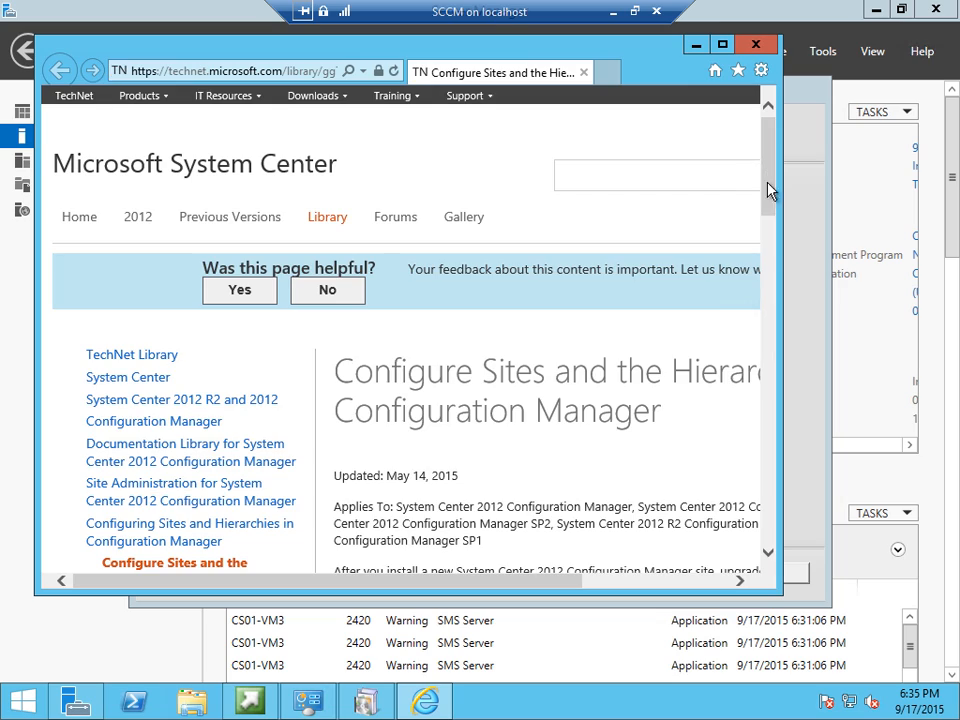
# - Close the completed Configuration Manager setup wizard, leaving the TechNet Site and Hierarchy topics page open
pyautogui.moveTo(767, 188); pyautogui.dragTo(766, 315)
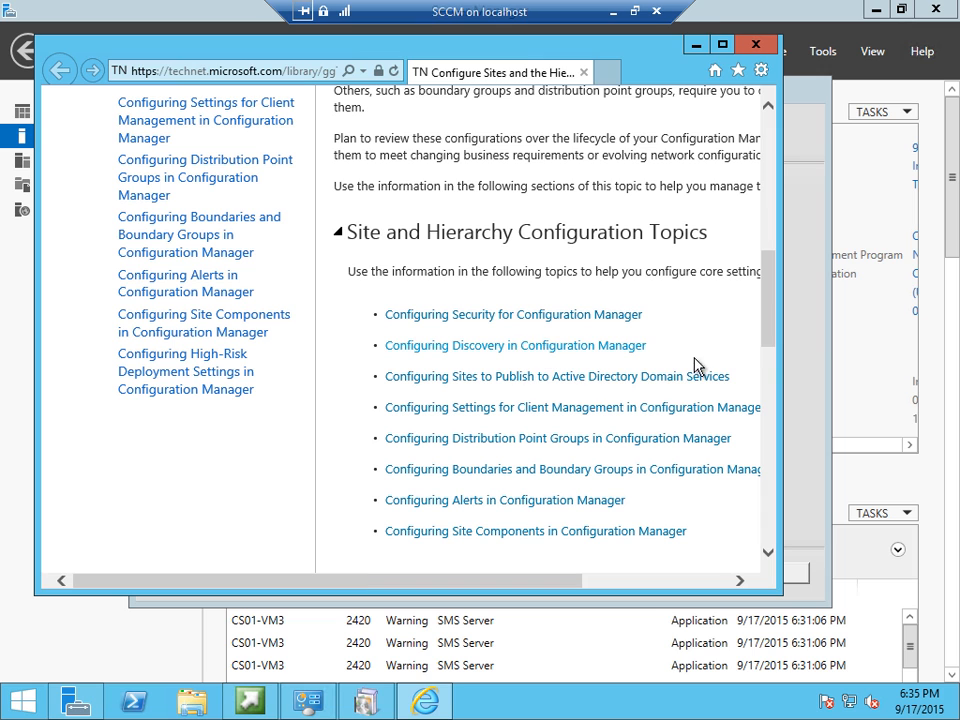
pyautogui.click(795, 352)
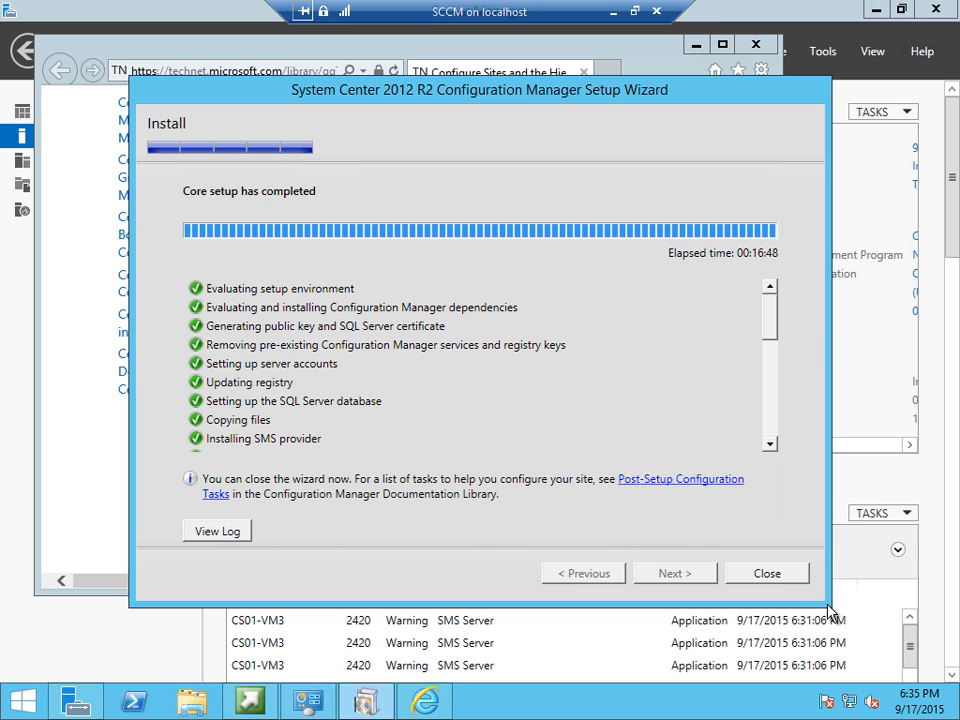
pyautogui.click(768, 574)
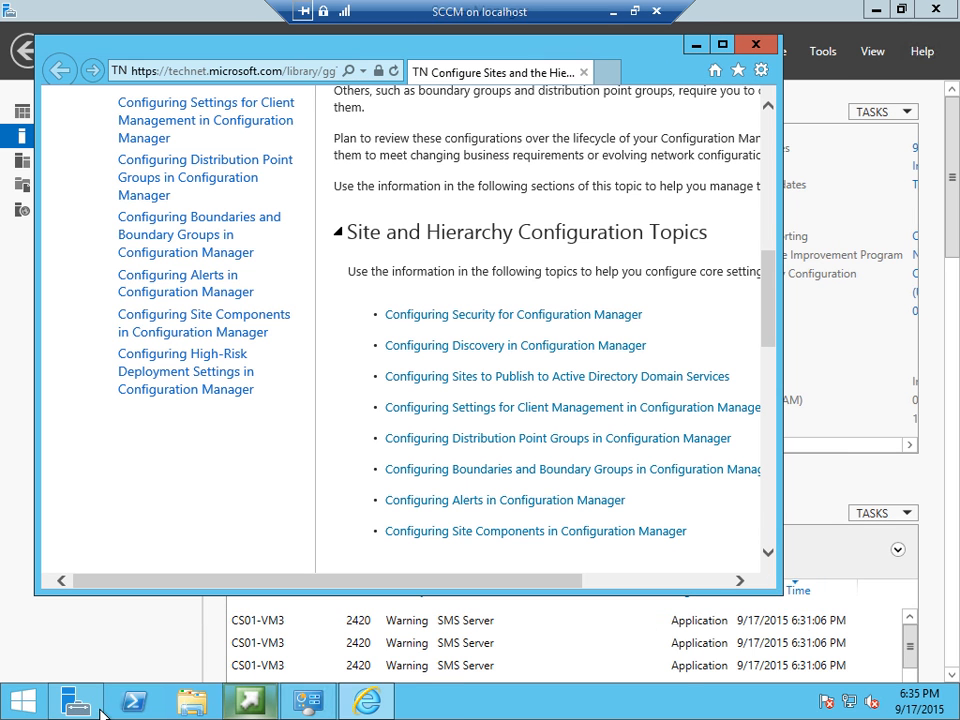
# - Open the network share \\10.3.16.178\iso in a new File Explorer window
pyautogui.click(639, 12)
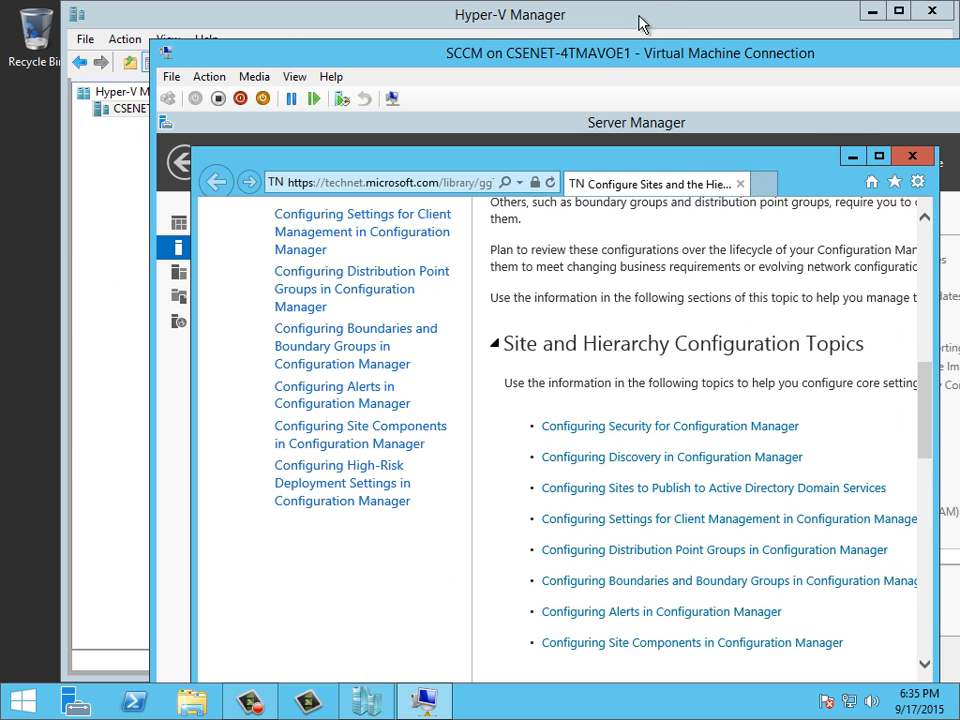
pyautogui.click(193, 703)
pyautogui.click(436, 189)
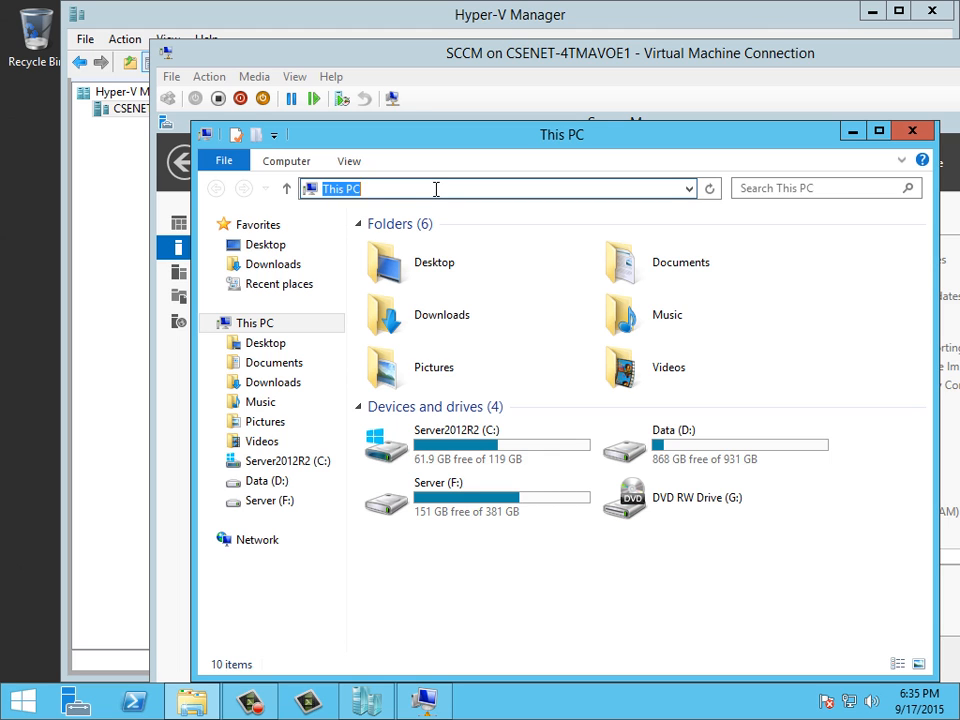
pyautogui.write('\\\\')
pyautogui.press('Down')
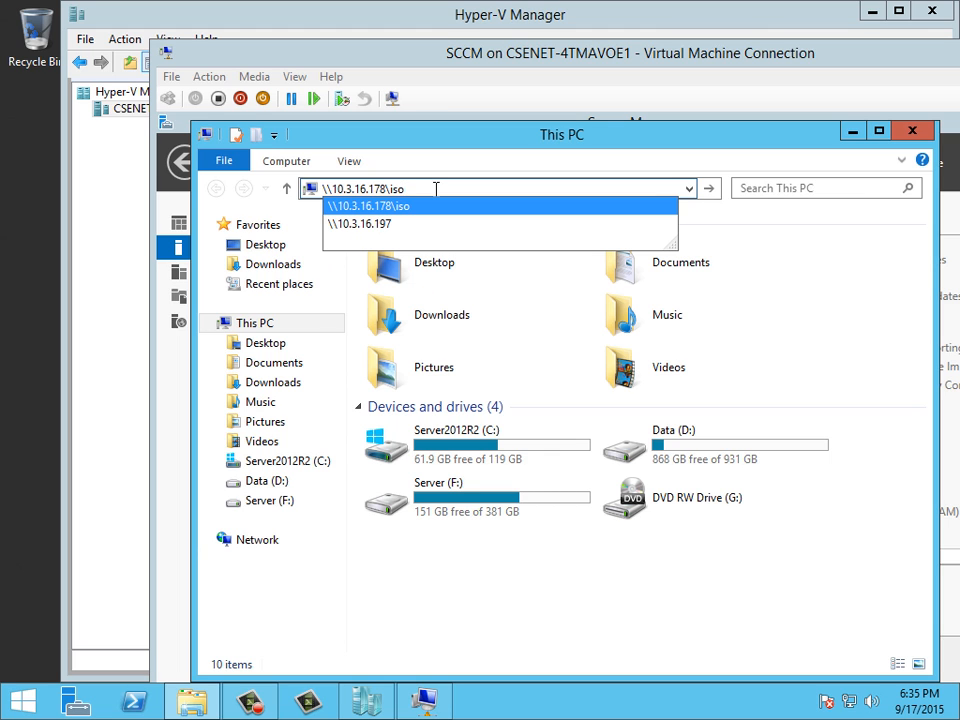
pyautogui.press('Return')
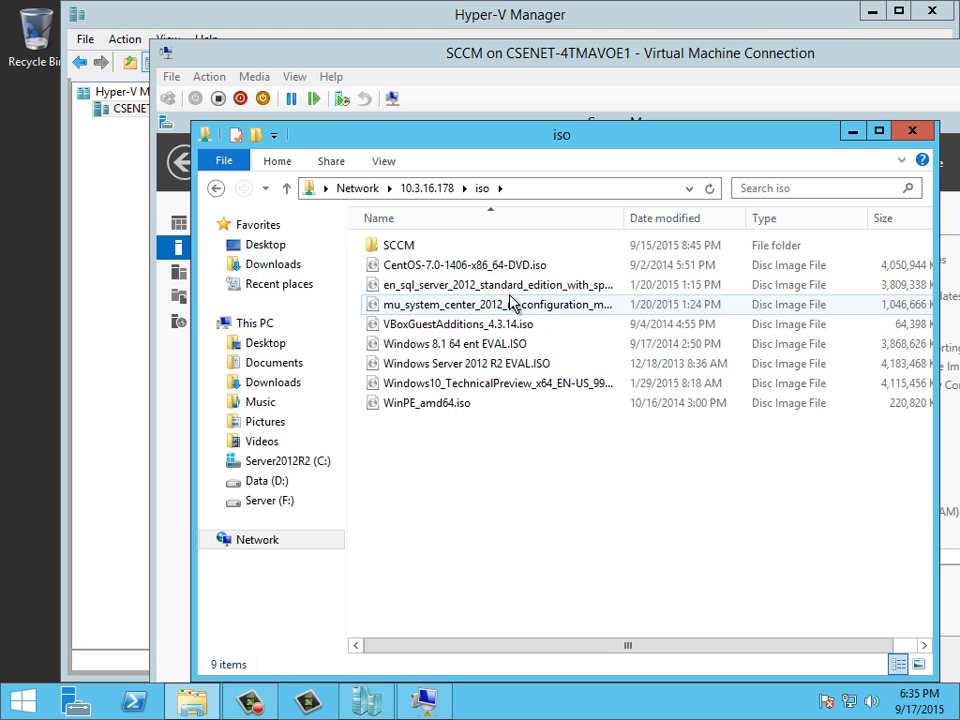
# - Open the SCCM folder and select the three CM12-R2RTM-QFE installers, from KB2910552 through KB2905002
pyautogui.doubleClick(405, 247)
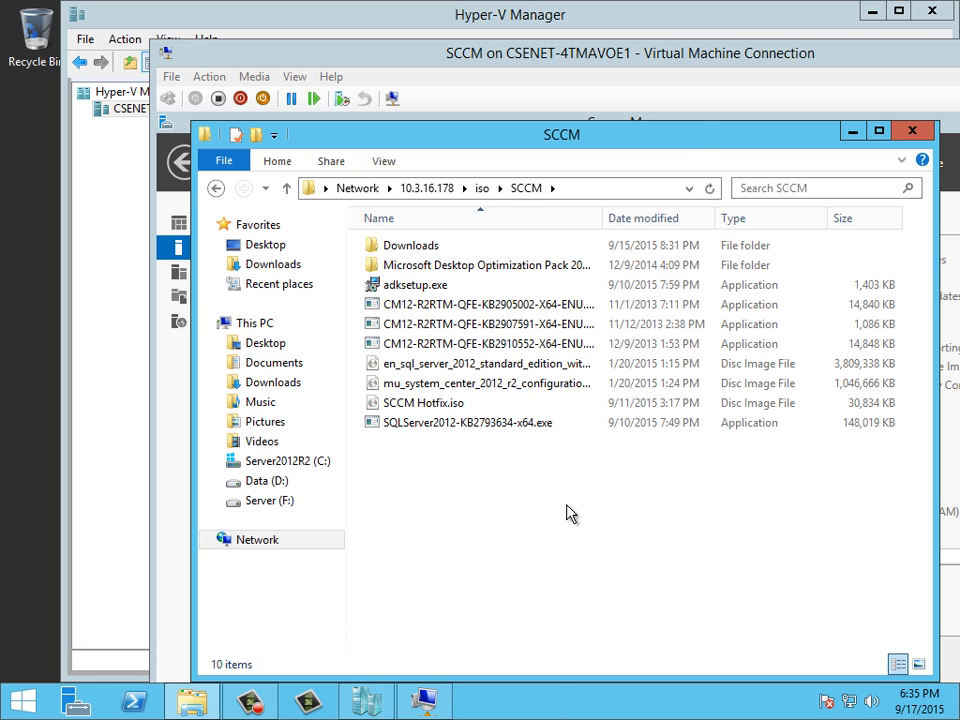
pyautogui.moveTo(688, 145); pyautogui.dragTo(670, 88)
pyautogui.click(548, 287)
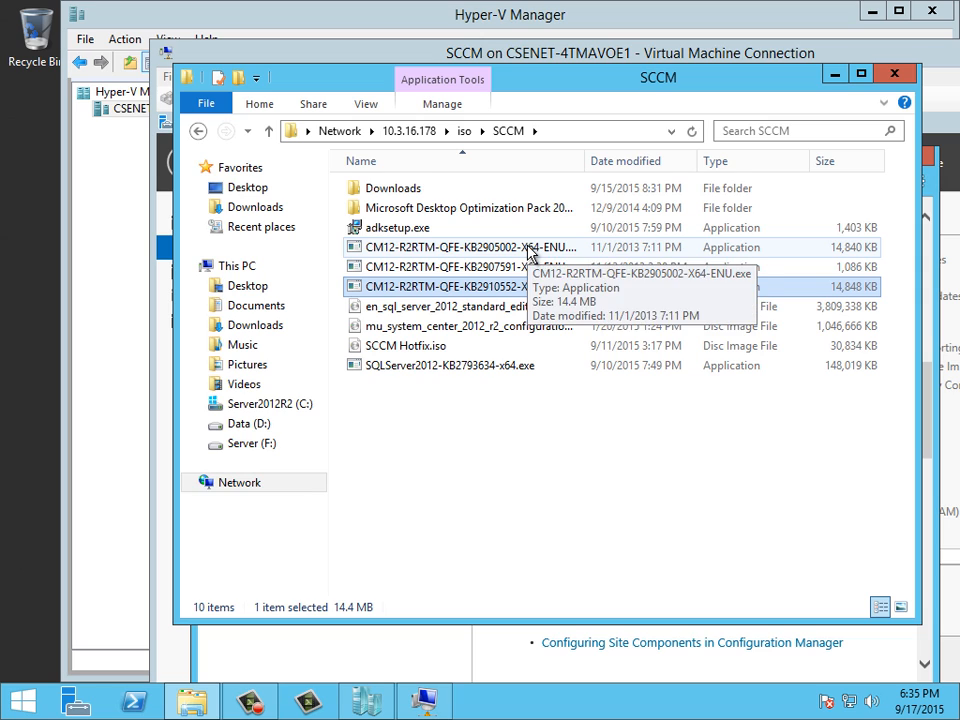
pyautogui.keyDown('shift'); pyautogui.click(528, 249); pyautogui.keyUp('shift')
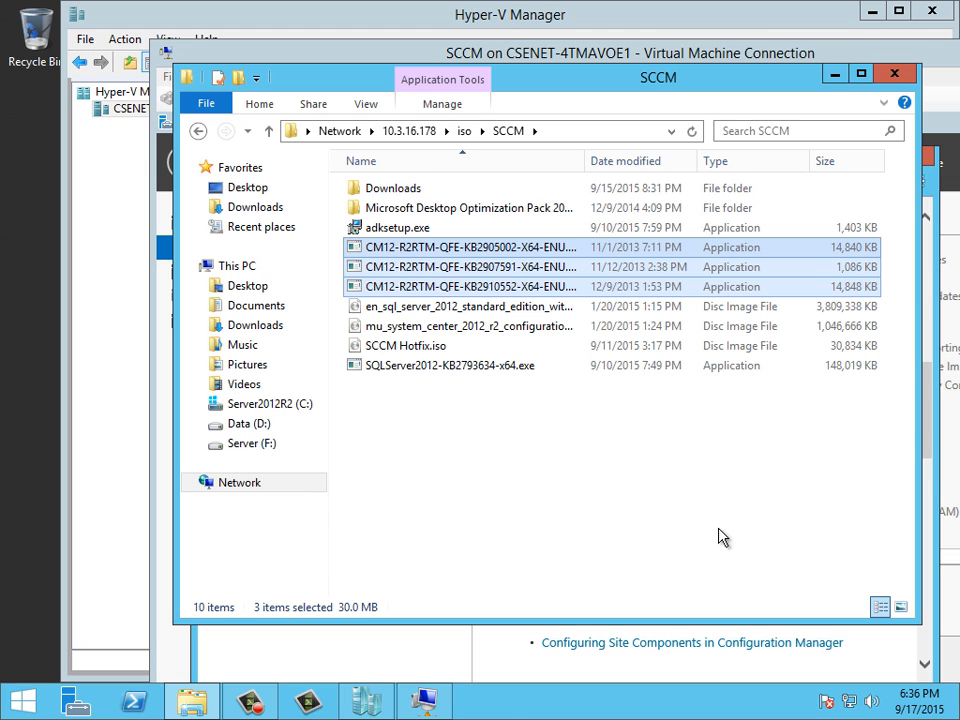
pyautogui.click(366, 701)
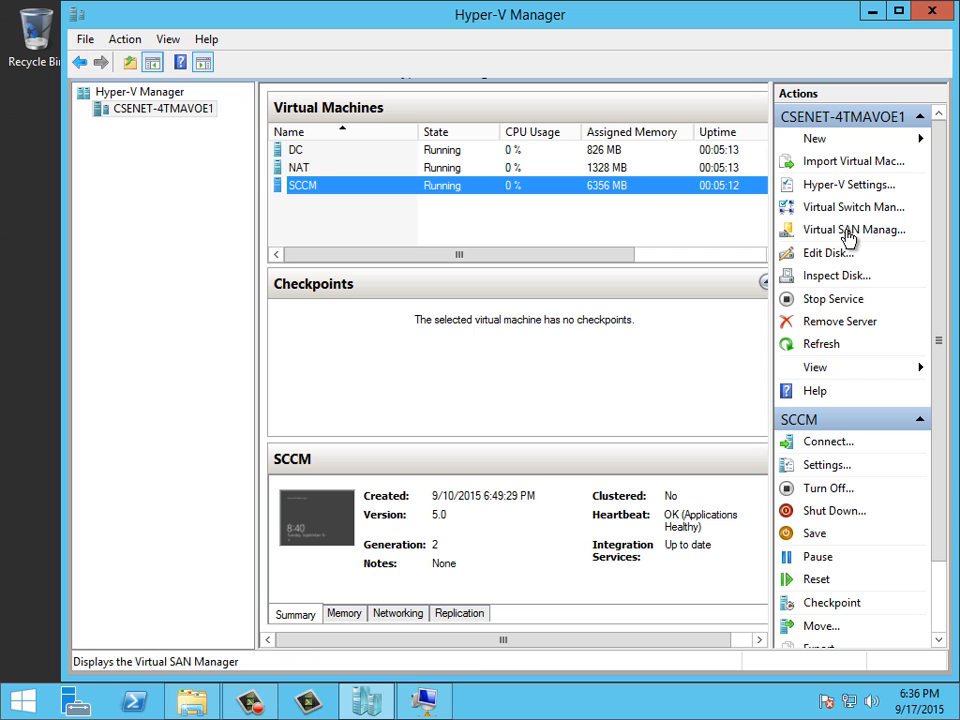
# - Confirm Enhanced Session Mode Policy and Enhanced Session Mode are both allowed in Hyper-V Settings
pyautogui.click(840, 186)
pyautogui.click(291, 285)
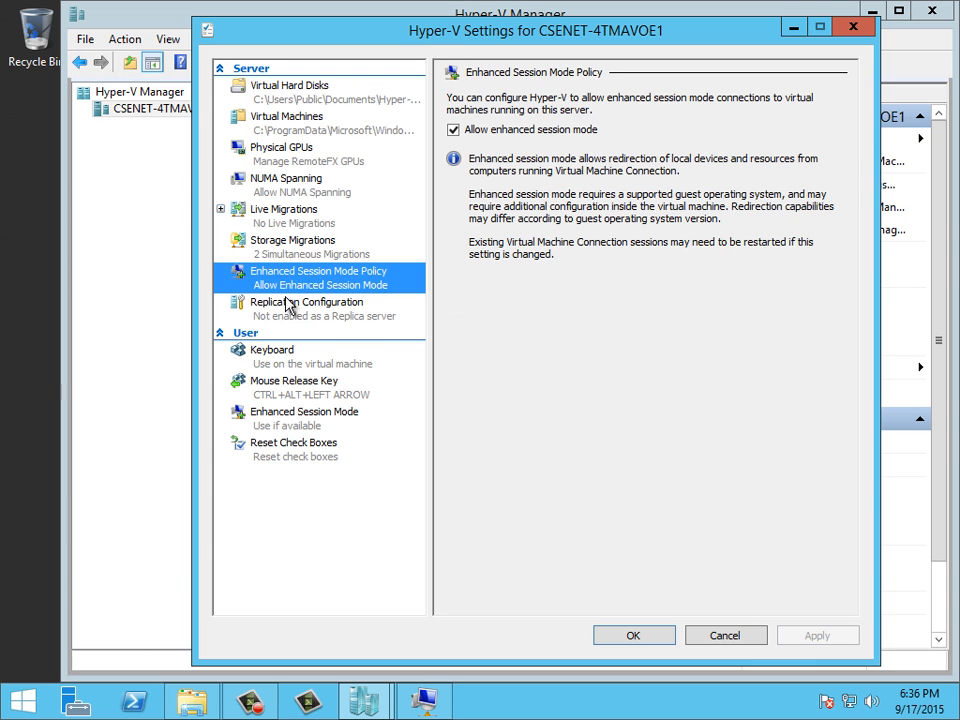
pyautogui.click(290, 421)
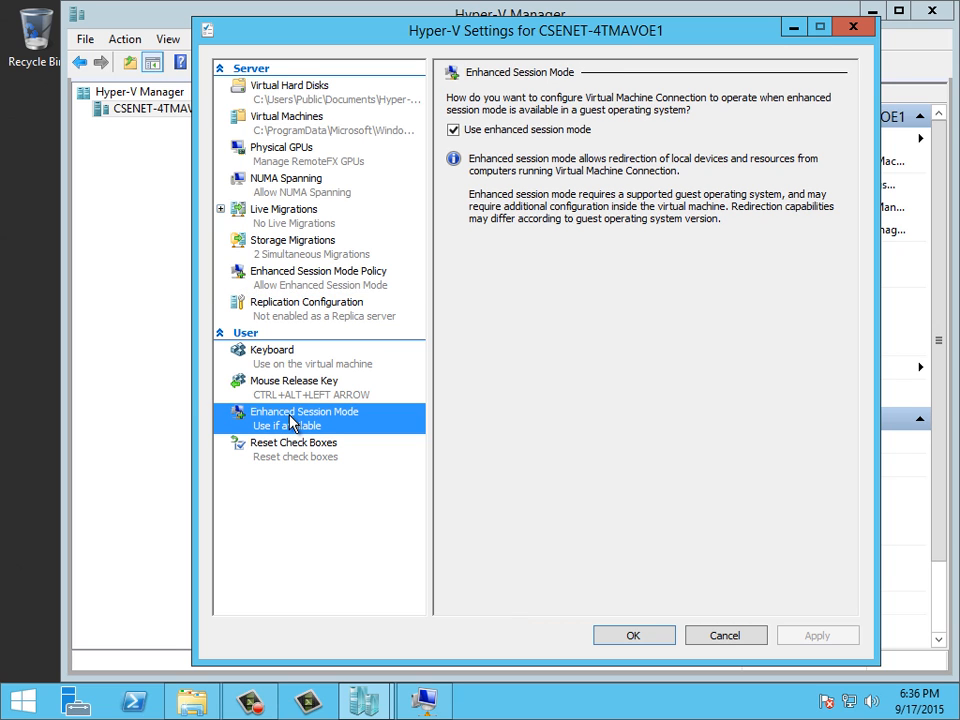
pyautogui.click(637, 637)
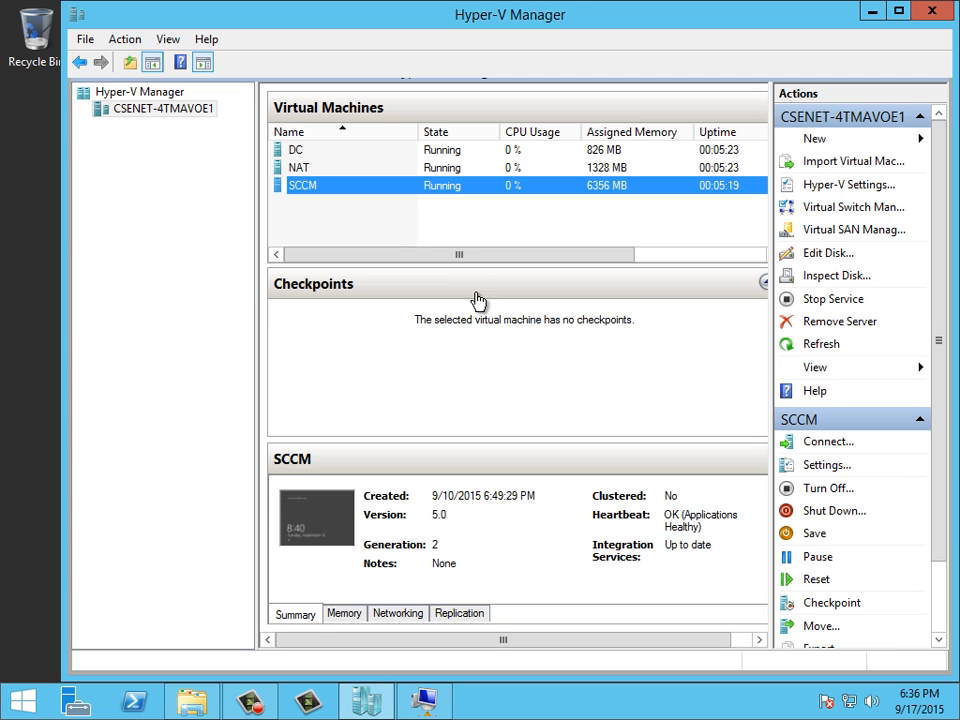
# - Verify all integration services, including Guest services, are enabled on the SCCM virtual machine
pyautogui.rightClick(446, 187)
pyautogui.click(487, 220)
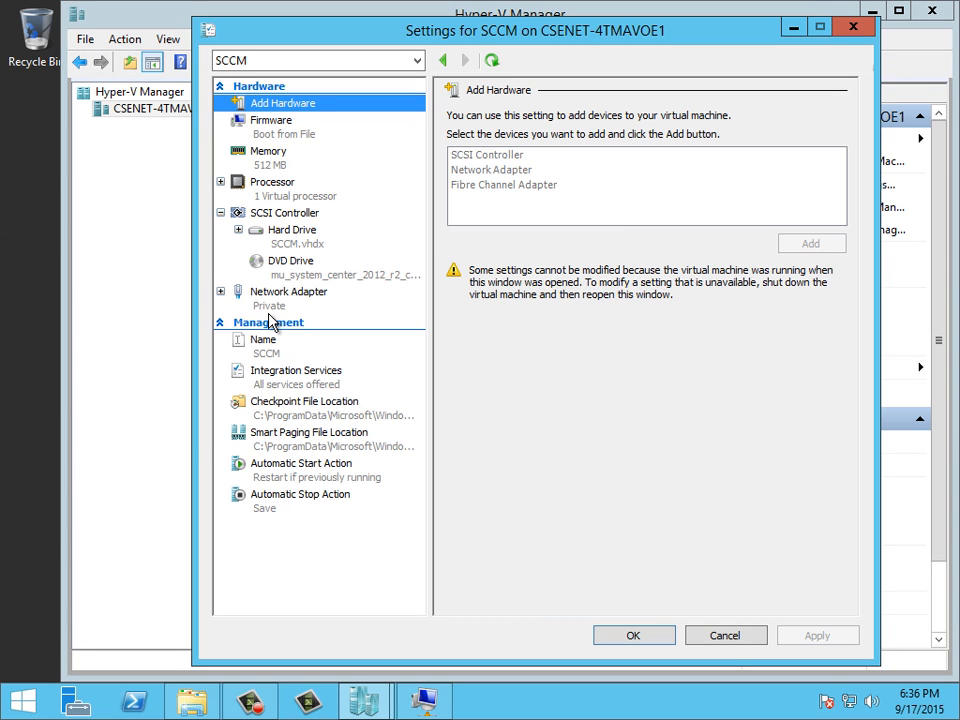
pyautogui.click(294, 382)
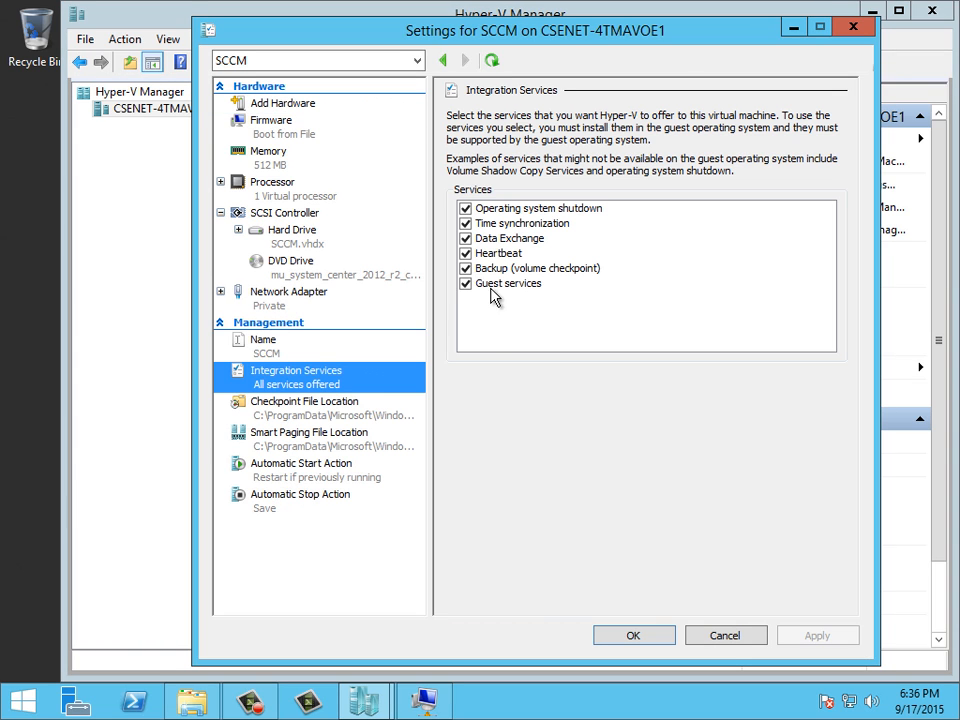
pyautogui.click(631, 636)
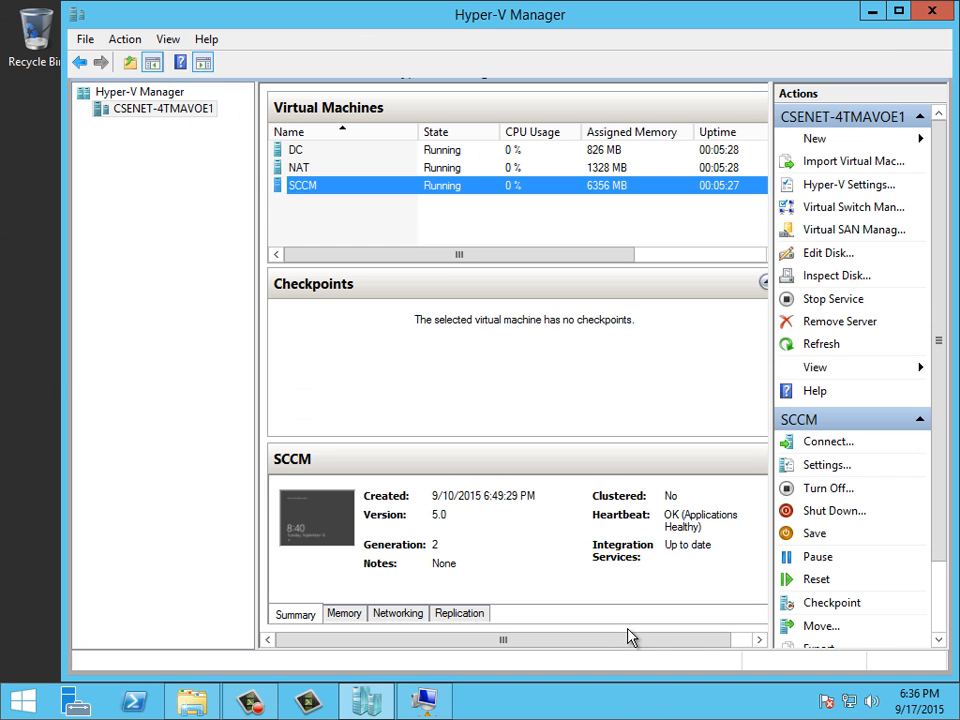
pyautogui.click(205, 700)
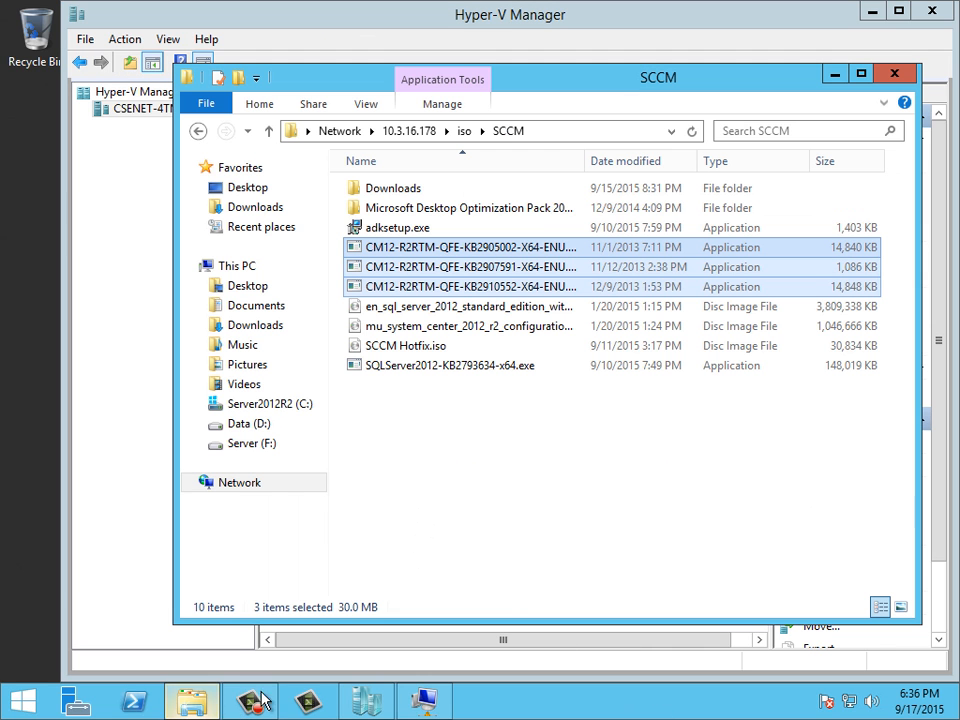
# - Copy the three CM12-R2RTM-QFE installers and paste them onto the SCCM virtual machine's desktop
pyautogui.rightClick(505, 255)
pyautogui.click(553, 395)
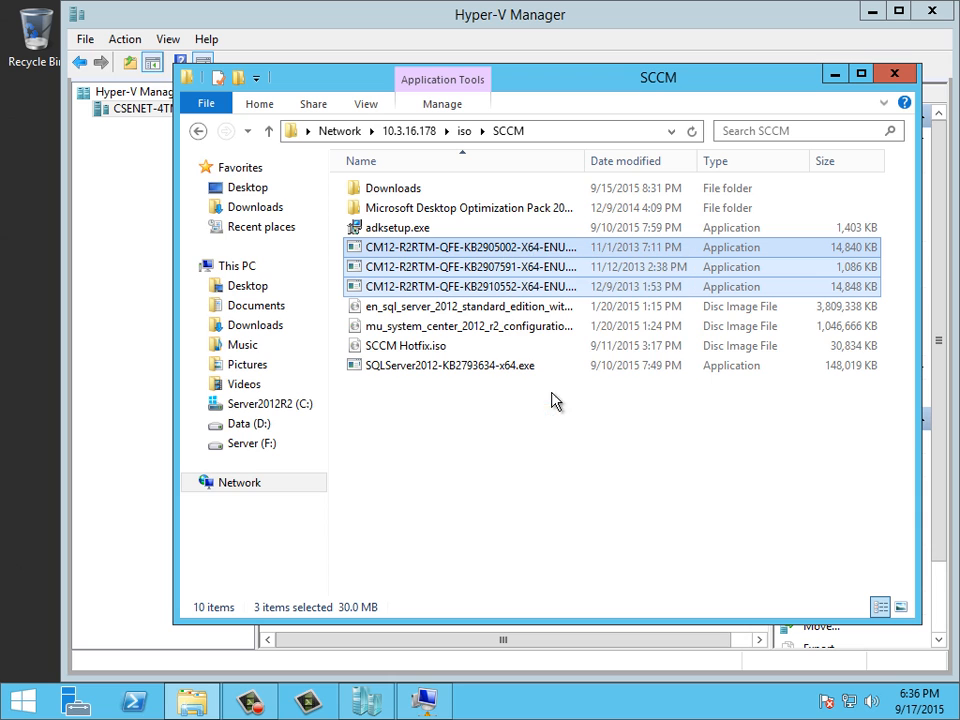
pyautogui.click(425, 700)
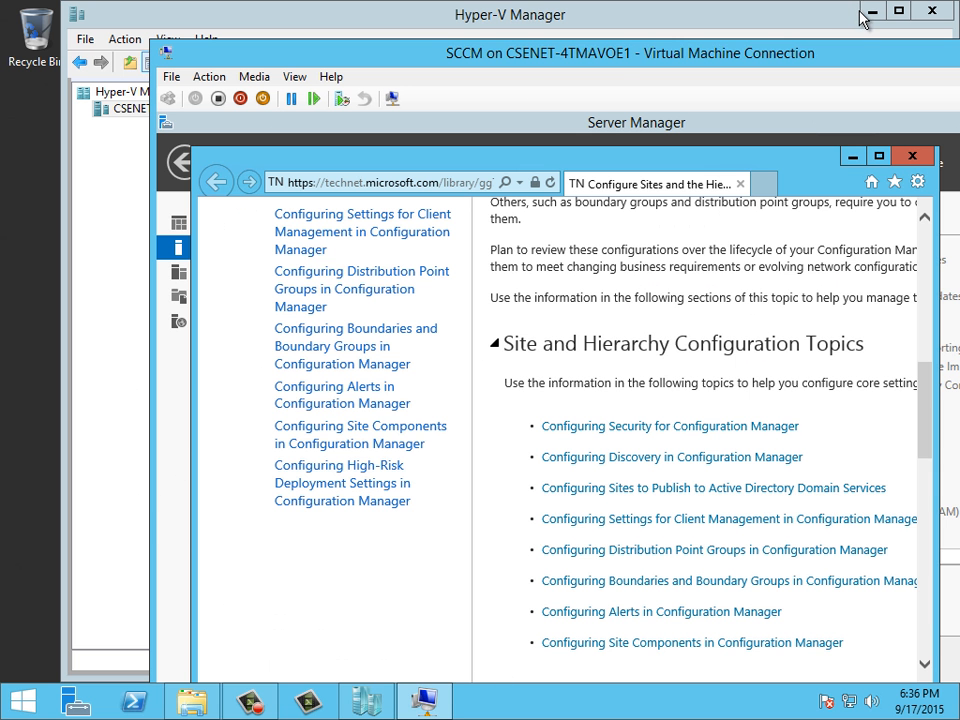
pyautogui.click(425, 700)
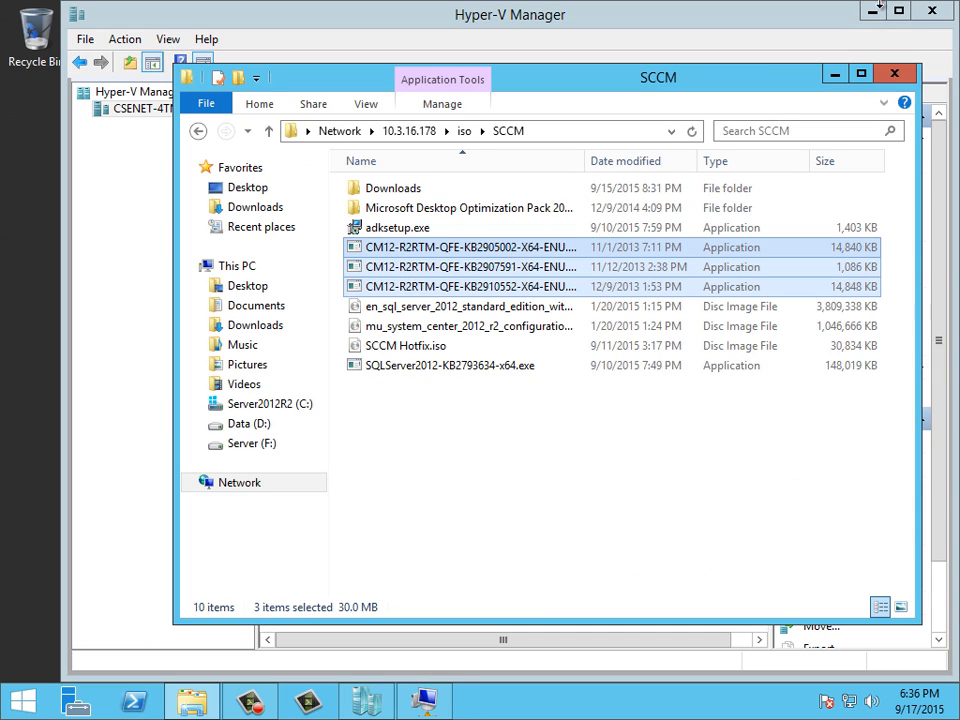
pyautogui.click(425, 700)
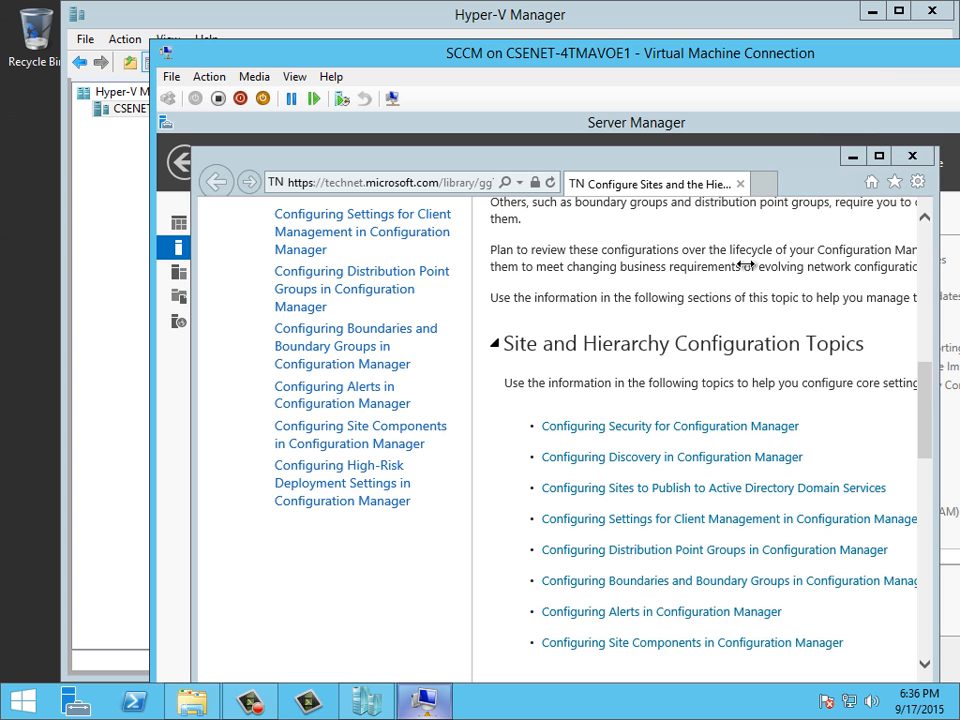
pyautogui.doubleClick(880, 68)
pyautogui.click(875, 14)
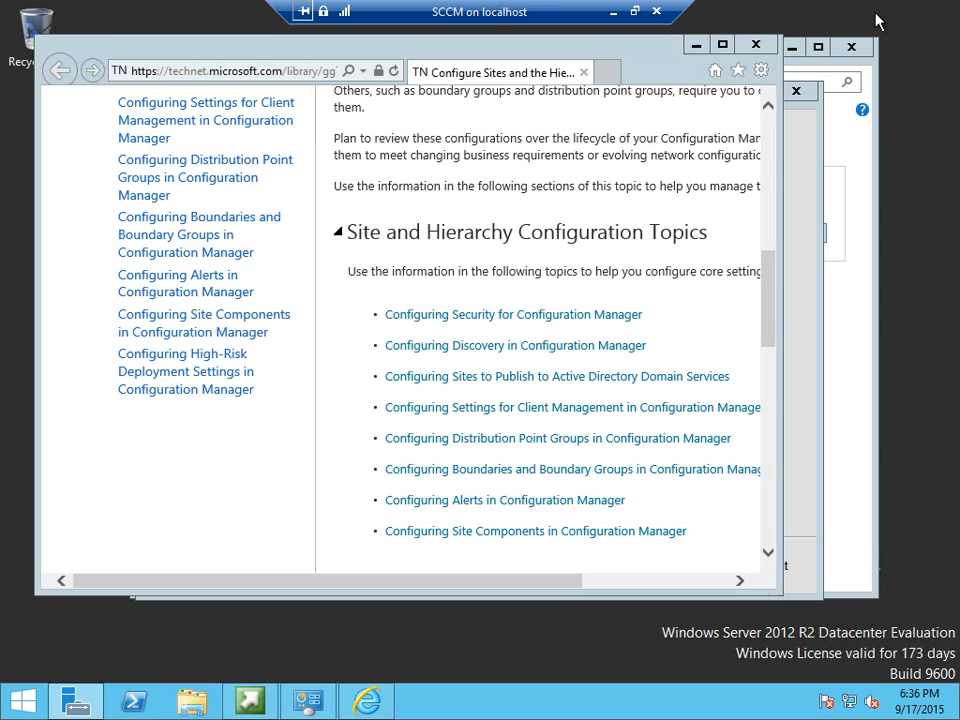
pyautogui.rightClick(18, 334)
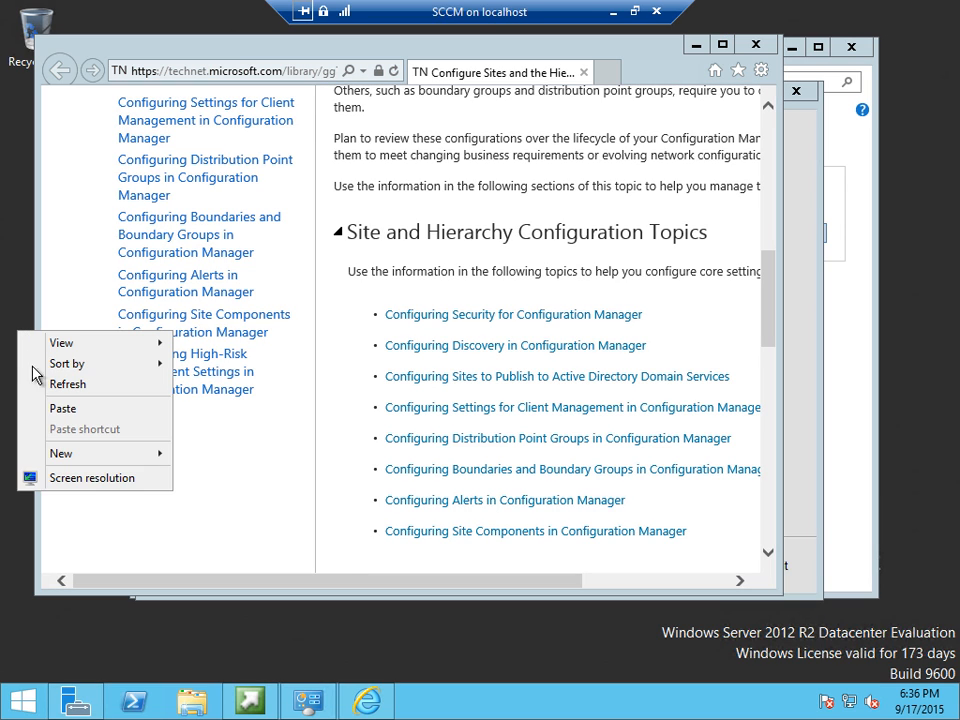
pyautogui.click(49, 408)
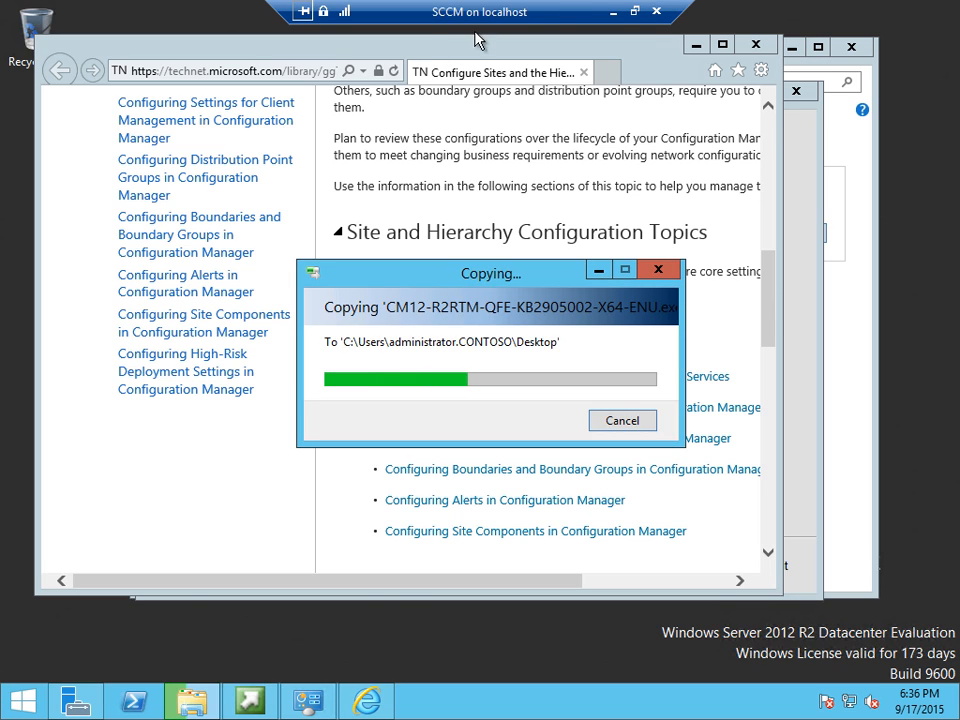
pyautogui.click(605, 12)
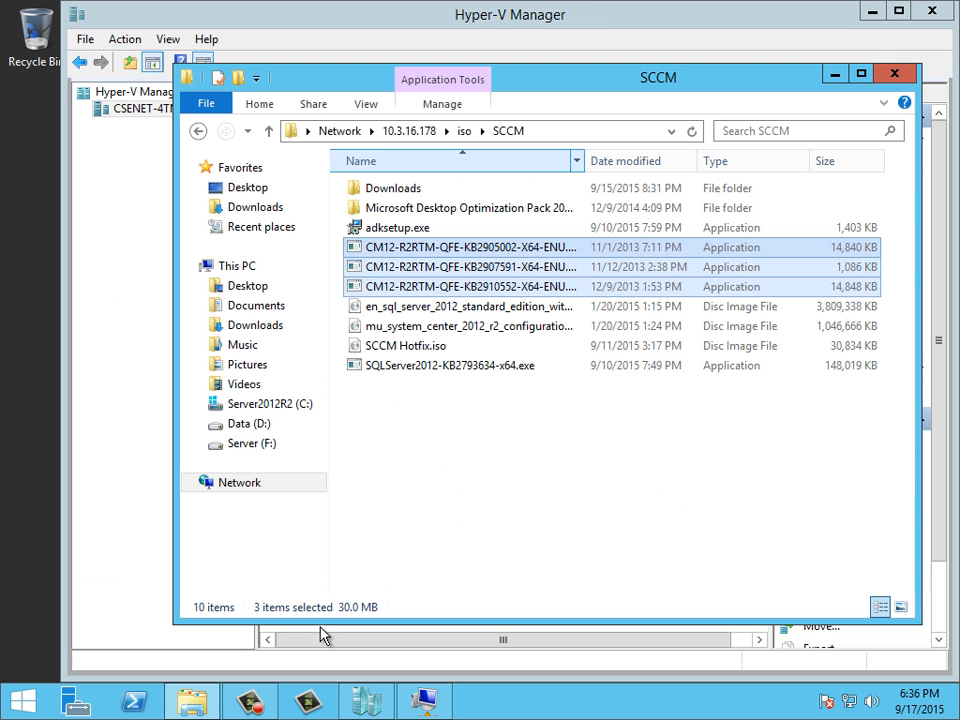
# - Review the Hyper-V Enhanced Session Mode and Enhanced Session Mode Policy settings, cancelling without changes
pyautogui.click(572, 133)
pyautogui.click(572, 133)
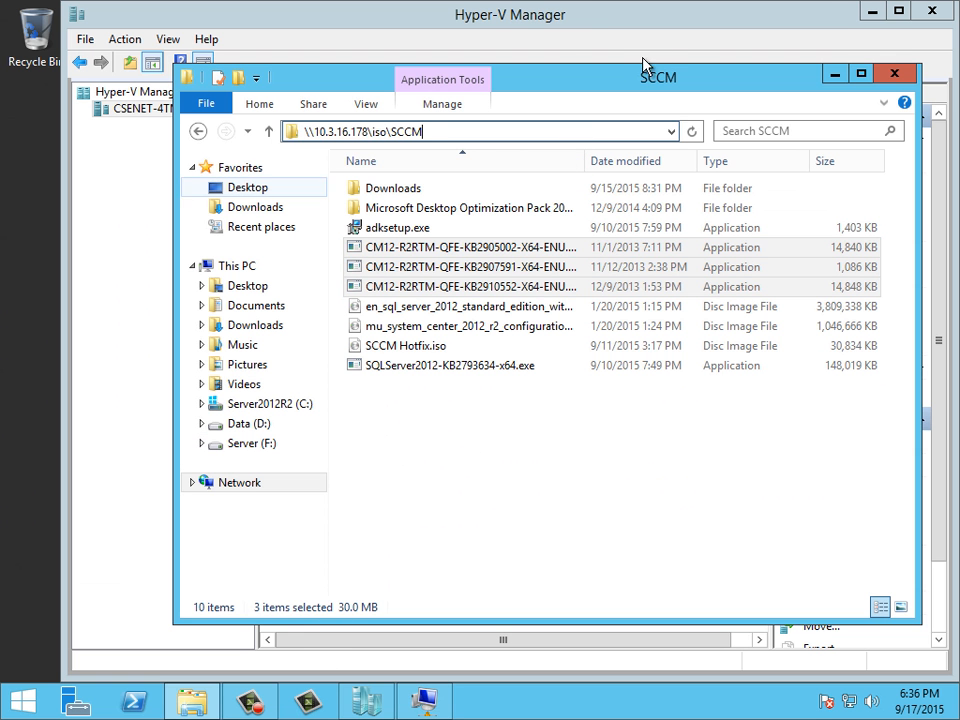
pyautogui.click(659, 31)
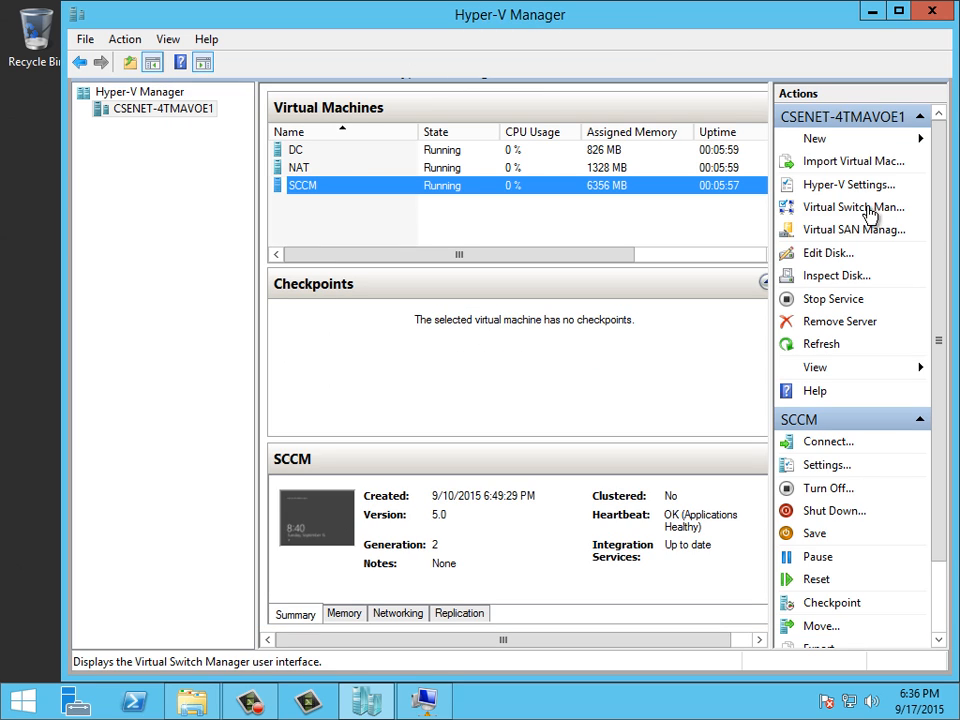
pyautogui.click(805, 185)
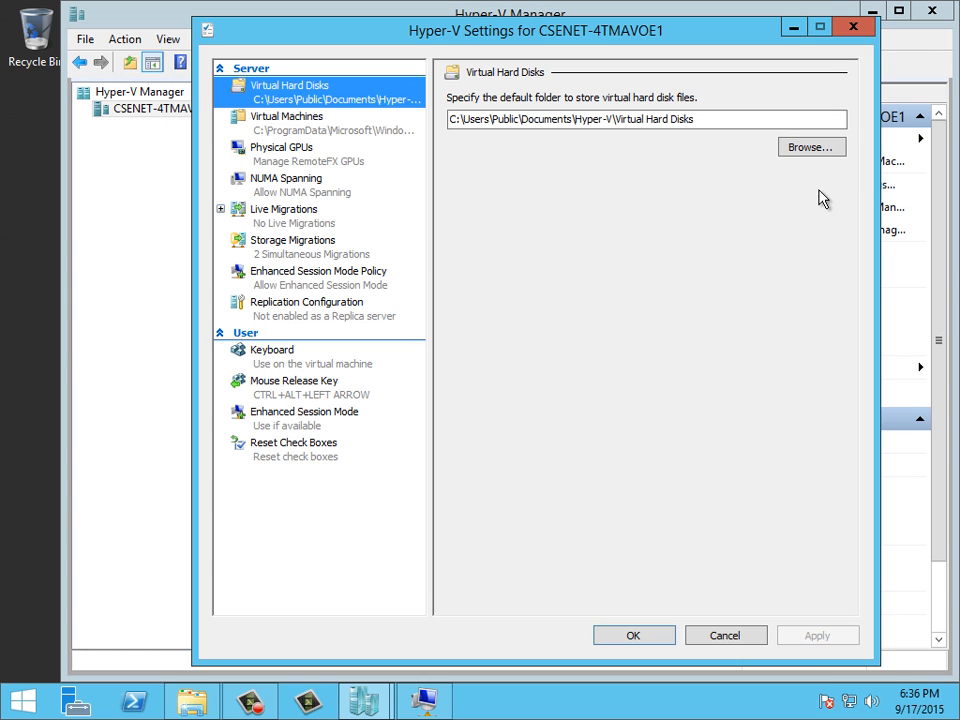
pyautogui.click(300, 420)
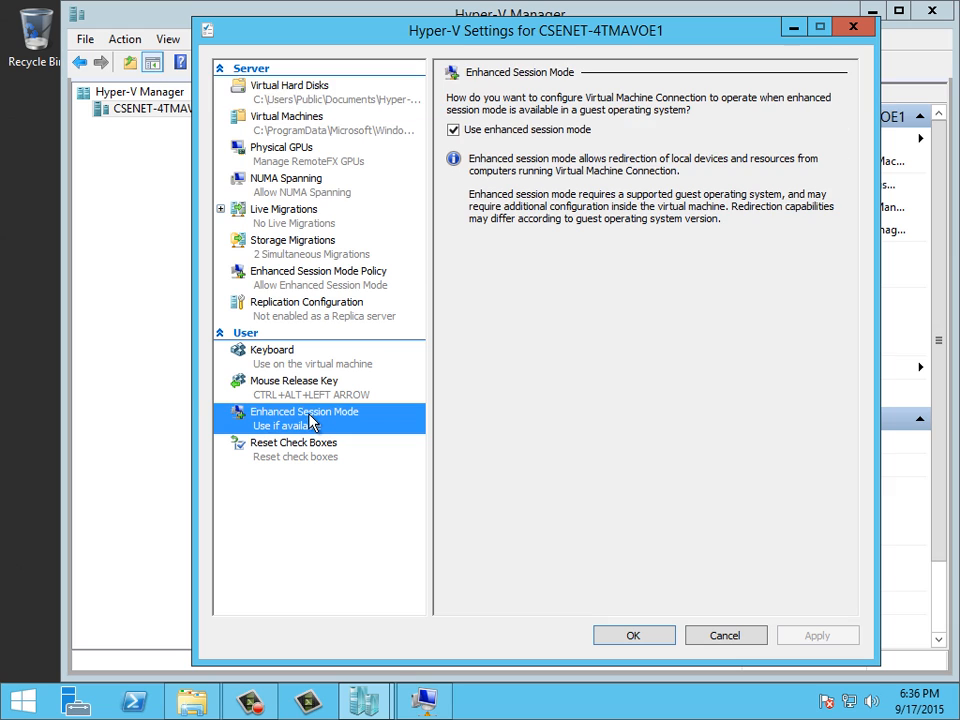
pyautogui.click(293, 282)
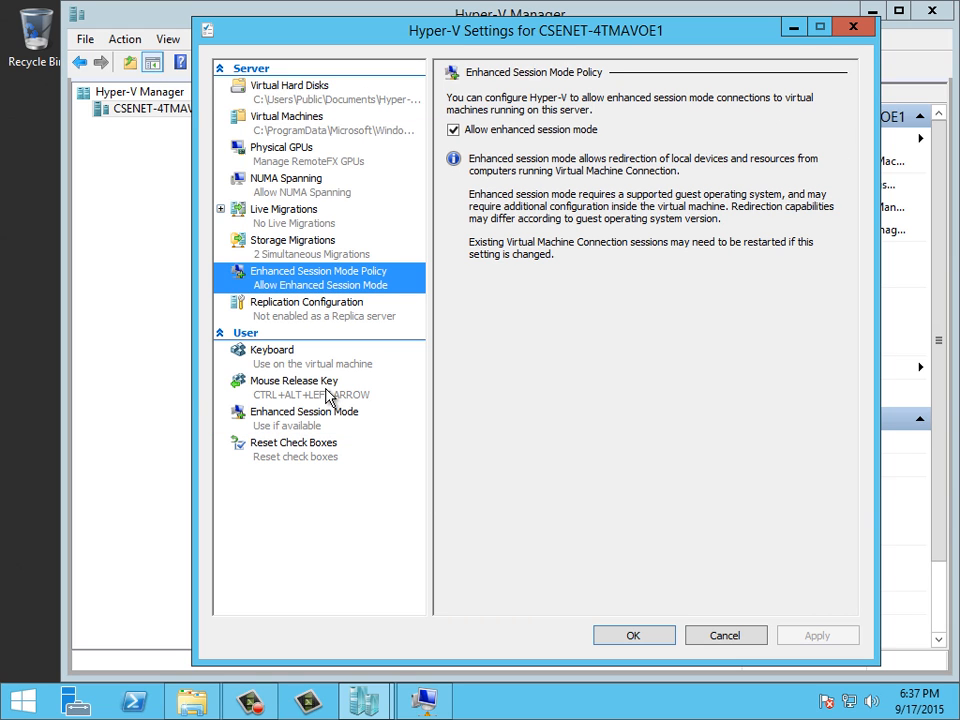
pyautogui.click(322, 428)
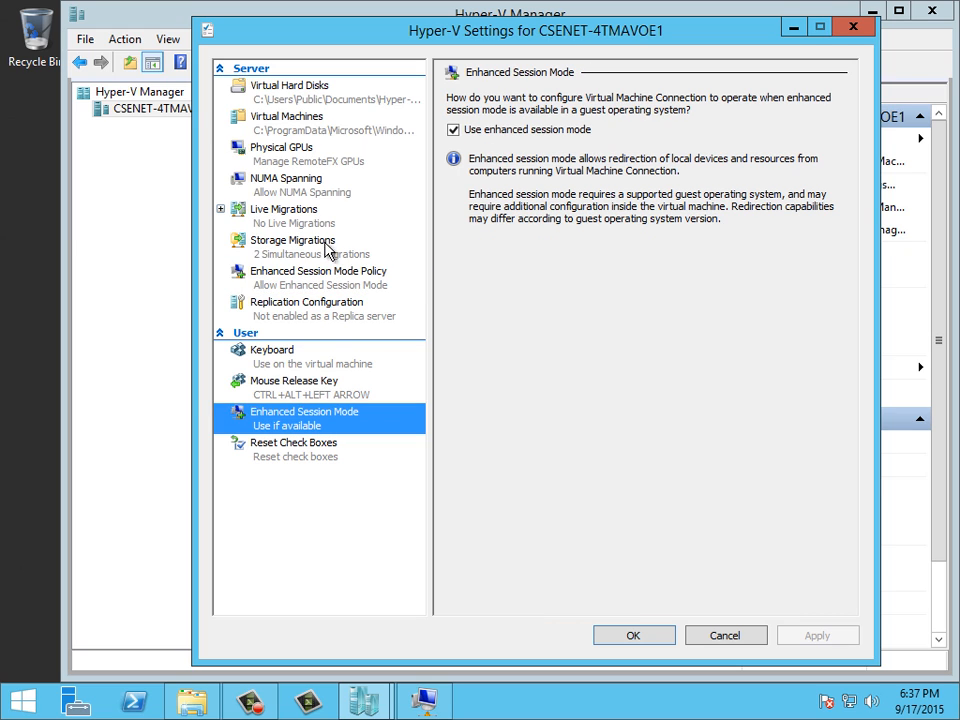
pyautogui.click(310, 282)
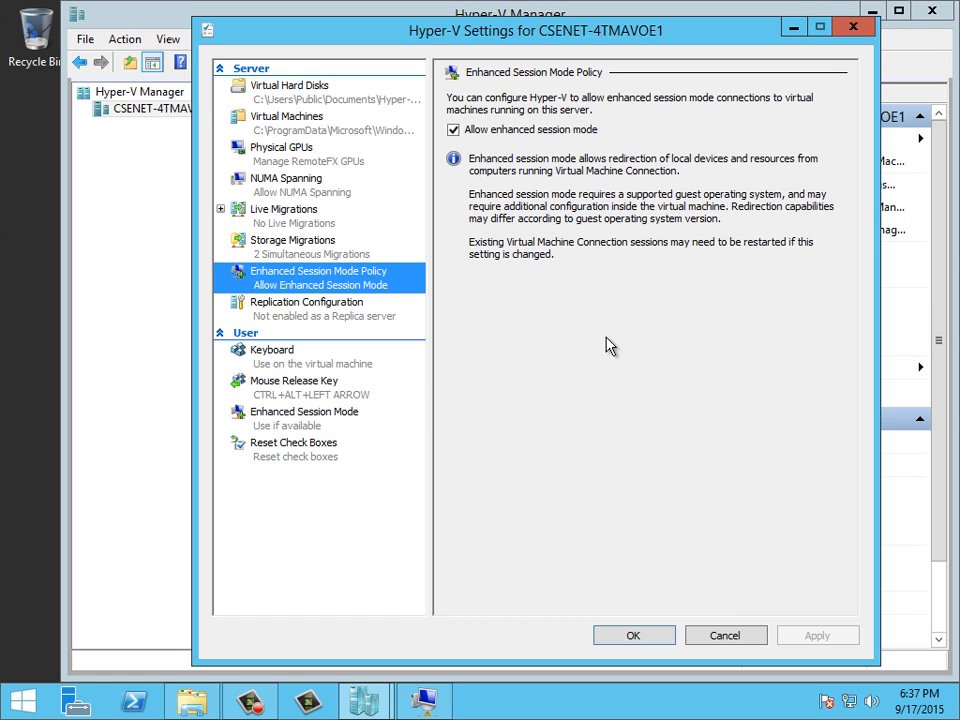
pyautogui.click(716, 635)
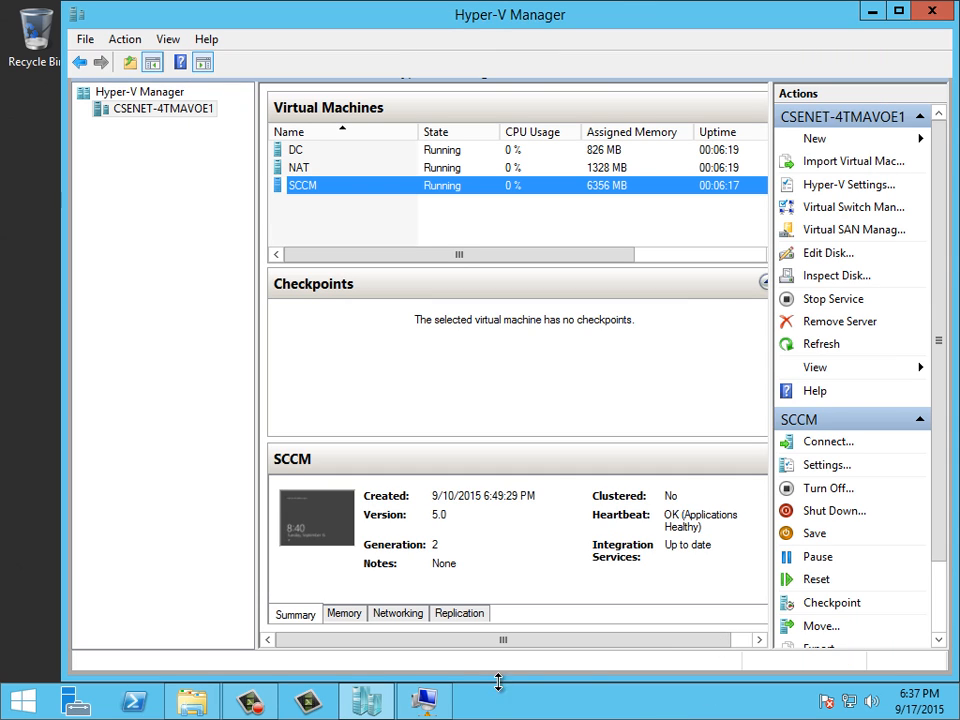
pyautogui.click(424, 702)
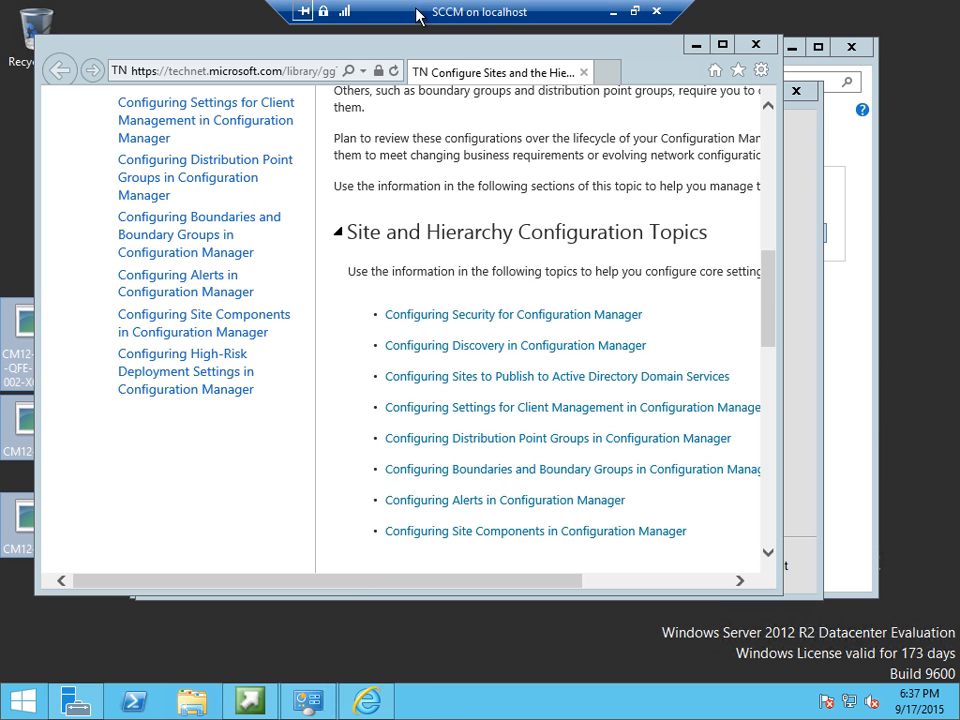
# - Accept the KB2905002 licence terms and start installing with default console and package settings
pyautogui.moveTo(456, 52); pyautogui.dragTo(608, 54)
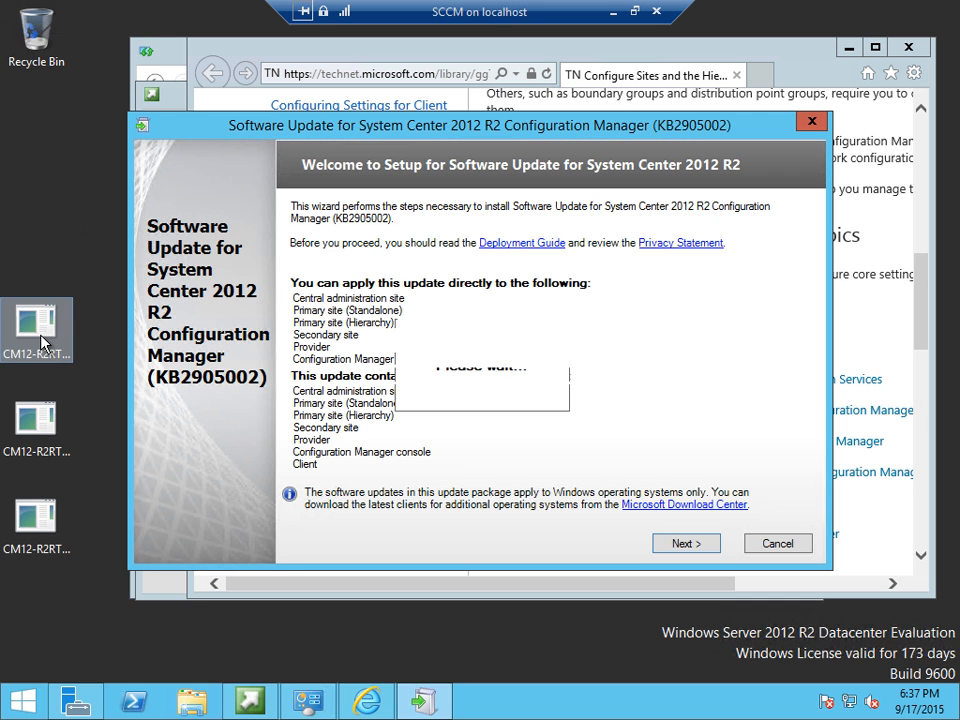
pyautogui.click(684, 546)
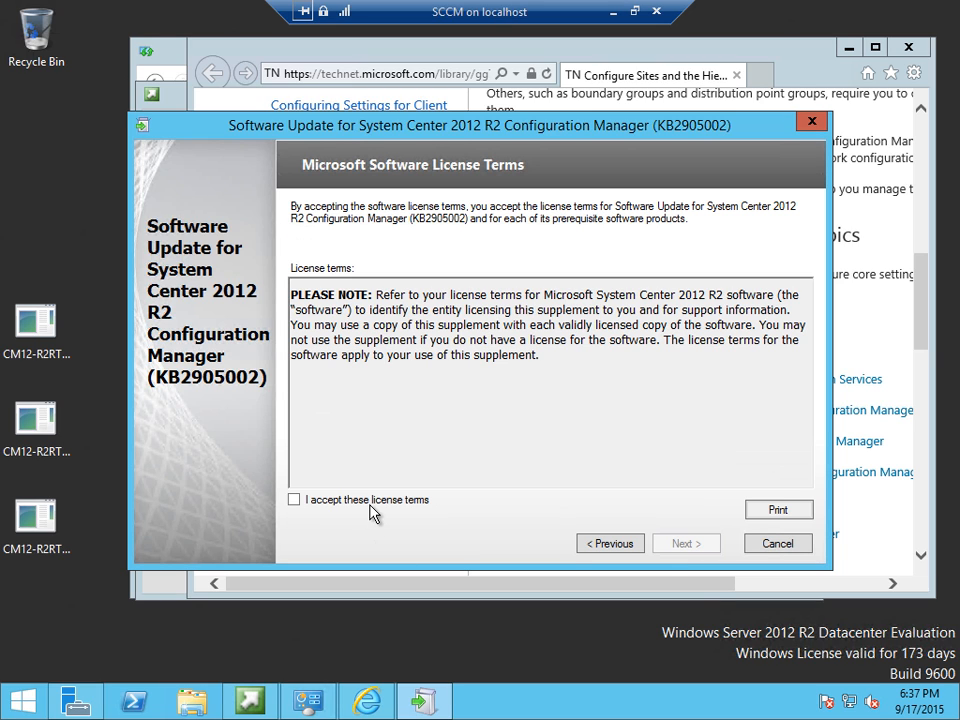
pyautogui.click(366, 500)
pyautogui.click(686, 546)
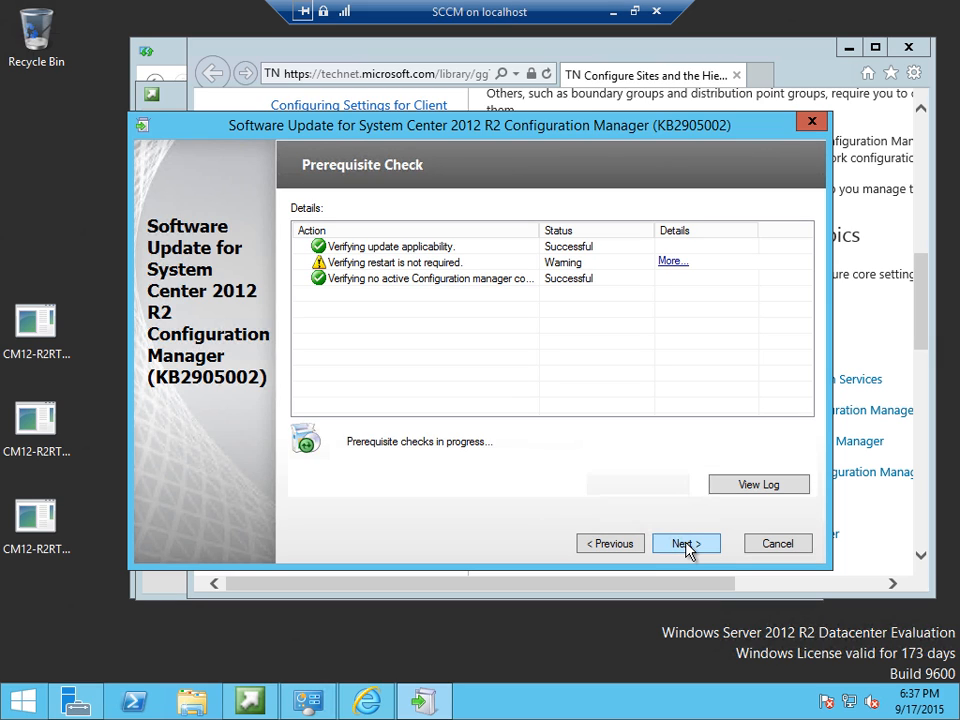
pyautogui.click(686, 544)
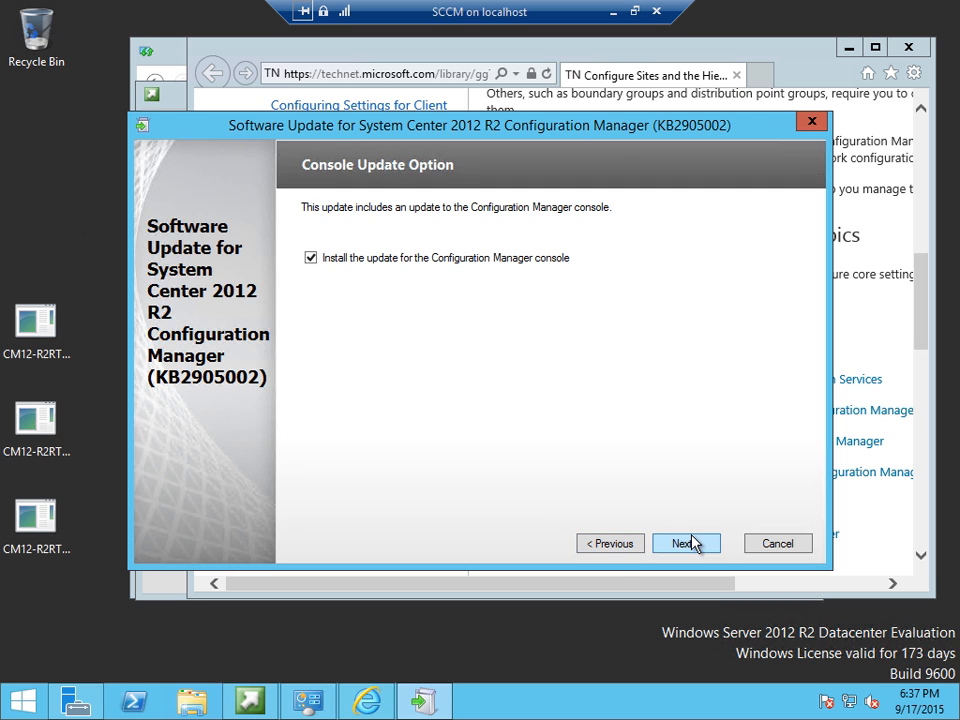
pyautogui.click(683, 543)
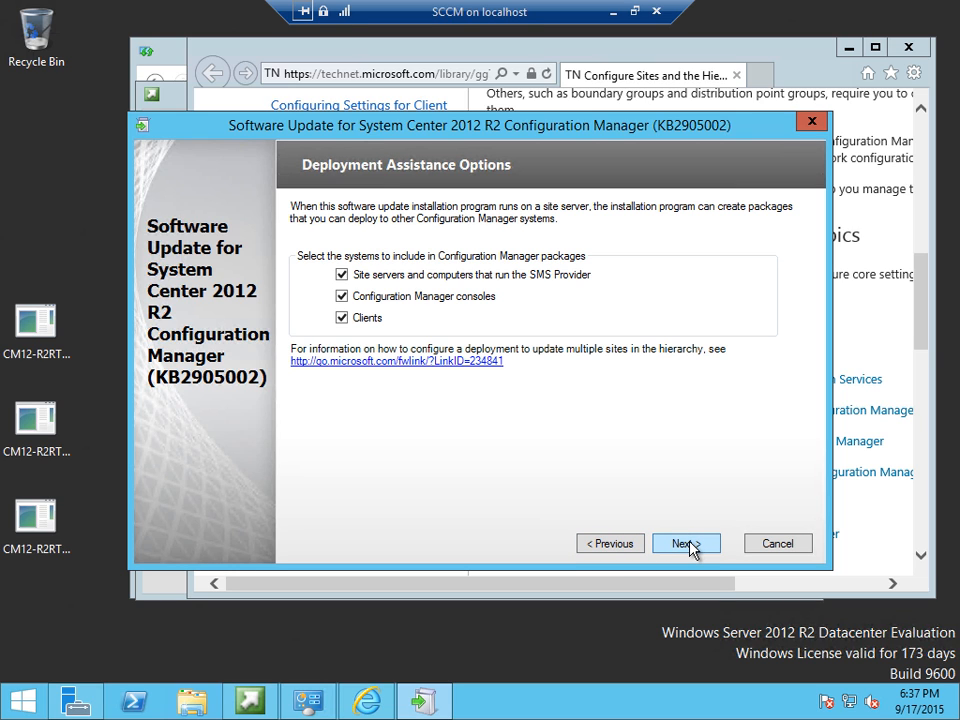
pyautogui.click(690, 546)
pyautogui.click(689, 546)
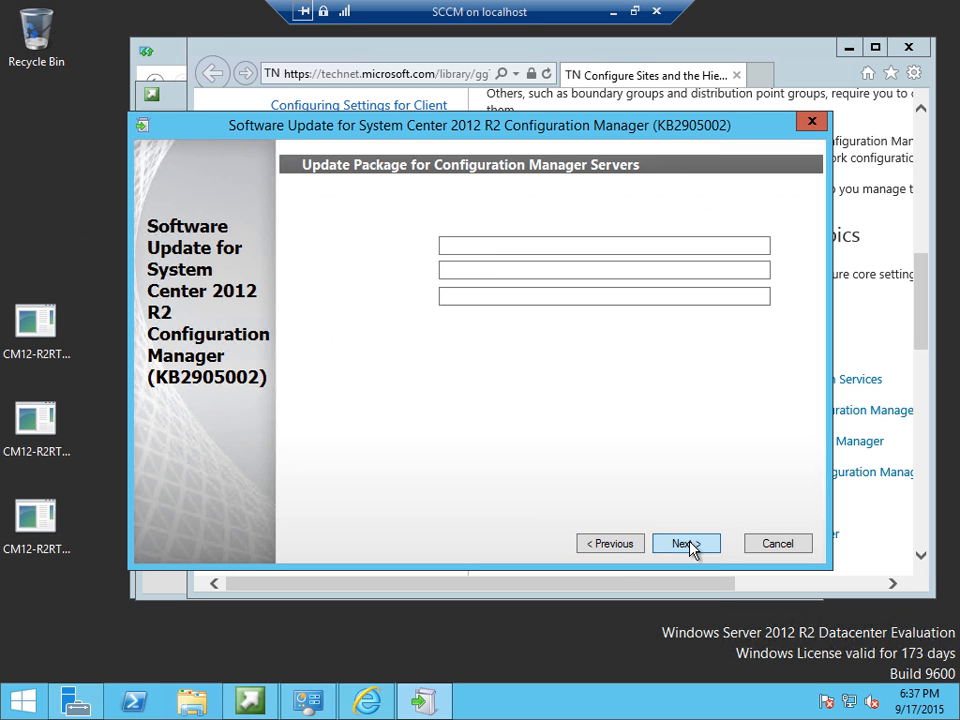
pyautogui.click(690, 545)
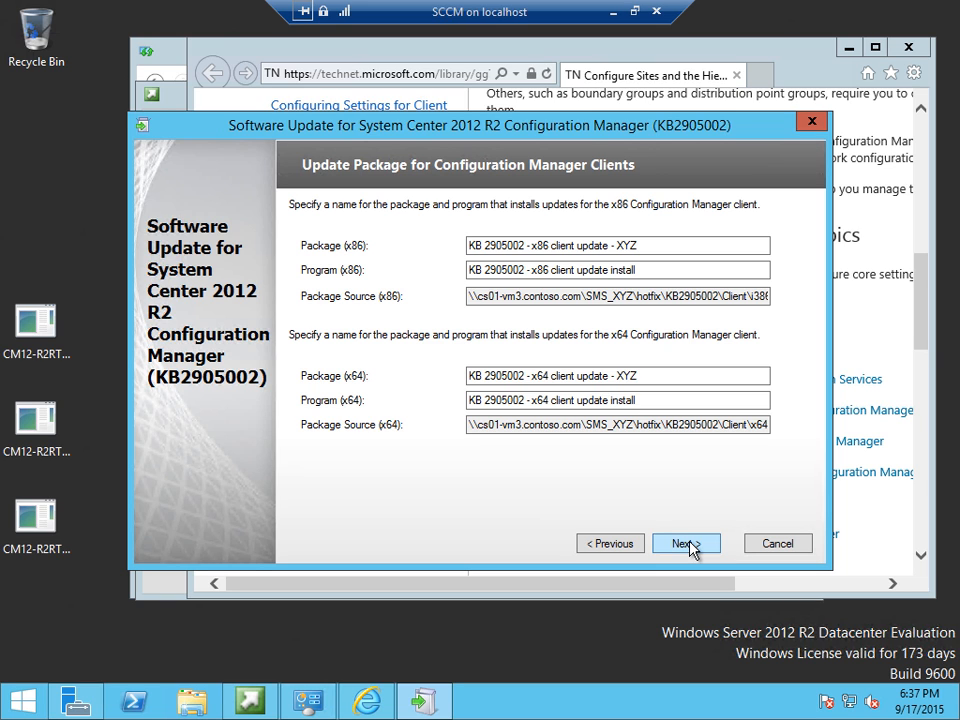
pyautogui.click(690, 545)
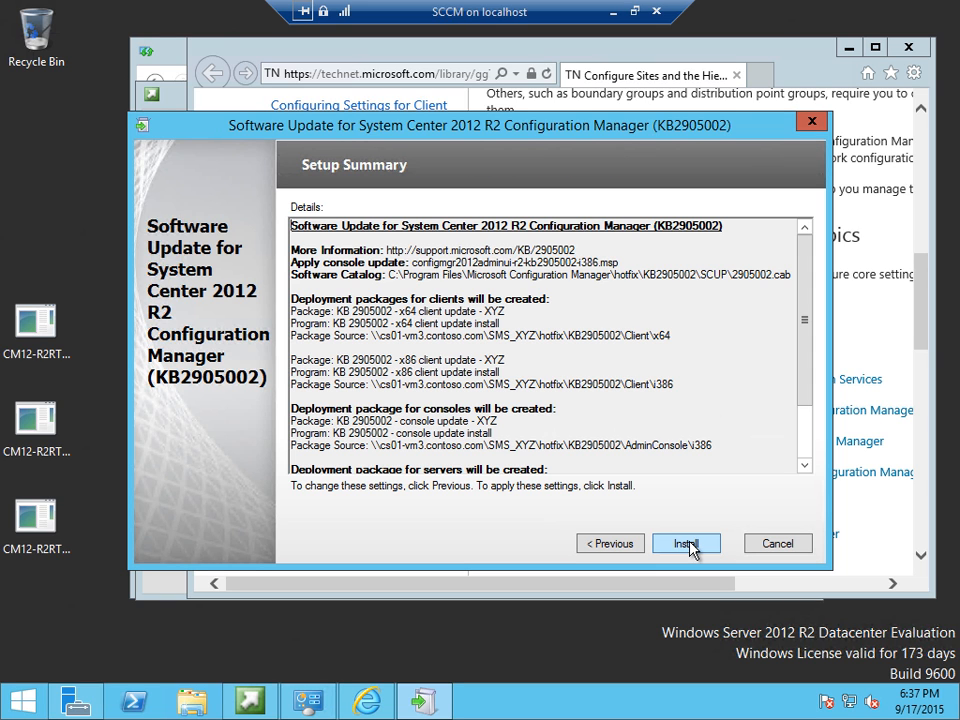
pyautogui.click(687, 544)
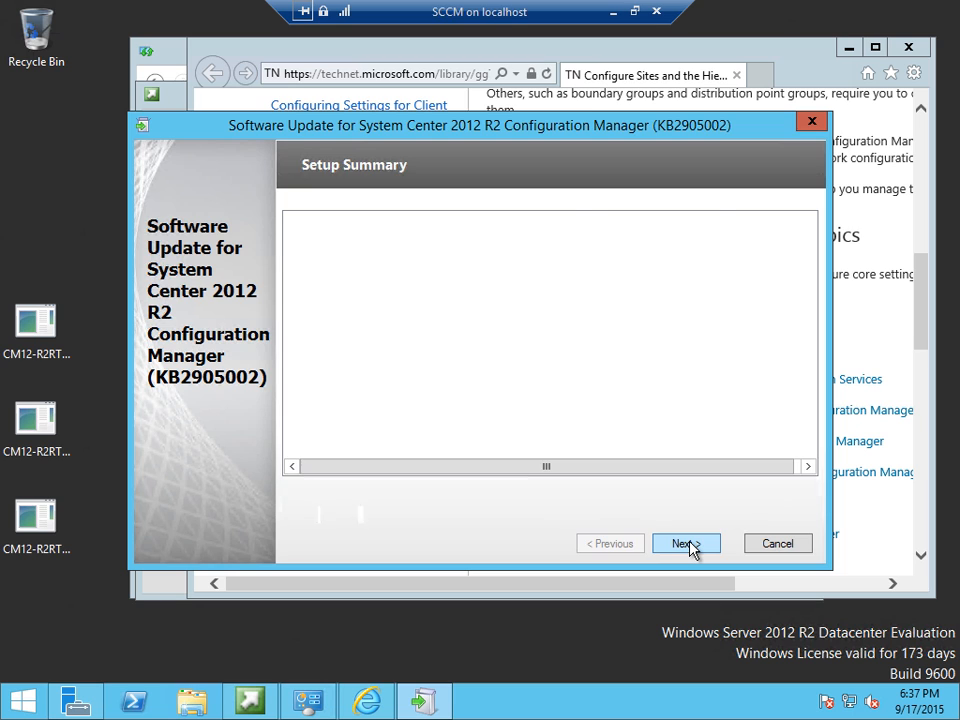
# - Show the full UNC path \\10.3.16.178\iso\SCCM in File Explorer's address bar
pyautogui.click(612, 14)
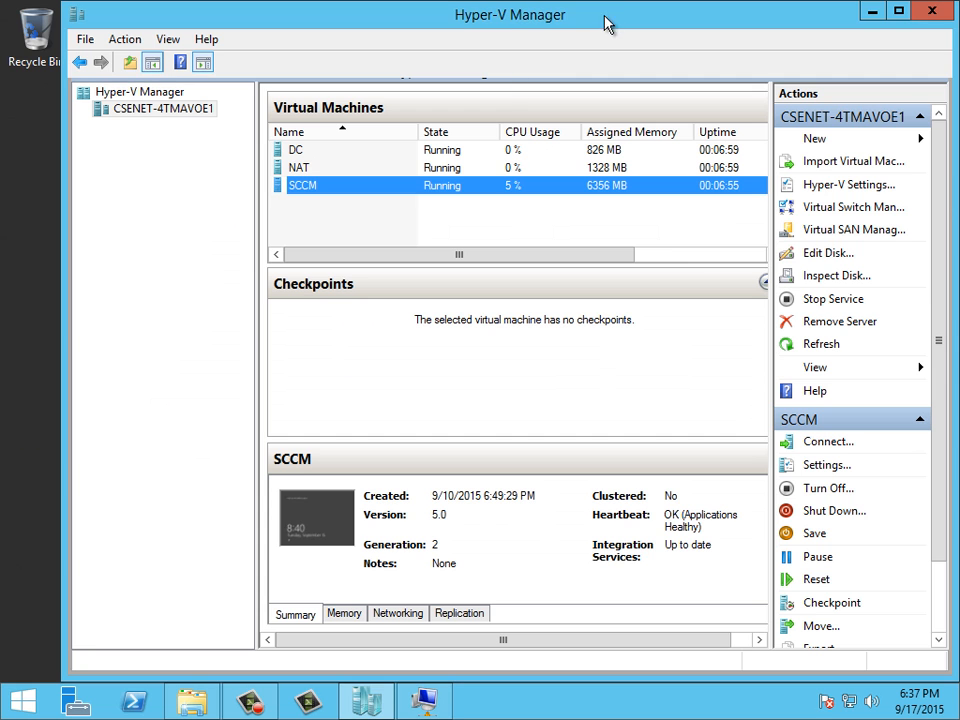
pyautogui.click(192, 702)
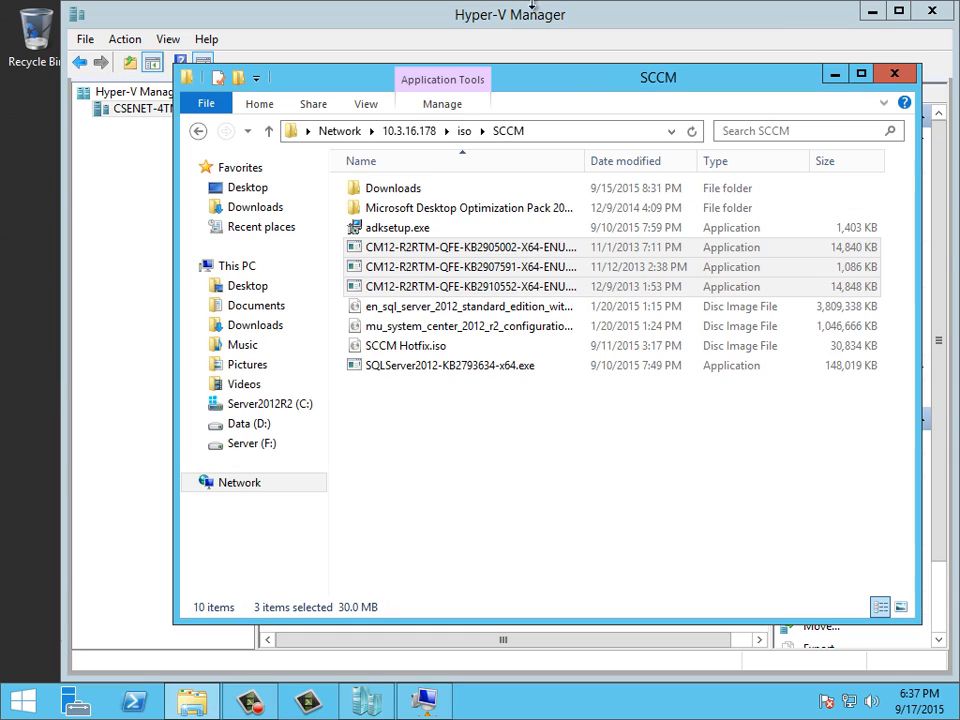
pyautogui.click(548, 135)
pyautogui.click(548, 133)
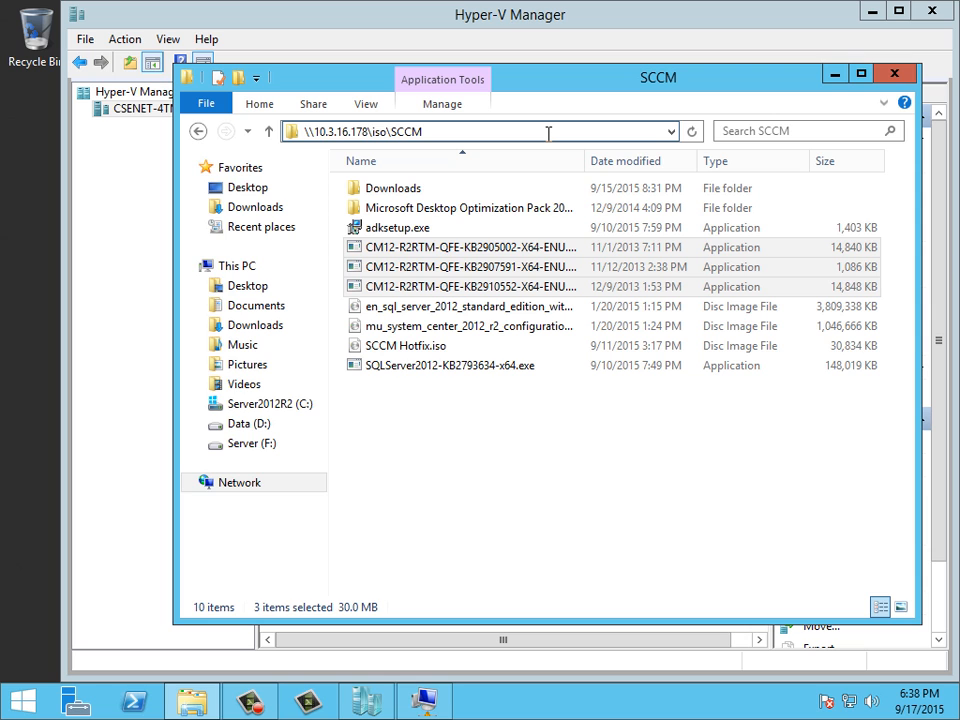
pyautogui.click(441, 705)
# - Wait while KB2905002 stops services, installs files and creates packages through the x64 client package
pyautogui.moveTo(443, 705)
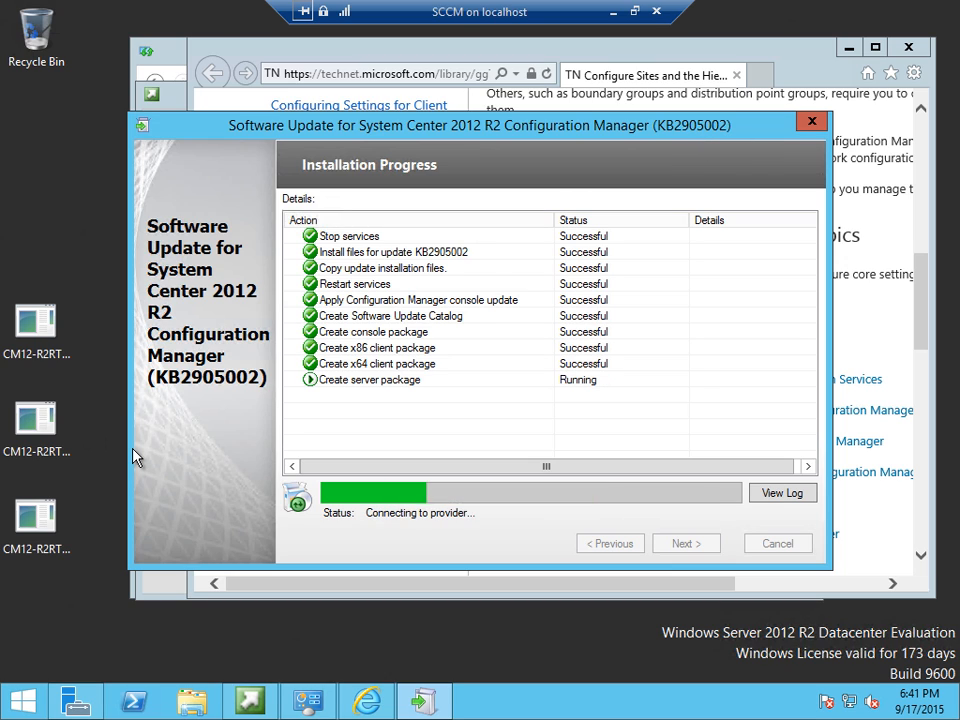
# - Check the KB2907591, KB2905002 and KB2910552 desktop files, then finish the completed KB2905002 wizard
pyautogui.click(47, 514)
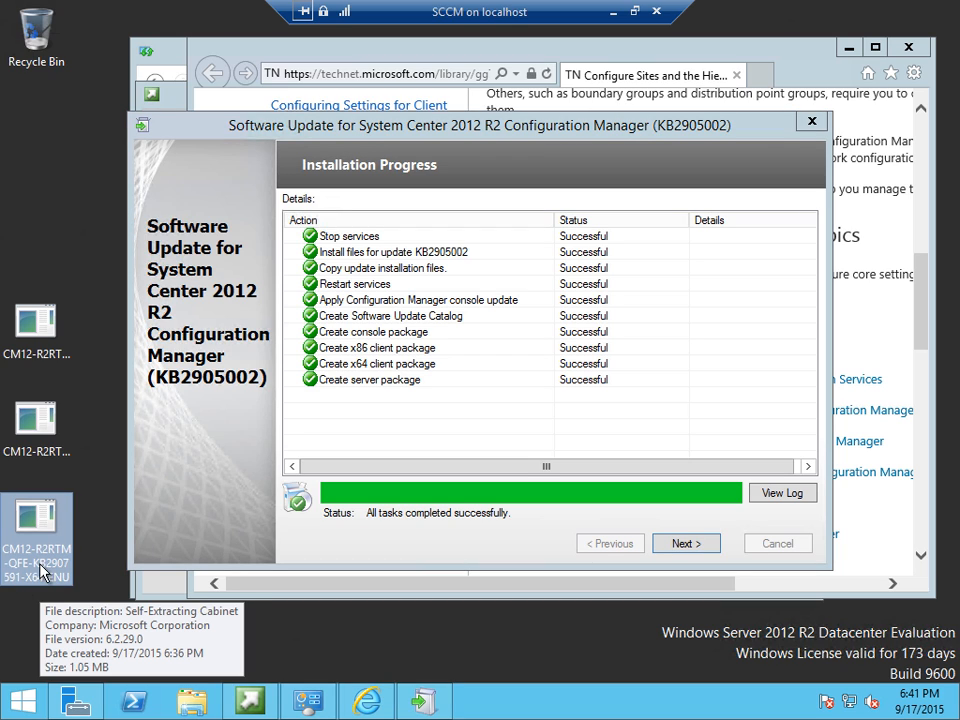
pyautogui.click(43, 345)
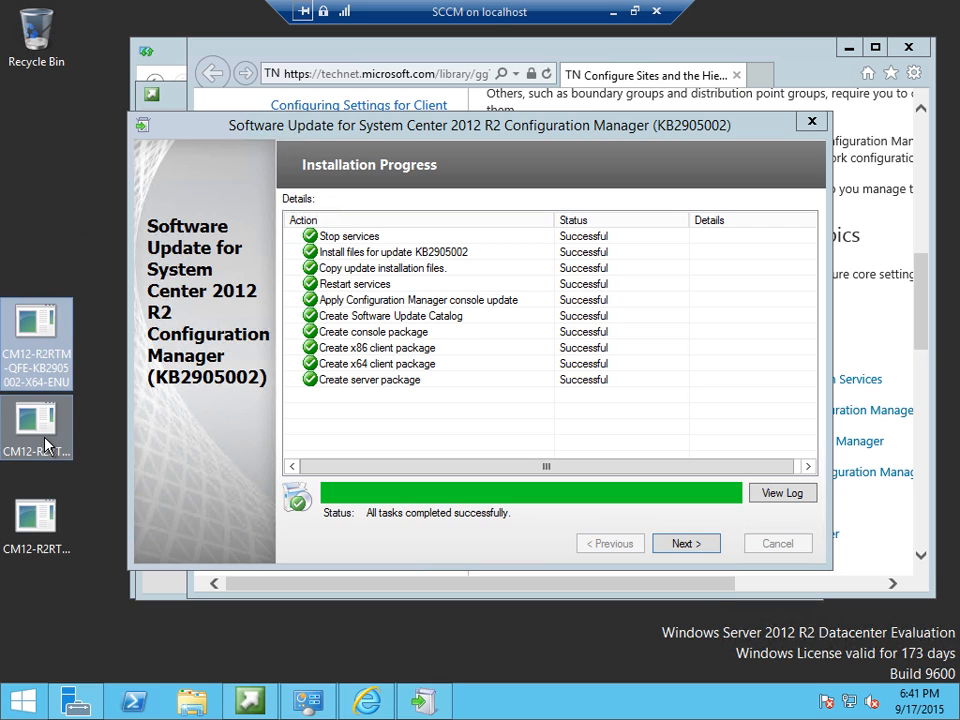
pyautogui.click(44, 444)
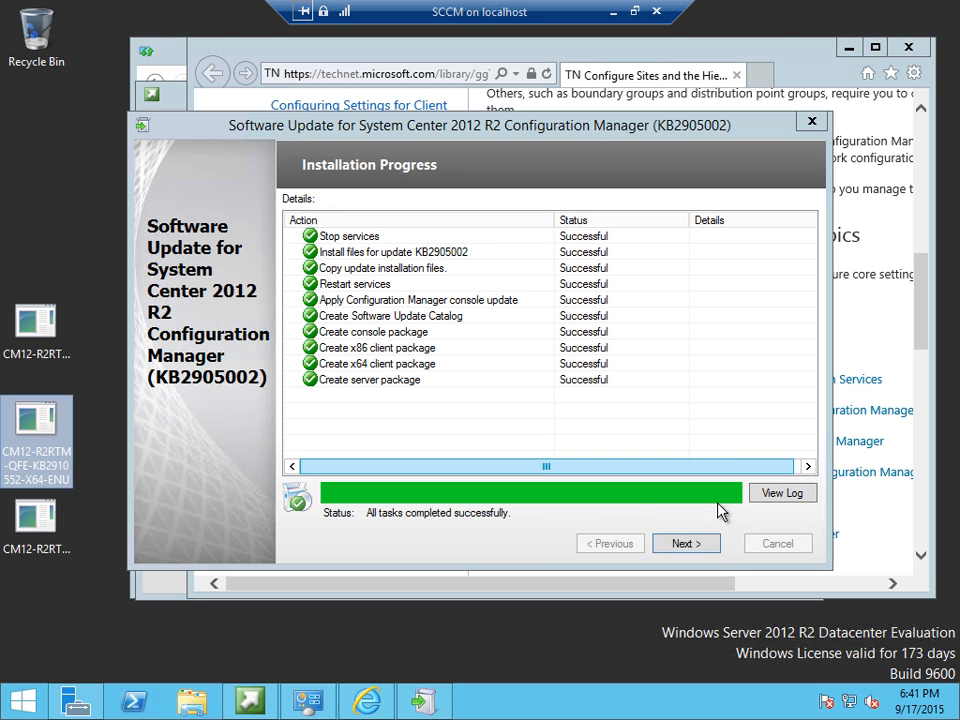
pyautogui.click(688, 544)
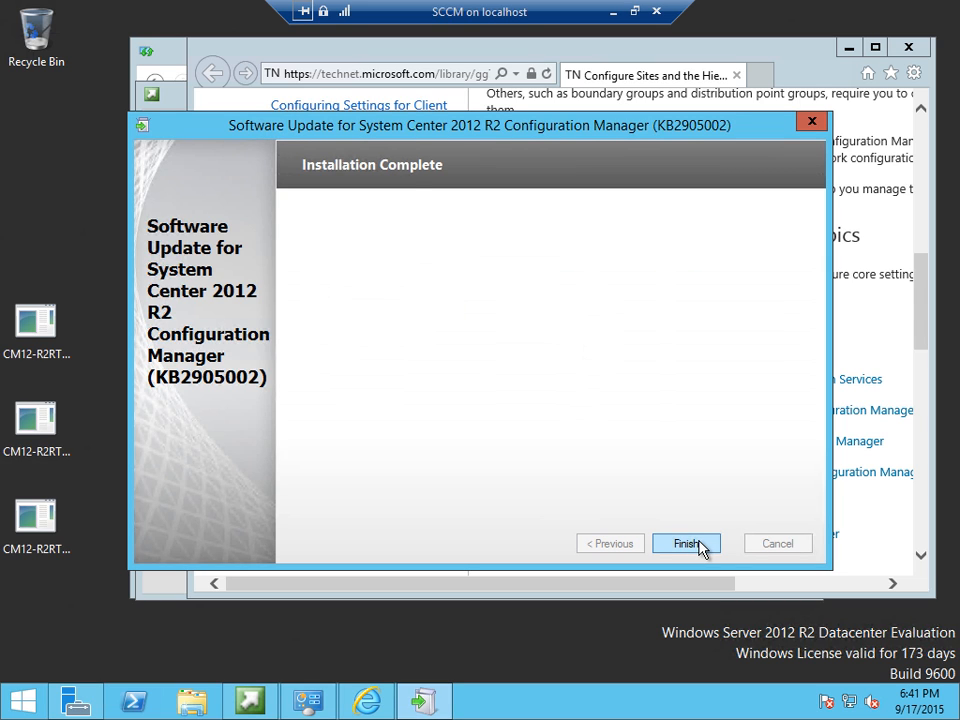
pyautogui.click(700, 544)
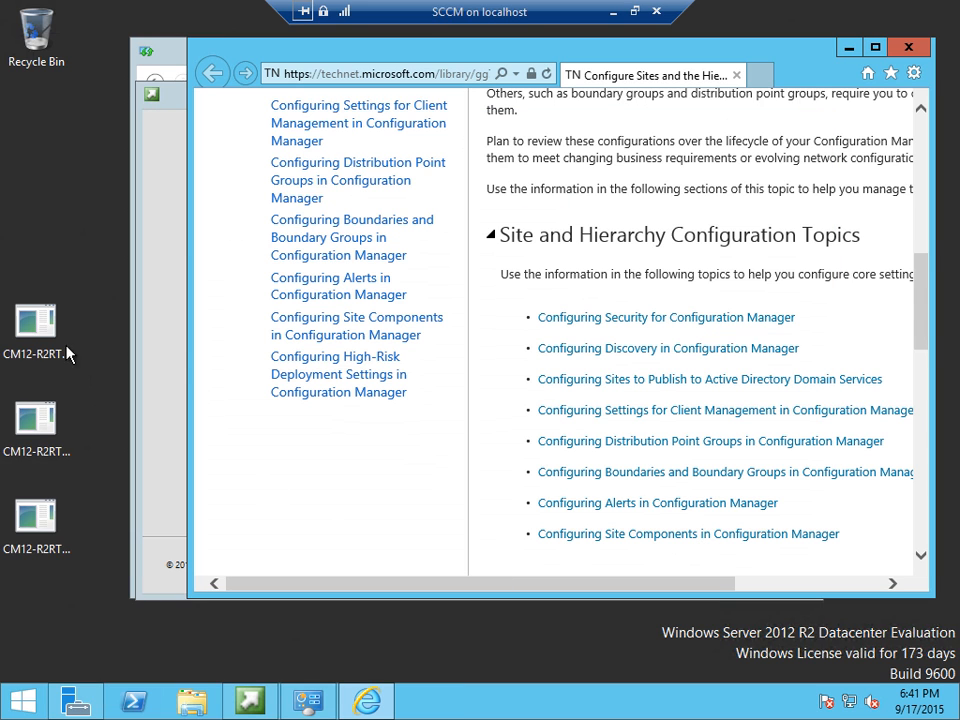
# - Launch the KB2910552 update setup, accept the license terms and pass the prerequisite check
pyautogui.doubleClick(45, 420)
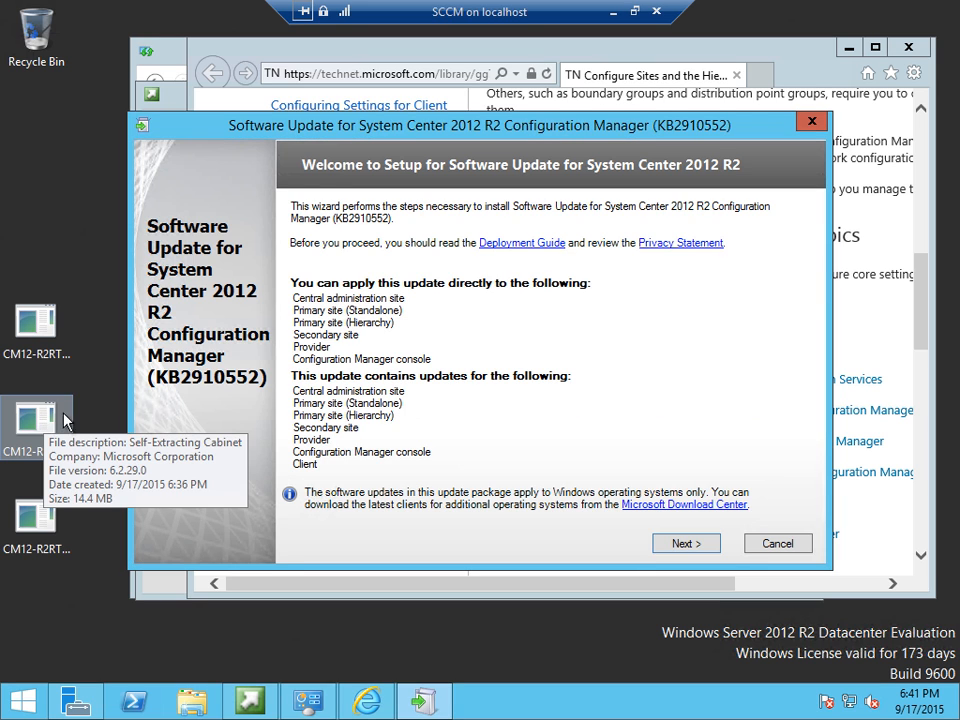
pyautogui.click(677, 544)
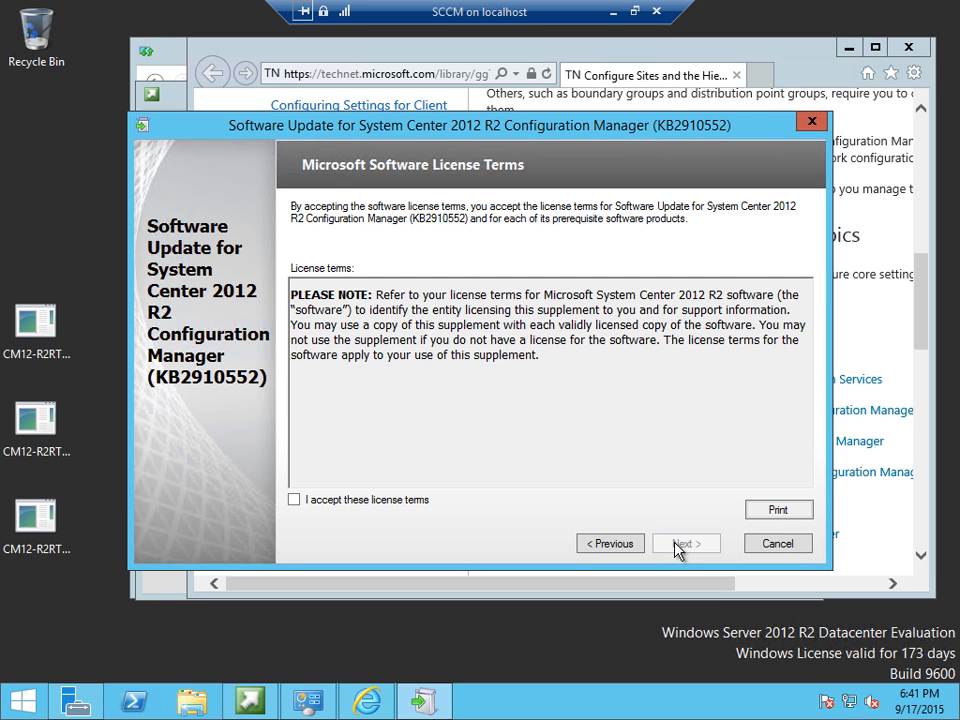
pyautogui.click(380, 500)
pyautogui.click(690, 545)
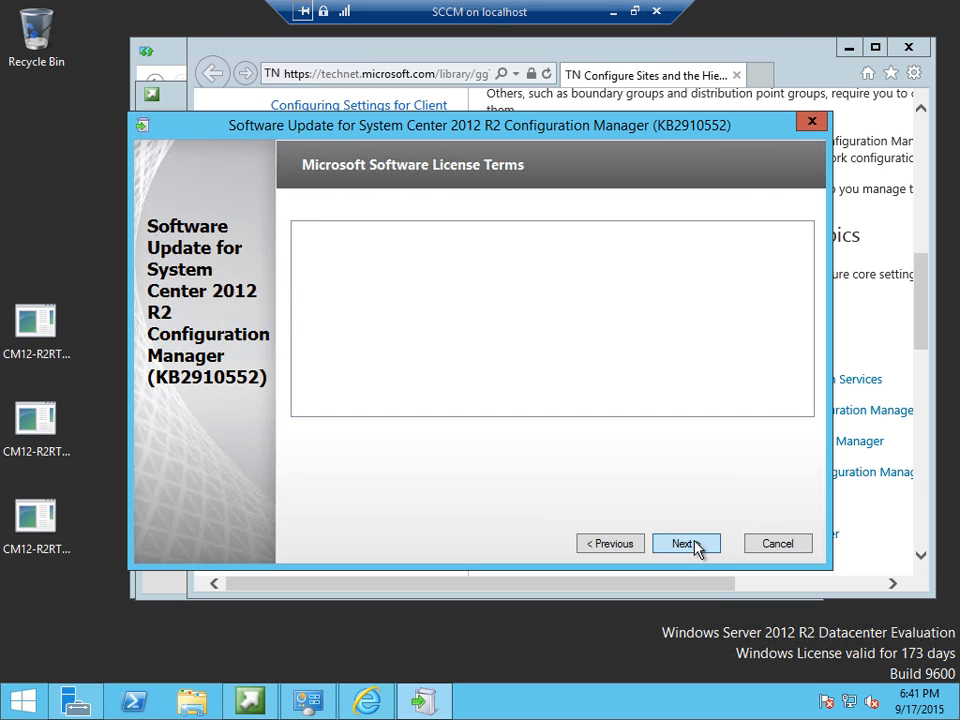
pyautogui.click(684, 544)
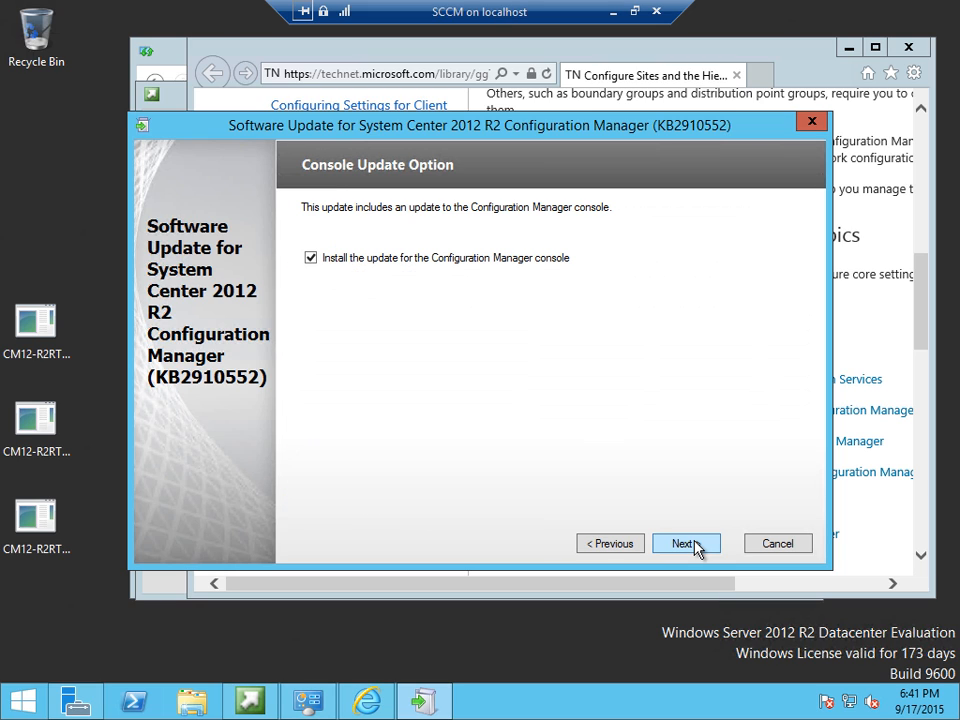
# - Keep the default console update, deployment and server/console/client package options through to Setup Summary
pyautogui.click(695, 545)
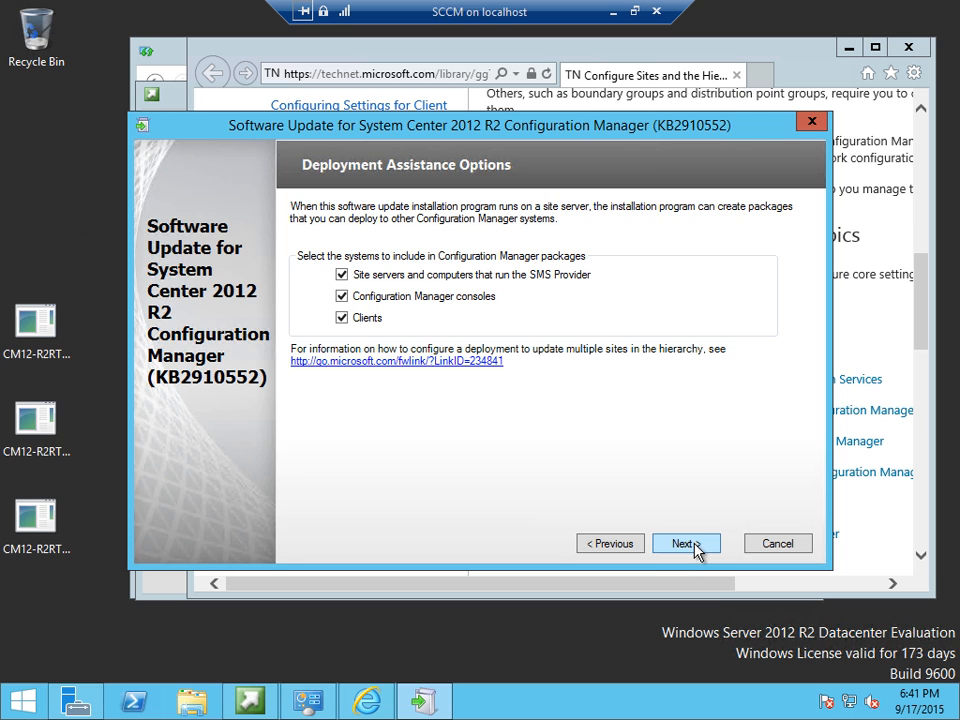
pyautogui.click(695, 545)
pyautogui.click(686, 544)
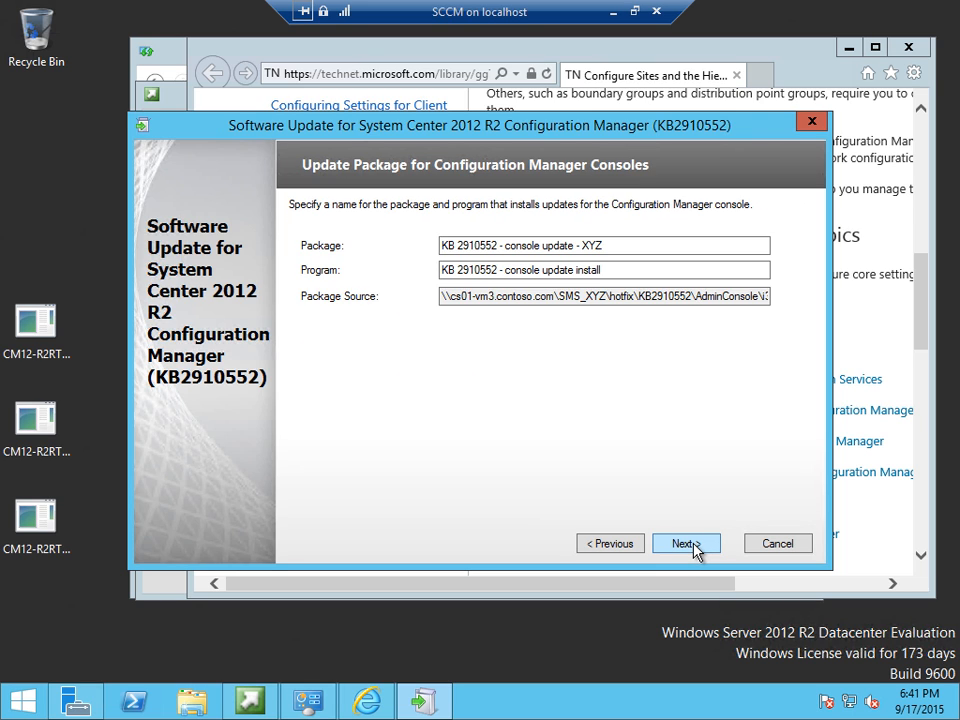
pyautogui.click(686, 544)
pyautogui.click(686, 544)
pyautogui.click(686, 544)
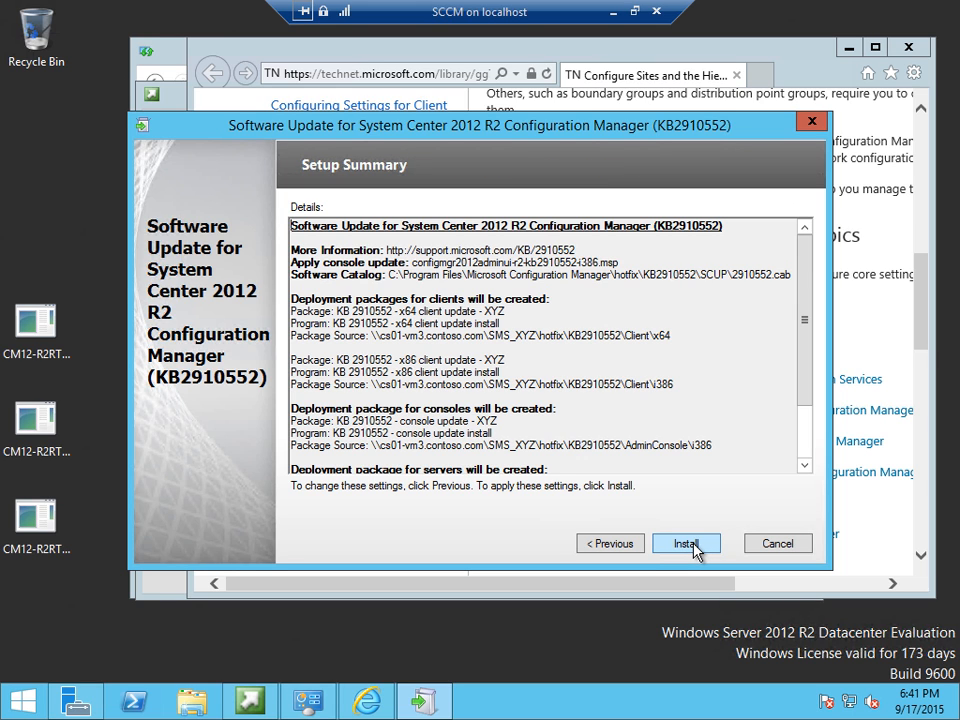
# - Install update KB2910552 and move past the progress page once all ten tasks succeed
pyautogui.click(686, 544)
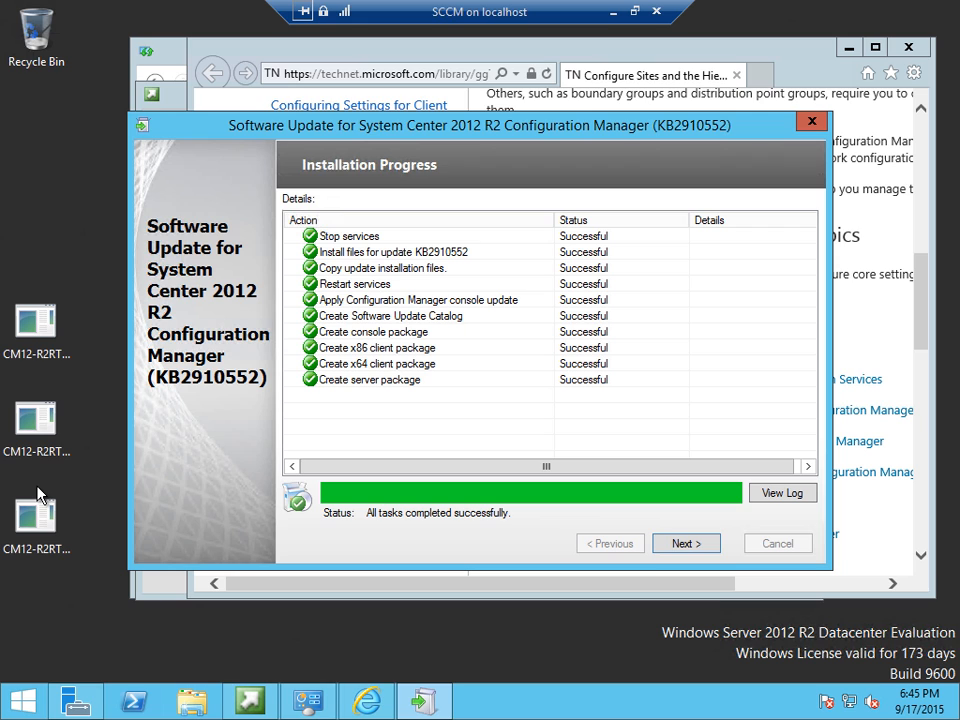
pyautogui.click(690, 544)
# - Close the KB2910552 wizard, then start the KB2907591 installer, accept its license and pass prerequisites
pyautogui.click(692, 545)
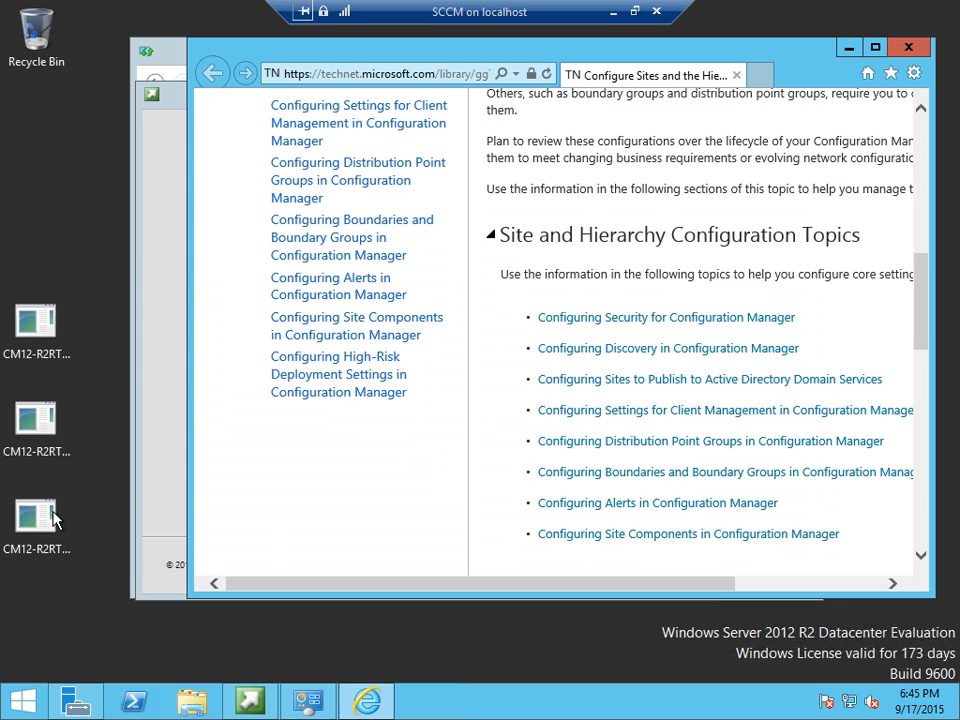
pyautogui.doubleClick(30, 522)
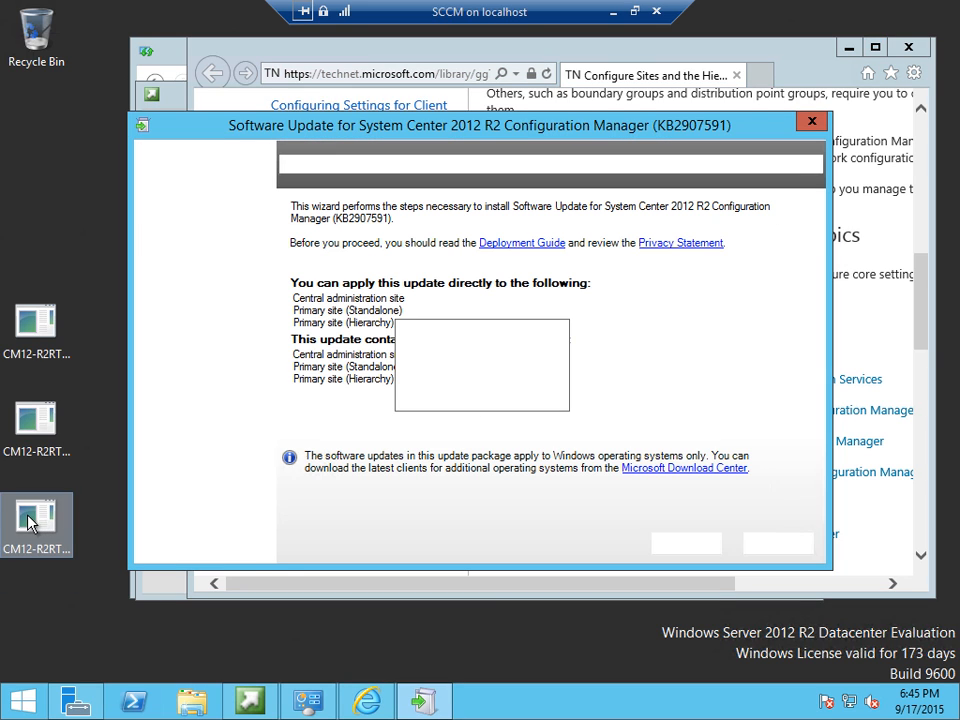
pyautogui.click(706, 544)
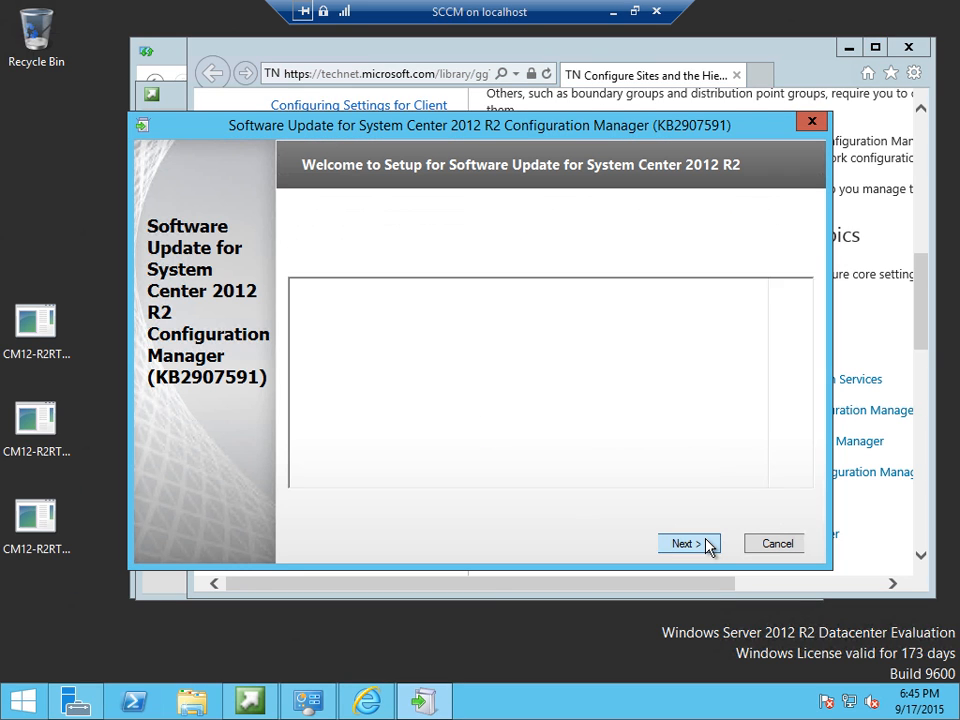
pyautogui.click(388, 502)
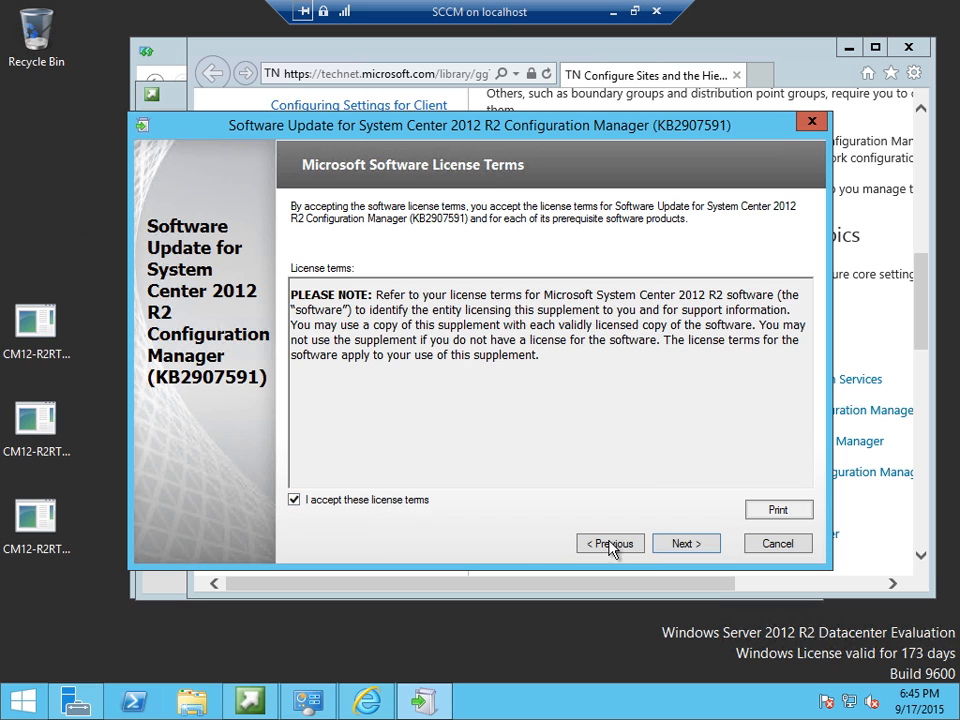
pyautogui.click(681, 543)
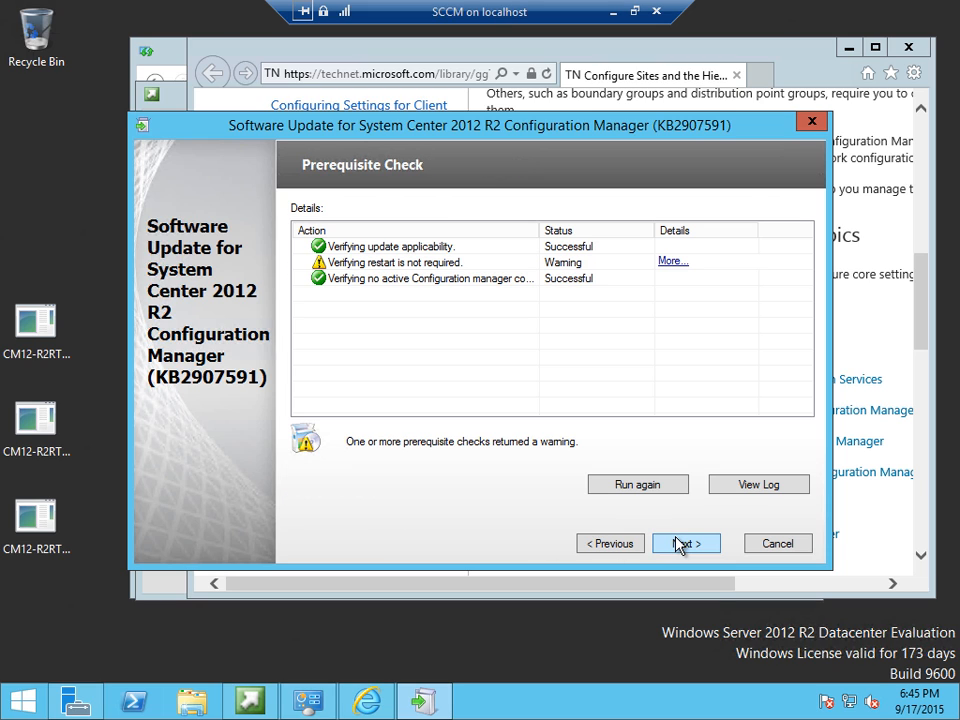
pyautogui.click(679, 543)
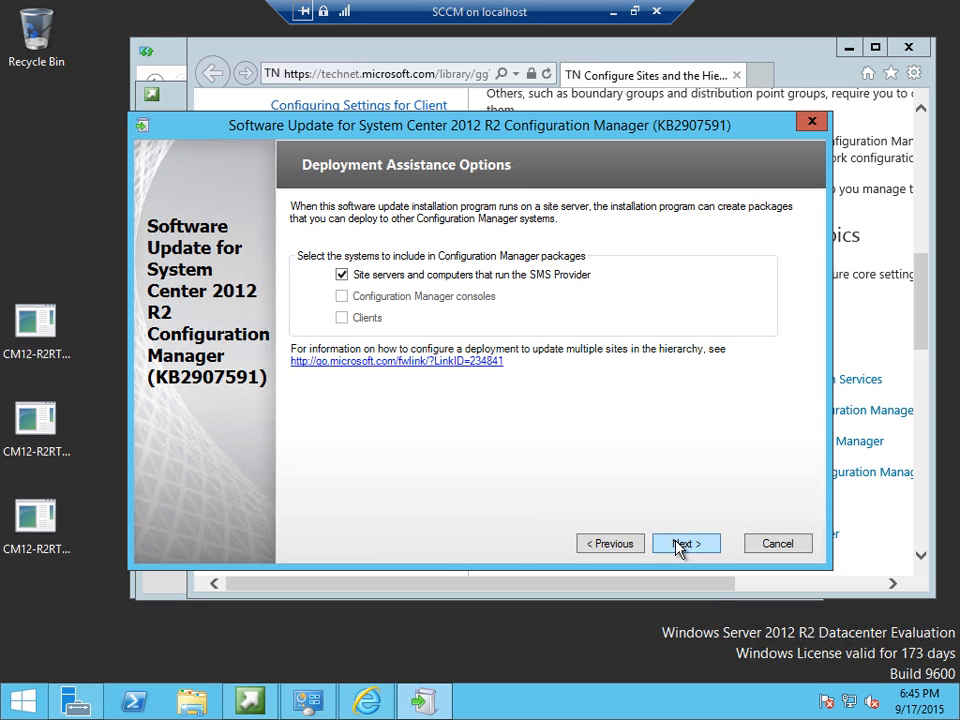
# - Keep the site server package option, install KB2907591, and finish after all six tasks succeed
pyautogui.click(679, 543)
pyautogui.click(679, 543)
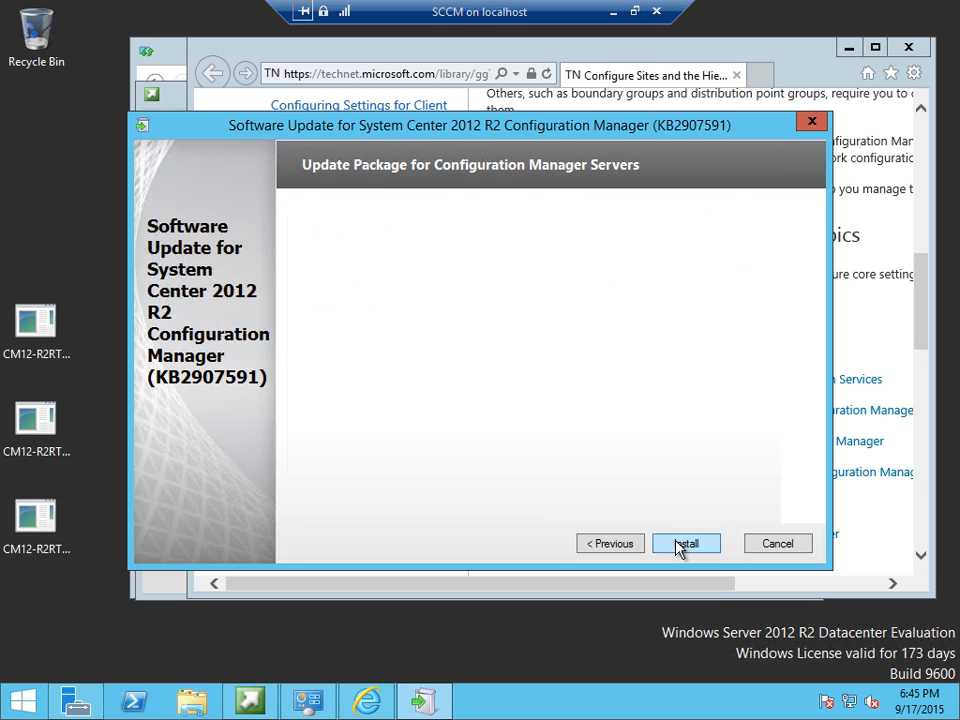
pyautogui.click(684, 543)
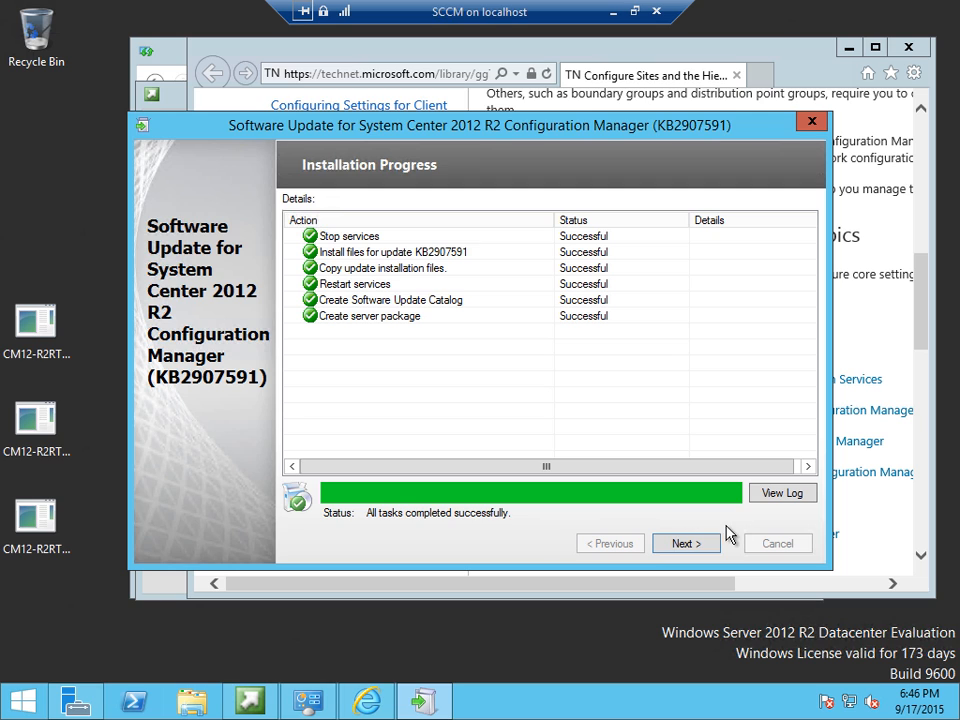
pyautogui.click(705, 543)
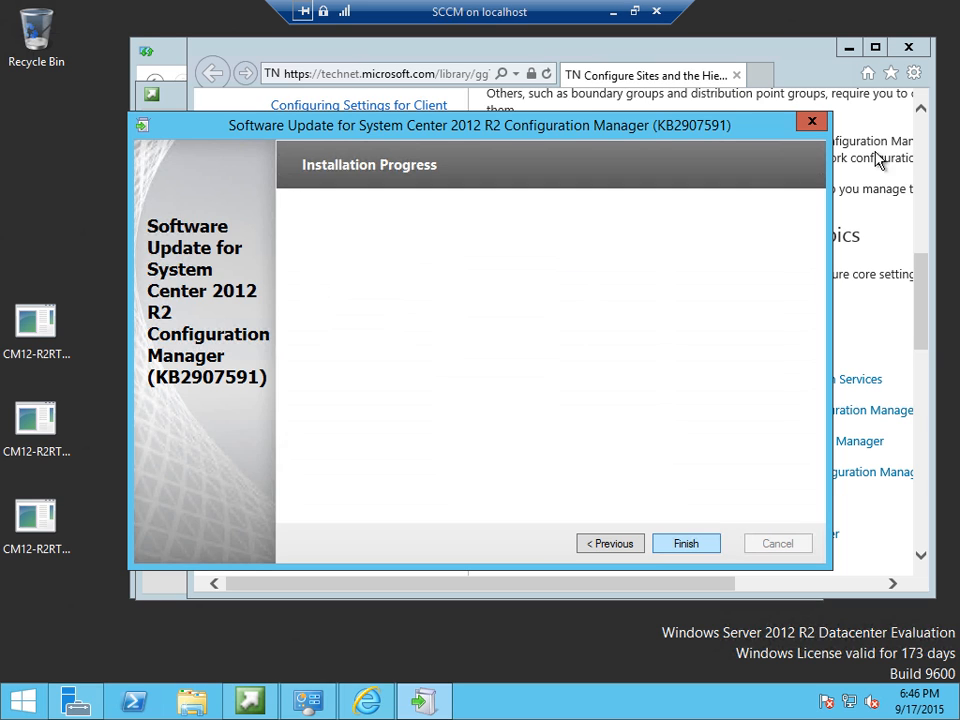
pyautogui.click(692, 549)
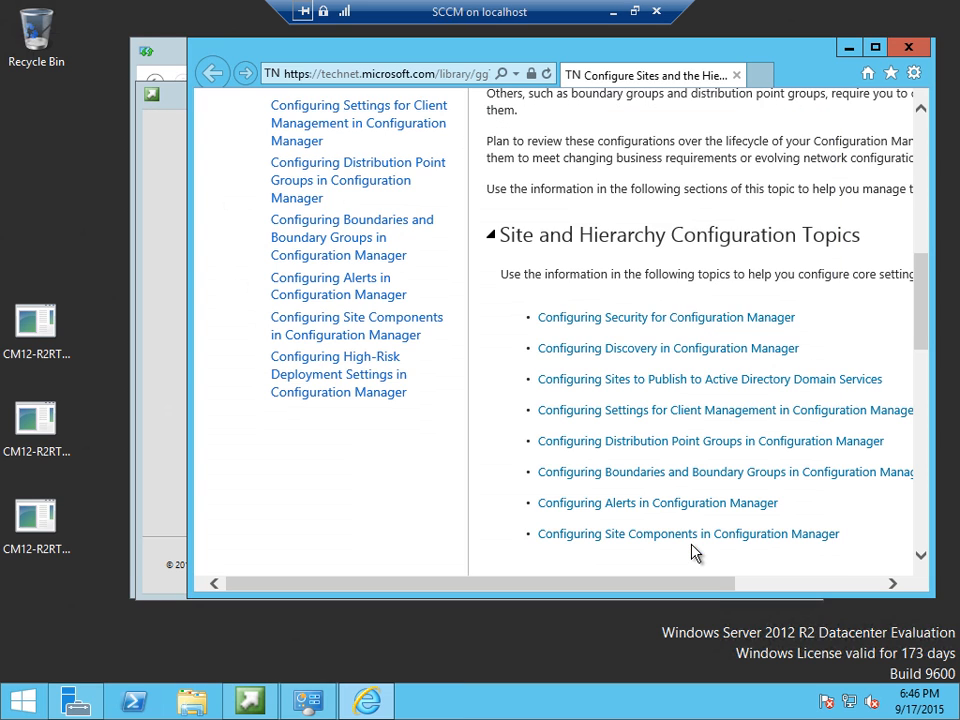
# - Close Internet Explorer, exit the Configuration Manager setup launcher, and bring up Server Manager's Local Server page
pyautogui.click(908, 50)
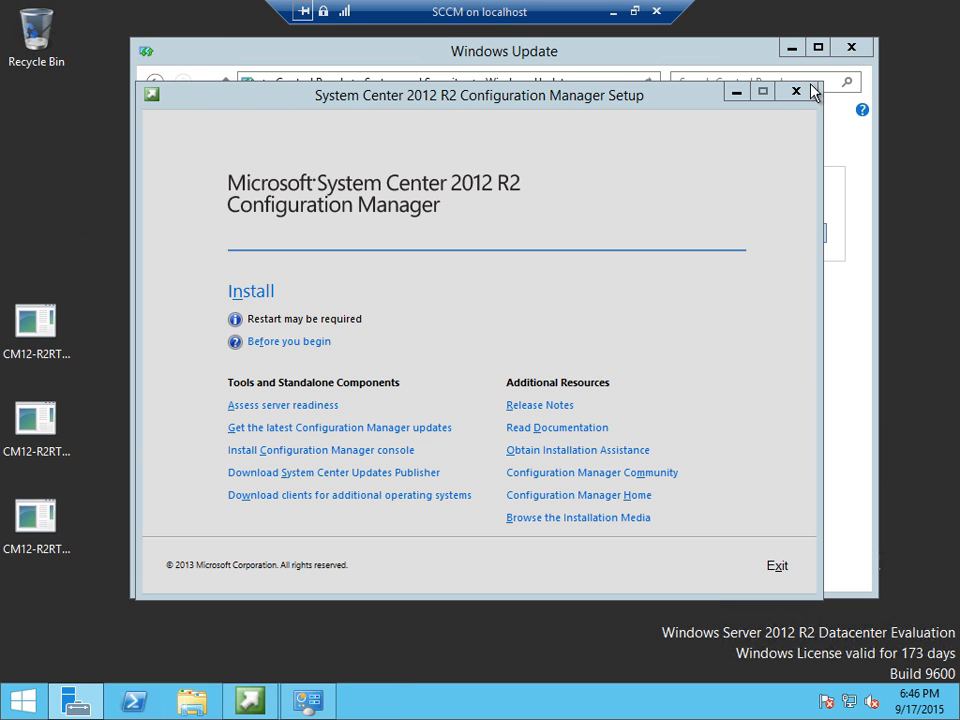
pyautogui.click(777, 567)
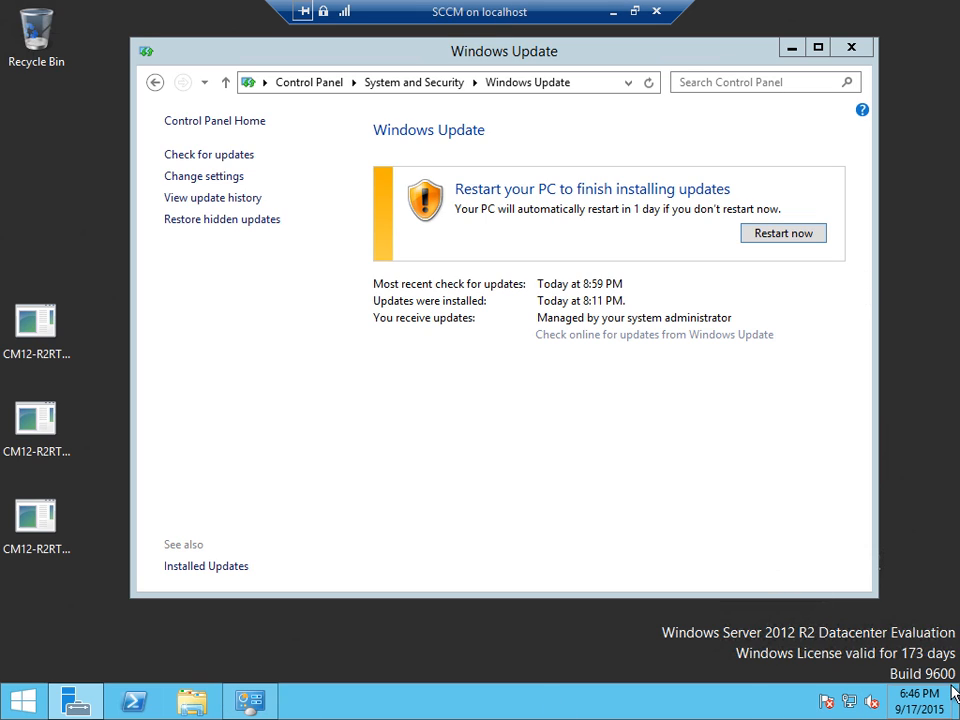
pyautogui.click(612, 13)
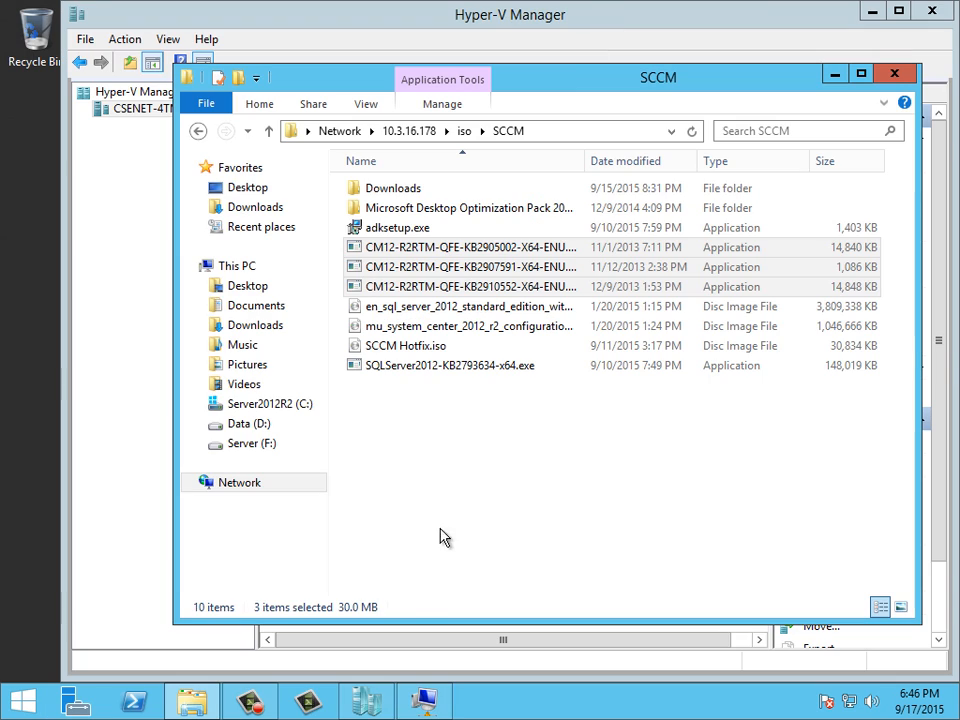
pyautogui.click(251, 703)
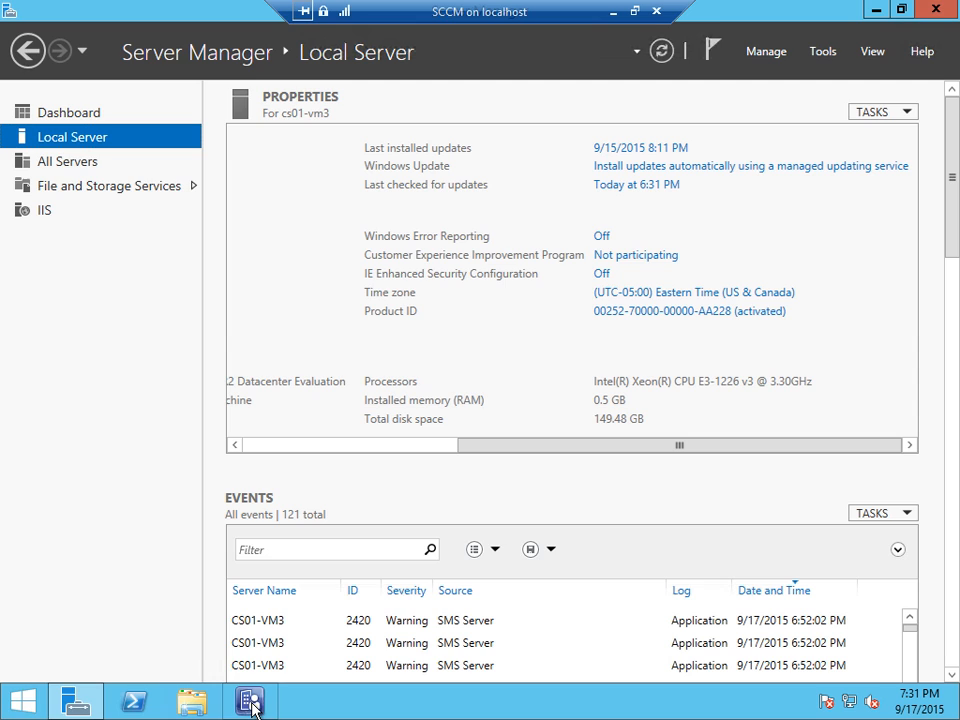
# - Launch the Configuration Manager Console from the Start screen's full Apps list
pyautogui.click(14, 705)
pyautogui.click(127, 671)
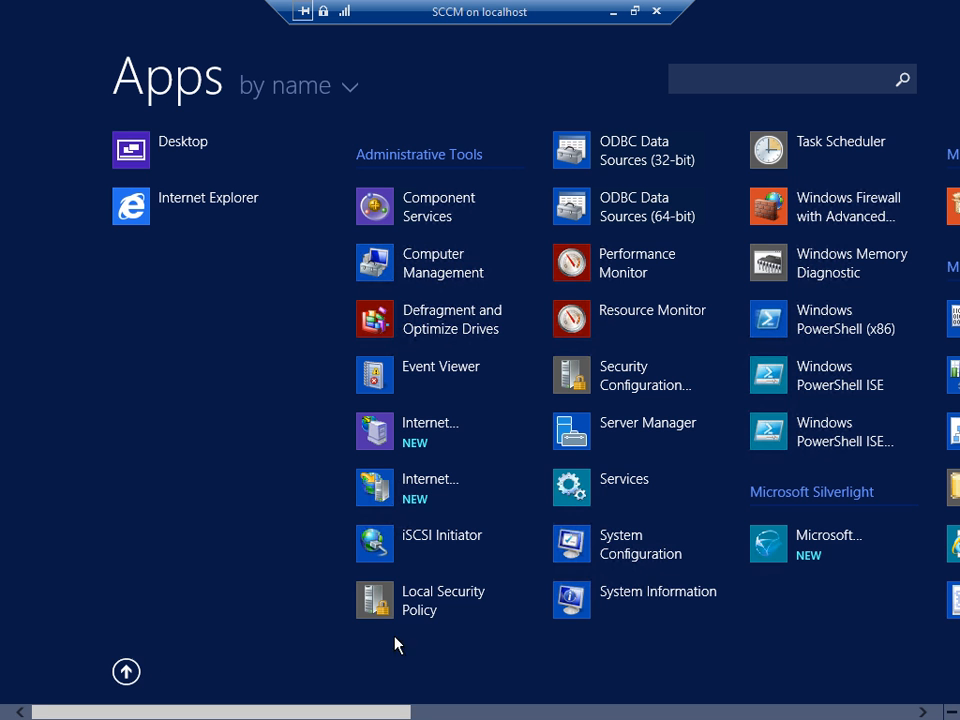
pyautogui.scroll(-5, 795, 561)
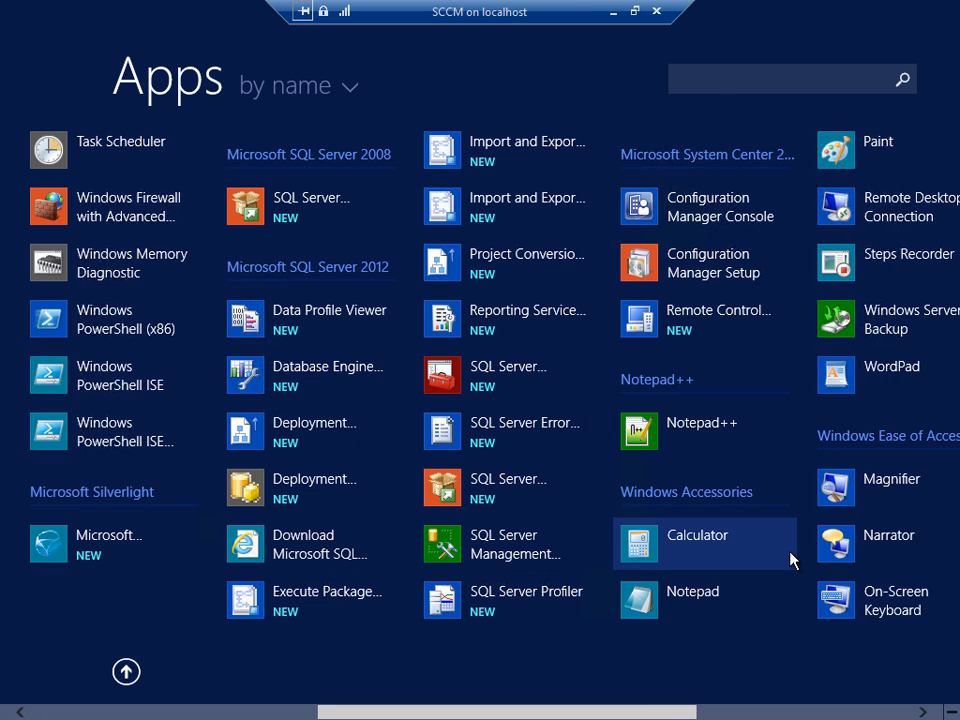
pyautogui.click(690, 208)
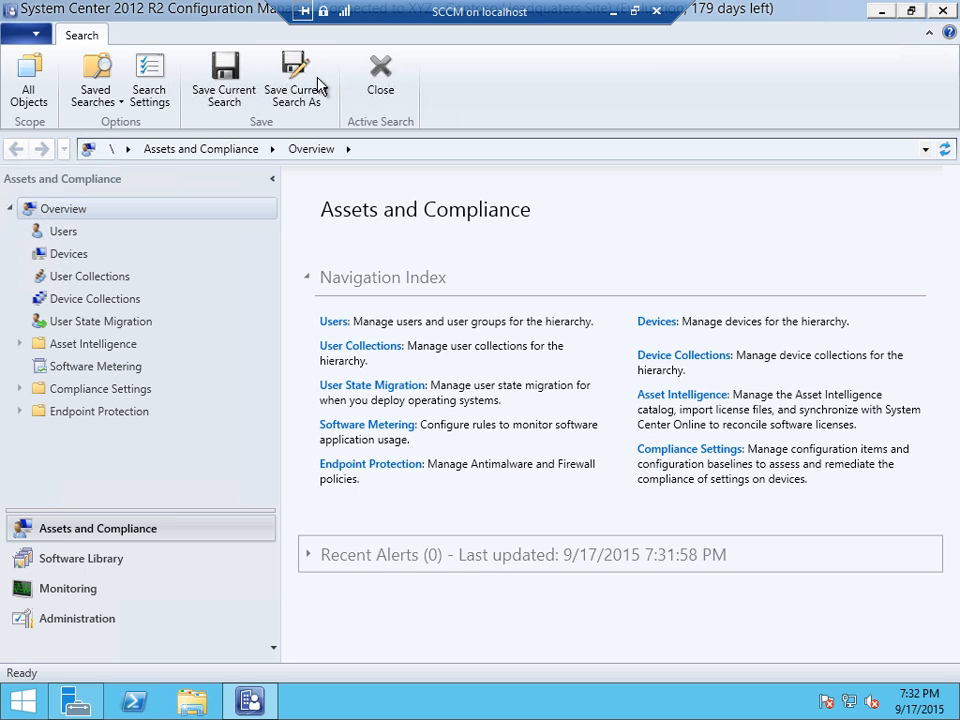
# - Go to the Administration workspace and show the Site Configuration > Sites list
pyautogui.click(81, 624)
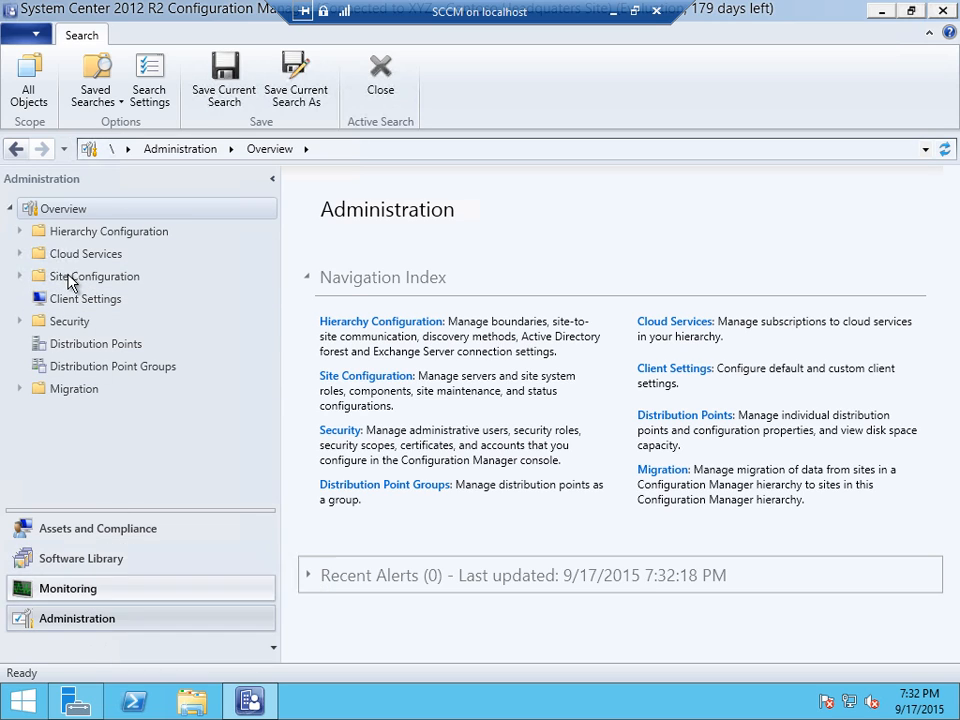
pyautogui.click(20, 277)
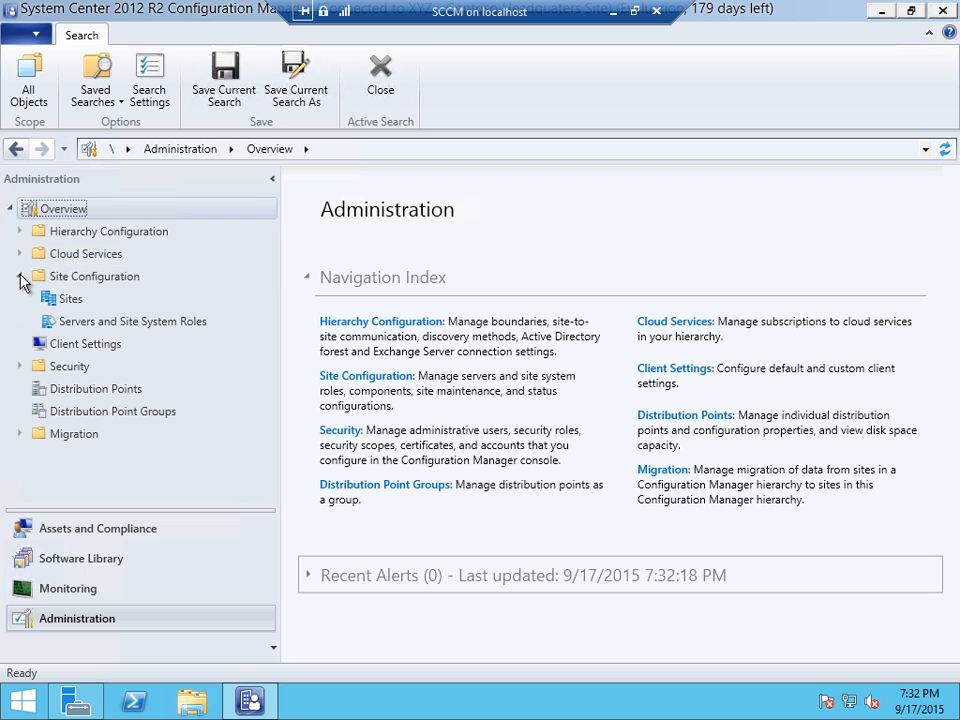
pyautogui.click(66, 303)
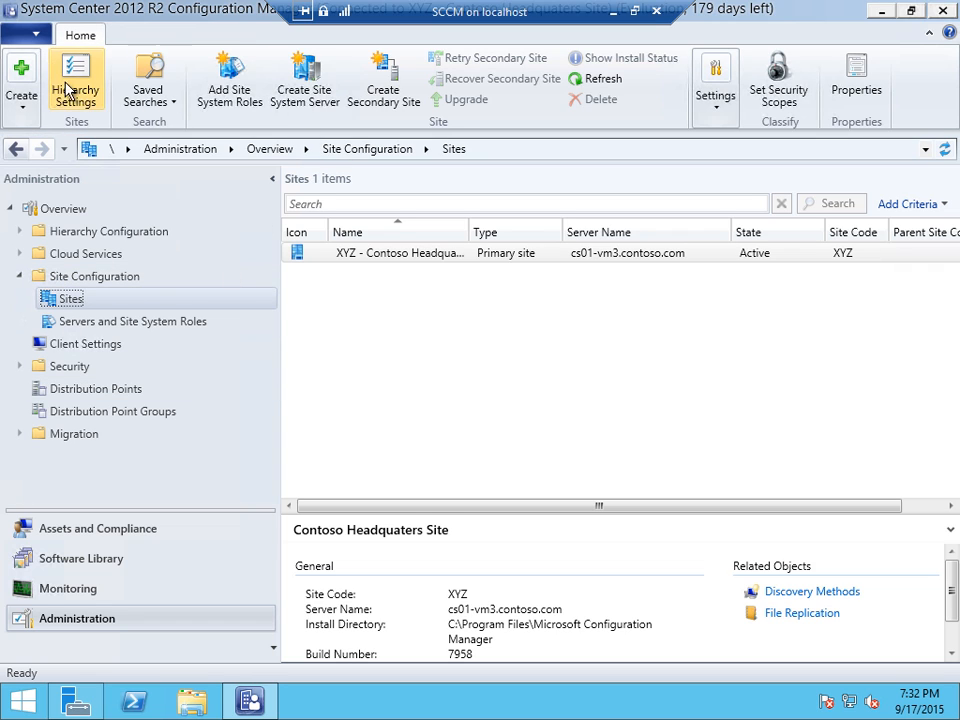
# - Select Specify the account on Software Distribution's Network Access Account tab, then cancel without saving
pyautogui.click(715, 82)
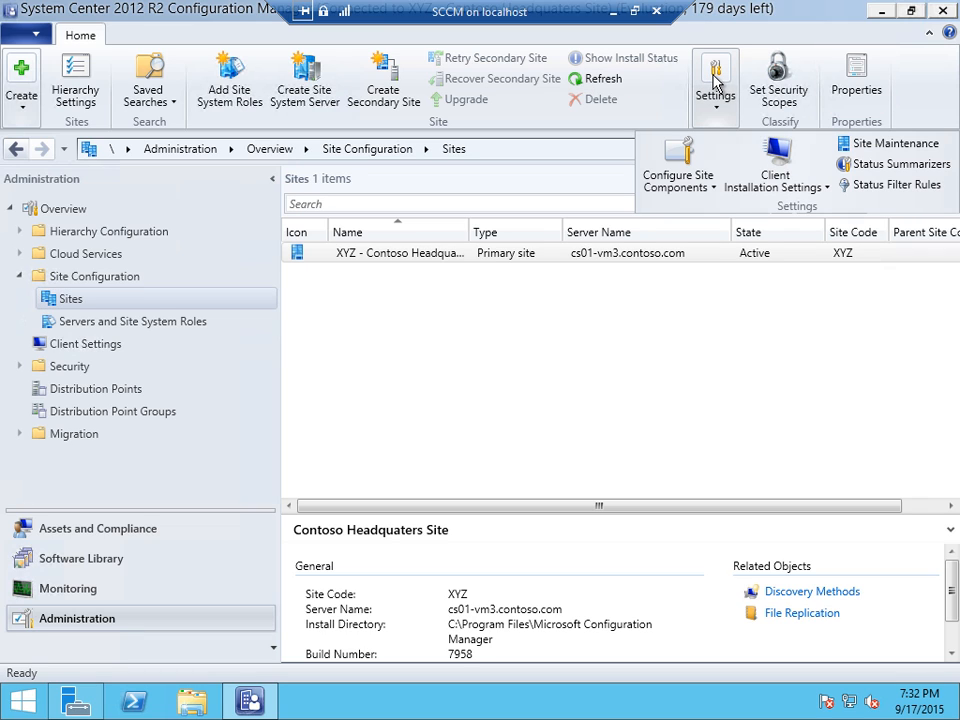
pyautogui.click(699, 182)
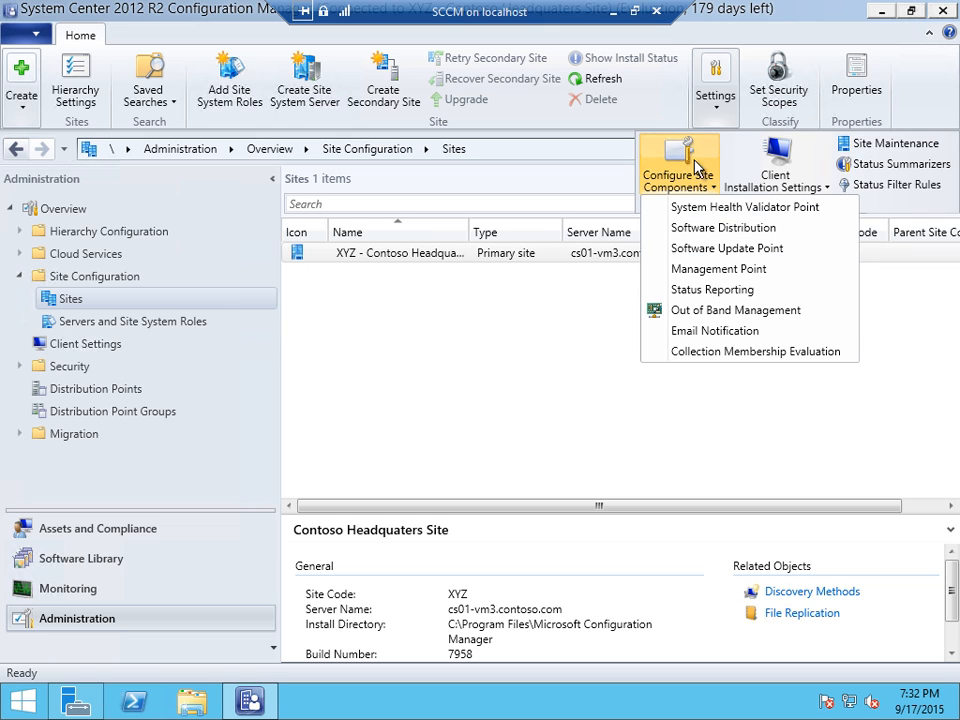
pyautogui.click(723, 229)
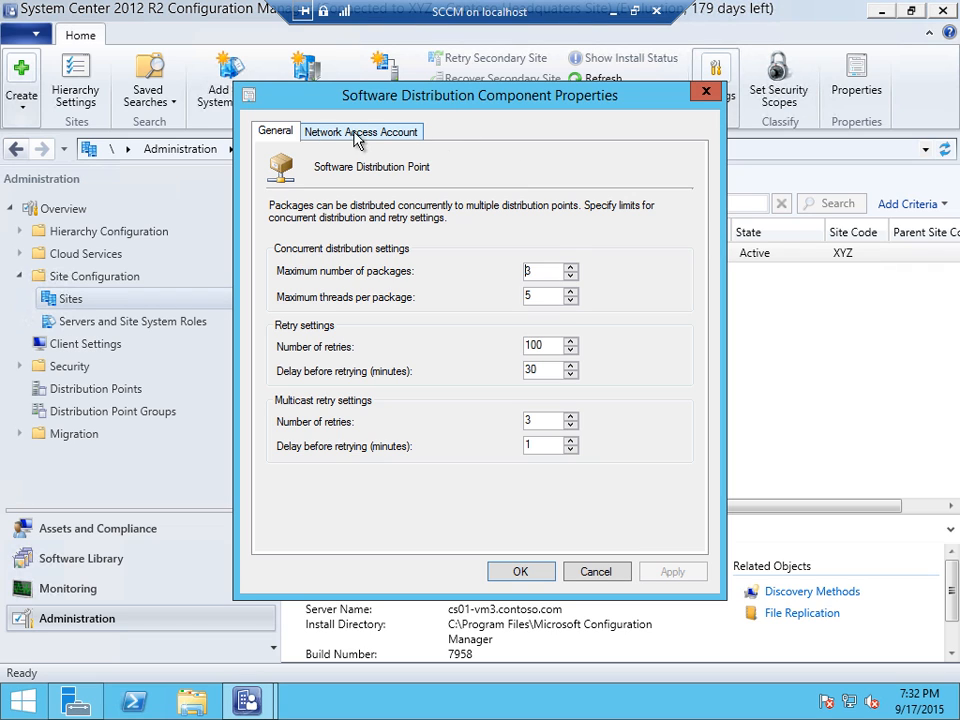
pyautogui.click(362, 136)
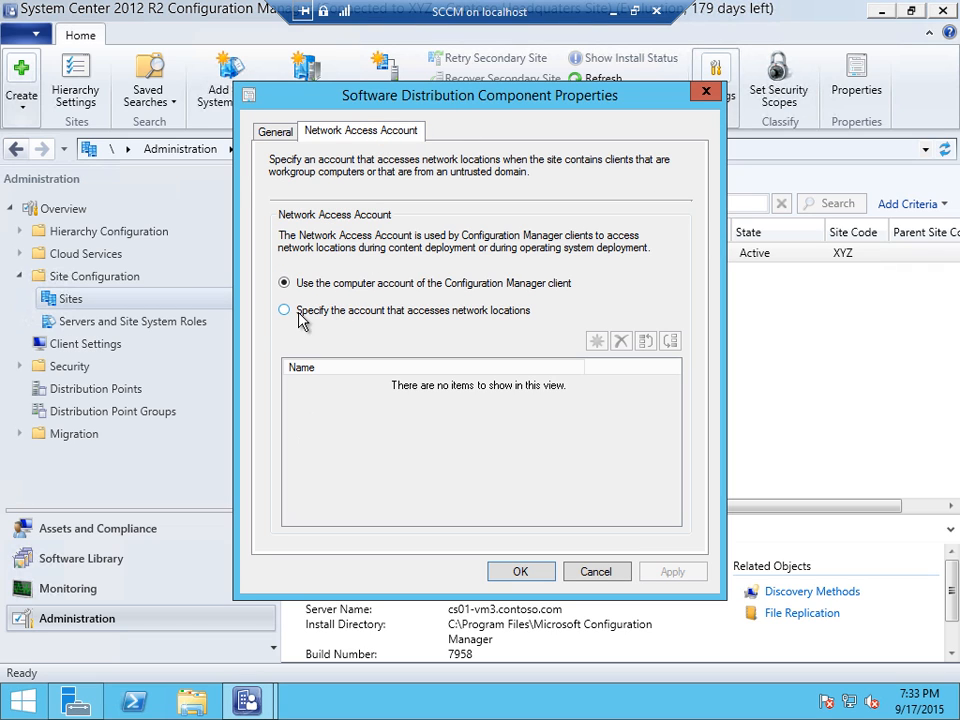
pyautogui.click(296, 312)
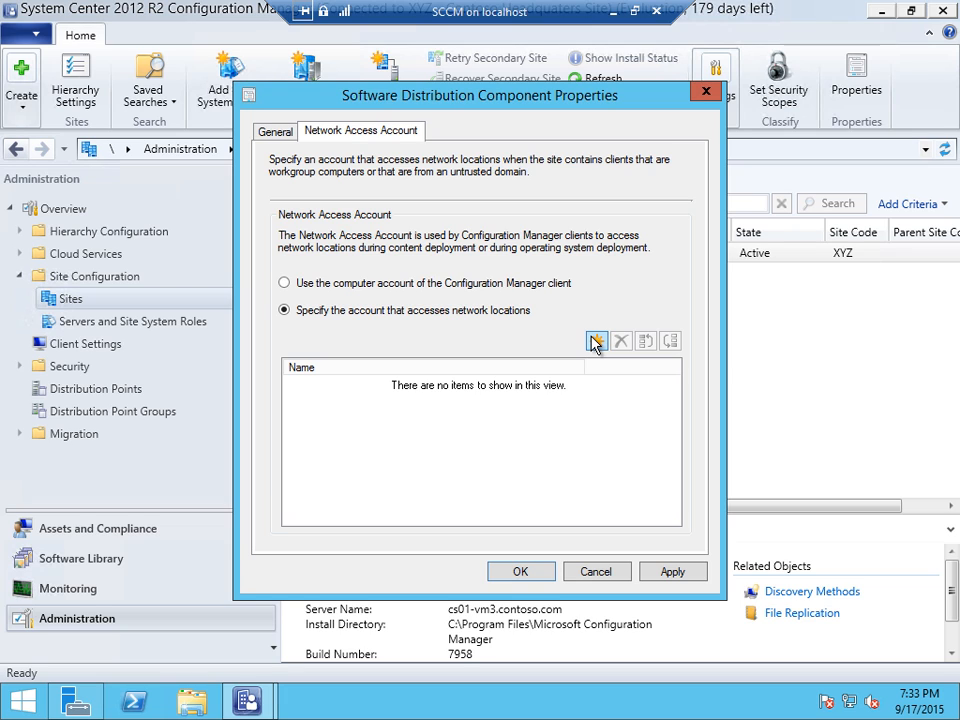
pyautogui.click(597, 570)
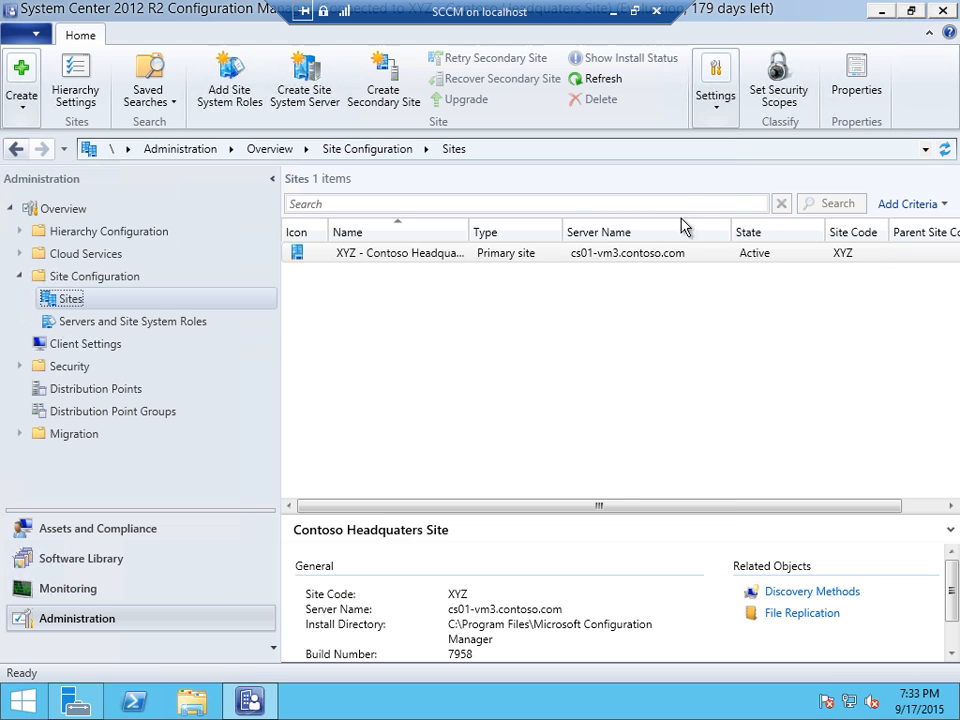
pyautogui.click(720, 106)
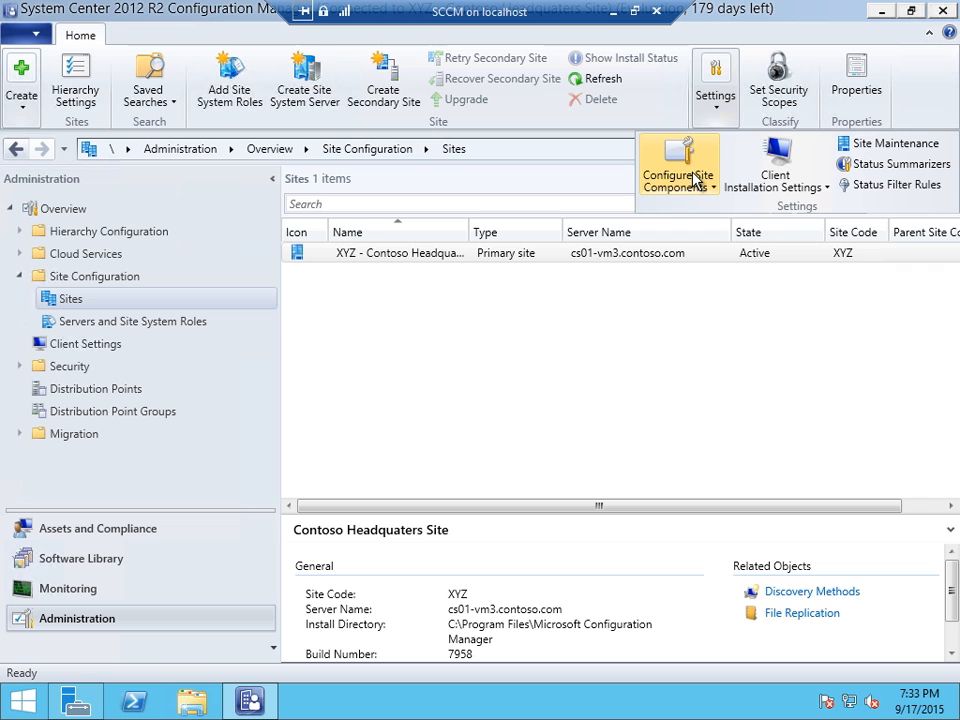
# - Open Software Distribution component properties and choose to specify a Network Access Account
pyautogui.click(670, 178)
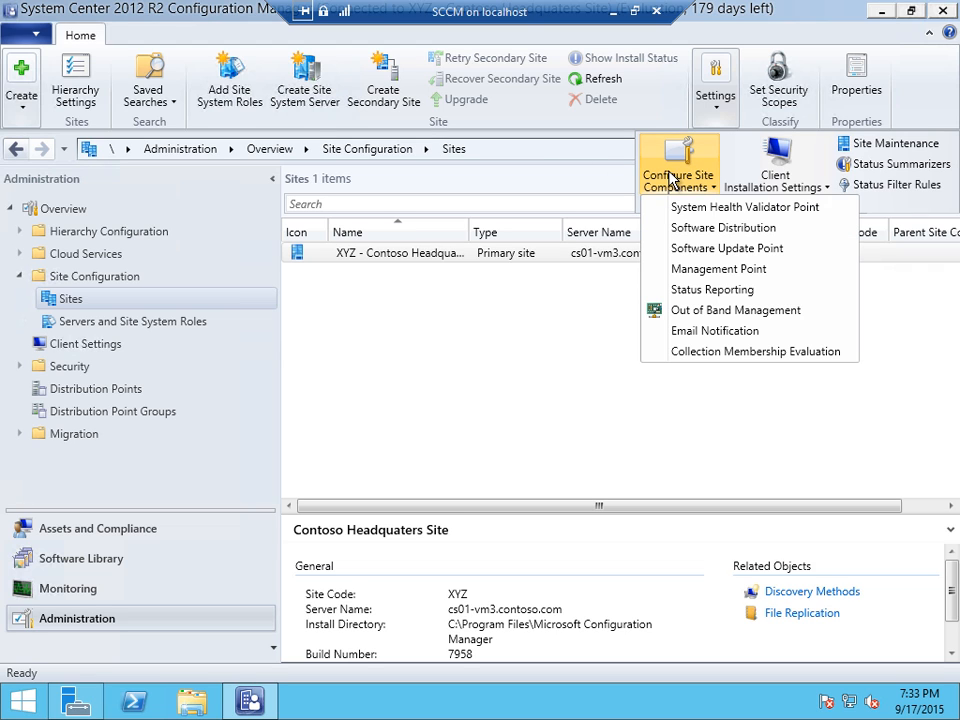
pyautogui.click(735, 227)
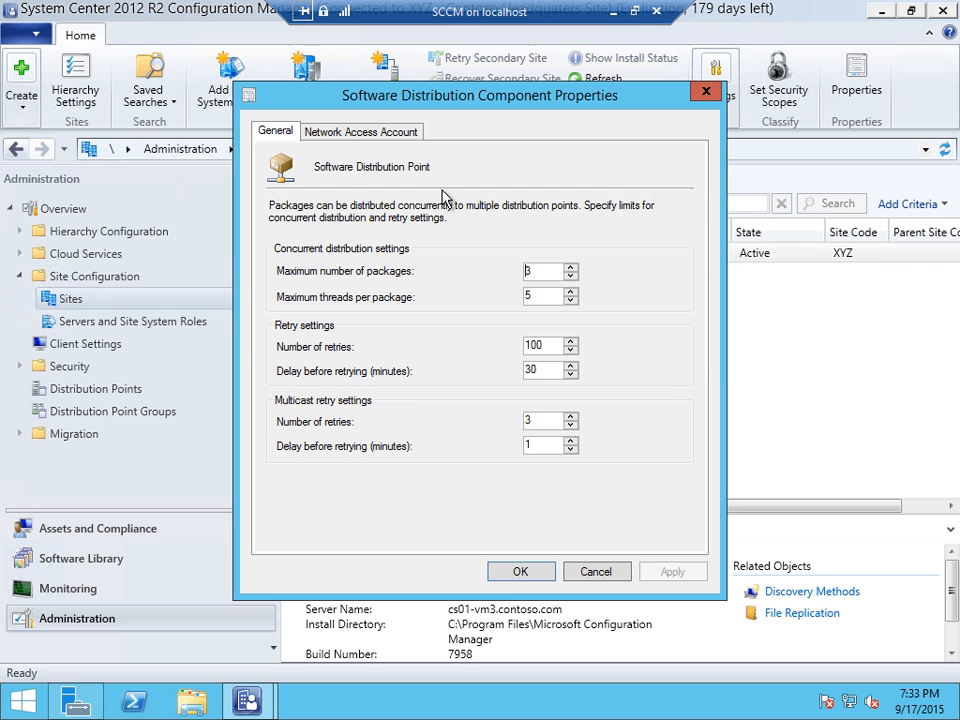
pyautogui.click(364, 134)
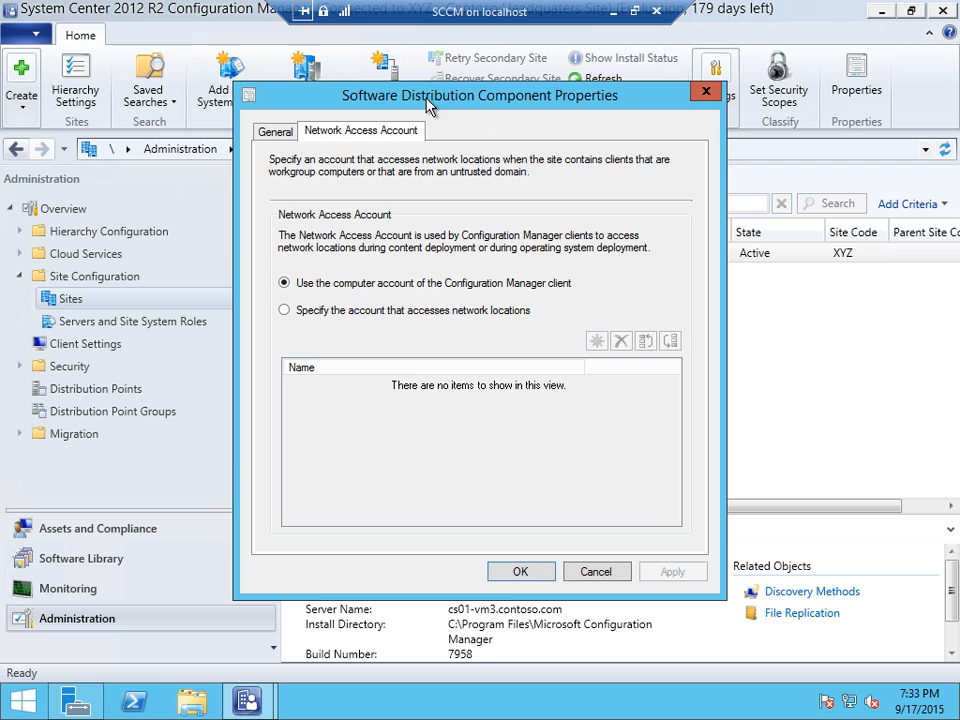
pyautogui.click(285, 311)
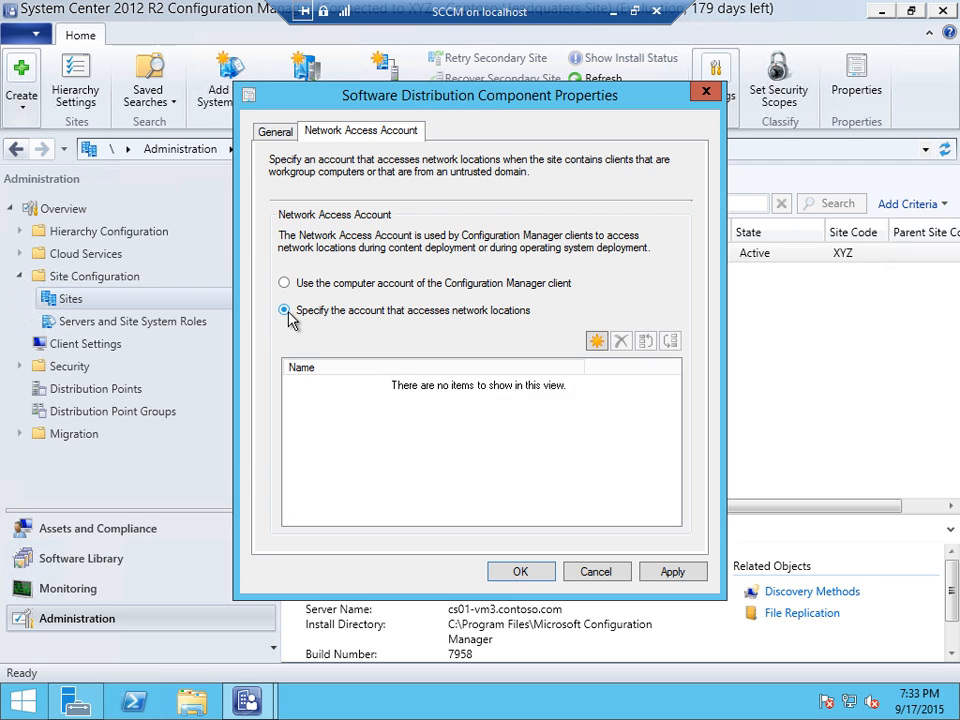
# - Add a new account for the contoso domain administrator with its password, then save the settings
pyautogui.click(597, 343)
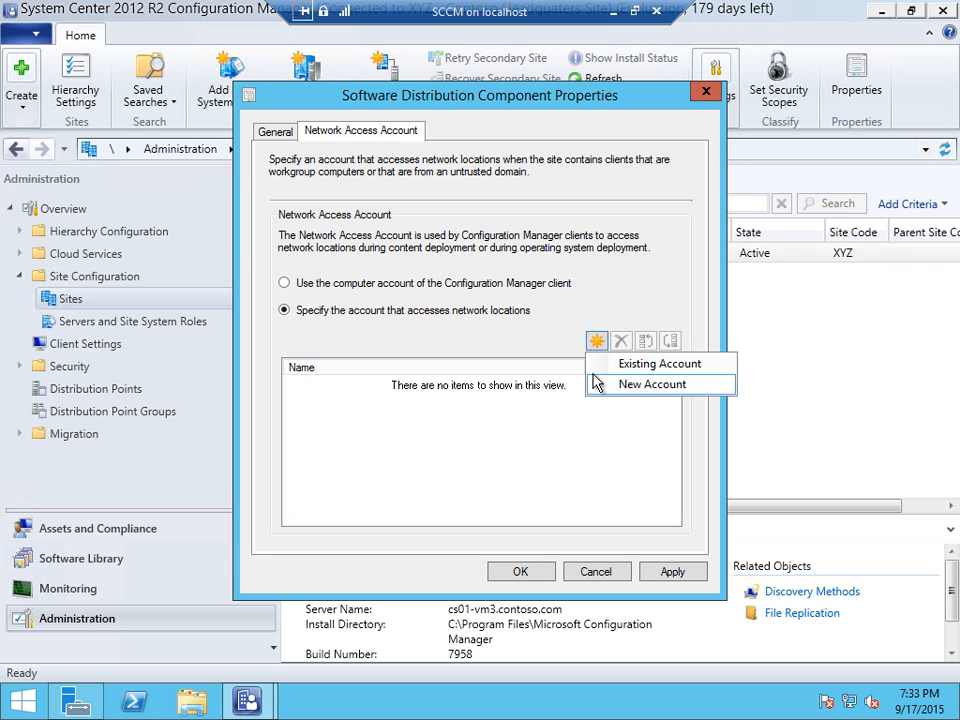
pyautogui.click(620, 385)
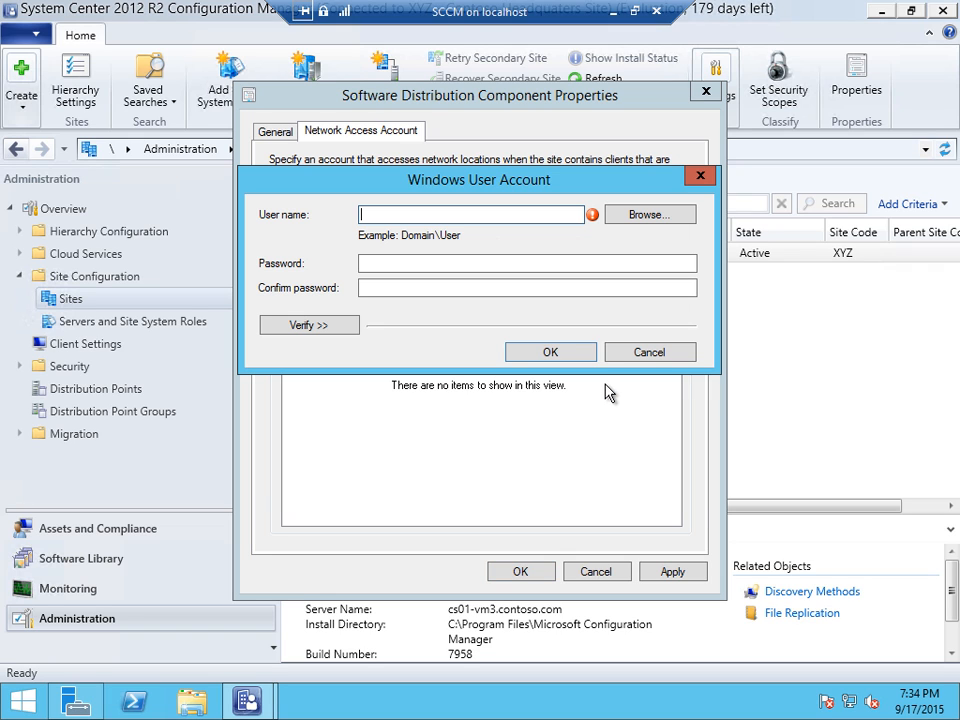
pyautogui.write('contoso\\adm')
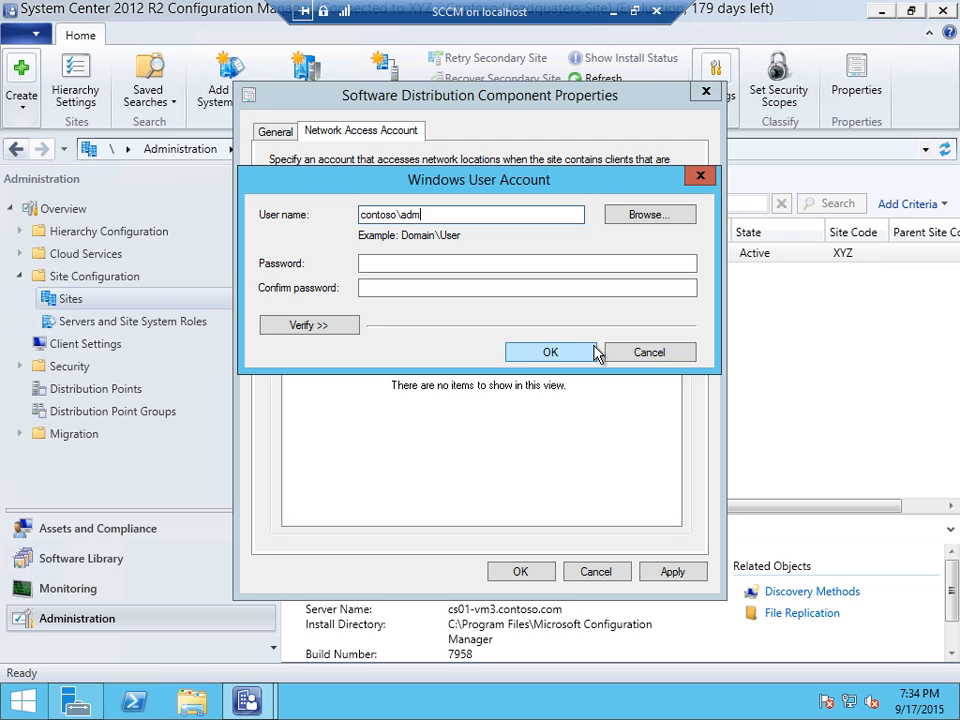
pyautogui.write('inistrator')
pyautogui.click(476, 264)
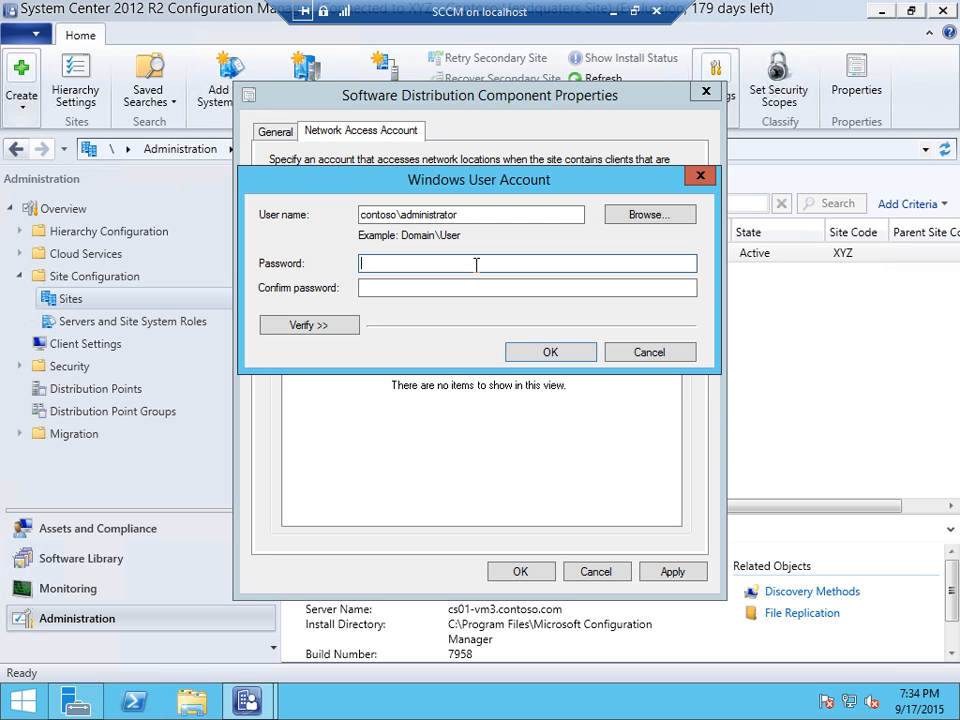
pyautogui.write('P@ssw0rd')
pyautogui.press('Tab')
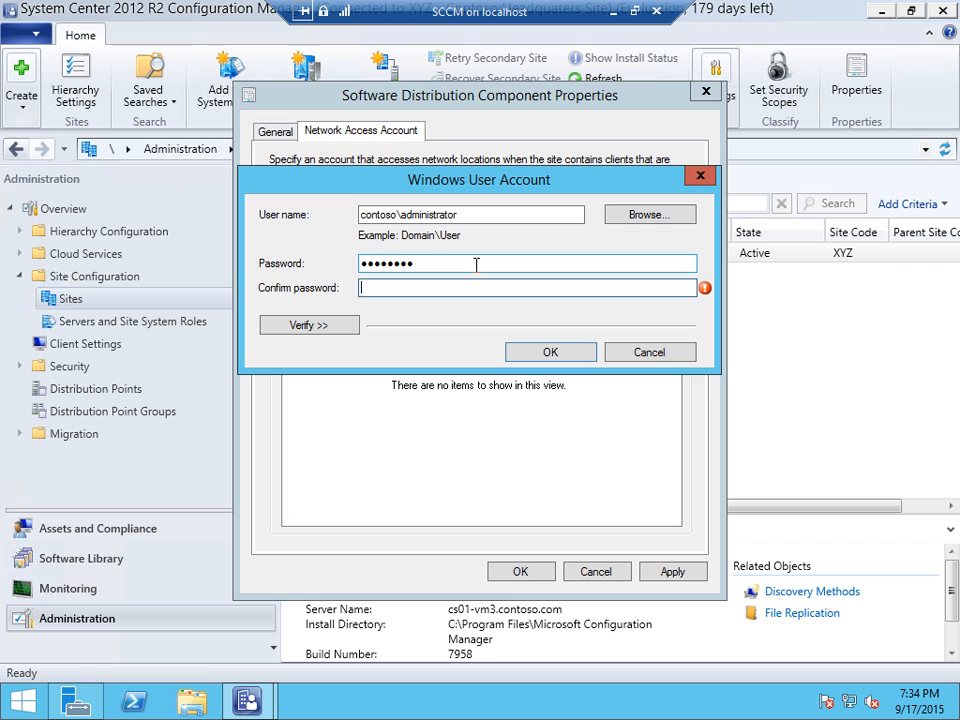
pyautogui.write('P@ssw0rd')
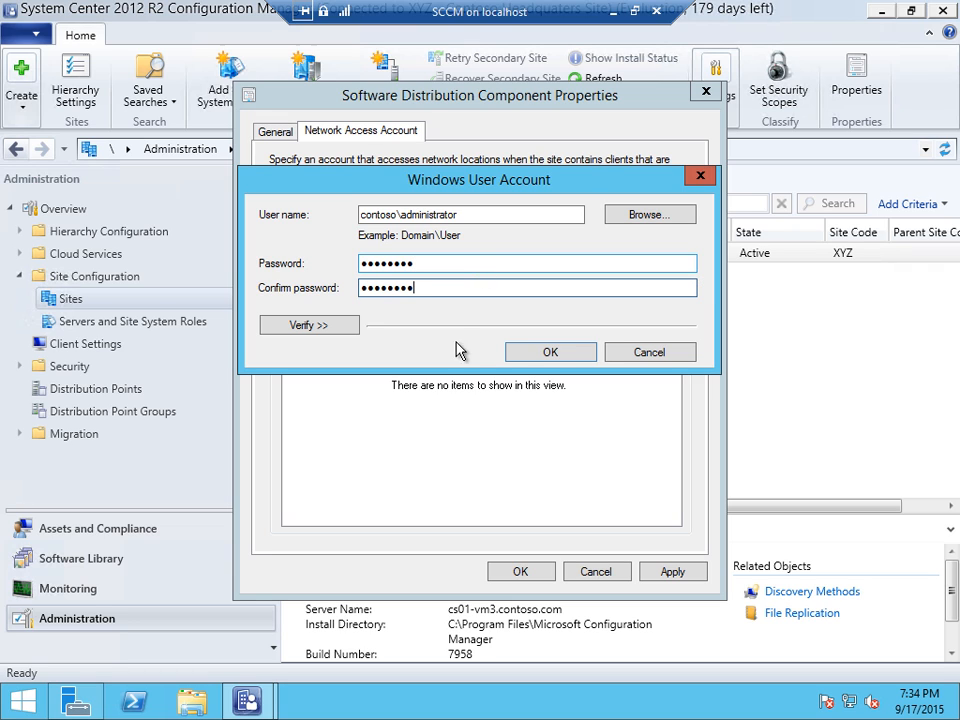
pyautogui.click(520, 360)
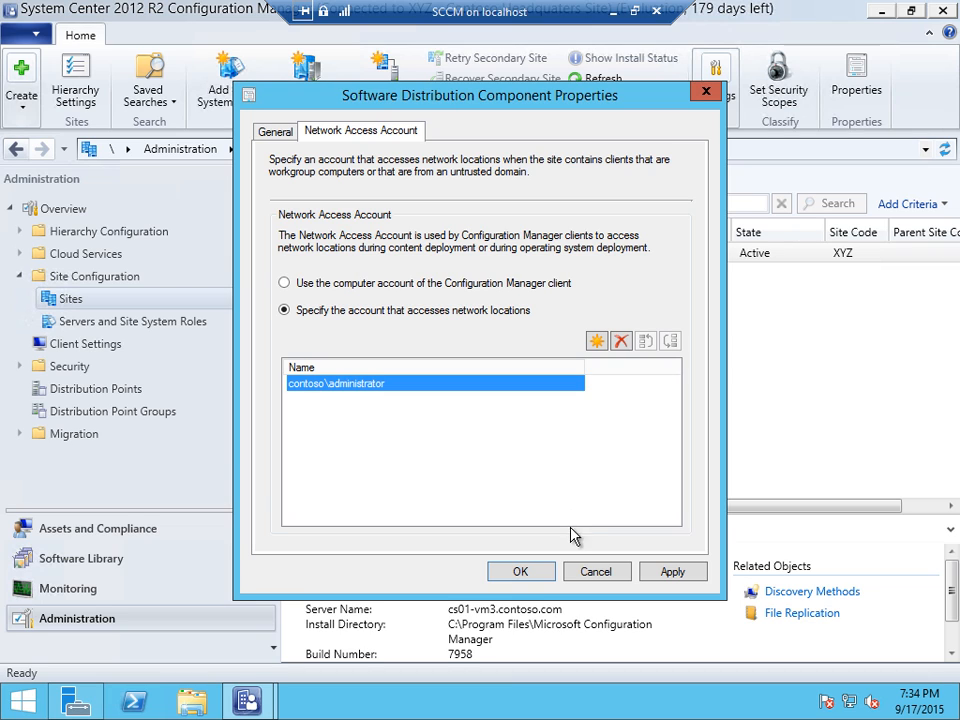
pyautogui.click(544, 573)
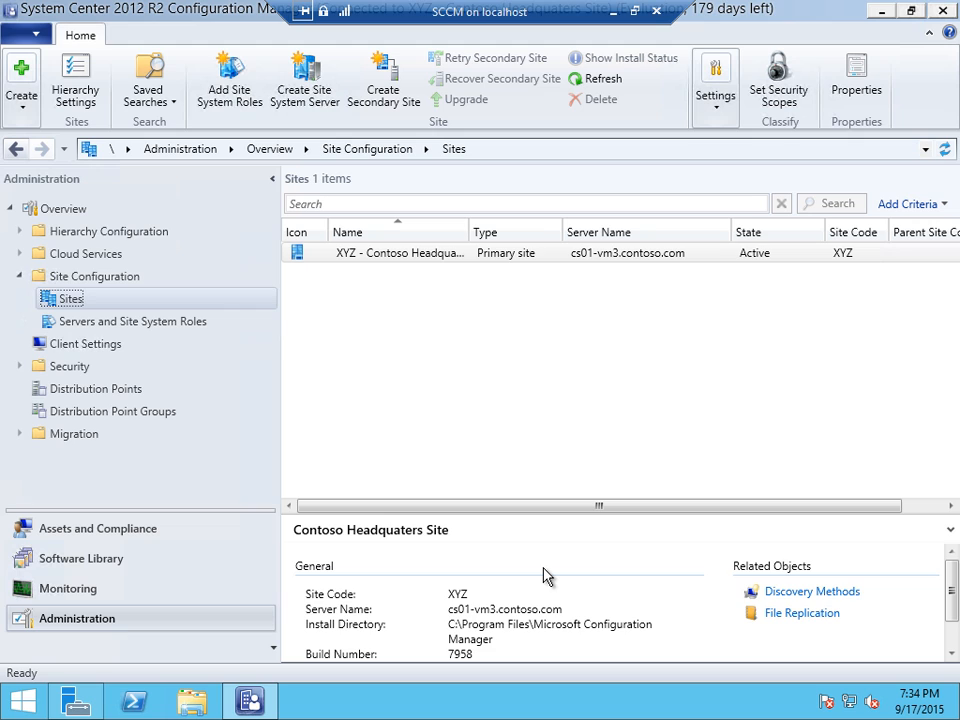
# - Expand Hierarchy Configuration, list Discovery Methods, and bring up the Active Directory Forest Discovery context menu
pyautogui.click(18, 232)
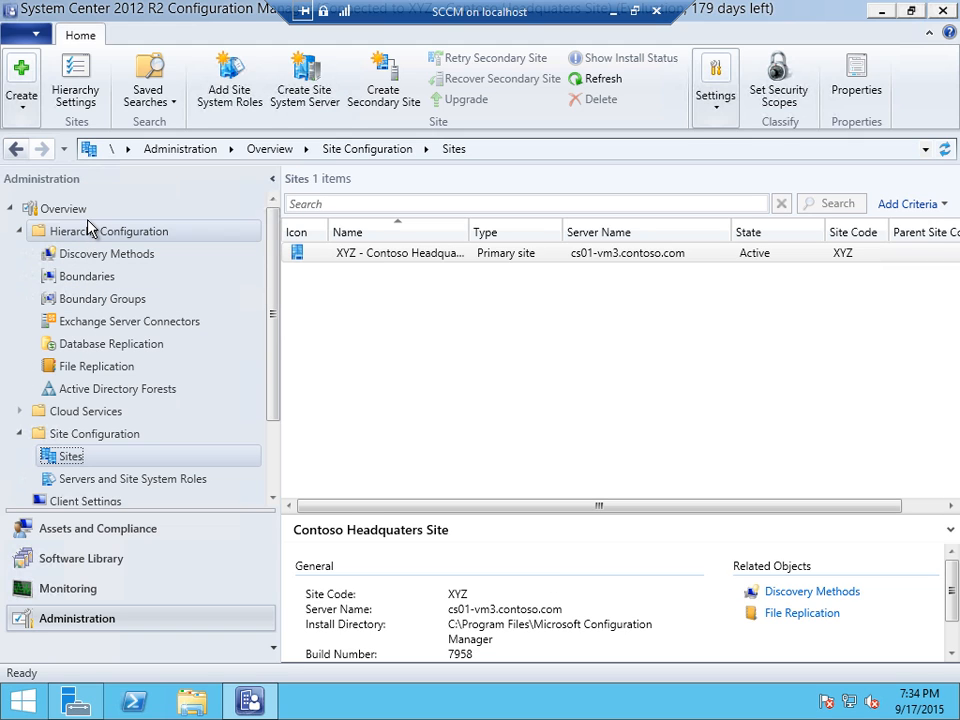
pyautogui.click(117, 268)
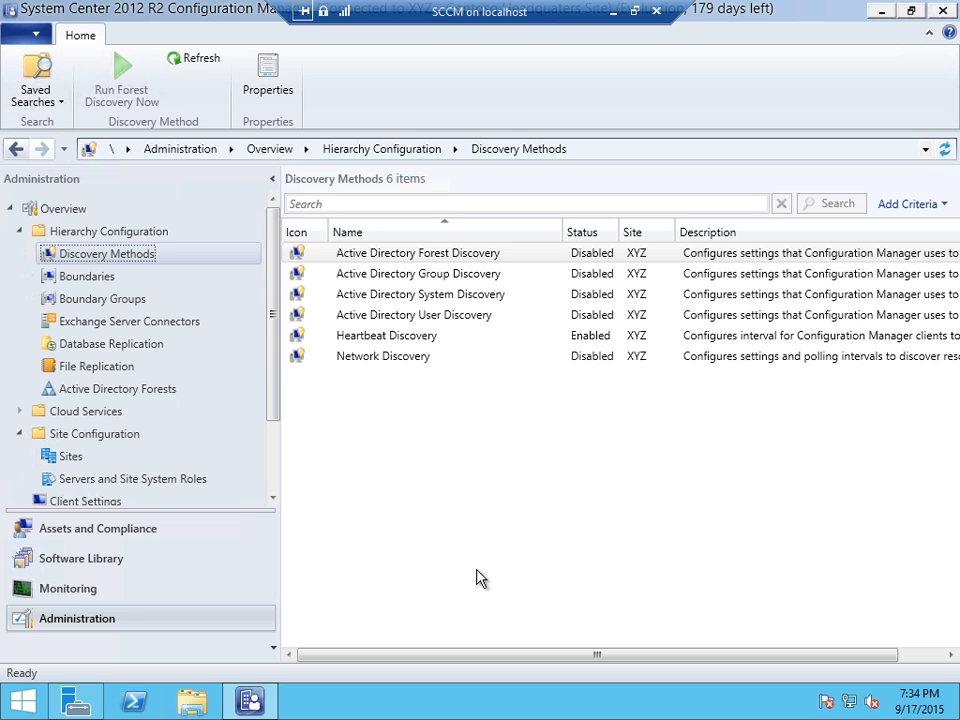
pyautogui.click(469, 256)
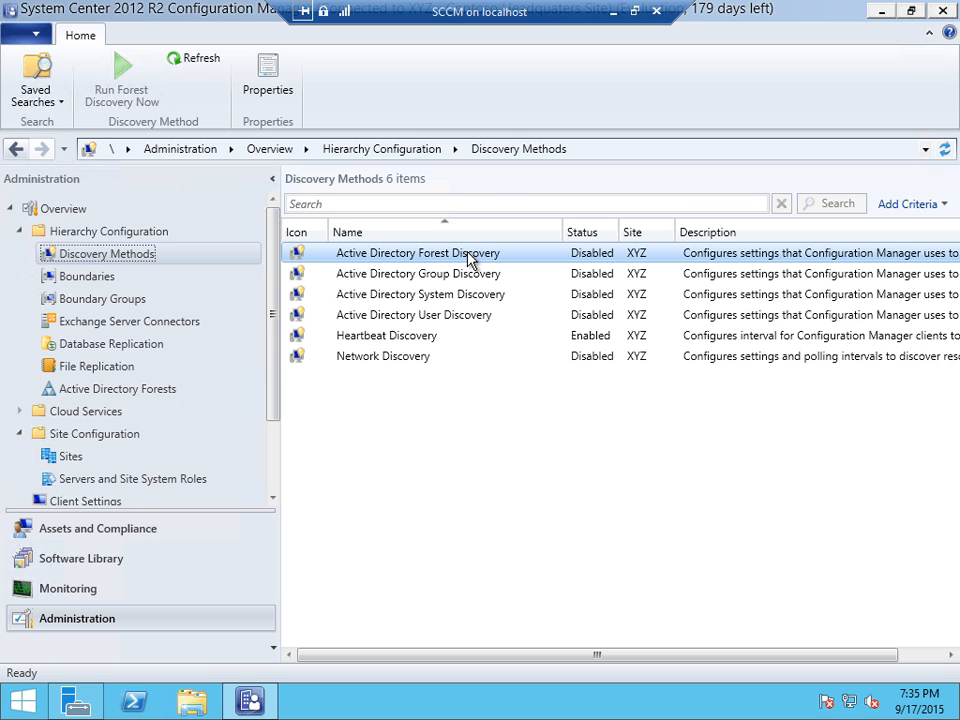
pyautogui.rightClick(469, 256)
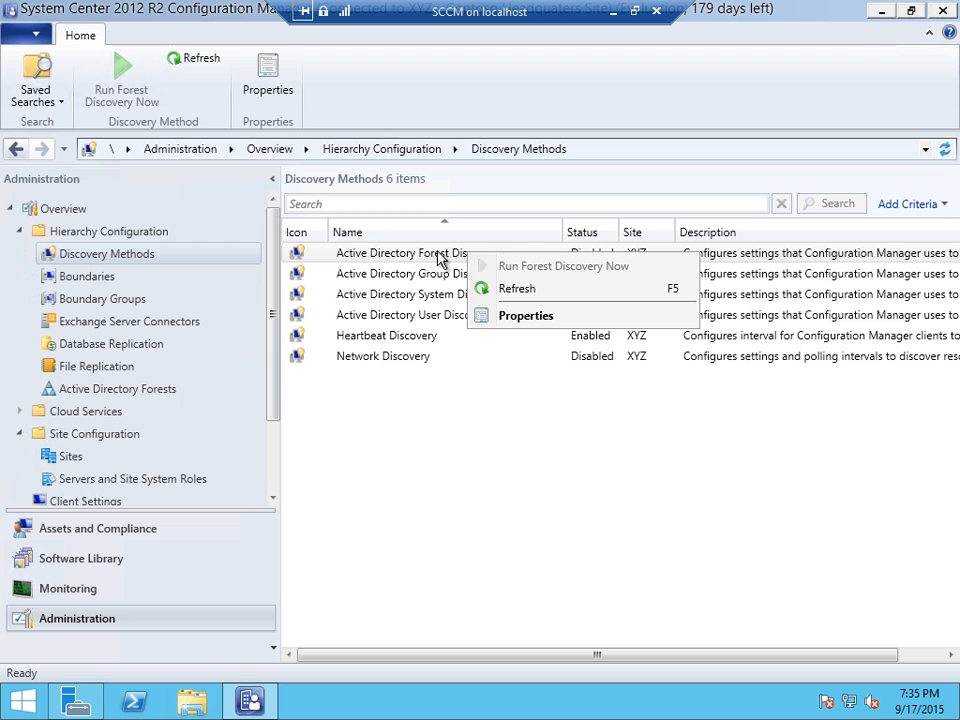
pyautogui.click(437, 254)
pyautogui.rightClick(435, 255)
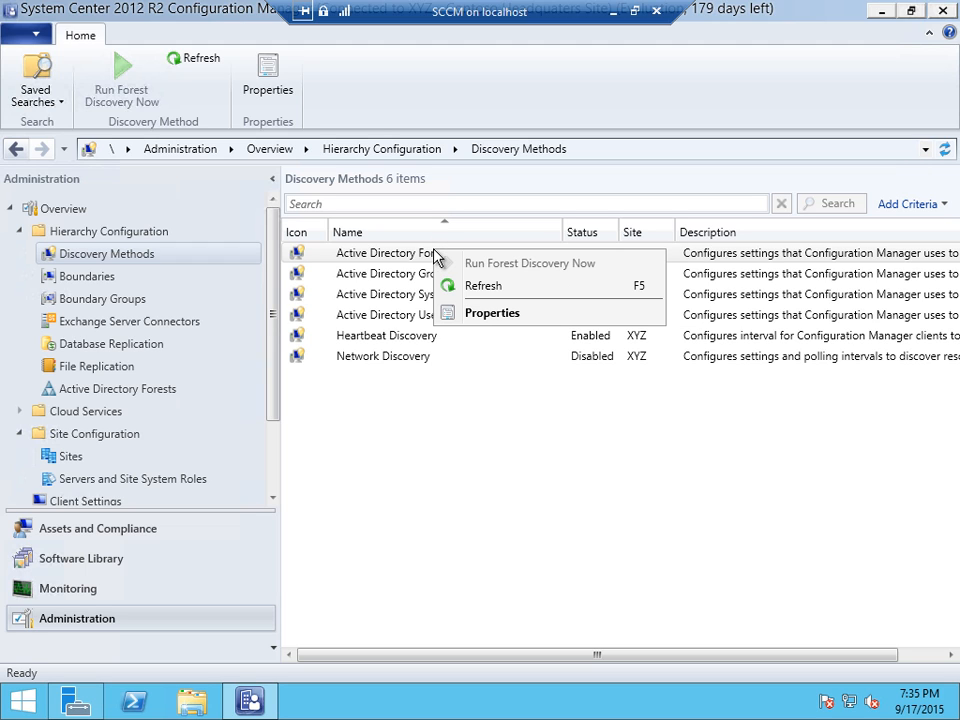
# - Enable Forest Discovery with automatic AD site and IP-range boundaries every 1 week, and request full discovery
pyautogui.click(476, 318)
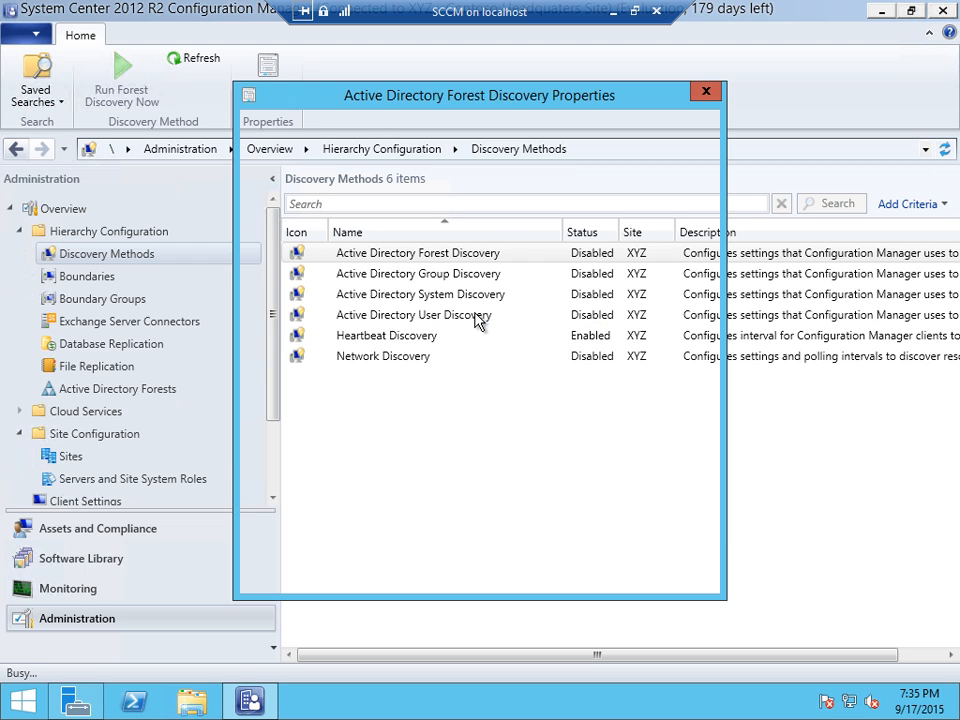
pyautogui.click(335, 268)
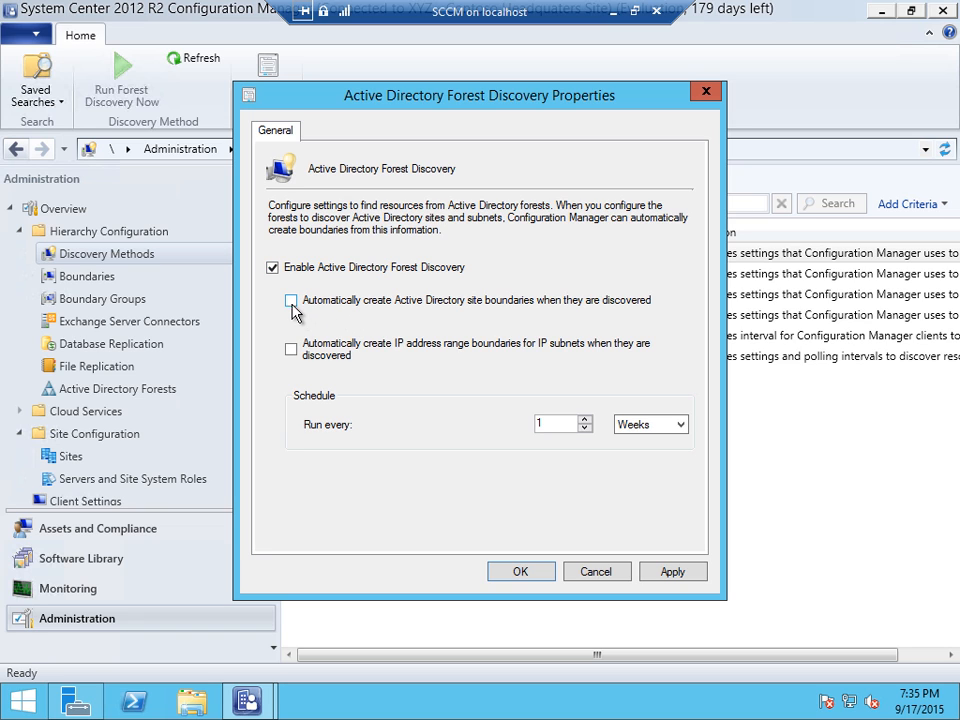
pyautogui.click(291, 300)
pyautogui.click(290, 350)
pyautogui.click(551, 423)
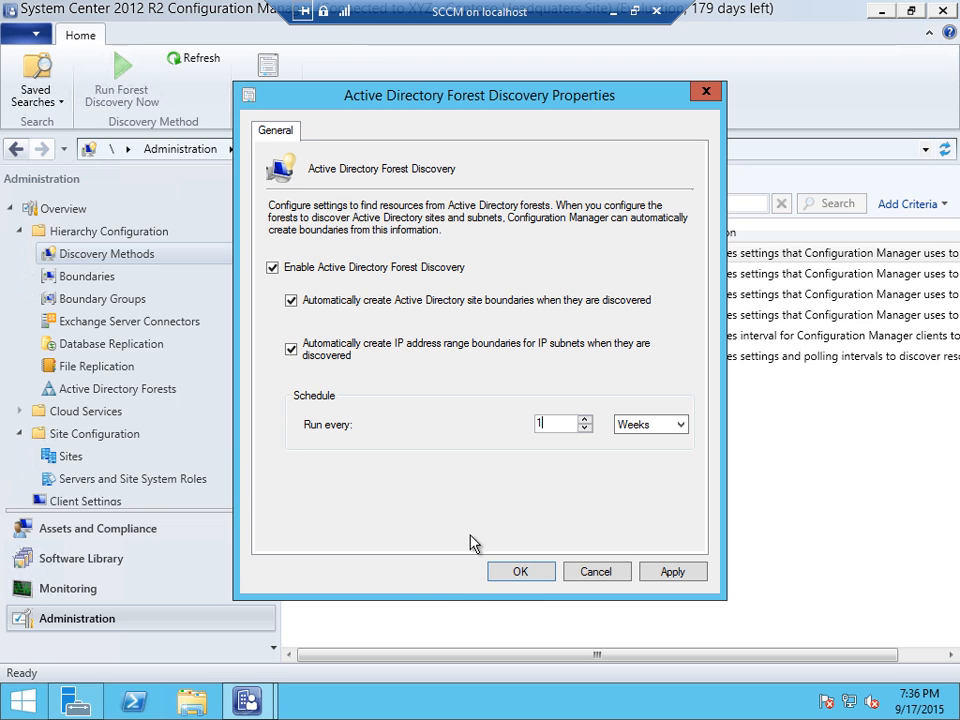
pyautogui.click(515, 571)
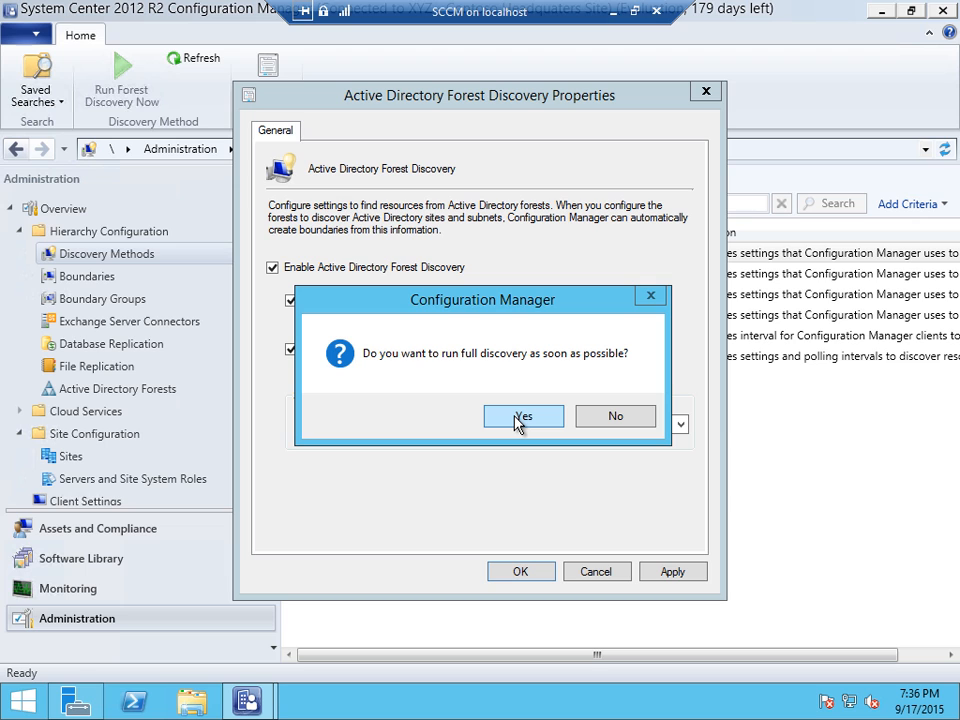
pyautogui.click(516, 418)
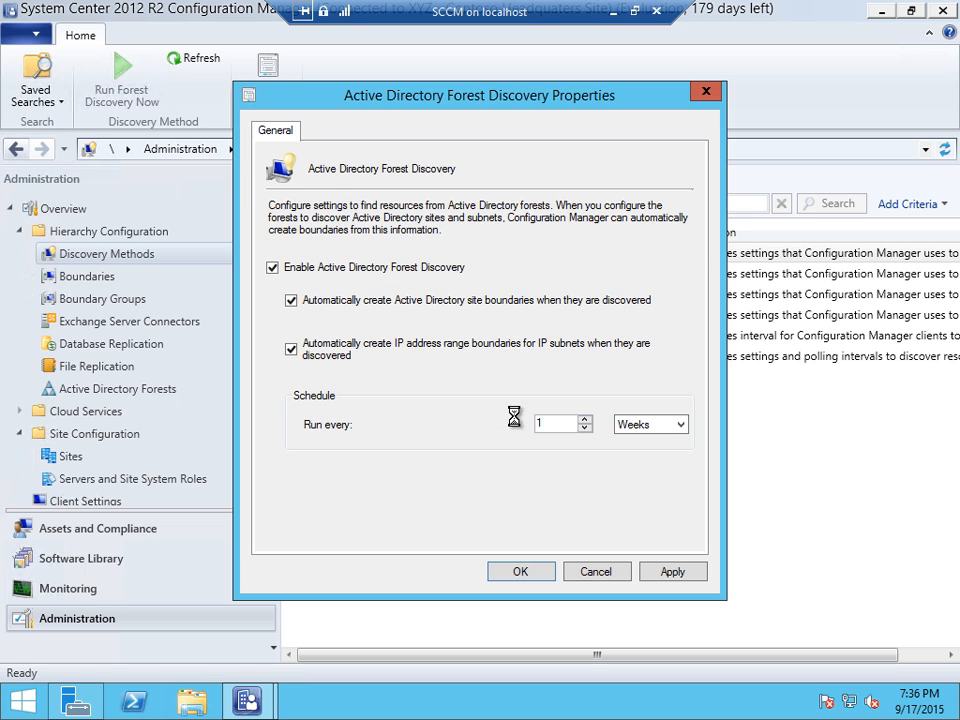
# - Open Active Directory Group Discovery properties and enable the discovery method
pyautogui.click(431, 279)
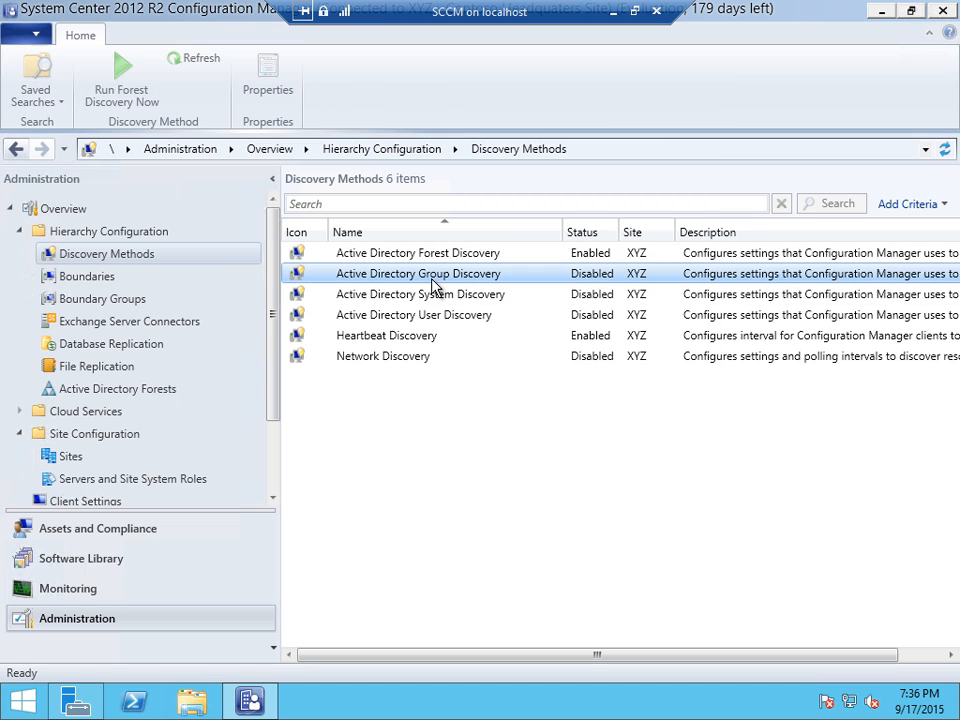
pyautogui.rightClick(431, 279)
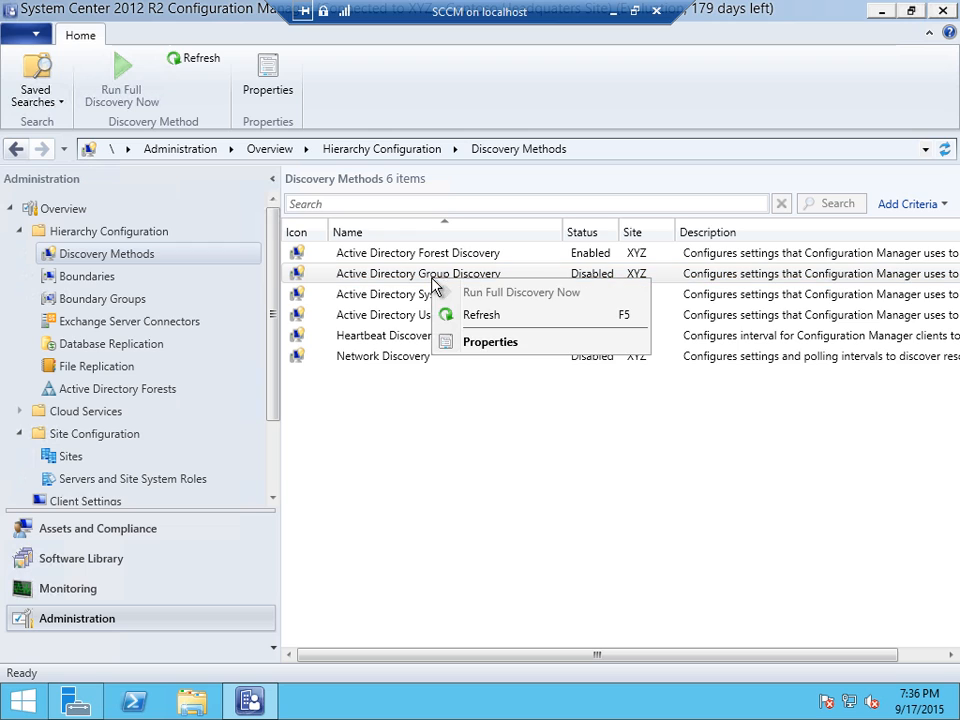
pyautogui.click(452, 341)
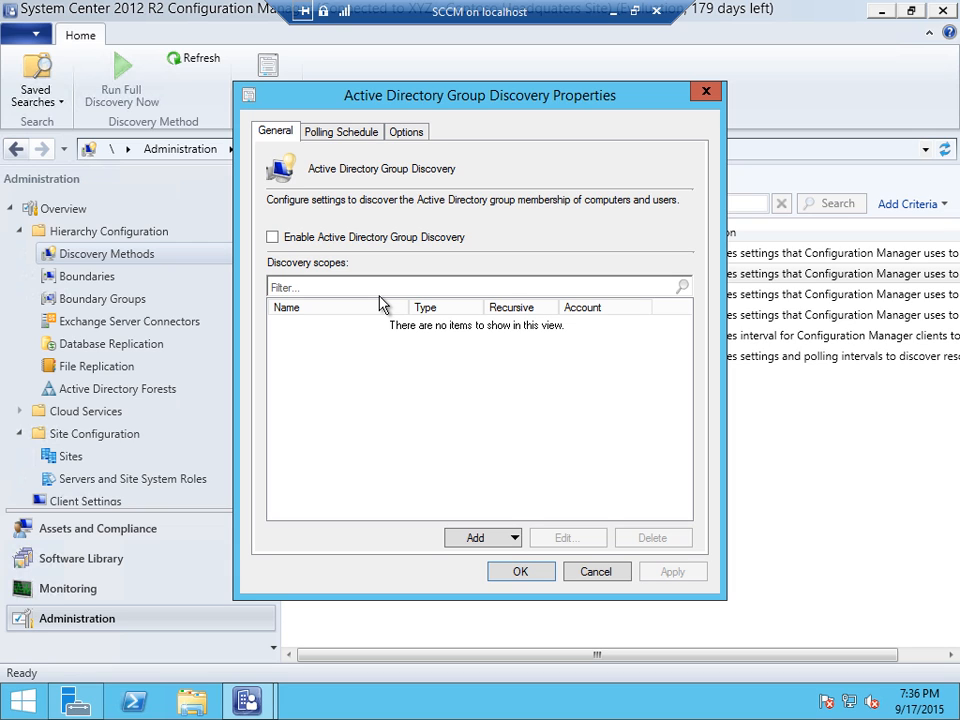
pyautogui.click(322, 240)
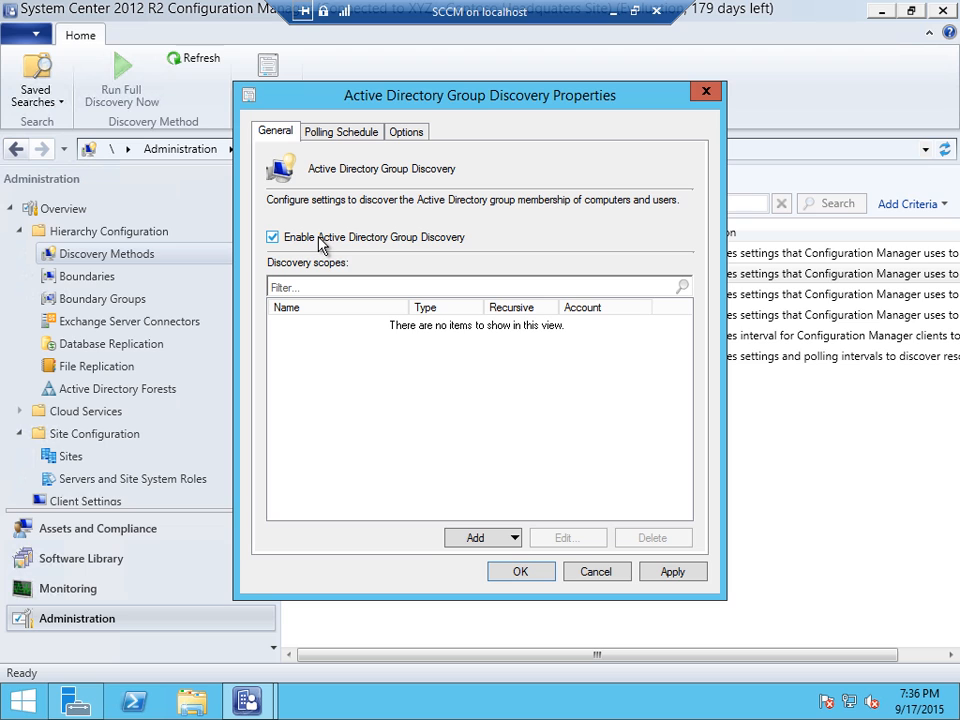
# - Add a Groups discovery scope named Domain Users and enter CN=Domain Users as its distinguished name
pyautogui.click(484, 538)
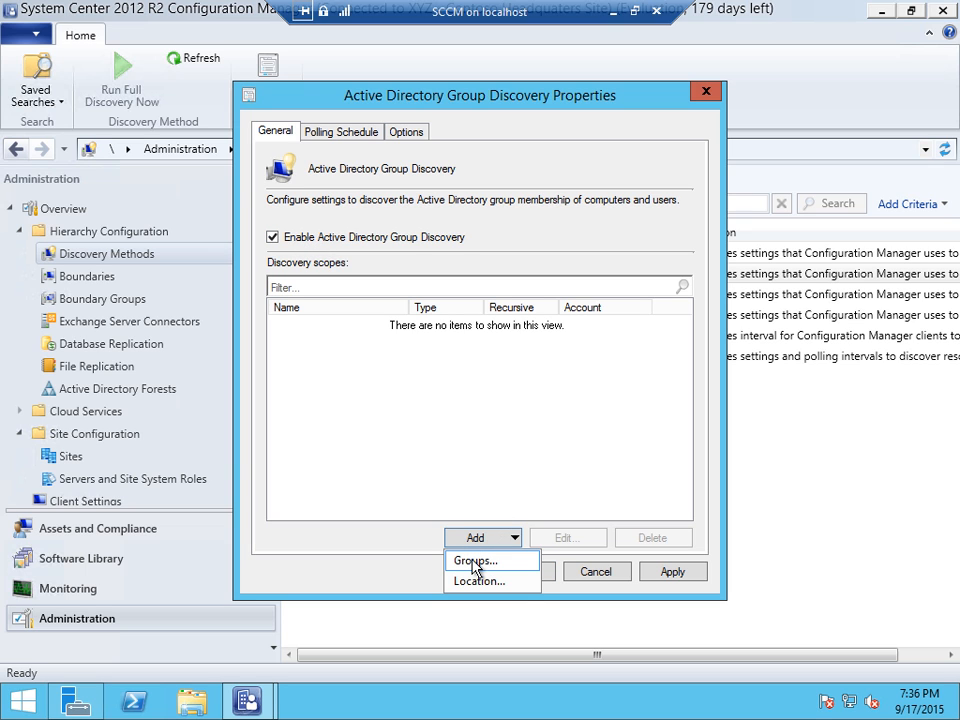
pyautogui.click(474, 561)
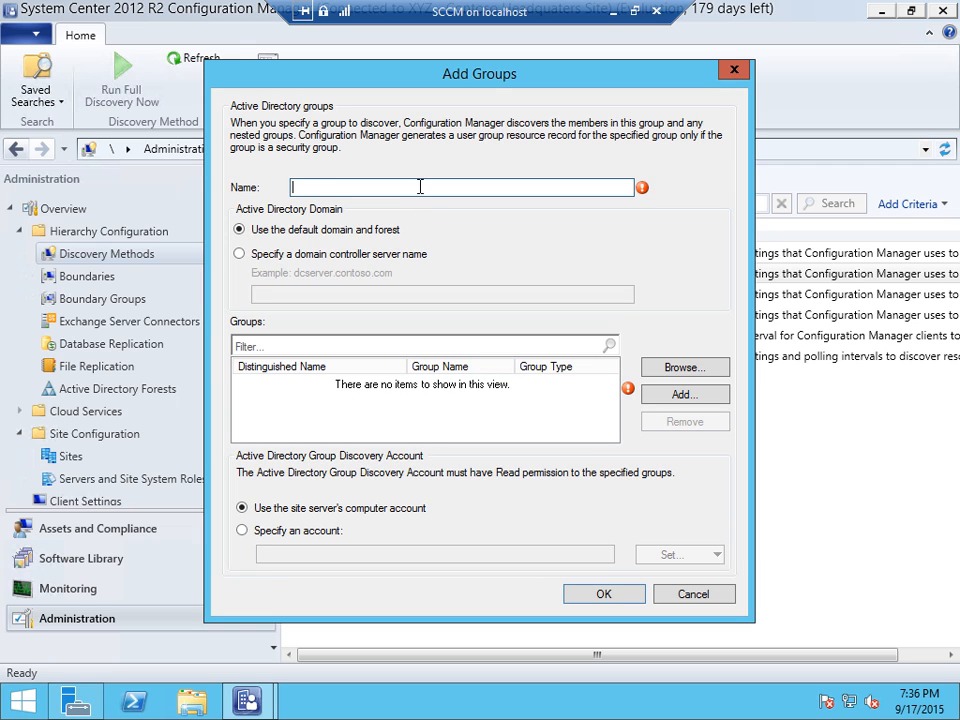
pyautogui.write('Domain Users')
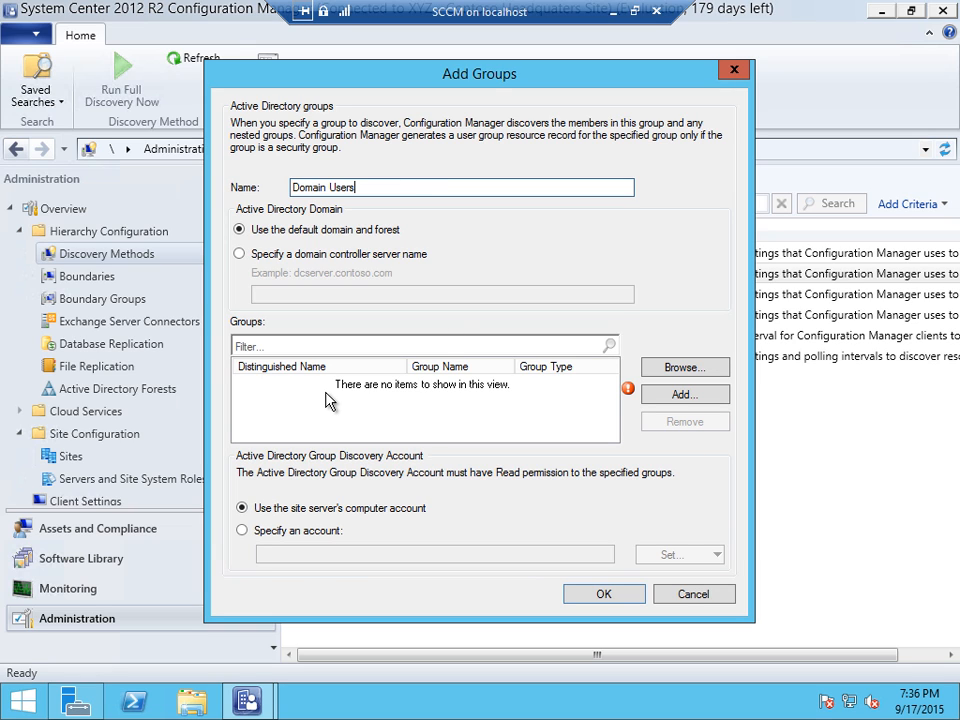
pyautogui.click(697, 395)
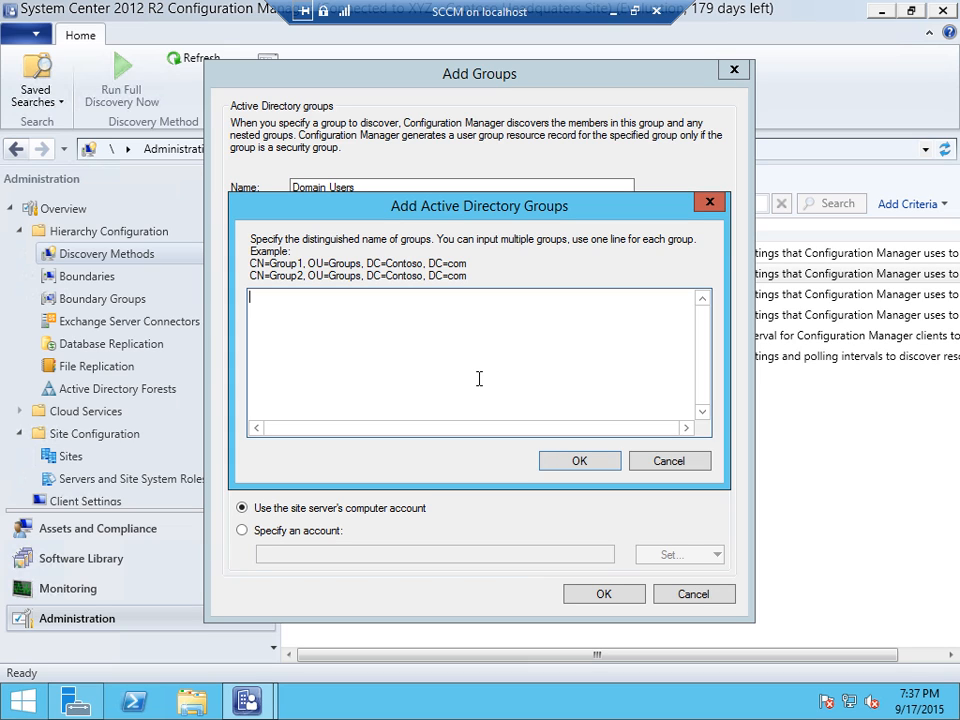
pyautogui.write('CN=Domain Users')
# - Drop the distinguished-name entry, then search contoso for 'Domain Users' and add that group to the Groups list
pyautogui.click(699, 473)
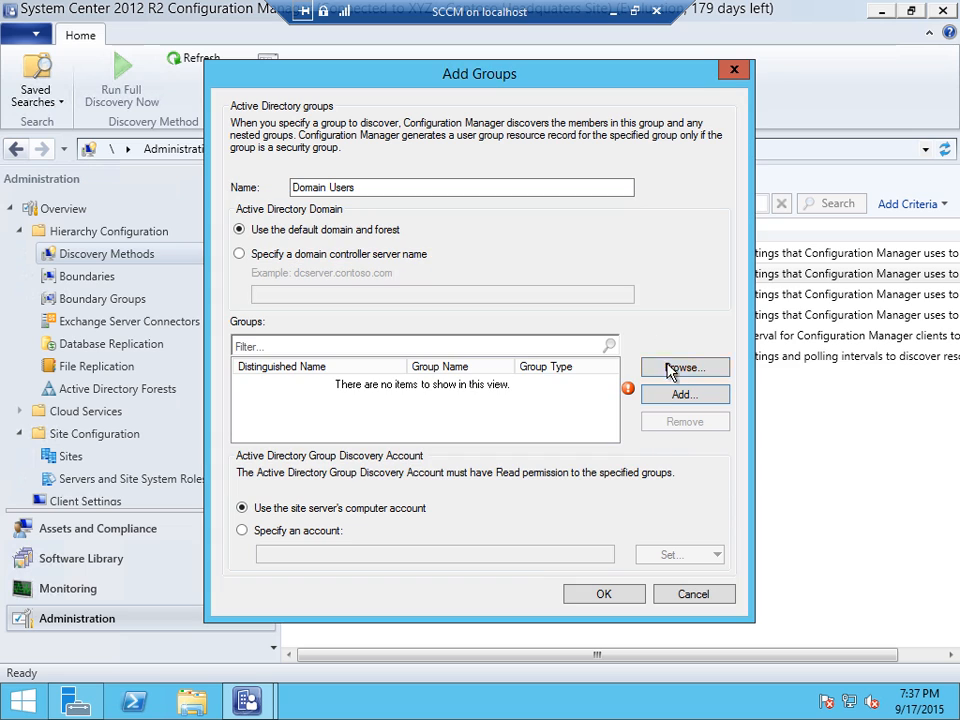
pyautogui.click(652, 372)
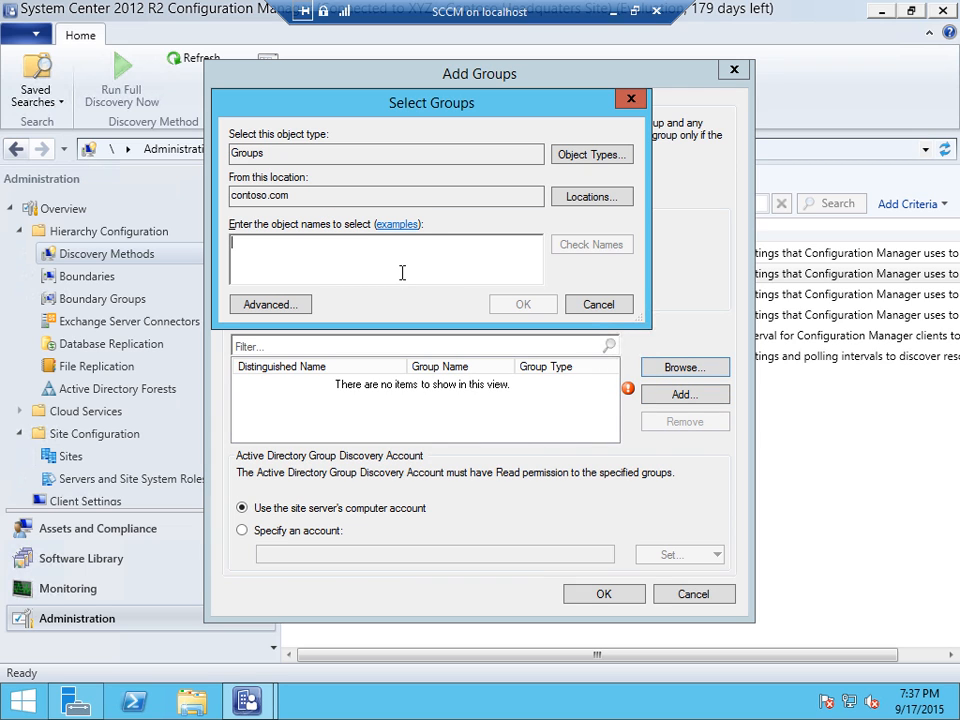
pyautogui.write('Domain u')
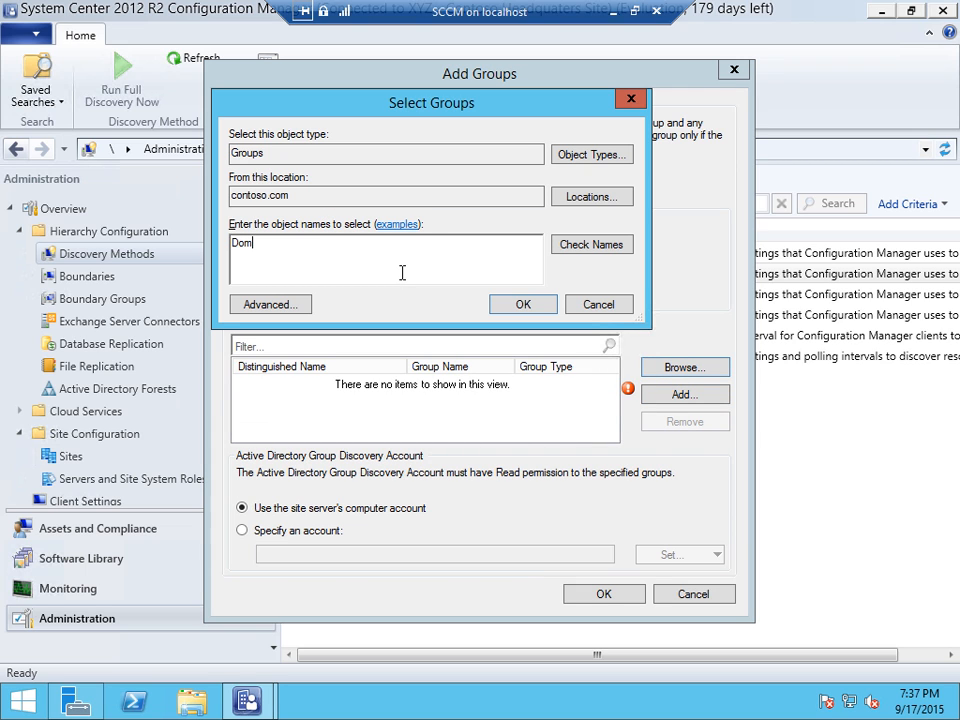
pyautogui.press('BackSpace')
pyautogui.write('users')
pyautogui.press('BackSpace')
pyautogui.press('BackSpace')
pyautogui.press('BackSpace')
pyautogui.press('BackSpace')
pyautogui.press('BackSpace')
pyautogui.write('Users')
pyautogui.press('Return')
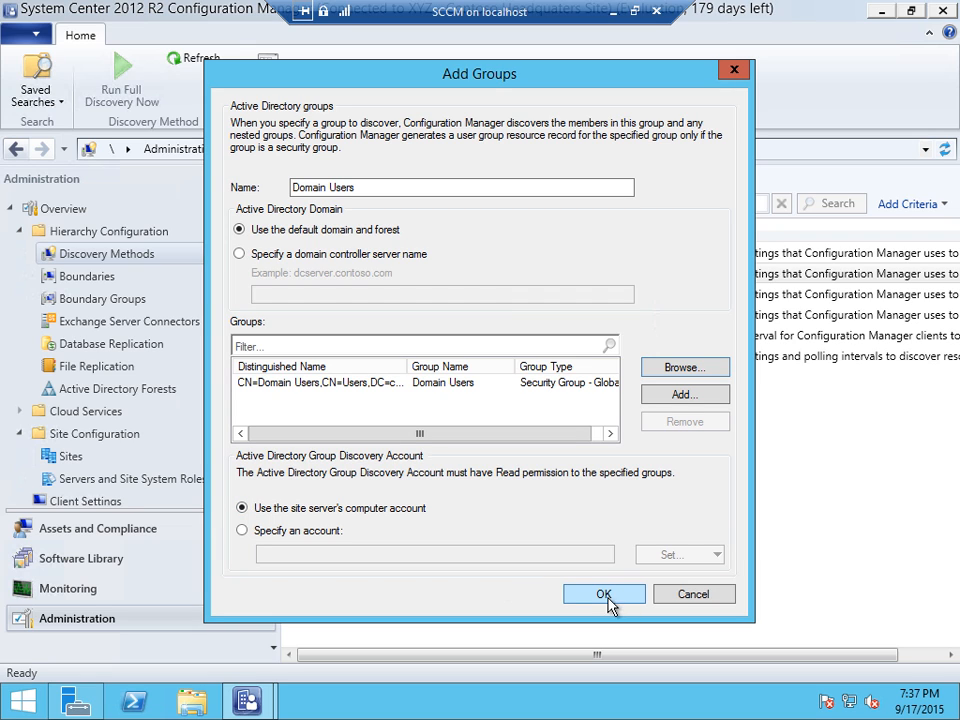
# - Set a new discovery account for the contoso domain administrator, entering and confirming its password
pyautogui.click(246, 537)
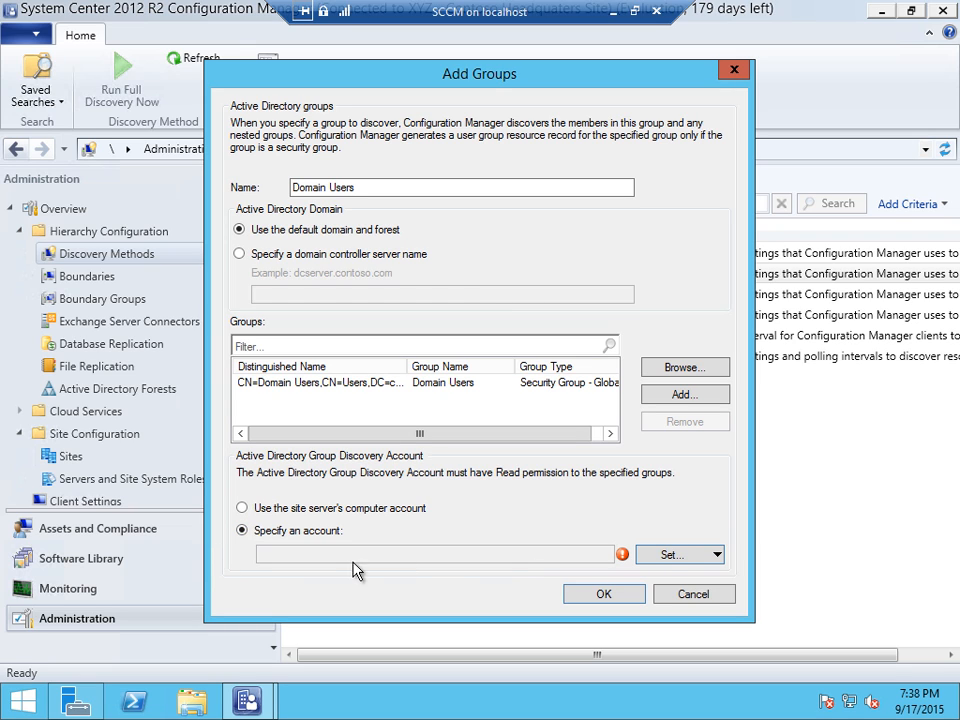
pyautogui.click(668, 557)
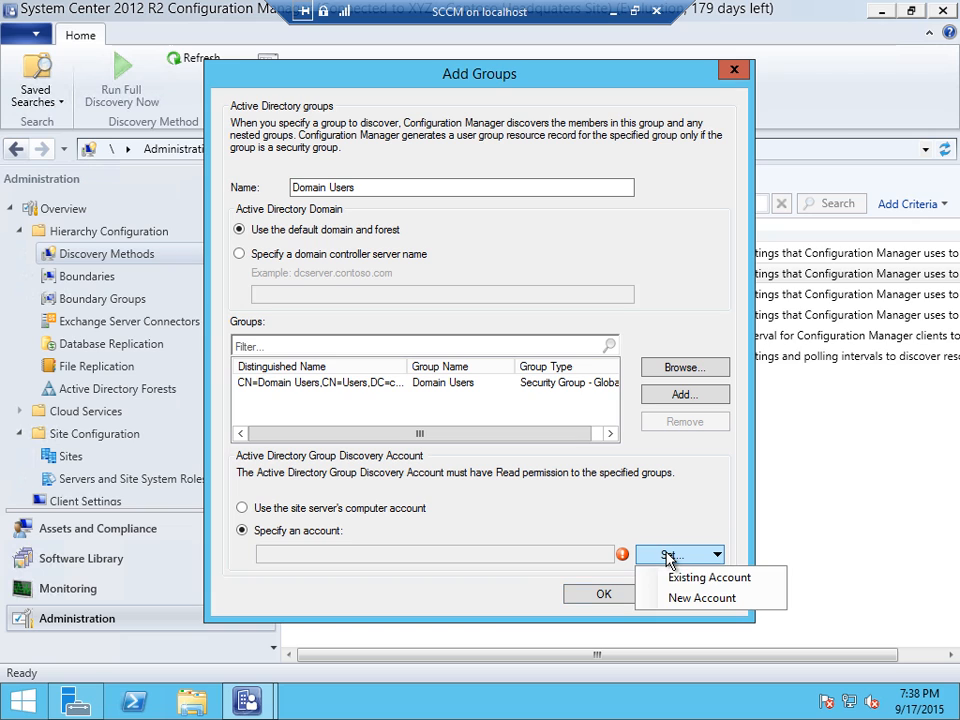
pyautogui.click(727, 600)
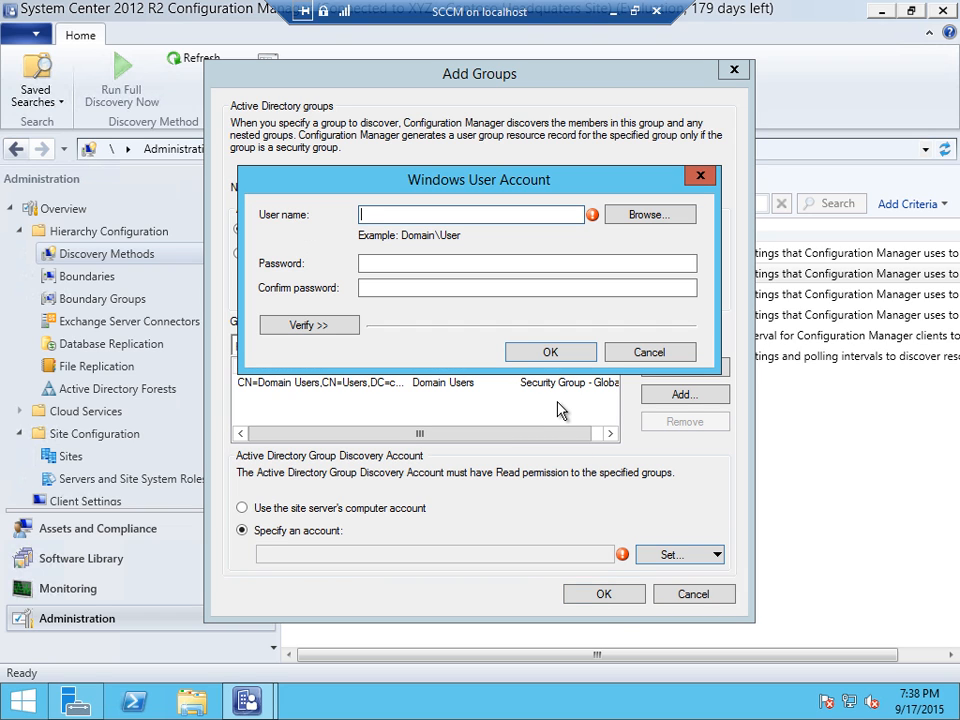
pyautogui.write('contoso\\administrat')
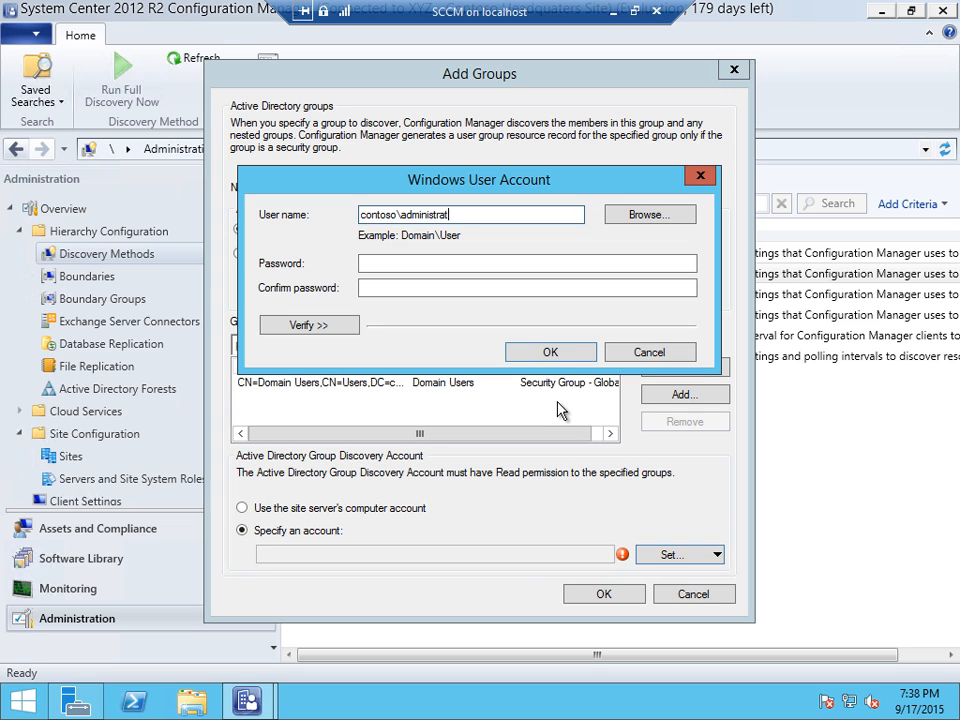
pyautogui.write('or')
pyautogui.press('Tab')
pyautogui.press('Tab')
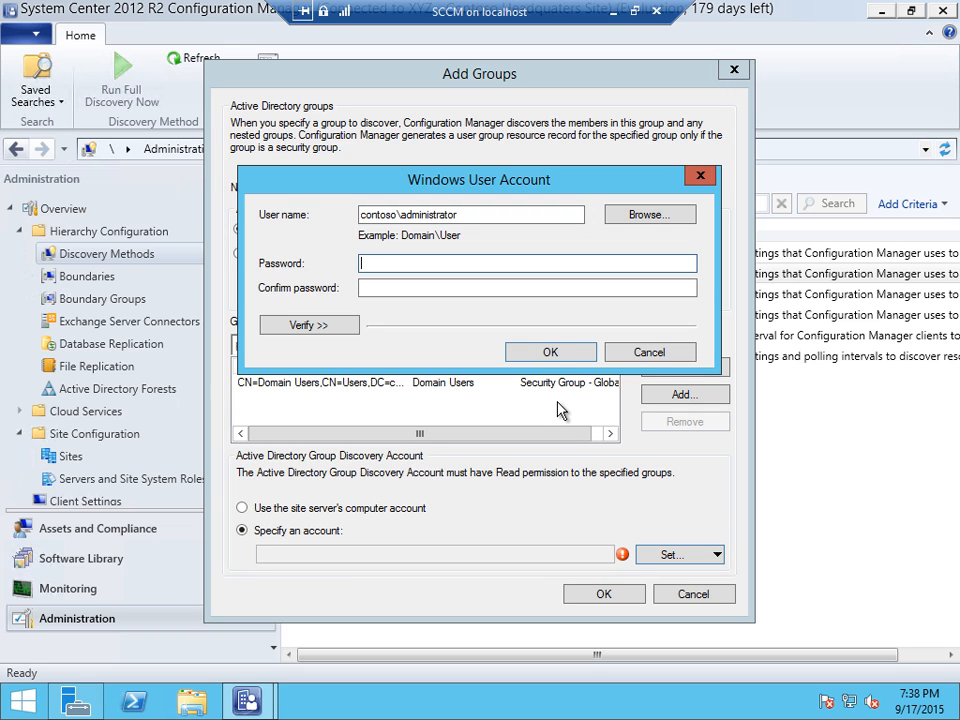
pyautogui.write('P@ssw0rd')
pyautogui.press('Tab')
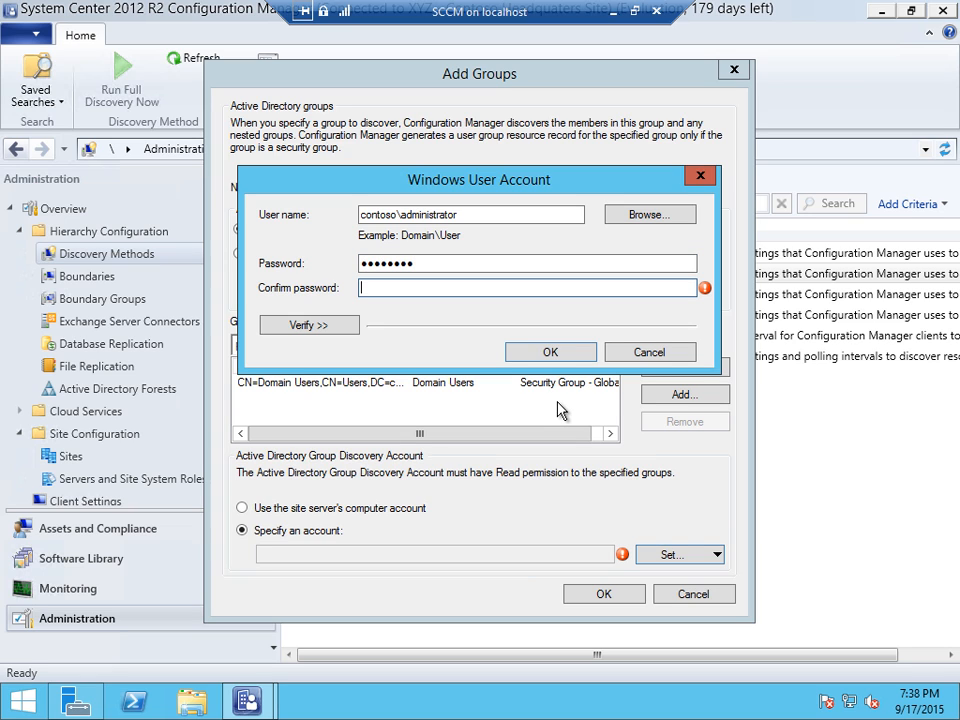
pyautogui.write('P@ssw0rd')
# - Verify the new account's connection to Active Directory and accept the account
pyautogui.click(309, 325)
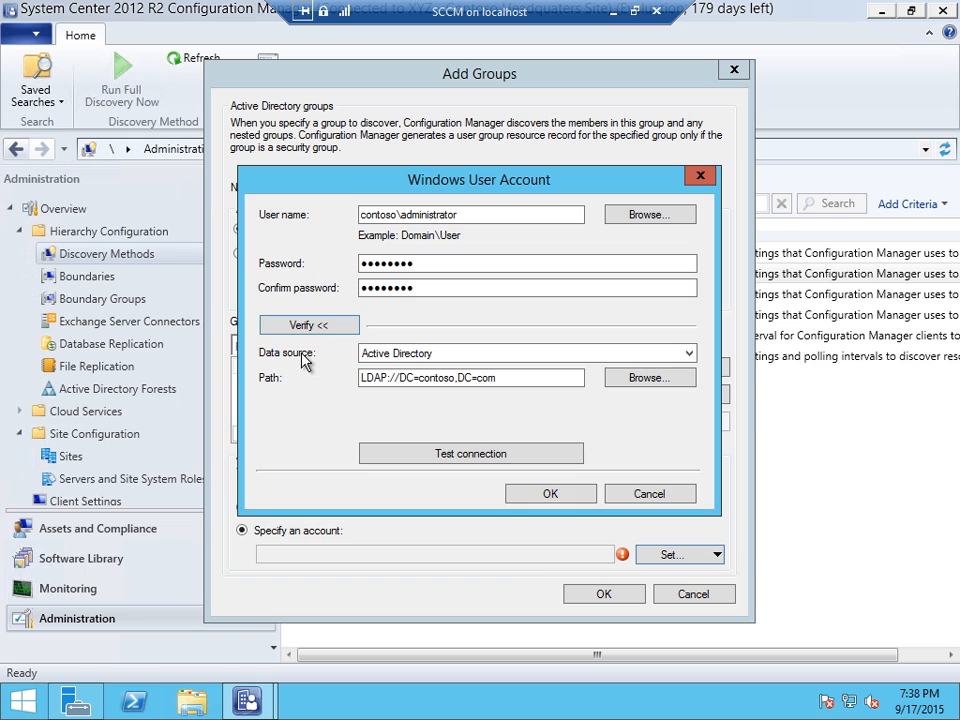
pyautogui.click(545, 458)
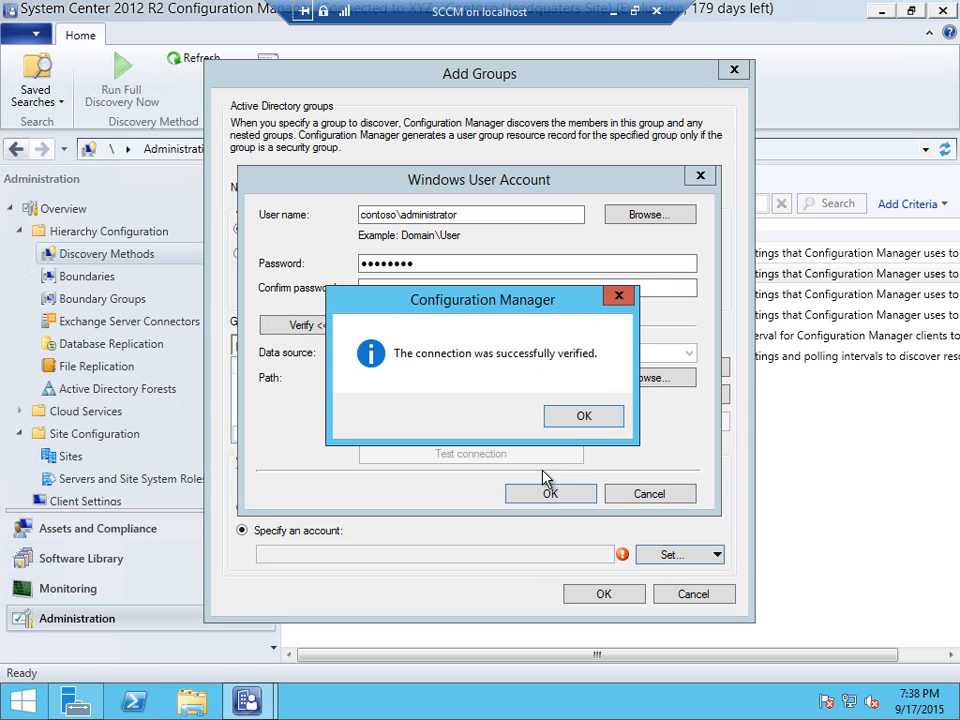
pyautogui.click(580, 416)
pyautogui.click(574, 495)
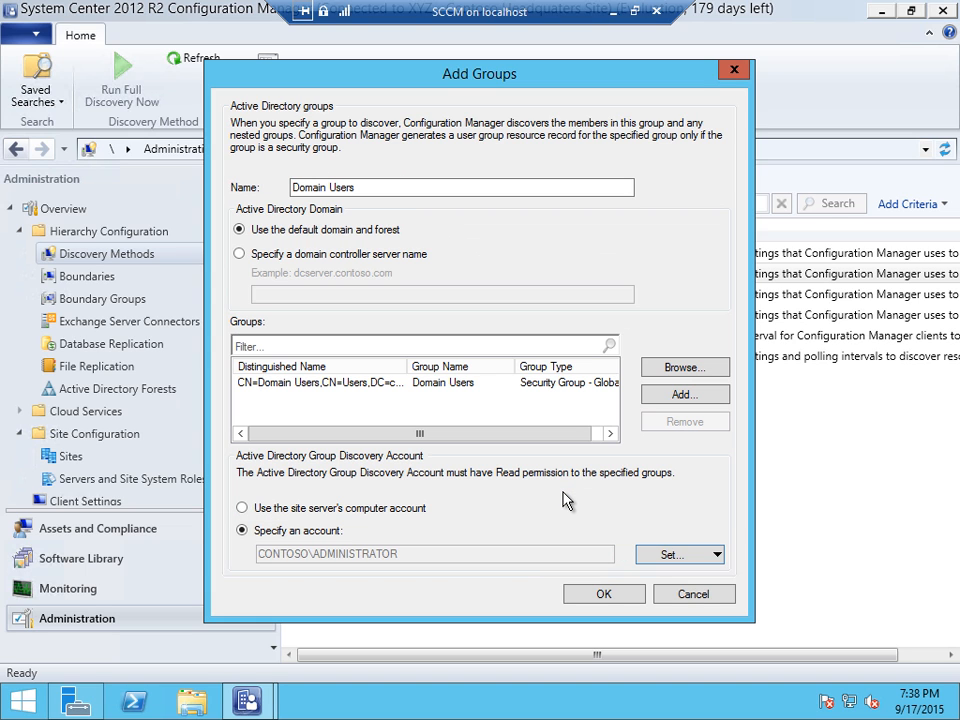
# - Save the Domain Users scope and Group Discovery settings, agreeing to run full discovery soon
pyautogui.click(606, 597)
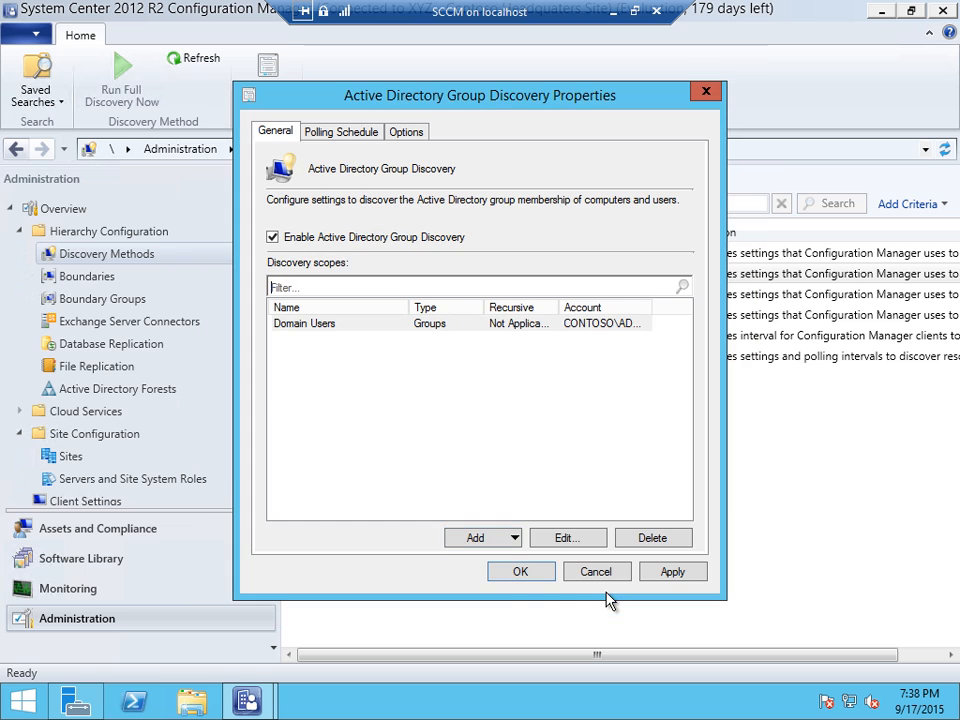
pyautogui.click(521, 581)
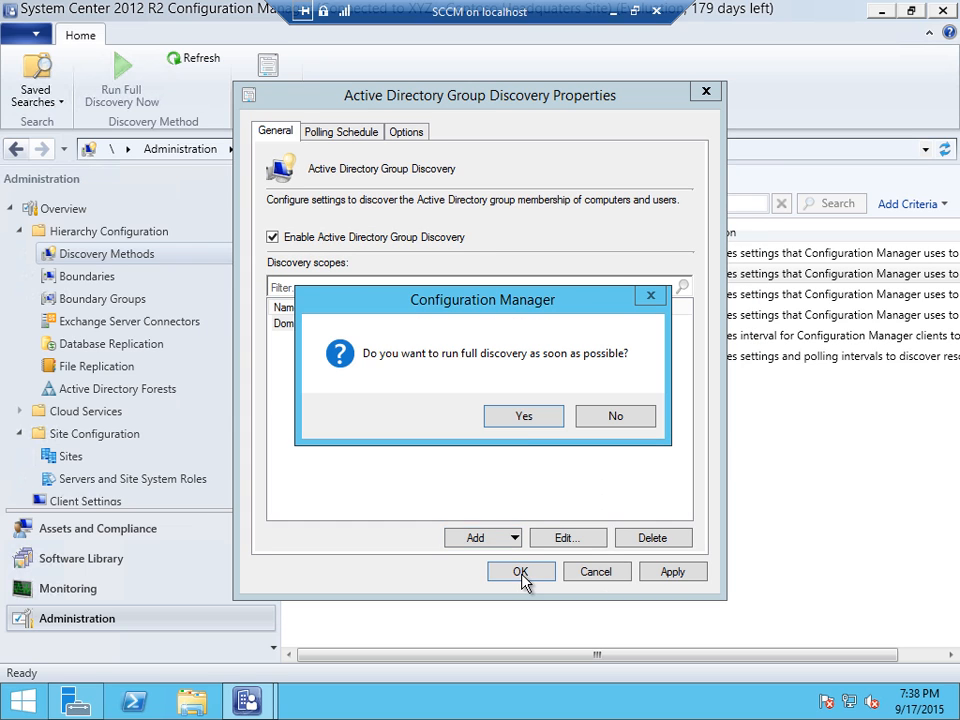
pyautogui.click(523, 418)
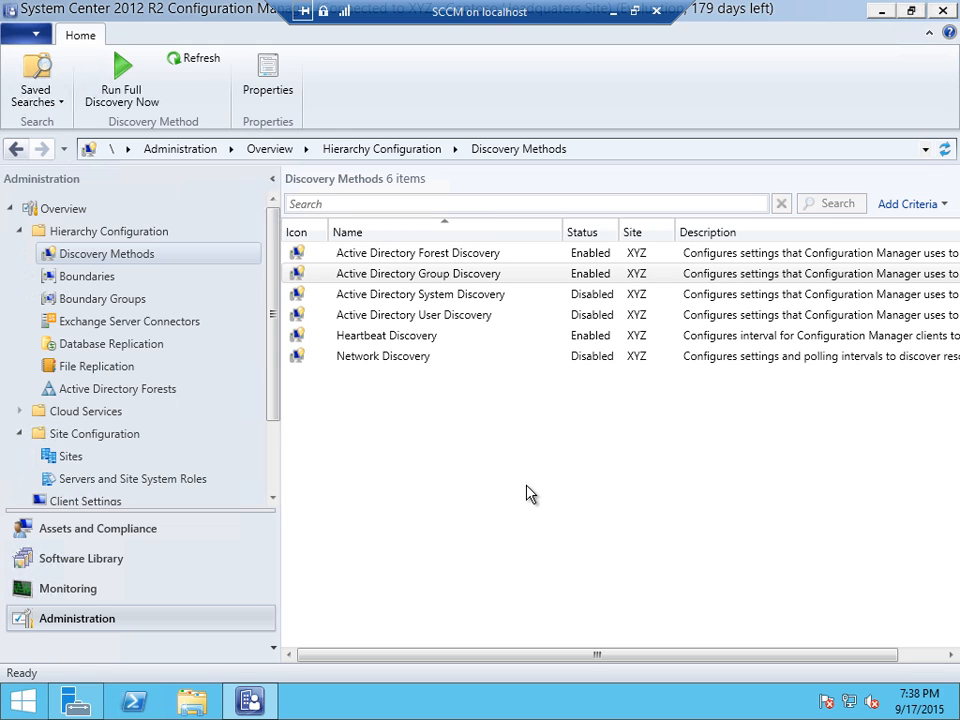
pyautogui.click(441, 296)
# - Open AD System Discovery properties, enable it, and browse to the contoso domain root container
pyautogui.rightClick(442, 302)
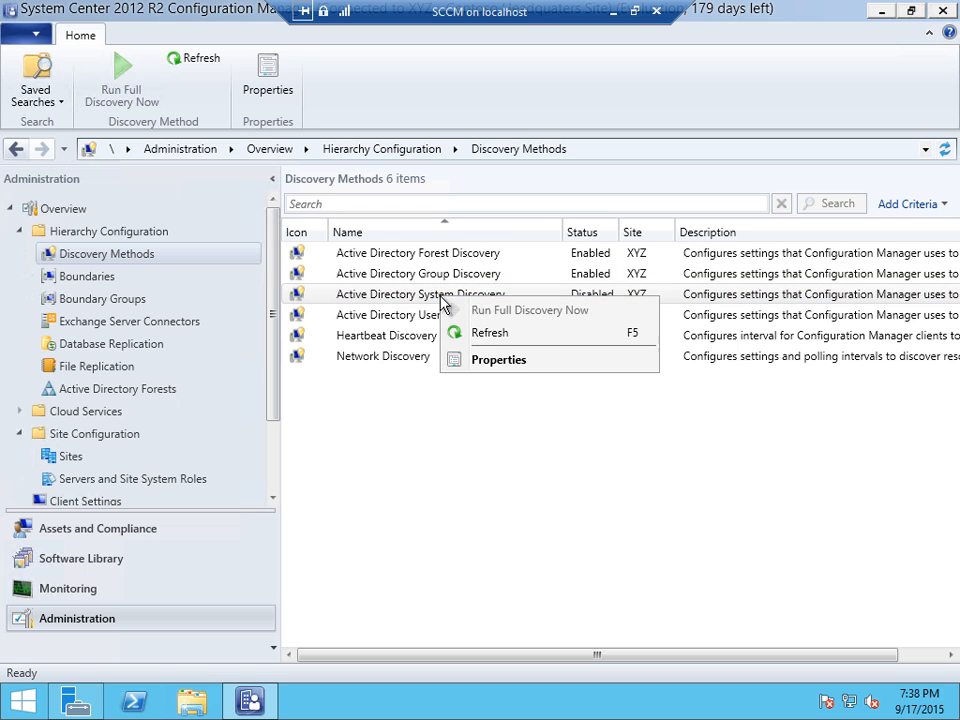
pyautogui.click(510, 362)
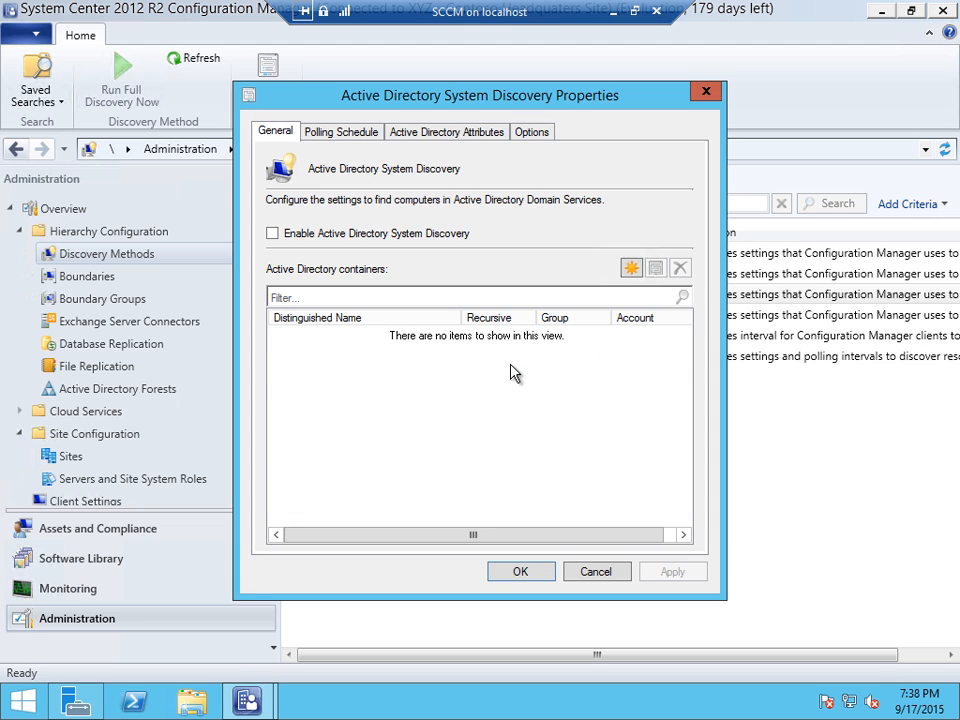
pyautogui.click(400, 236)
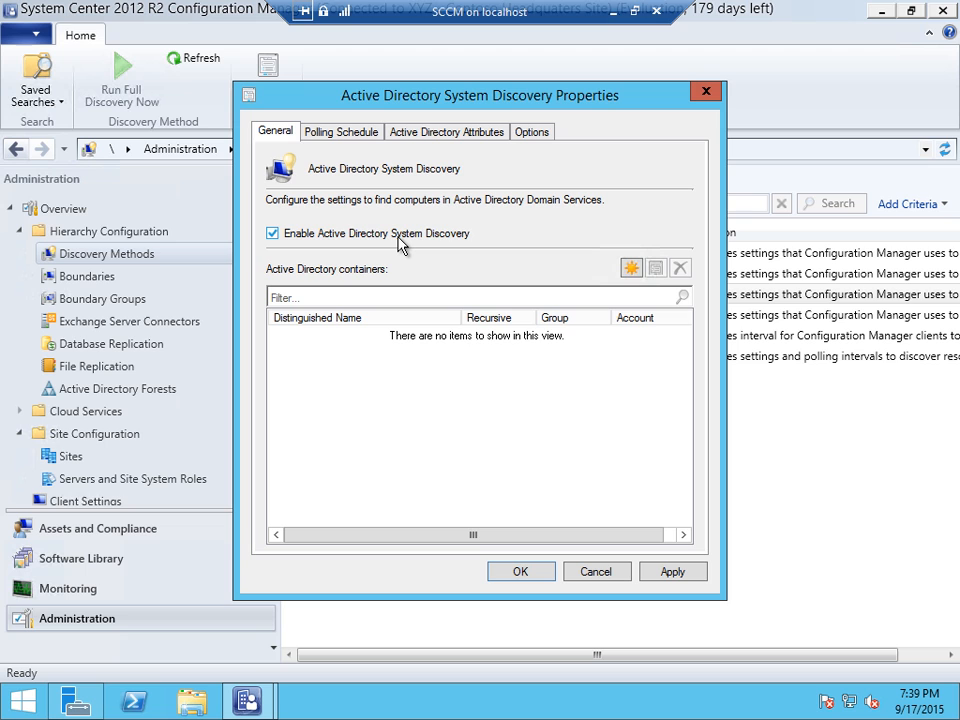
pyautogui.click(632, 269)
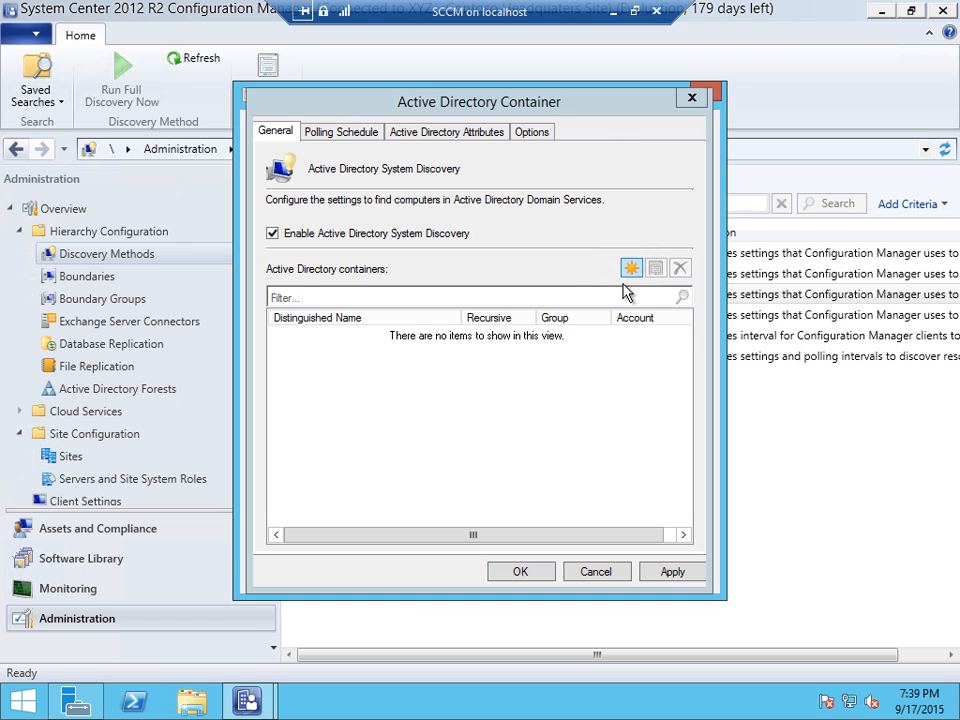
pyautogui.click(614, 284)
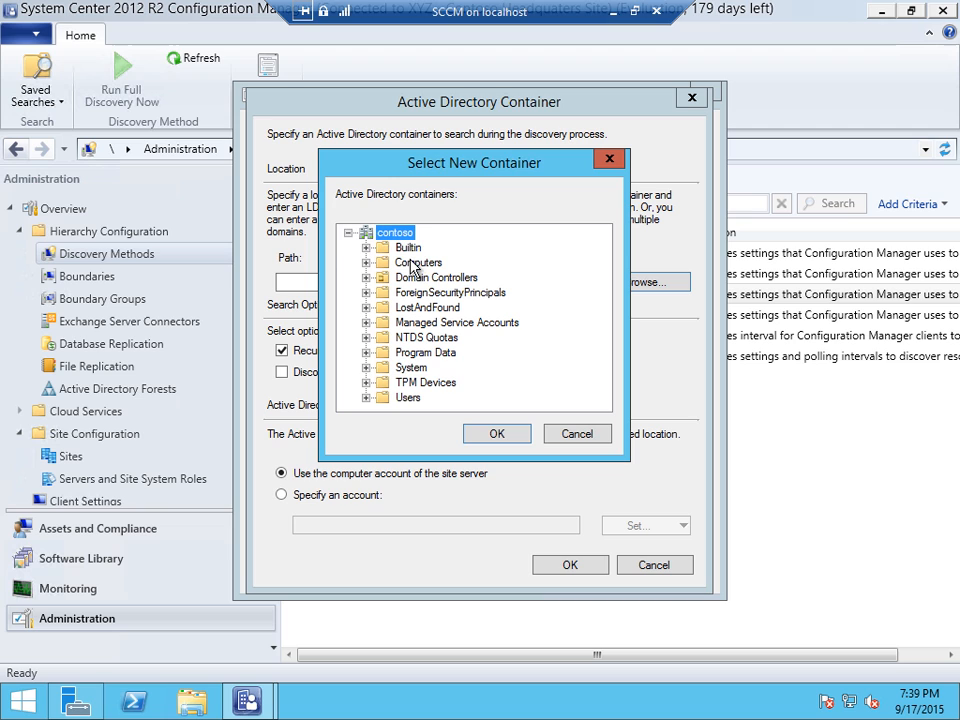
pyautogui.click(492, 436)
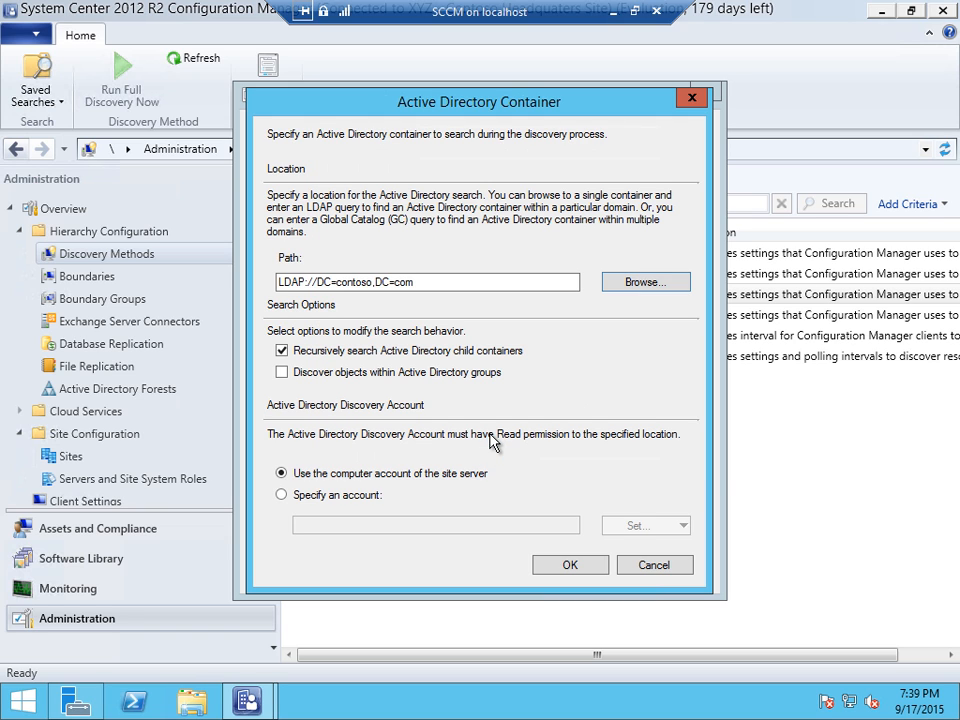
# - Start a new discovery account, then cancel the account, container and properties dialogs unsaved
pyautogui.click(372, 497)
pyautogui.click(645, 525)
pyautogui.click(675, 541)
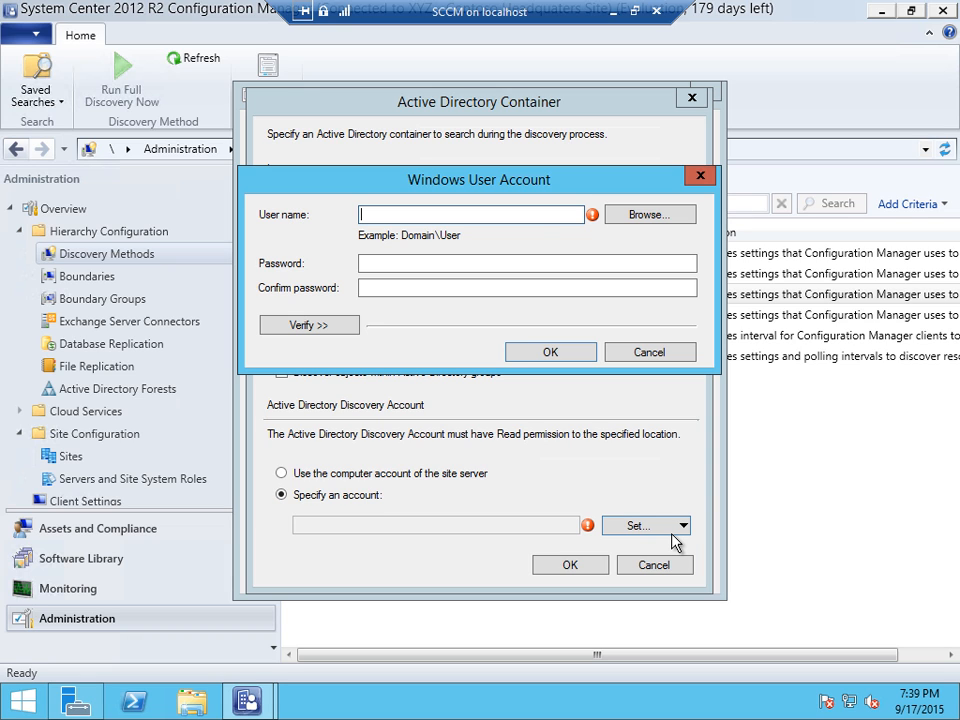
pyautogui.write('contoso\\administ')
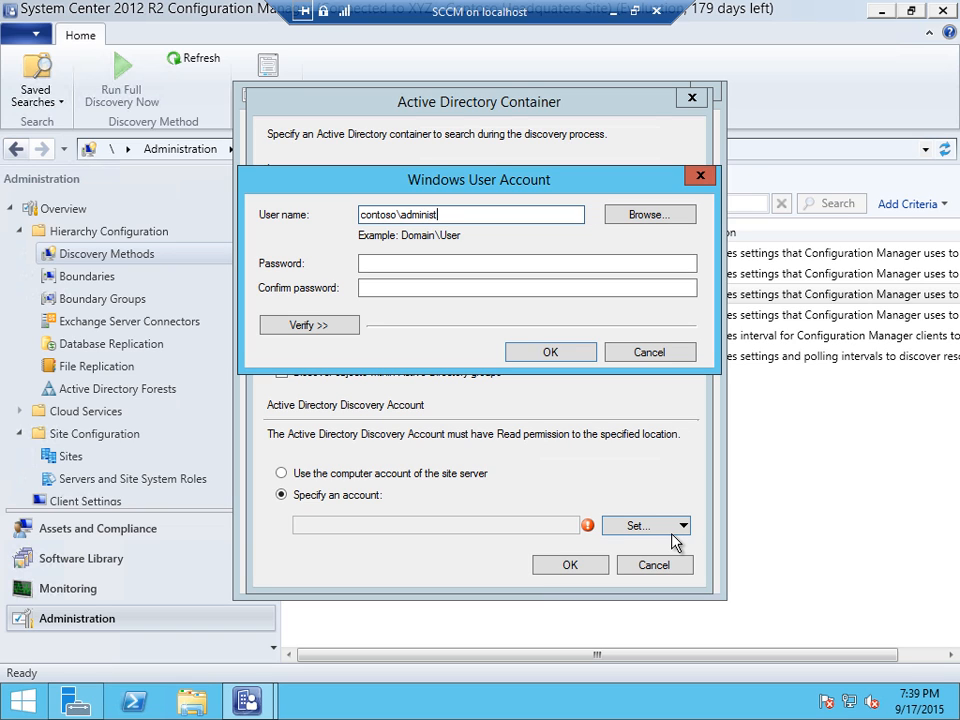
pyautogui.press('BackSpace')
pyautogui.press('BackSpace')
pyautogui.press('BackSpace')
pyautogui.press('BackSpace')
pyautogui.press('BackSpace')
pyautogui.press('BackSpace')
pyautogui.press('BackSpace')
pyautogui.press('BackSpace')
pyautogui.press('BackSpace')
pyautogui.press('BackSpace')
pyautogui.press('BackSpace')
pyautogui.press('BackSpace')
pyautogui.press('BackSpace')
pyautogui.press('BackSpace')
pyautogui.press('BackSpace')
pyautogui.press('BackSpace')
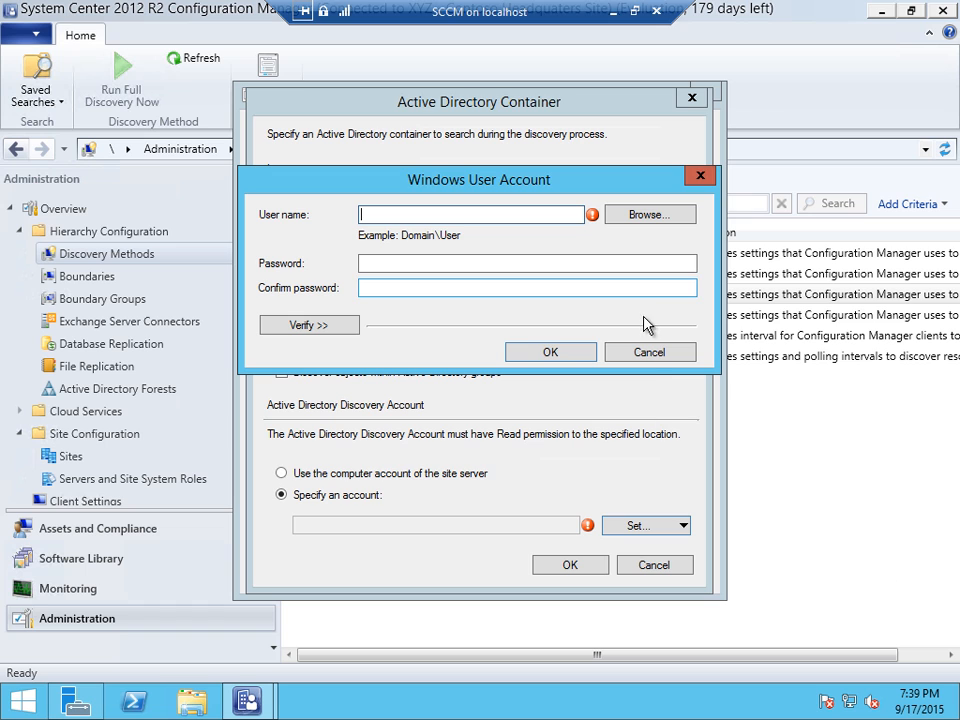
pyautogui.click(645, 355)
pyautogui.click(648, 566)
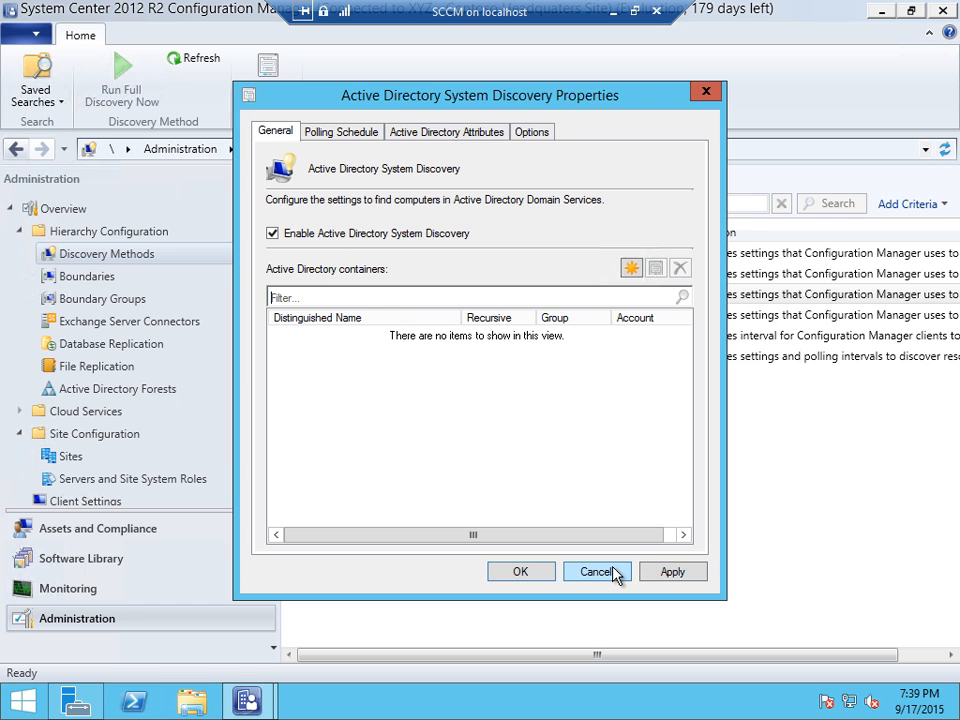
pyautogui.click(615, 572)
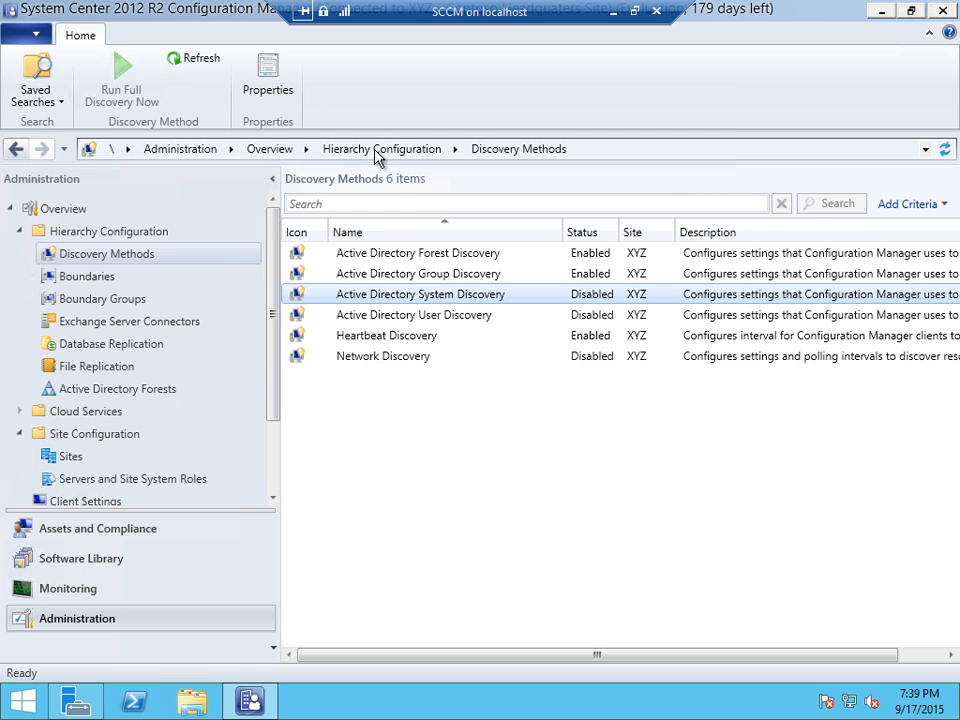
# - Enable AD System Discovery and add a container pointing to the contoso domain root
pyautogui.rightClick(472, 300)
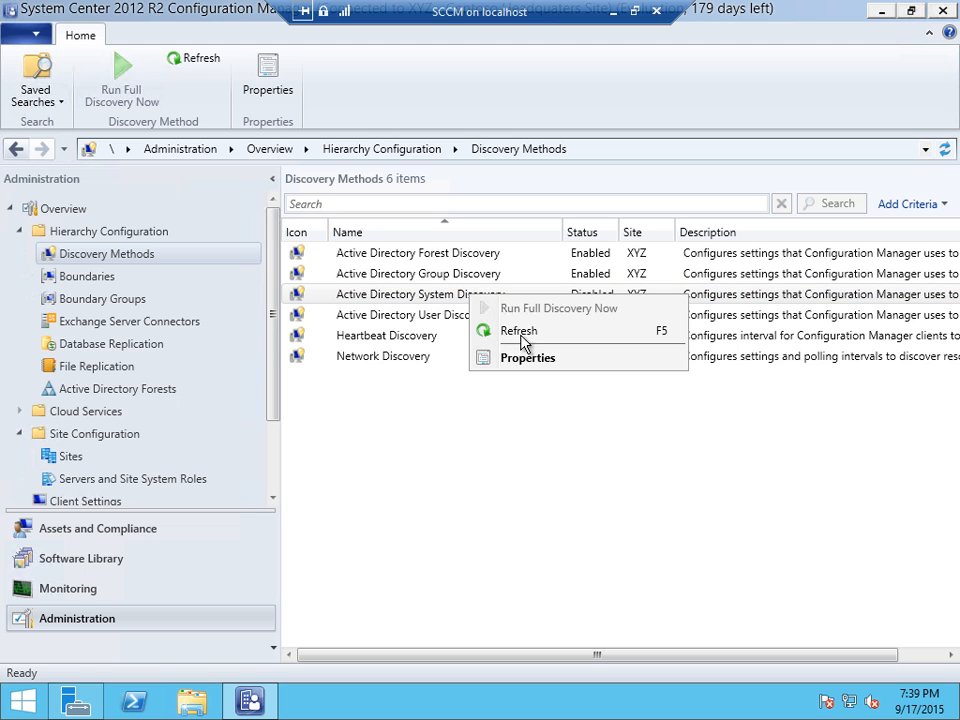
pyautogui.click(544, 358)
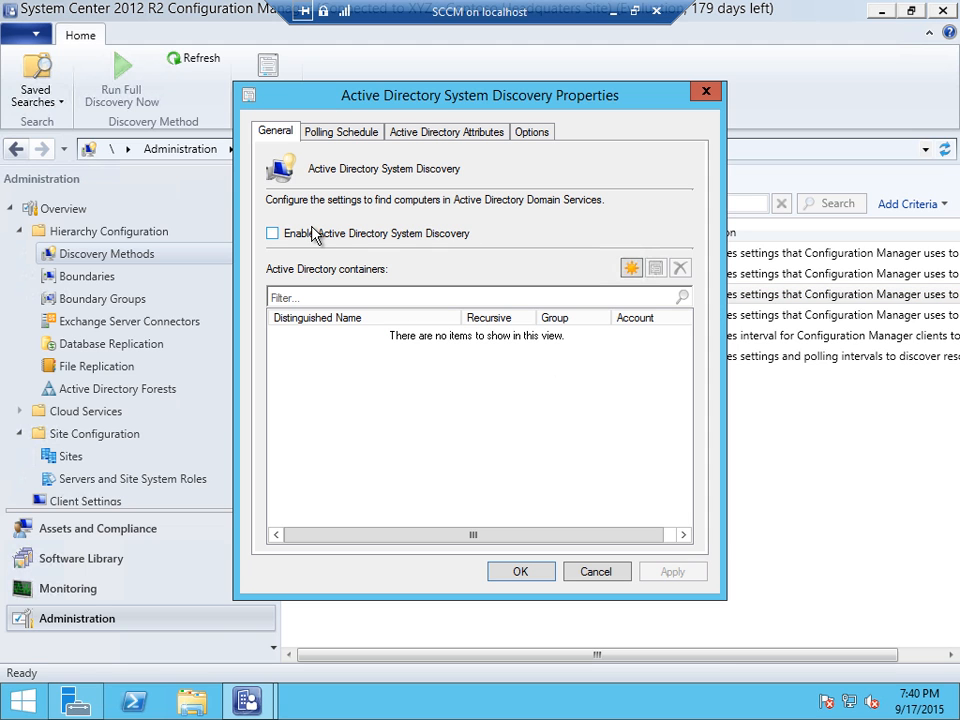
pyautogui.click(284, 233)
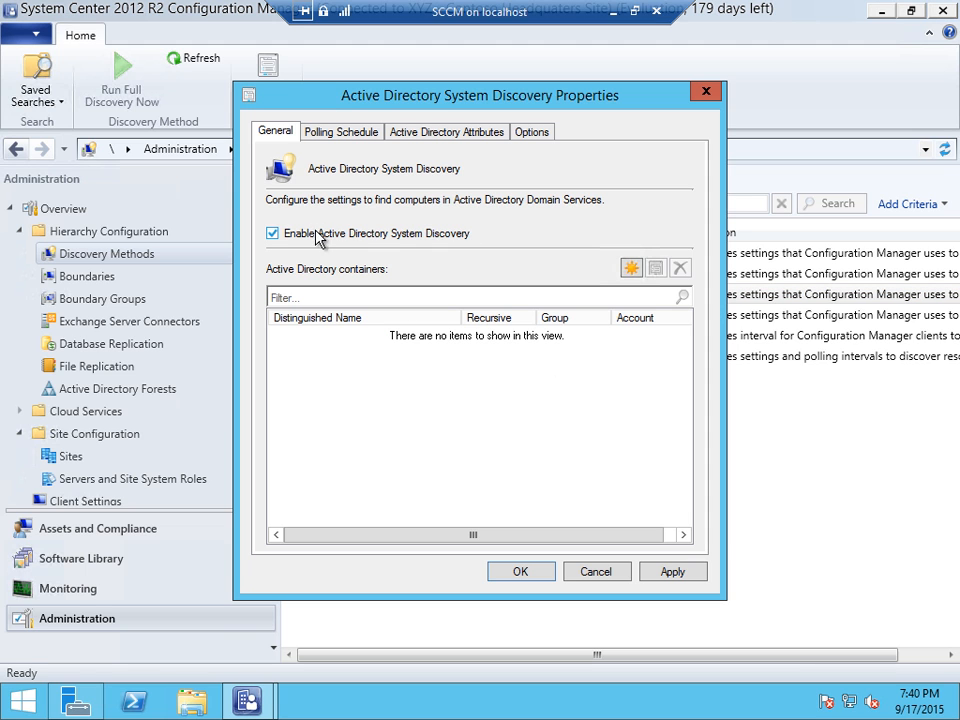
pyautogui.click(631, 268)
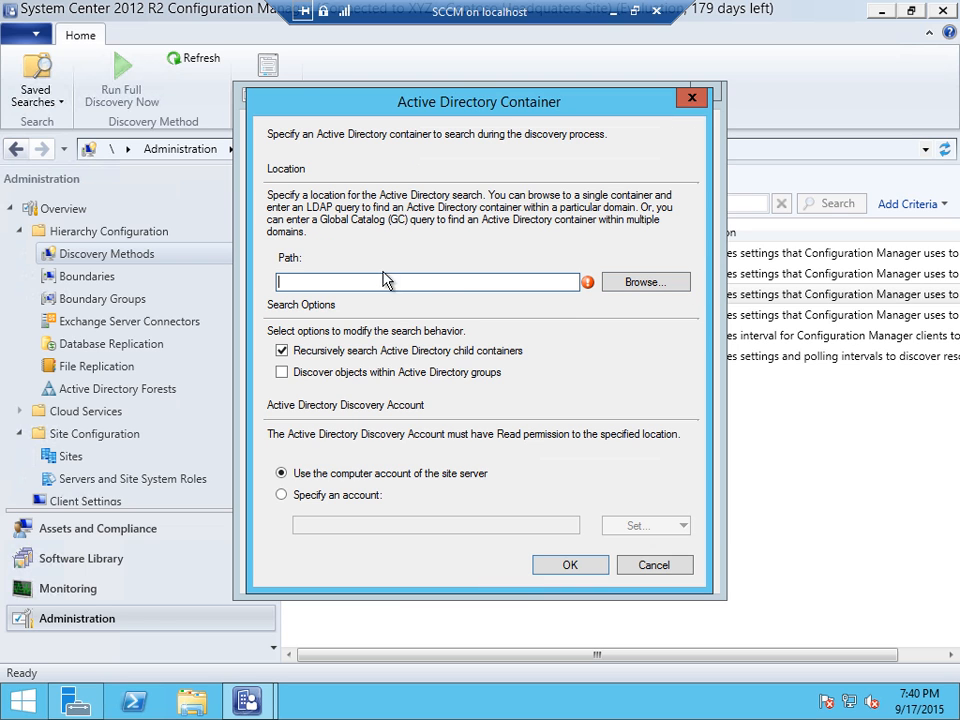
pyautogui.click(676, 284)
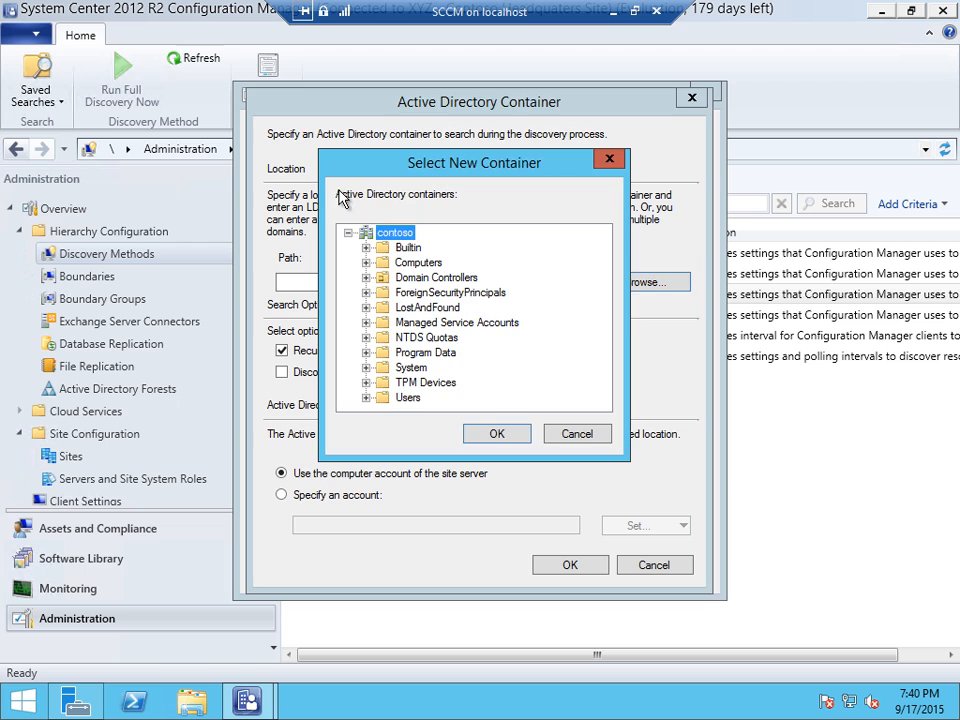
pyautogui.click(494, 435)
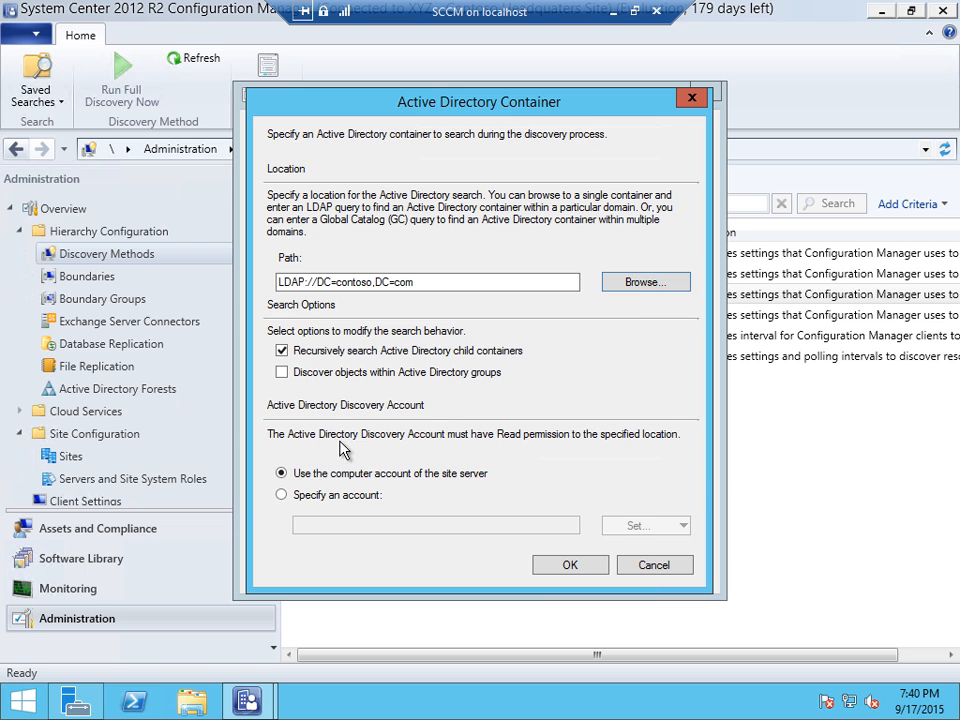
# - Use the existing domain administrator account for the container and add it to the discovery list
pyautogui.click(298, 494)
pyautogui.click(681, 525)
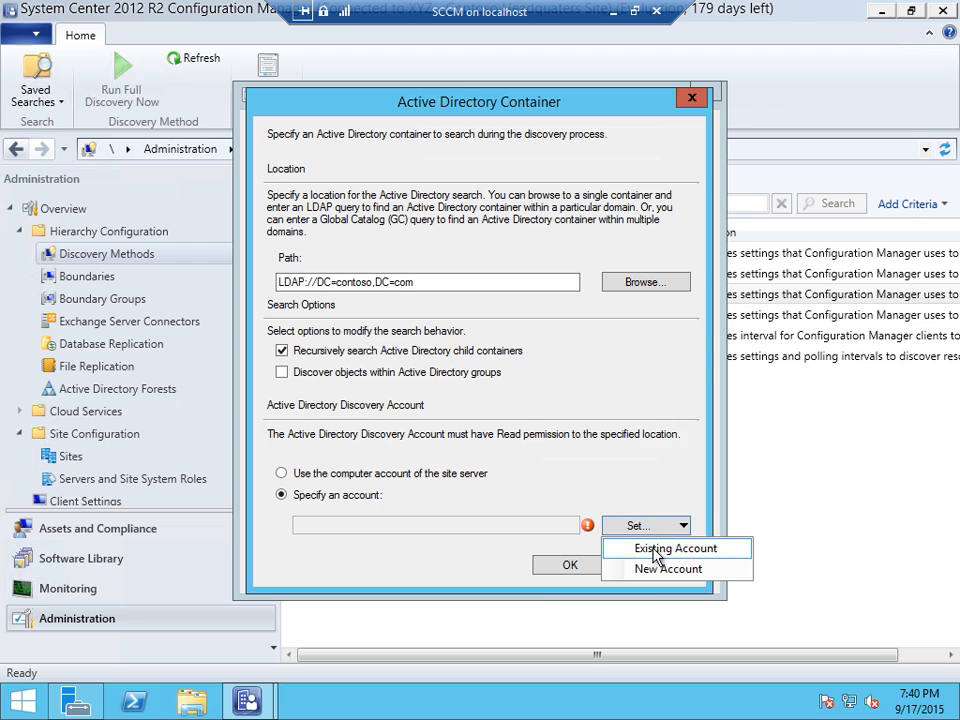
pyautogui.click(658, 552)
pyautogui.click(346, 277)
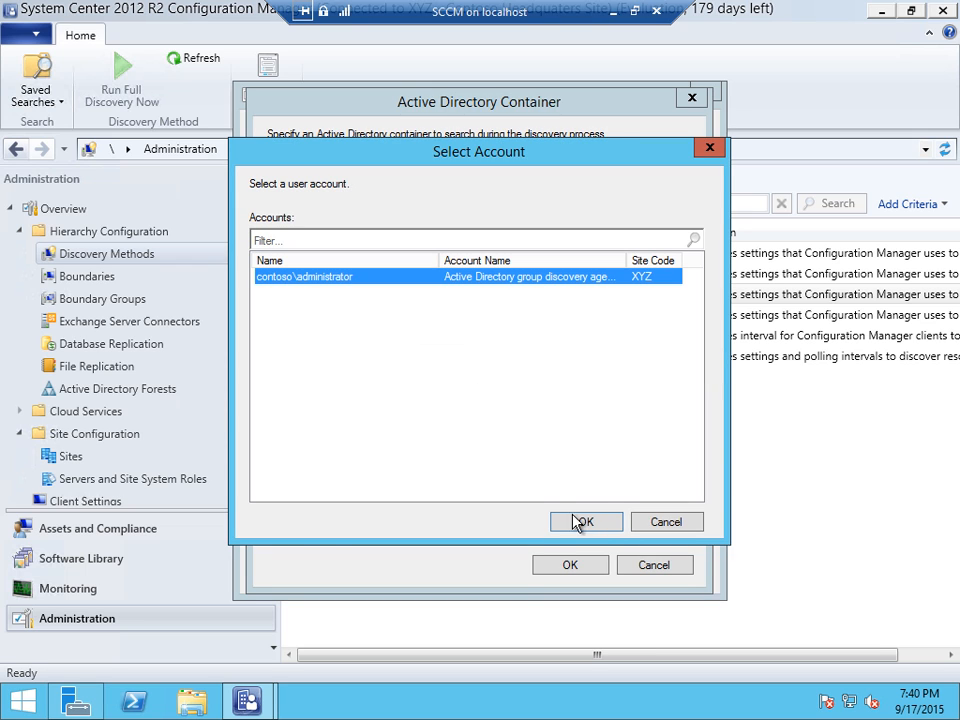
pyautogui.click(606, 524)
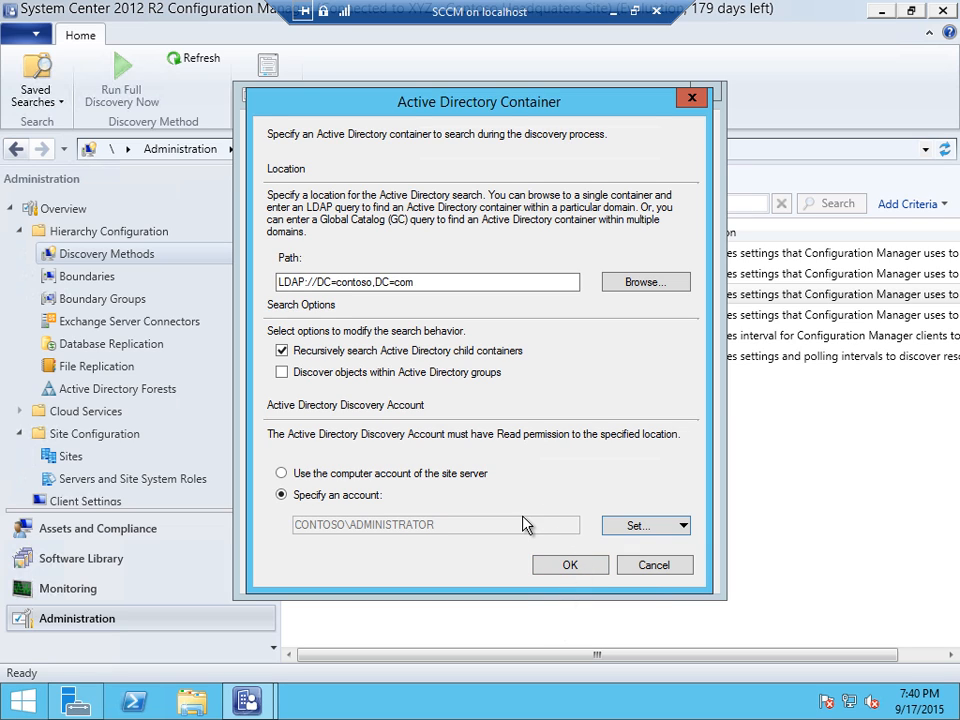
pyautogui.click(568, 567)
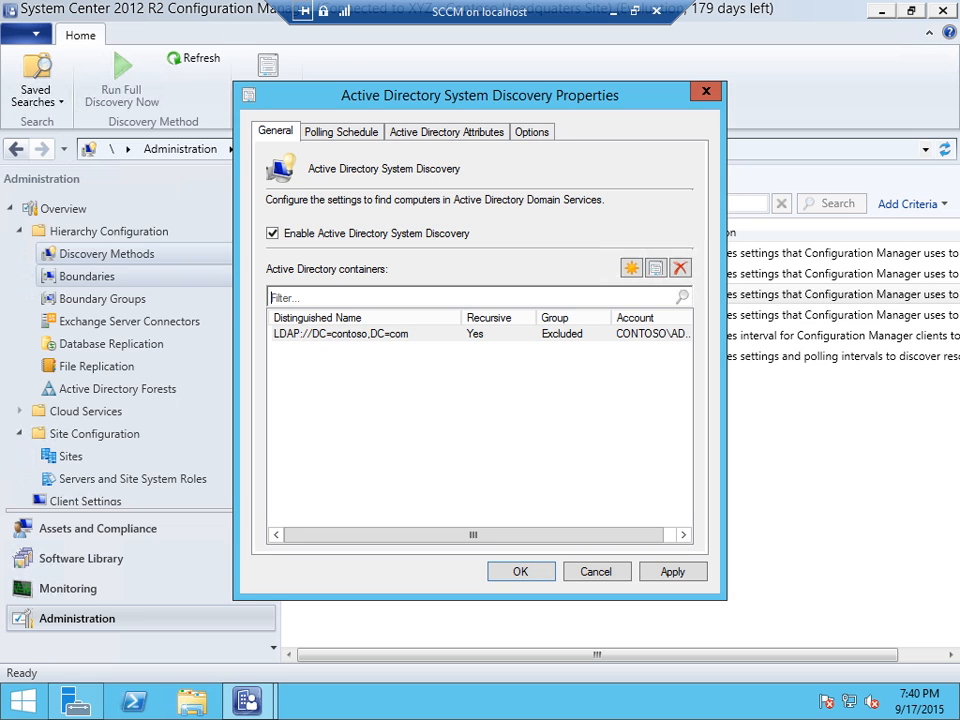
# - Limit discovery to computers that logged on and updated passwords within 90 days, then return to General
pyautogui.click(328, 132)
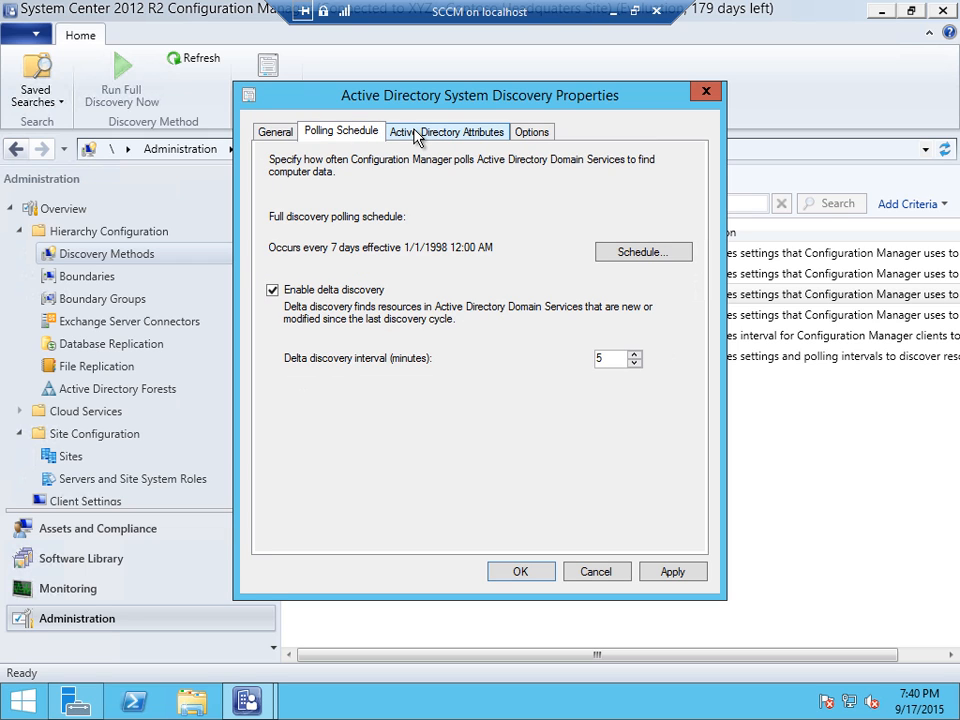
pyautogui.click(417, 135)
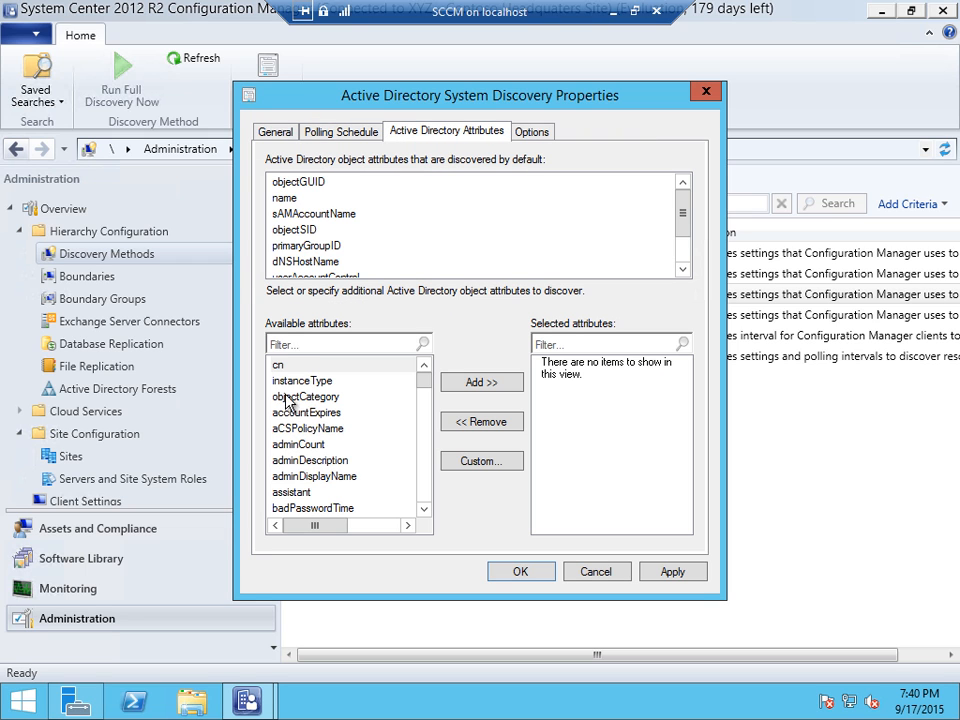
pyautogui.click(530, 132)
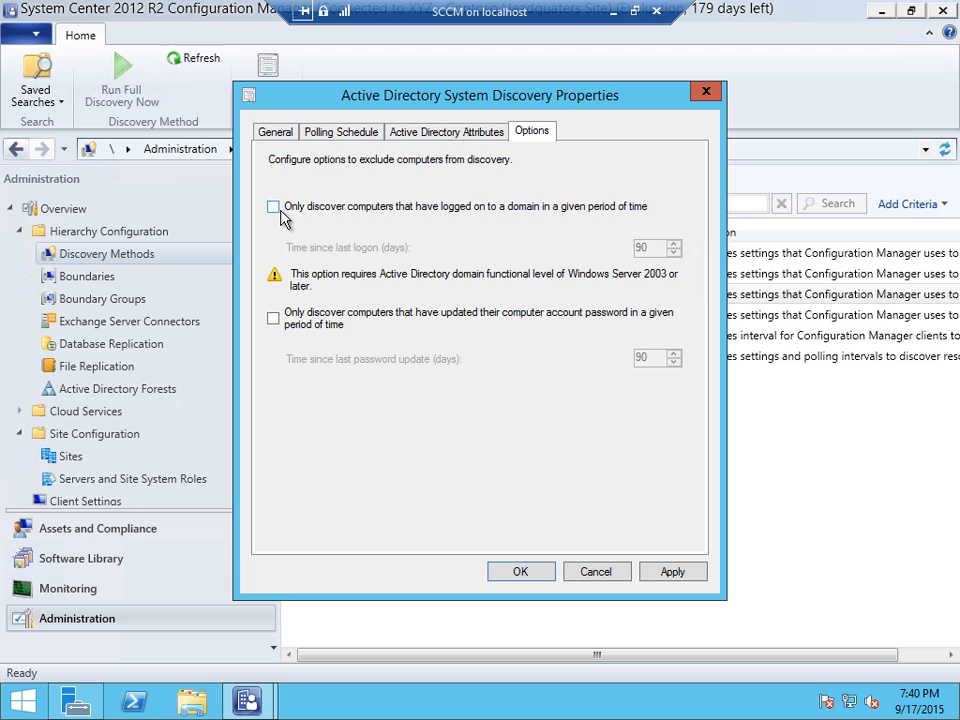
pyautogui.click(274, 207)
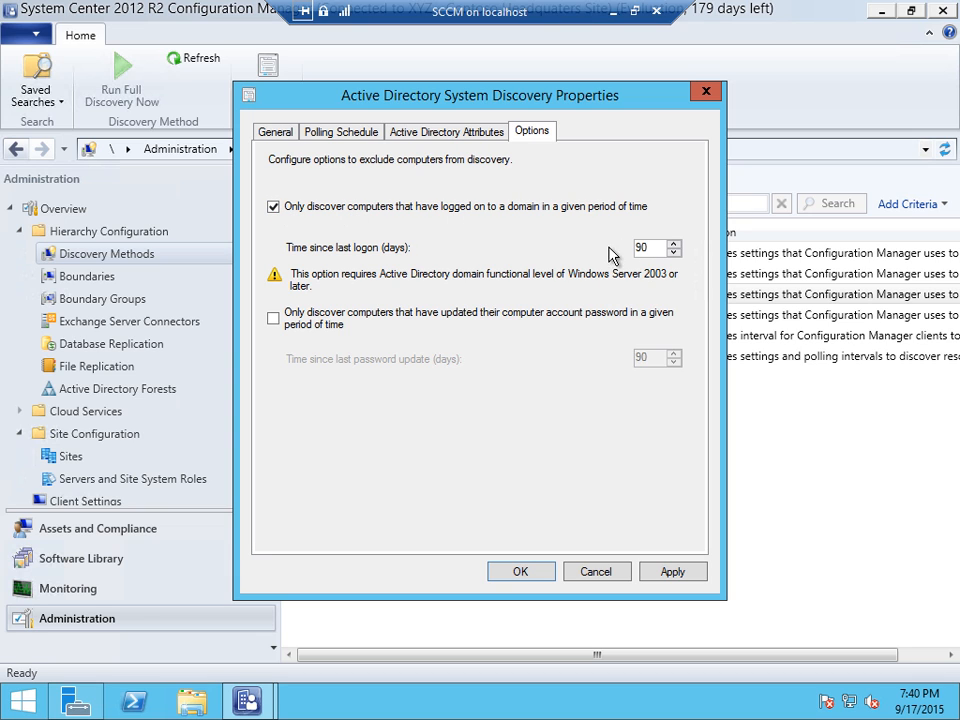
pyautogui.click(273, 318)
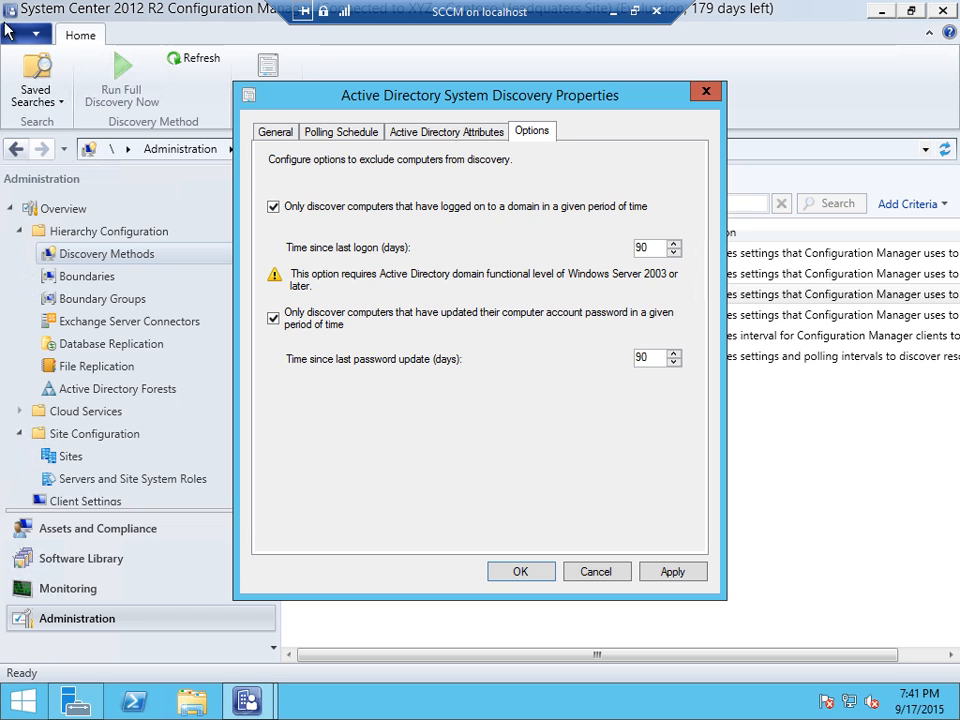
pyautogui.click(276, 133)
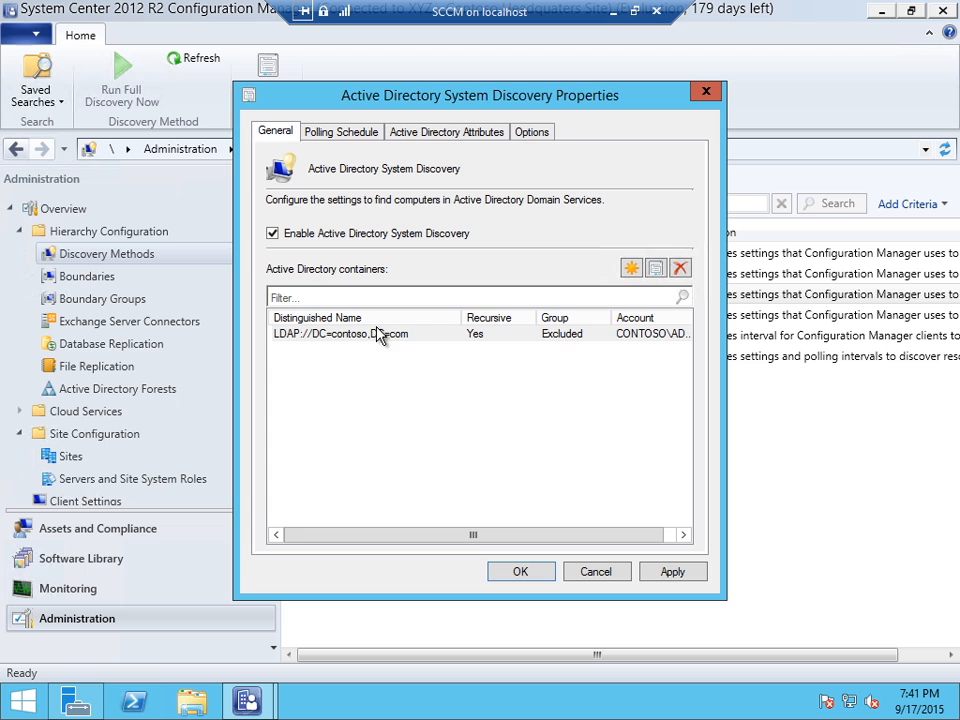
# - Cancel an unneeded extra container entry and go back to the Options tab
pyautogui.click(631, 268)
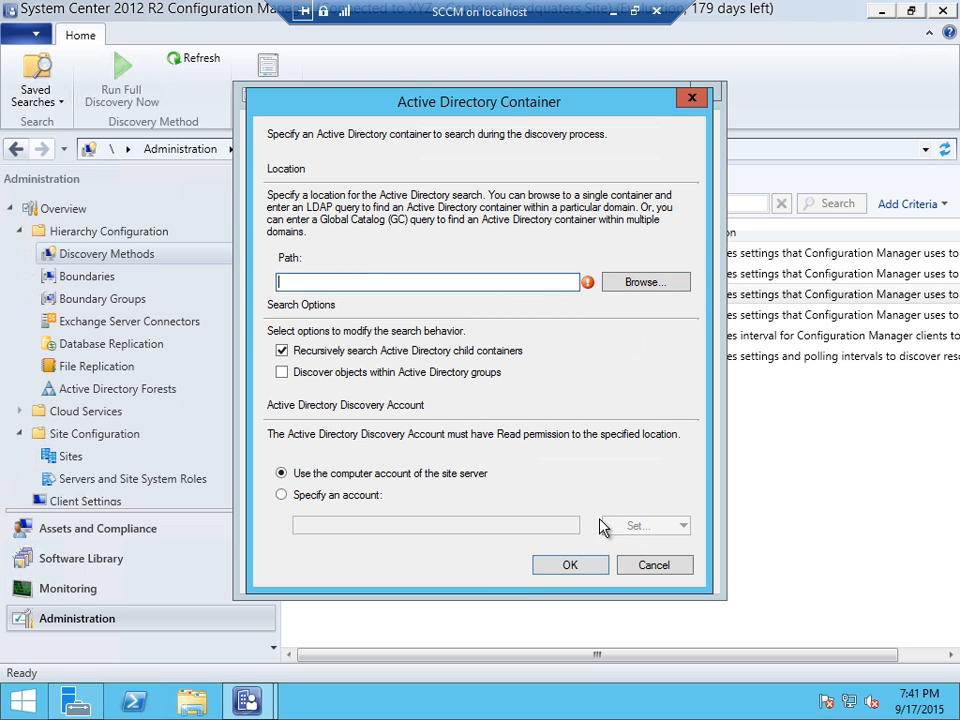
pyautogui.click(652, 566)
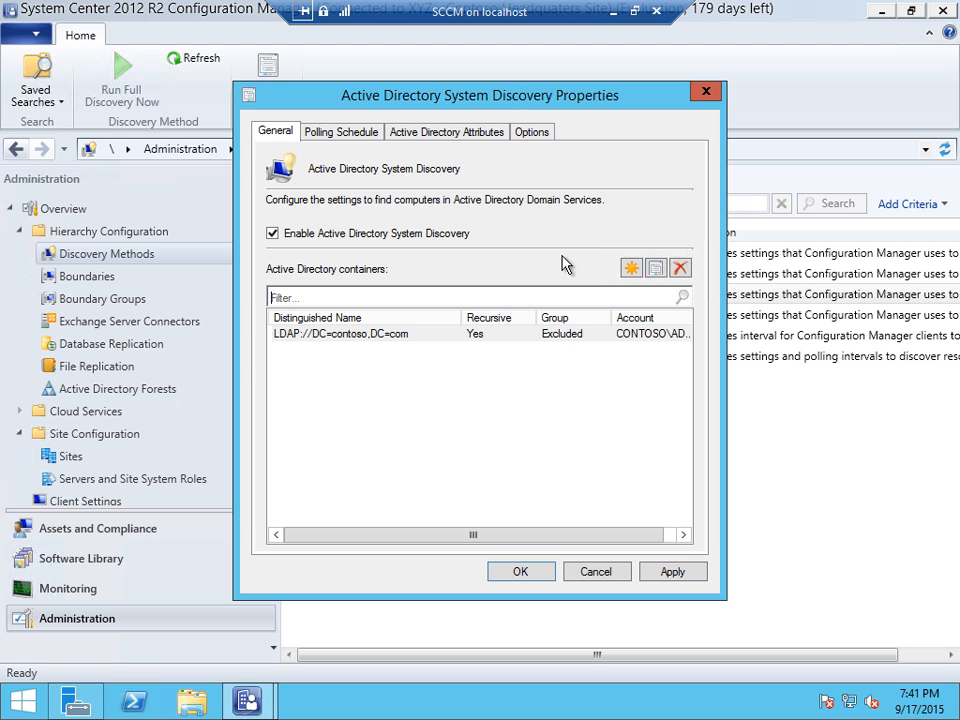
pyautogui.click(535, 136)
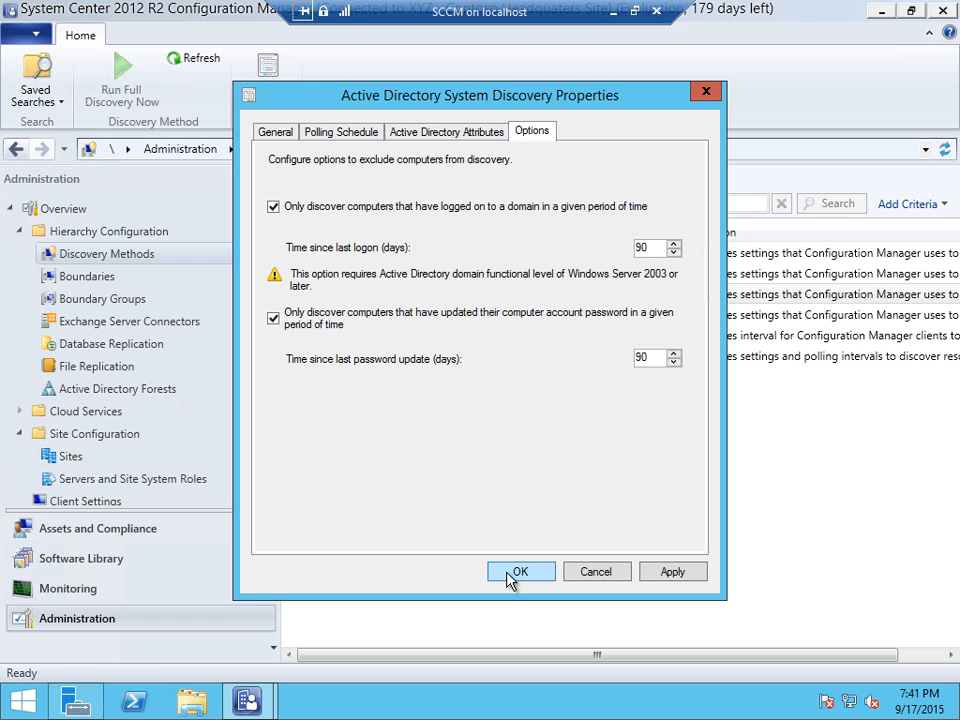
# - Save the System Discovery settings and agree to run a full discovery soon
pyautogui.moveTo(475, 108); pyautogui.dragTo(399, 233)
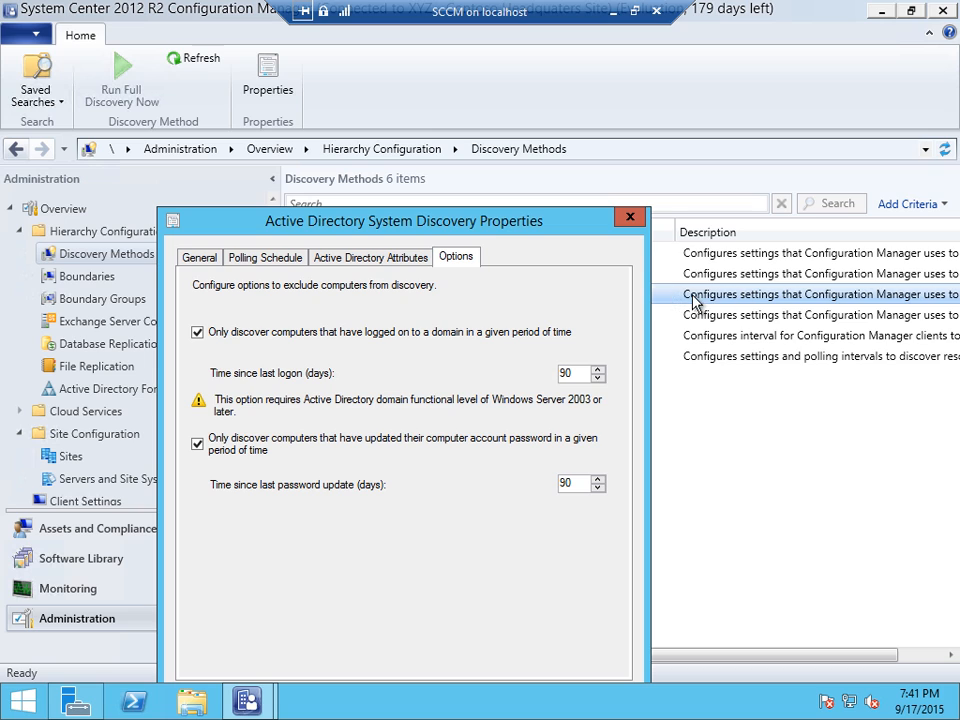
pyautogui.moveTo(374, 223); pyautogui.dragTo(349, 358)
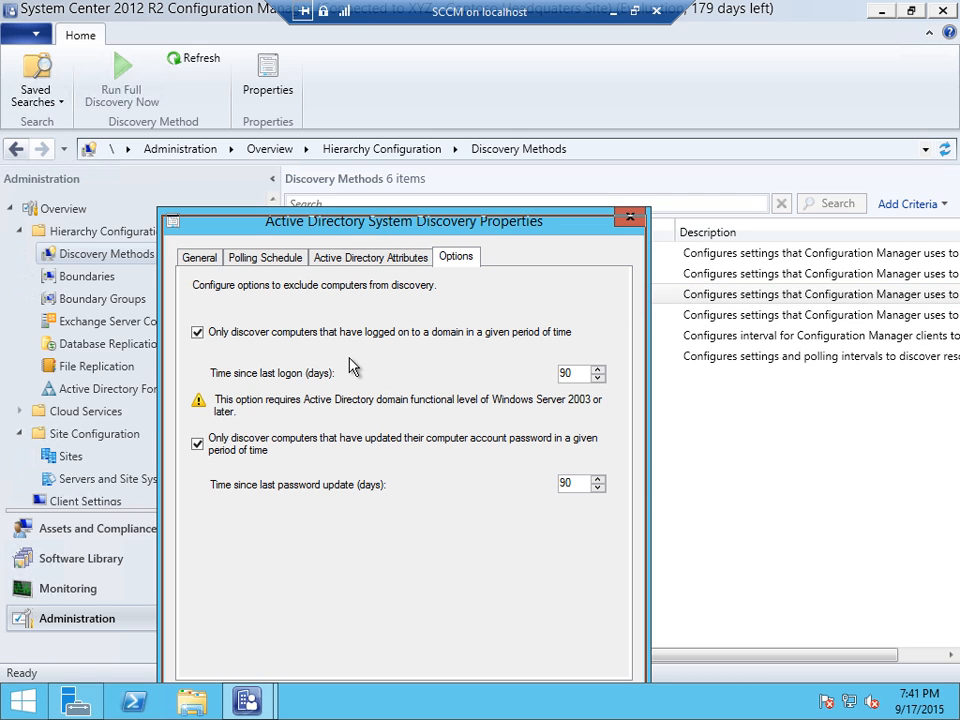
pyautogui.moveTo(374, 223); pyautogui.dragTo(380, 59)
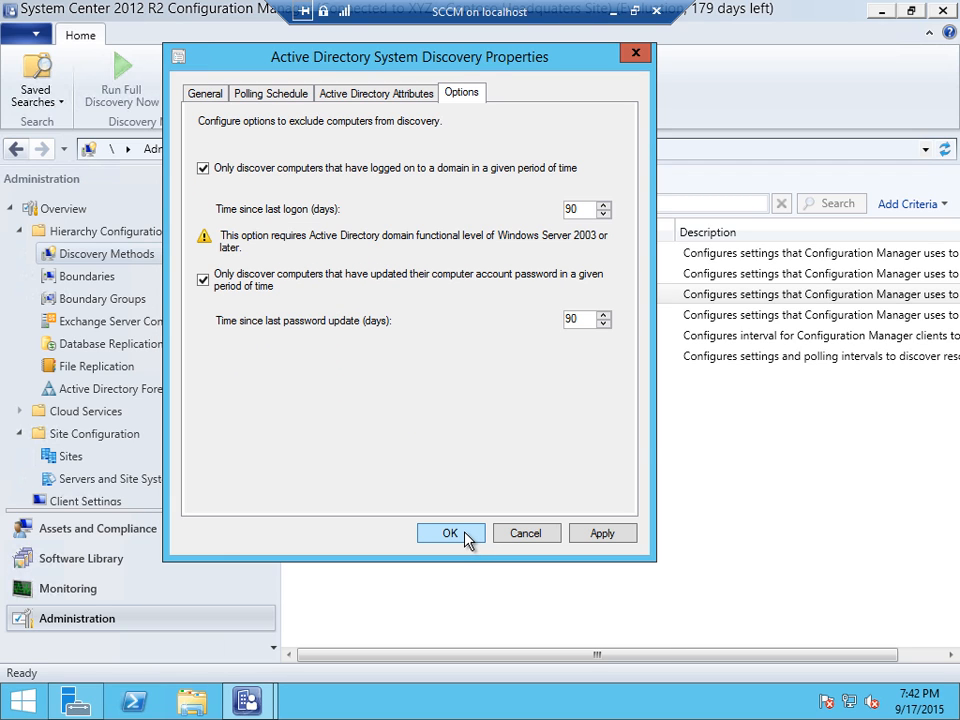
pyautogui.click(450, 534)
pyautogui.click(518, 412)
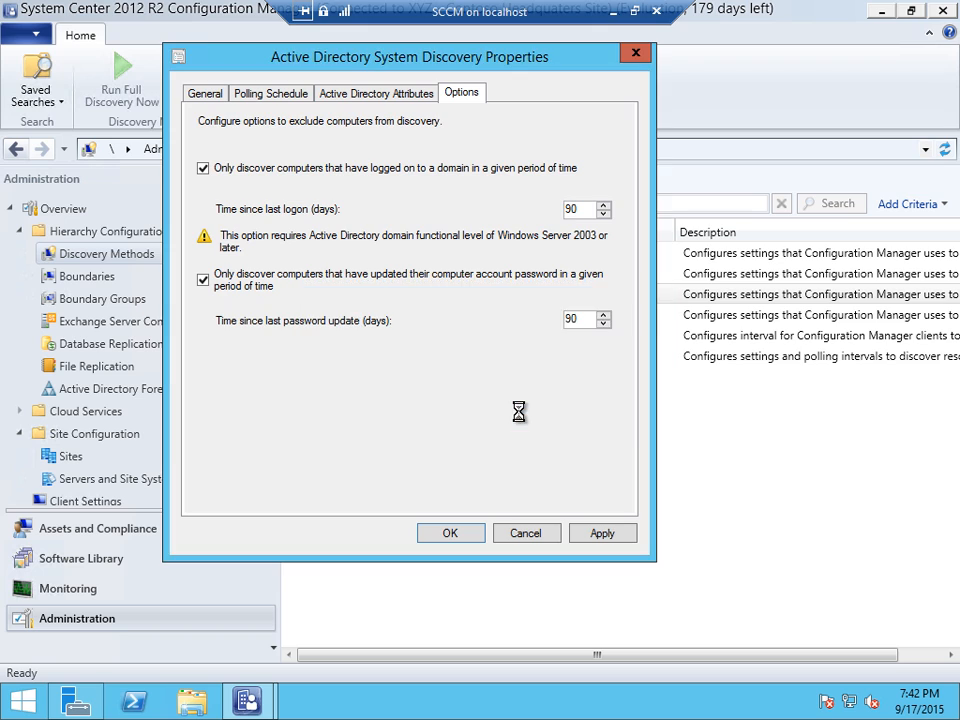
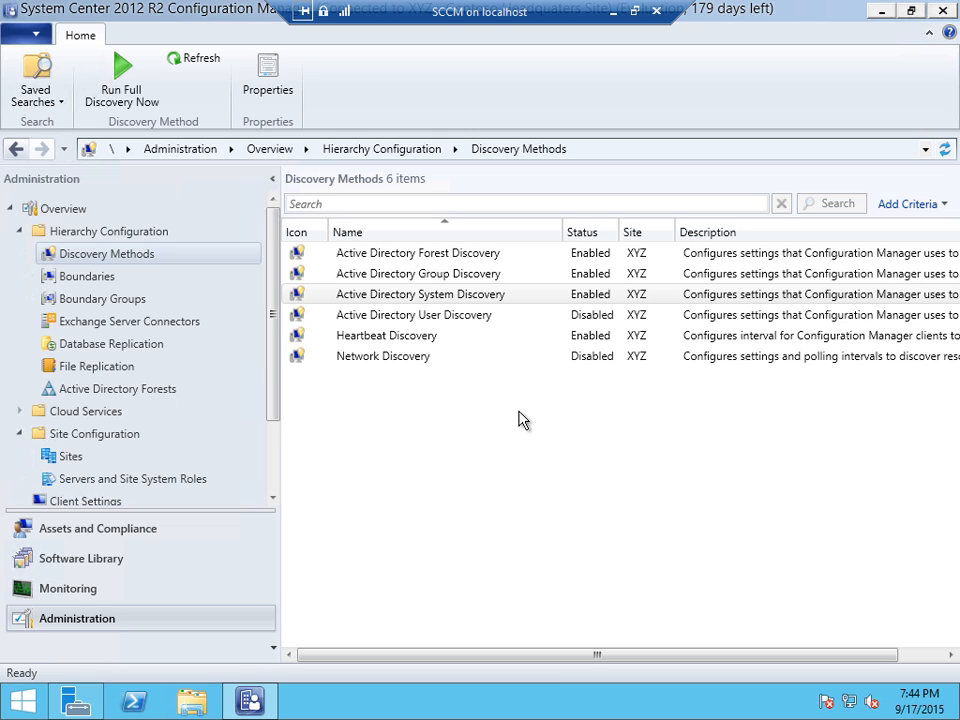
# - Enable Active Directory User Discovery and choose the contoso domain as a new container
pyautogui.click(450, 316)
pyautogui.rightClick(447, 318)
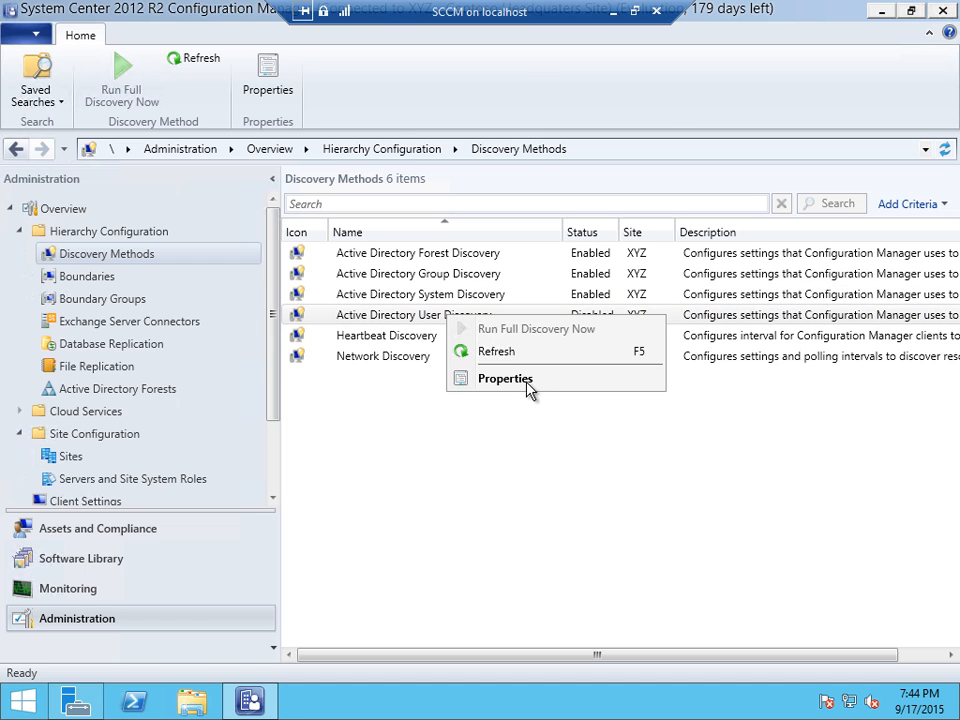
pyautogui.click(467, 380)
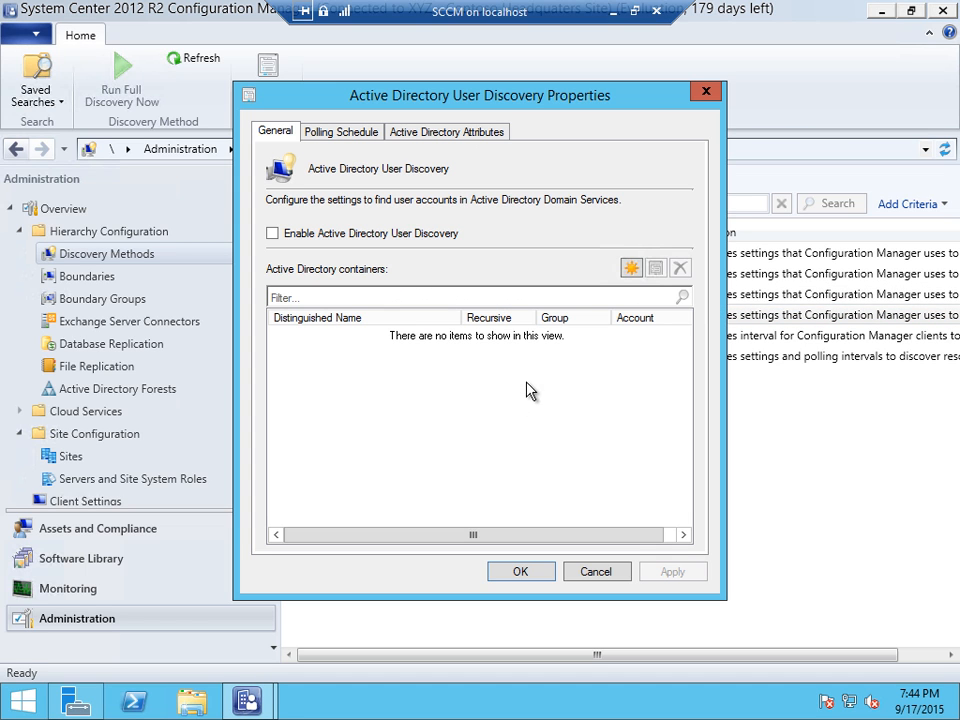
pyautogui.click(311, 235)
pyautogui.click(633, 268)
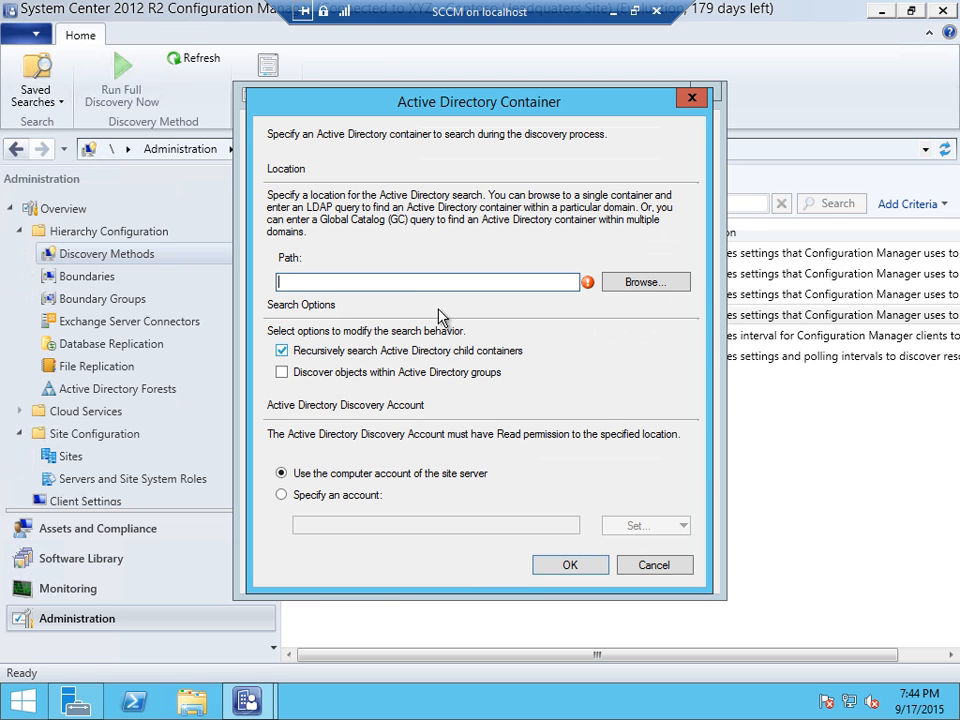
pyautogui.click(665, 282)
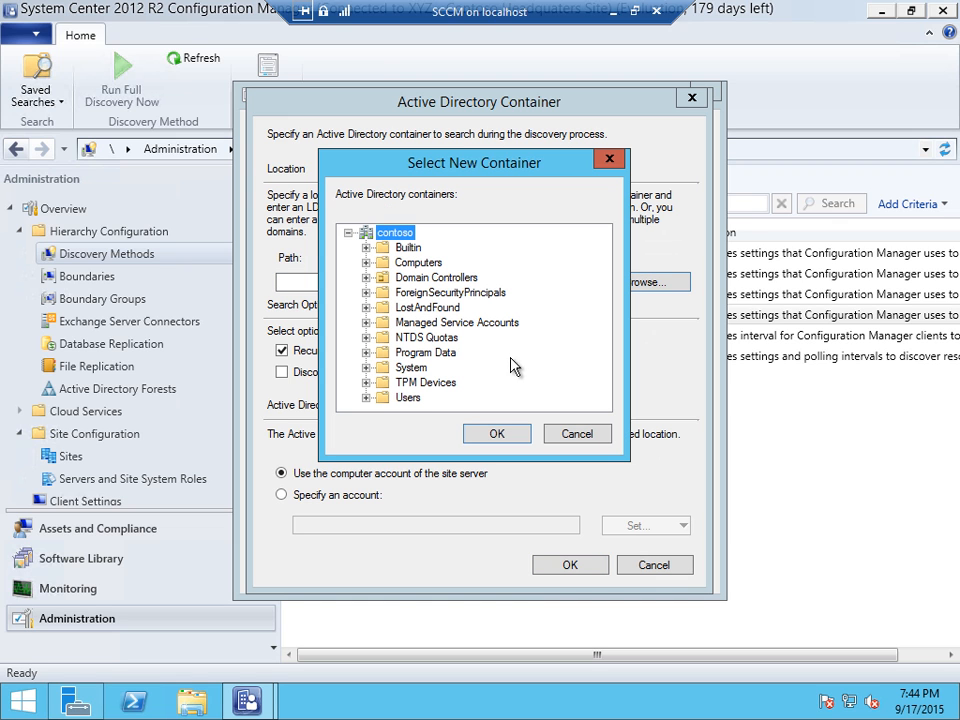
pyautogui.click(497, 433)
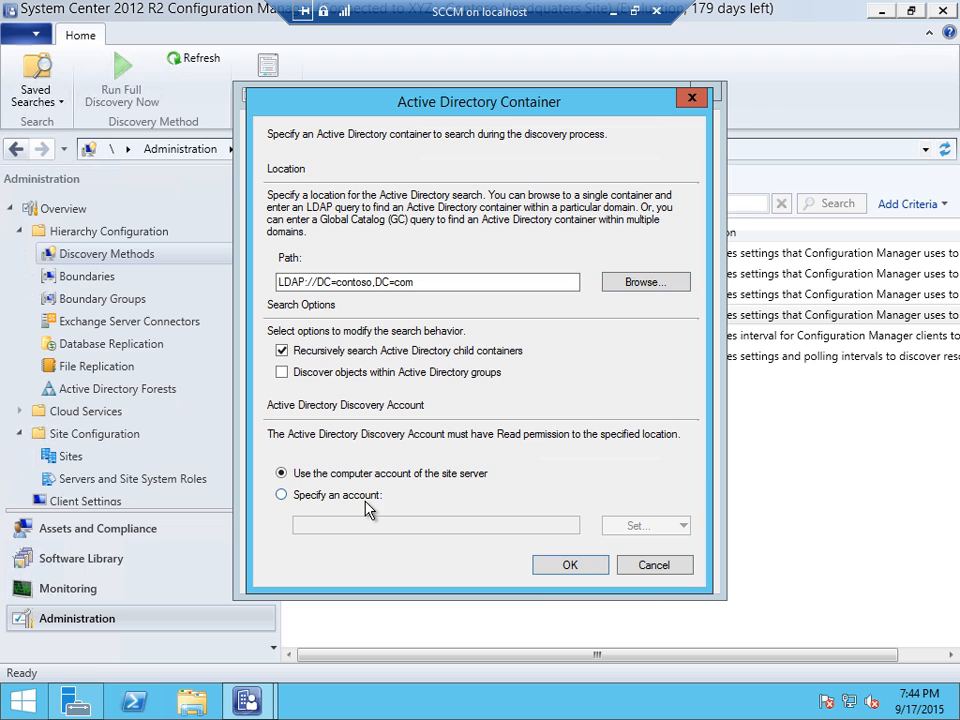
# - Run the container's discovery under the existing domain administrator account and add it
pyautogui.click(362, 497)
pyautogui.click(670, 533)
pyautogui.click(664, 552)
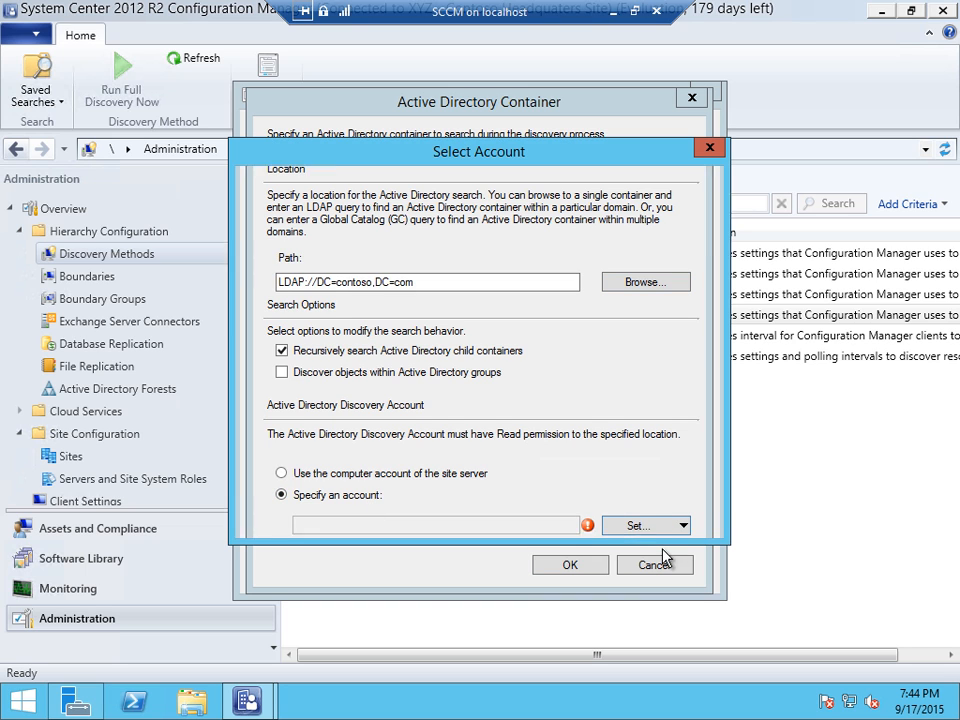
pyautogui.click(522, 284)
pyautogui.click(588, 523)
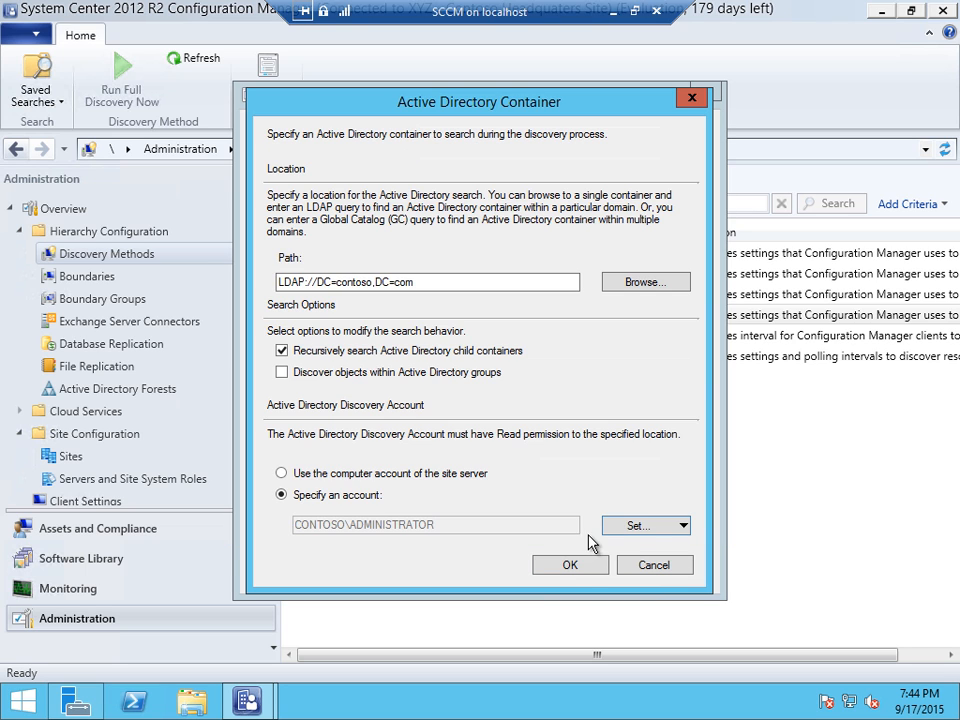
pyautogui.click(570, 566)
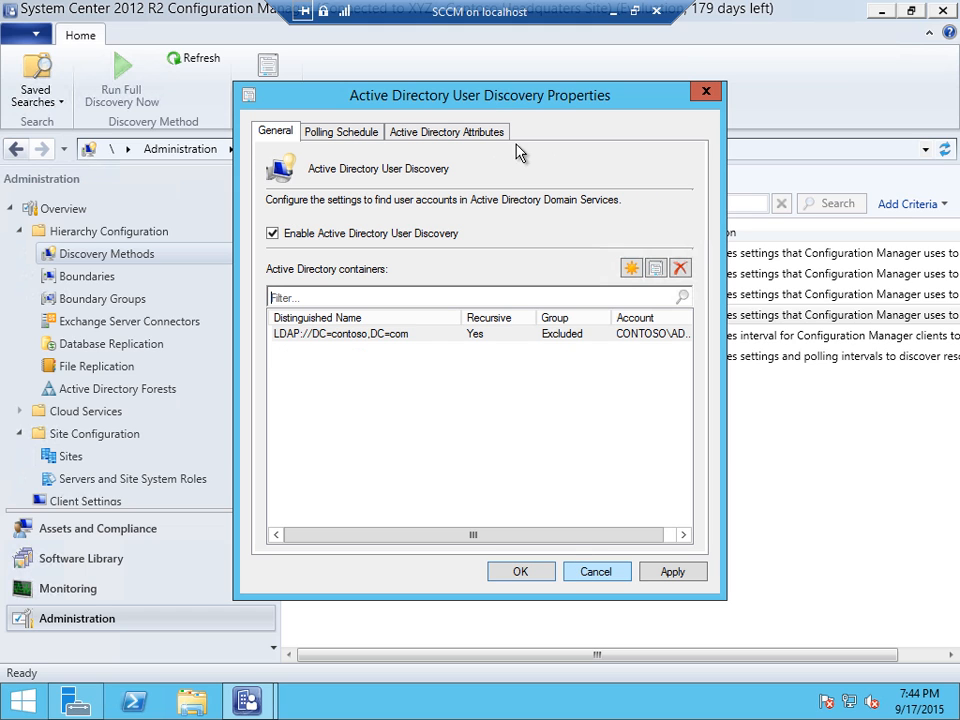
# - Review the 7-day polling, 5-minute delta and attribute settings, save, and accept a full discovery soon
pyautogui.click(347, 138)
pyautogui.click(431, 136)
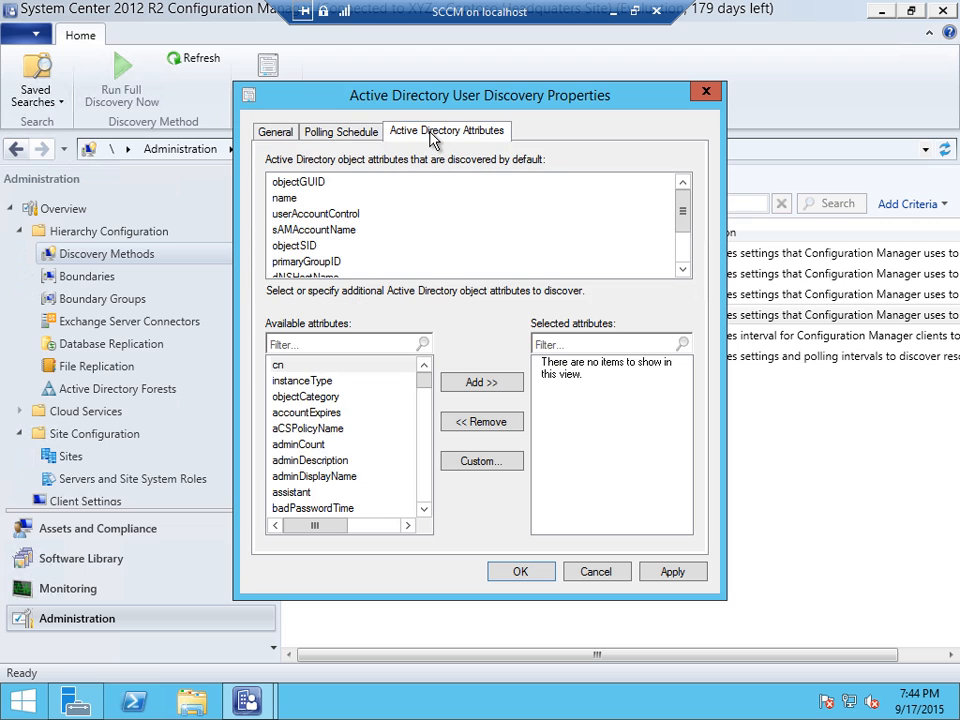
pyautogui.click(321, 134)
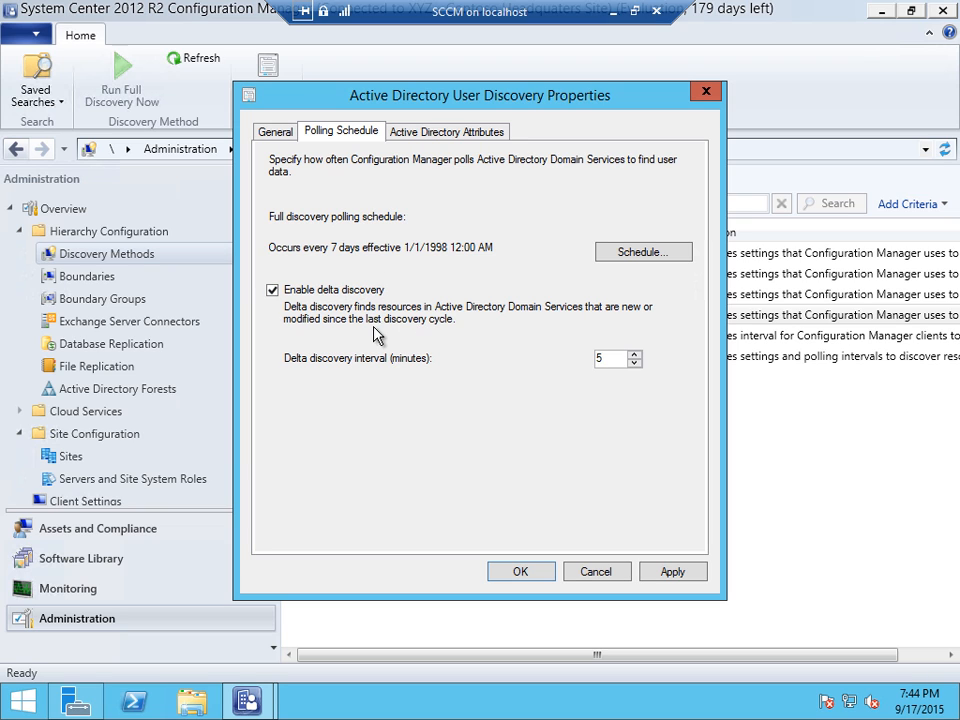
pyautogui.click(276, 132)
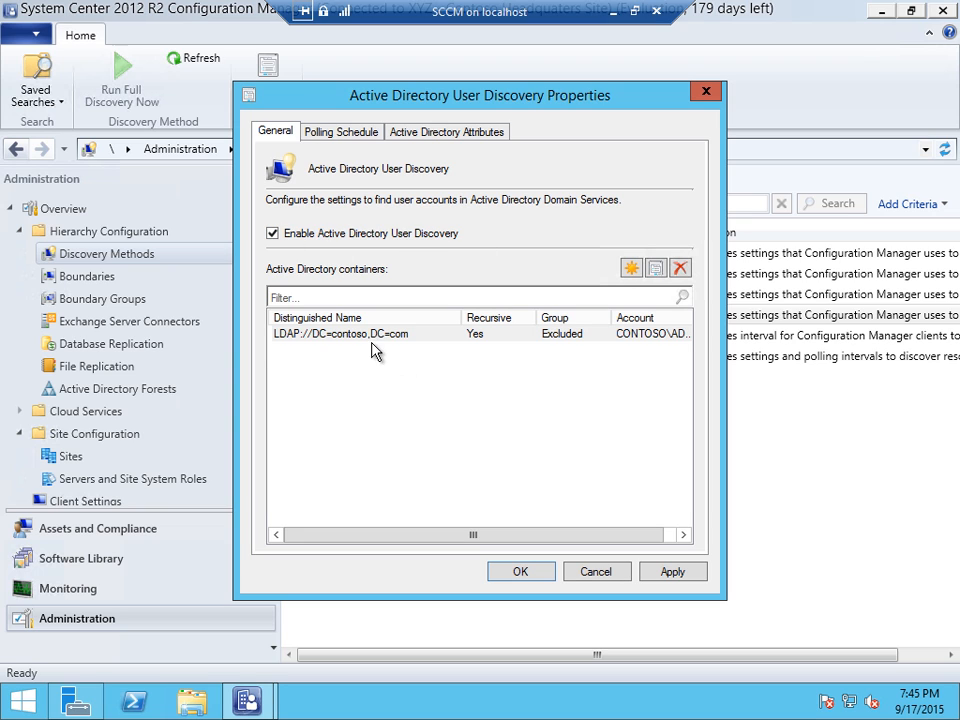
pyautogui.click(347, 133)
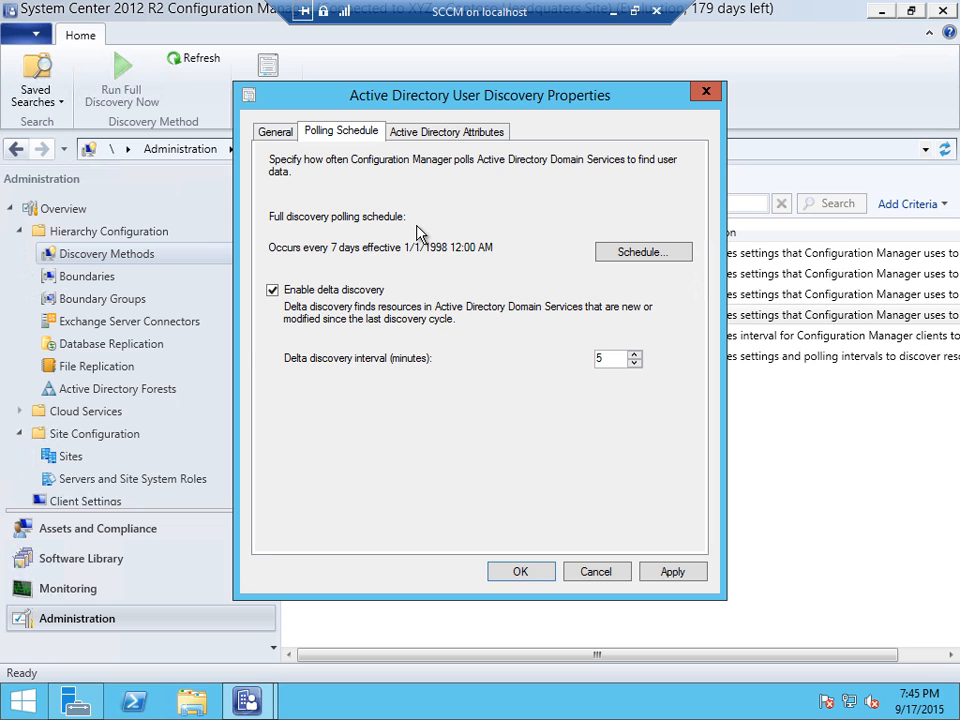
pyautogui.click(512, 577)
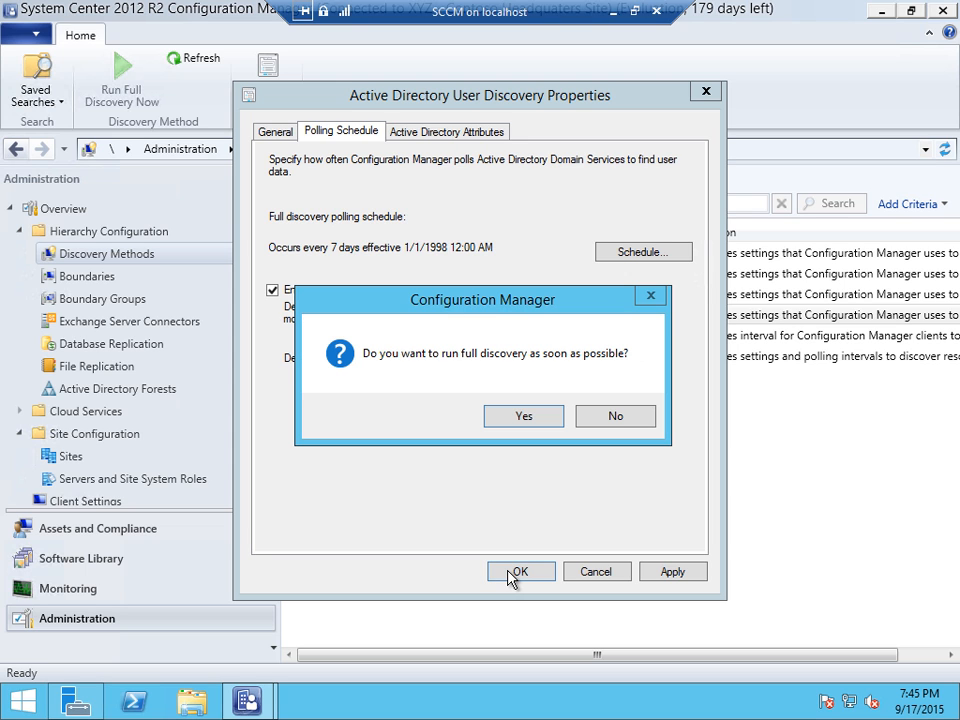
pyautogui.click(528, 415)
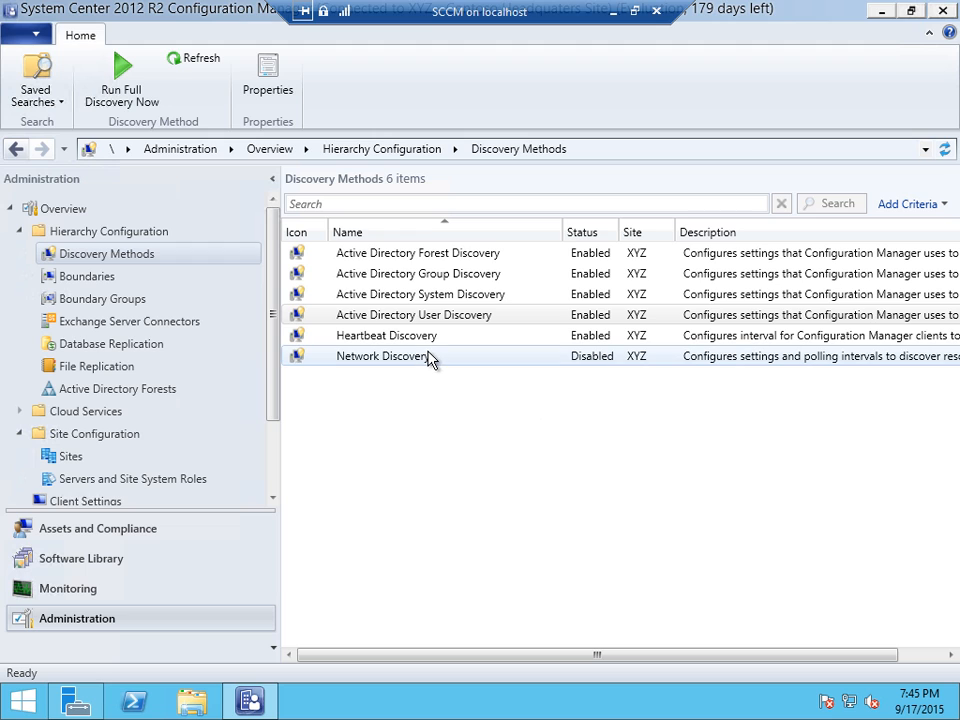
pyautogui.rightClick(437, 315)
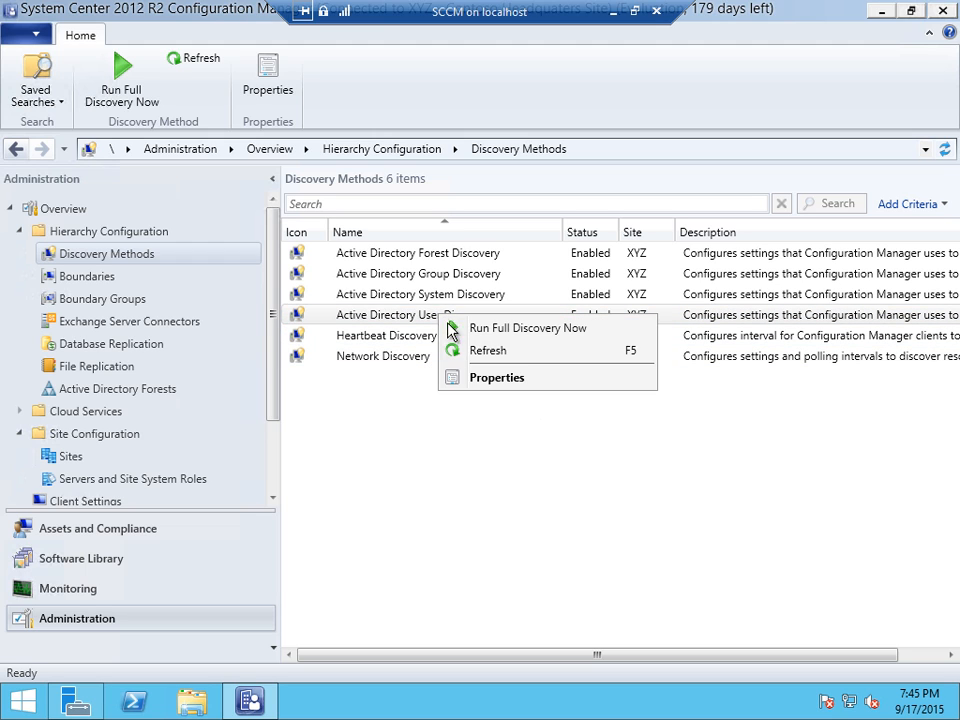
pyautogui.click(462, 378)
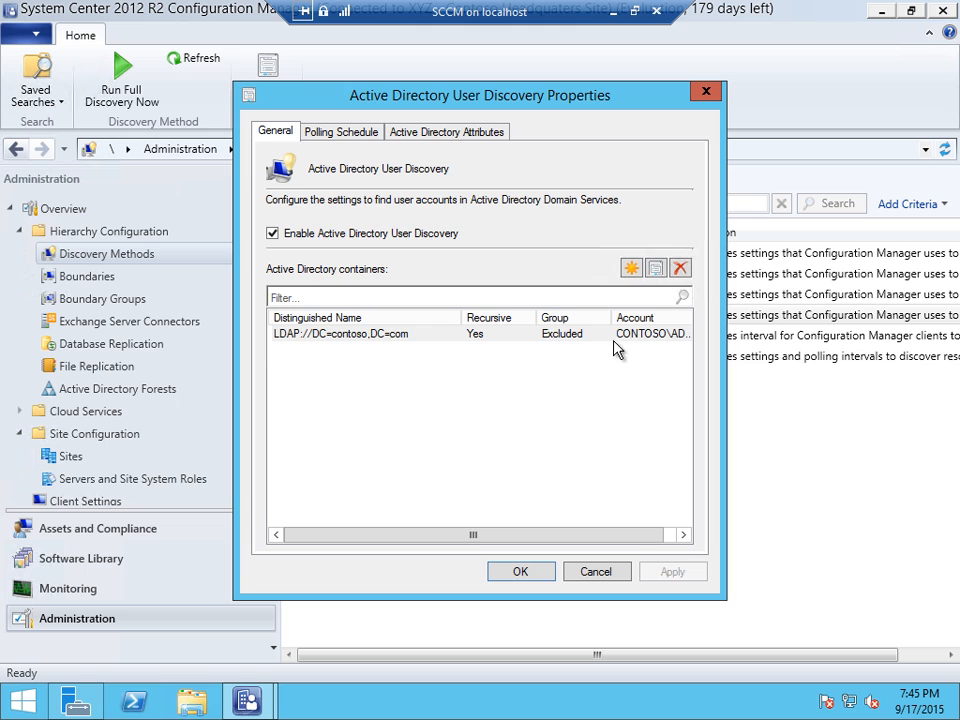
pyautogui.click(520, 572)
pyautogui.click(455, 336)
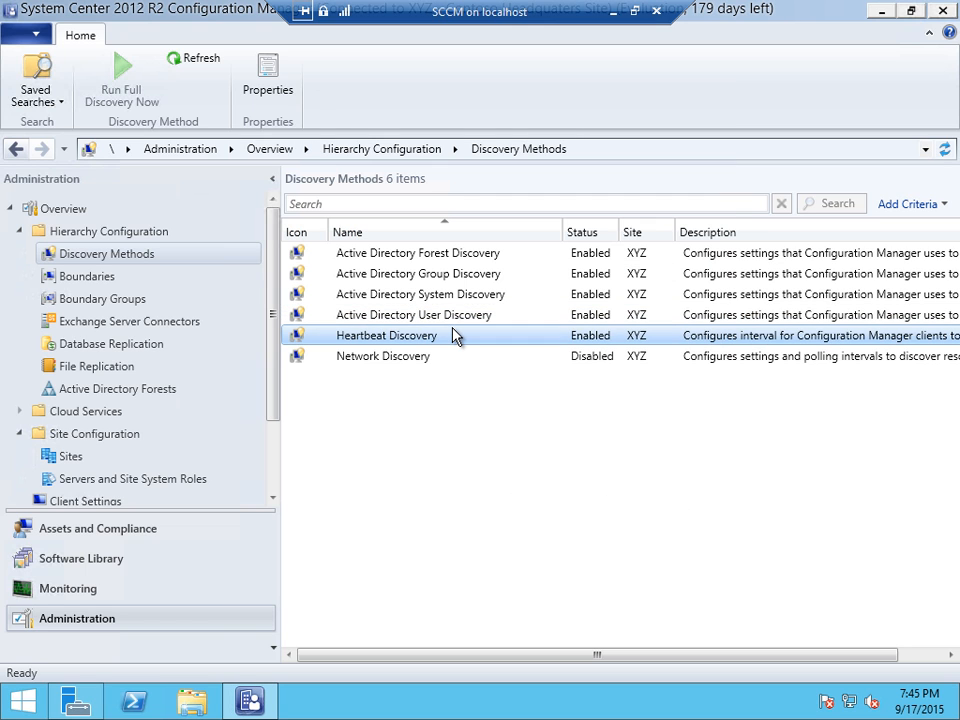
pyautogui.rightClick(456, 336)
pyautogui.click(508, 394)
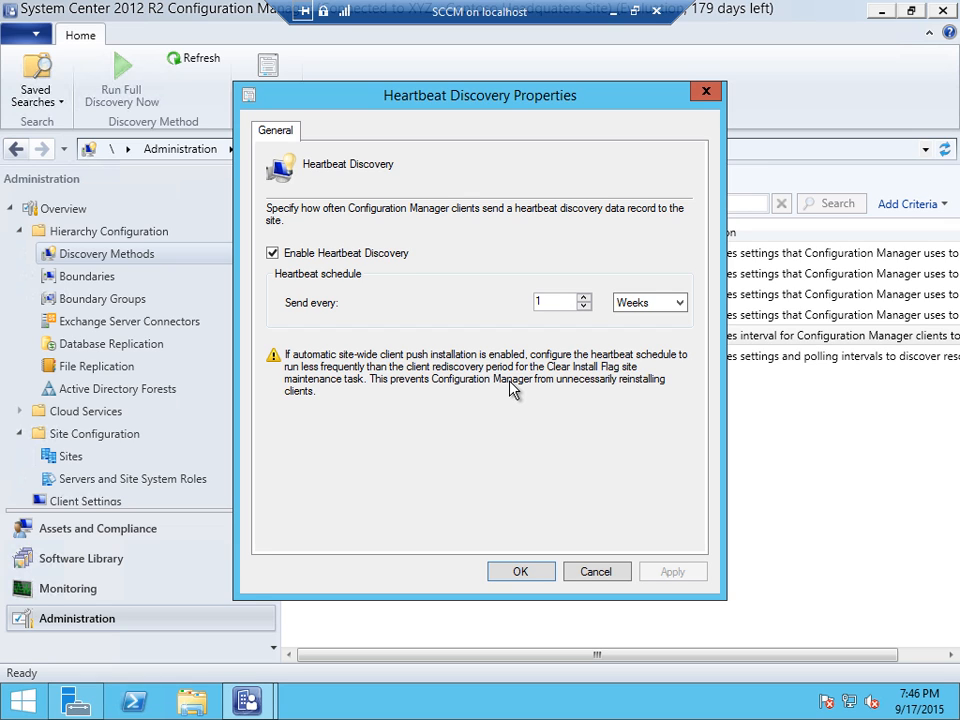
pyautogui.click(522, 571)
pyautogui.click(394, 325)
pyautogui.rightClick(394, 320)
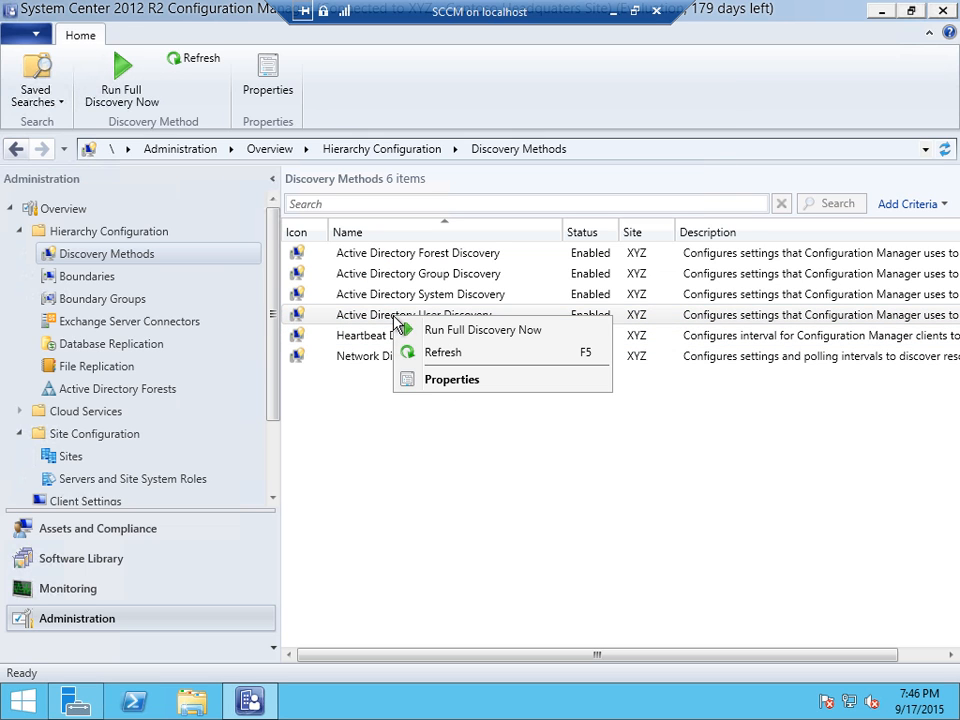
pyautogui.click(358, 450)
pyautogui.click(385, 358)
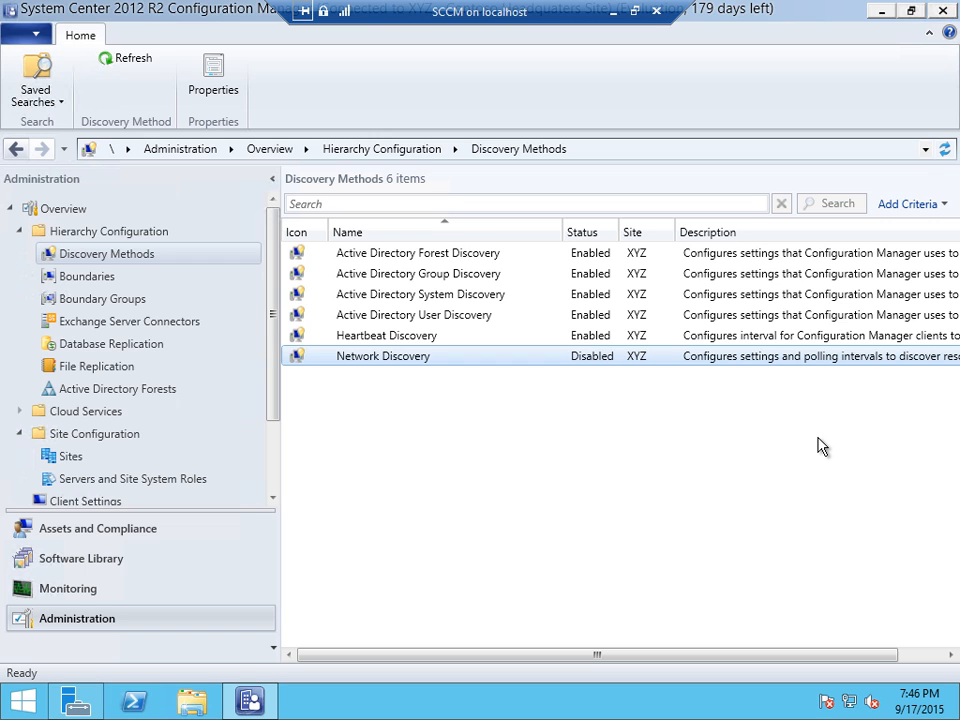
pyautogui.click(615, 12)
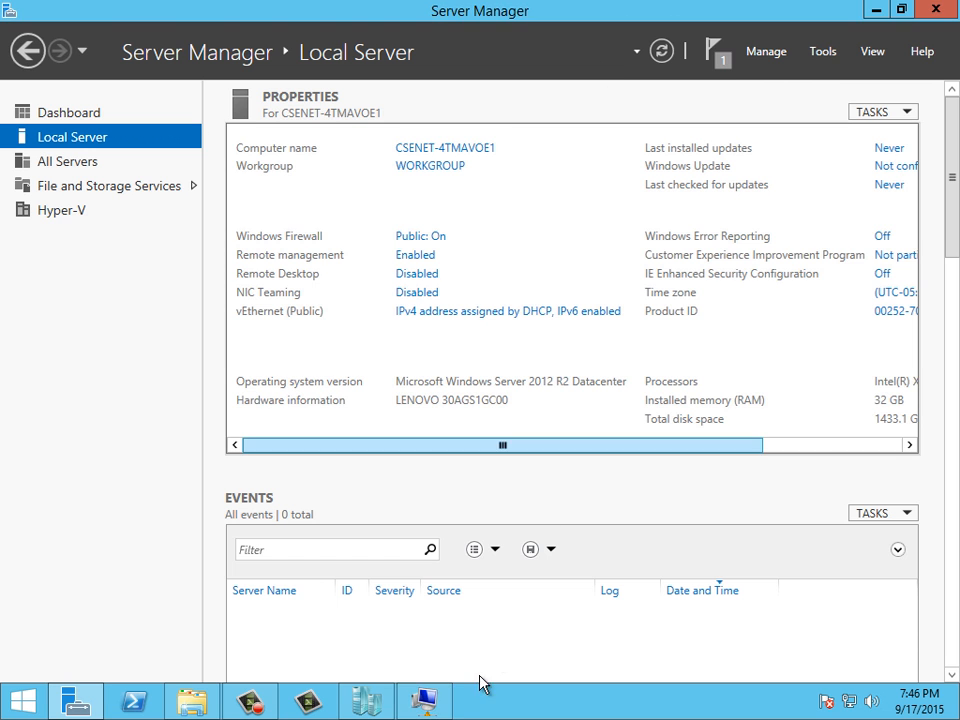
pyautogui.click(250, 703)
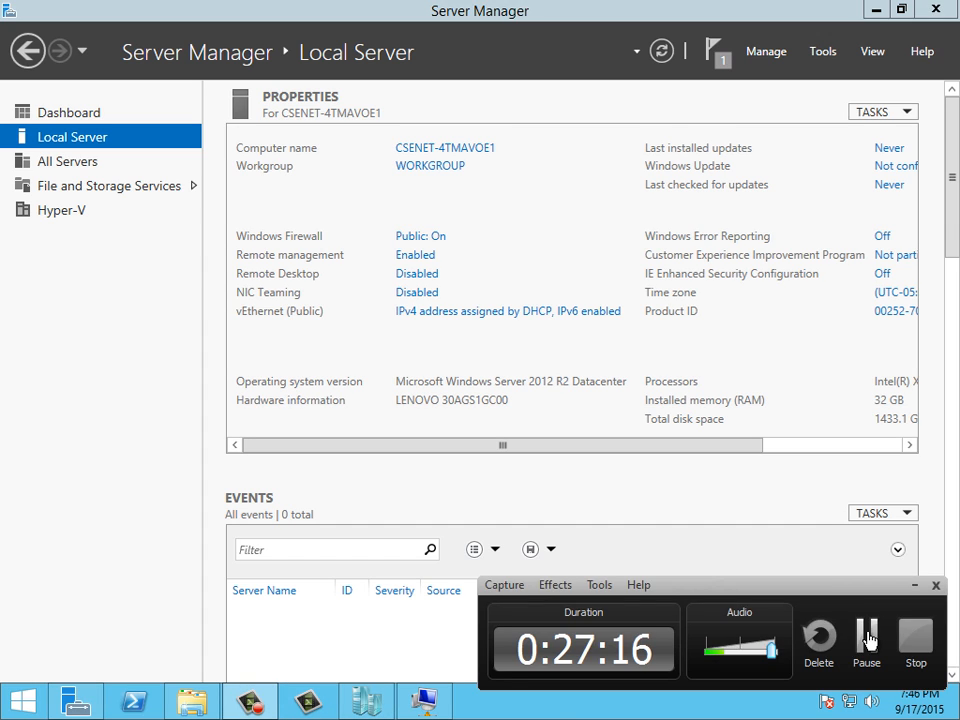
pyautogui.click(866, 636)
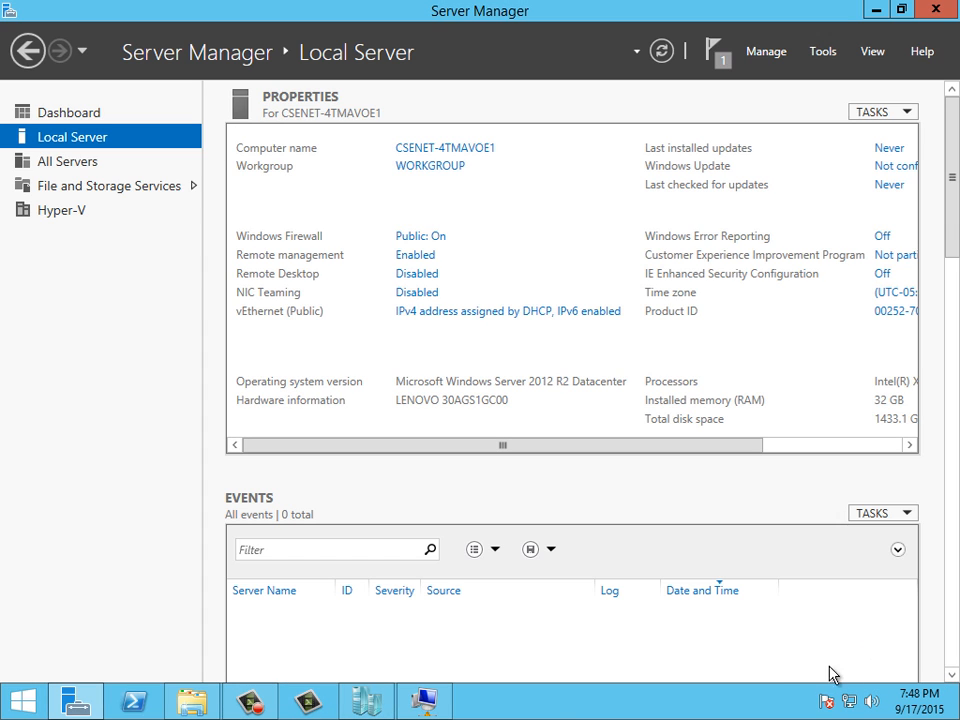
pyautogui.click(426, 701)
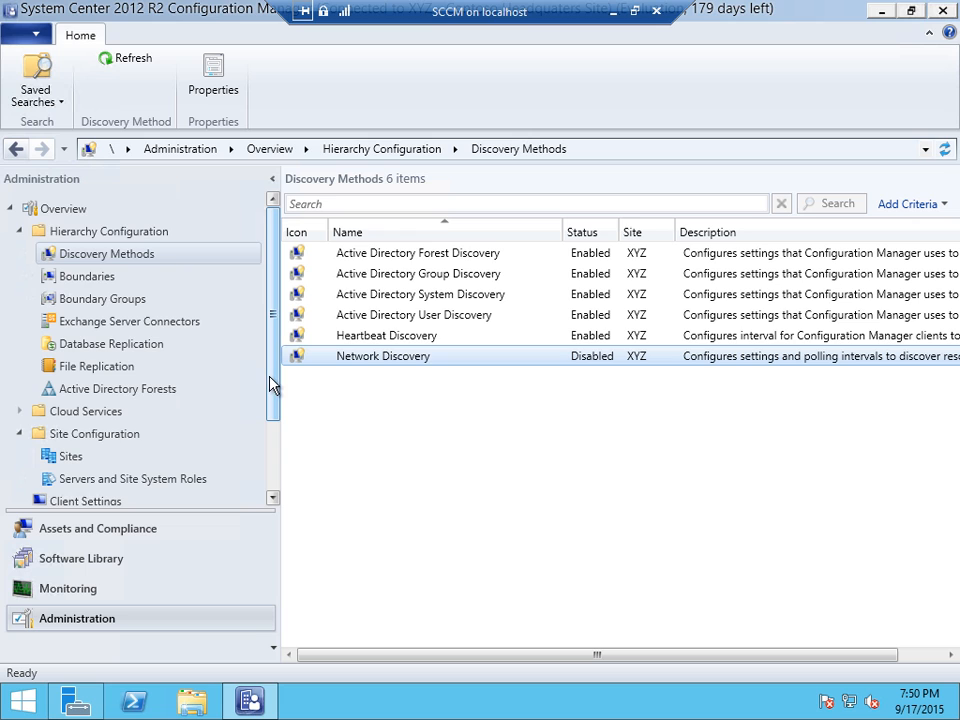
# - Show the Boundaries list with its Default-First-Site-Name site boundary, leaving Create Boundary unused
pyautogui.moveTo(269, 382); pyautogui.dragTo(274, 465)
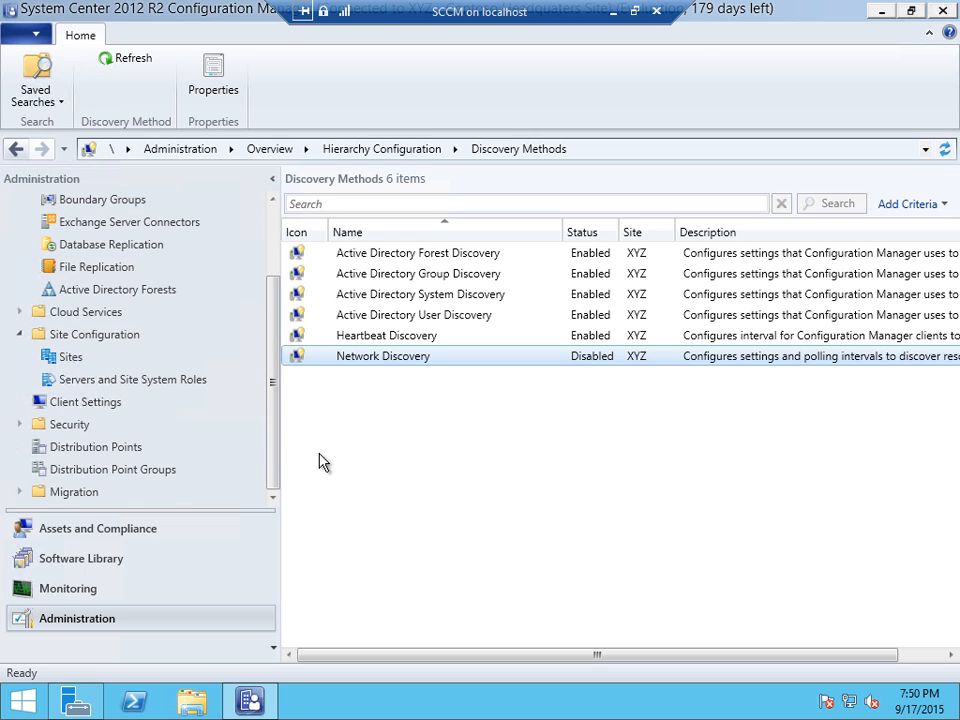
pyautogui.moveTo(270, 427); pyautogui.dragTo(294, 343)
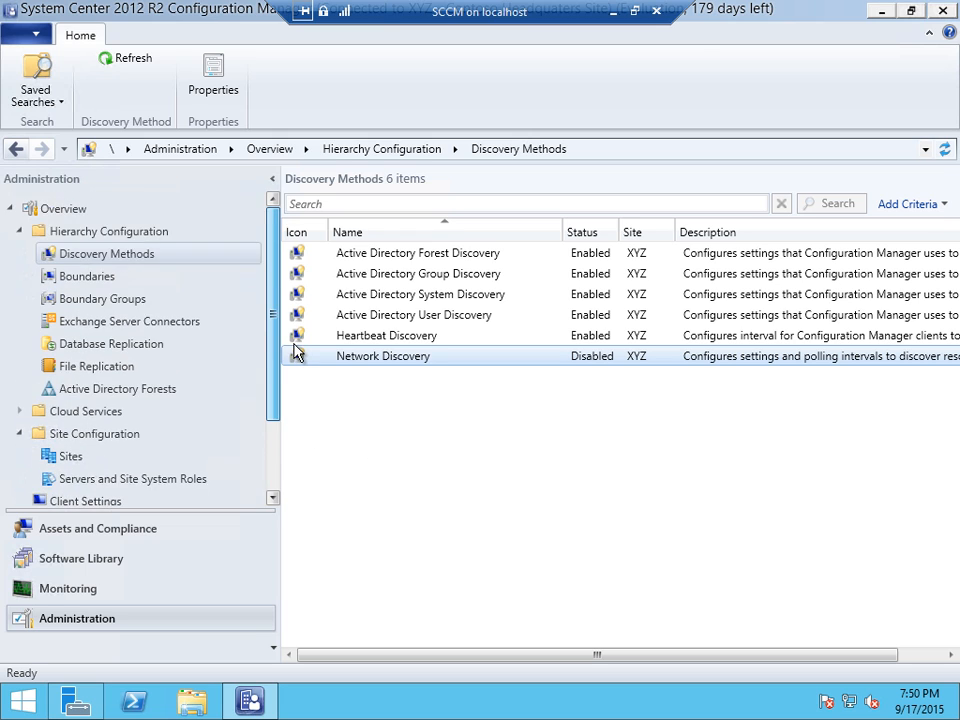
pyautogui.click(294, 339)
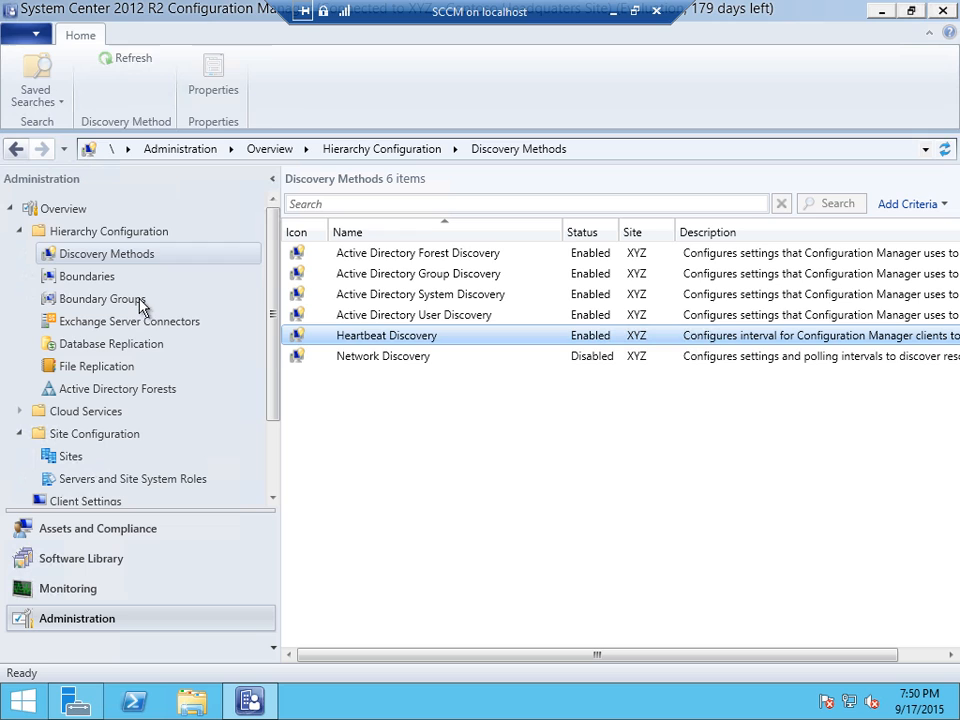
pyautogui.click(94, 276)
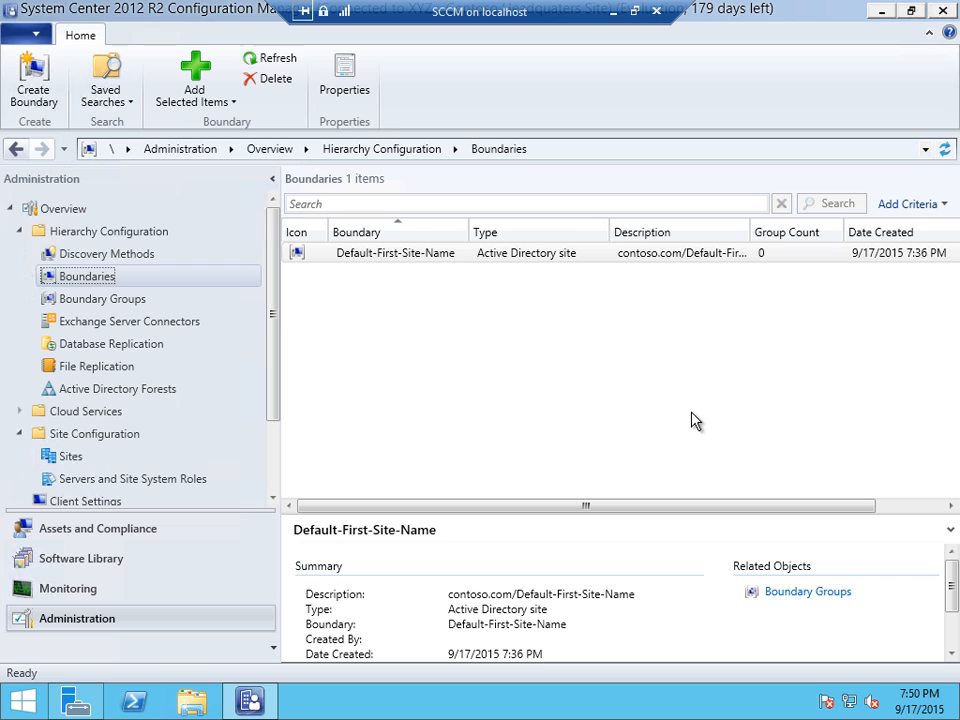
pyautogui.rightClick(502, 348)
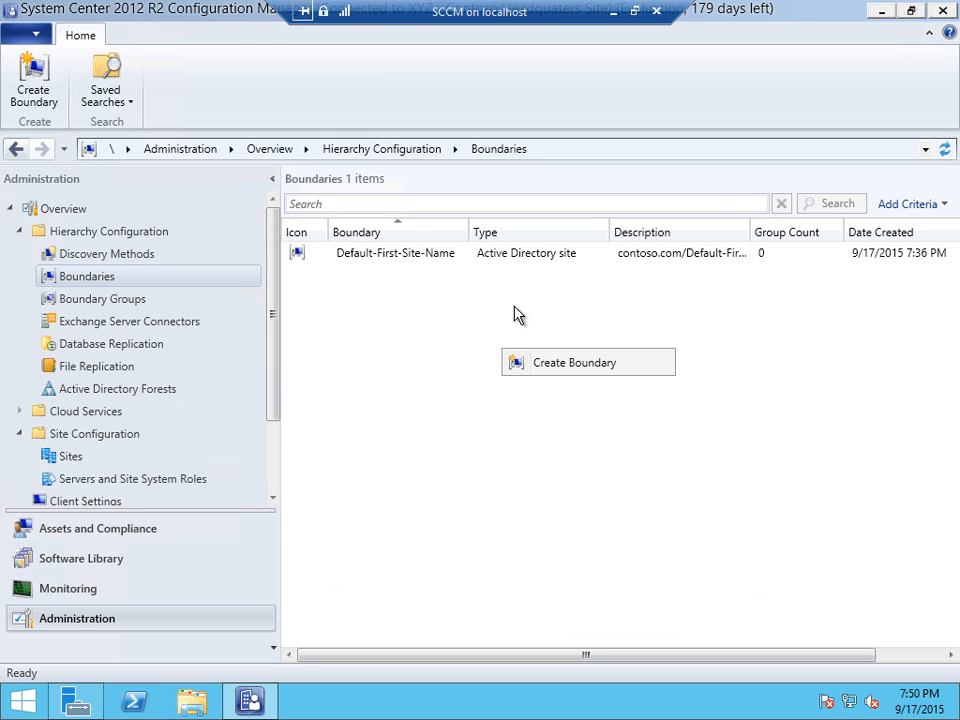
pyautogui.click(514, 306)
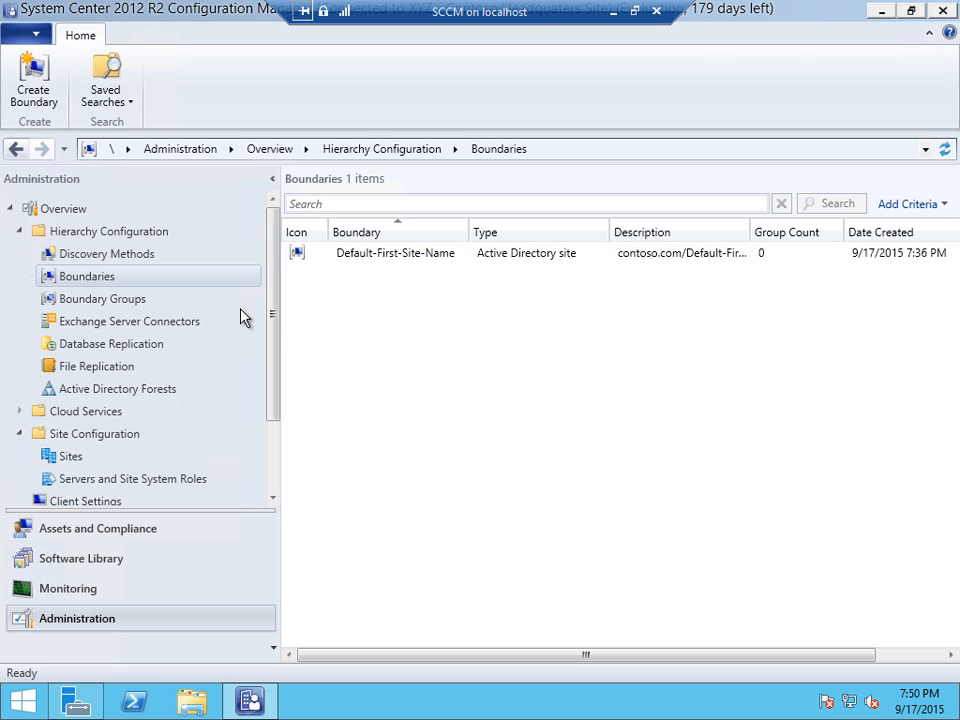
# - Inspect the Active Directory Forest Discovery properties without changes, then return to Boundaries
pyautogui.click(100, 262)
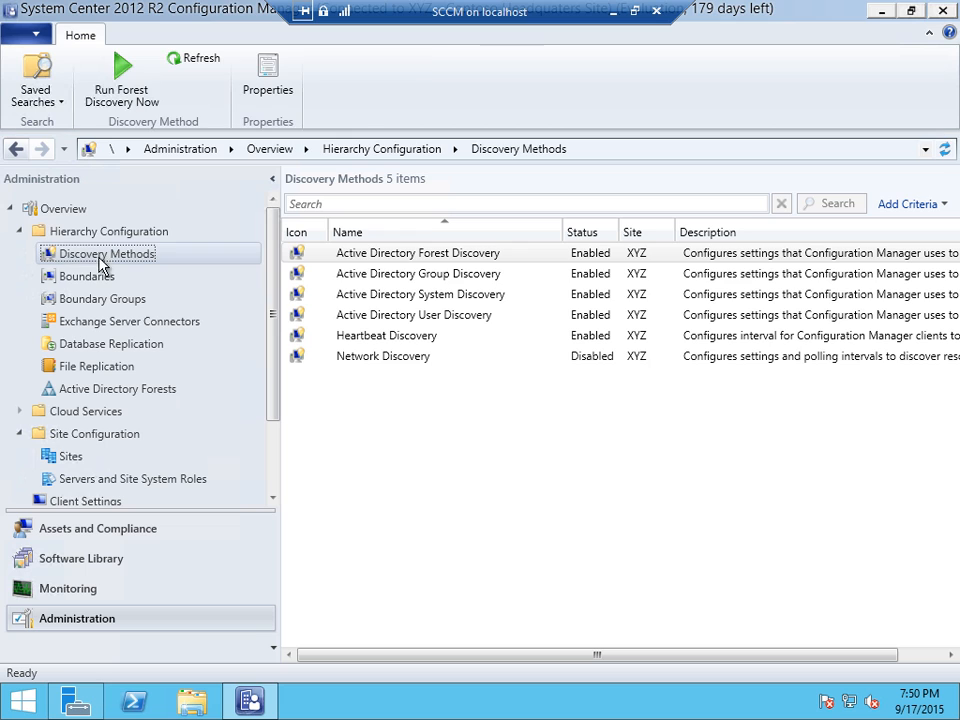
pyautogui.rightClick(465, 259)
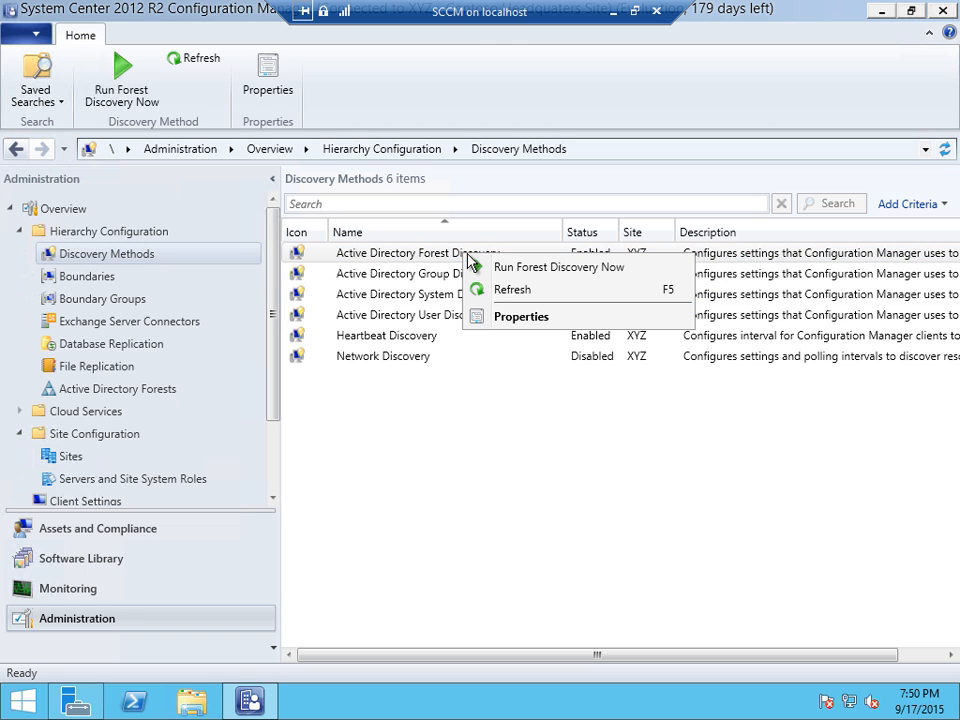
pyautogui.click(522, 317)
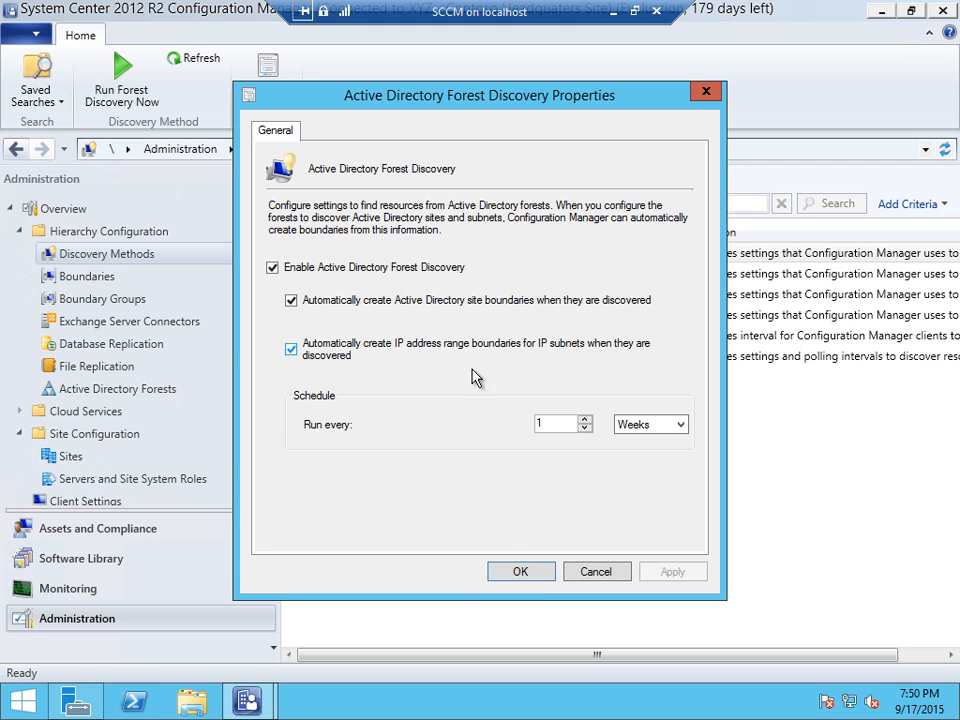
pyautogui.click(520, 572)
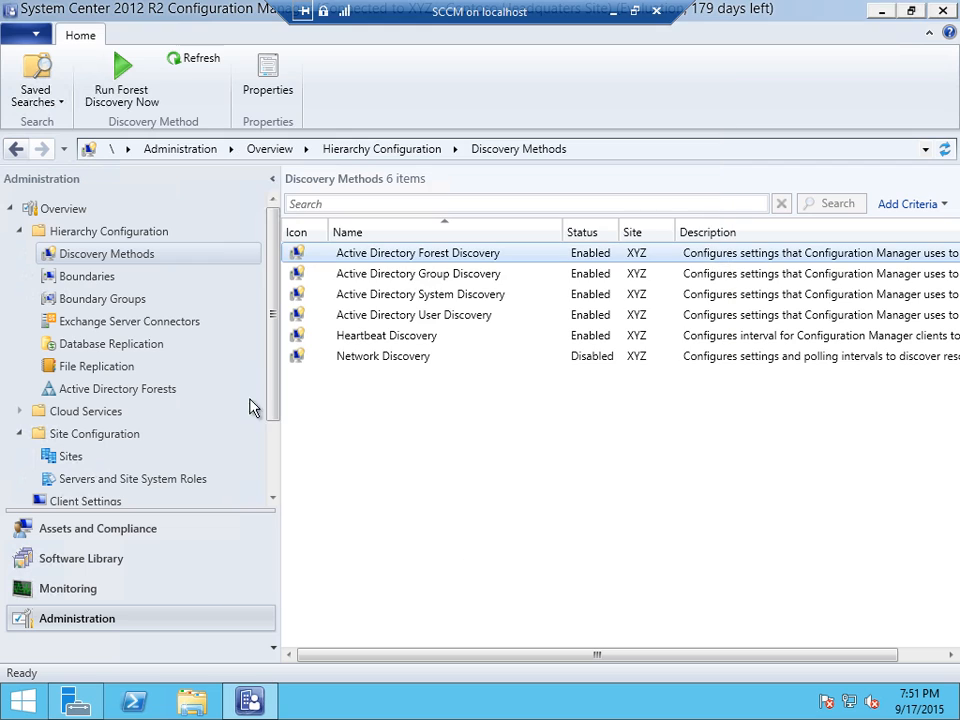
pyautogui.click(100, 278)
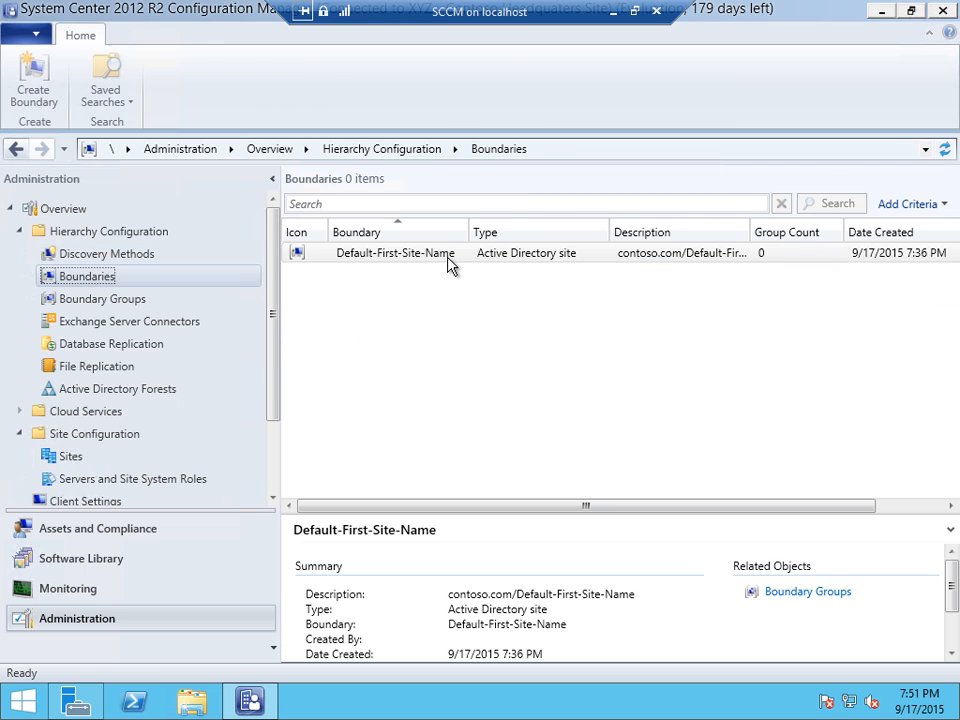
# - Confirm Default-First-Site-Name has no site systems or boundary groups, then show the empty Boundary Groups list
pyautogui.click(449, 258)
pyautogui.rightClick(449, 258)
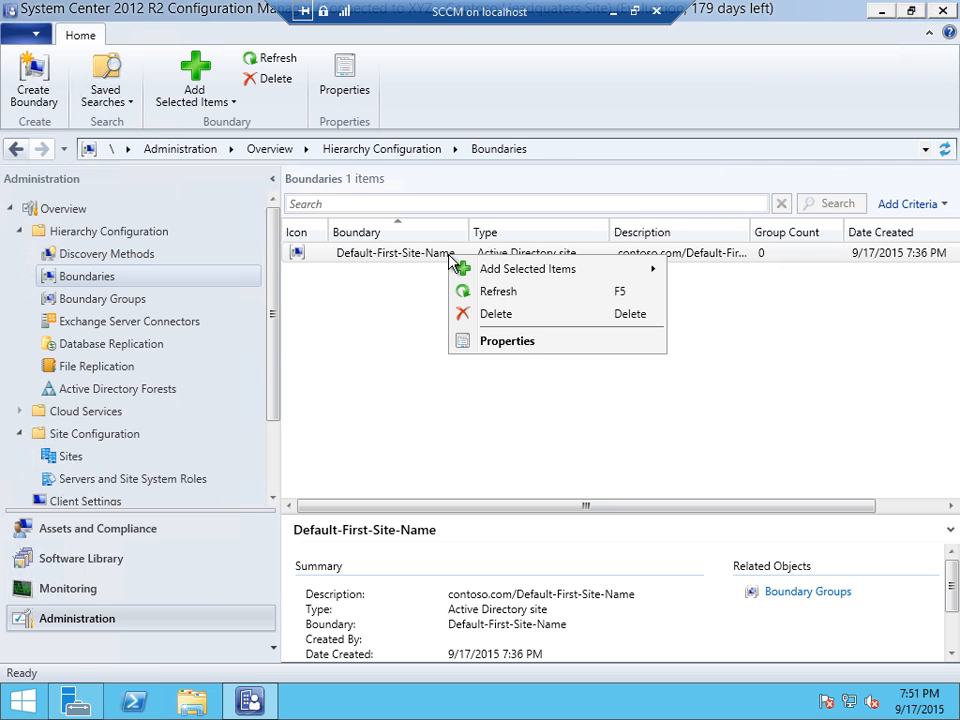
pyautogui.click(516, 344)
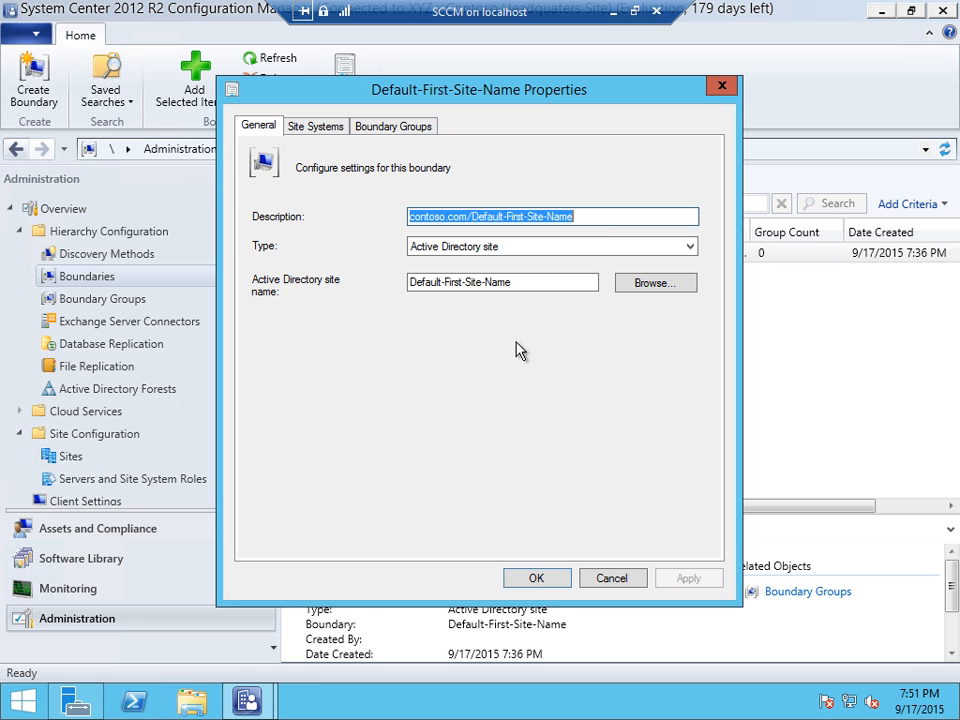
pyautogui.click(313, 127)
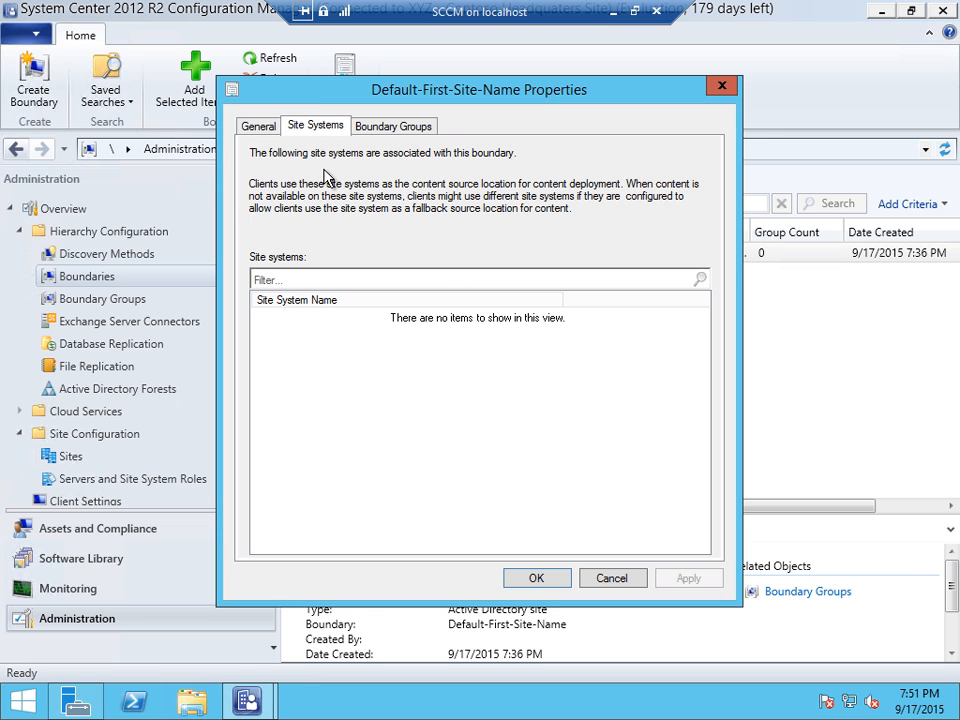
pyautogui.click(257, 128)
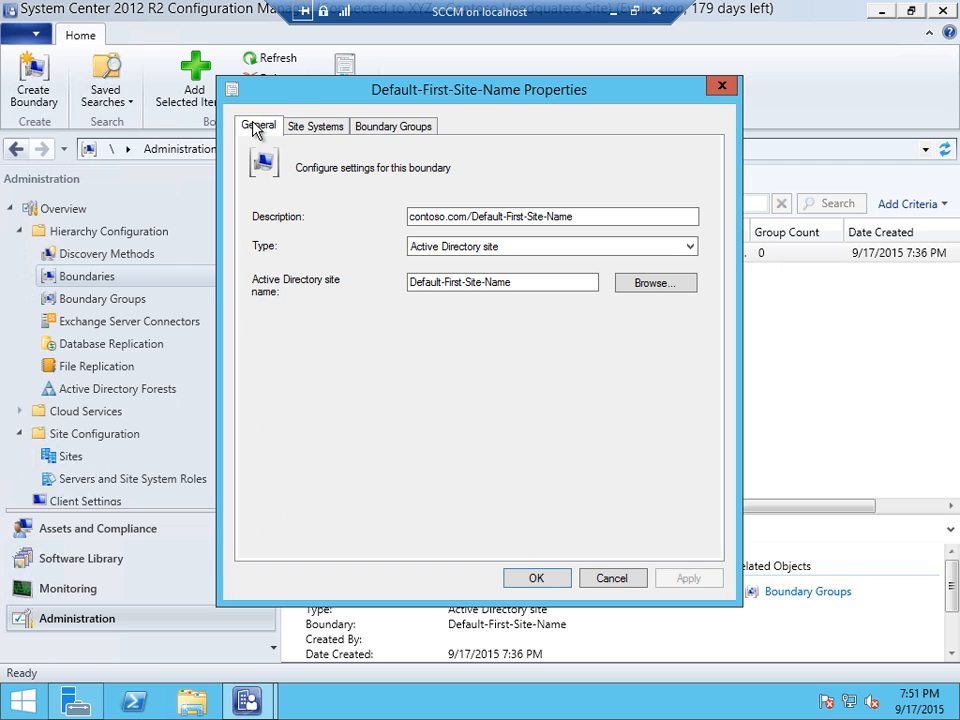
pyautogui.click(336, 127)
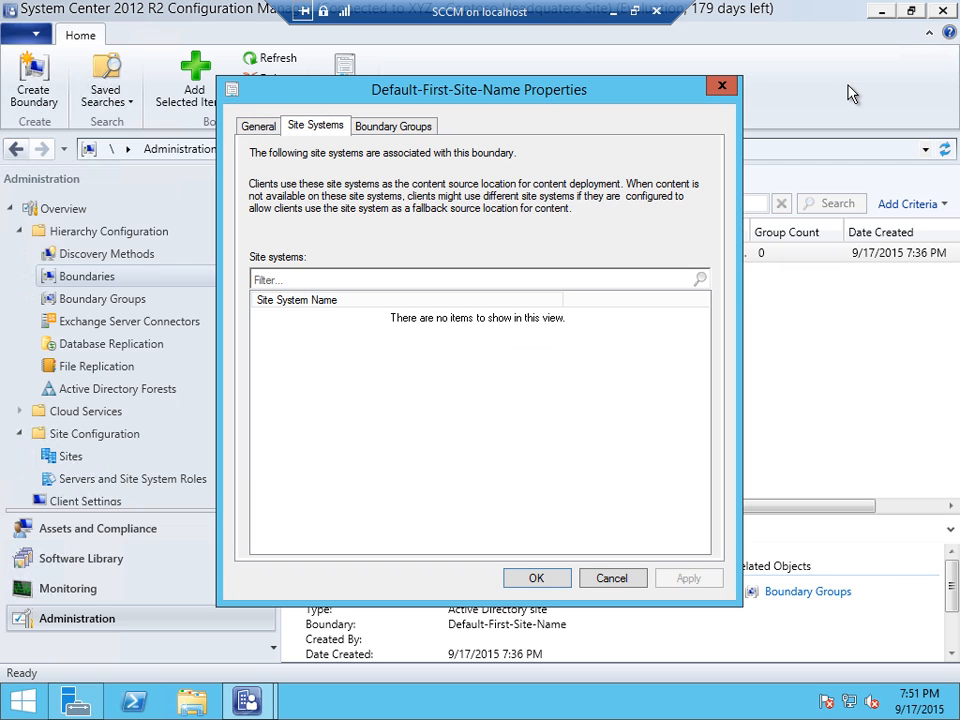
pyautogui.click(641, 283)
pyautogui.click(388, 130)
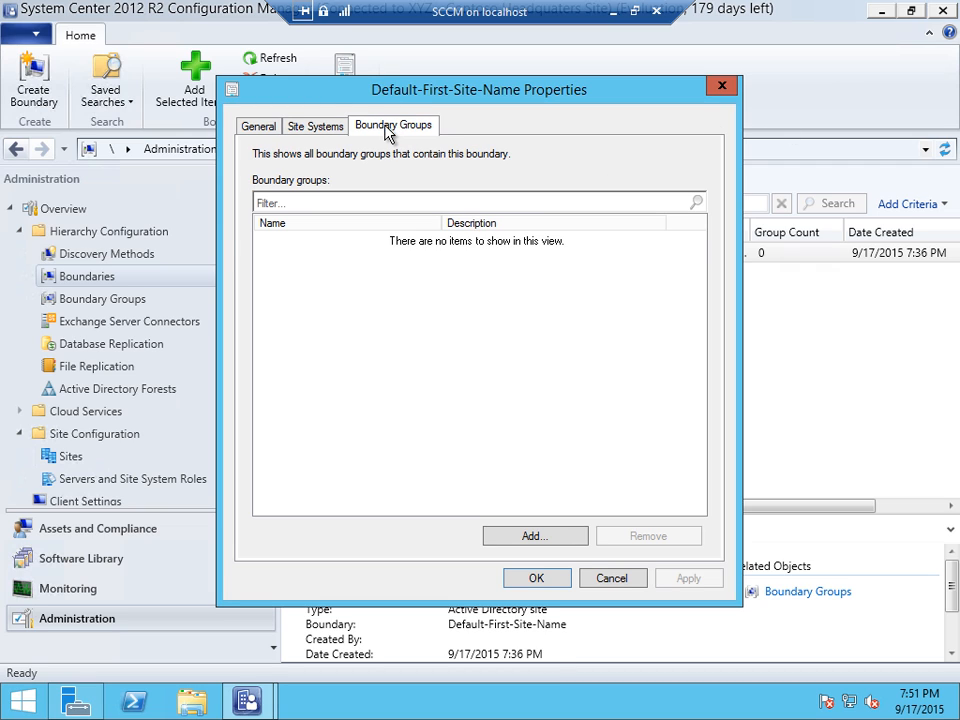
pyautogui.click(318, 127)
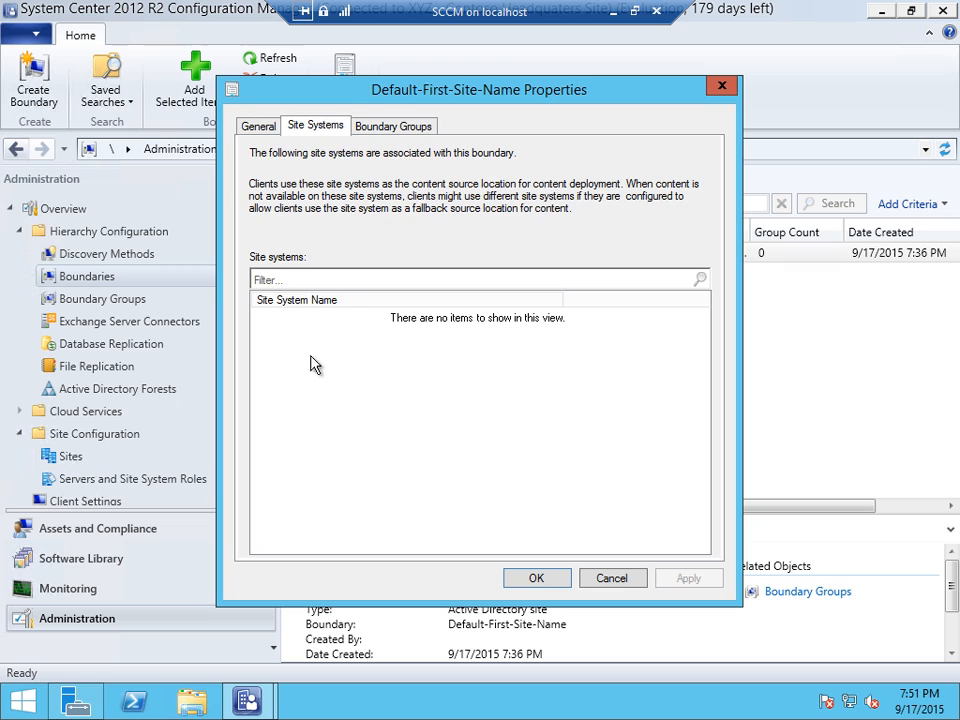
pyautogui.click(536, 578)
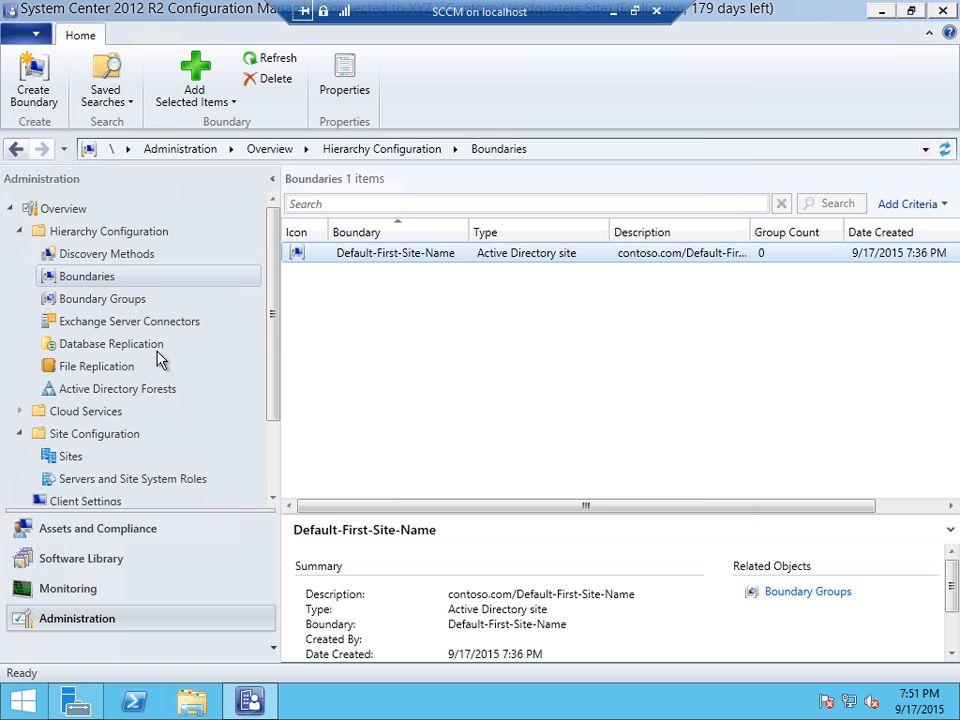
pyautogui.click(116, 304)
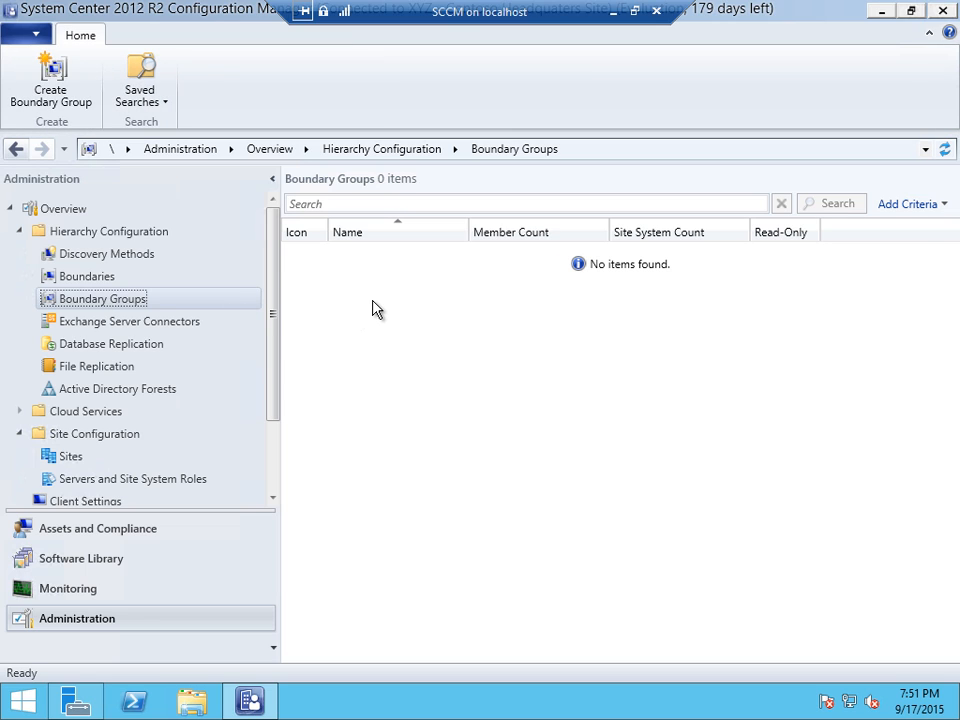
# - Start a new boundary group named 'Boundary Group'
pyautogui.rightClick(373, 303)
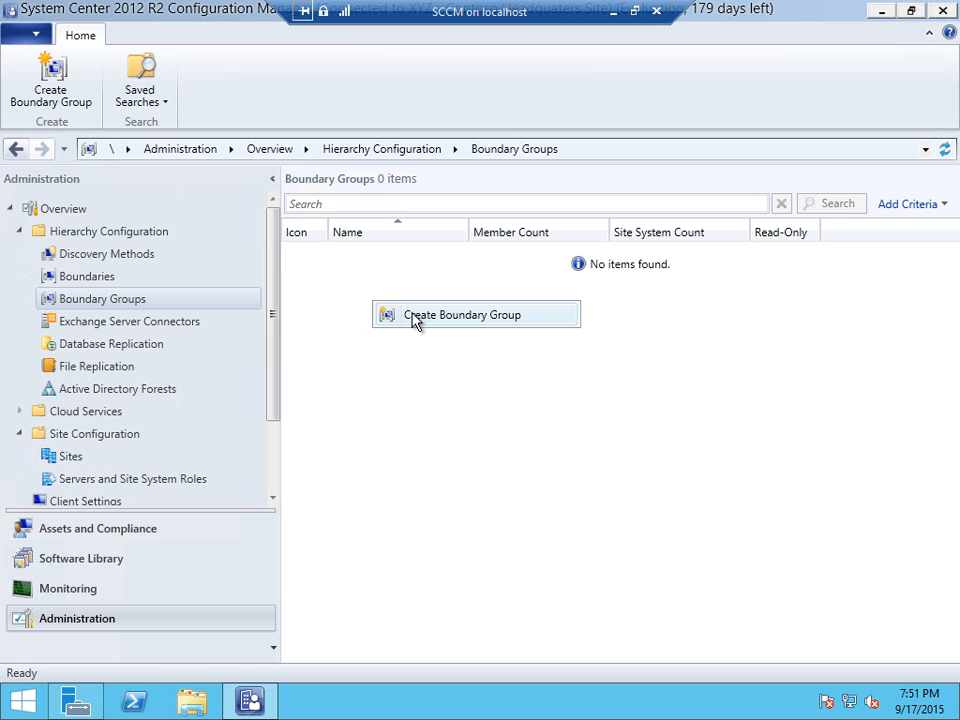
pyautogui.click(415, 318)
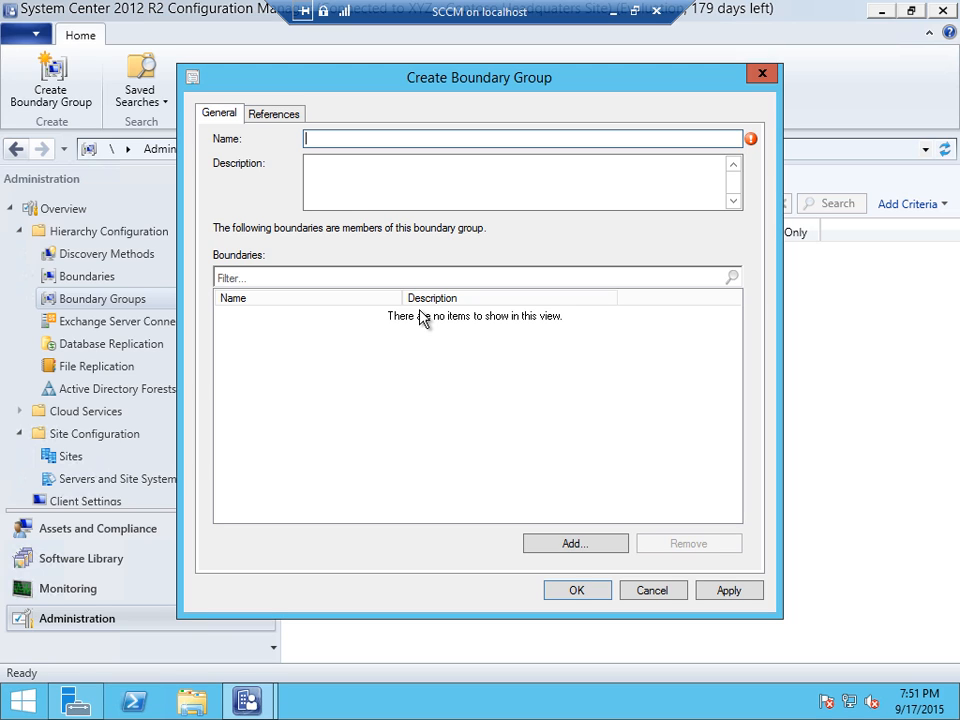
pyautogui.write('Boundary Group')
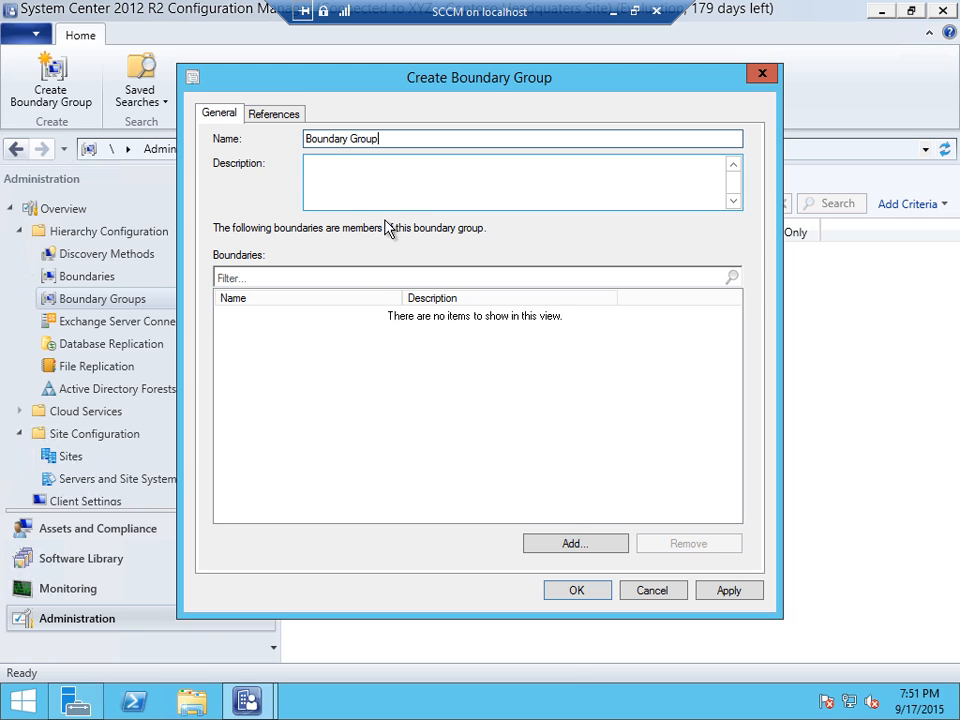
# - Add Default-First-Site-Name as the group's member boundary
pyautogui.click(607, 550)
pyautogui.click(340, 277)
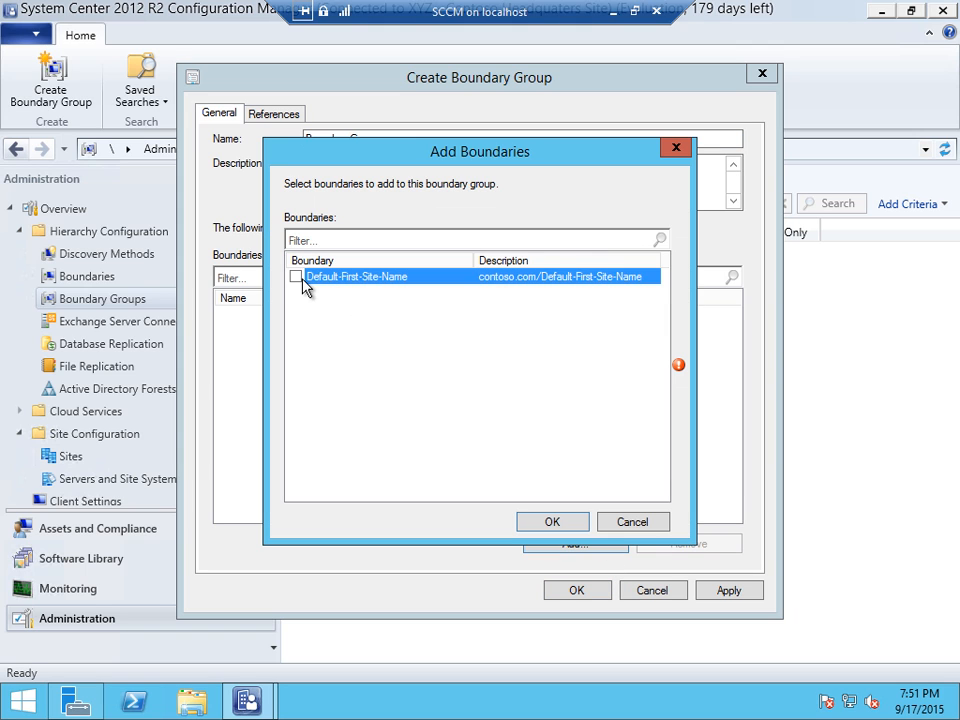
pyautogui.click(296, 278)
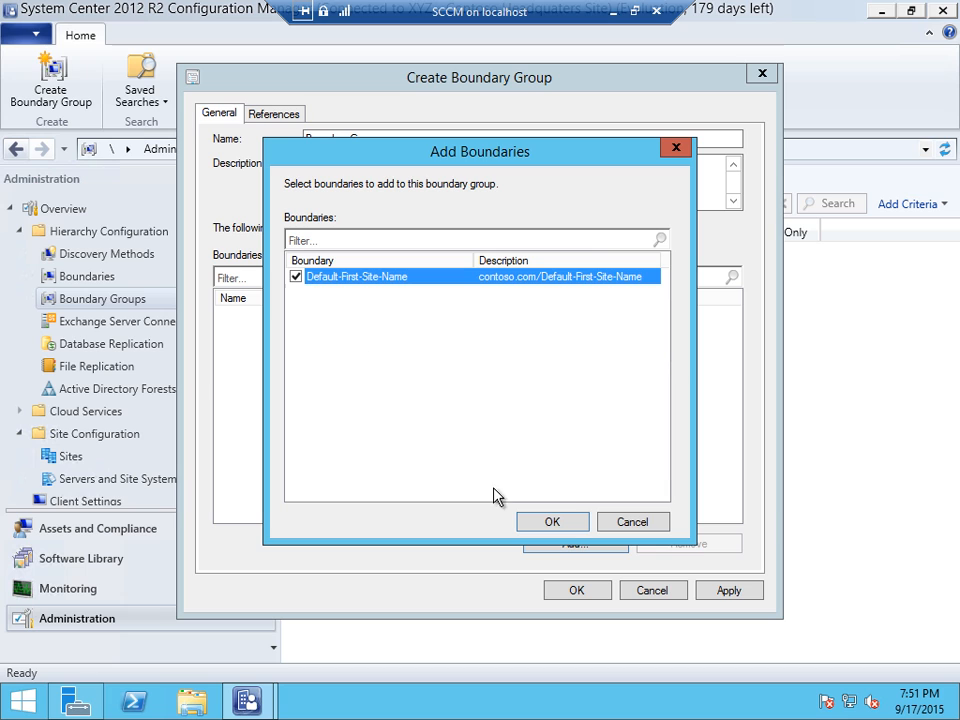
pyautogui.click(553, 522)
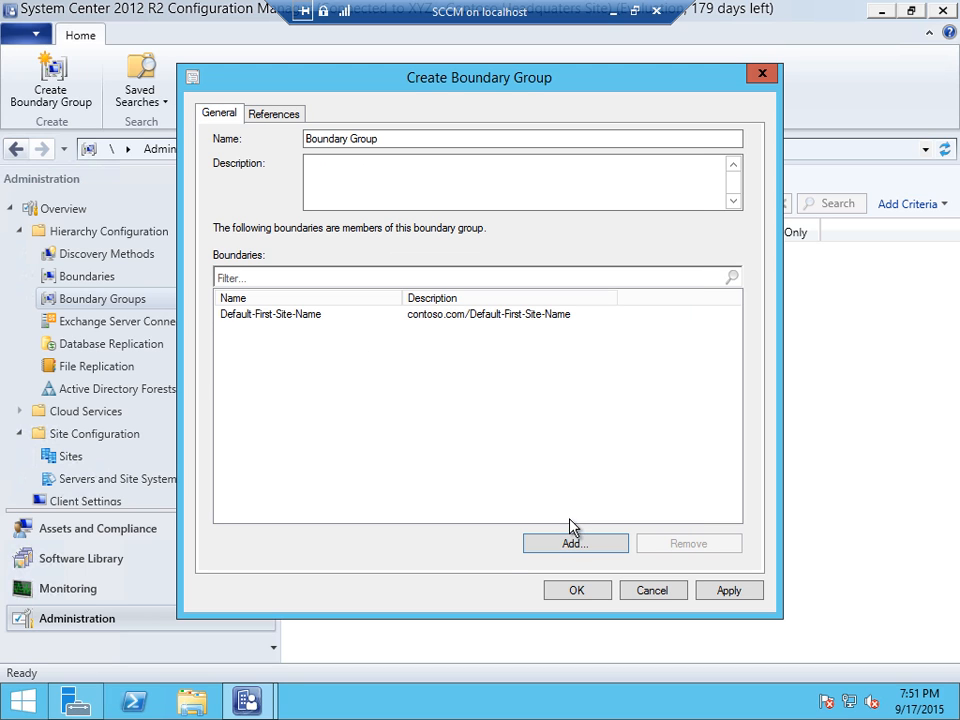
# - Use the group for site assignment to XYZ-Contoso Headquaters Site
pyautogui.click(273, 116)
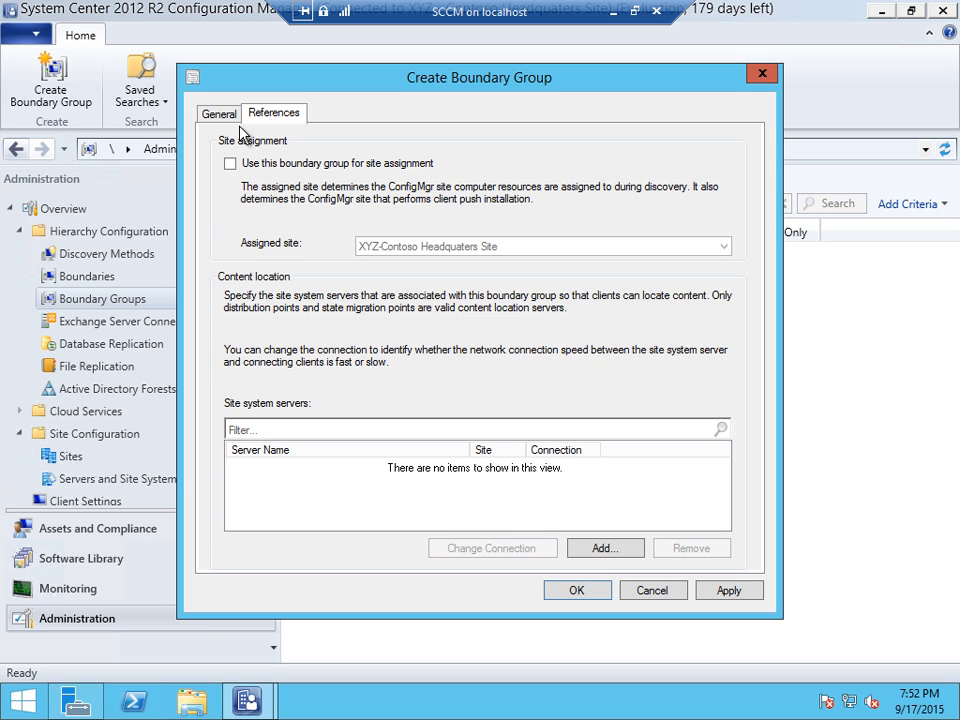
pyautogui.click(231, 163)
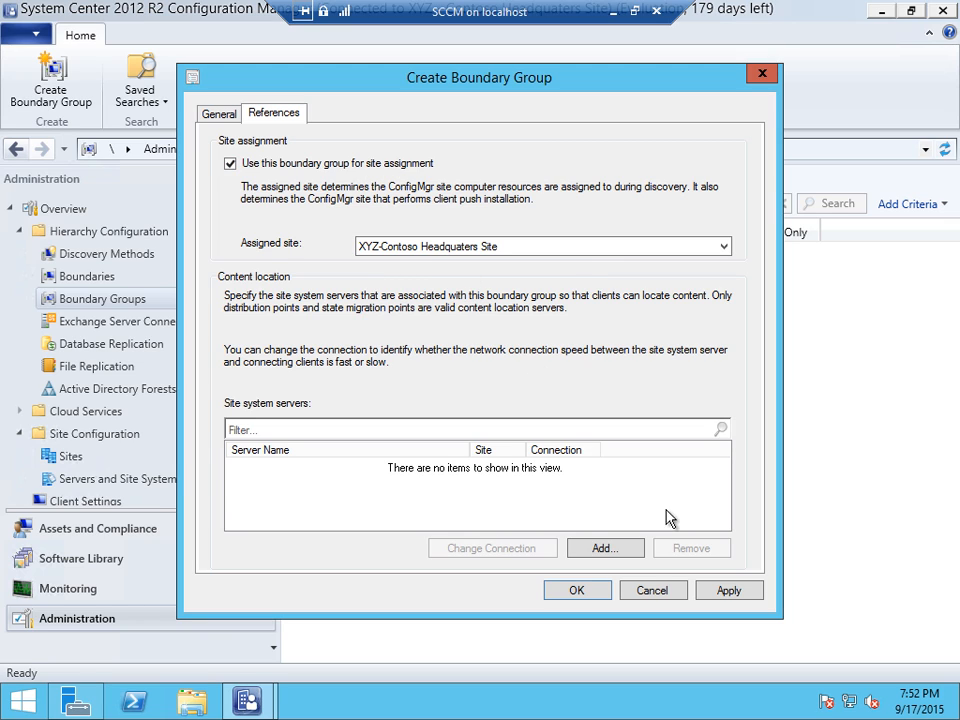
pyautogui.click(626, 430)
# - Add cs01-vm3.contoso.com as the group's content server and save the boundary group
pyautogui.click(600, 548)
pyautogui.click(600, 549)
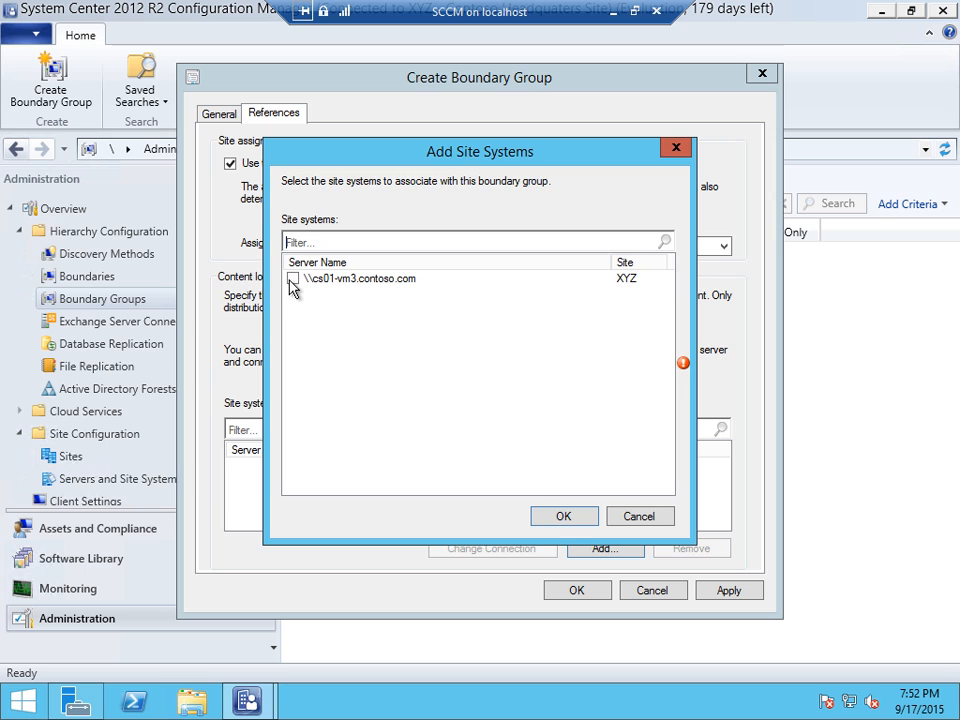
pyautogui.click(292, 279)
pyautogui.click(564, 520)
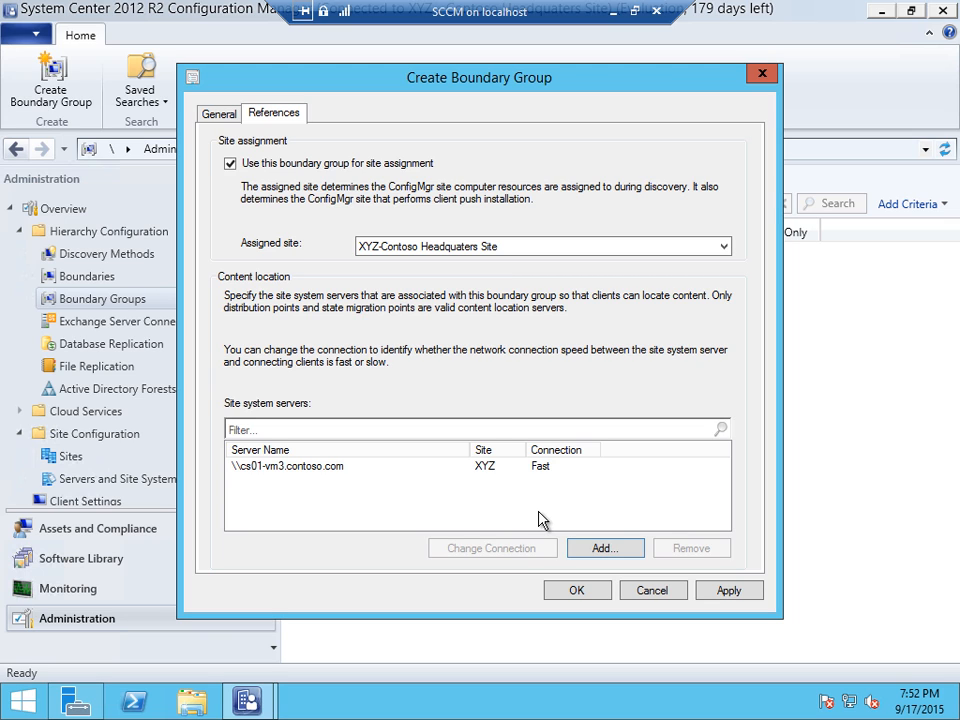
pyautogui.click(210, 114)
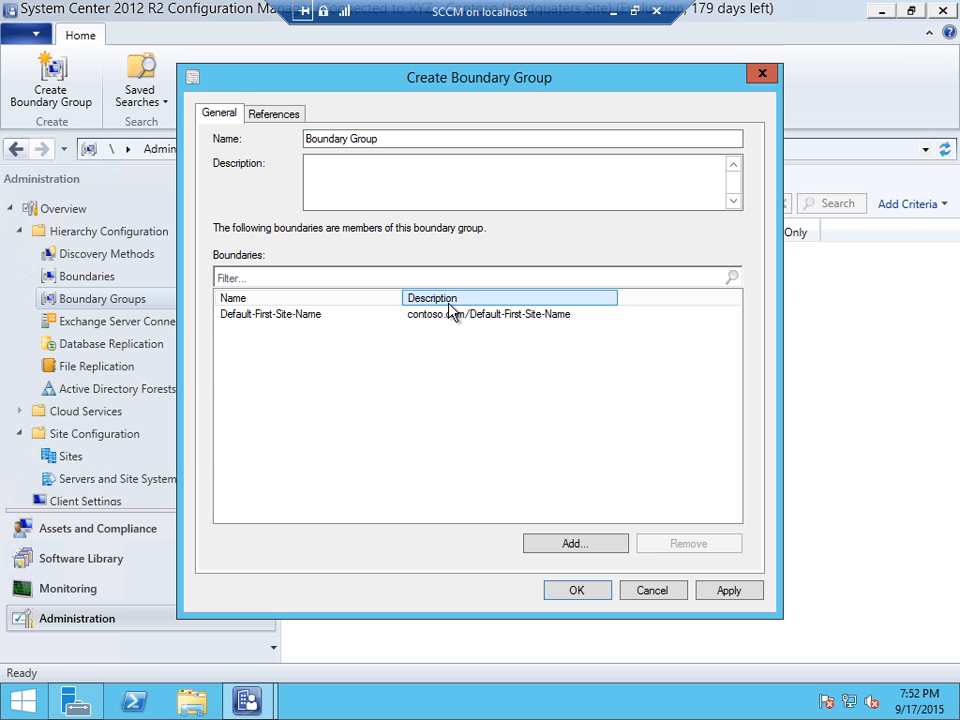
pyautogui.click(284, 117)
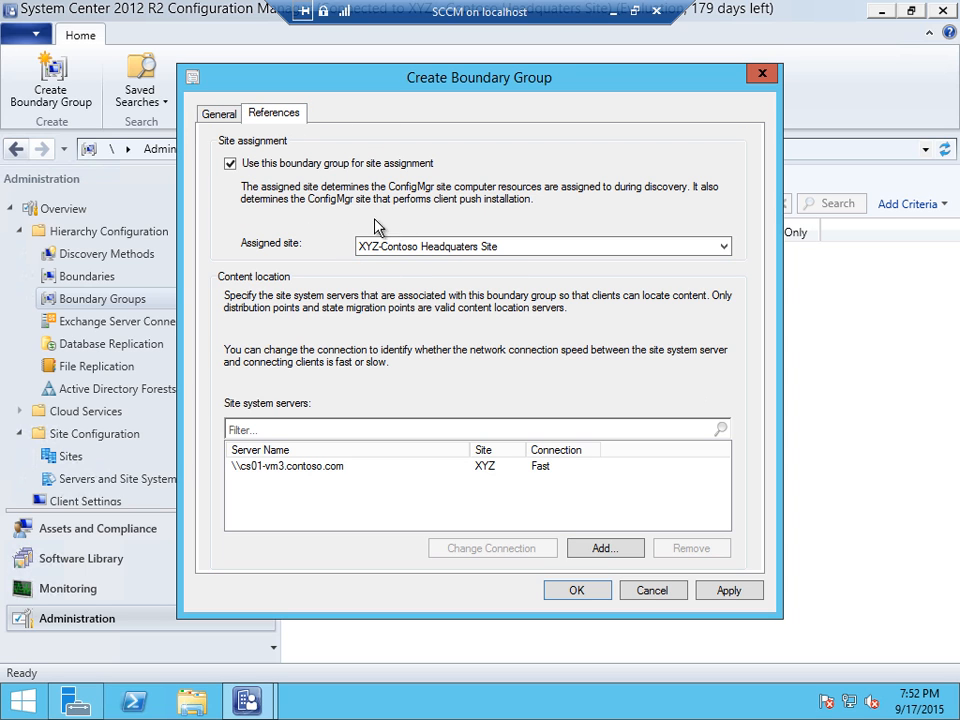
pyautogui.click(249, 467)
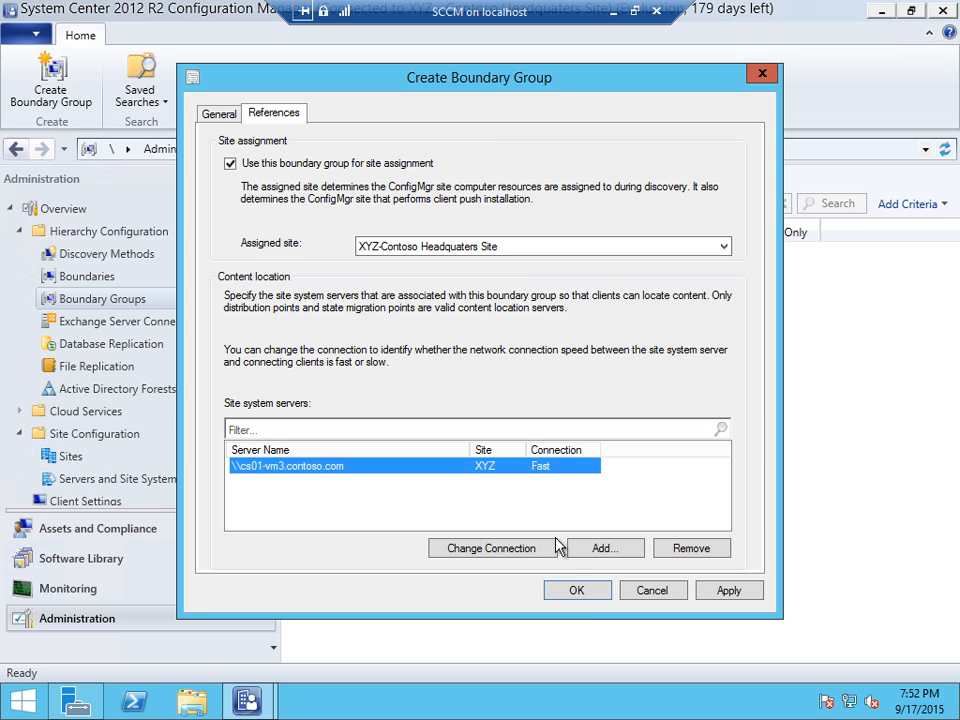
pyautogui.click(578, 594)
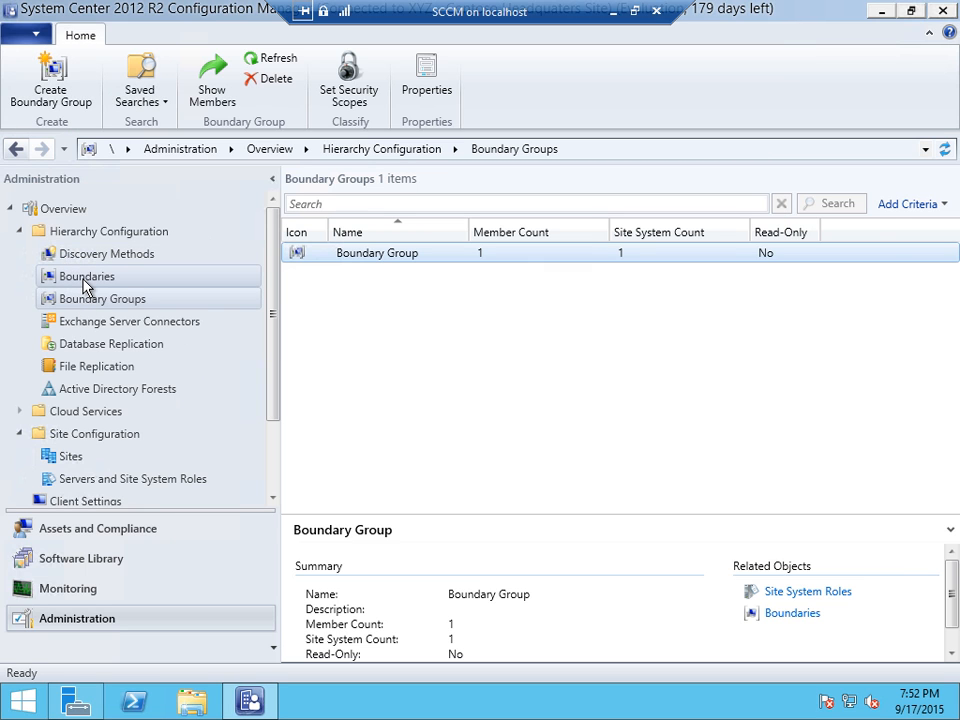
# - Verify Default-First-Site-Name now links to cs01-vm3.contoso.com and Boundary Group, then bring up Create Boundary
pyautogui.click(84, 282)
pyautogui.rightClick(88, 284)
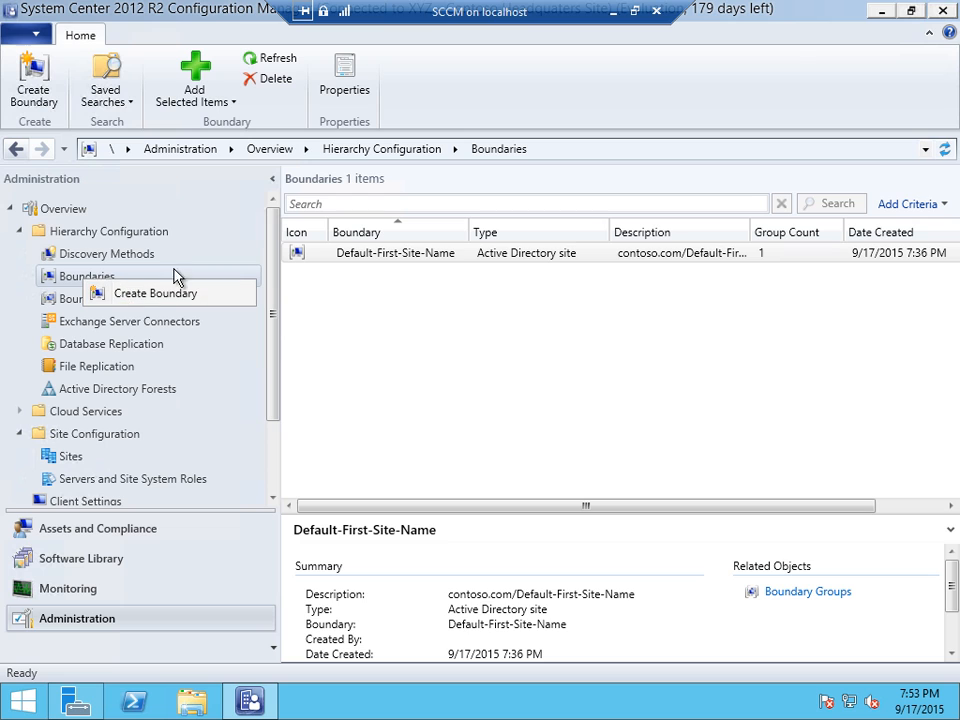
pyautogui.rightClick(336, 255)
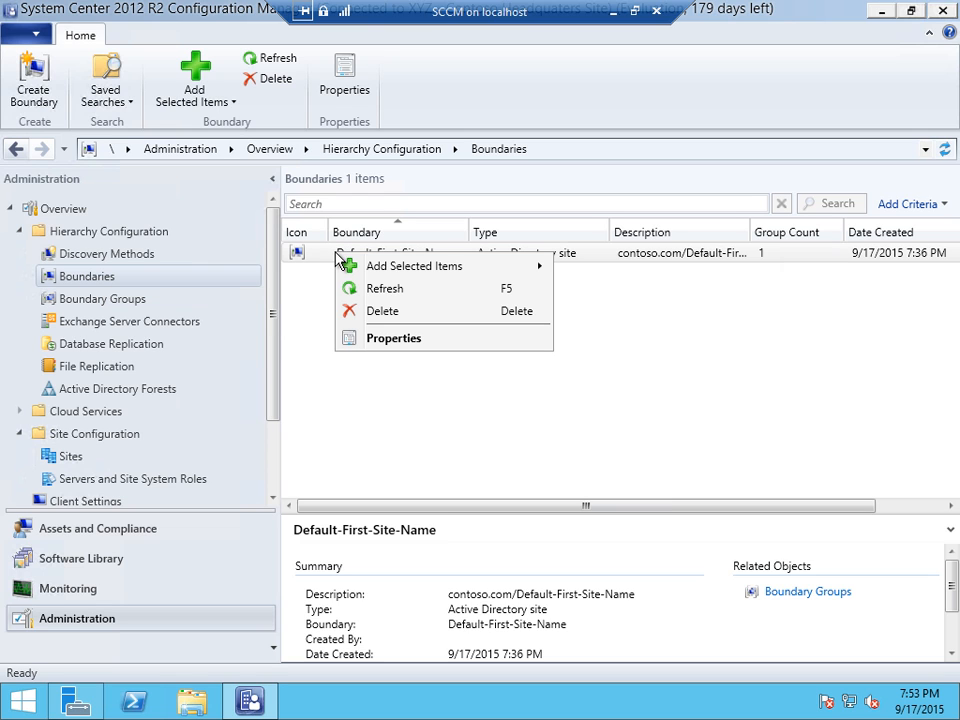
pyautogui.click(395, 339)
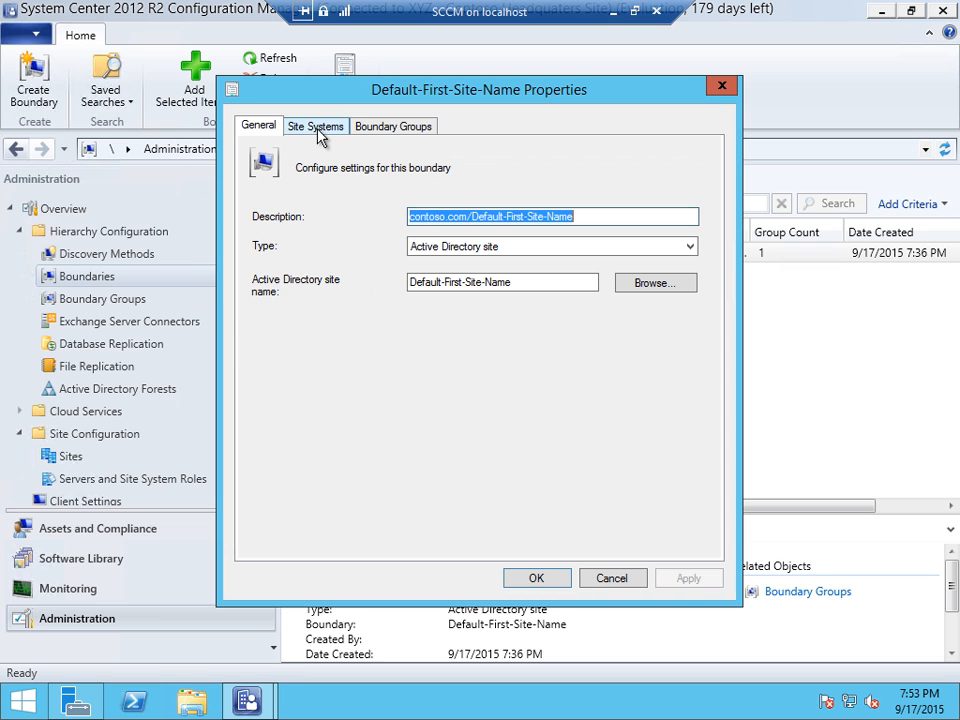
pyautogui.click(316, 127)
pyautogui.click(332, 318)
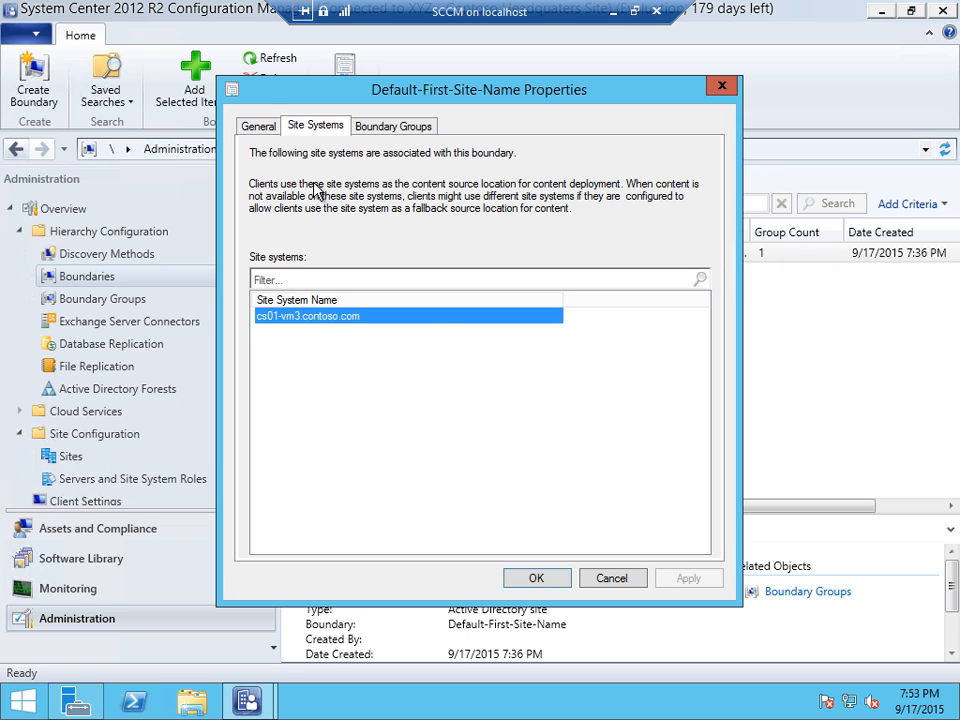
pyautogui.click(418, 127)
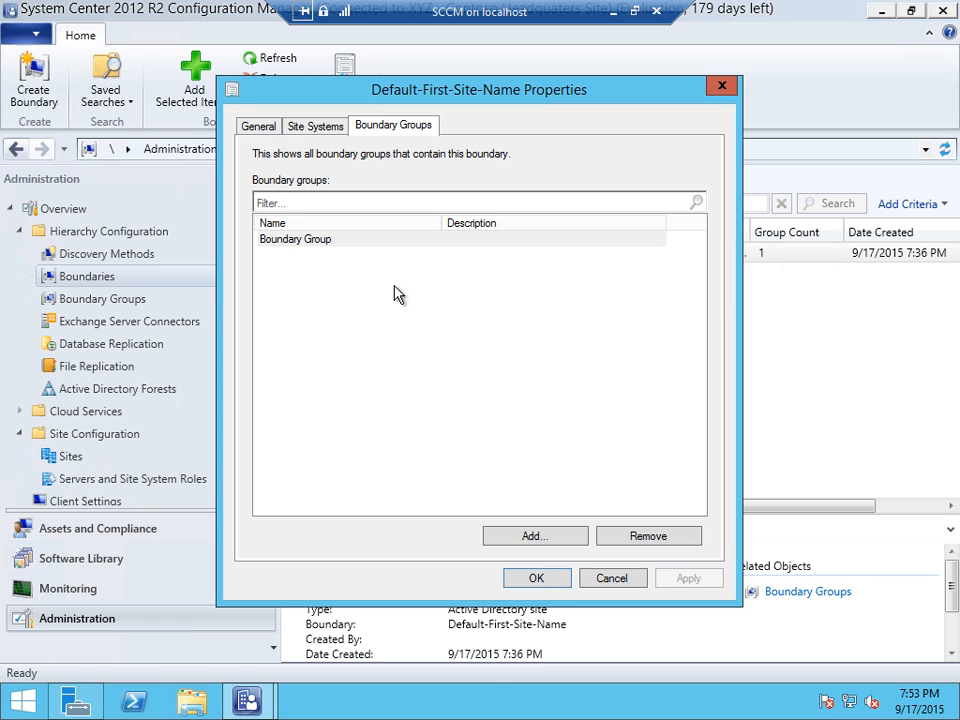
pyautogui.click(546, 580)
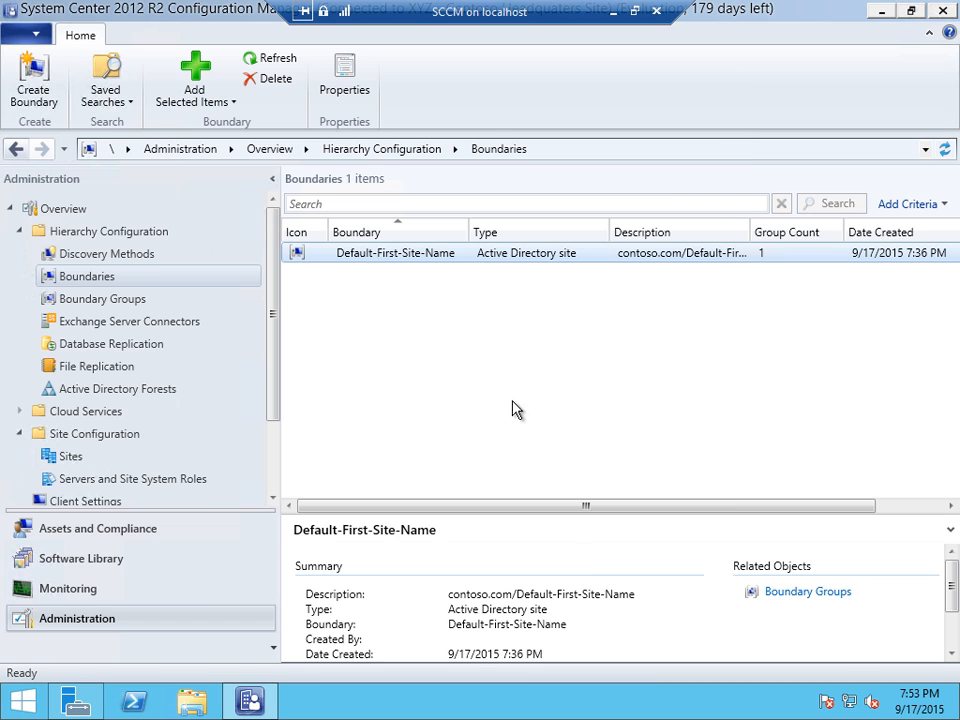
pyautogui.rightClick(479, 314)
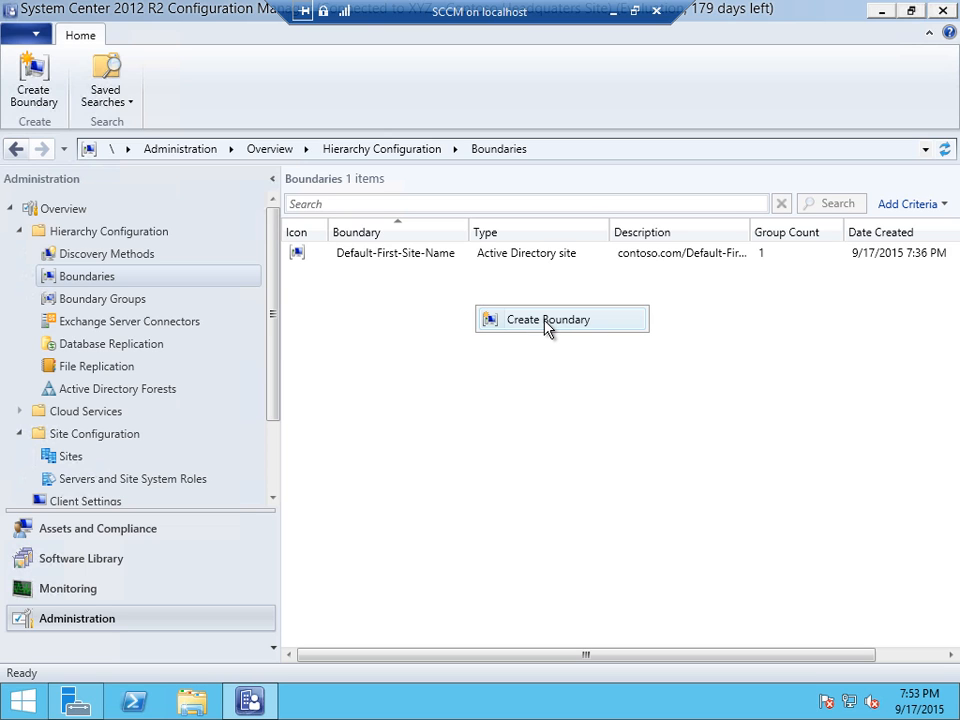
# - Start a new IP subnet boundary described '172.16.0.0/16'
pyautogui.click(545, 322)
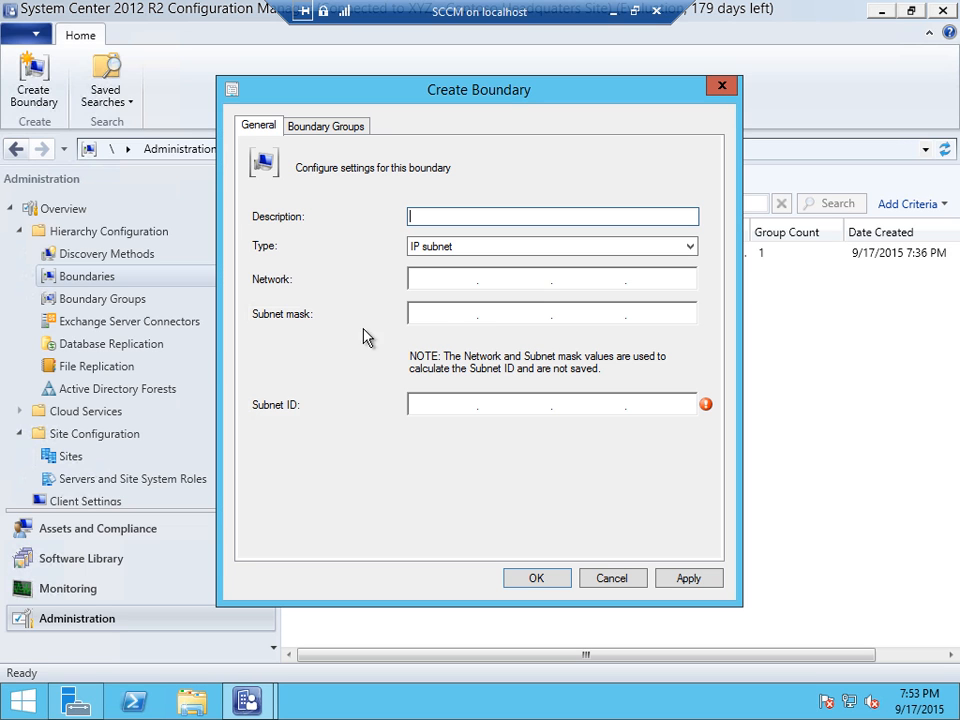
pyautogui.click(689, 248)
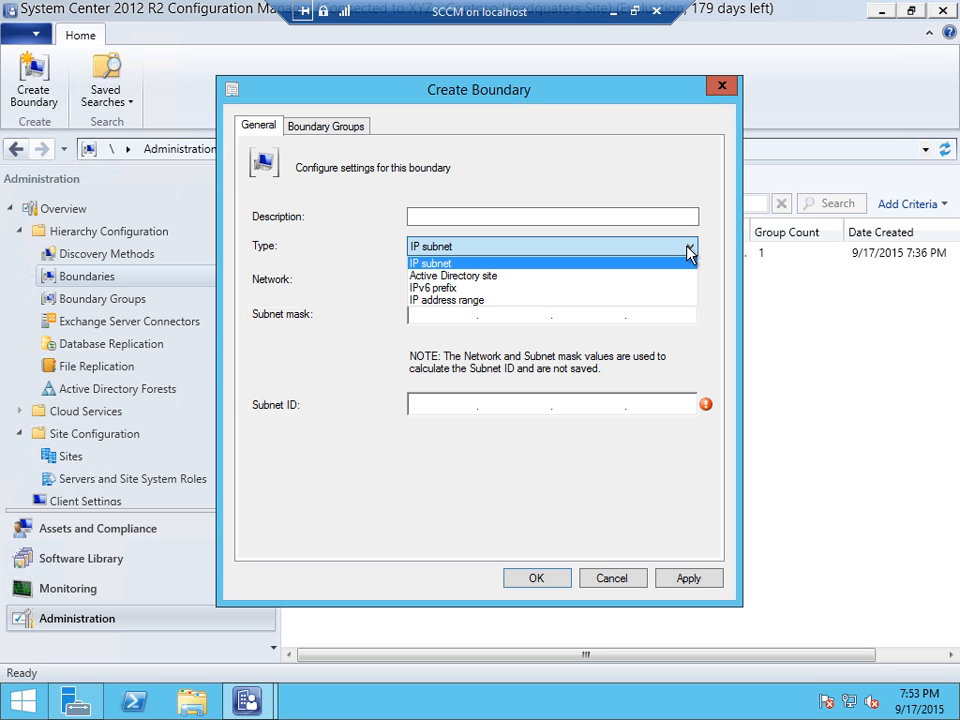
pyautogui.click(450, 264)
pyautogui.click(463, 216)
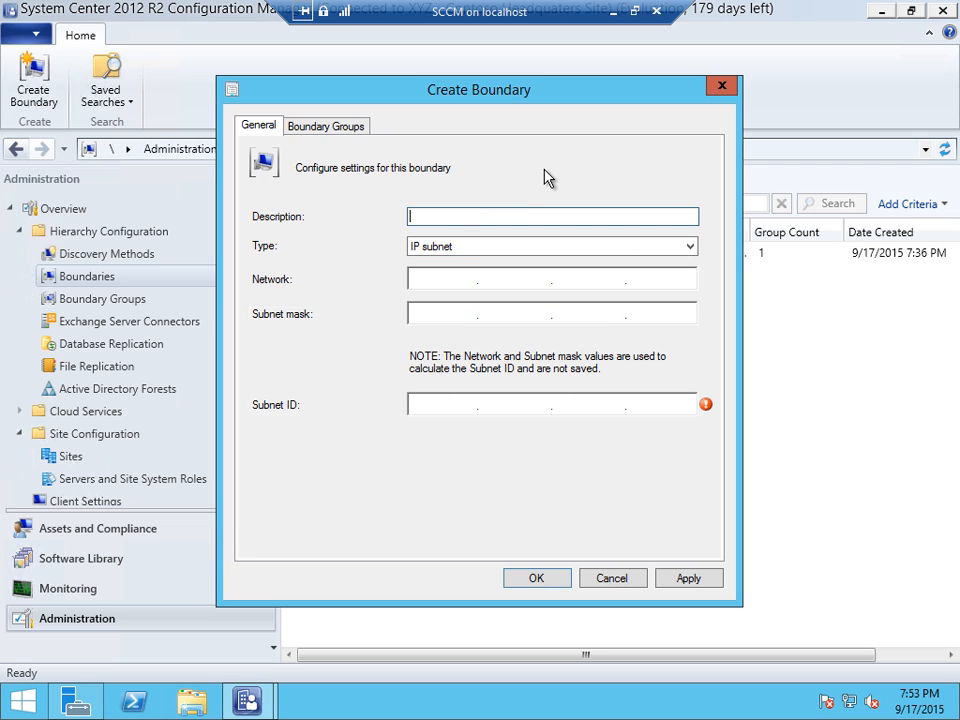
pyautogui.write('172.16.0.0/16')
# - Enter network 172.16.0.0 with subnet mask 255.255.0.0 and create the boundary
pyautogui.click(441, 278)
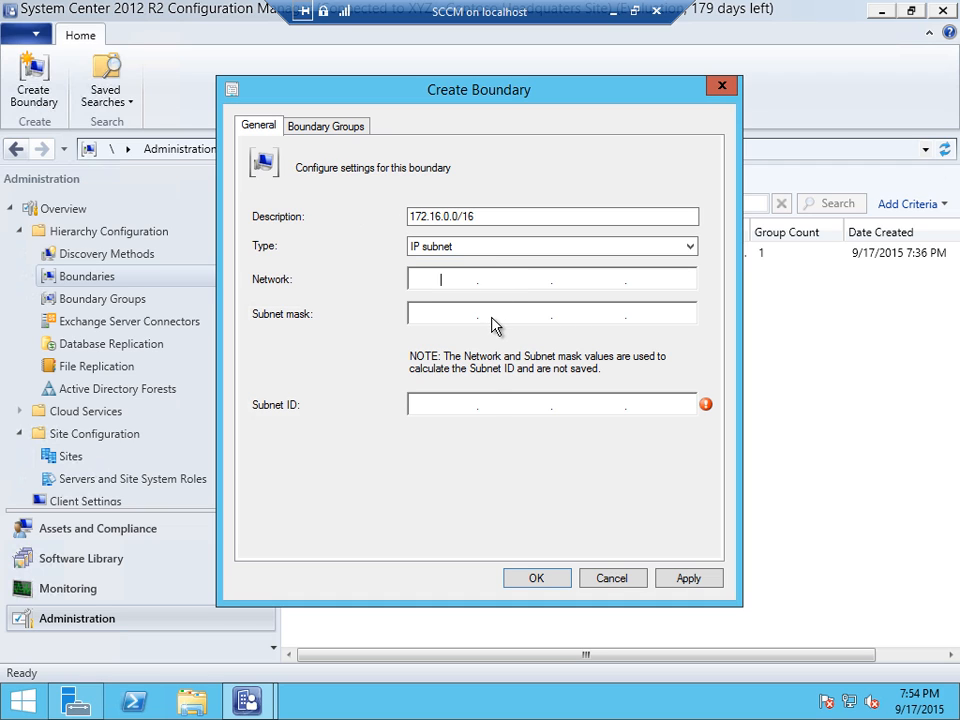
pyautogui.click(467, 405)
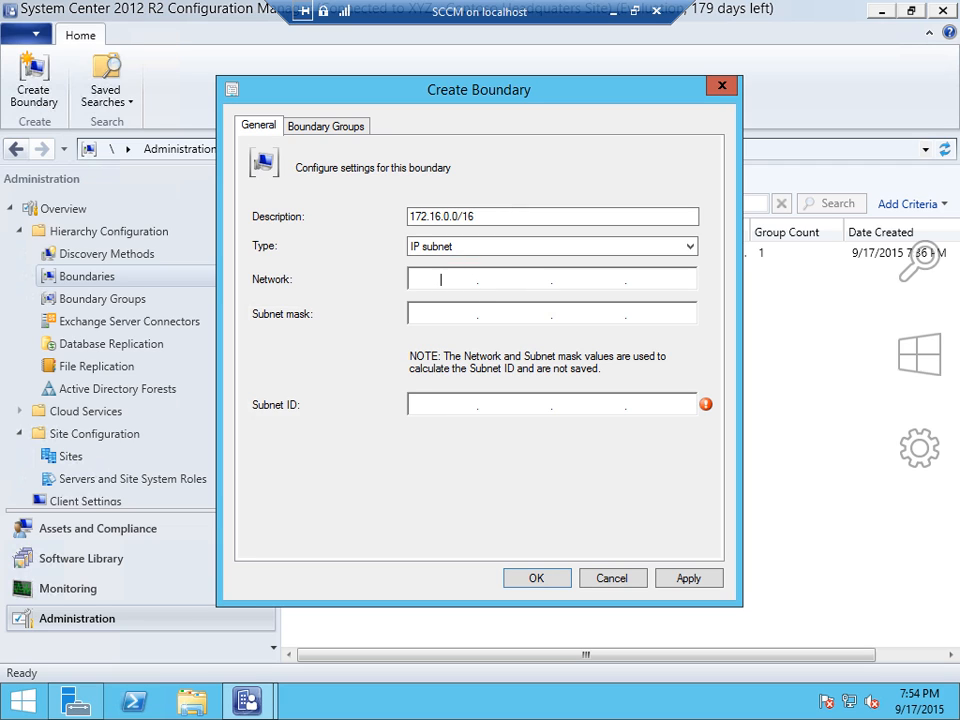
pyautogui.write('172.16.0.0')
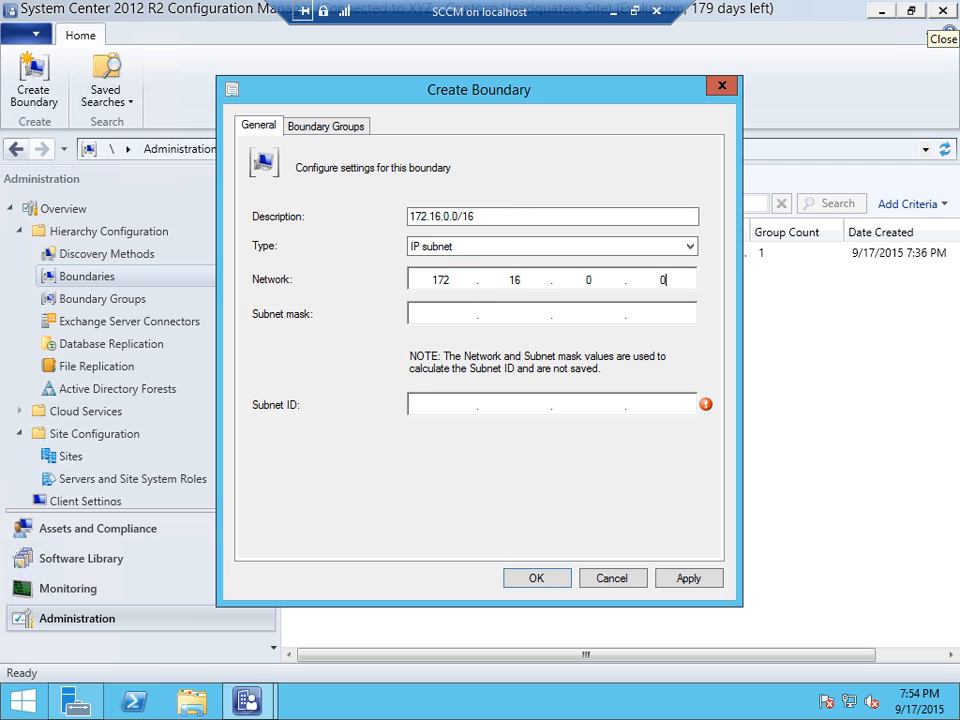
pyautogui.press('Tab')
pyautogui.write('255.255.0.0')
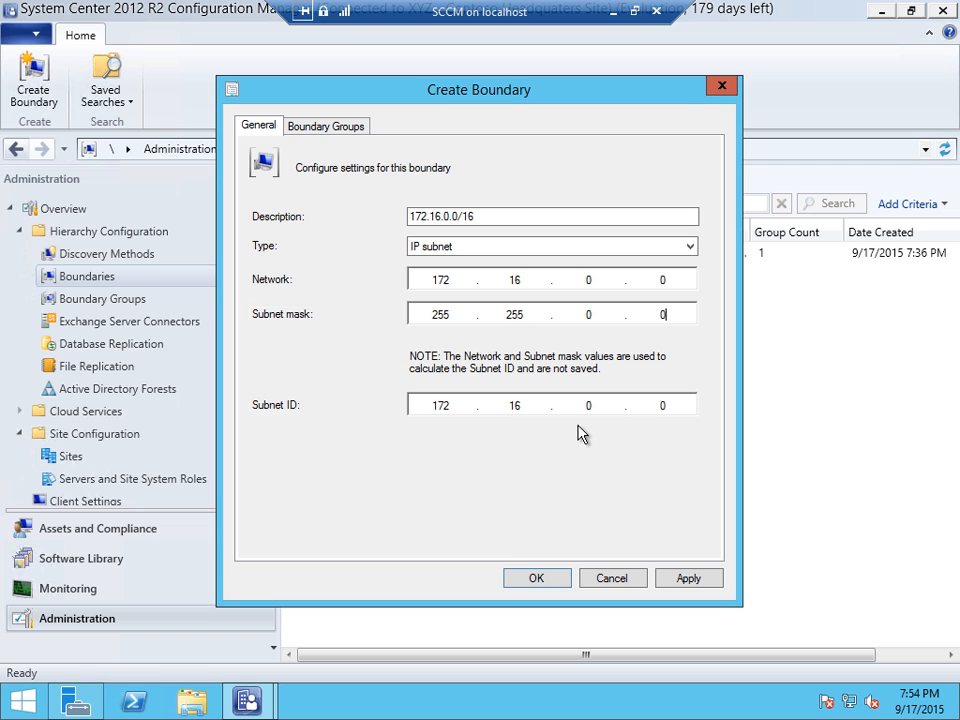
pyautogui.click(542, 580)
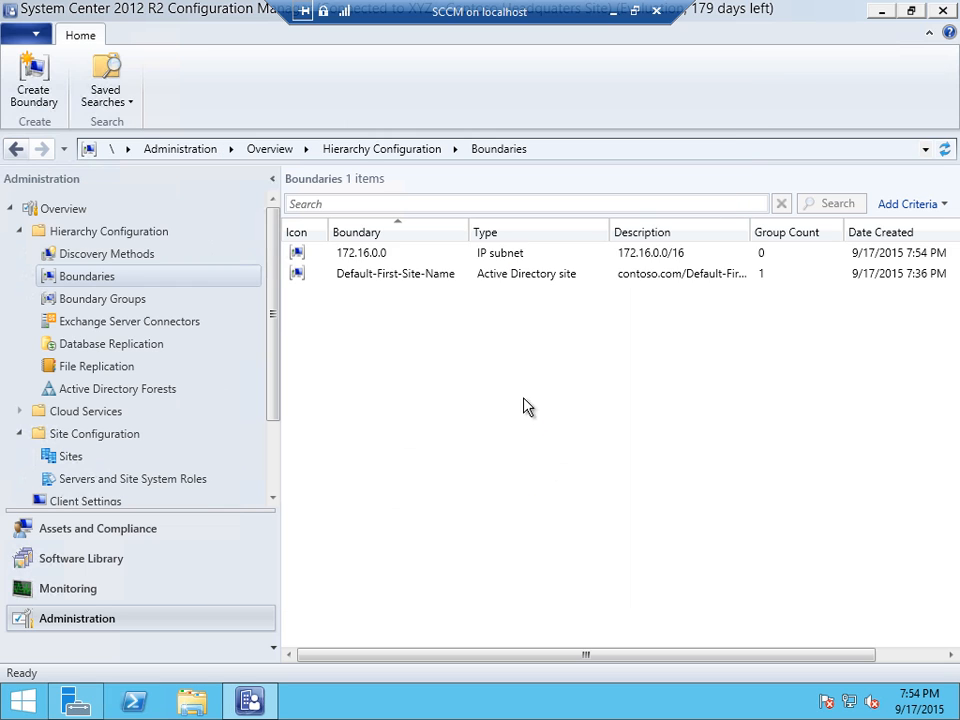
pyautogui.rightClick(506, 258)
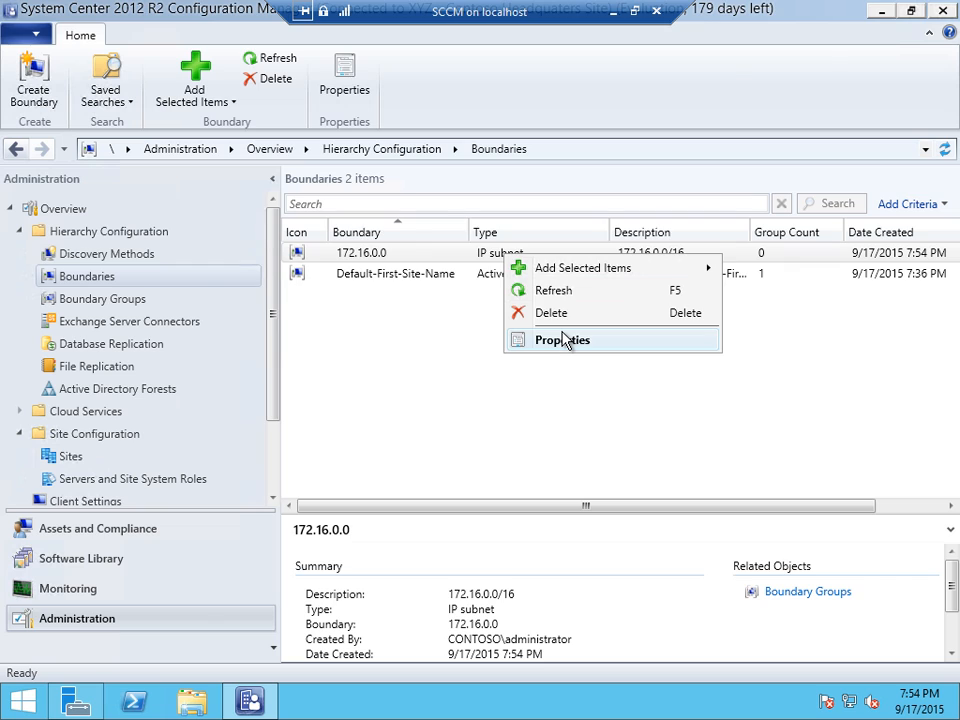
pyautogui.click(565, 340)
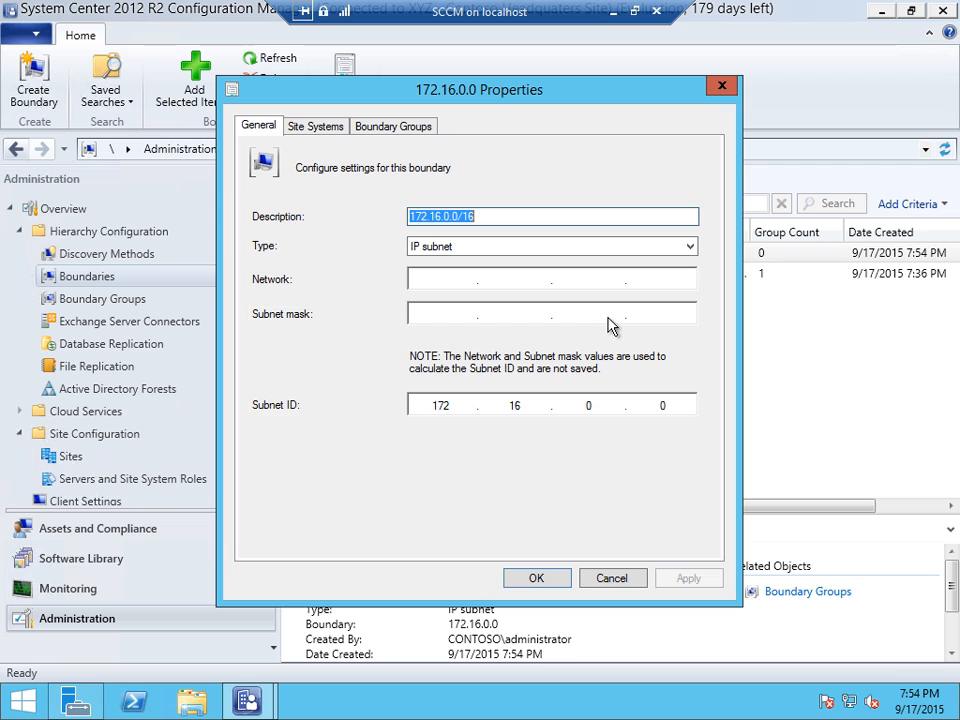
pyautogui.click(536, 578)
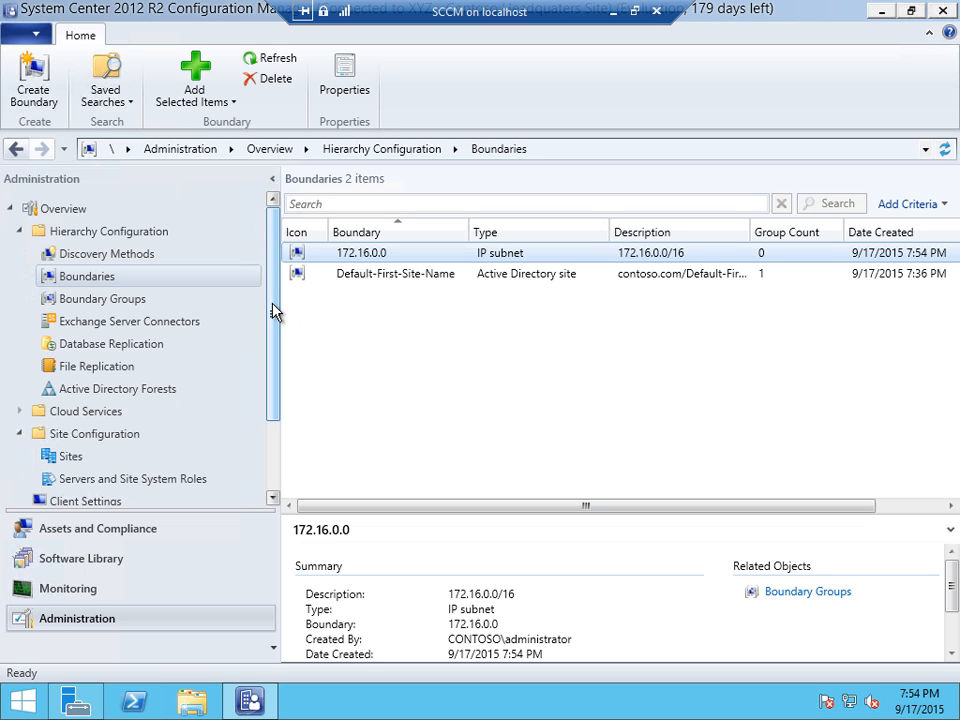
pyautogui.moveTo(272, 304); pyautogui.dragTo(284, 337)
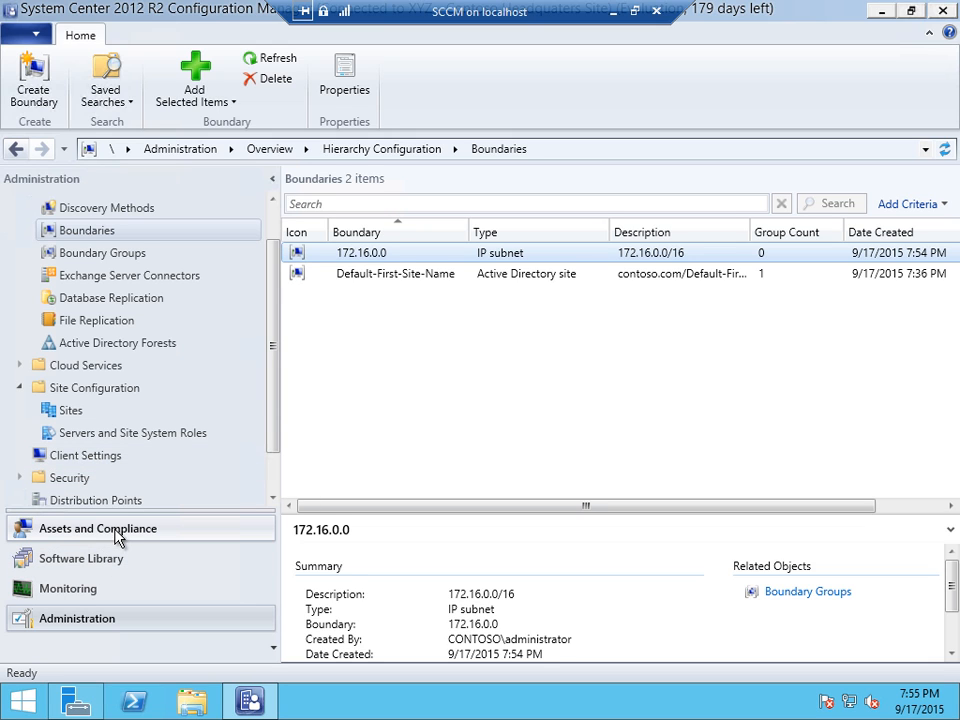
# - In Assets and Compliance, look through the Users and Devices lists
pyautogui.click(75, 530)
pyautogui.click(63, 232)
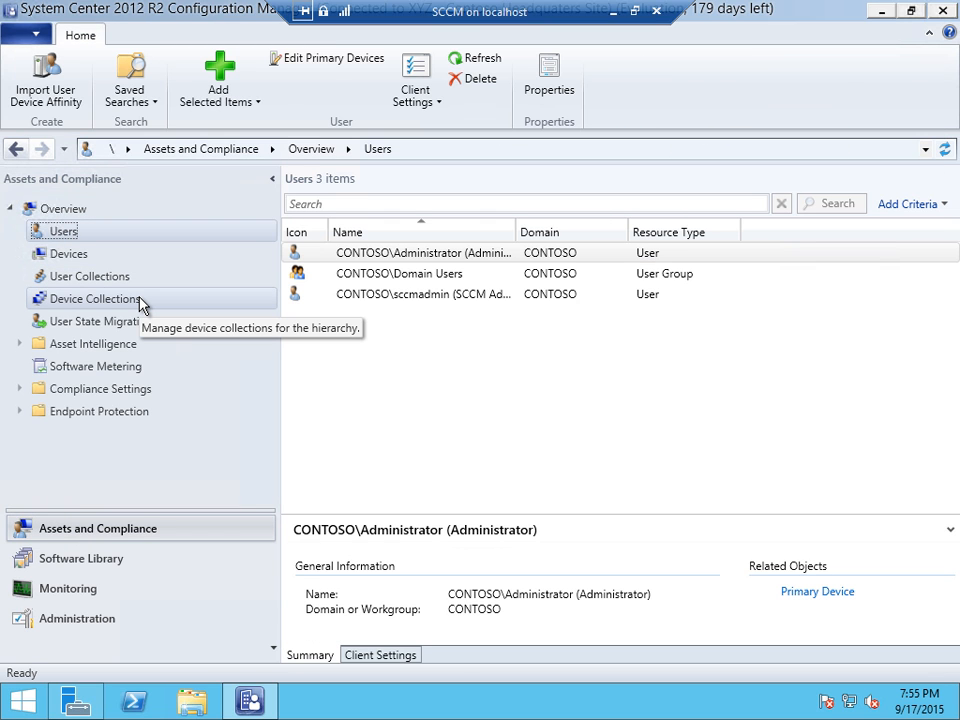
pyautogui.click(58, 258)
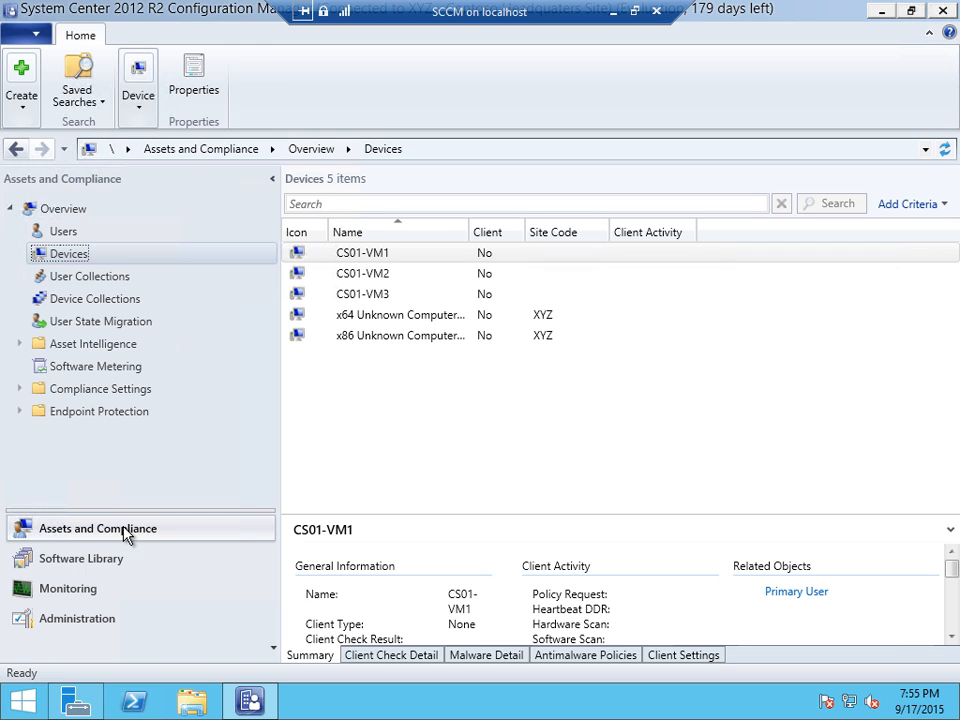
pyautogui.click(63, 231)
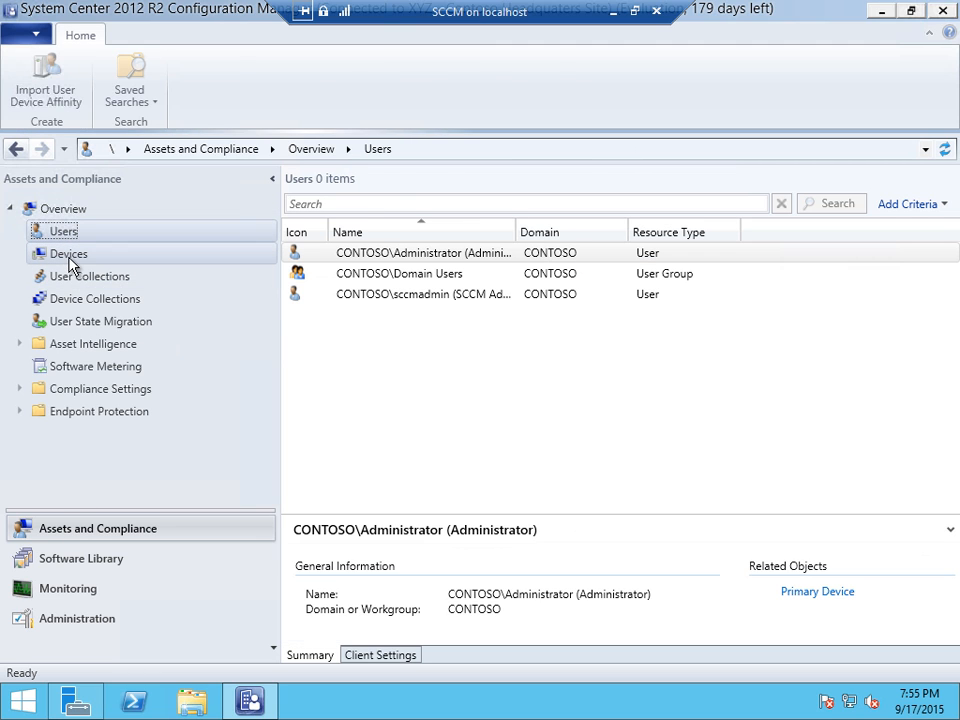
pyautogui.click(72, 256)
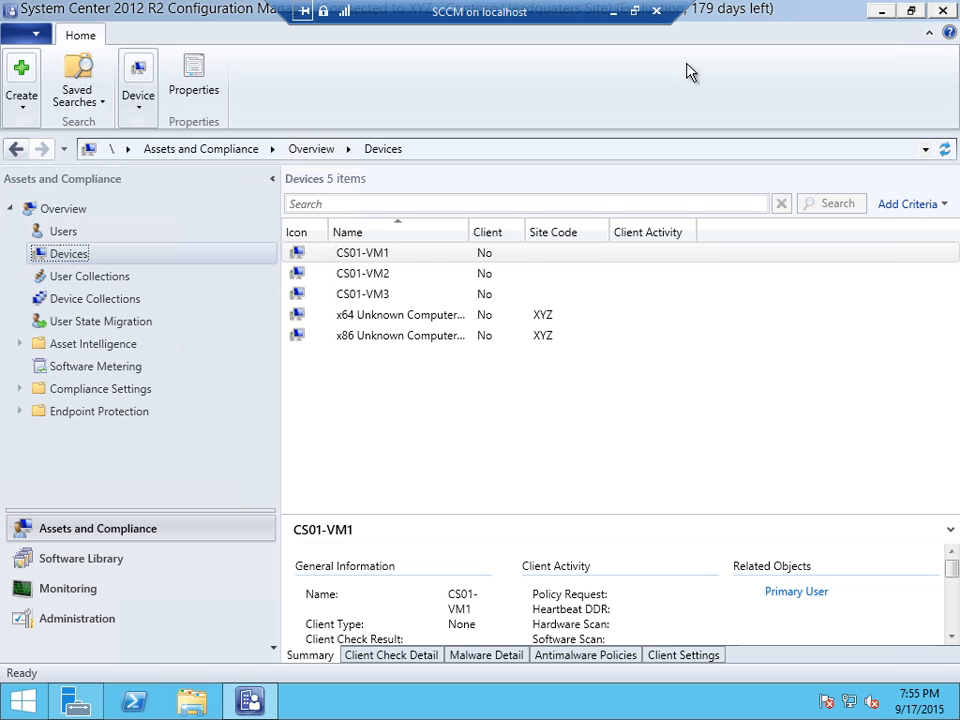
# - Widen the device Name column and check CS01-VM1's actions without choosing one
pyautogui.moveTo(465, 218); pyautogui.dragTo(574, 222)
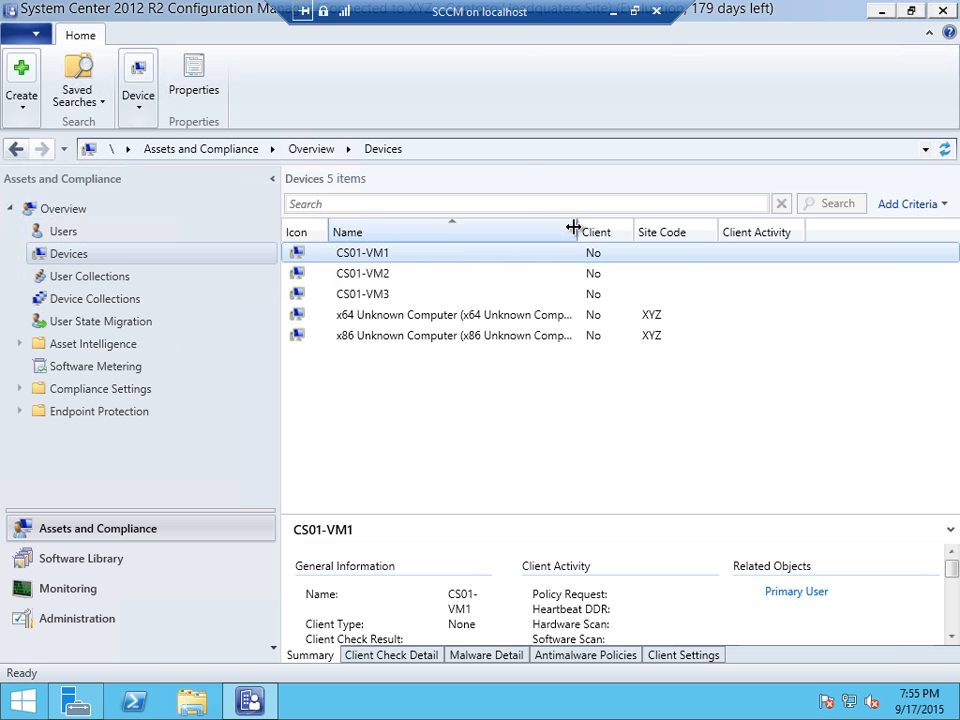
pyautogui.rightClick(373, 254)
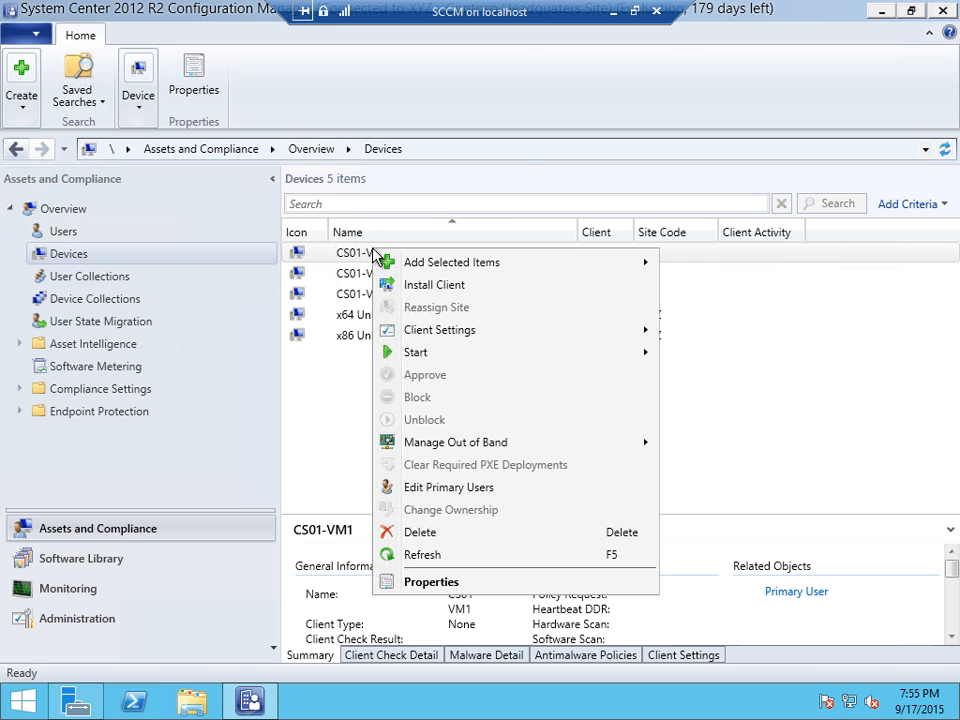
pyautogui.moveTo(478, 337)
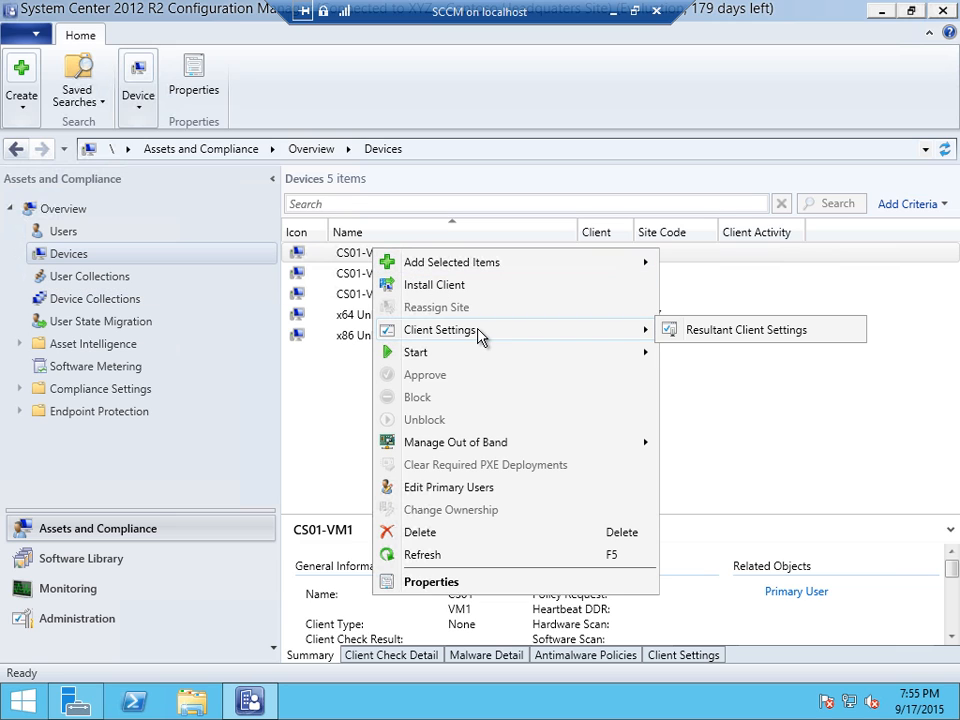
pyautogui.click(849, 456)
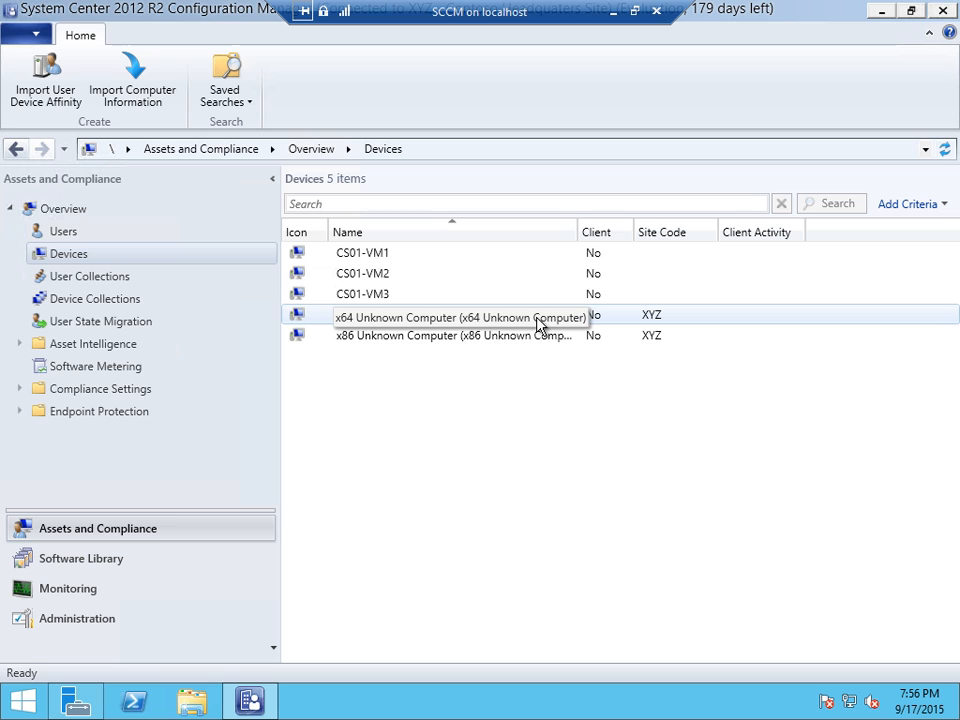
pyautogui.moveTo(580, 231); pyautogui.dragTo(634, 230)
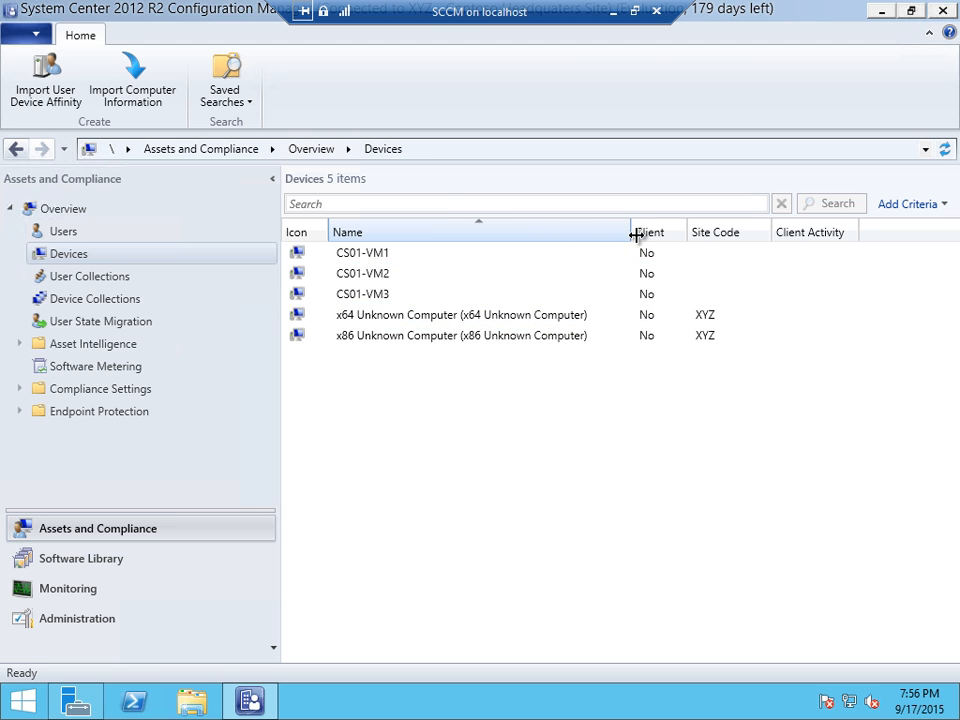
# - Compare the details of the x64 and x86 Unknown Computer entries
pyautogui.click(425, 340)
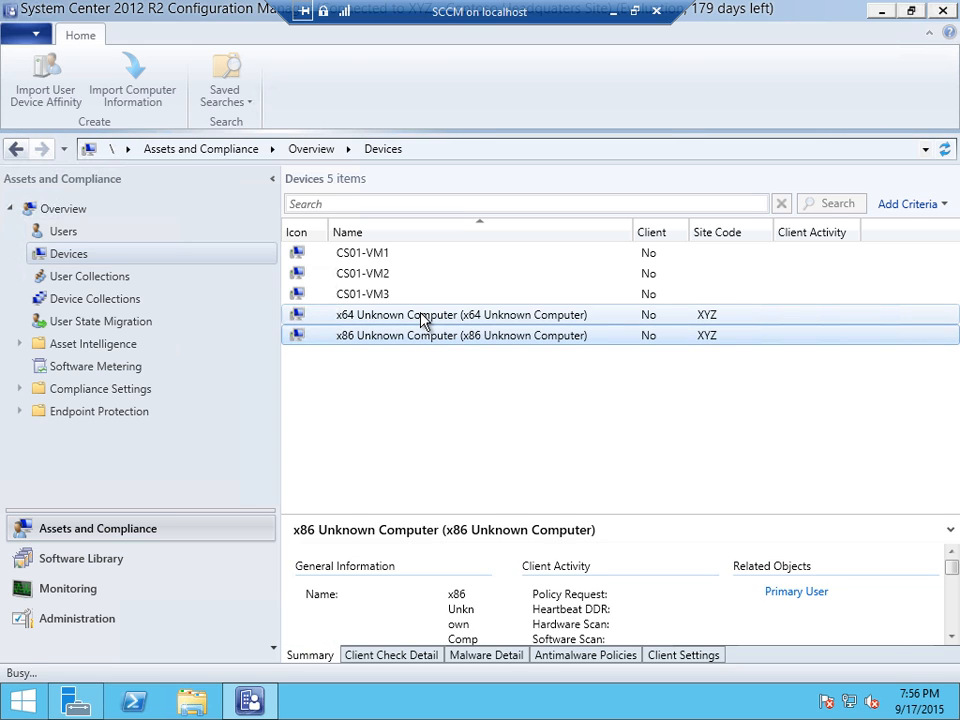
pyautogui.click(424, 317)
pyautogui.click(424, 330)
pyautogui.click(424, 320)
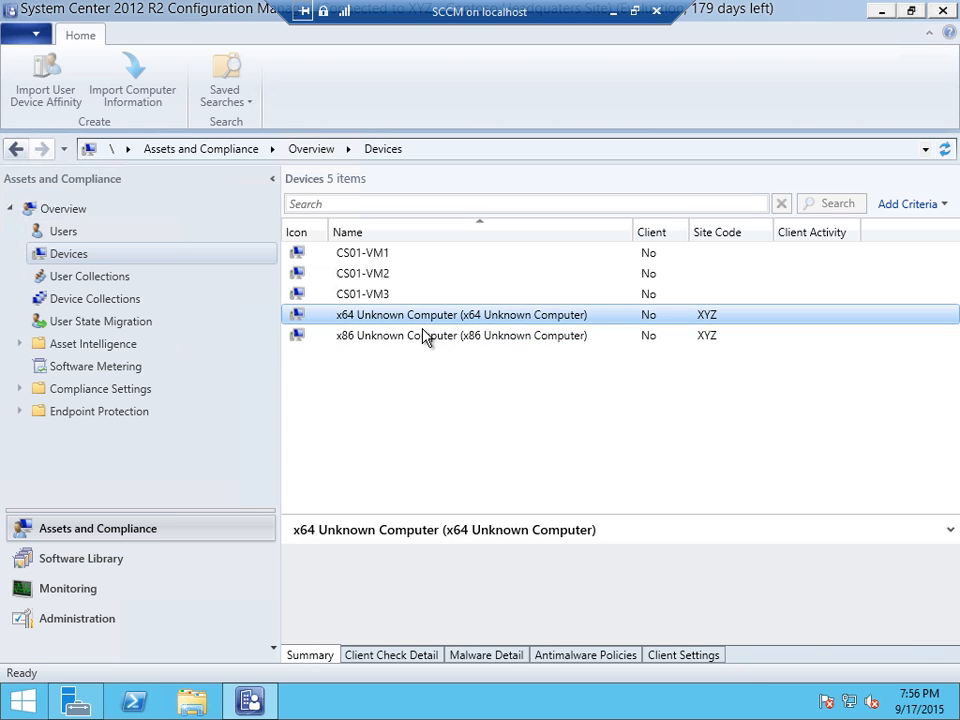
pyautogui.click(422, 334)
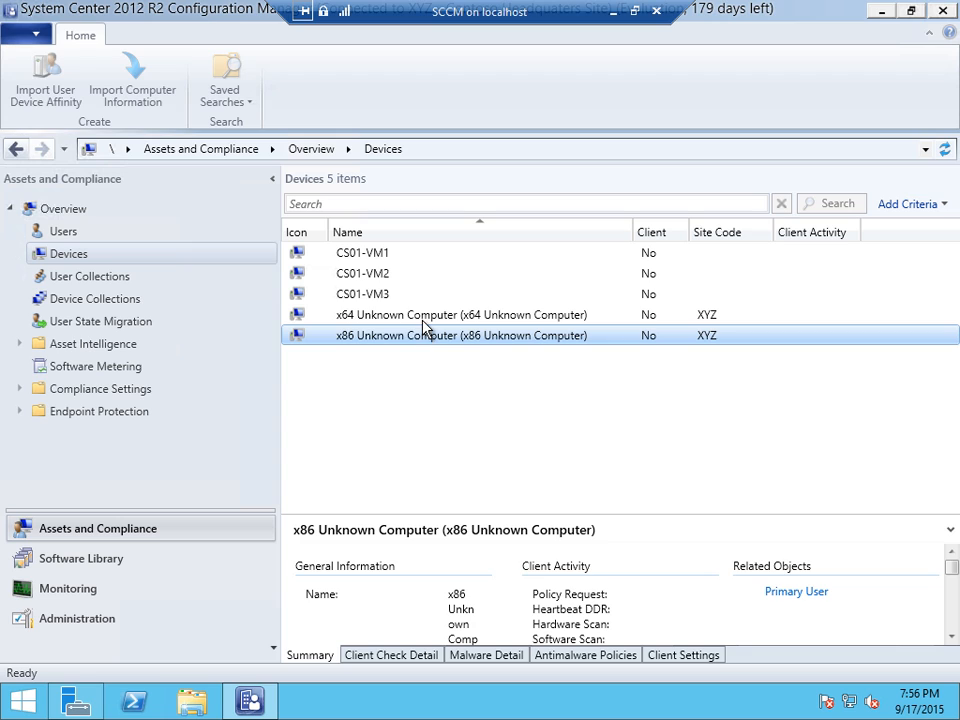
pyautogui.click(422, 321)
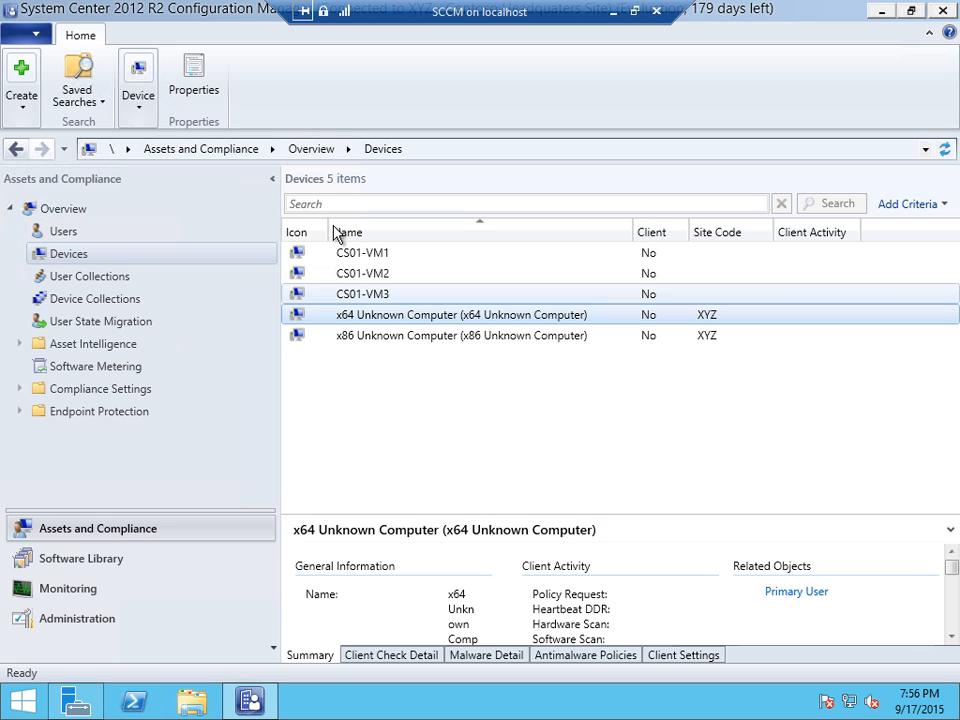
pyautogui.click(357, 336)
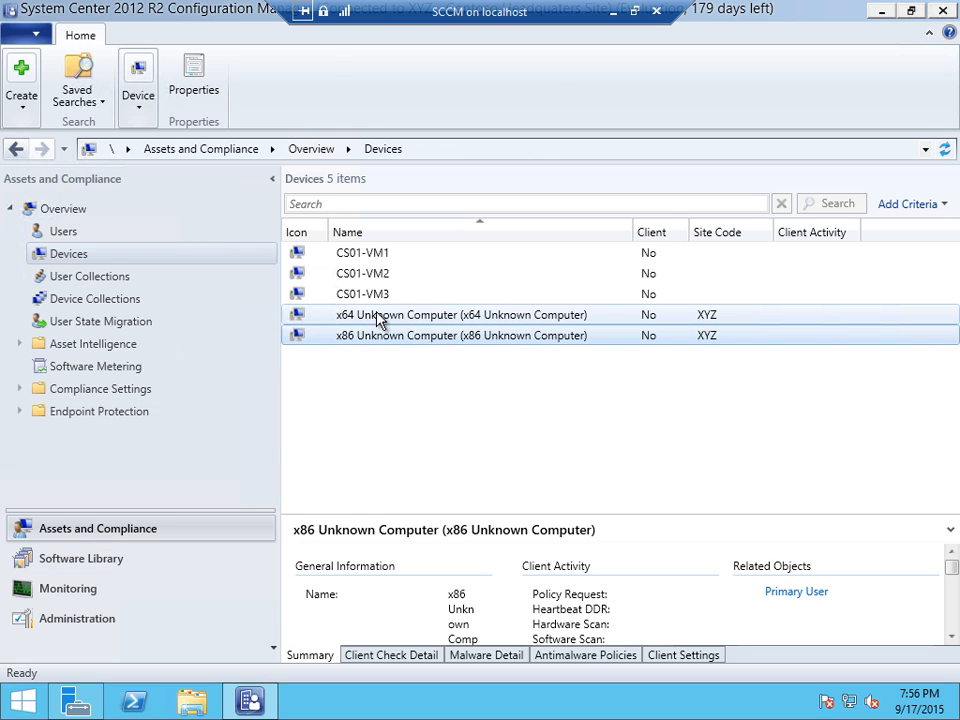
pyautogui.click(378, 320)
pyautogui.click(380, 338)
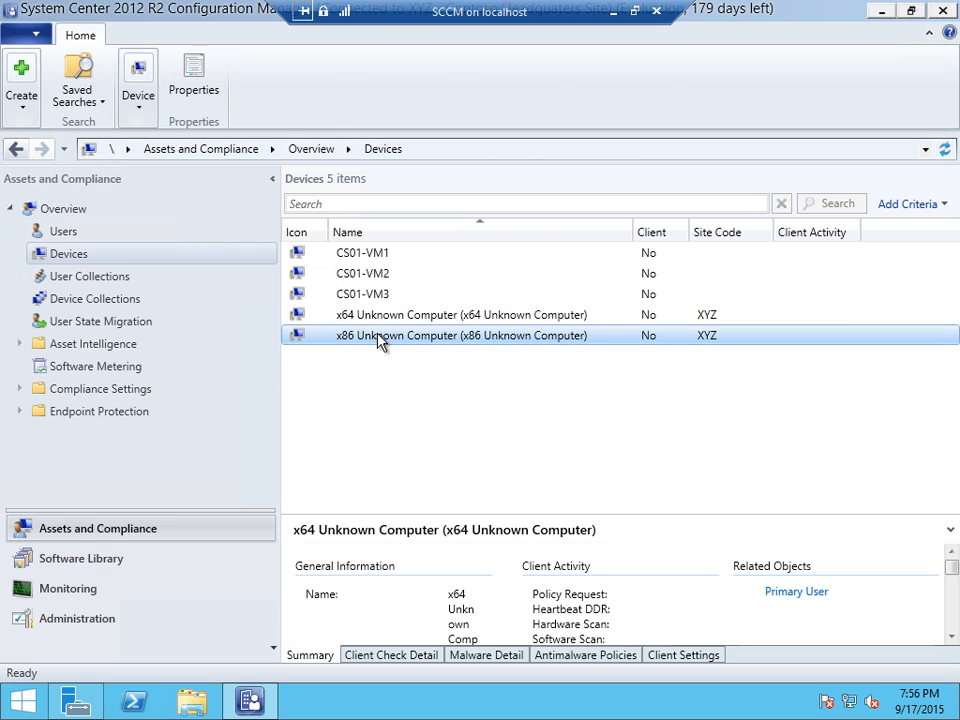
pyautogui.click(405, 315)
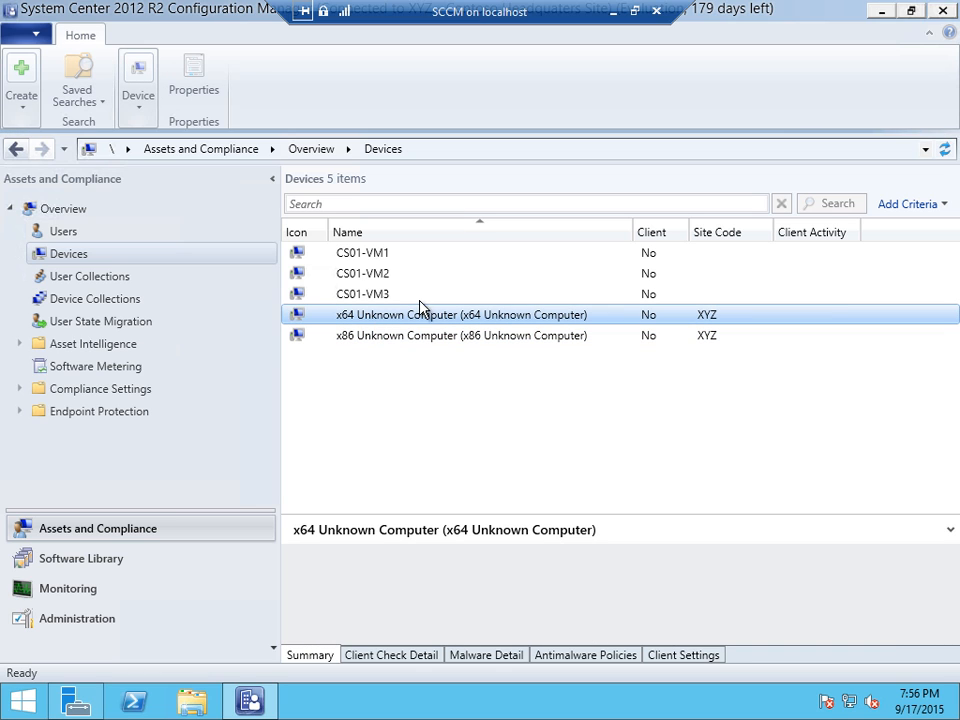
pyautogui.click(413, 338)
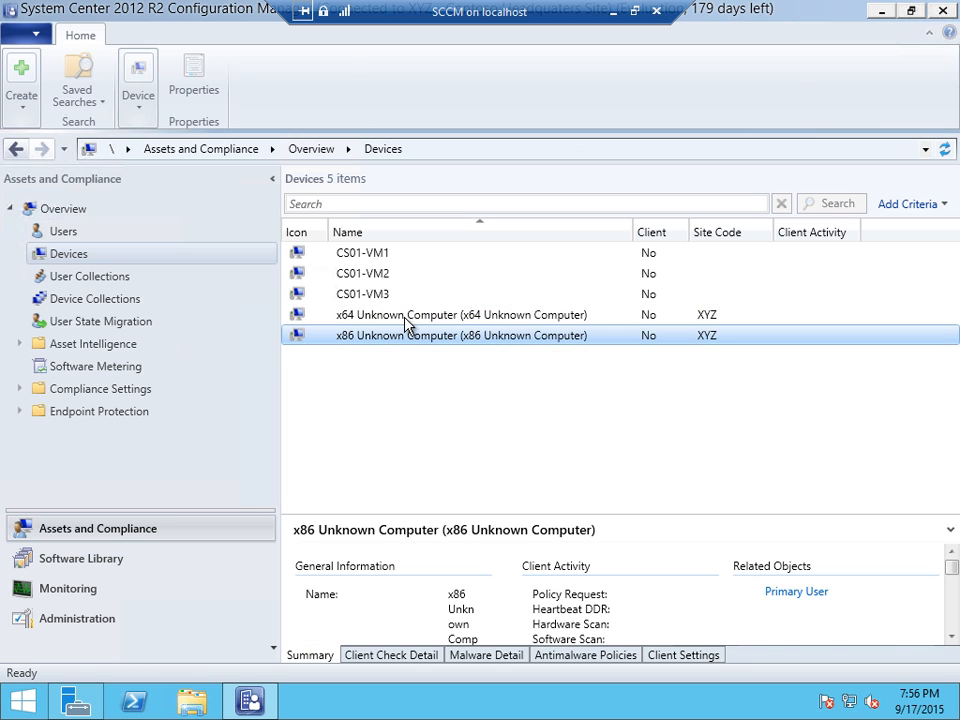
pyautogui.click(402, 323)
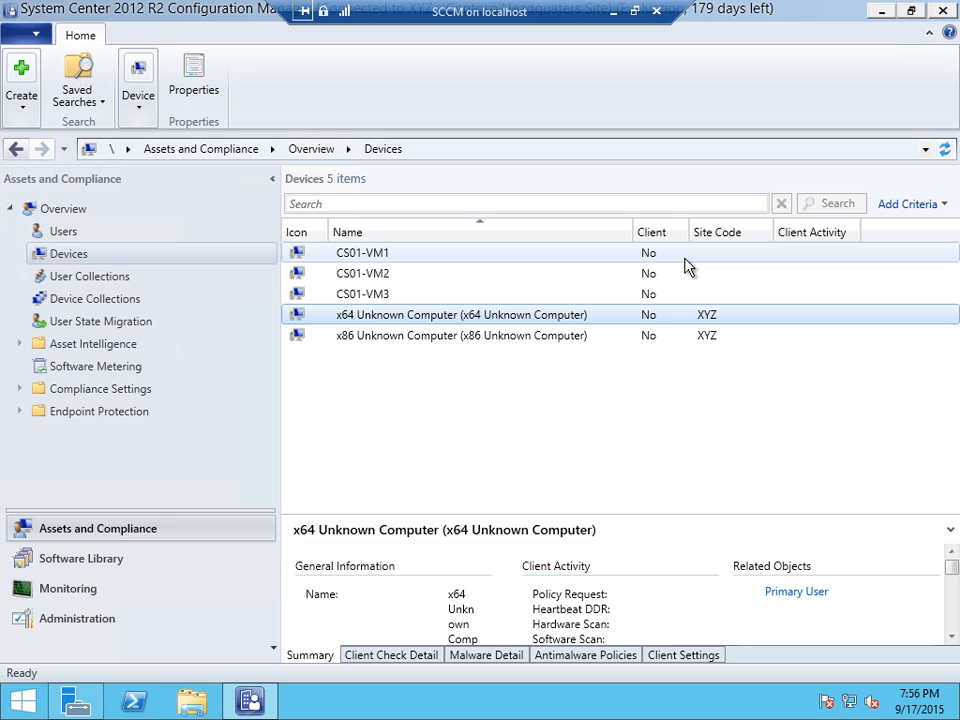
# - View CS01-VM2, CS01-VM1 and CS01-VM3 details, then flip to Users and back to Devices
pyautogui.click(662, 270)
pyautogui.click(644, 258)
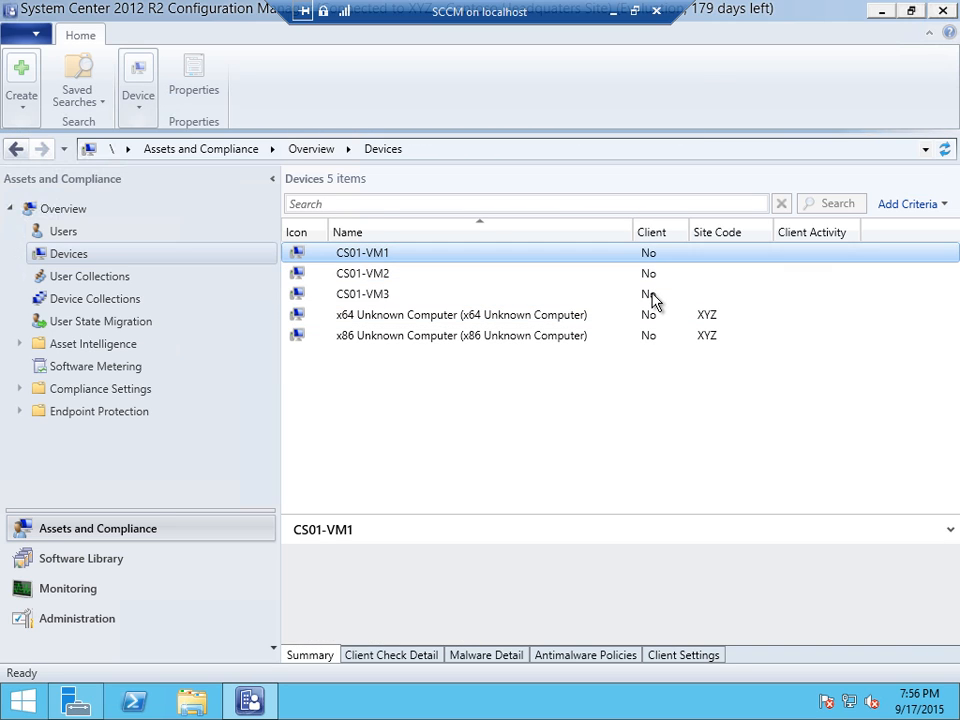
pyautogui.click(653, 292)
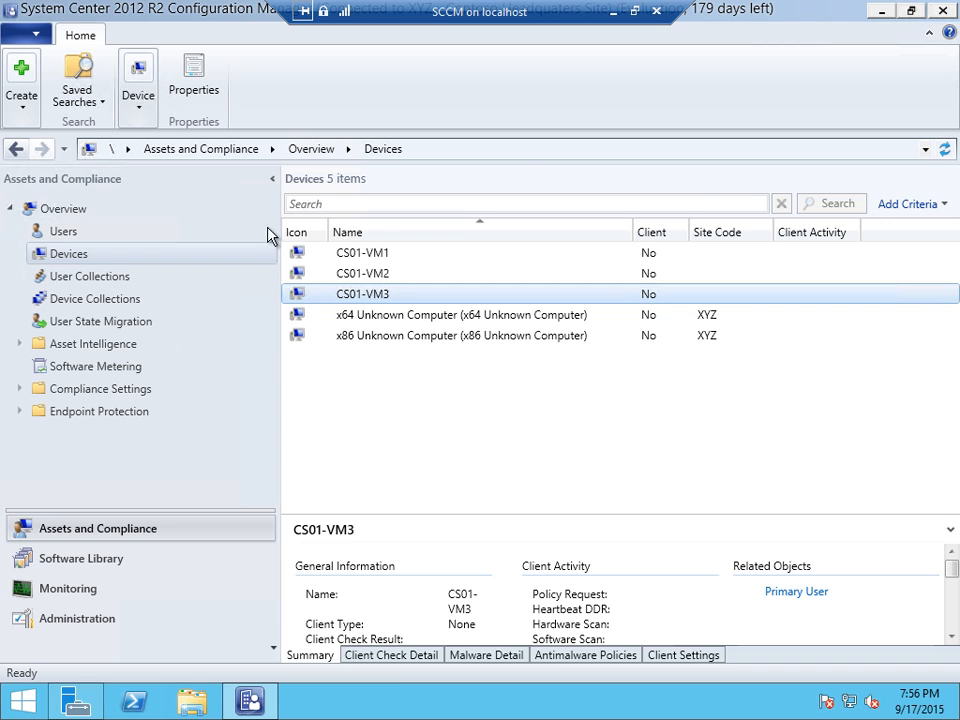
pyautogui.click(62, 231)
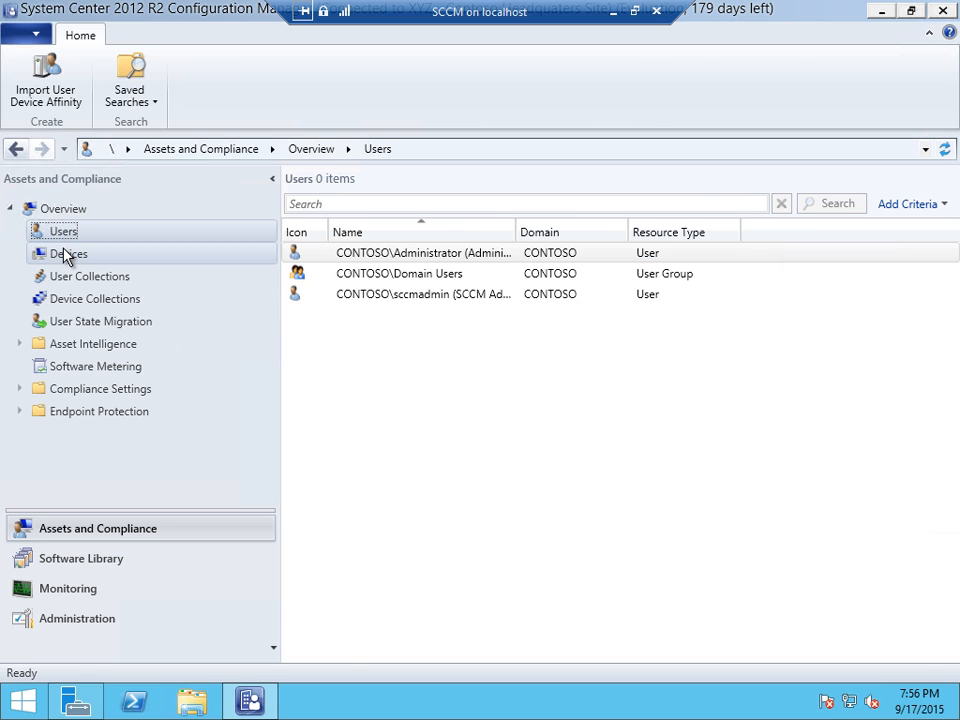
pyautogui.click(64, 255)
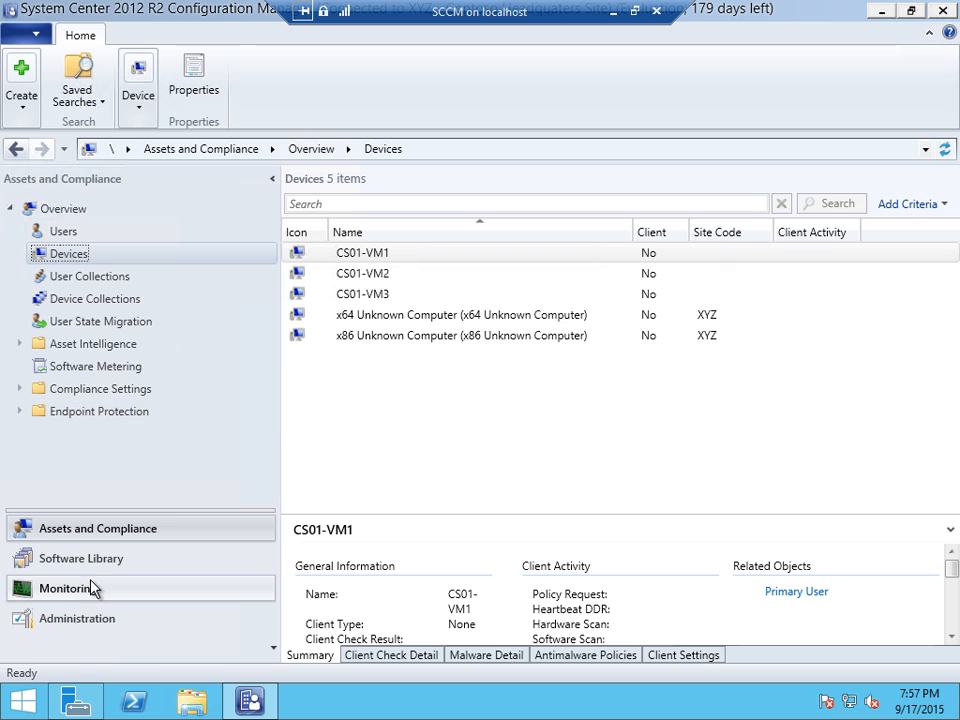
# - Open Discovery Methods and view Active Directory System Discovery's actions without running a full discovery
pyautogui.click(83, 620)
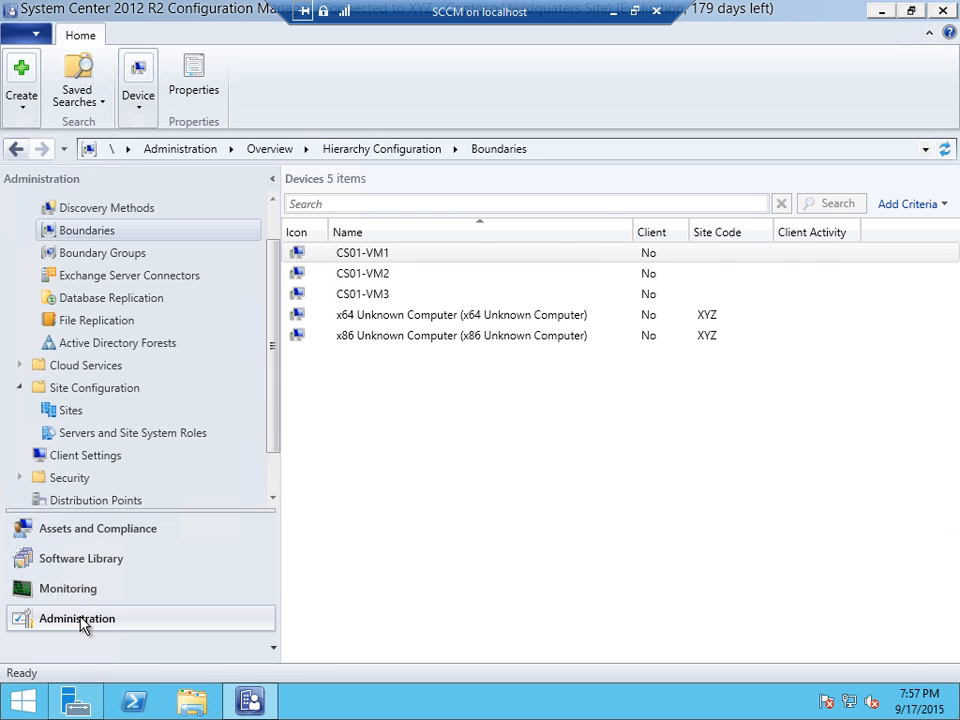
pyautogui.click(122, 209)
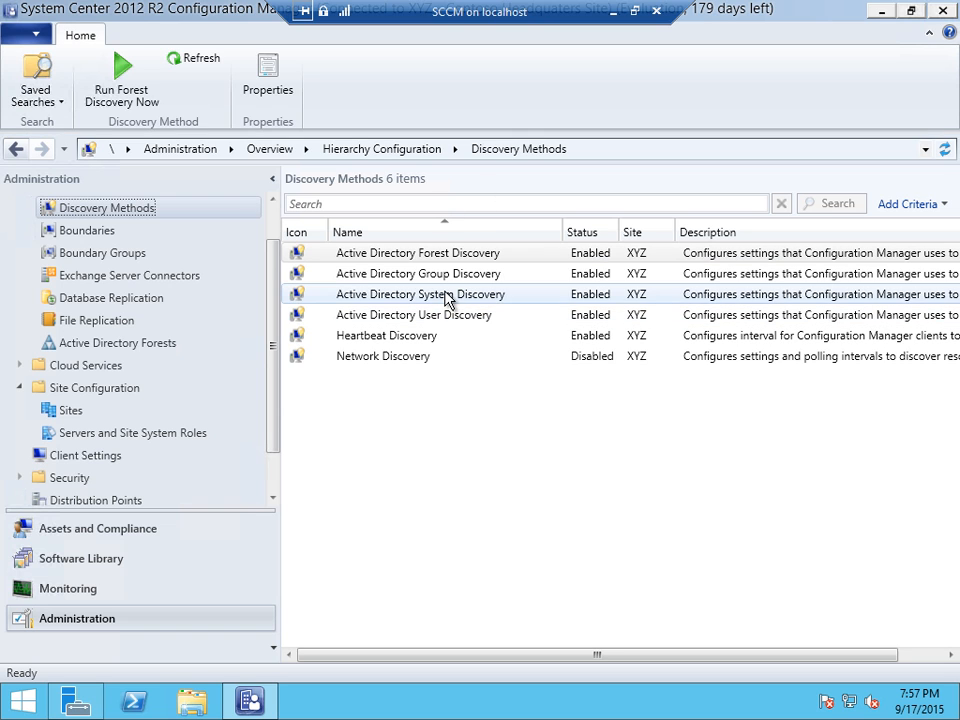
pyautogui.rightClick(446, 294)
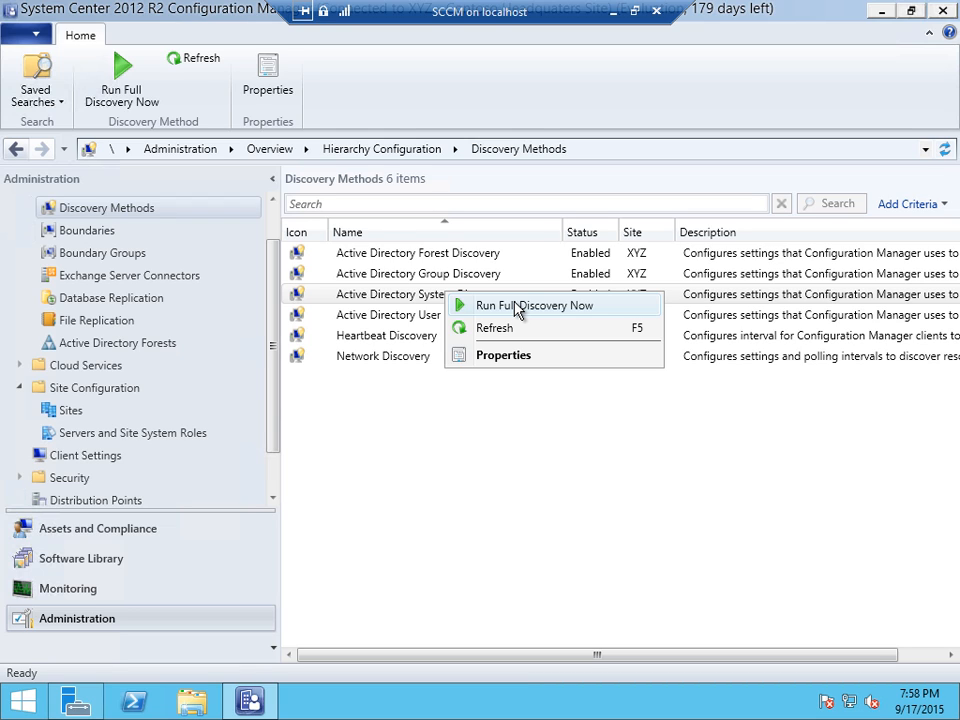
pyautogui.click(378, 488)
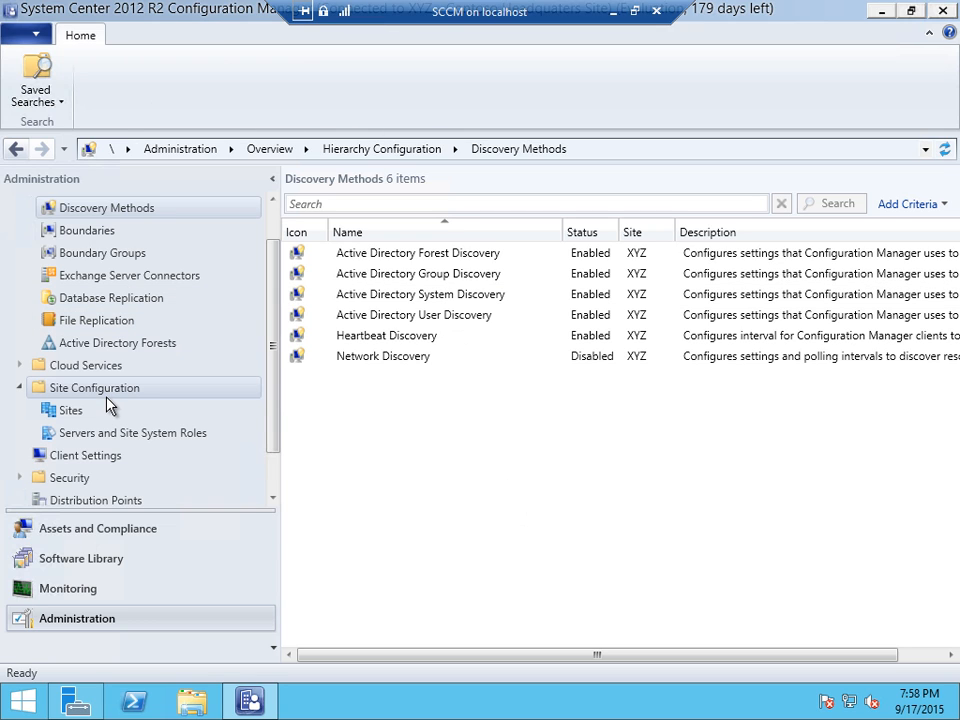
pyautogui.moveTo(270, 369); pyautogui.dragTo(285, 437)
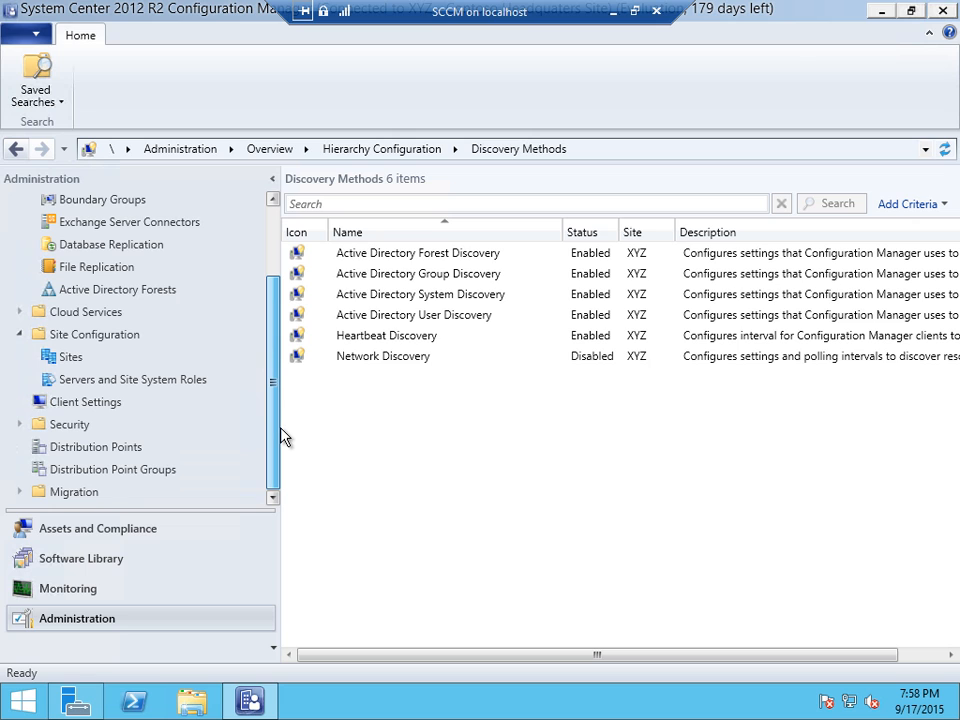
# - Widen the Name column in Assets and Compliance Users so user names show fully
pyautogui.click(139, 531)
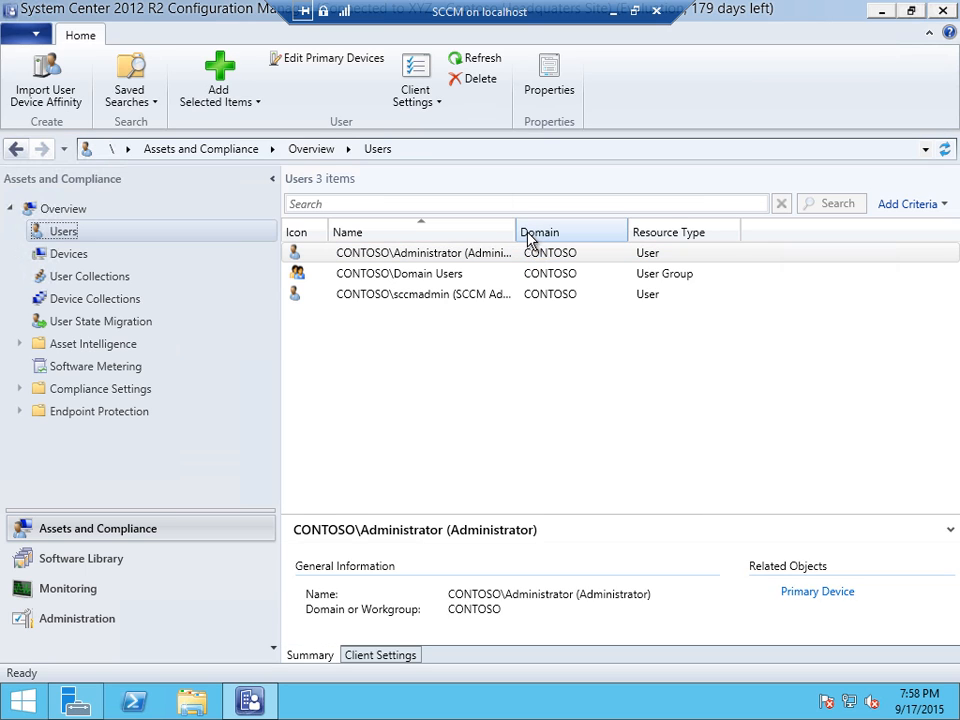
pyautogui.moveTo(516, 231); pyautogui.dragTo(608, 236)
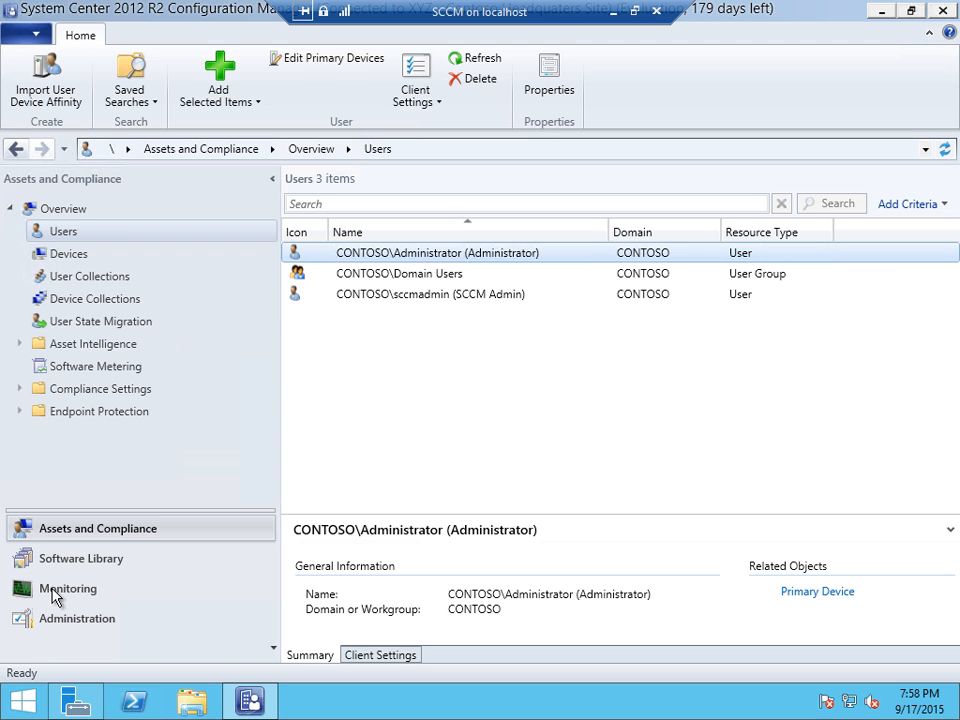
pyautogui.click(66, 626)
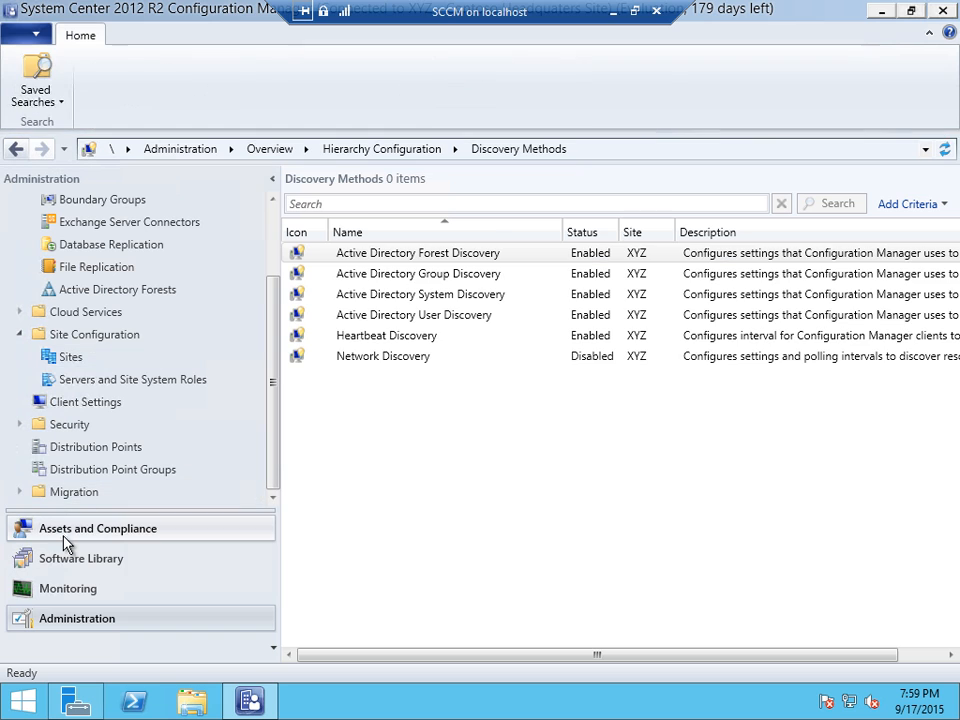
pyautogui.click(66, 541)
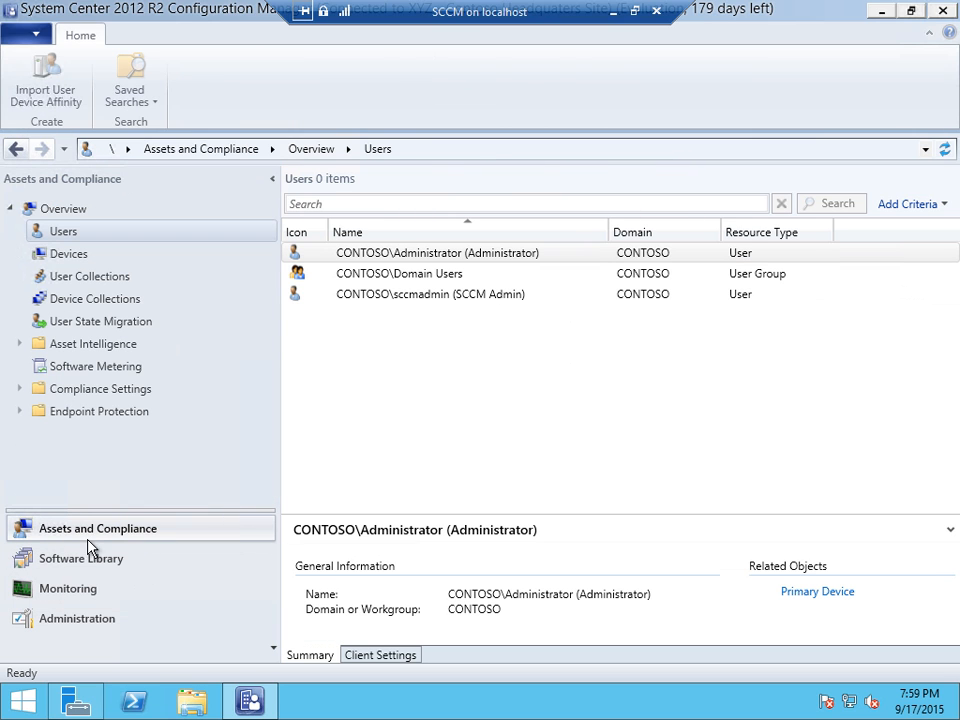
# - Browse Devices, User Collections, Device Collections and Users, then open Administration's Client Settings list
pyautogui.click(62, 254)
pyautogui.click(92, 279)
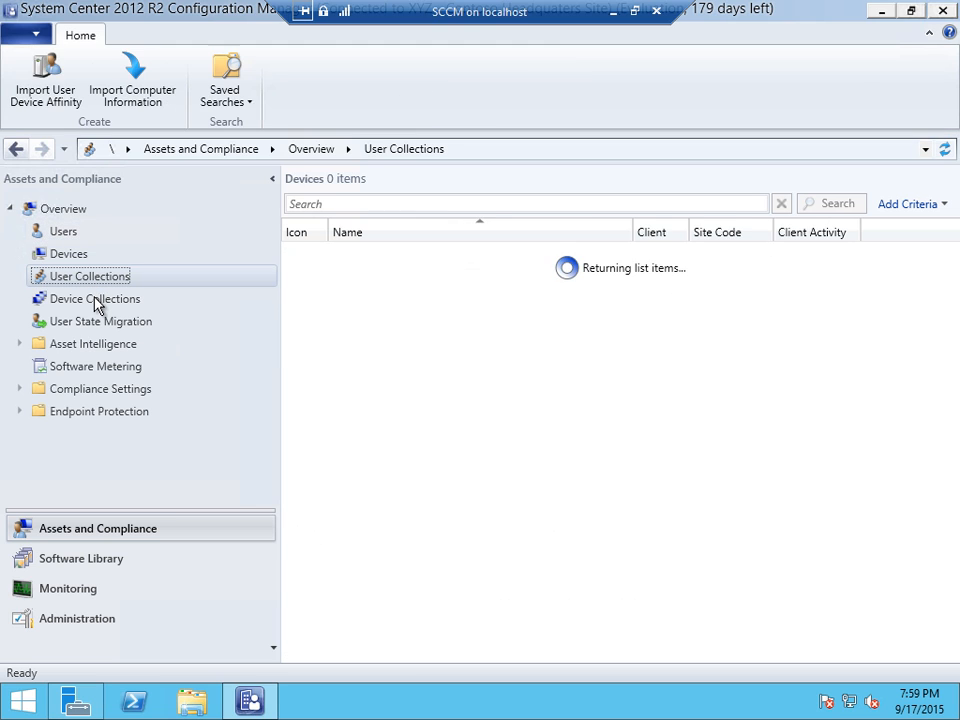
pyautogui.click(99, 300)
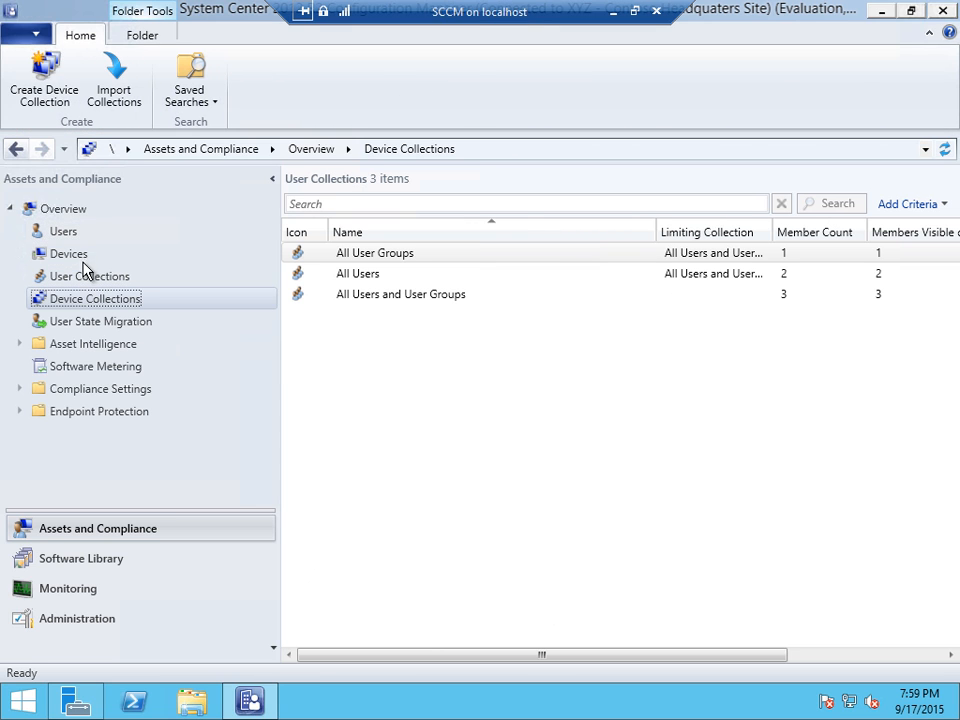
pyautogui.click(72, 233)
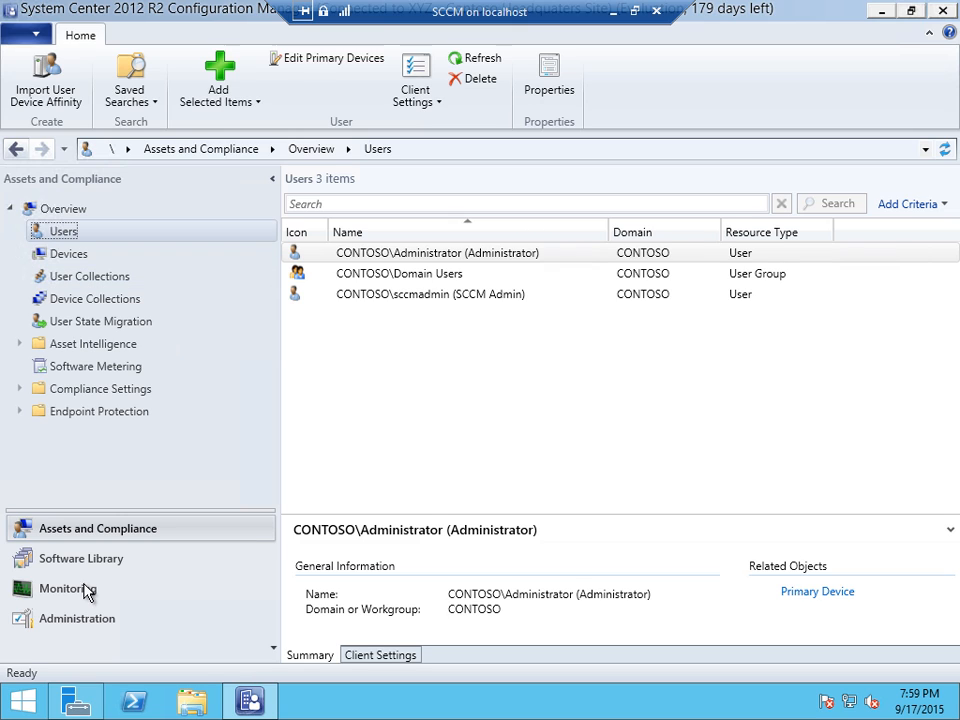
pyautogui.click(43, 628)
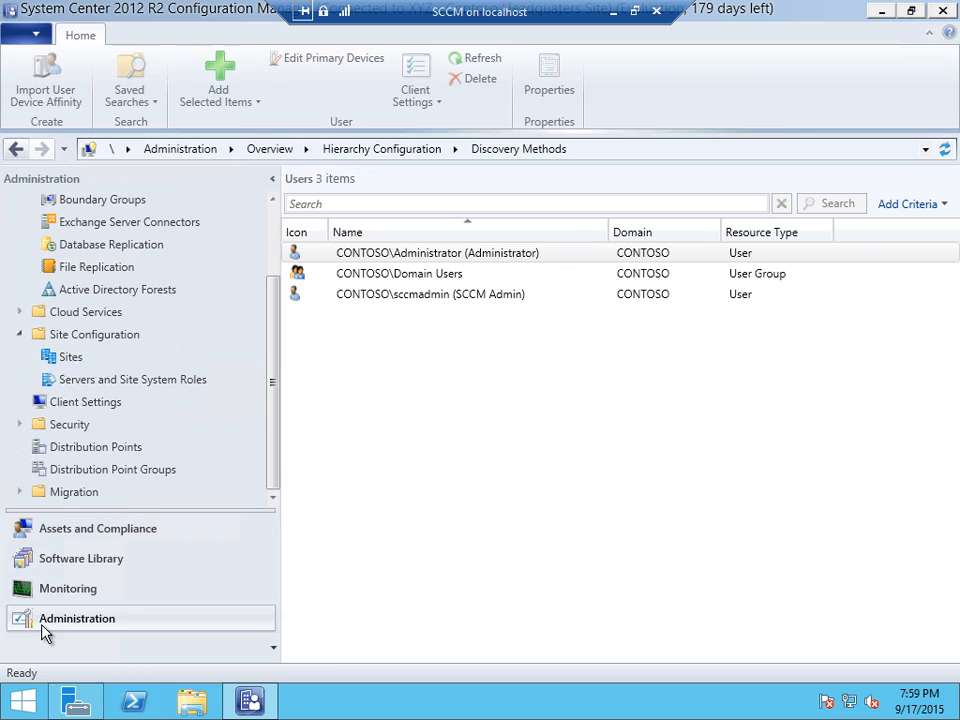
pyautogui.click(88, 408)
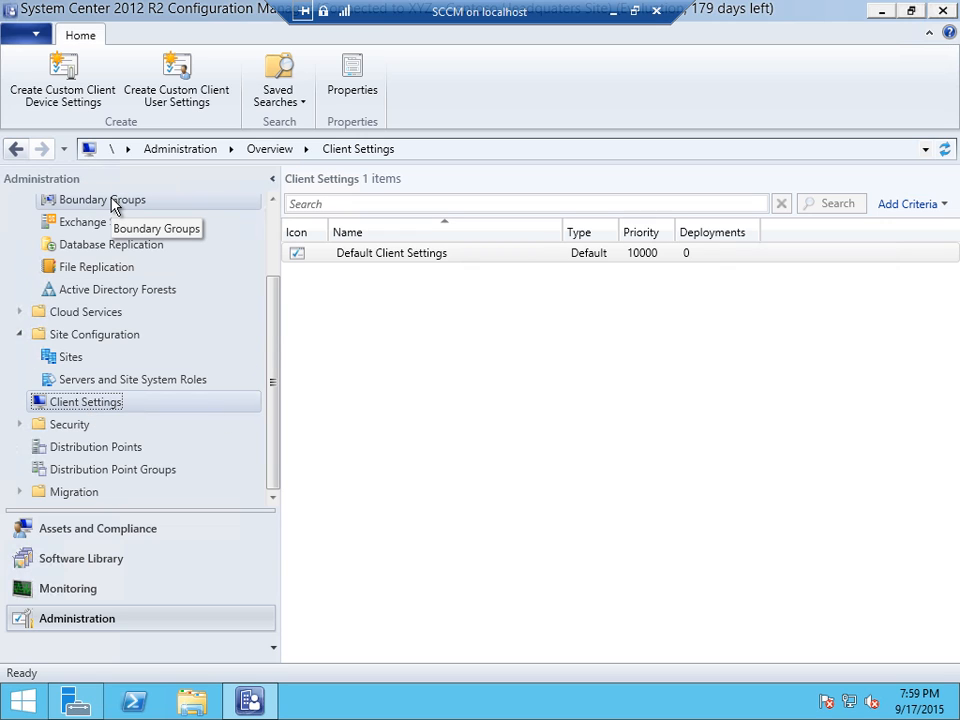
pyautogui.click(373, 256)
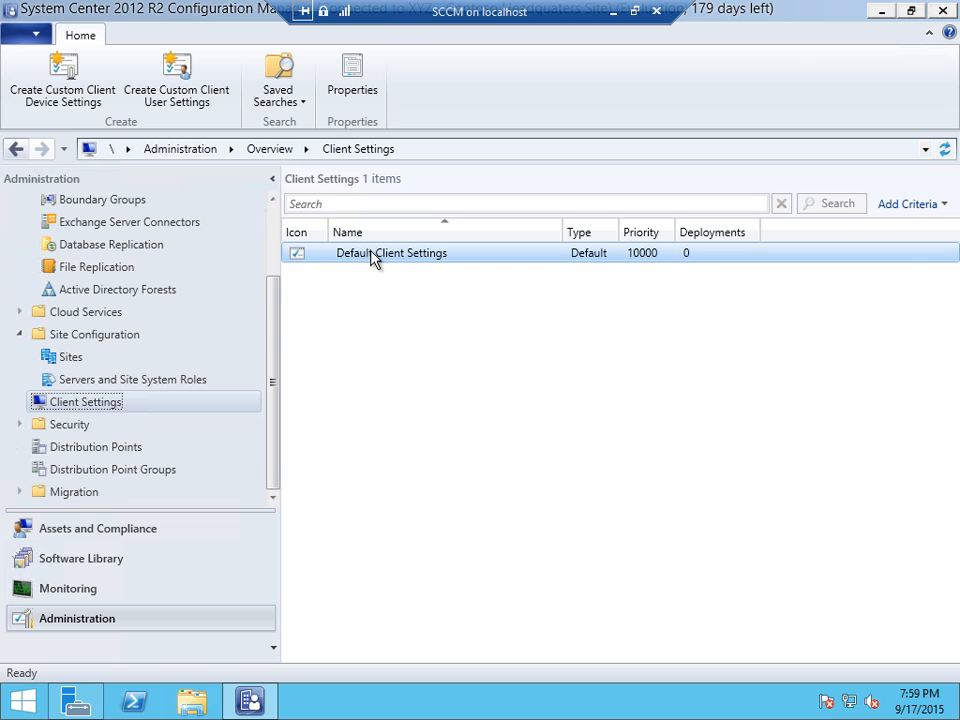
pyautogui.rightClick(373, 256)
pyautogui.click(426, 268)
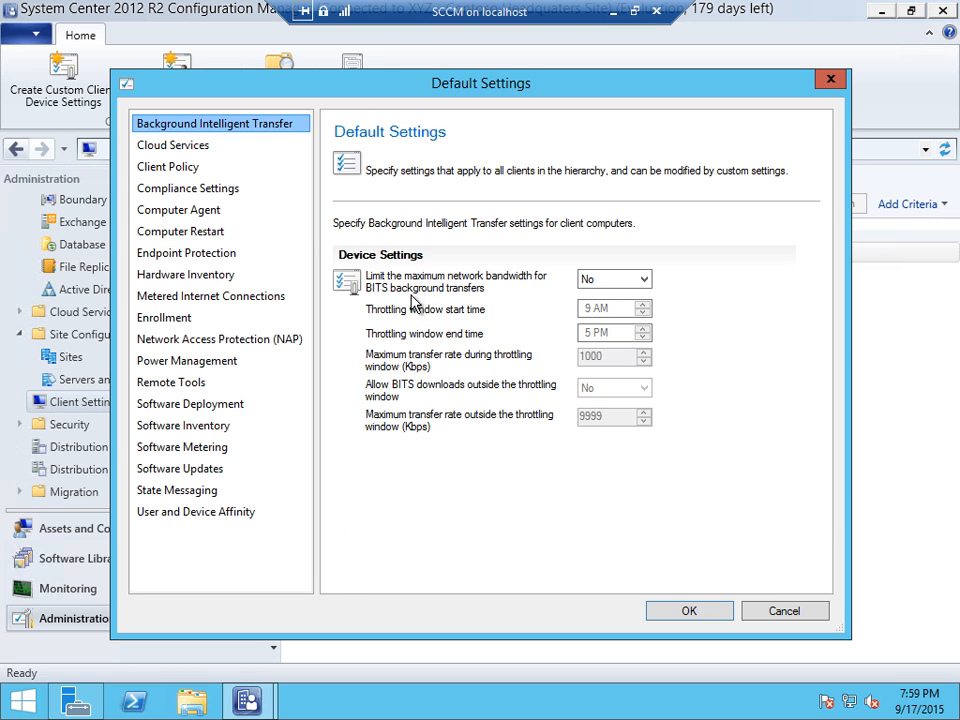
pyautogui.click(193, 171)
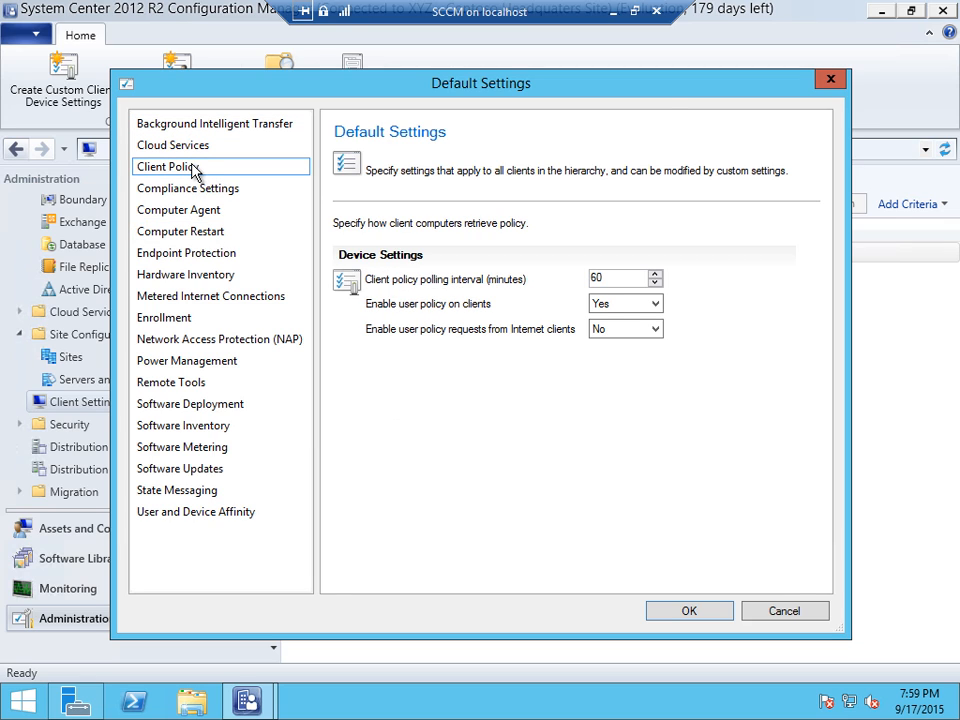
pyautogui.click(766, 612)
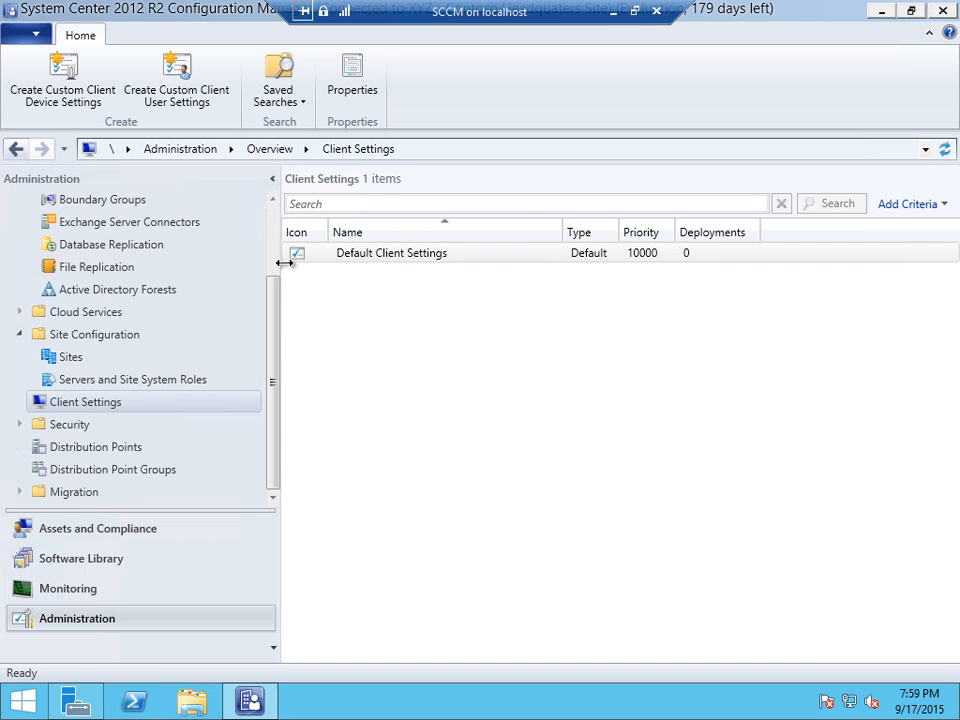
pyautogui.moveTo(278, 299); pyautogui.dragTo(293, 212)
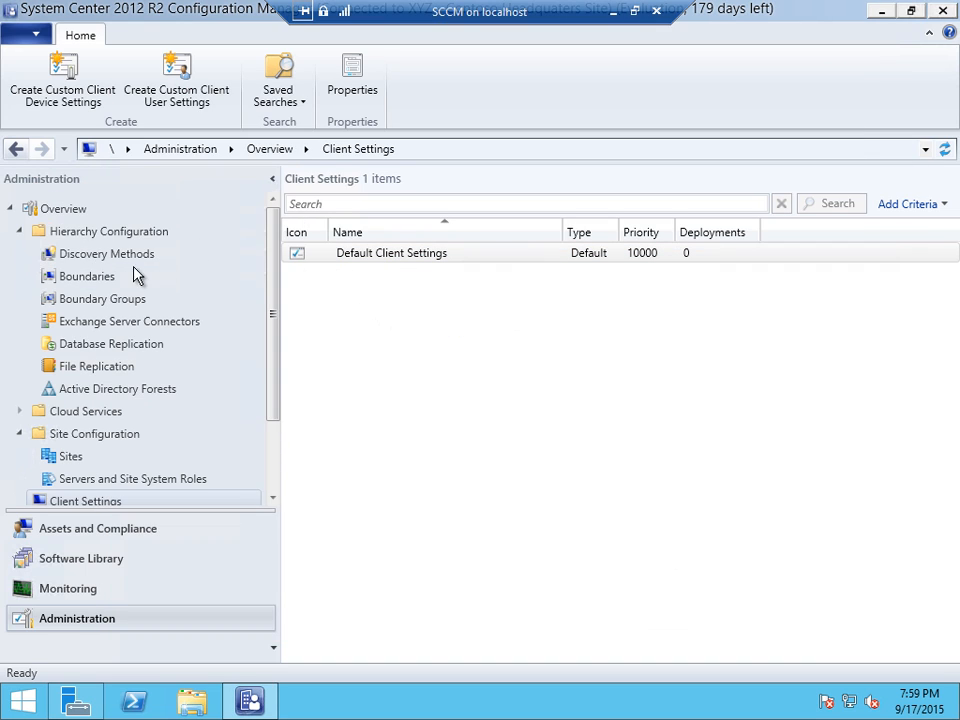
pyautogui.click(95, 254)
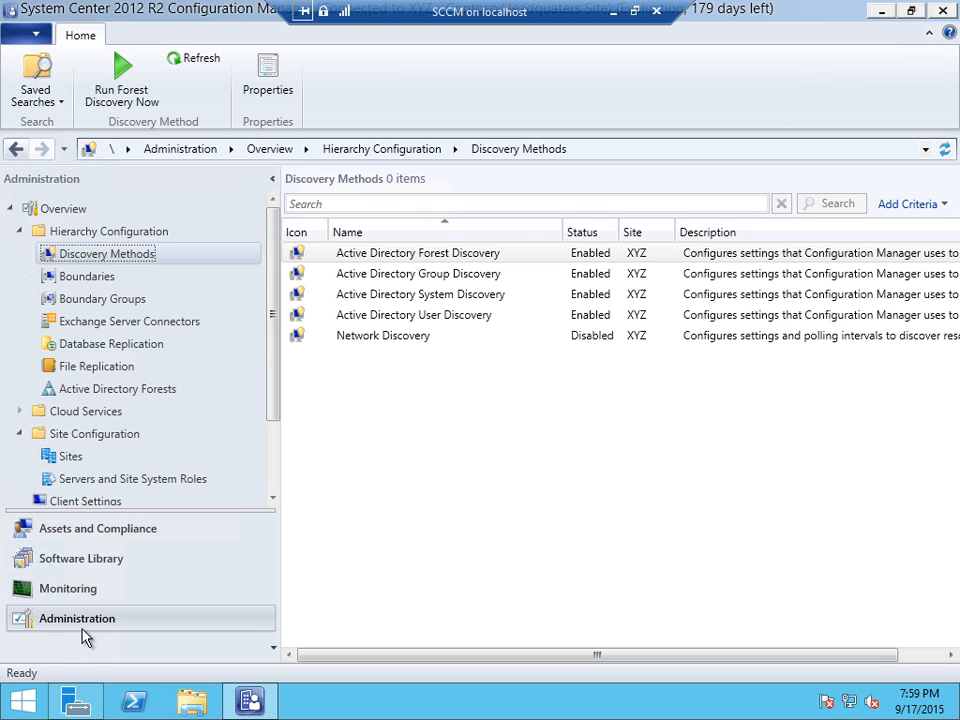
pyautogui.click(104, 532)
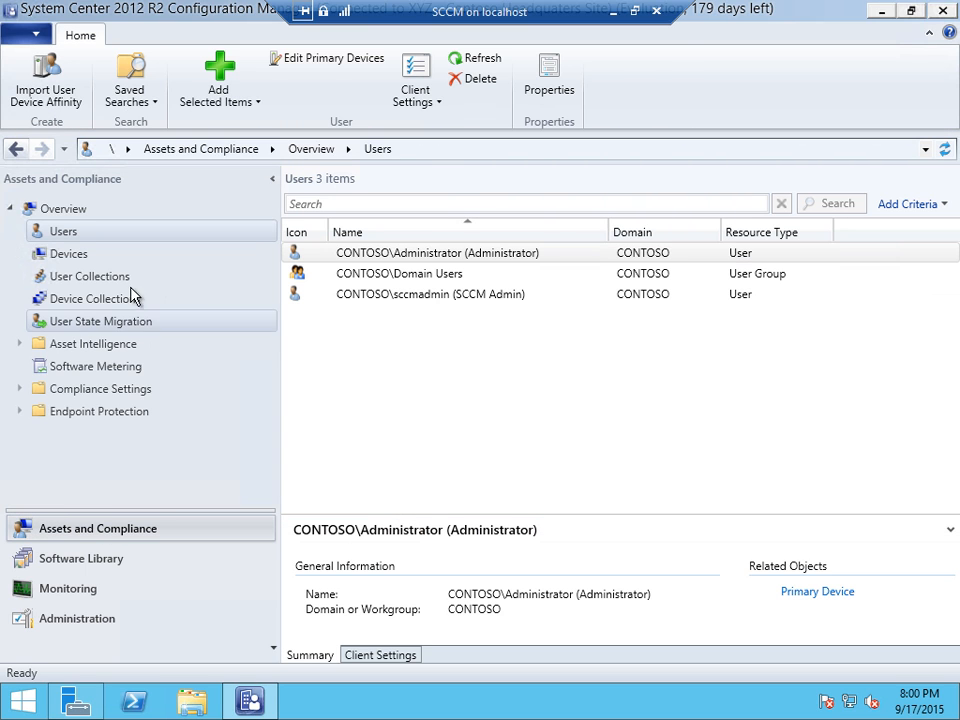
pyautogui.click(70, 256)
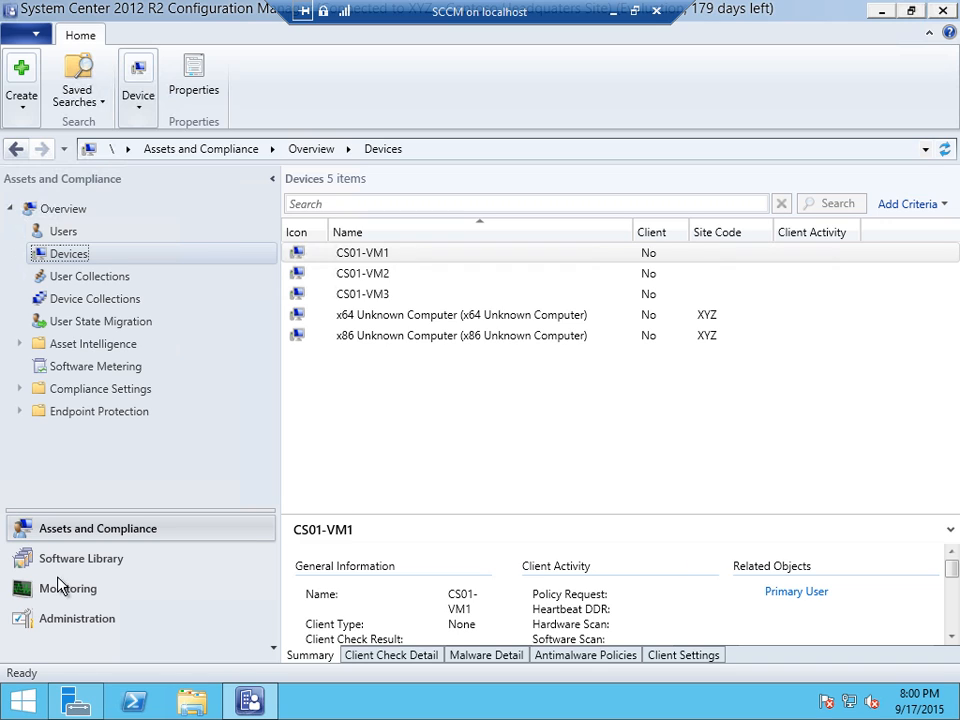
pyautogui.click(75, 620)
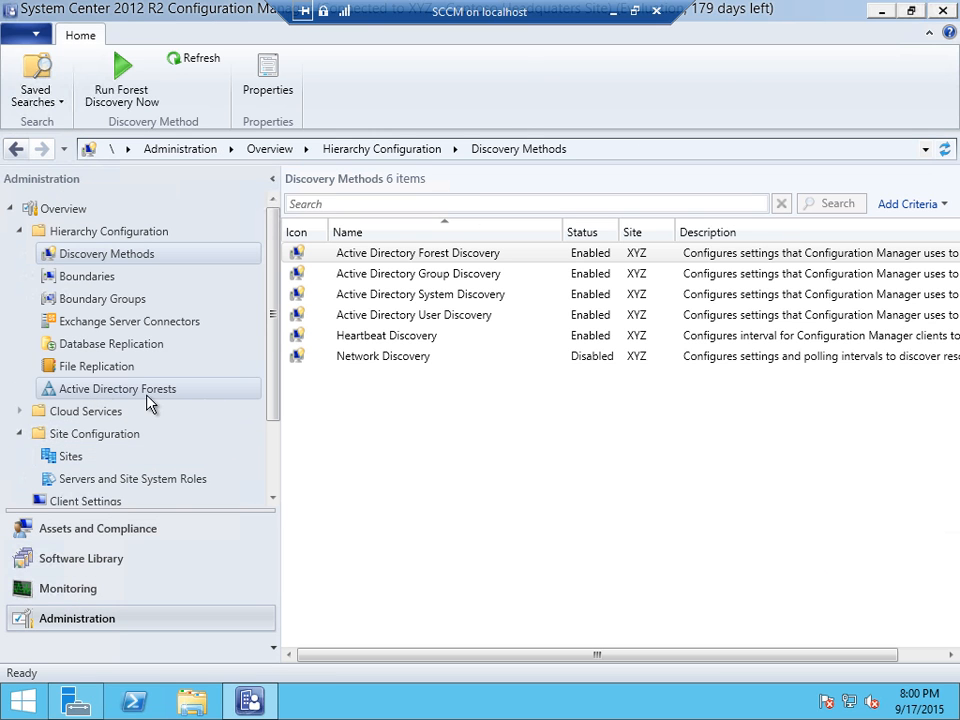
pyautogui.click(96, 500)
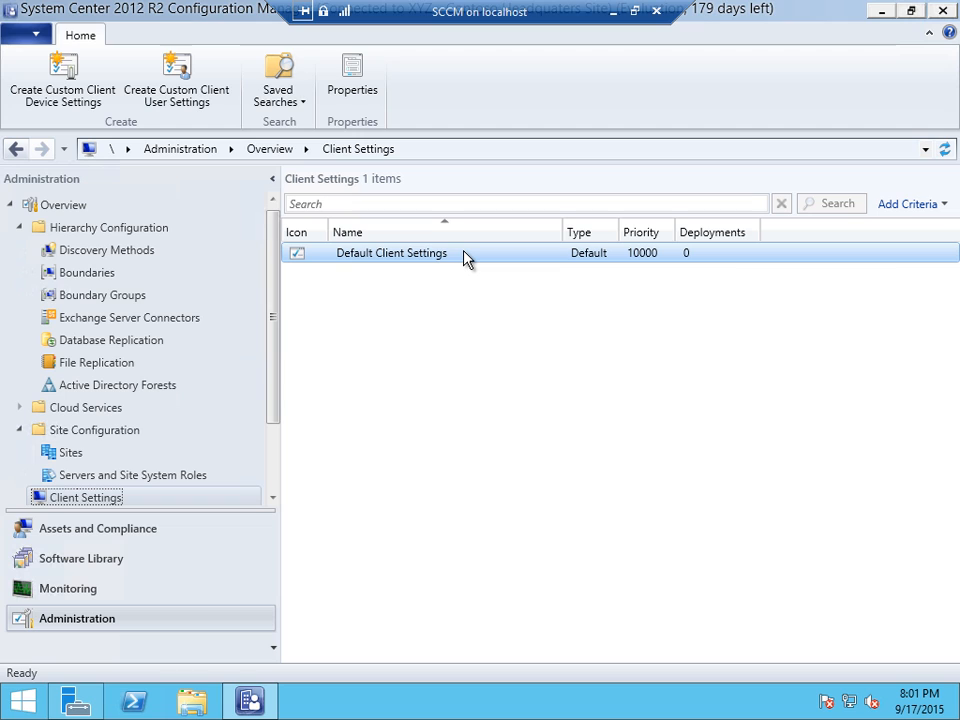
# - In Default Client Settings properties, replace the 60-minute client policy polling interval with 5
pyautogui.rightClick(465, 258)
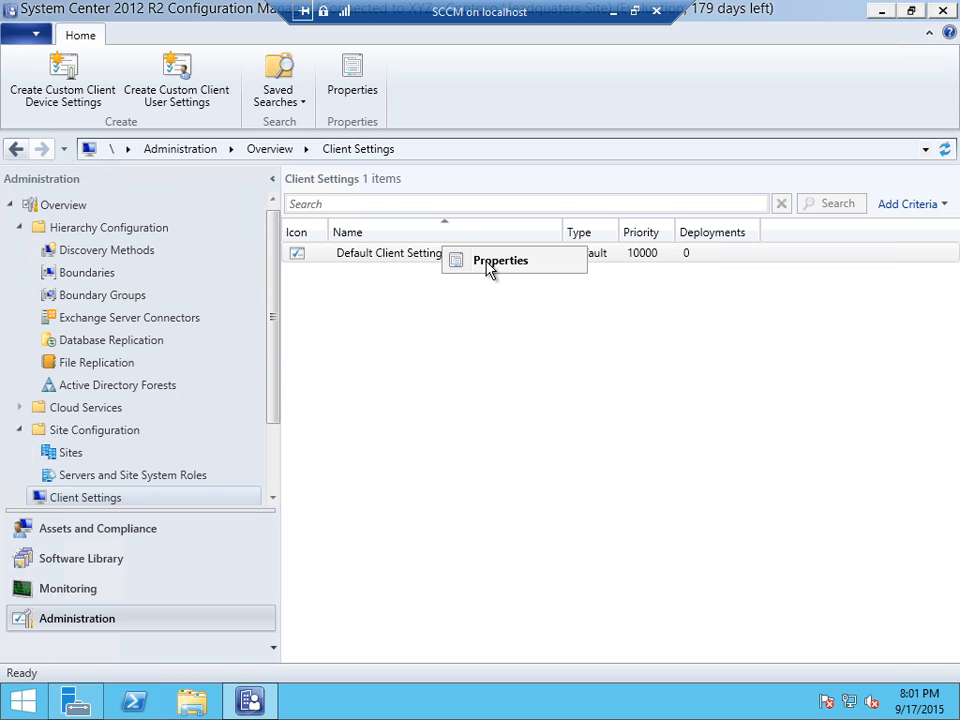
pyautogui.click(490, 262)
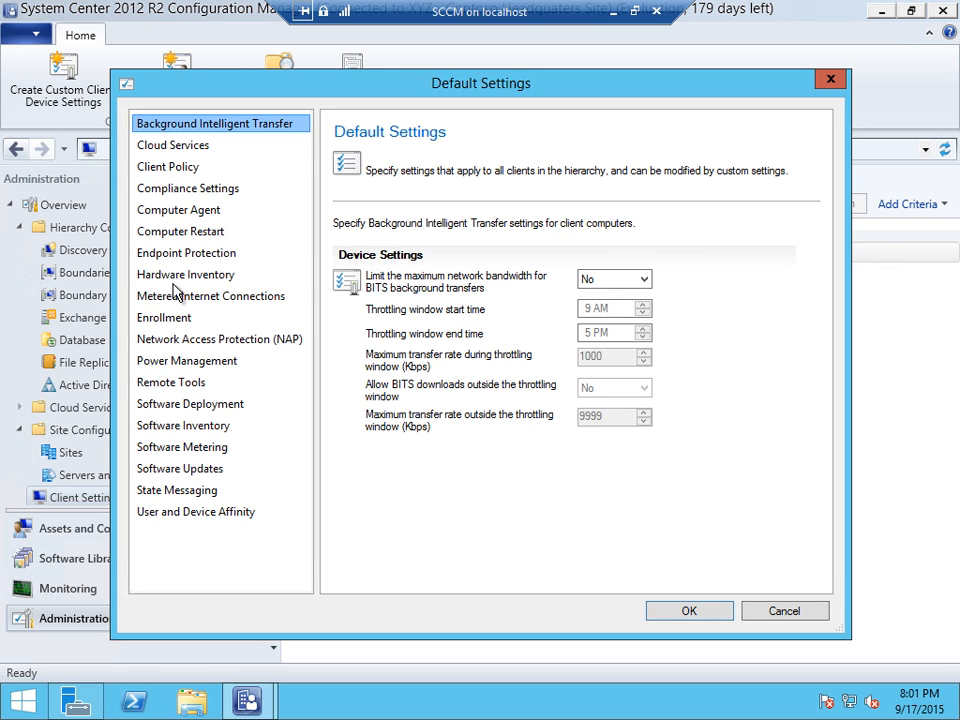
pyautogui.click(181, 173)
pyautogui.click(598, 278)
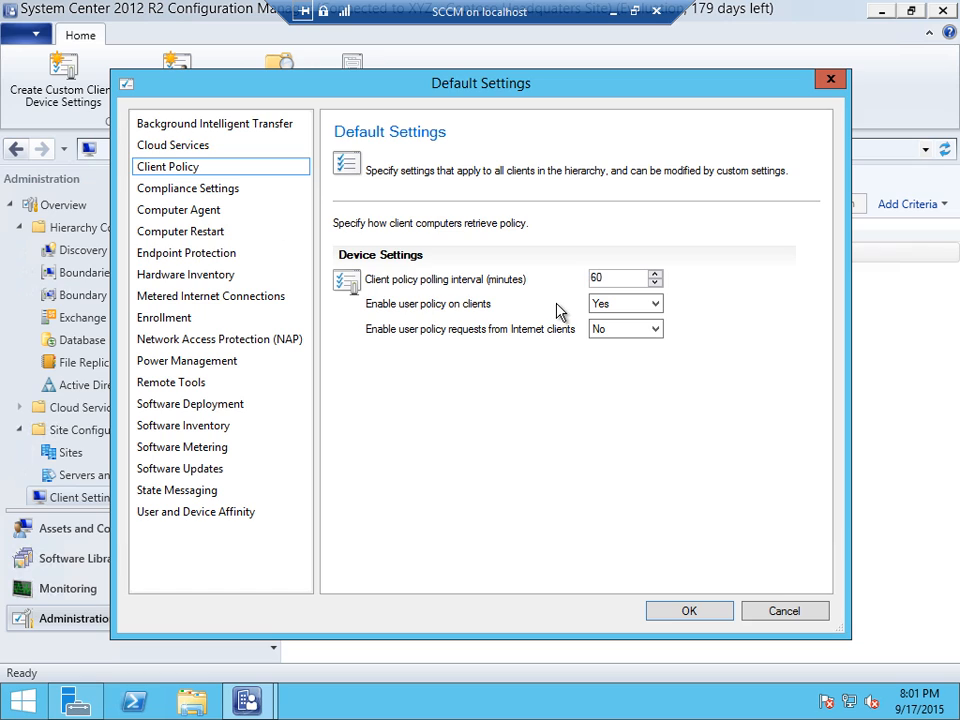
pyautogui.moveTo(604, 278); pyautogui.dragTo(399, 211)
pyautogui.write('5')
# - Save the 5-minute default settings and view the actions available for CS01-VM3 in Devices
pyautogui.click(682, 612)
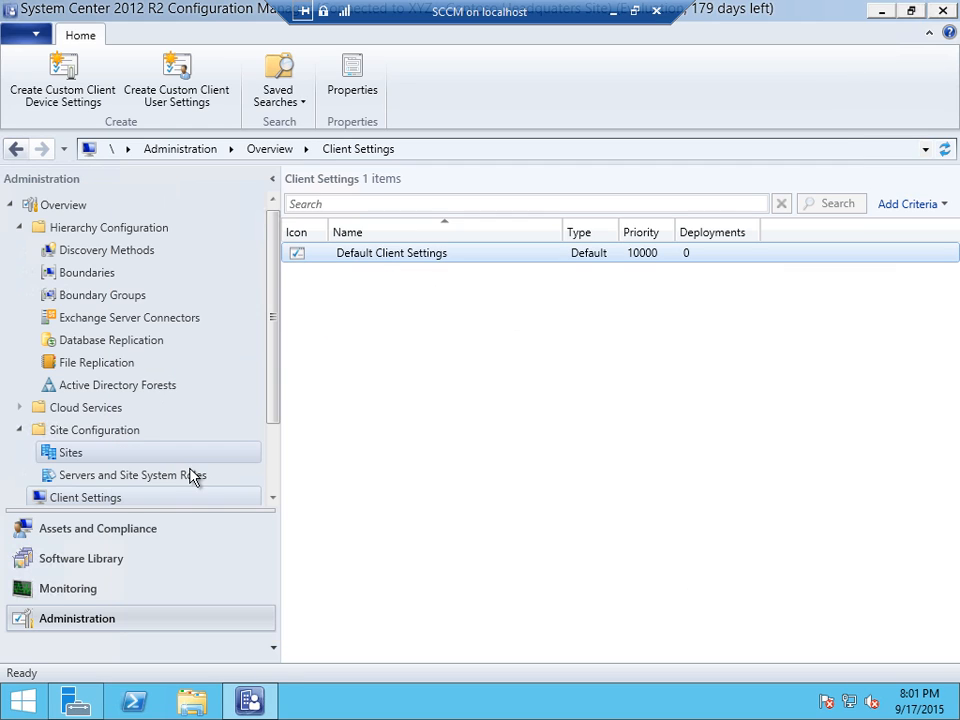
pyautogui.click(161, 534)
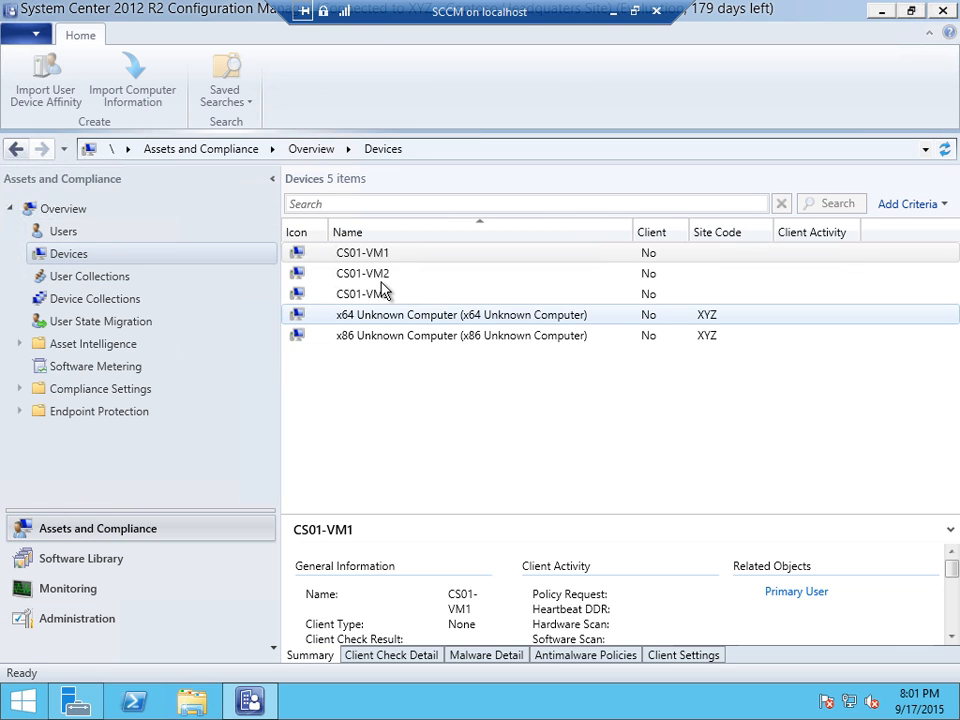
pyautogui.click(386, 300)
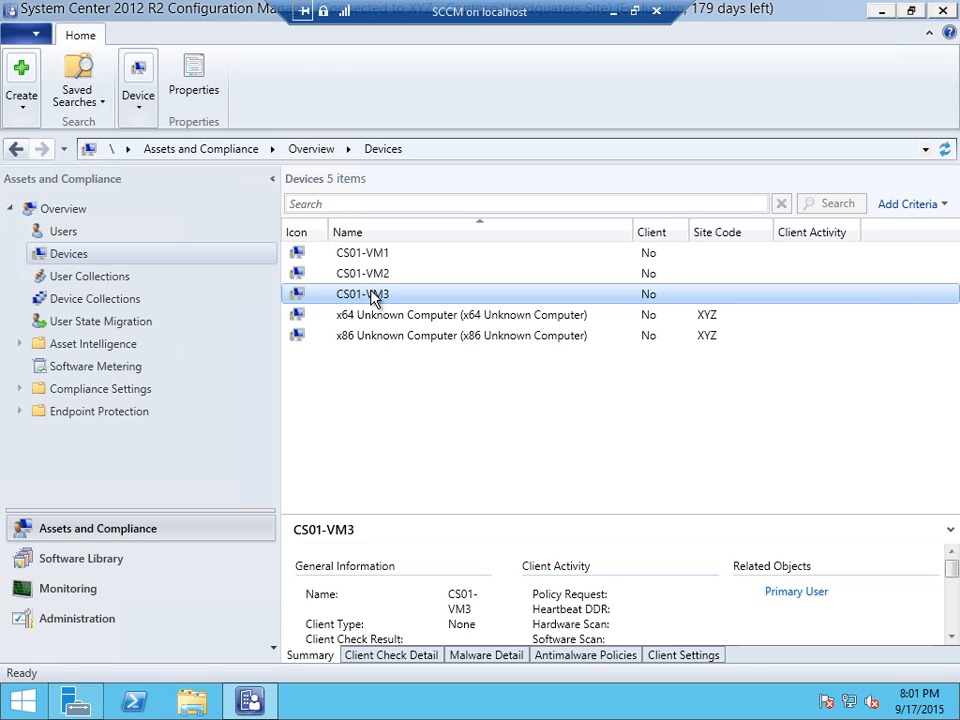
pyautogui.rightClick(372, 296)
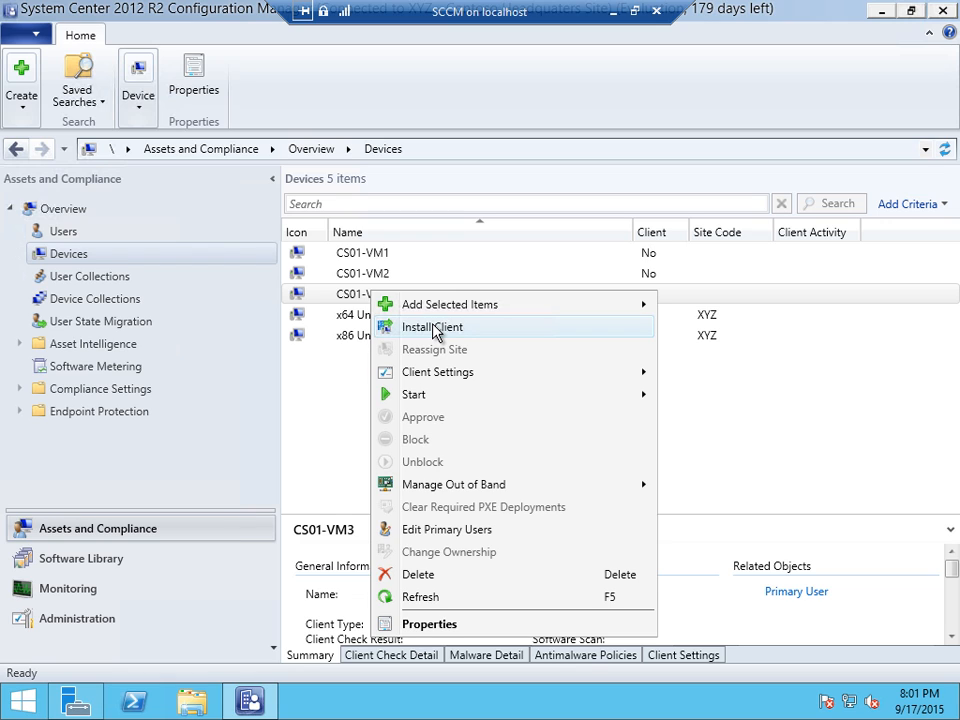
pyautogui.moveTo(610, 372)
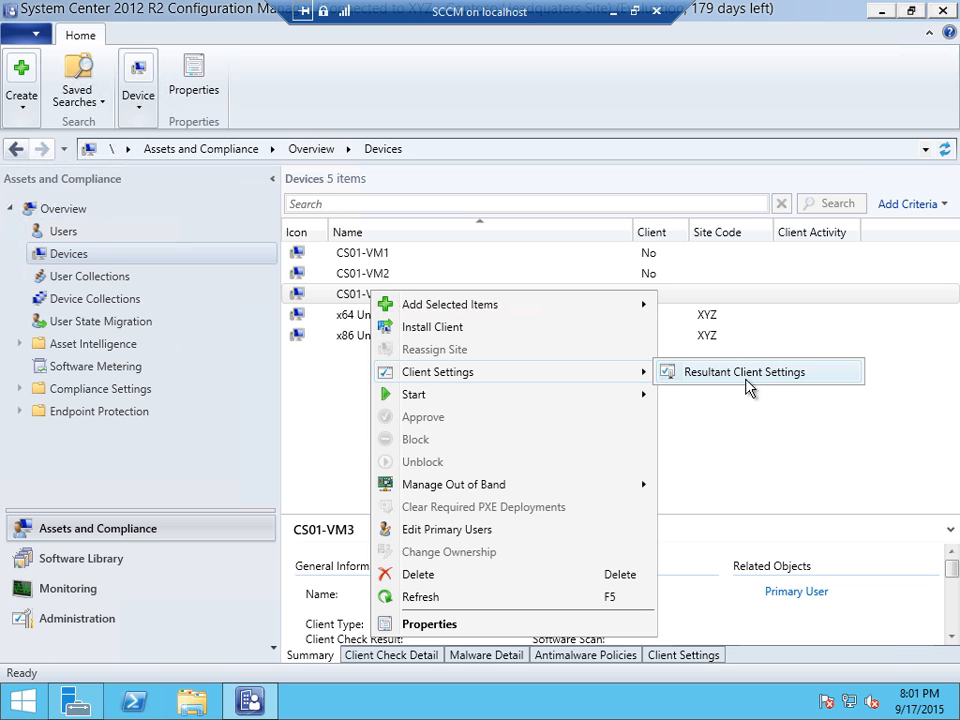
# - Revisit Default Client Settings in Administration, then return to Devices and select CS01-VM3
pyautogui.click(102, 621)
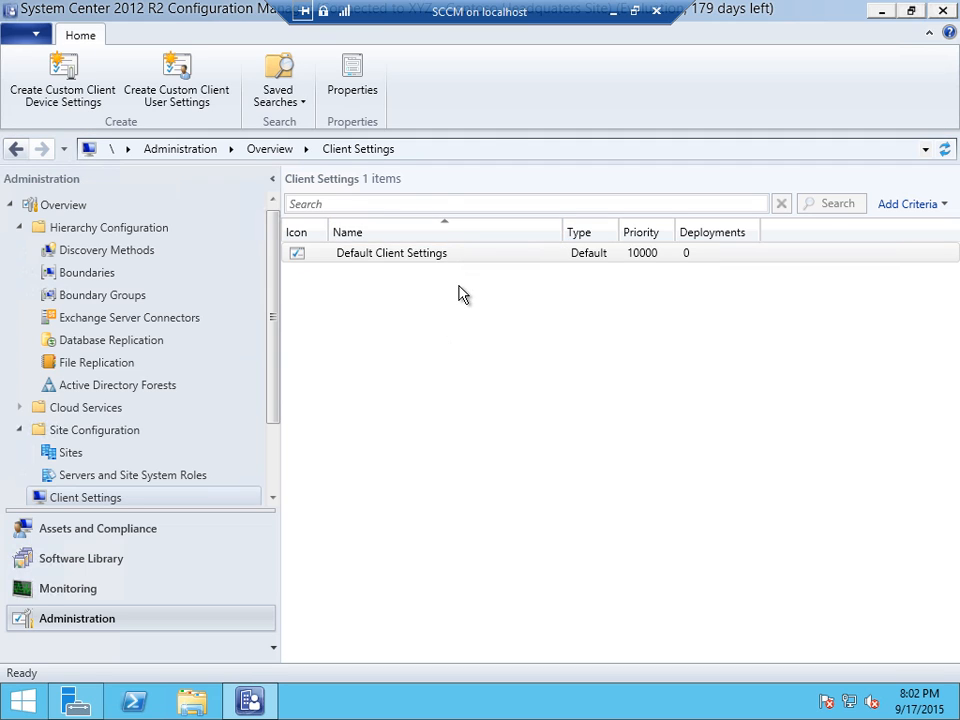
pyautogui.click(503, 255)
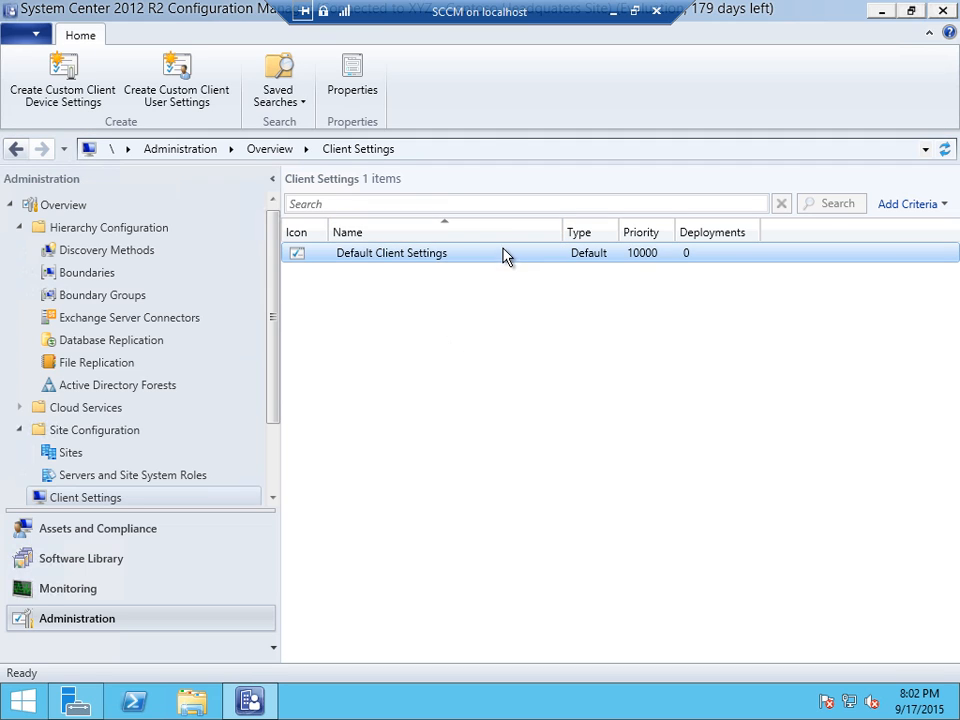
pyautogui.click(653, 266)
pyautogui.click(648, 249)
pyautogui.click(626, 352)
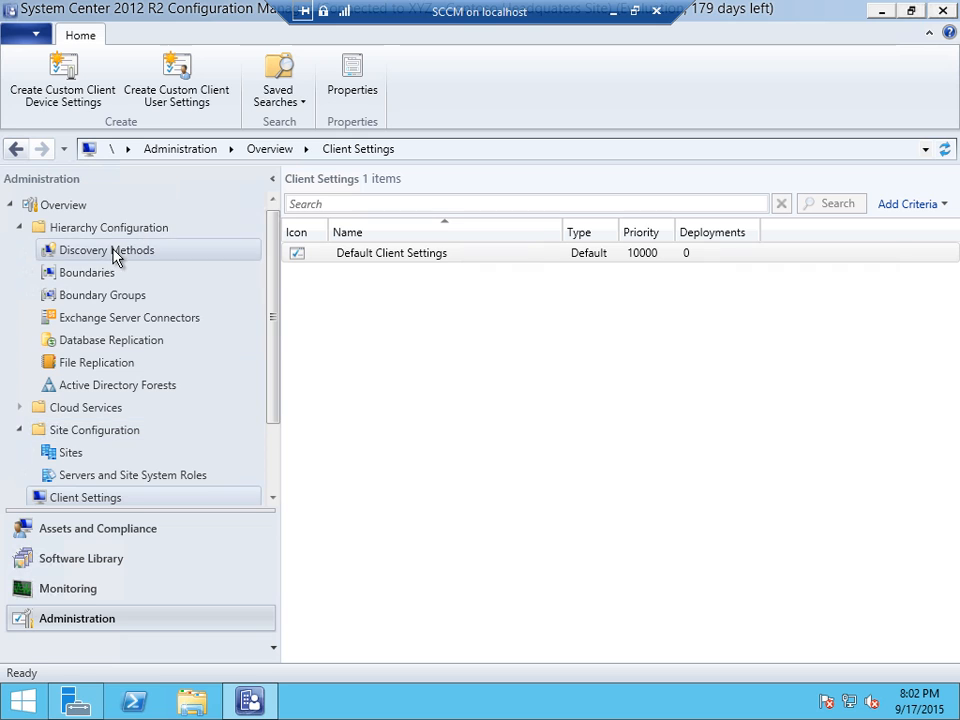
pyautogui.click(110, 529)
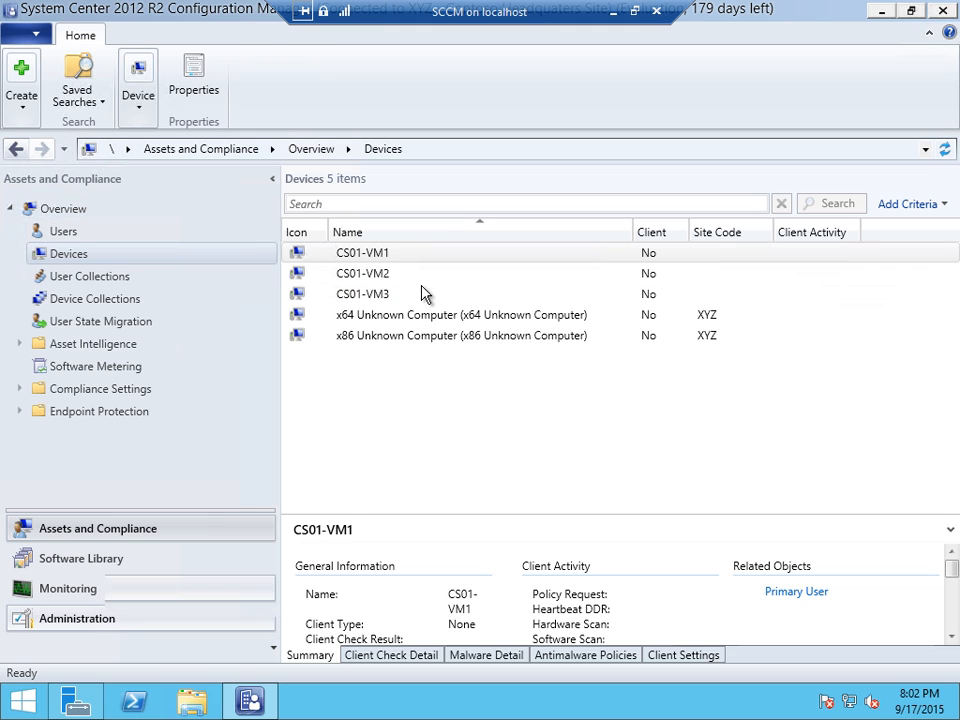
pyautogui.click(380, 296)
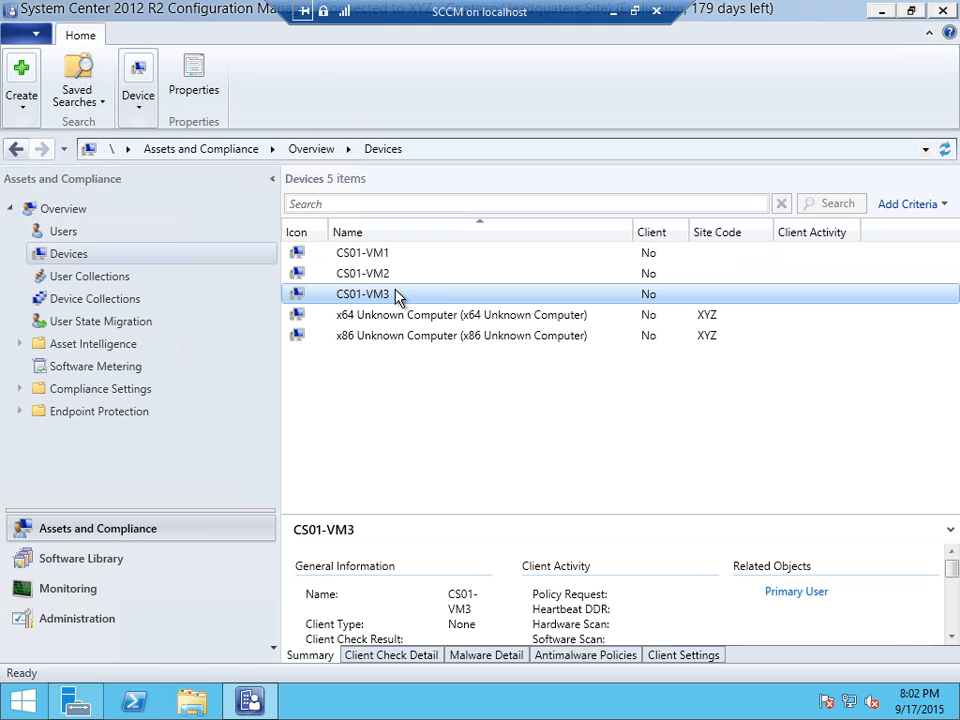
# - Install the client on CS01-VM3 with Always install and install-from-specified-site (XYZ-Contoso Headquaters) enabled
pyautogui.rightClick(395, 296)
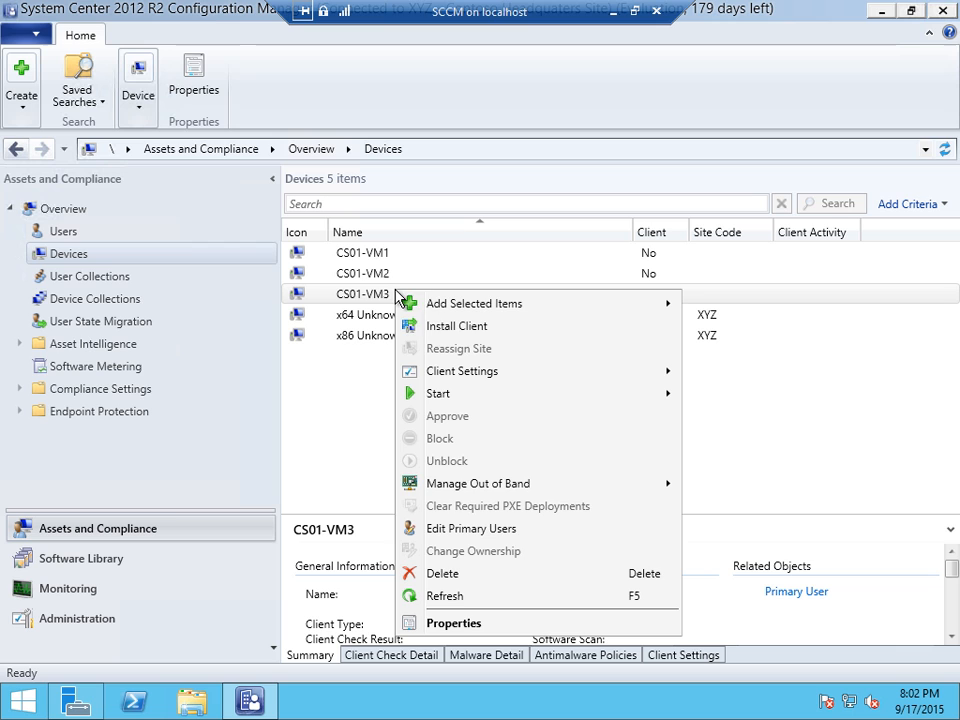
pyautogui.click(447, 326)
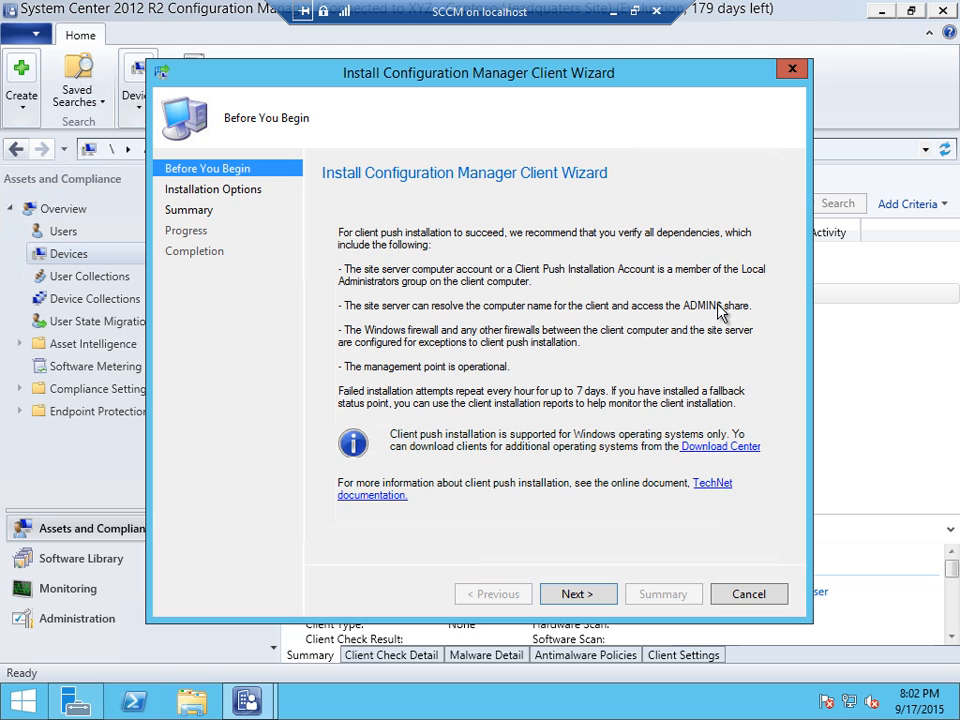
pyautogui.click(568, 596)
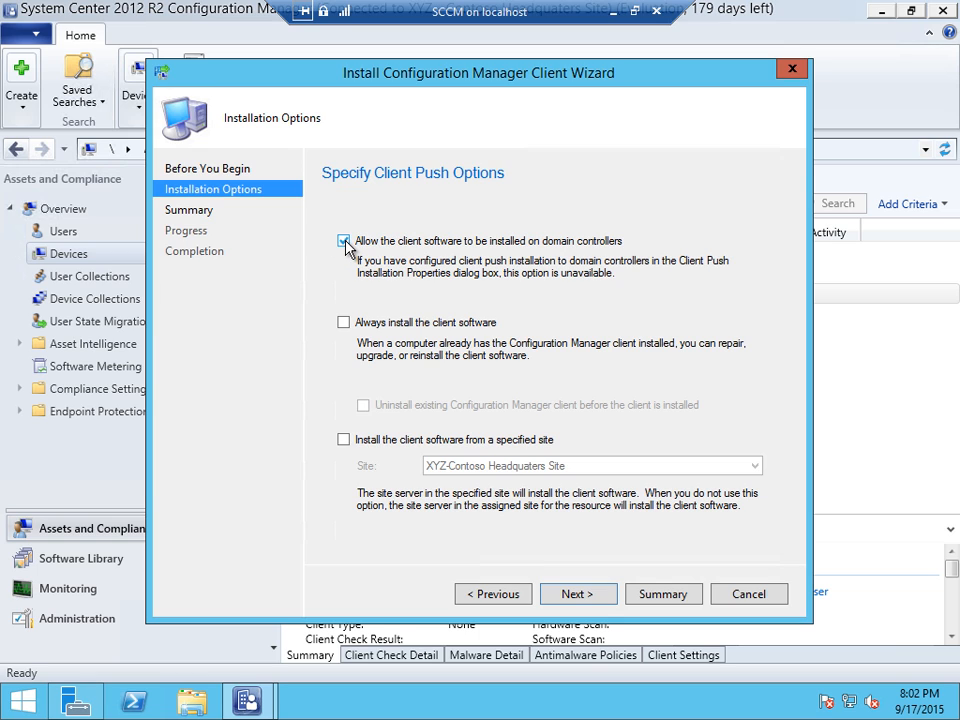
pyautogui.click(344, 324)
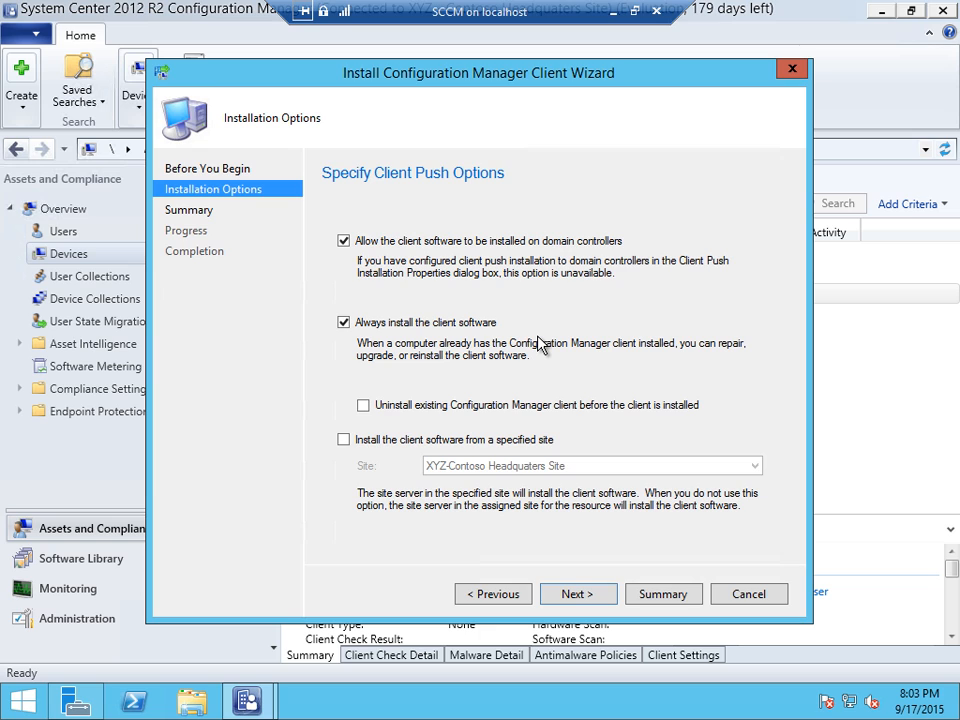
pyautogui.click(343, 440)
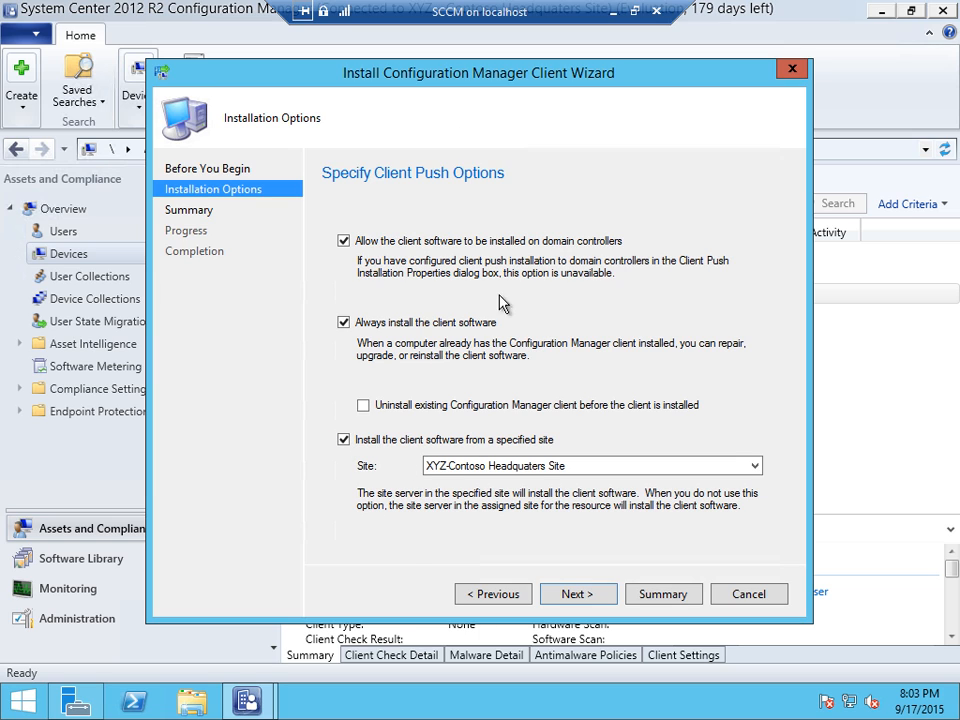
pyautogui.click(586, 596)
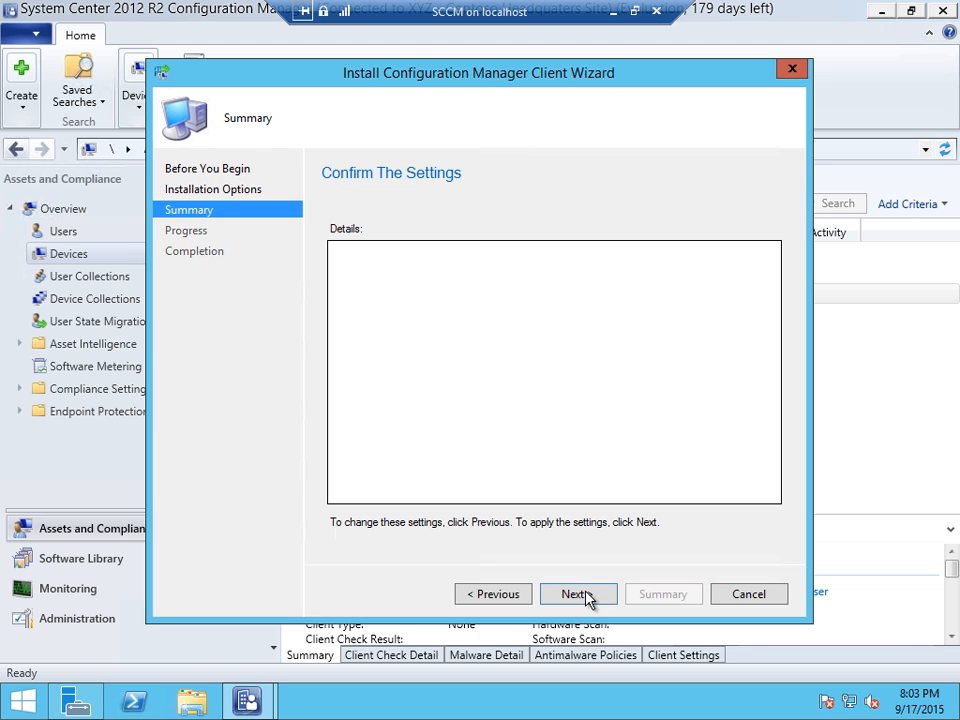
pyautogui.click(587, 598)
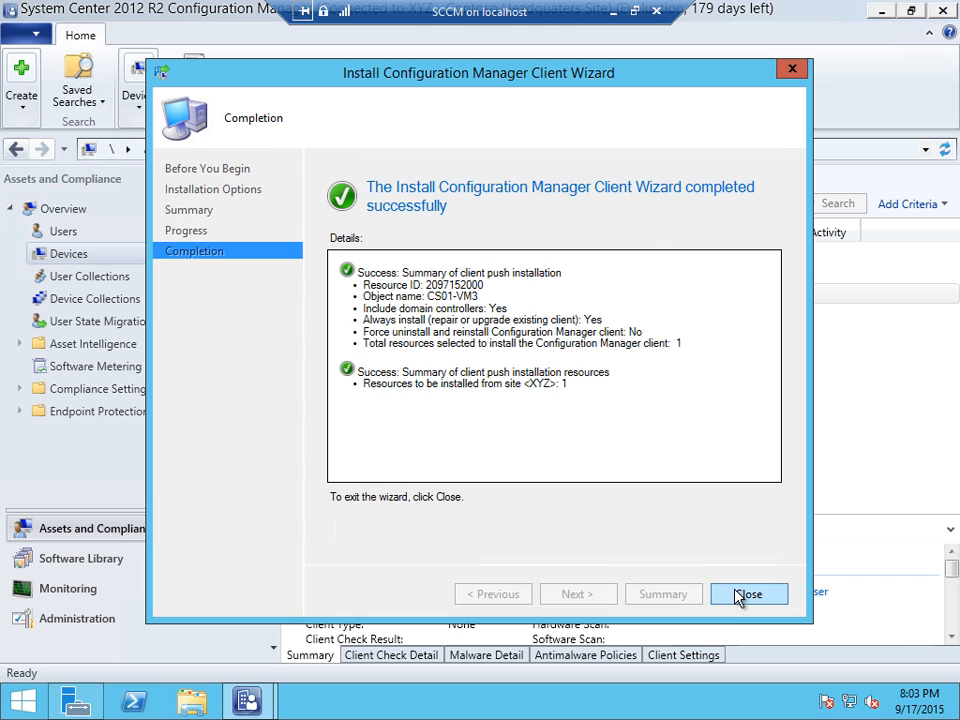
pyautogui.click(740, 595)
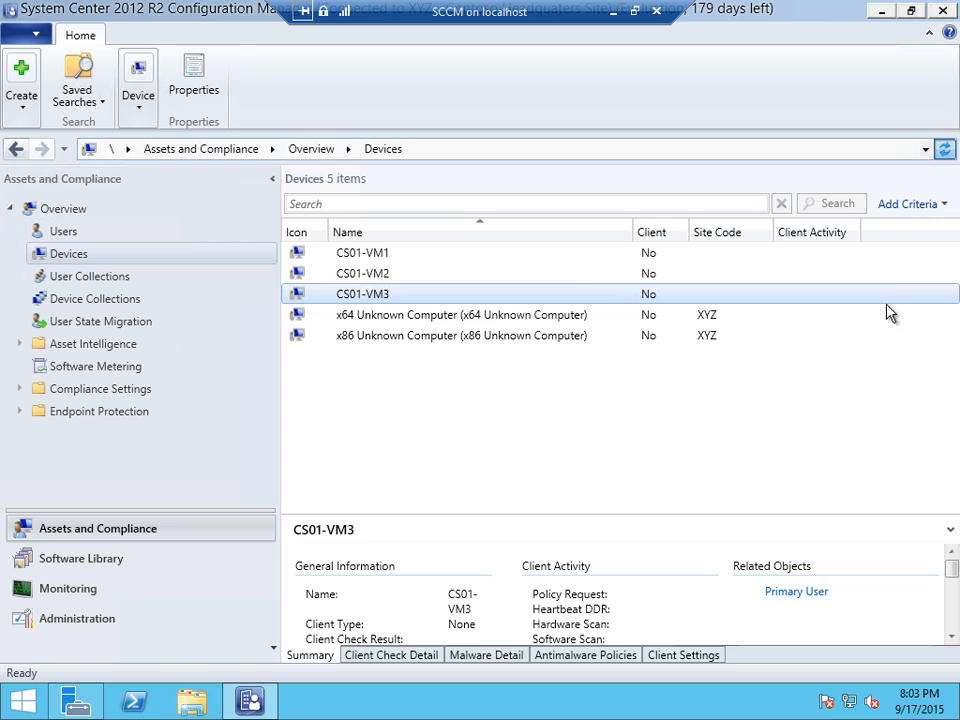
# - Refresh the device list and open Local Disk (C:) in File Explorer
pyautogui.press('F5')
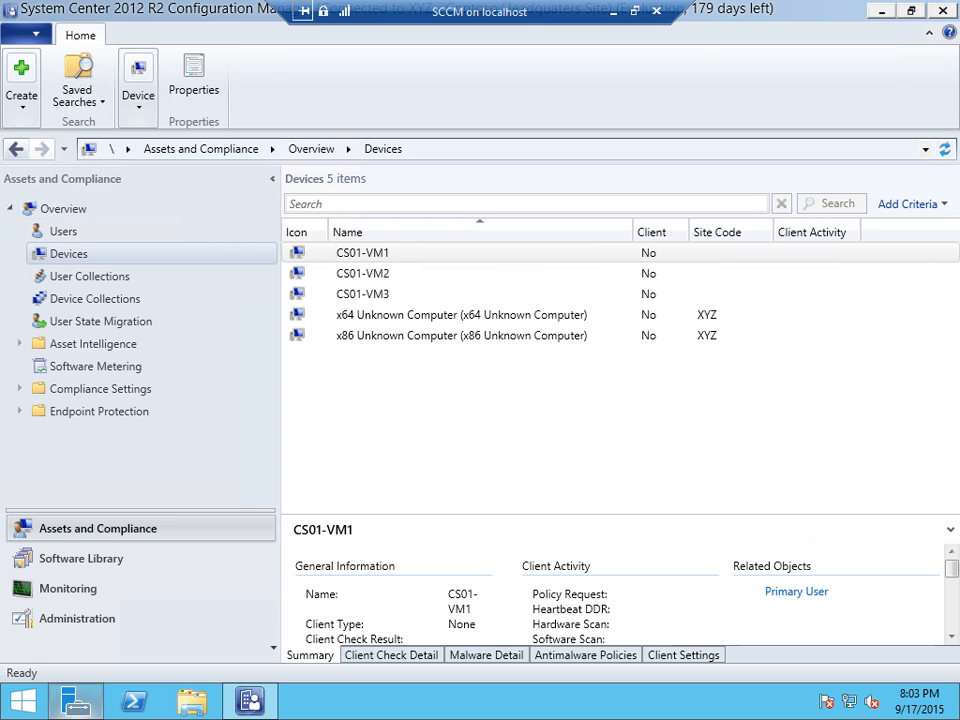
pyautogui.click(205, 705)
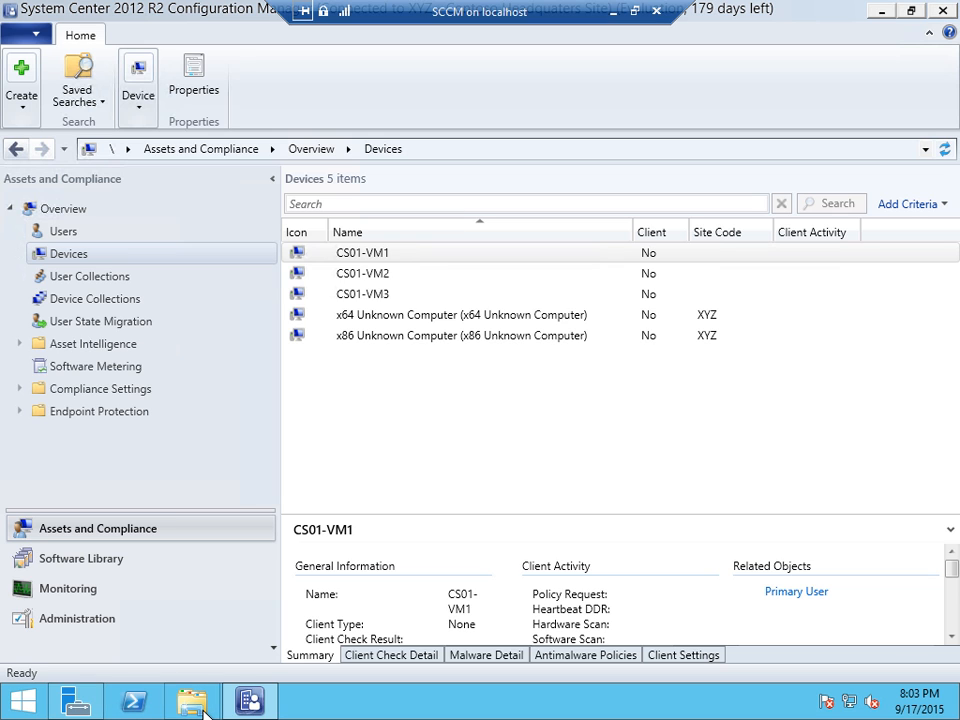
pyautogui.moveTo(709, 138); pyautogui.dragTo(647, 272)
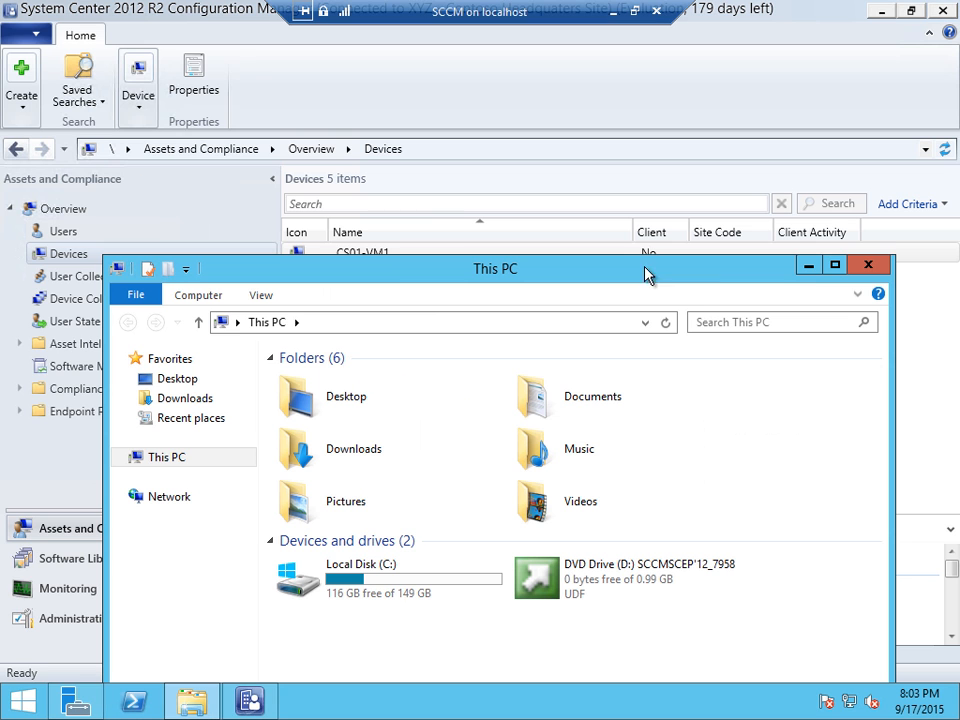
pyautogui.doubleClick(403, 574)
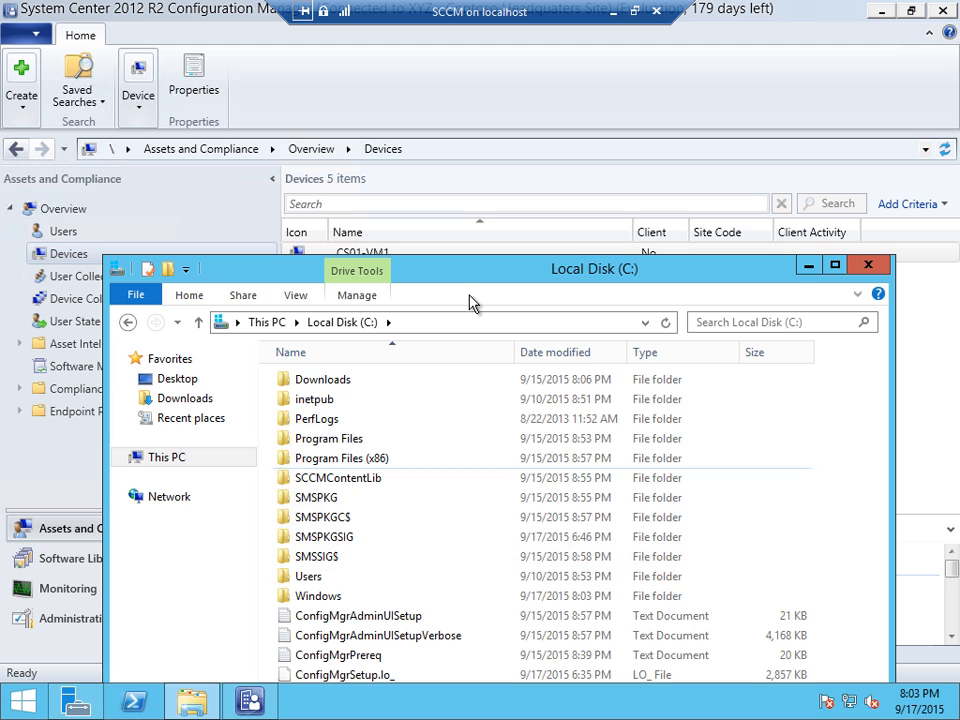
# - Go into Windows\ccmsetup, view its full path, and move the window off the device list
pyautogui.moveTo(477, 273); pyautogui.dragTo(554, 149)
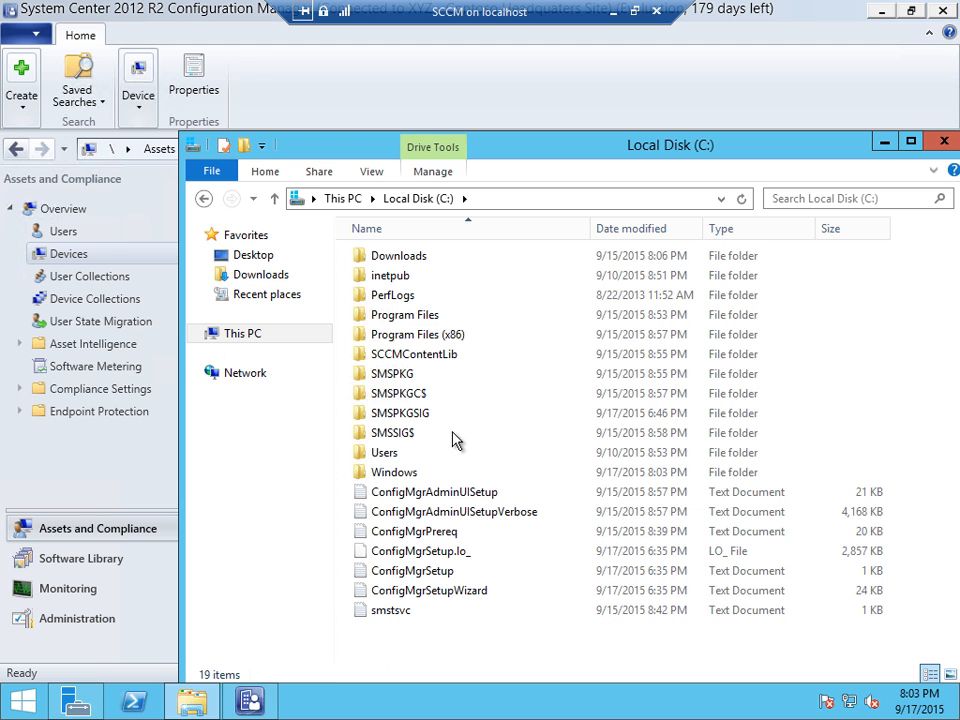
pyautogui.click(395, 476)
pyautogui.doubleClick(393, 476)
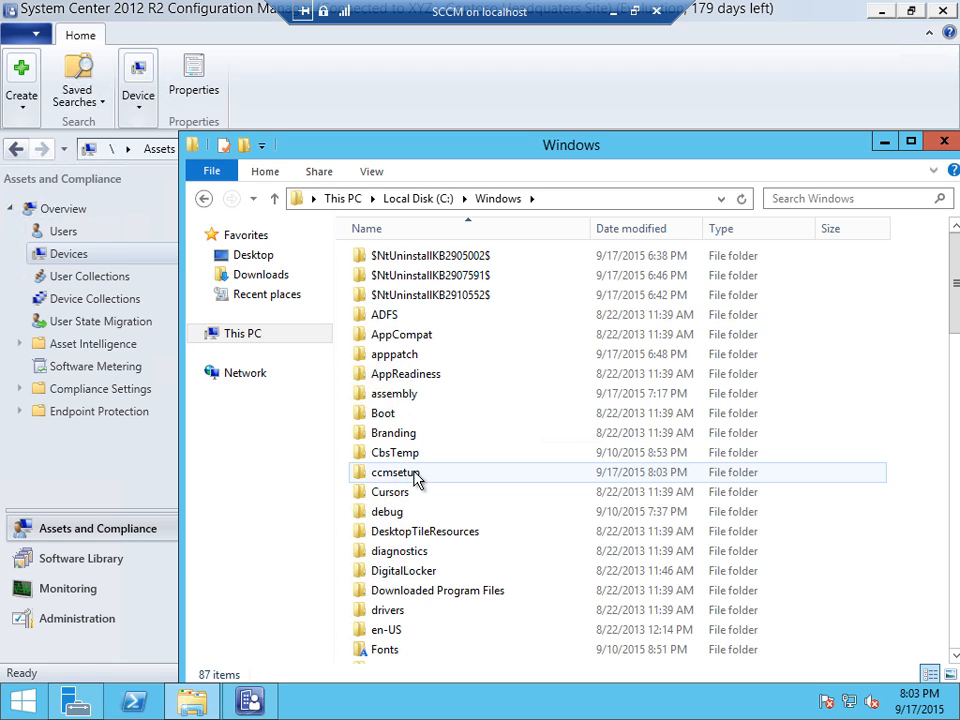
pyautogui.doubleClick(402, 474)
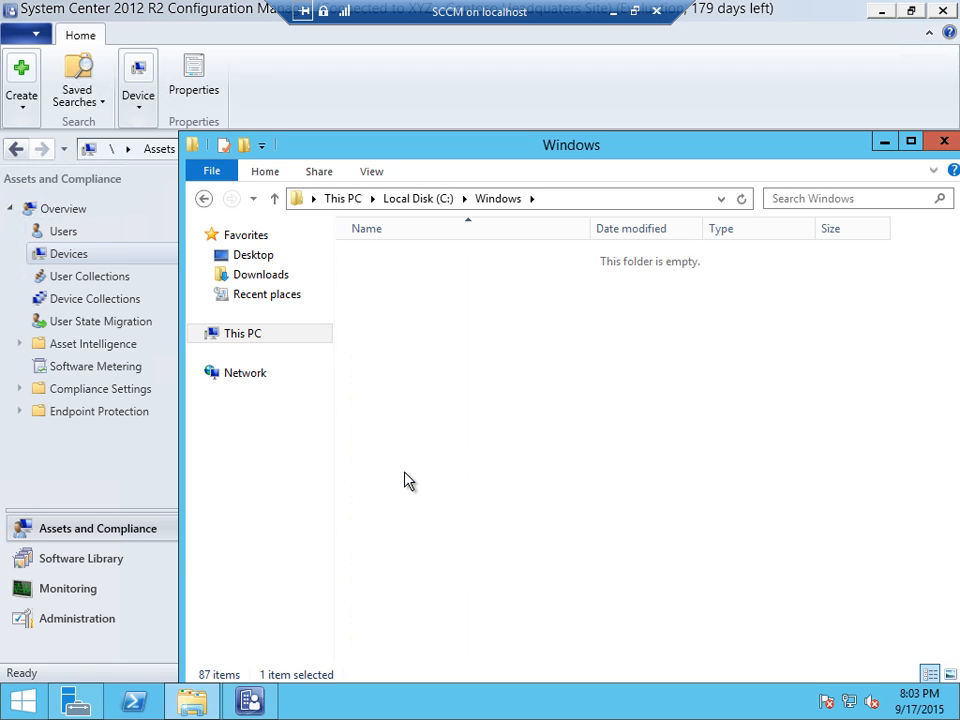
pyautogui.click(658, 203)
pyautogui.click(650, 208)
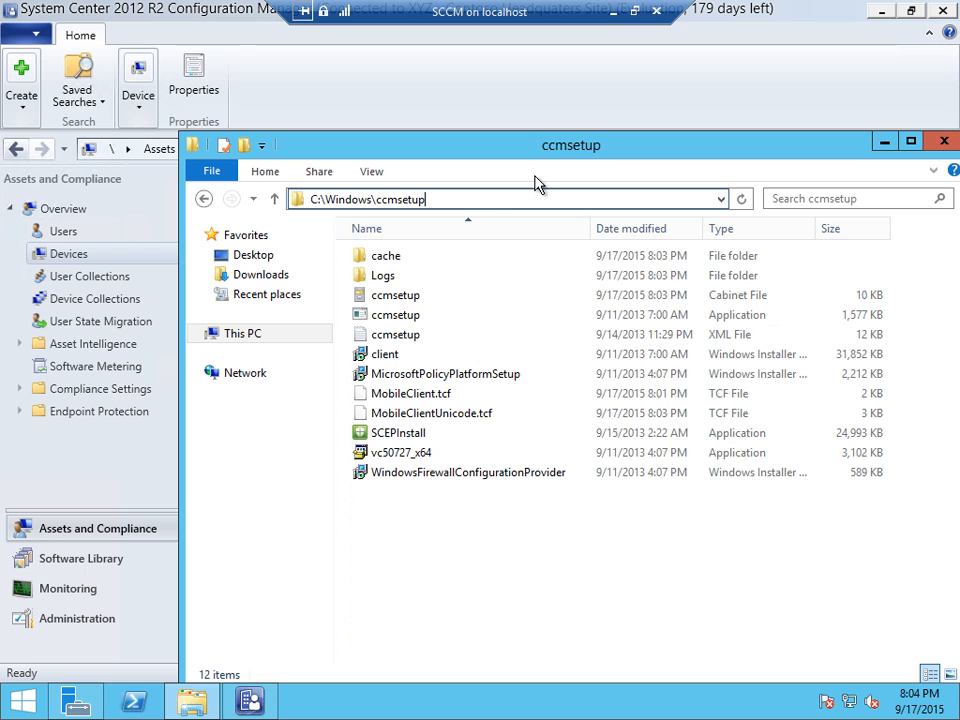
pyautogui.moveTo(545, 163); pyautogui.dragTo(505, 341)
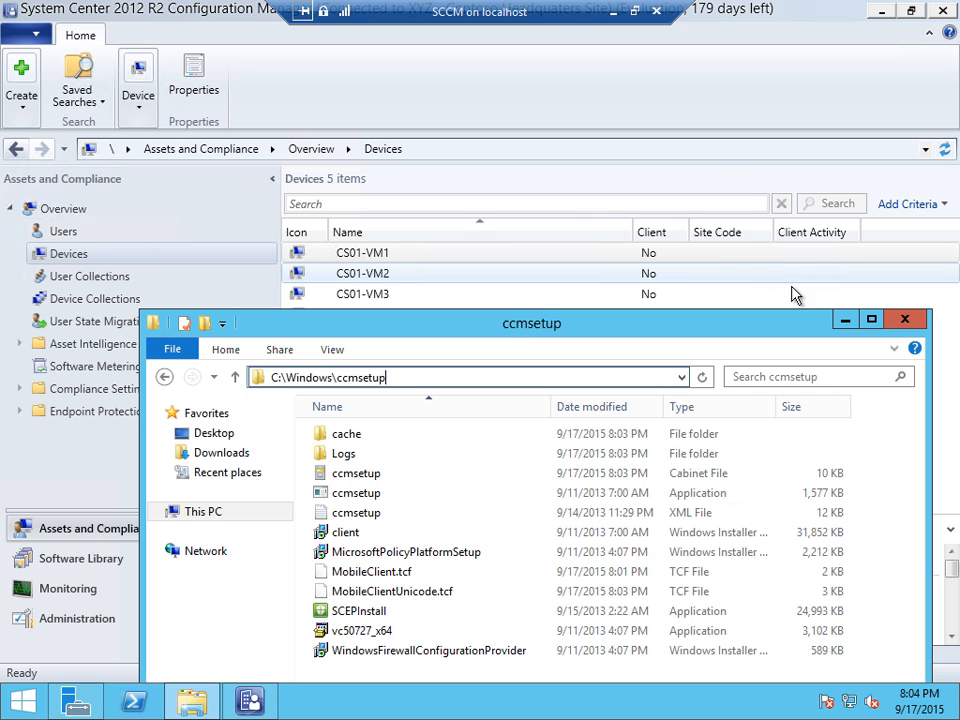
# - Refresh Devices and reselect CS01-VM3, then bring the C:\Windows\ccmsetup window into view beside the console
pyautogui.click(717, 111)
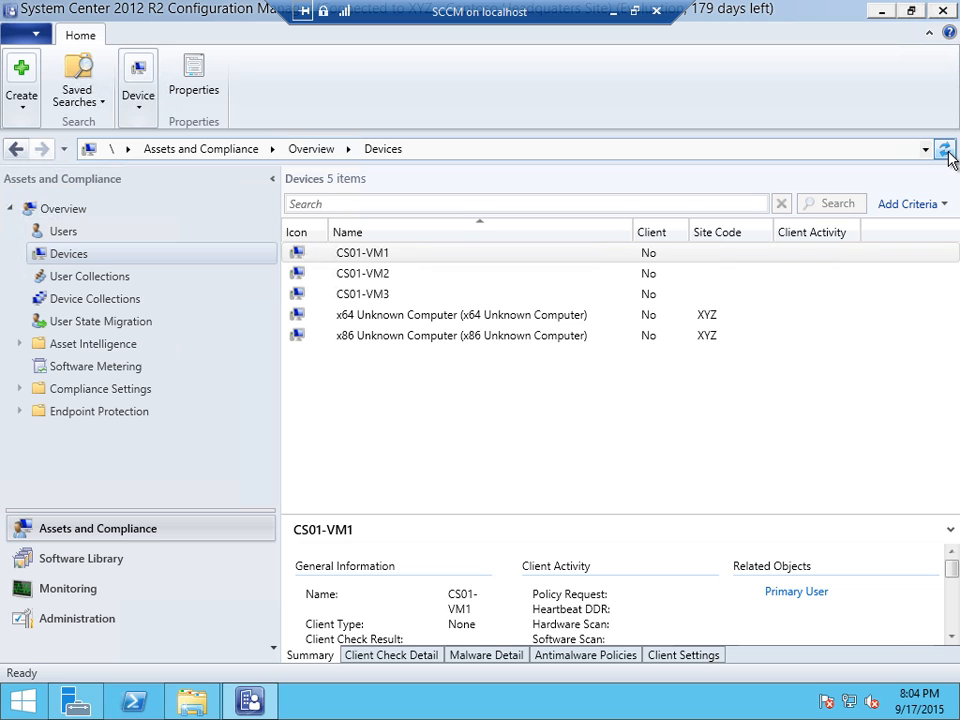
pyautogui.click(643, 294)
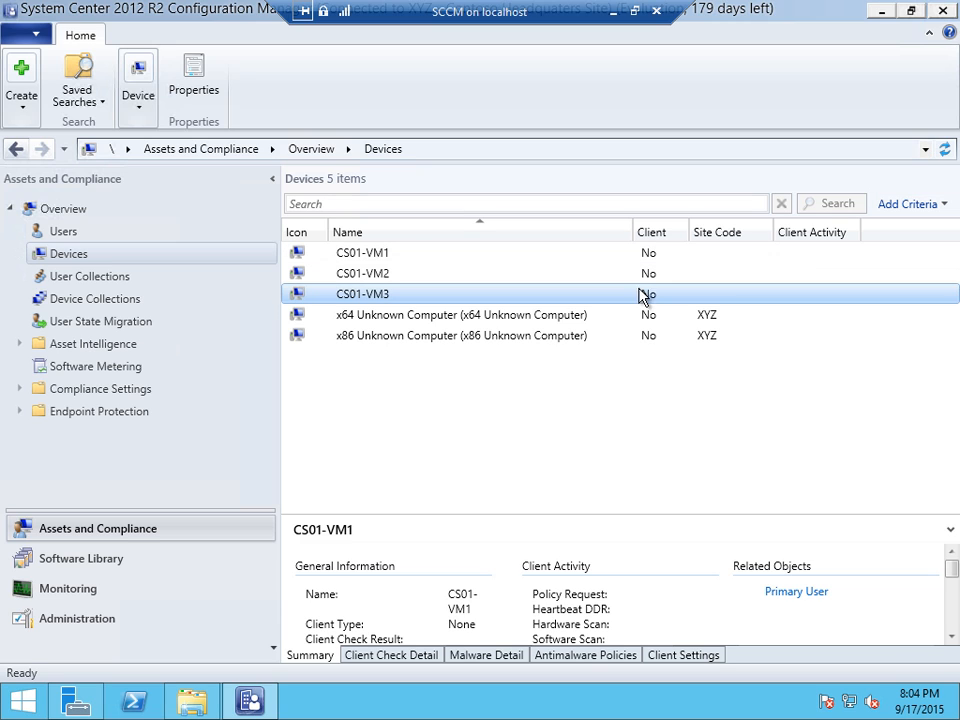
pyautogui.click(945, 149)
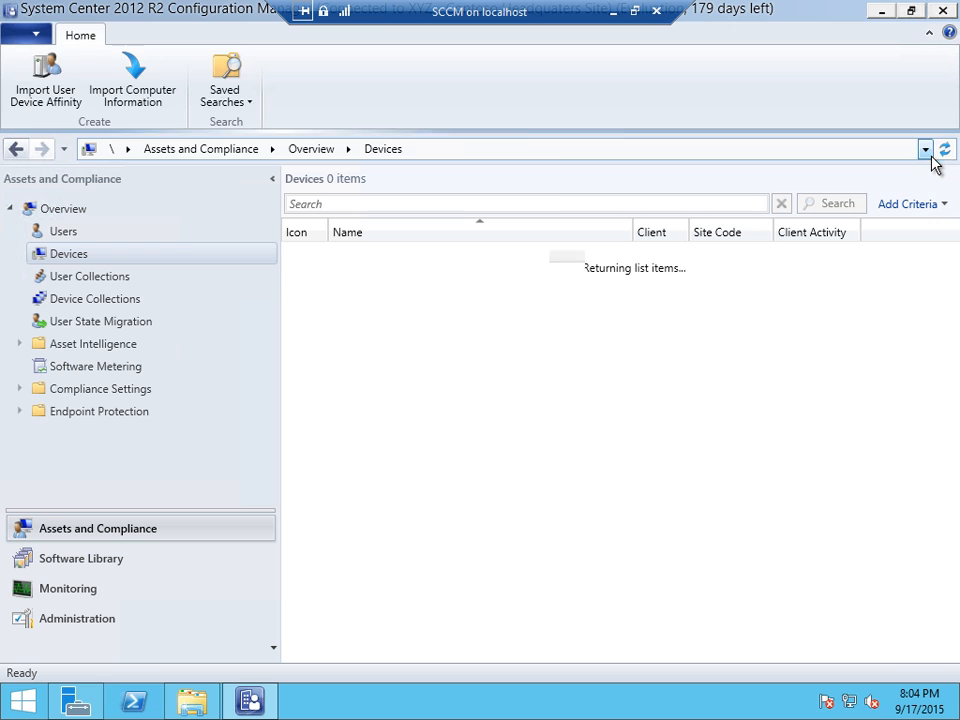
pyautogui.click(618, 298)
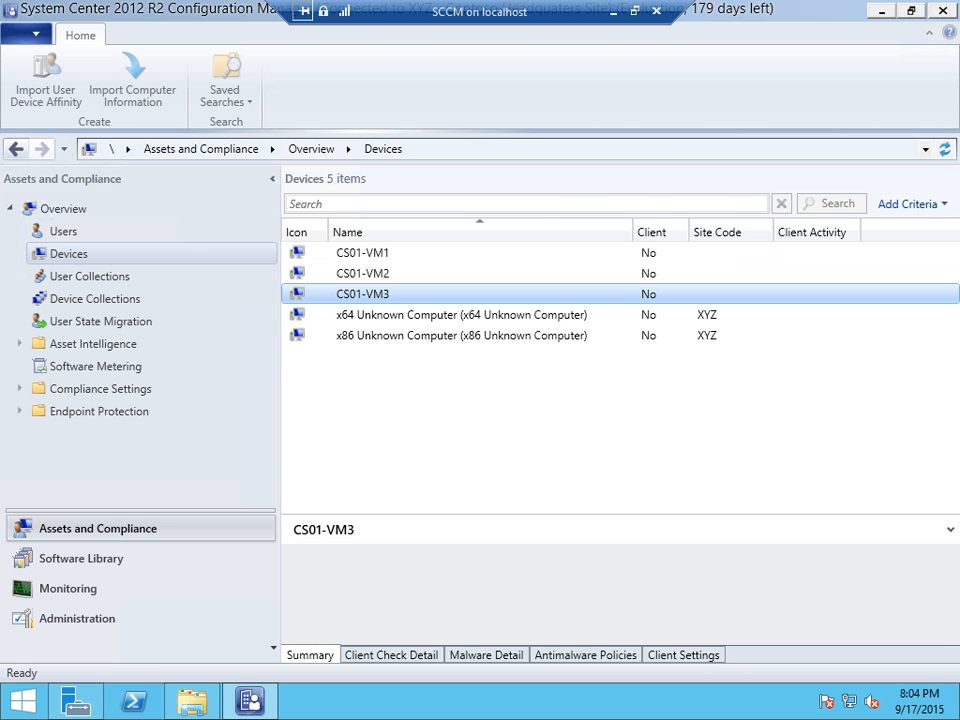
pyautogui.click(183, 712)
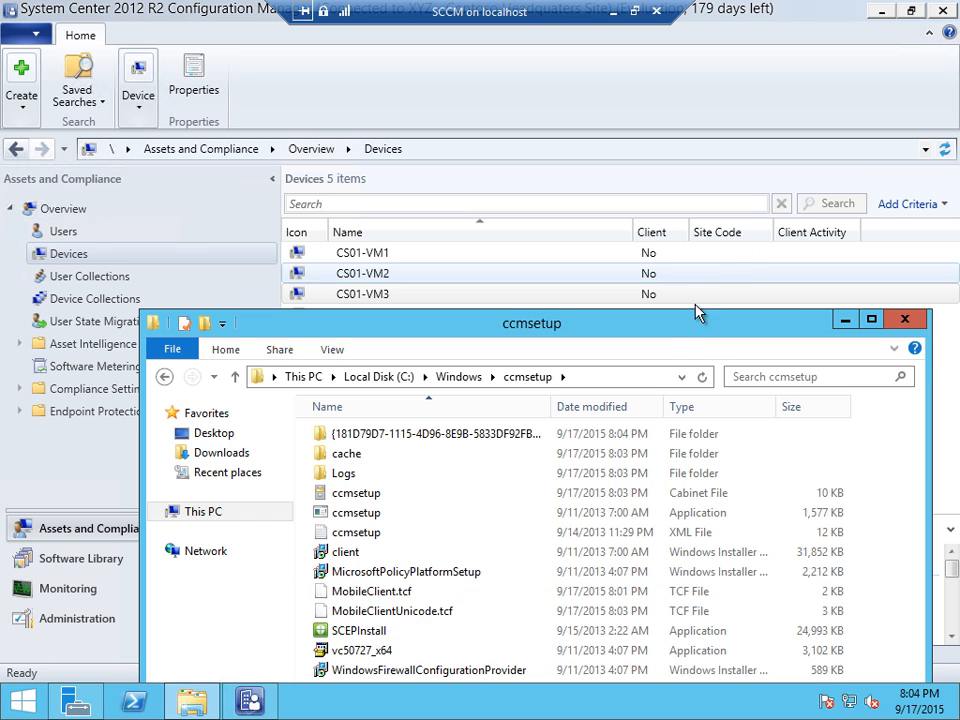
pyautogui.moveTo(667, 330); pyautogui.dragTo(613, 150)
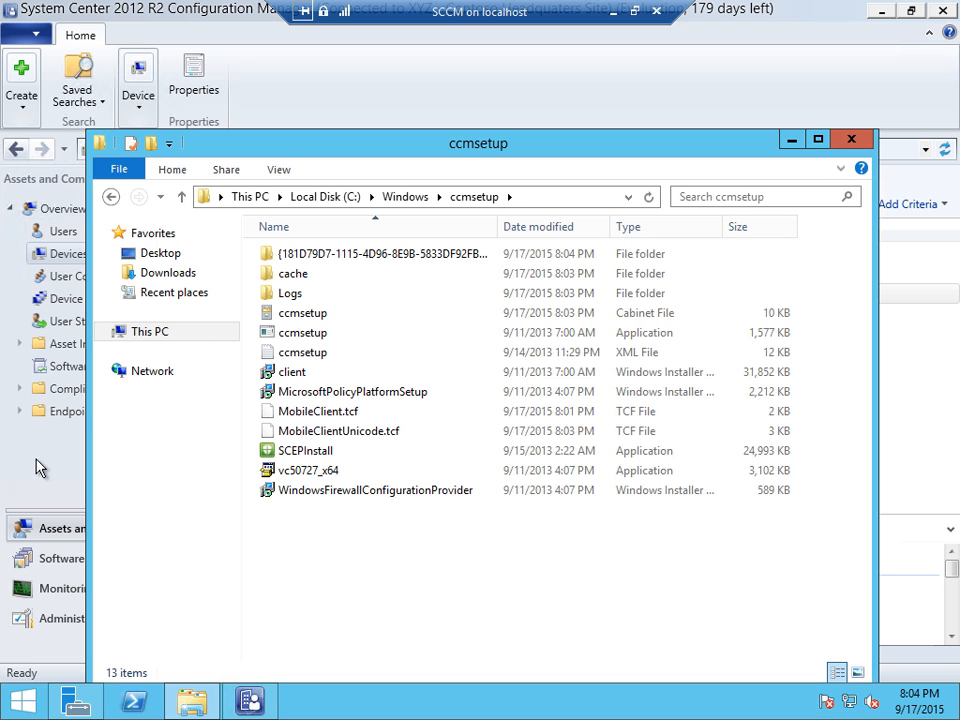
pyautogui.click(28, 345)
# - In Administration, look over the 172.16.0.0 and Default-First-Site-Name boundaries
pyautogui.click(64, 618)
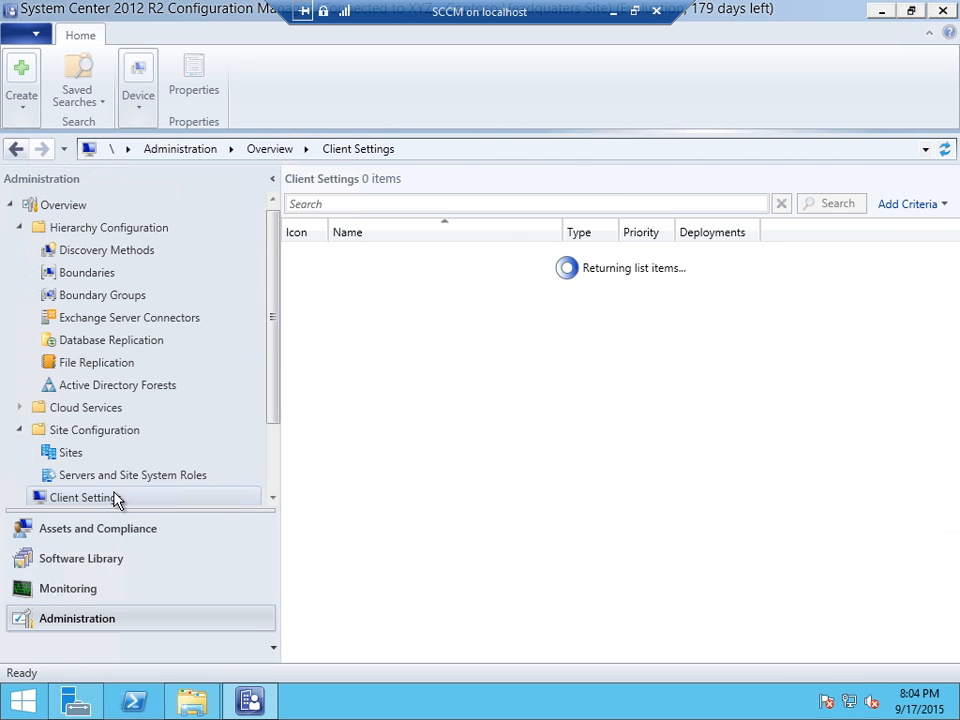
pyautogui.click(100, 250)
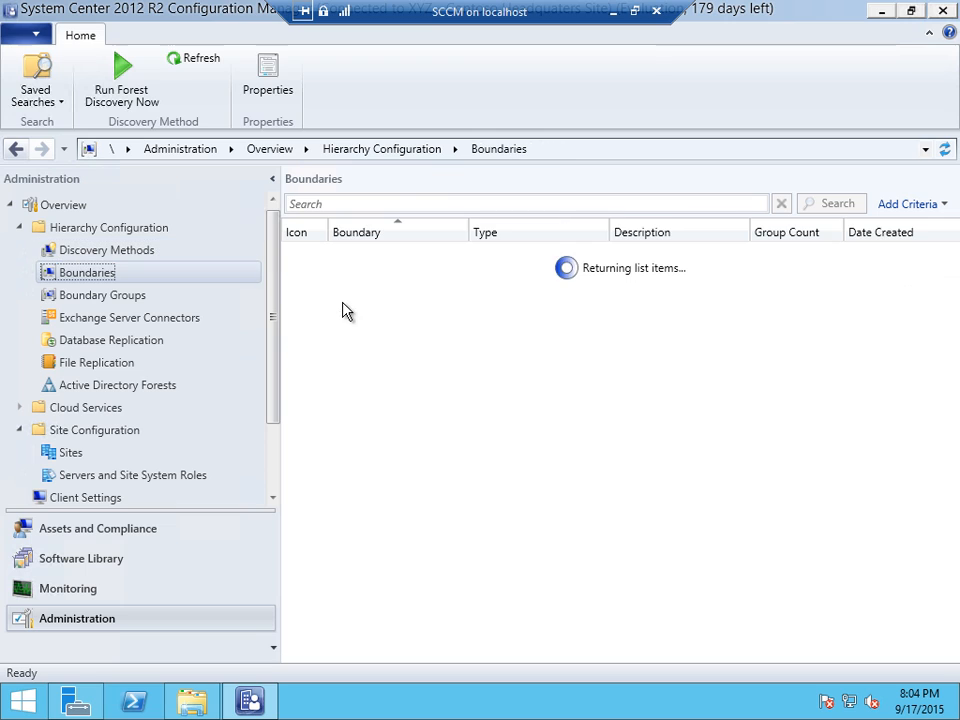
pyautogui.click(385, 257)
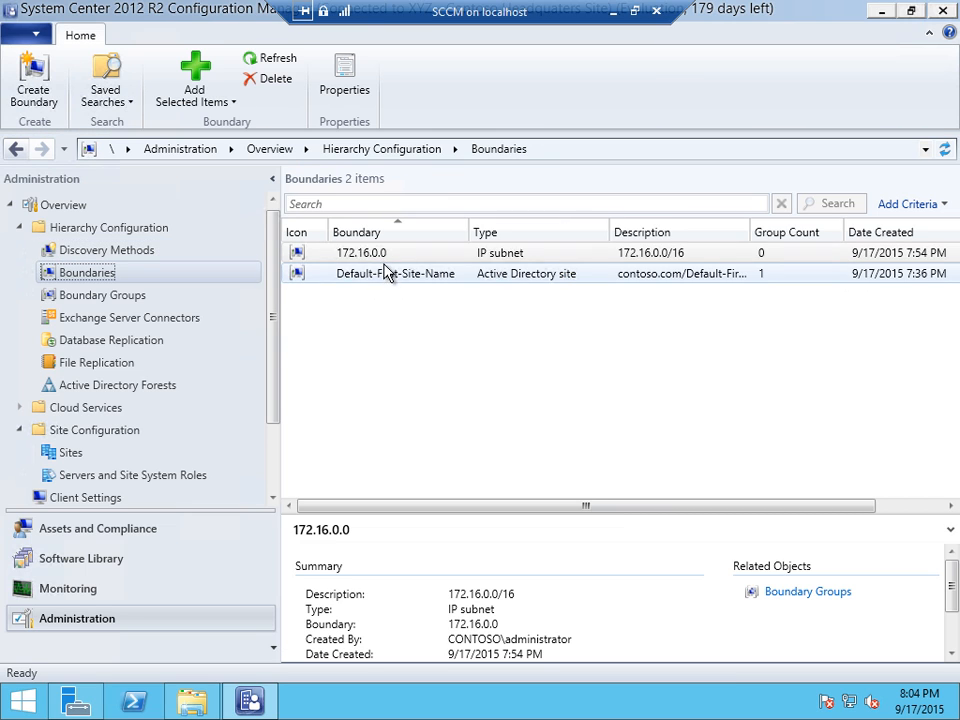
pyautogui.click(385, 276)
# - Check Boundary Group's References and Security tabs in its properties, then accept with OK
pyautogui.click(141, 297)
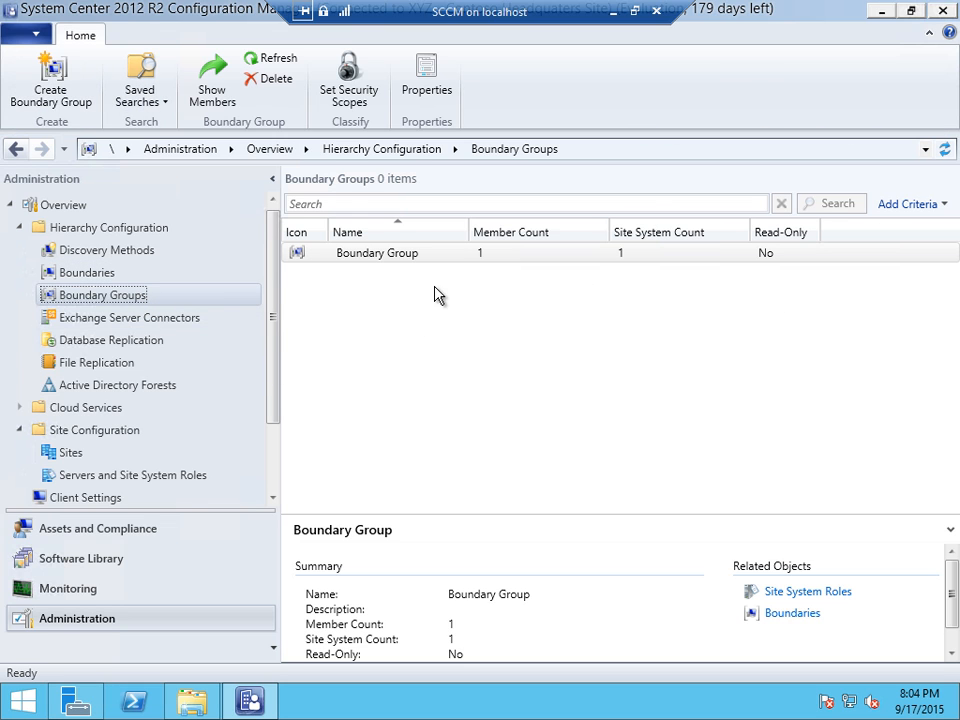
pyautogui.rightClick(462, 253)
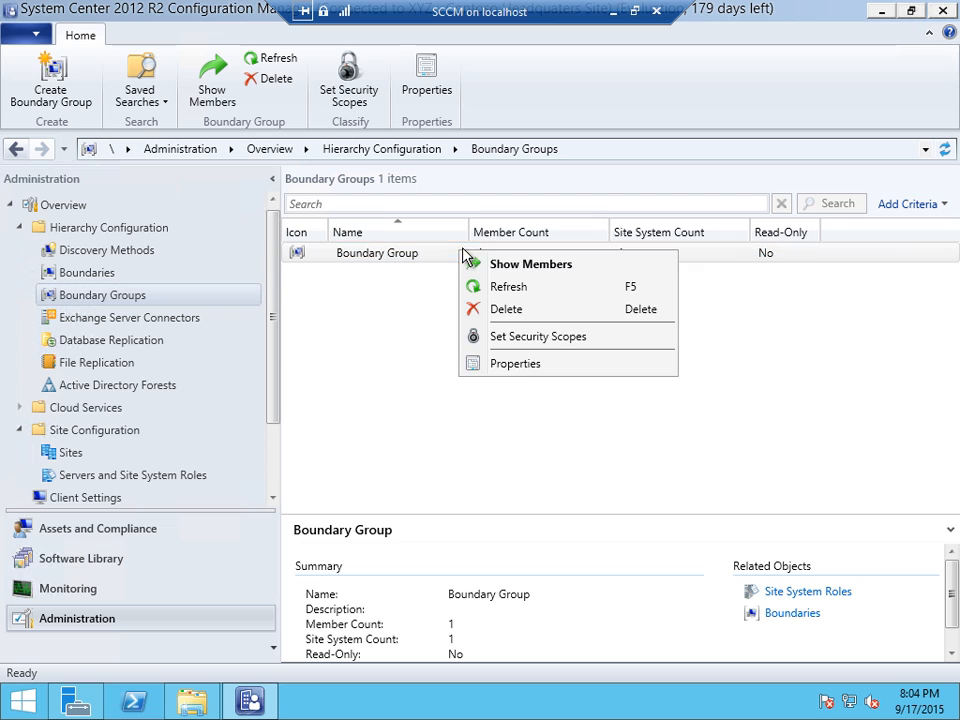
pyautogui.click(498, 364)
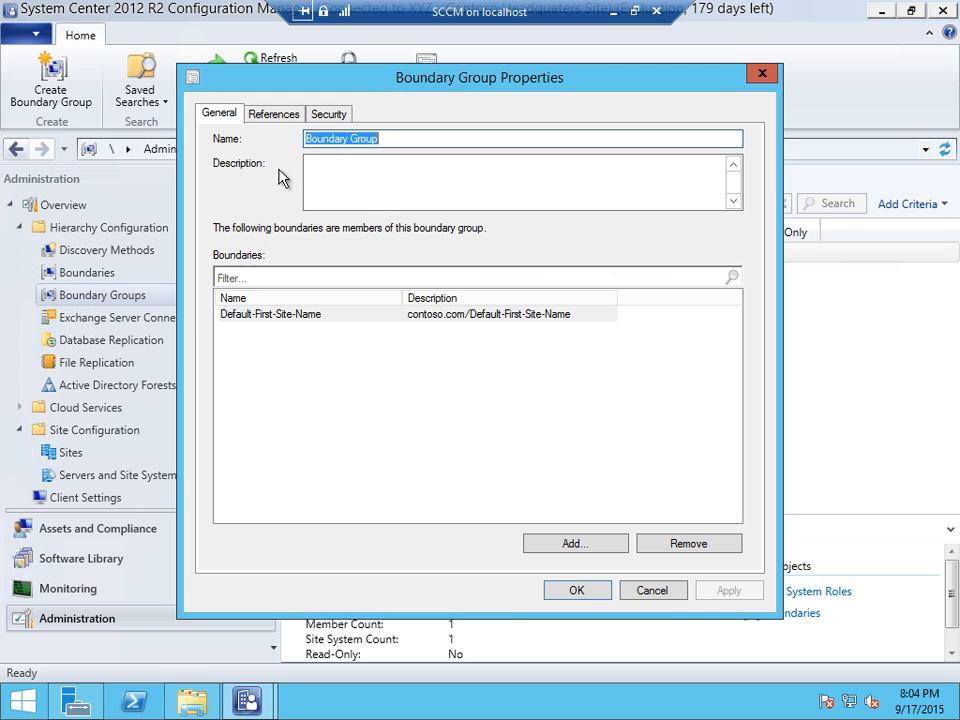
pyautogui.click(288, 115)
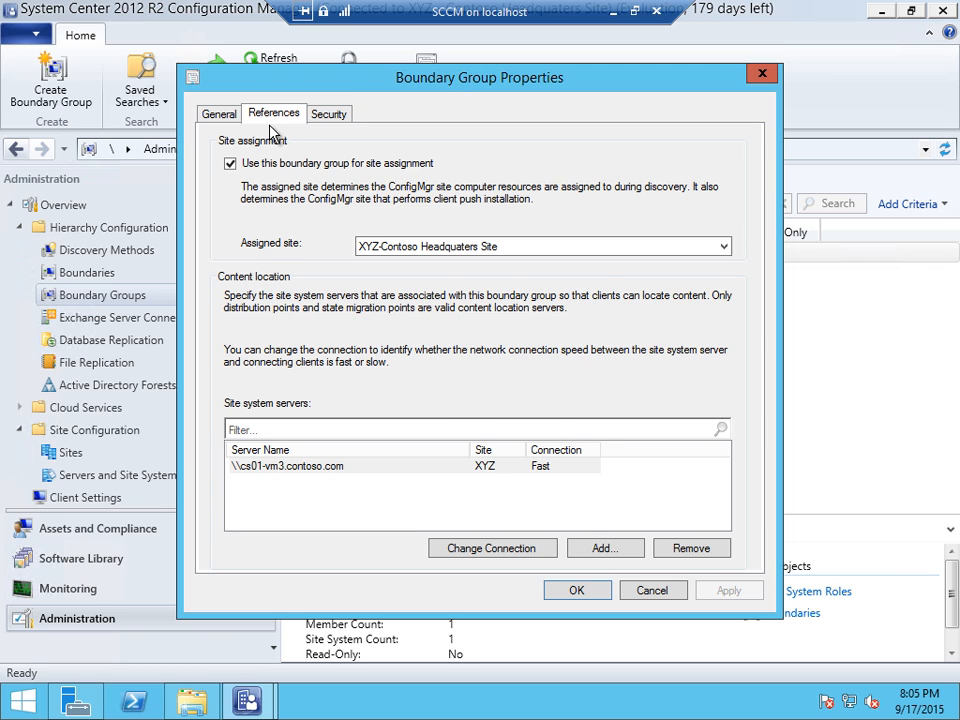
pyautogui.click(328, 113)
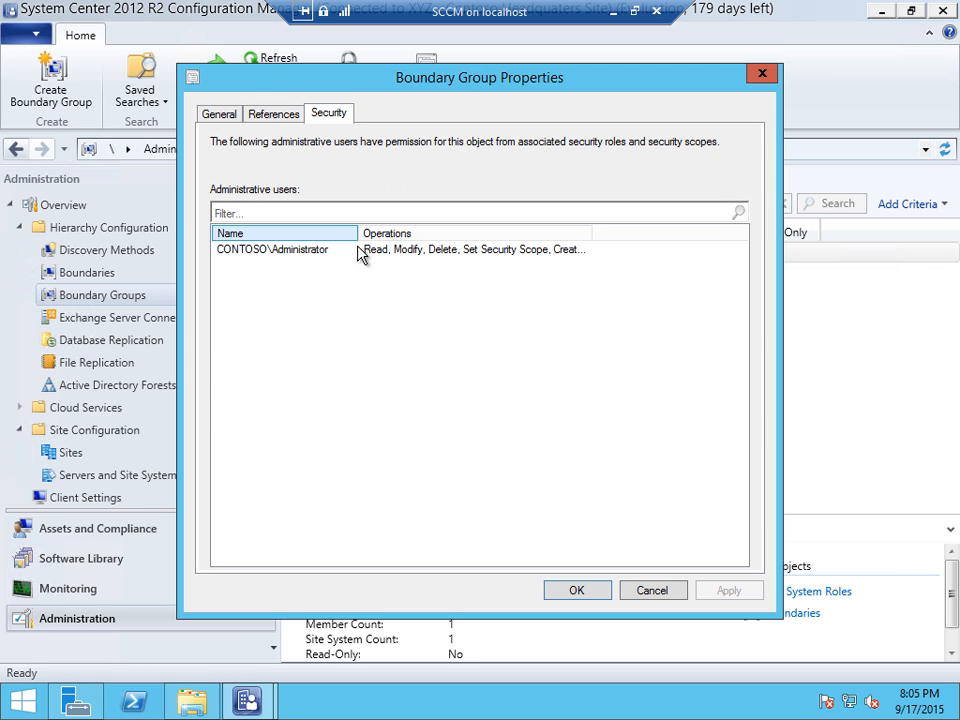
pyautogui.click(477, 263)
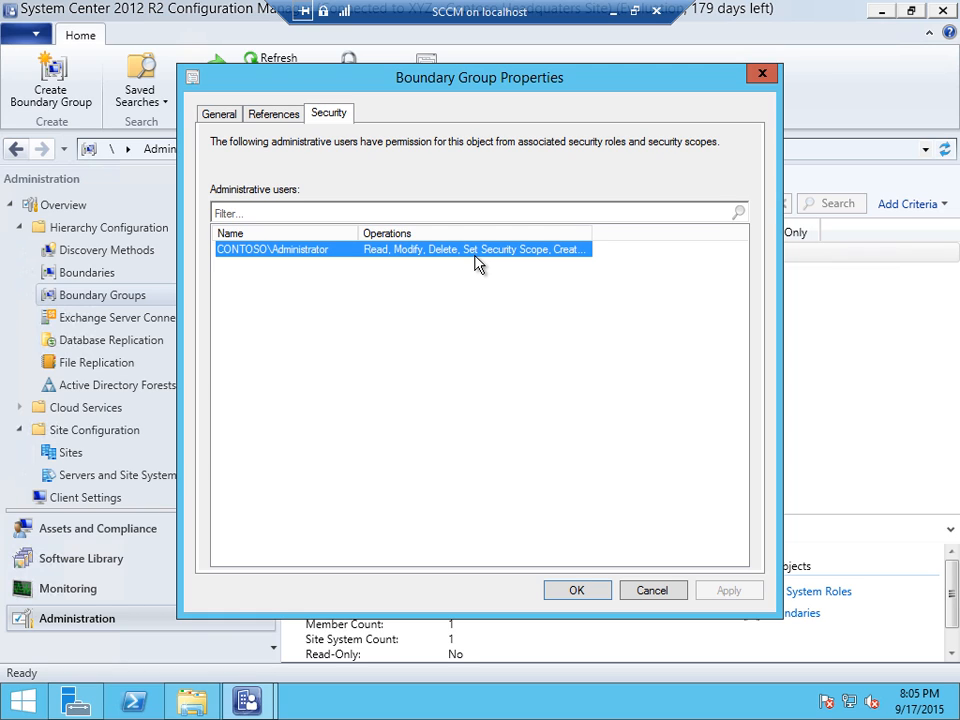
pyautogui.click(218, 114)
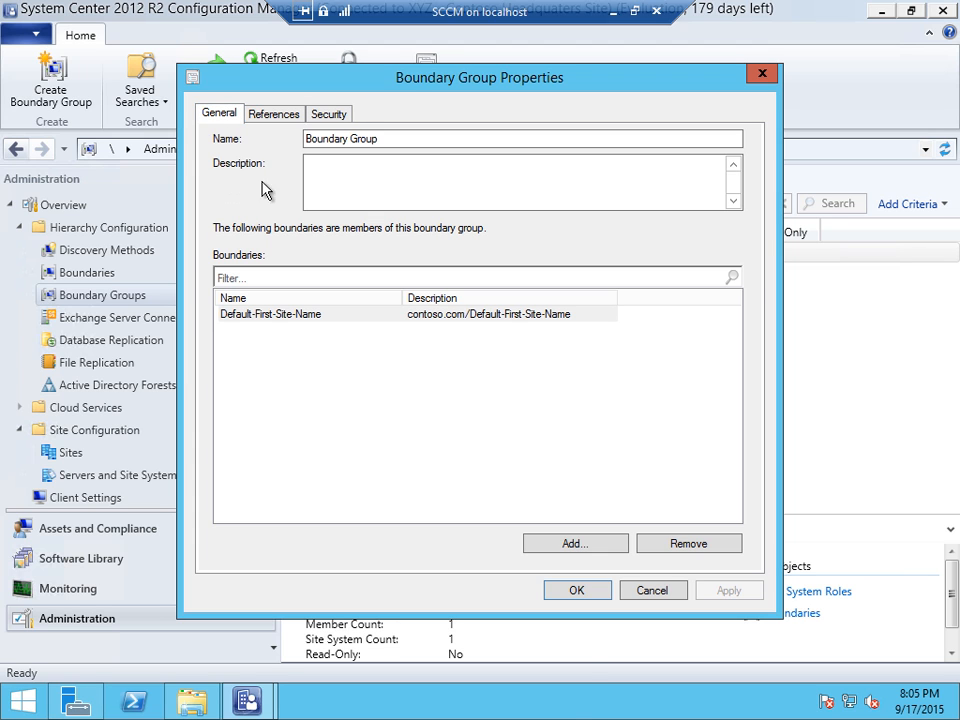
pyautogui.click(577, 592)
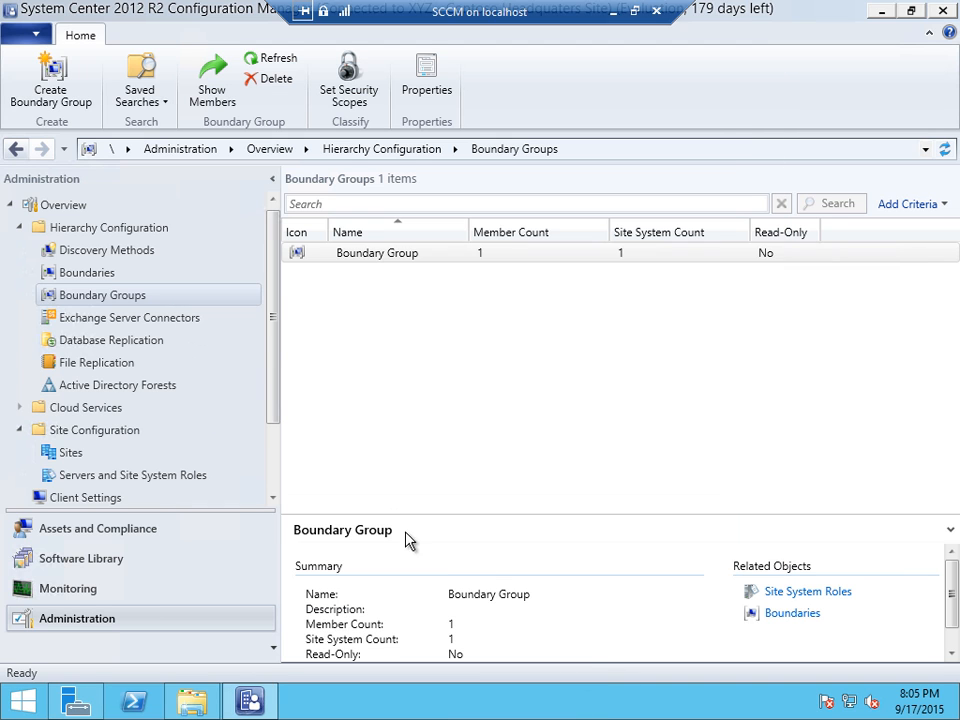
# - Check Default-First-Site-Name's site system cs01-vm3.contoso.com and its boundary groups, then close its properties
pyautogui.click(103, 273)
pyautogui.rightClick(370, 278)
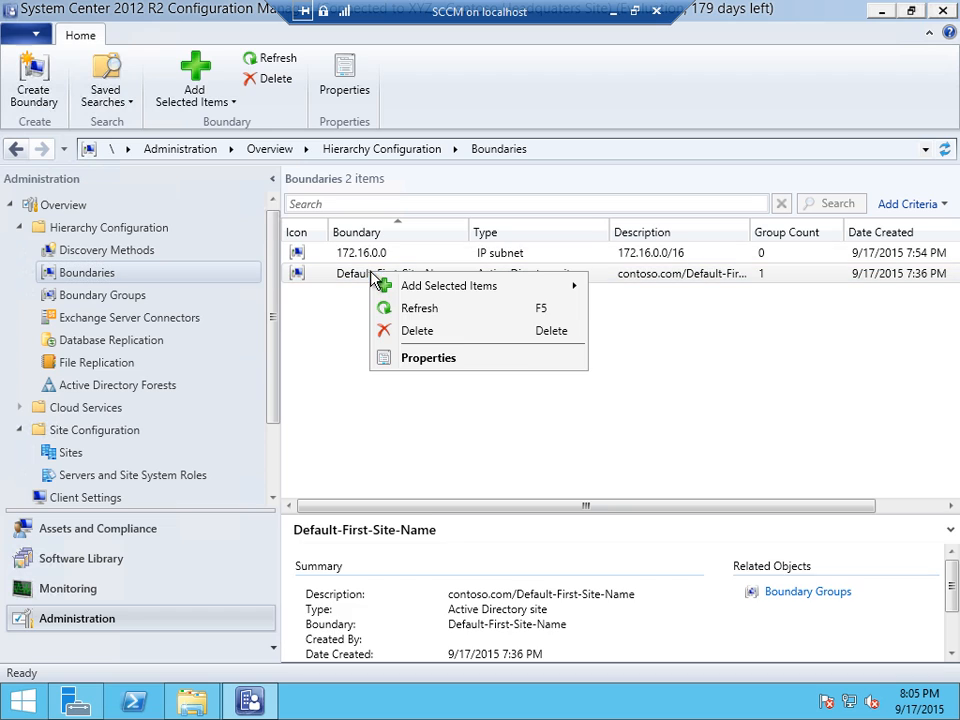
pyautogui.click(454, 362)
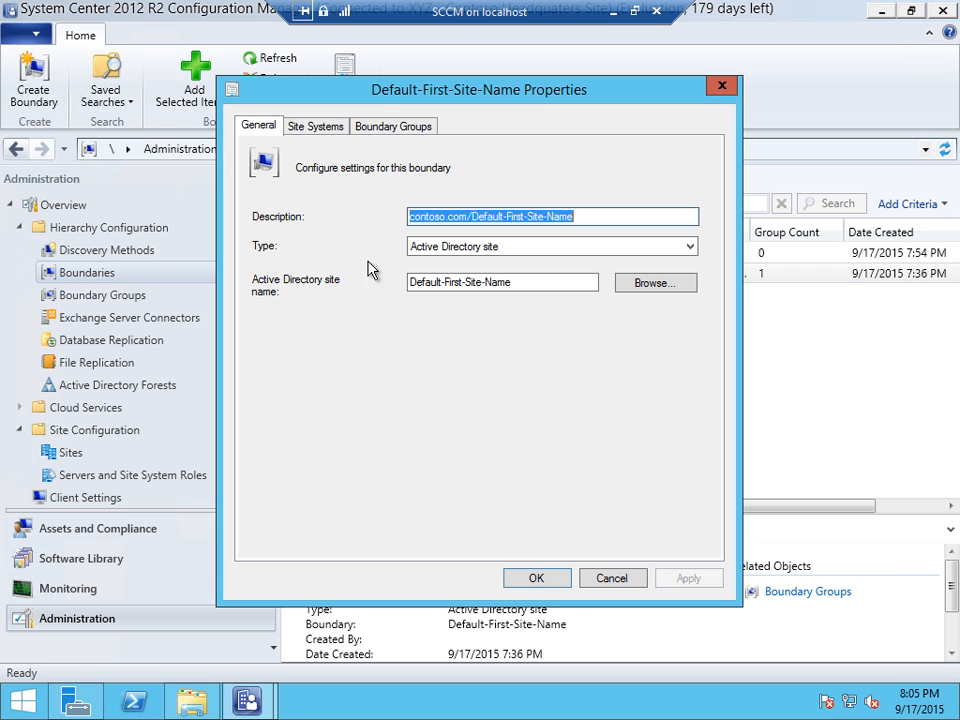
pyautogui.click(318, 126)
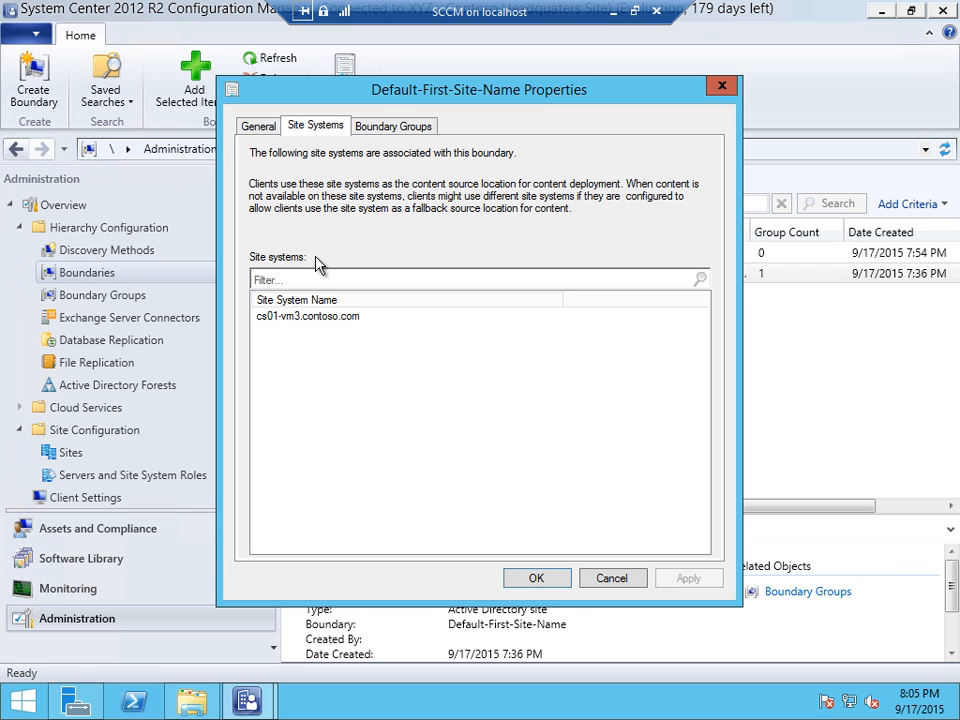
pyautogui.click(312, 318)
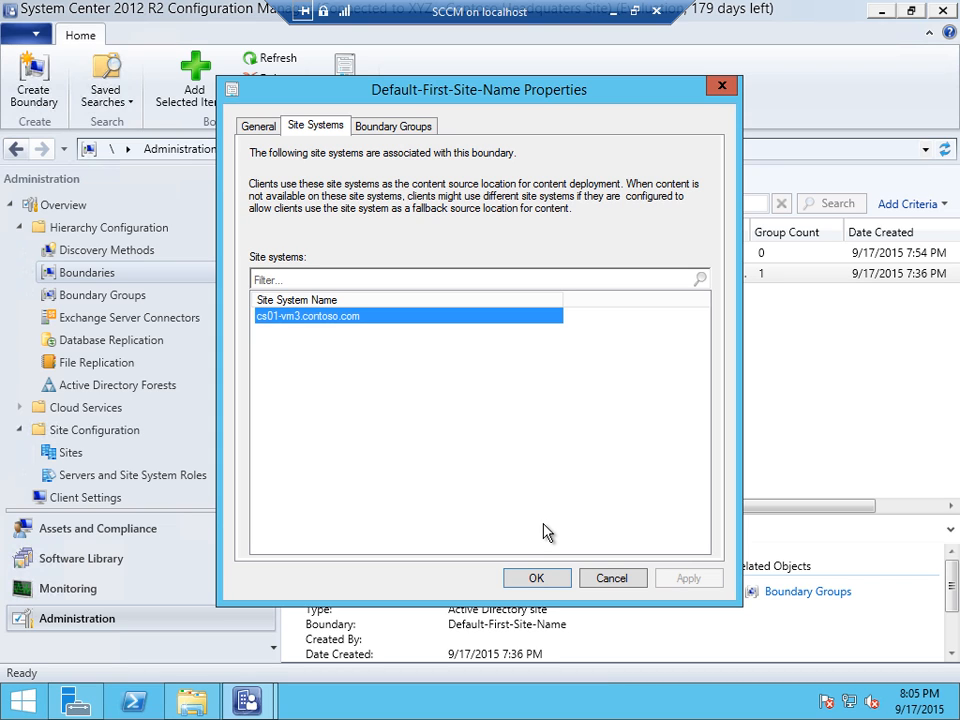
pyautogui.click(391, 133)
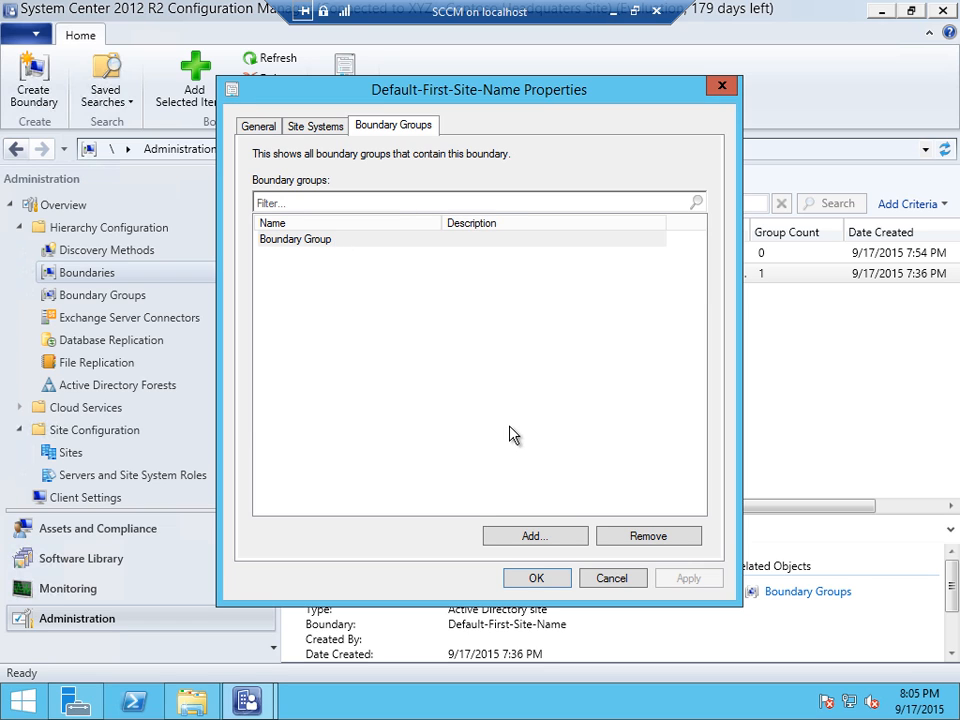
pyautogui.click(536, 579)
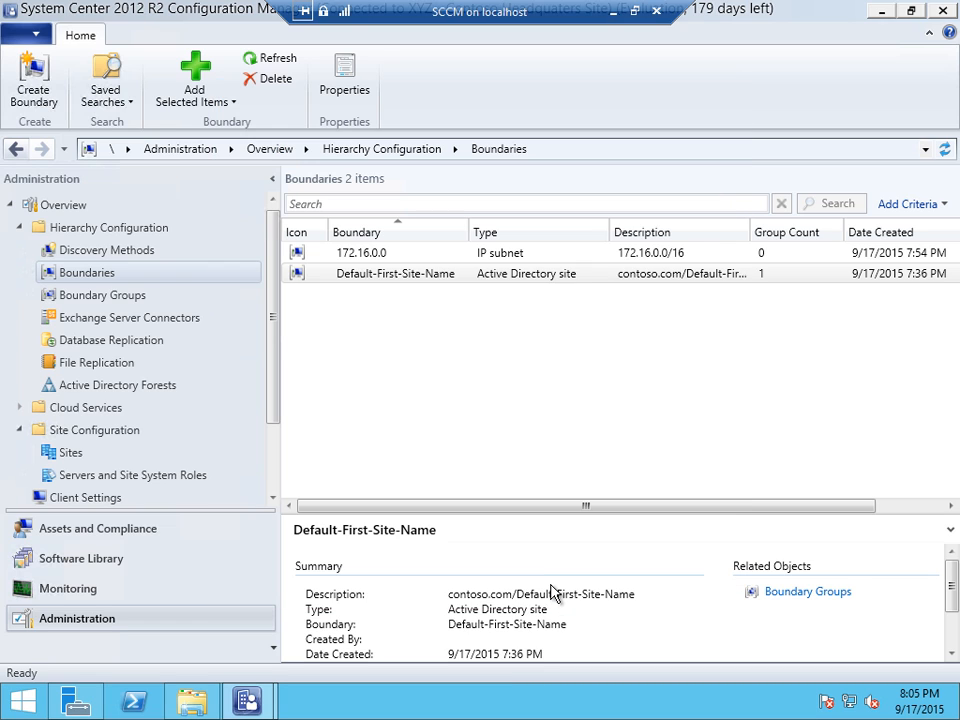
# - Pass through Discovery Methods to the Assets and Compliance Devices list, then bring C:\Windows\ccmsetup forward
pyautogui.click(107, 251)
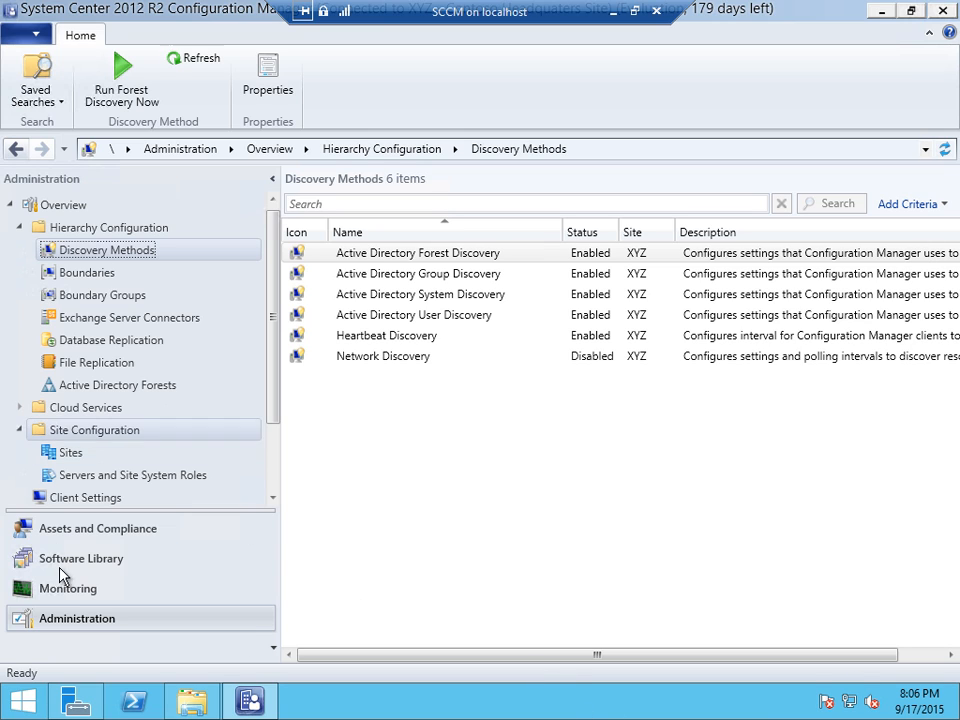
pyautogui.click(88, 532)
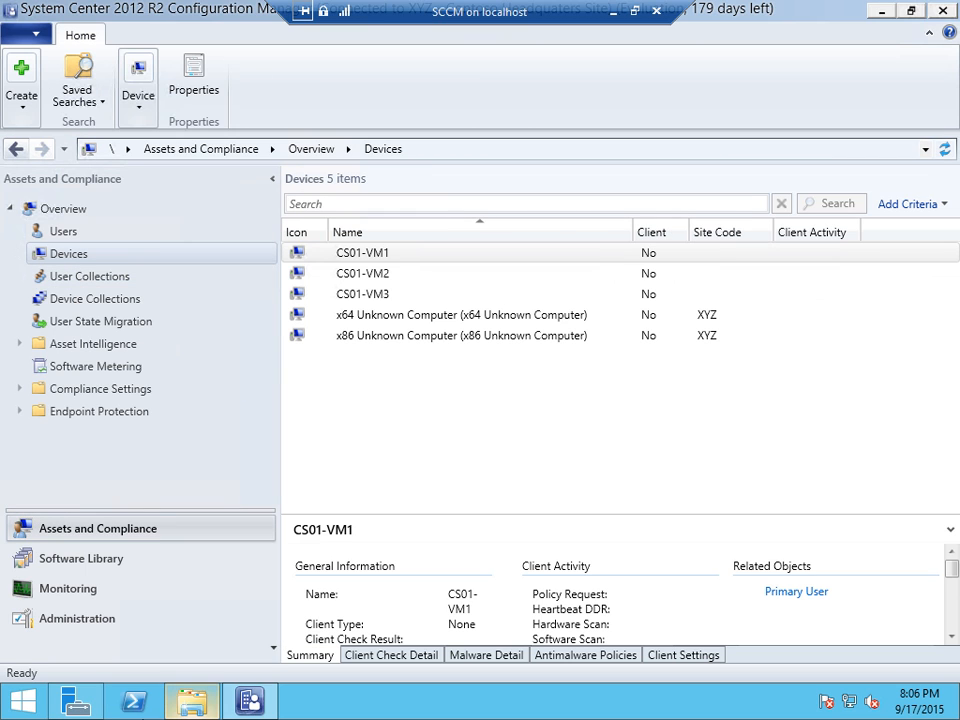
pyautogui.click(170, 712)
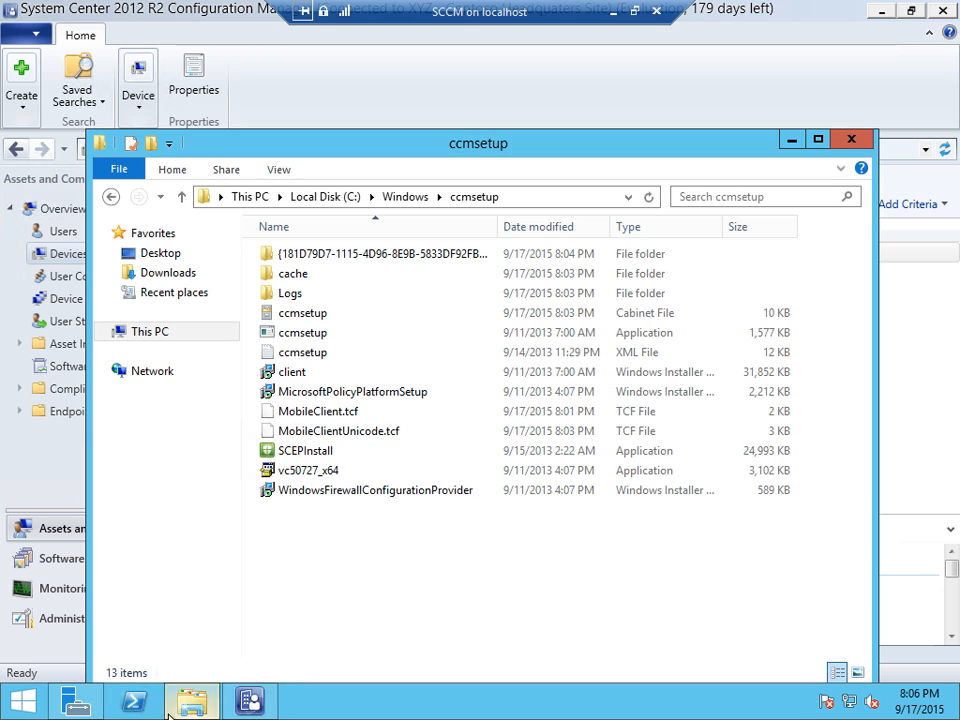
# - Read ccmsetup.xml in Notepad++, then open the Logs subfolder and bring up actions for the ccmsetup log
pyautogui.click(303, 358)
pyautogui.rightClick(303, 358)
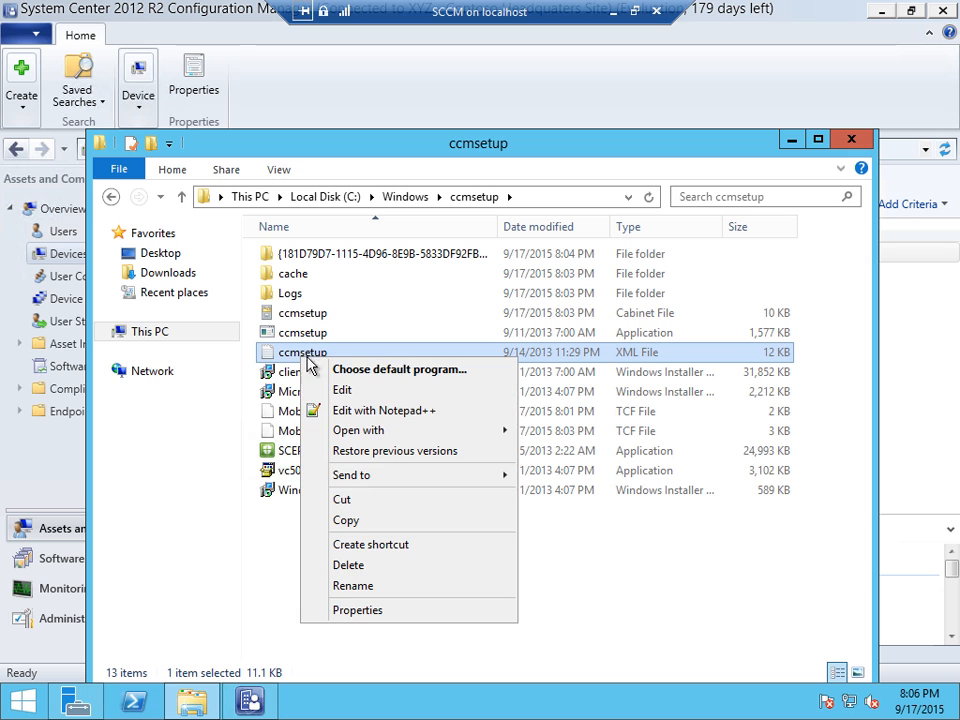
pyautogui.click(400, 412)
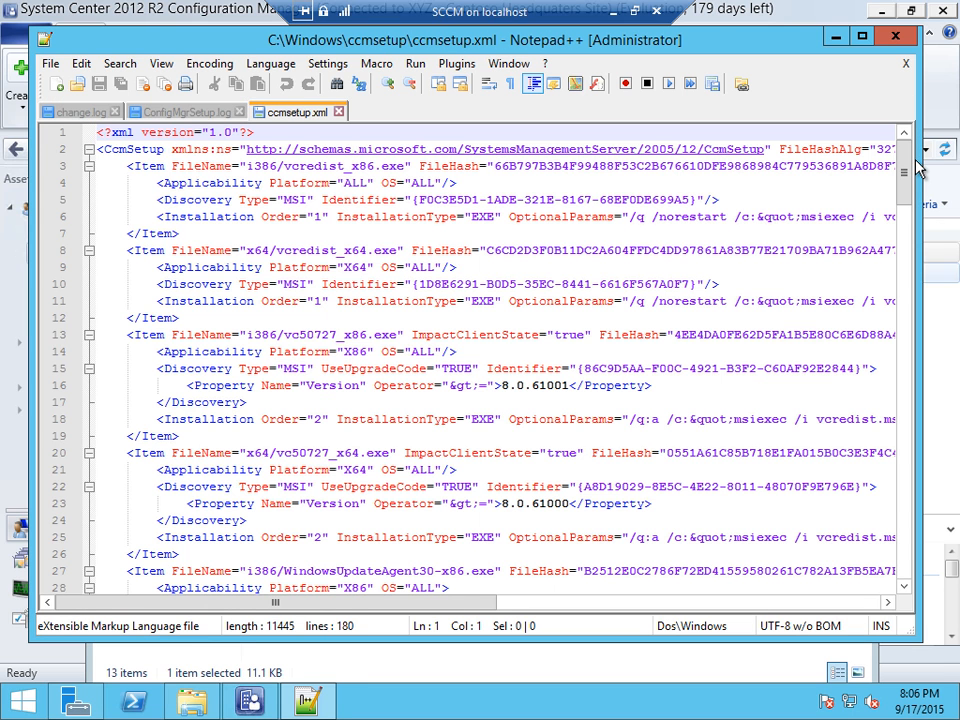
pyautogui.moveTo(914, 162); pyautogui.dragTo(937, 585)
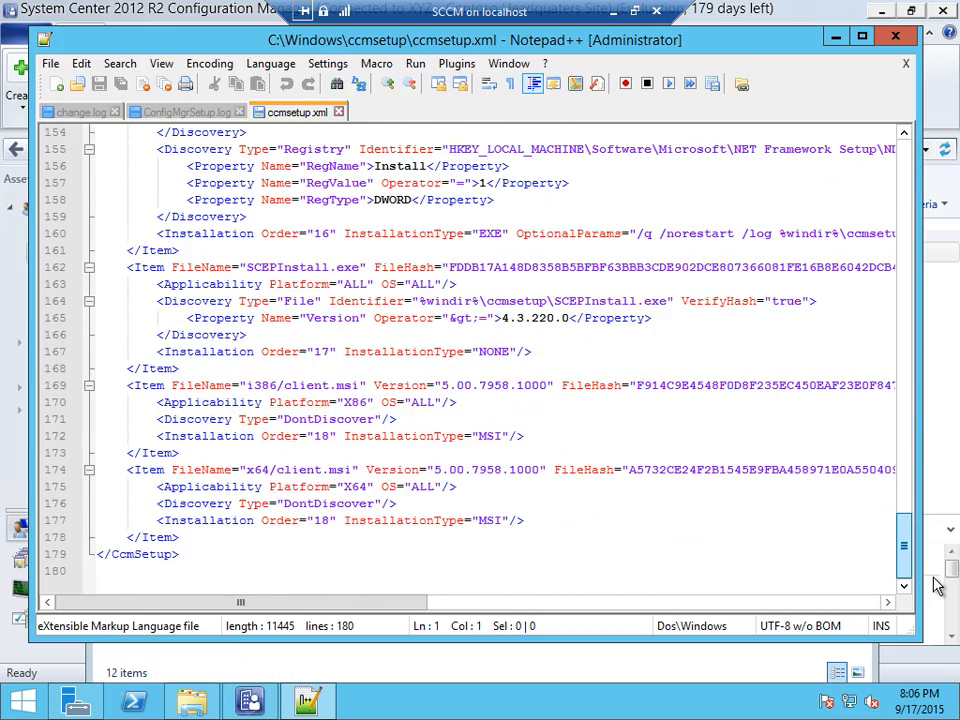
pyautogui.click(895, 36)
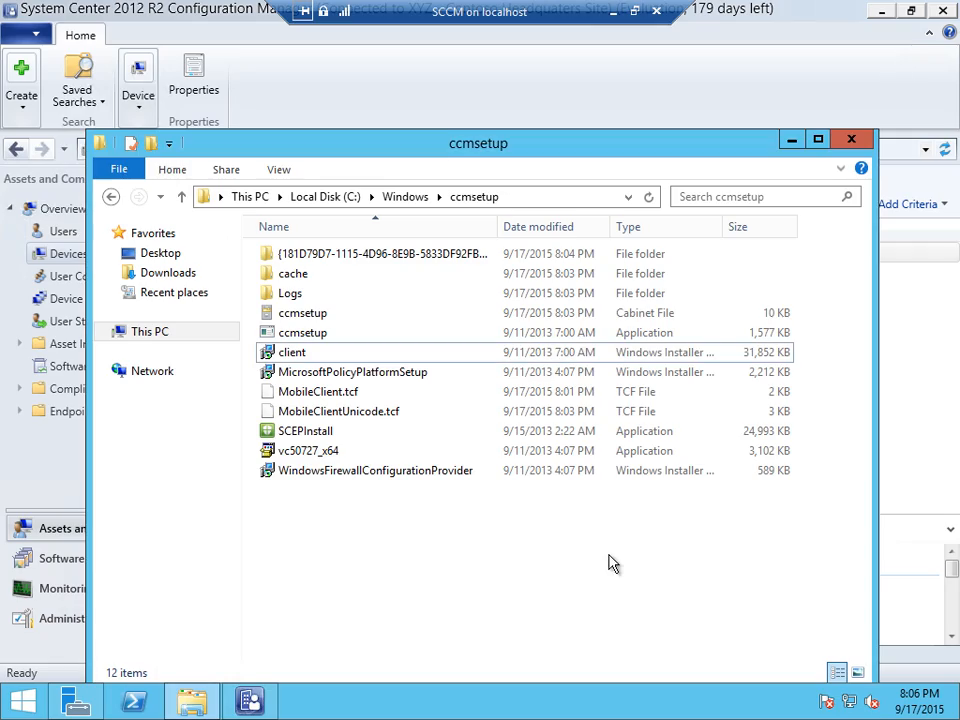
pyautogui.doubleClick(300, 294)
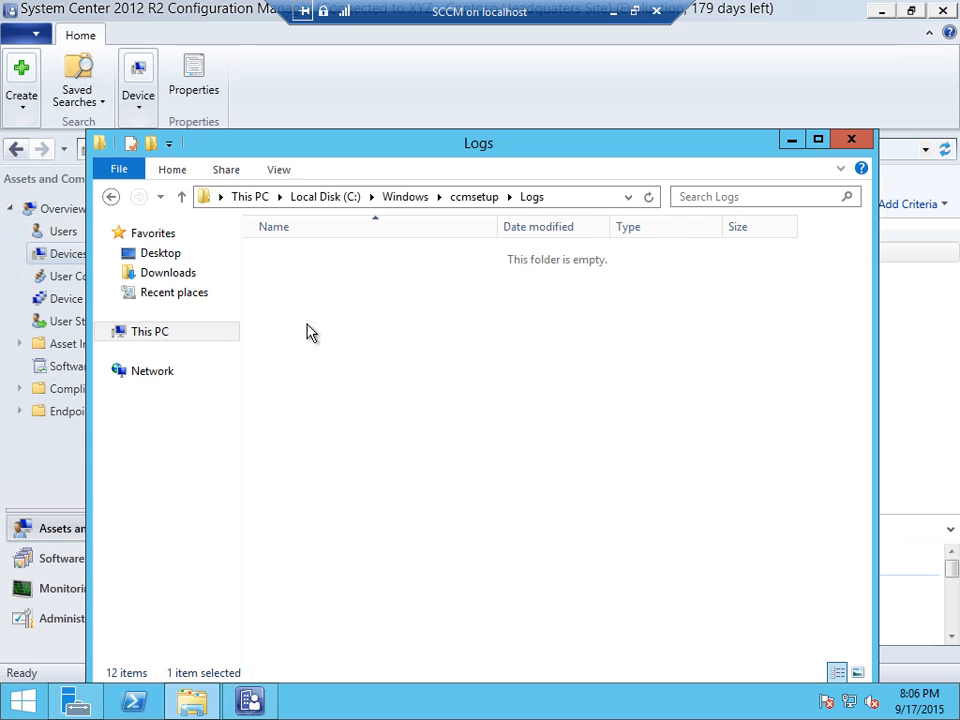
pyautogui.rightClick(305, 262)
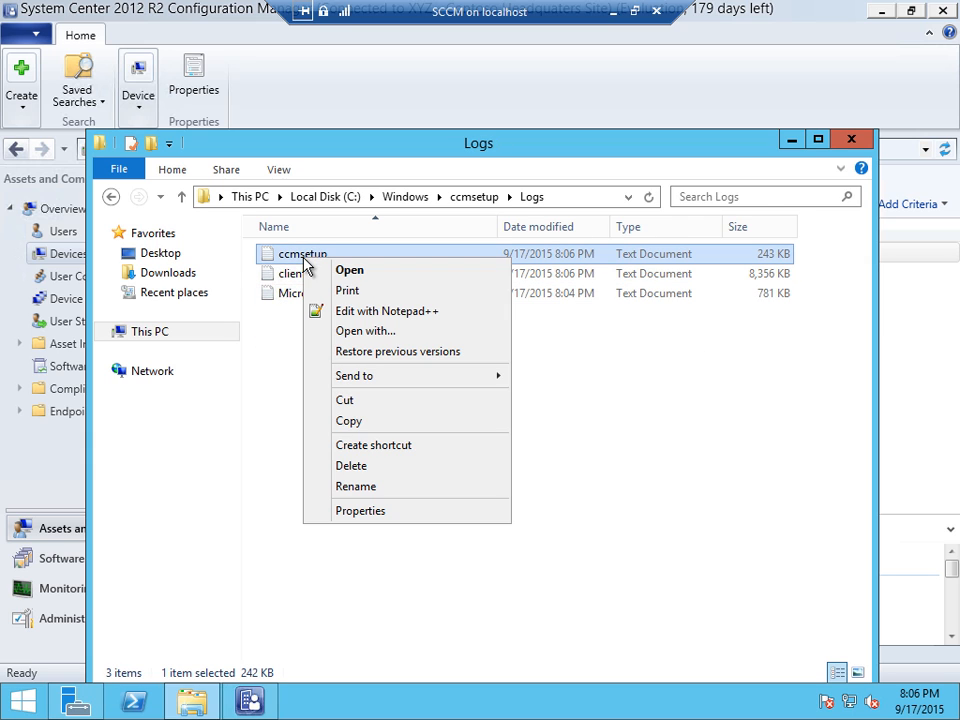
# - Open ccmsetup.log in Notepad++ and select the missing upgrade task error on line 1116
pyautogui.click(435, 314)
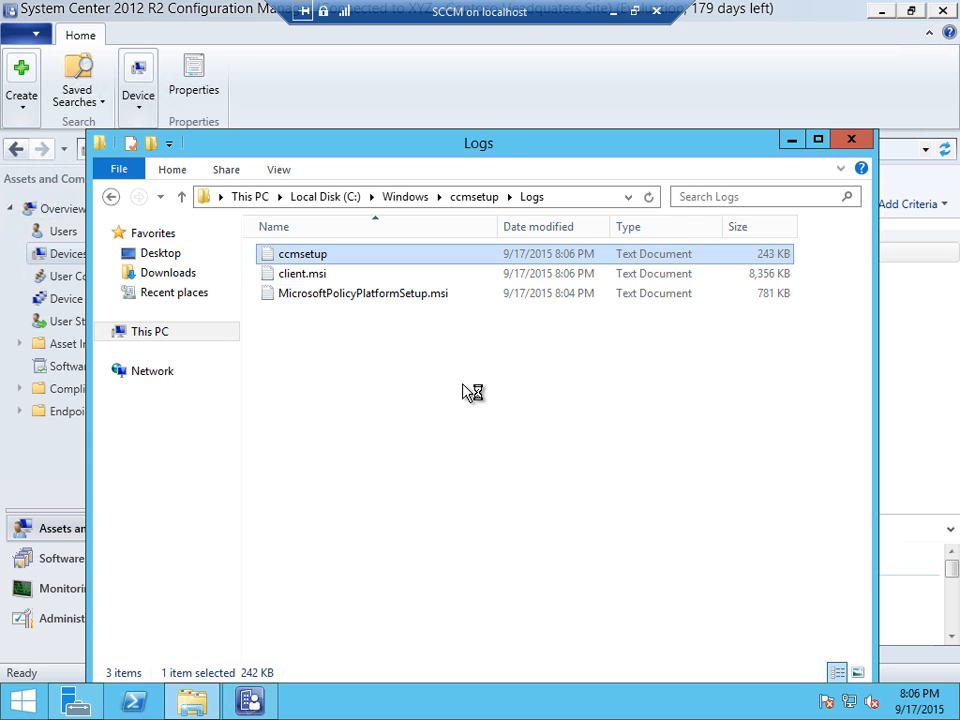
pyautogui.moveTo(914, 148); pyautogui.dragTo(925, 590)
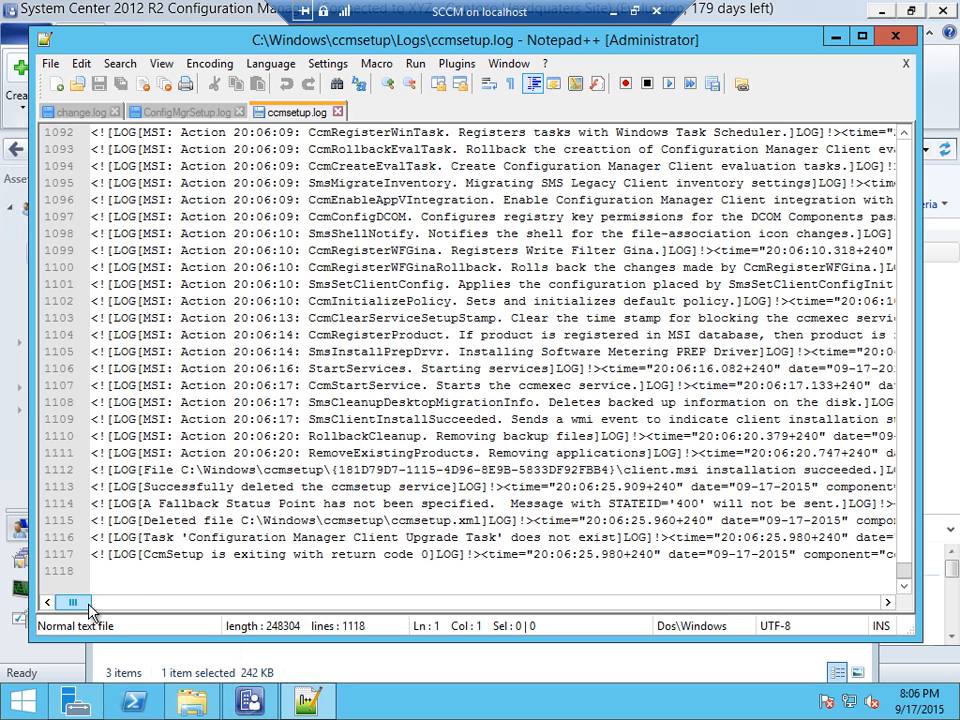
pyautogui.moveTo(89, 605)
pyautogui.mouseDown()
pyautogui.moveTo(97, 607)
pyautogui.moveTo(82, 608)
pyautogui.mouseUp()
pyautogui.moveTo(182, 537); pyautogui.dragTo(910, 545)
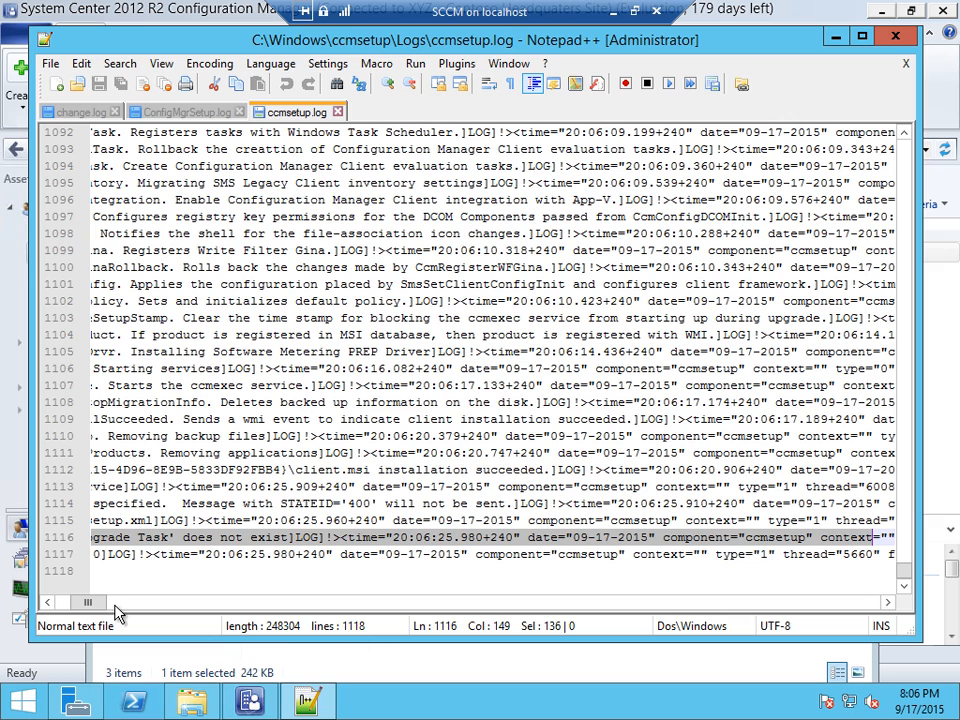
pyautogui.moveTo(96, 604); pyautogui.dragTo(62, 608)
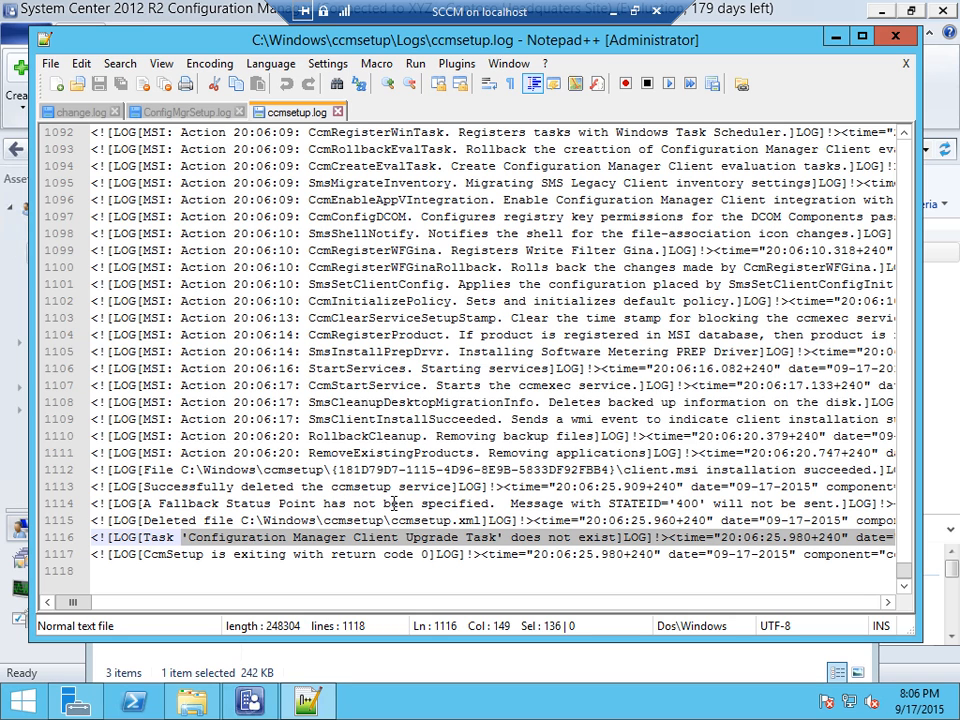
# - Close Notepad++, return to the ccmsetup folder, and minimise the Explorer window
pyautogui.click(906, 36)
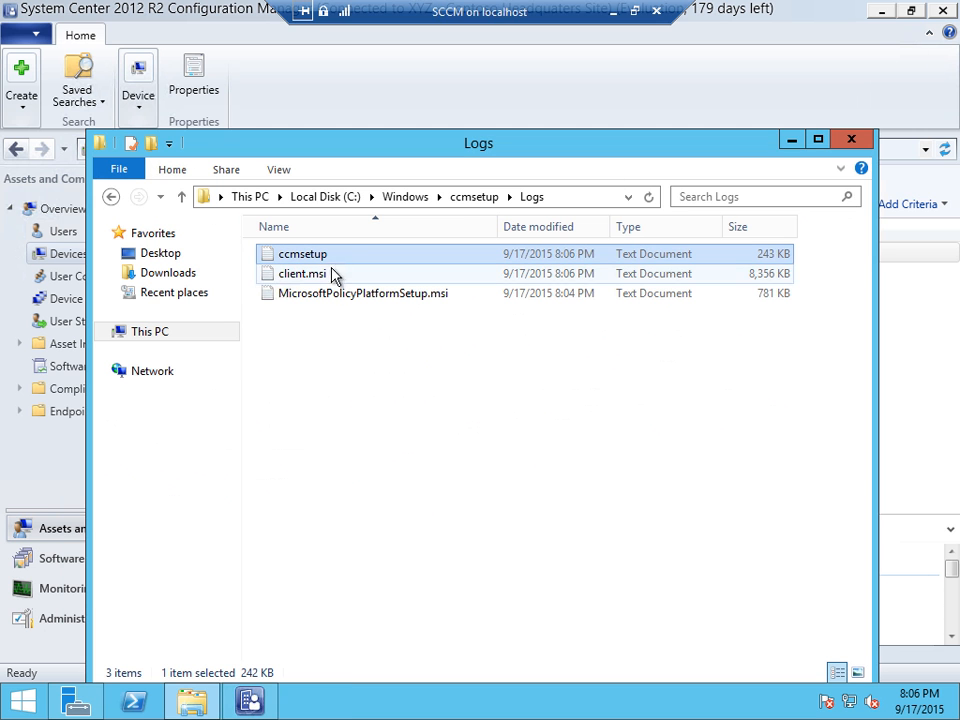
pyautogui.click(460, 197)
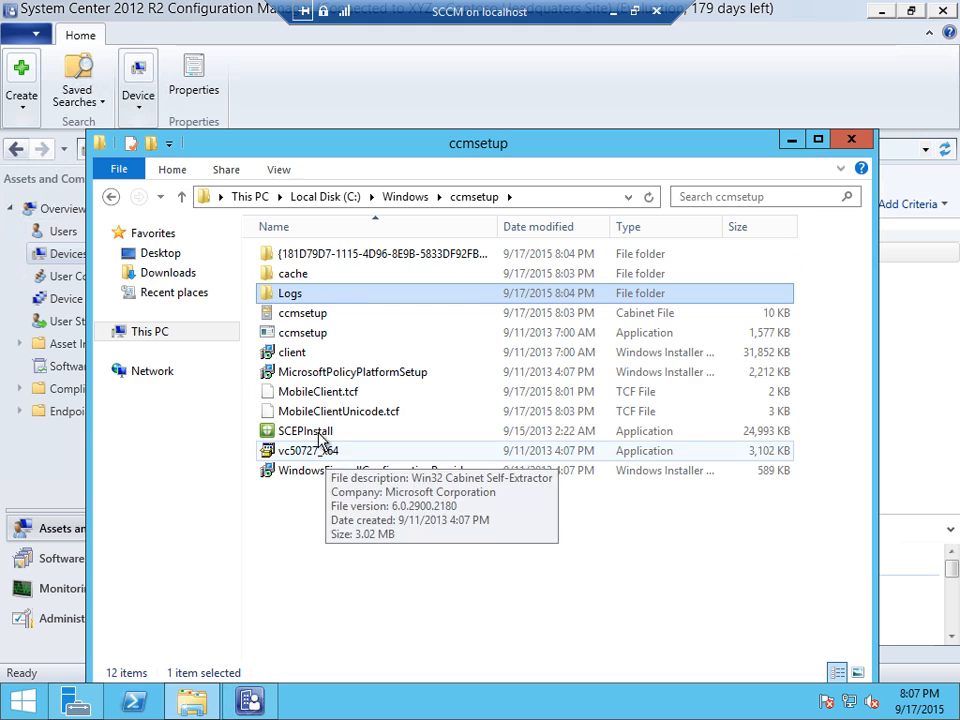
pyautogui.moveTo(296, 360)
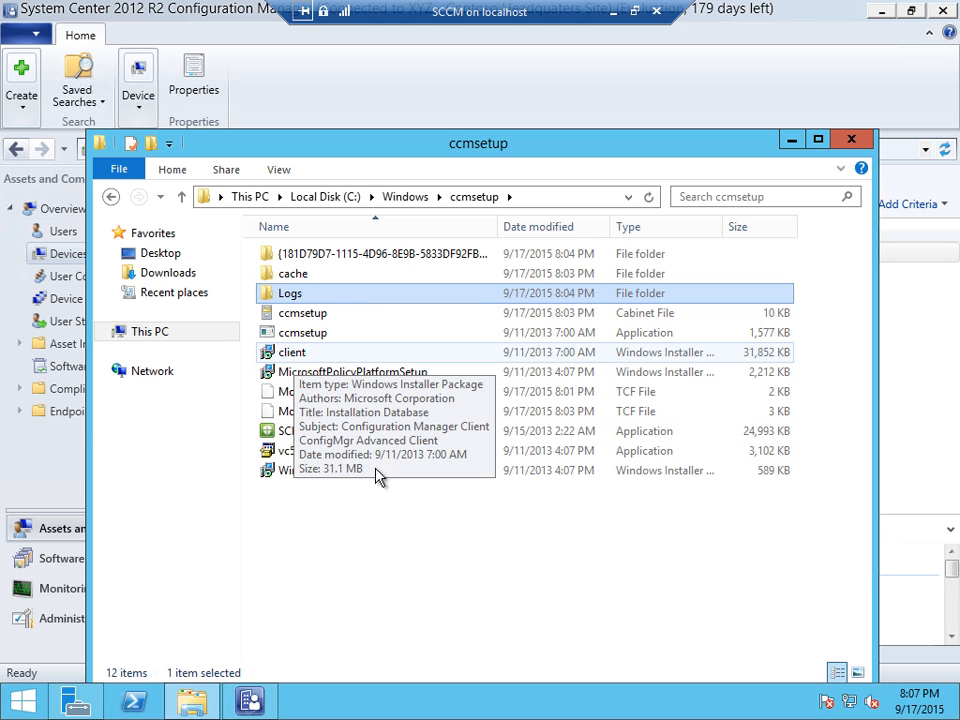
pyautogui.click(793, 139)
# - Open the Resultant Client Settings for CS01-VM3
pyautogui.click(405, 296)
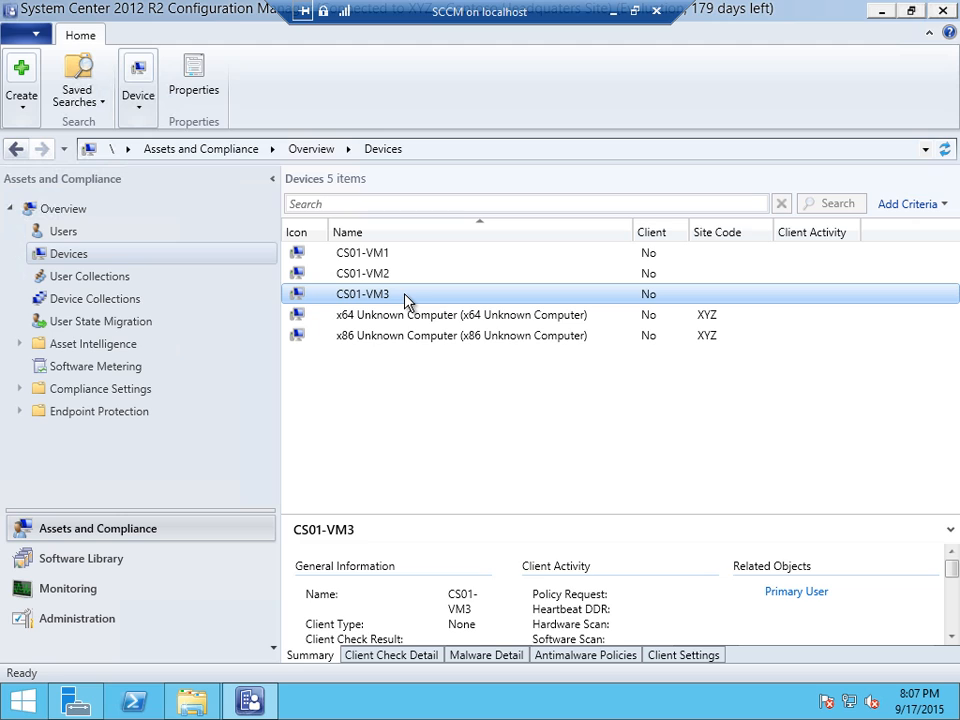
pyautogui.rightClick(405, 298)
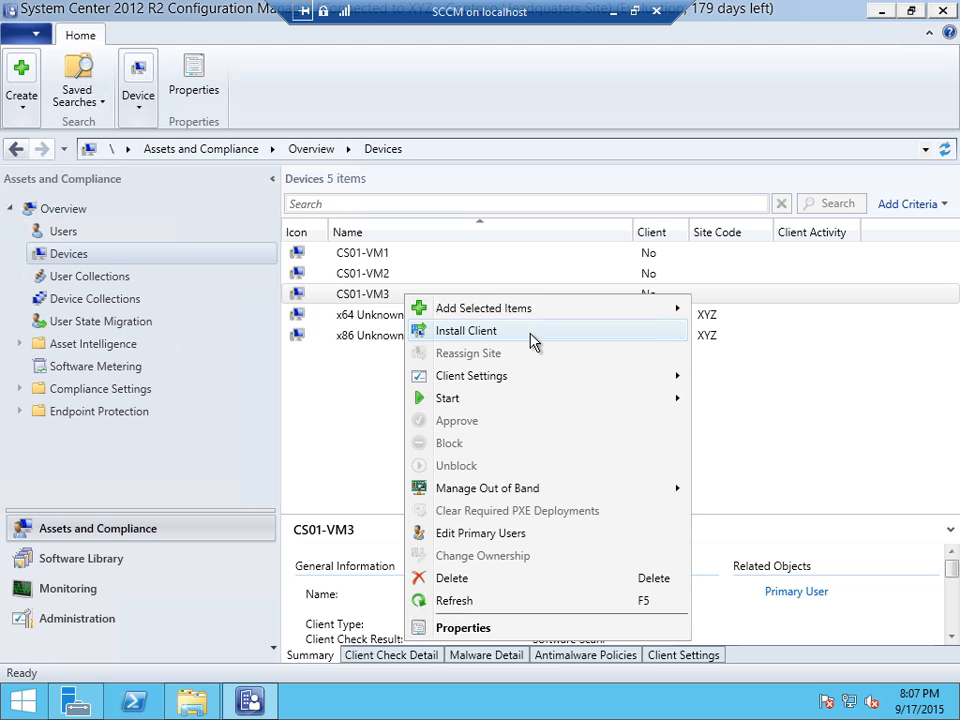
pyautogui.moveTo(521, 385)
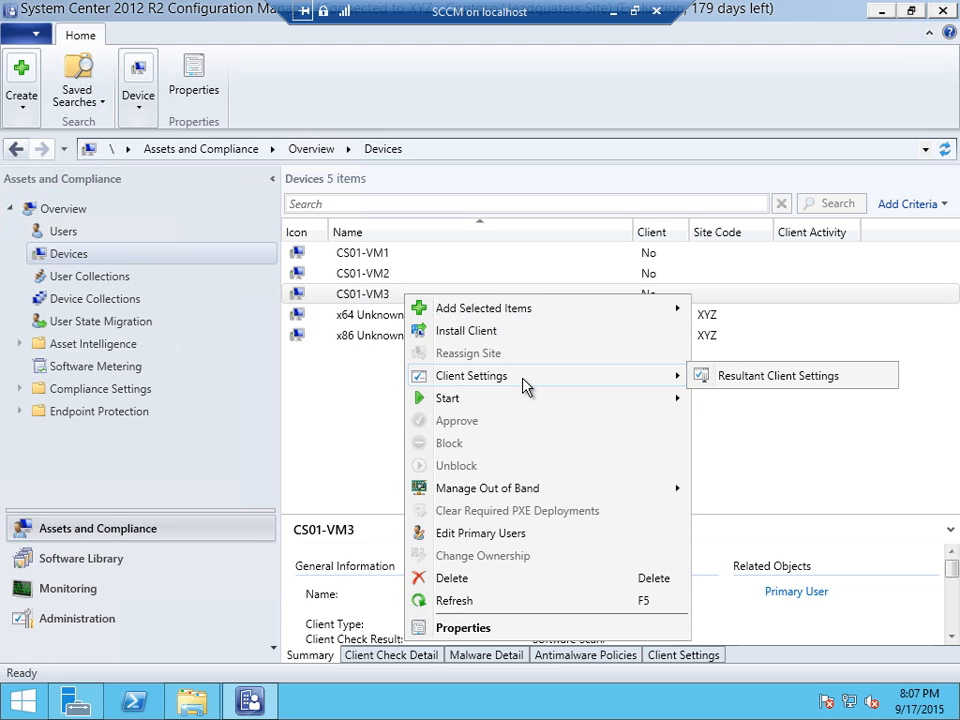
pyautogui.click(800, 379)
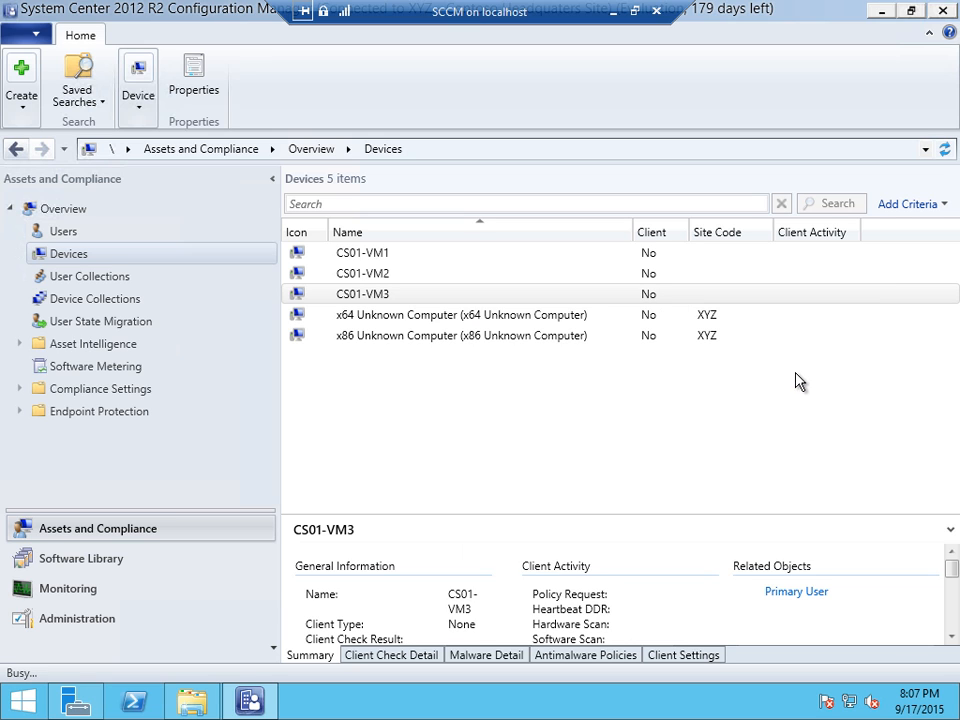
# - Check the full ccmsetup folder path, then close that Explorer window
pyautogui.click(194, 701)
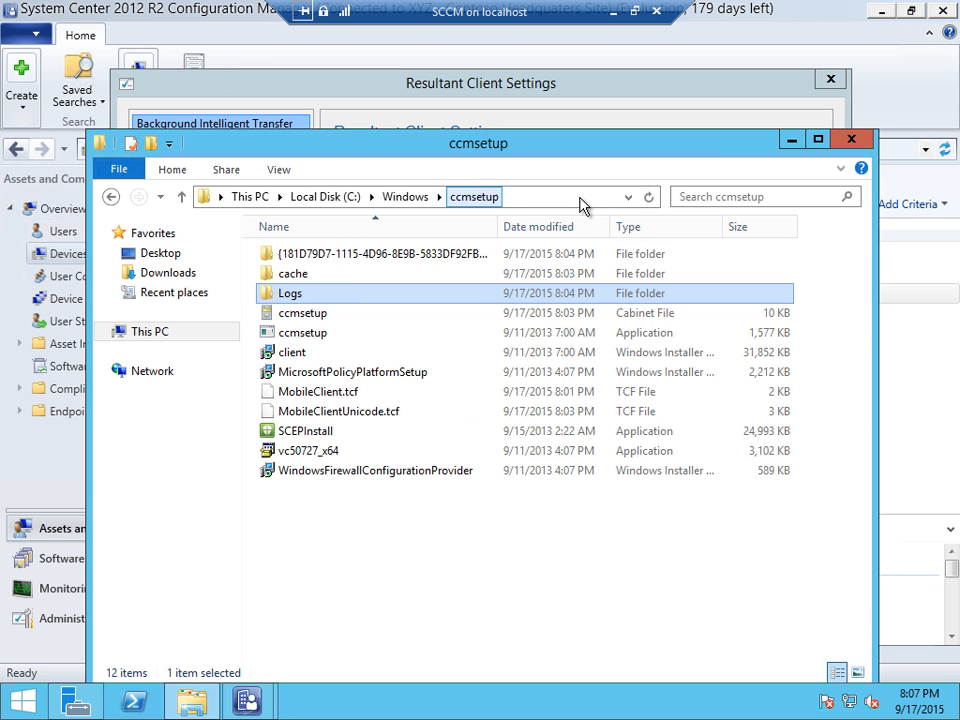
pyautogui.click(545, 197)
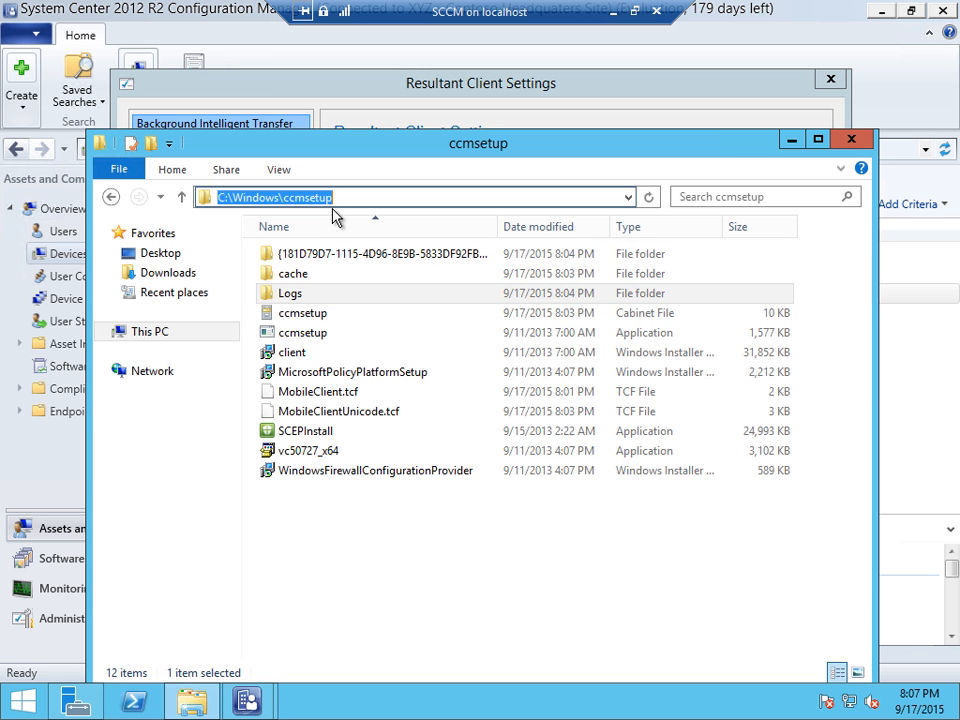
pyautogui.click(292, 293)
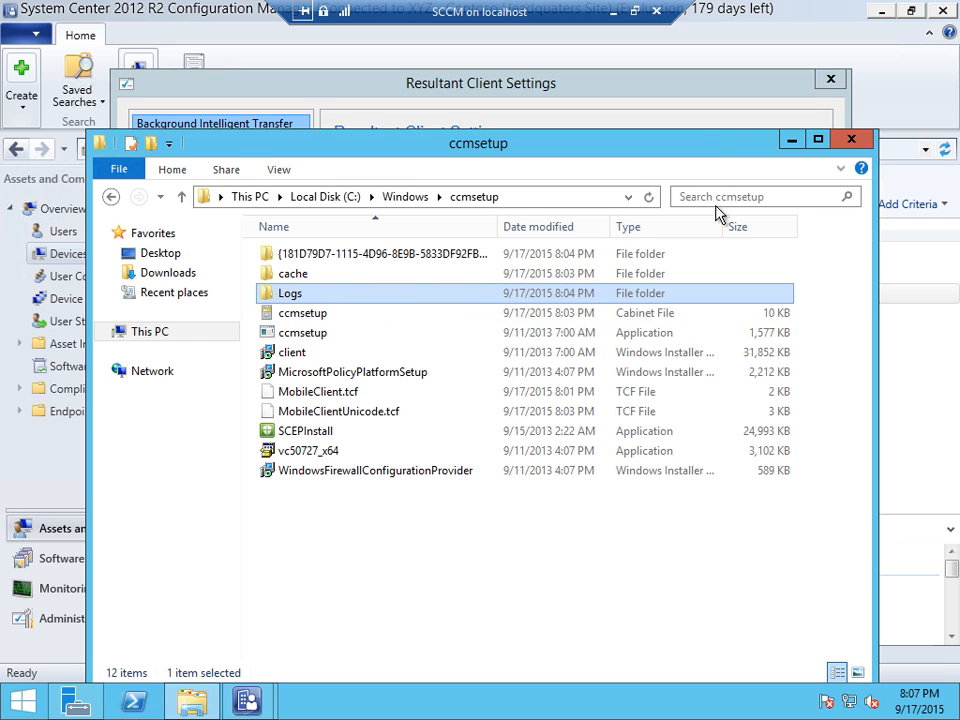
pyautogui.click(846, 144)
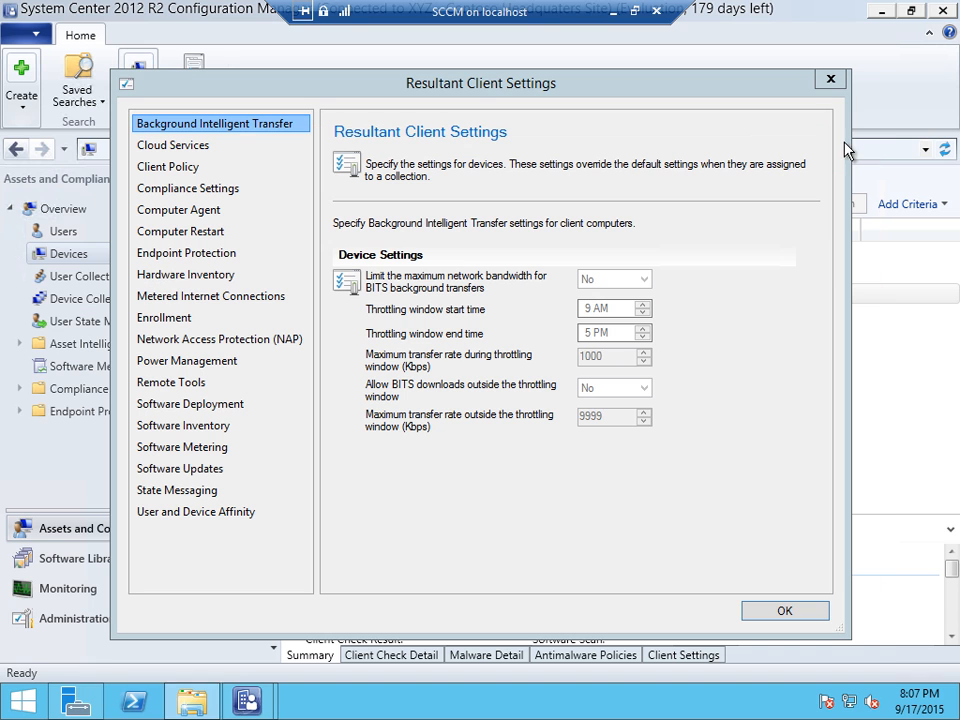
# - Review CS01-VM3's Computer Restart resultant settings, then start Install Client for CS01-VM3
pyautogui.click(199, 231)
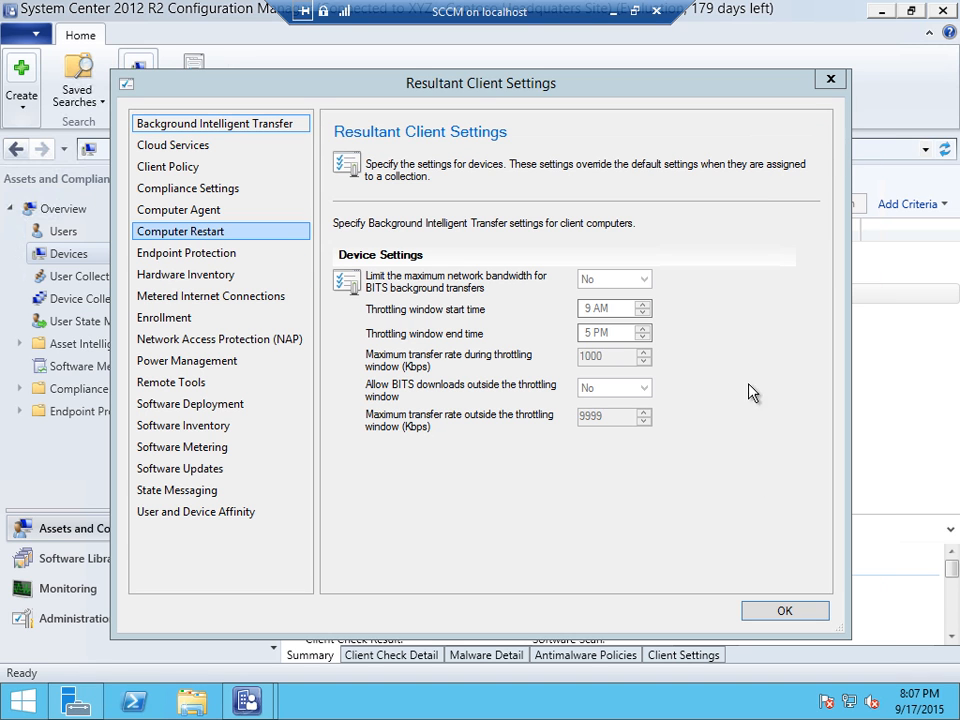
pyautogui.click(822, 613)
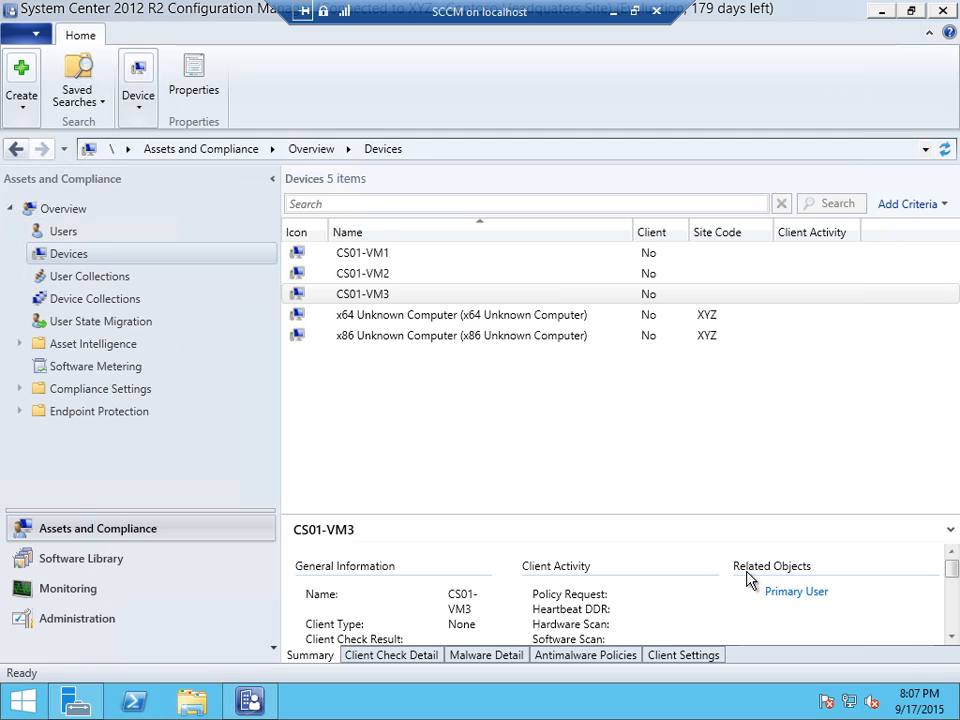
pyautogui.rightClick(389, 294)
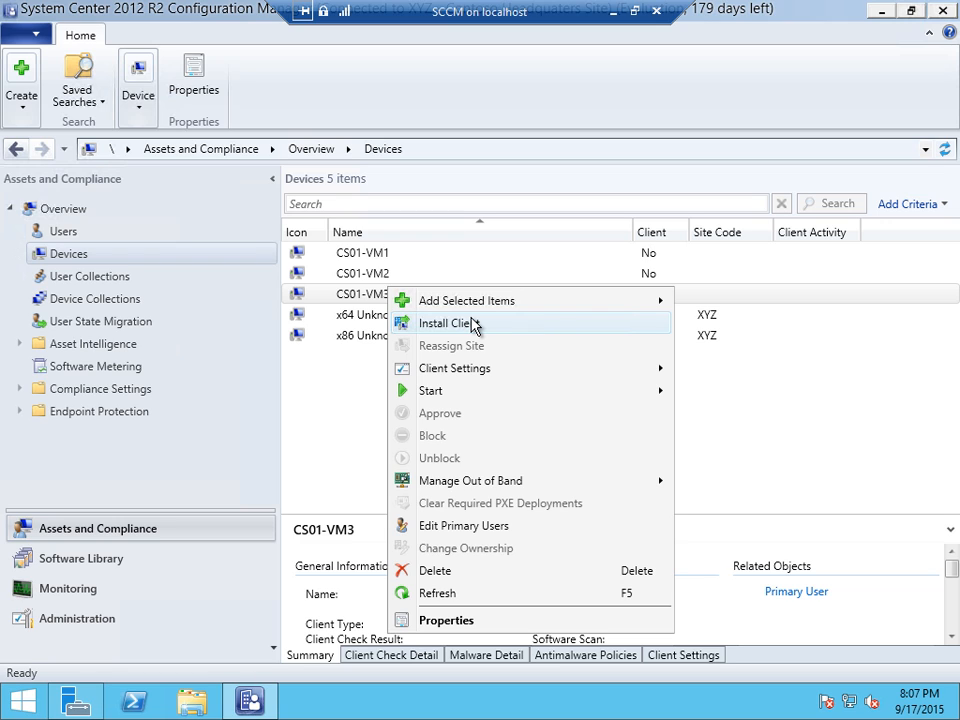
pyautogui.moveTo(468, 394)
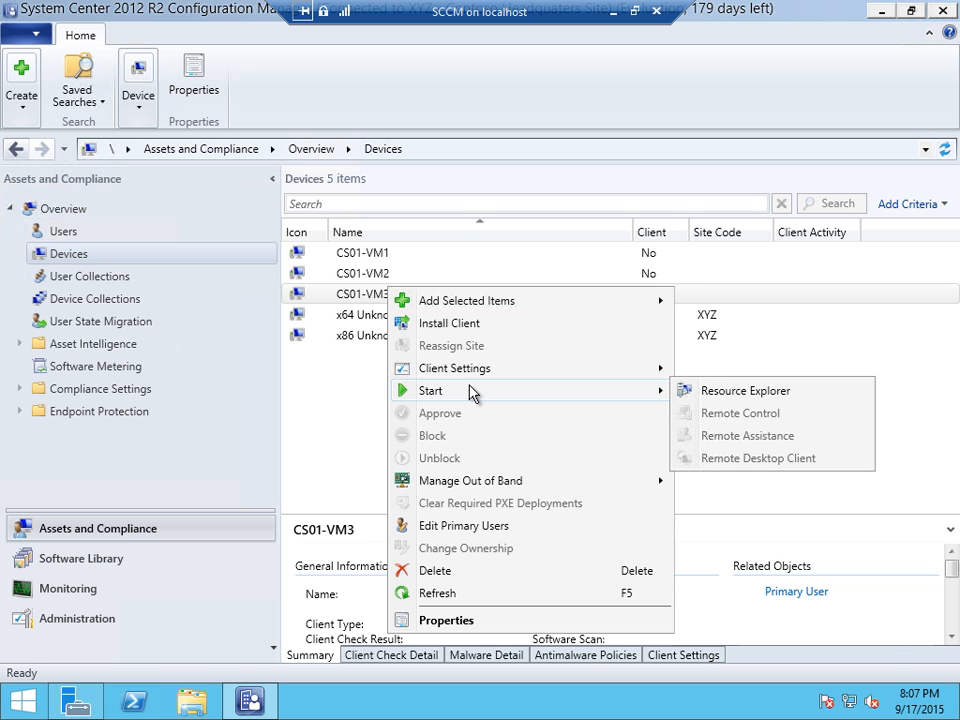
pyautogui.click(775, 390)
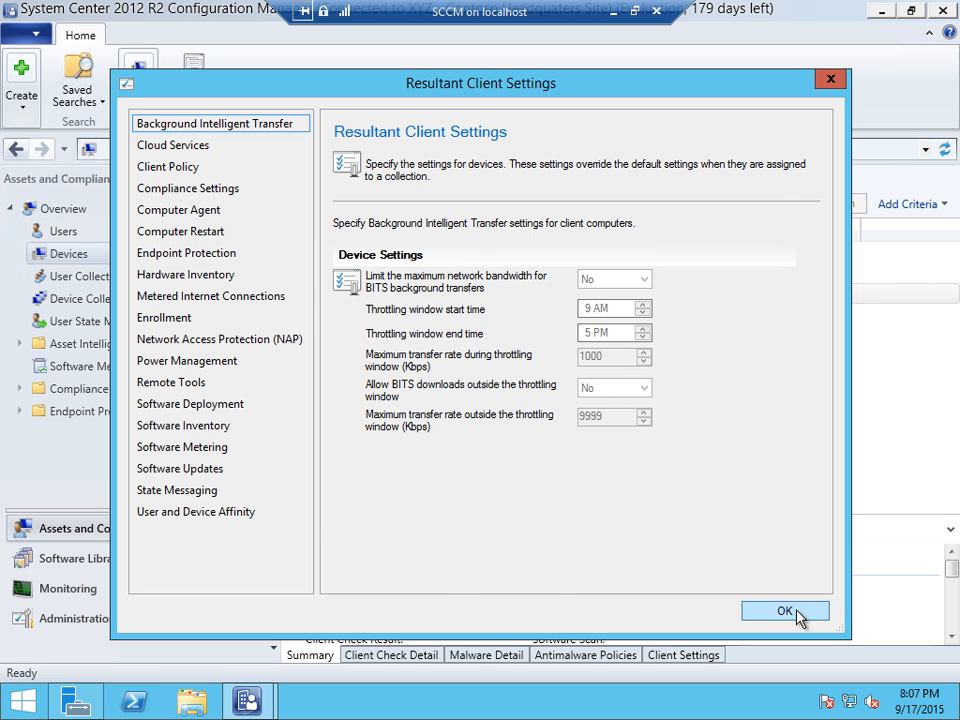
pyautogui.click(785, 611)
pyautogui.rightClick(380, 302)
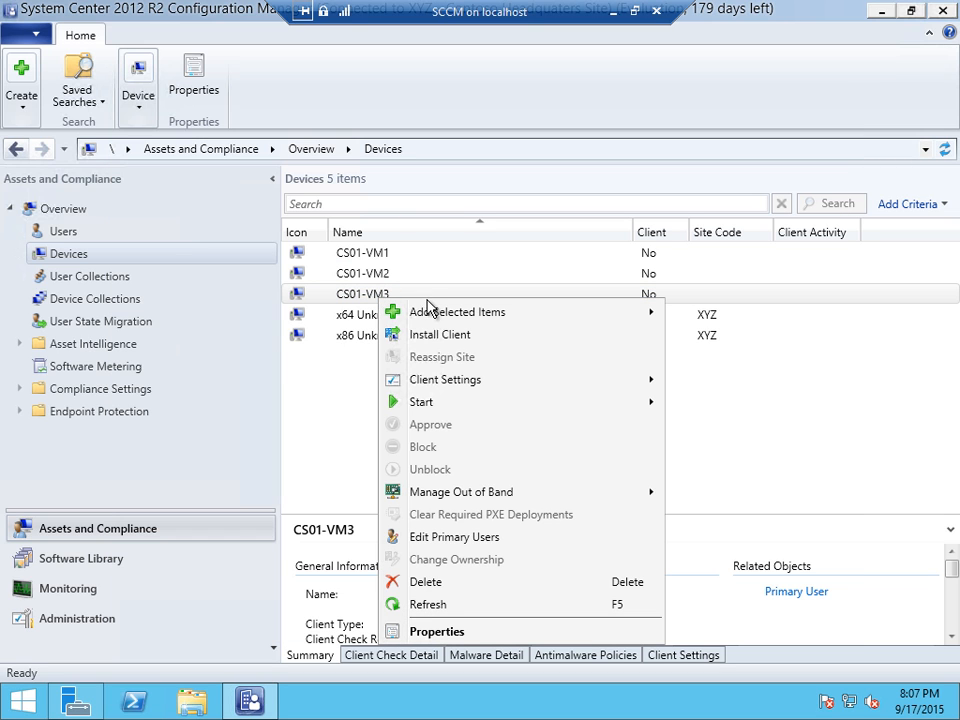
pyautogui.click(424, 335)
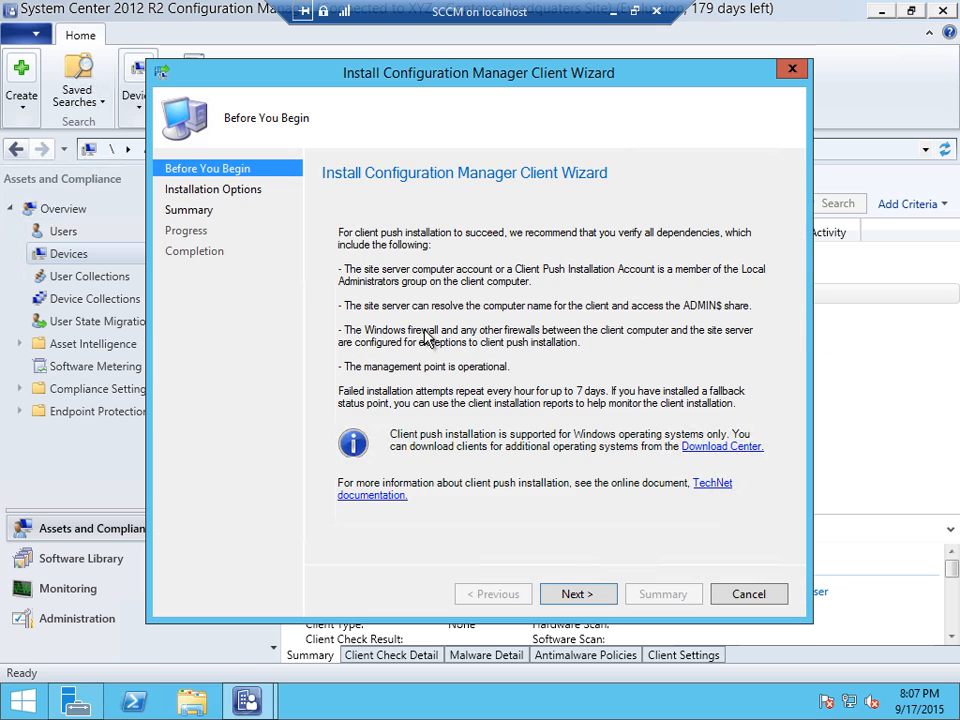
# - Push the client to CS01-VM3 from site XYZ with Always install enabled; it finishes with errors
pyautogui.click(575, 597)
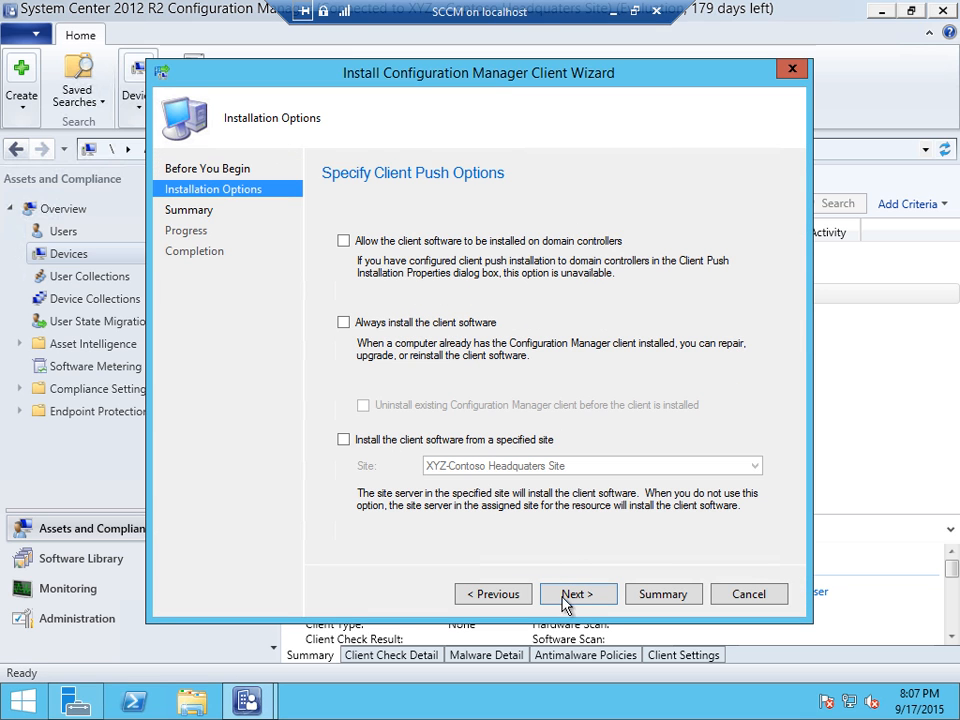
pyautogui.click(343, 440)
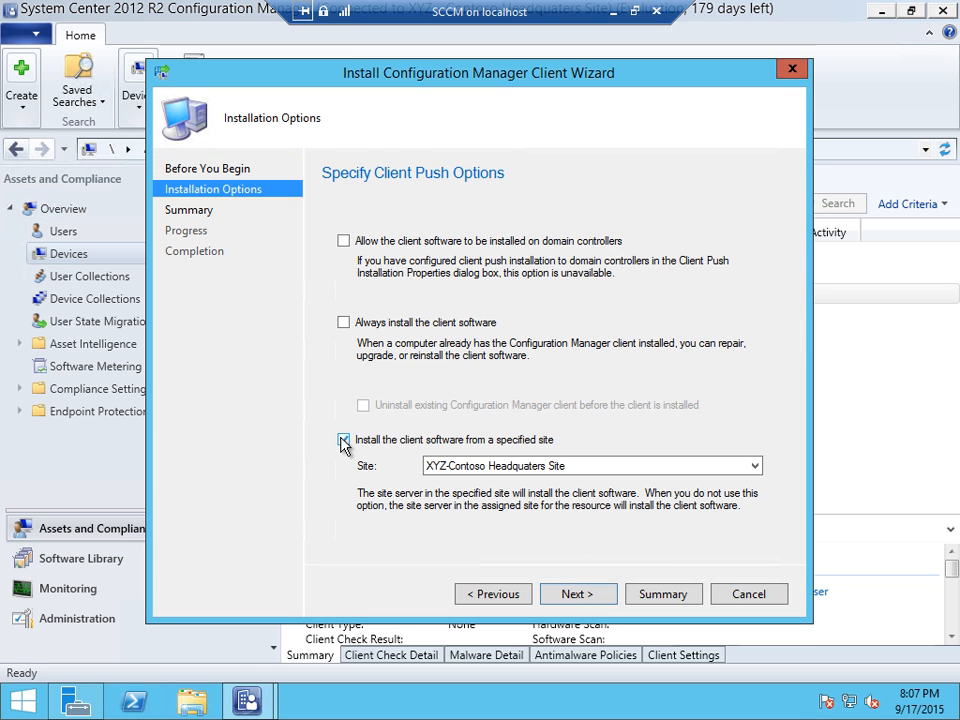
pyautogui.click(343, 322)
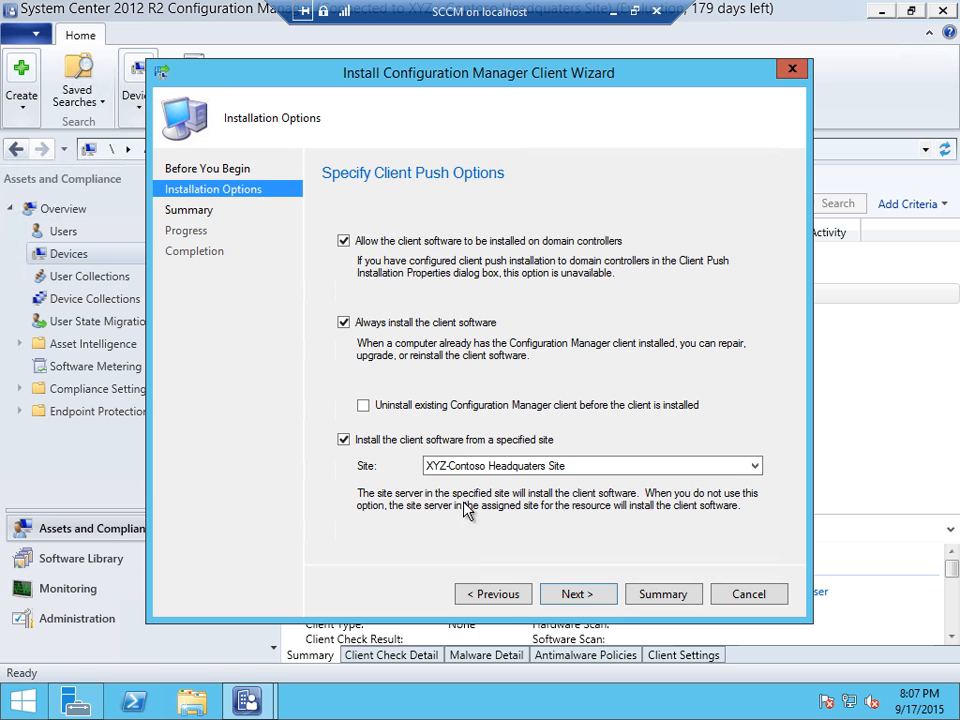
pyautogui.click(558, 596)
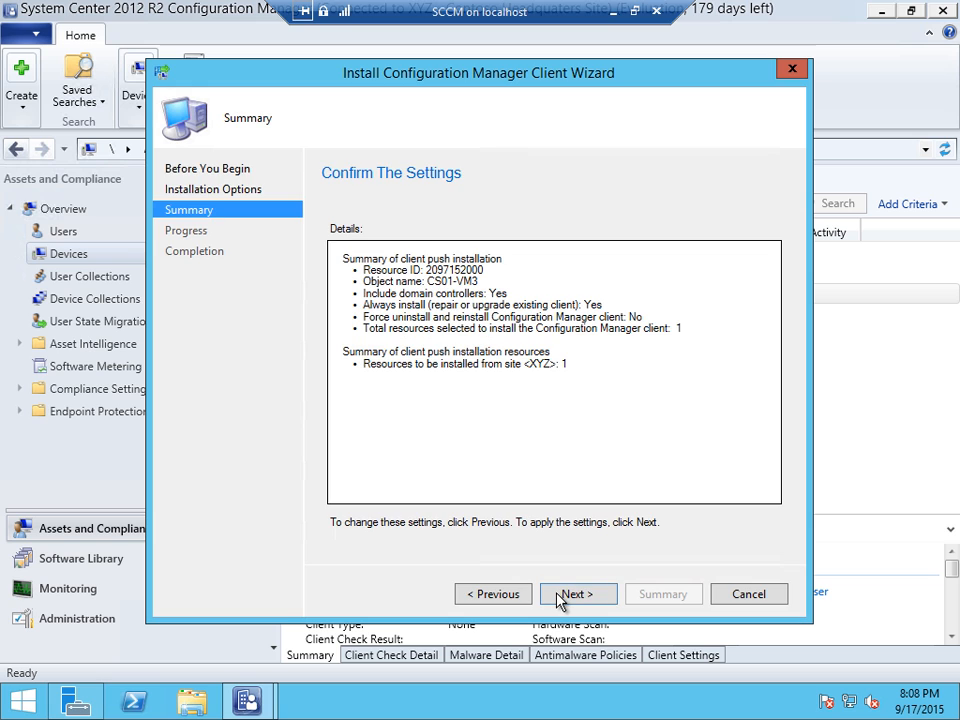
pyautogui.click(558, 596)
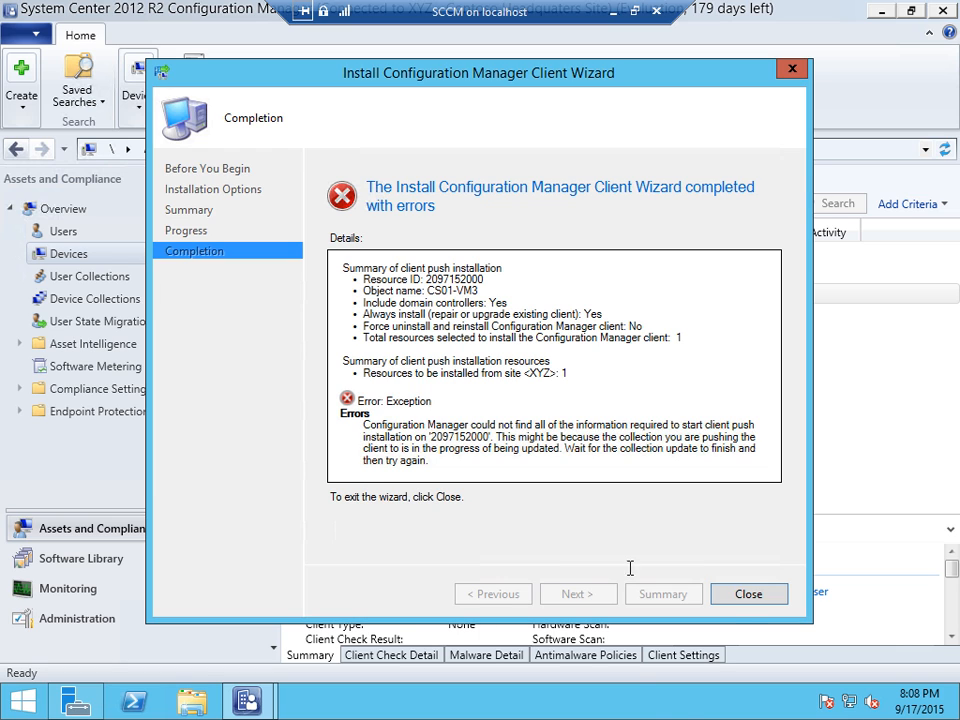
pyautogui.click(739, 595)
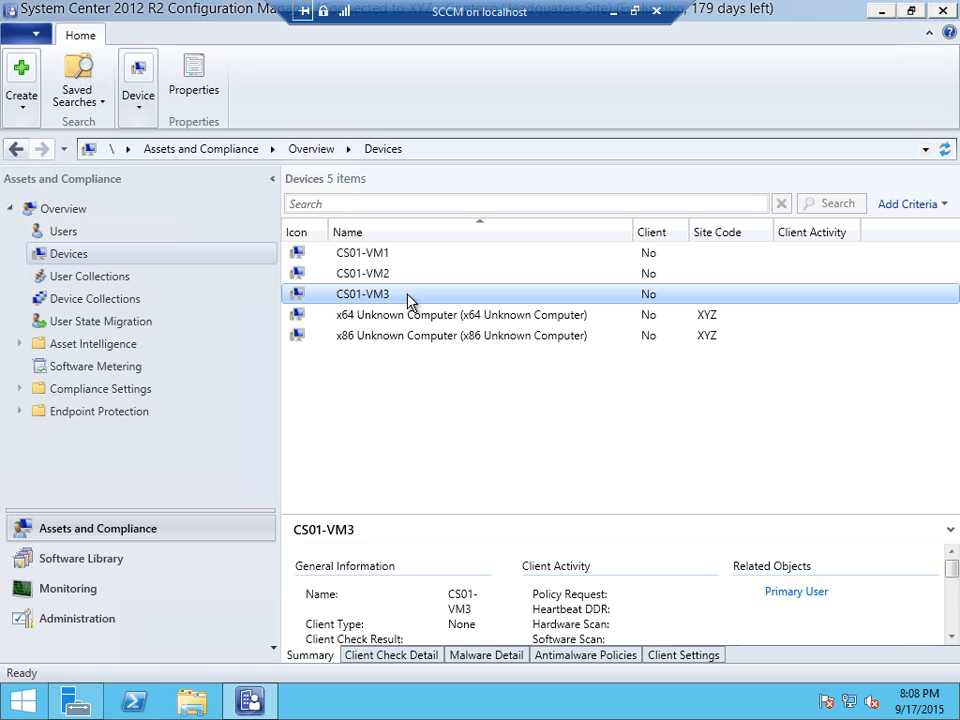
# - Refresh the Devices list, confirm CS01-VM3 shows Client Yes on site XYZ, and select CS01-VM2
pyautogui.rightClick(408, 300)
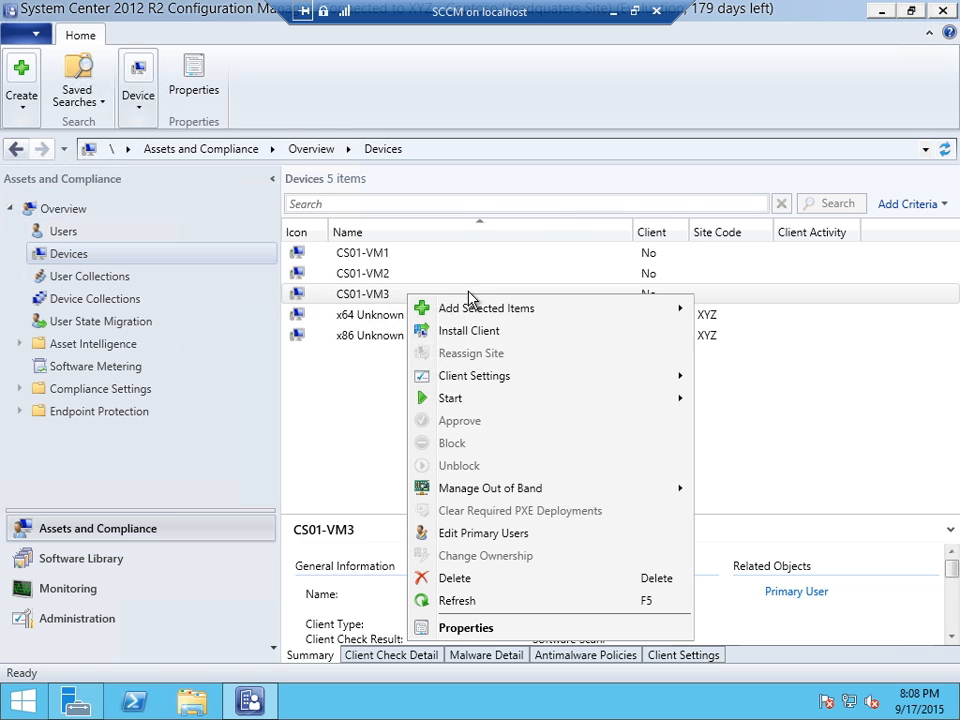
pyautogui.click(882, 360)
pyautogui.click(943, 148)
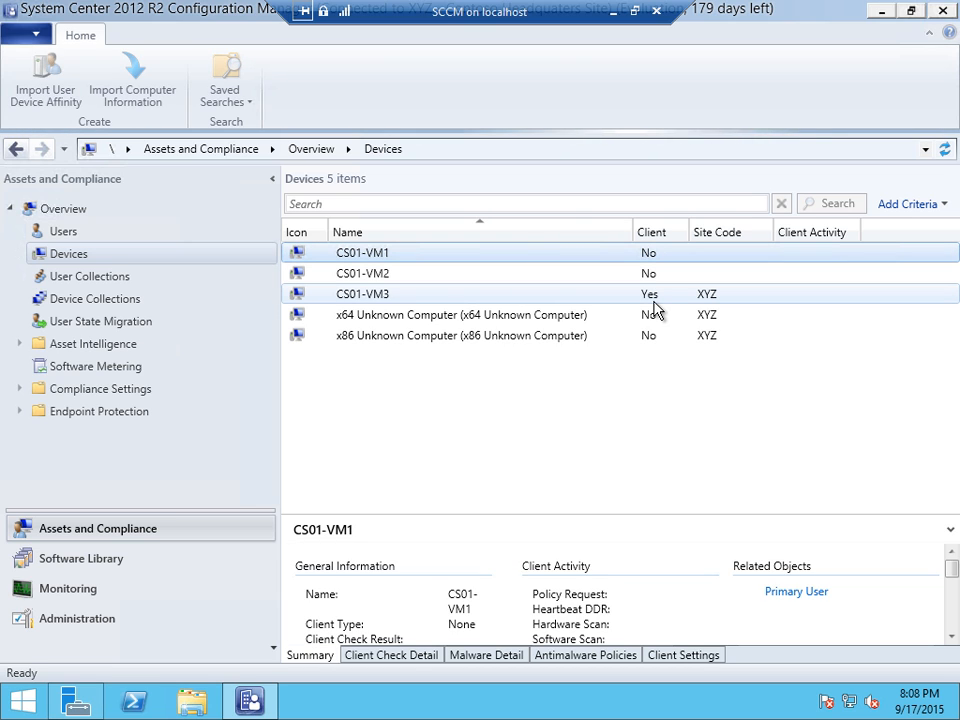
pyautogui.click(654, 302)
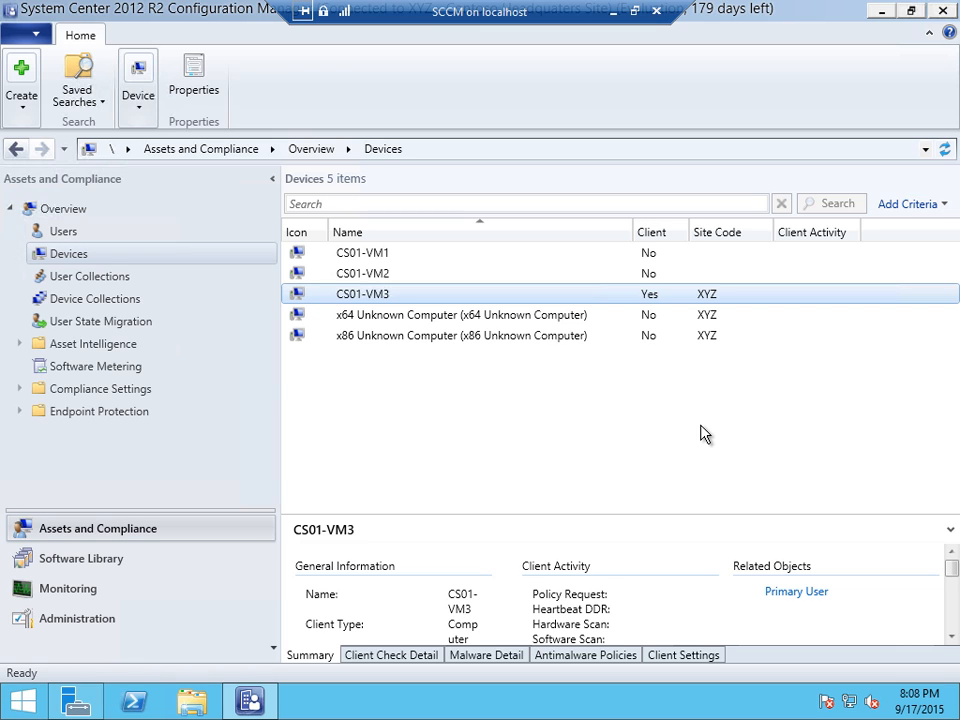
pyautogui.click(375, 277)
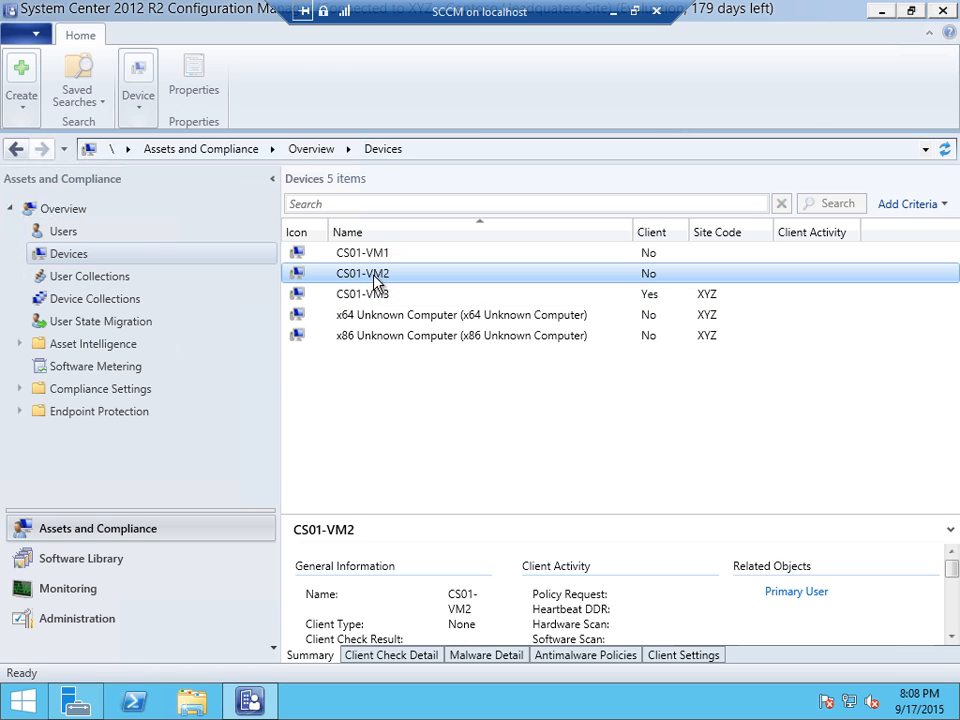
# - Install the client on CS01-VM2 with domain controllers allowed, Always install, and site XYZ
pyautogui.rightClick(375, 279)
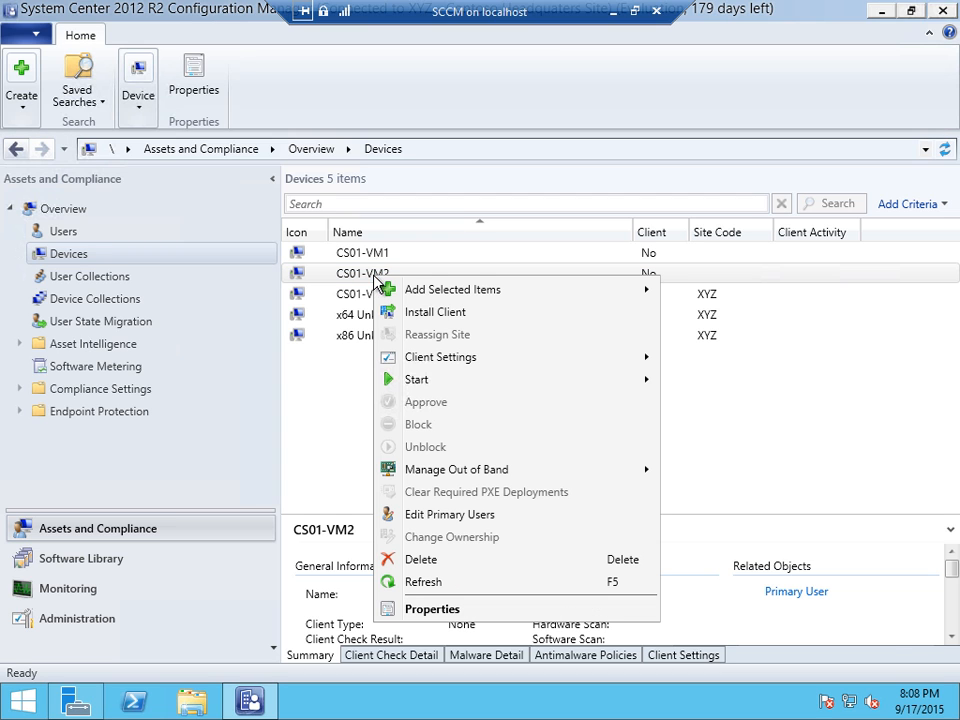
pyautogui.click(449, 314)
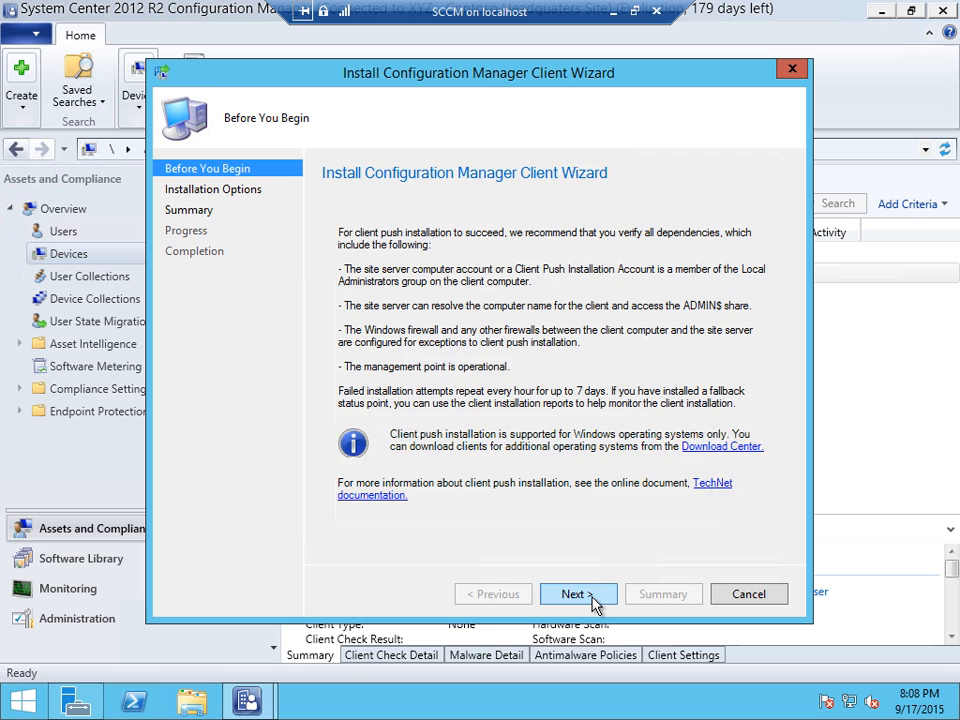
pyautogui.click(591, 597)
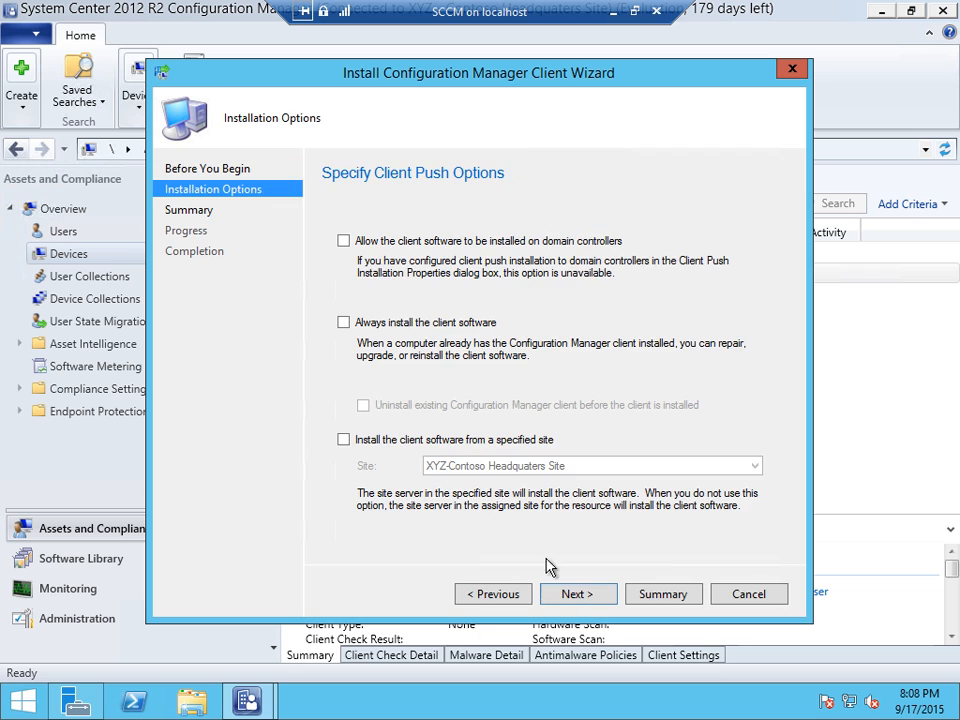
pyautogui.click(343, 241)
pyautogui.click(343, 322)
pyautogui.click(343, 439)
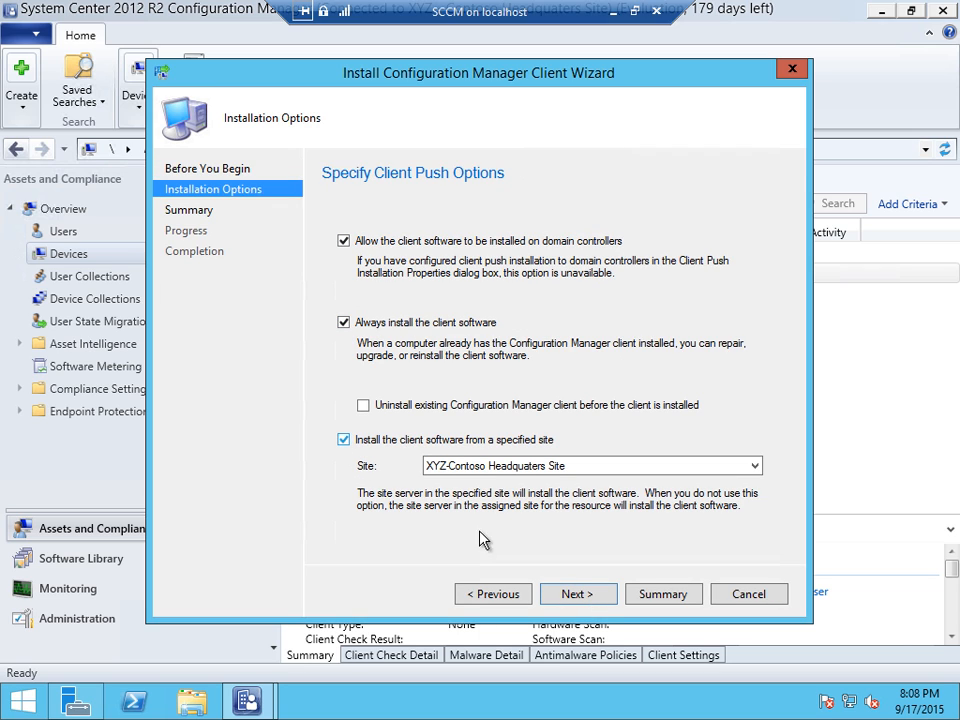
pyautogui.click(589, 598)
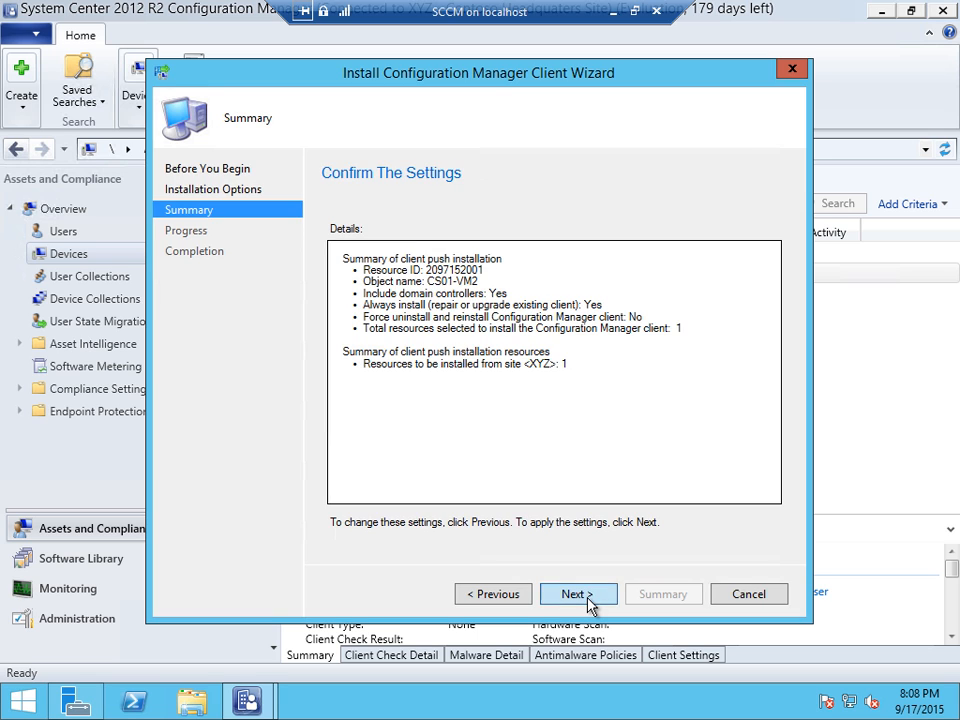
pyautogui.click(576, 594)
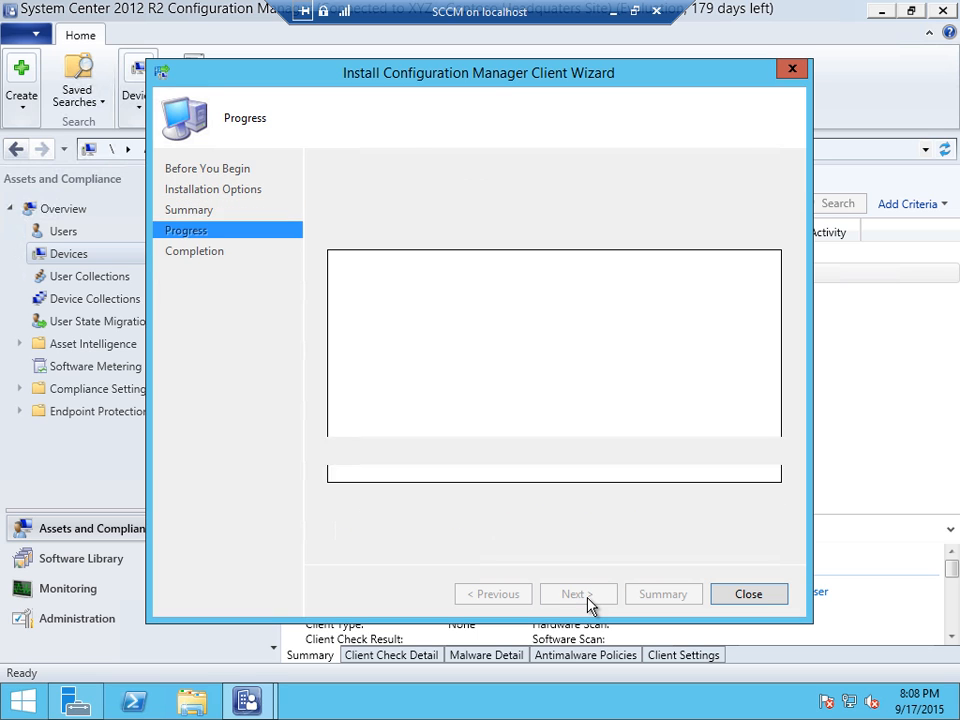
pyautogui.click(750, 597)
pyautogui.click(384, 274)
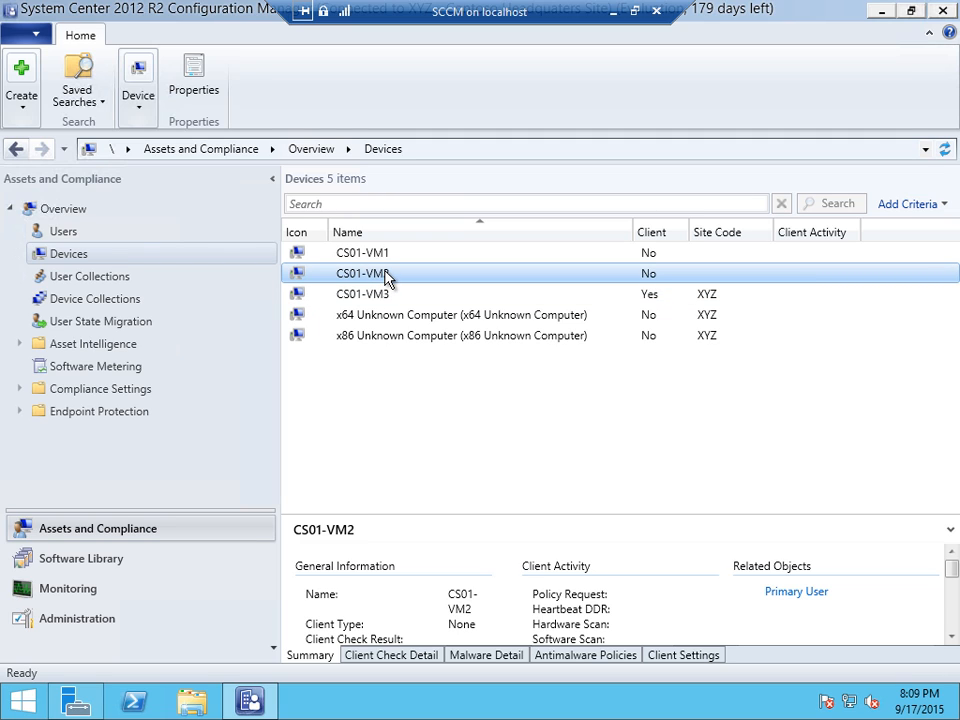
# - Connect to the DC virtual machine from Hyper-V Manager at 1024x768 and maximise its window
pyautogui.click(610, 12)
pyautogui.click(366, 697)
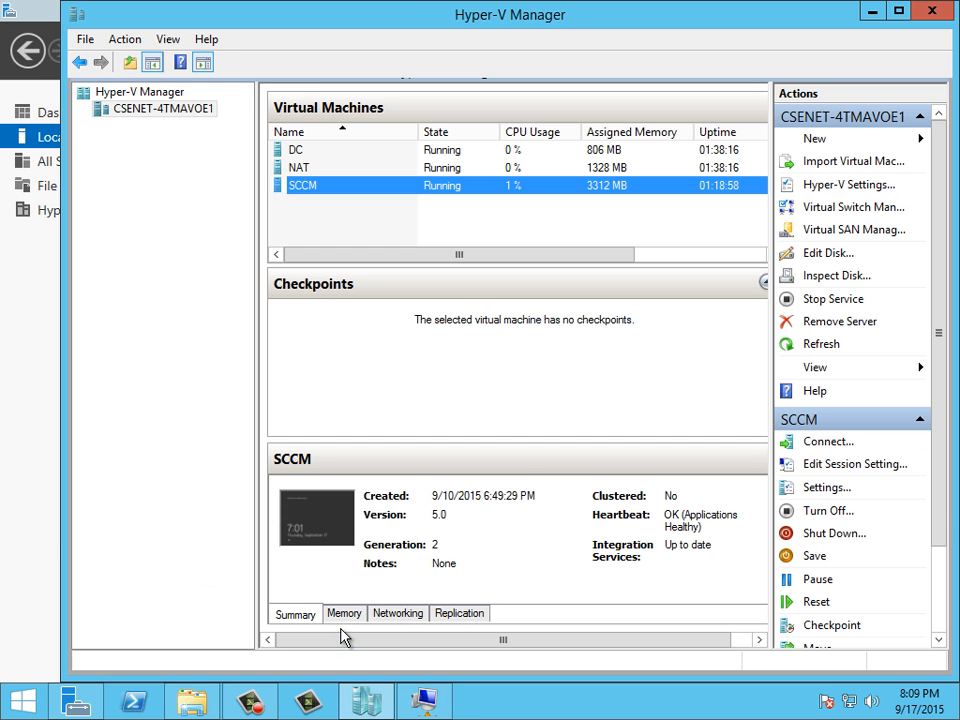
pyautogui.click(414, 154)
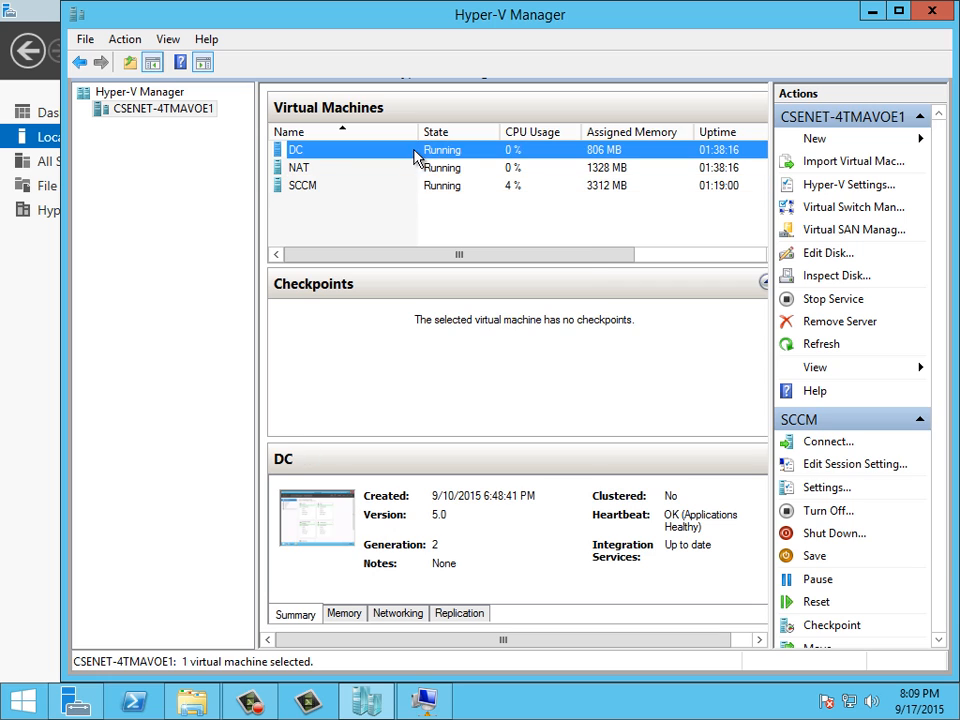
pyautogui.rightClick(414, 152)
pyautogui.click(446, 161)
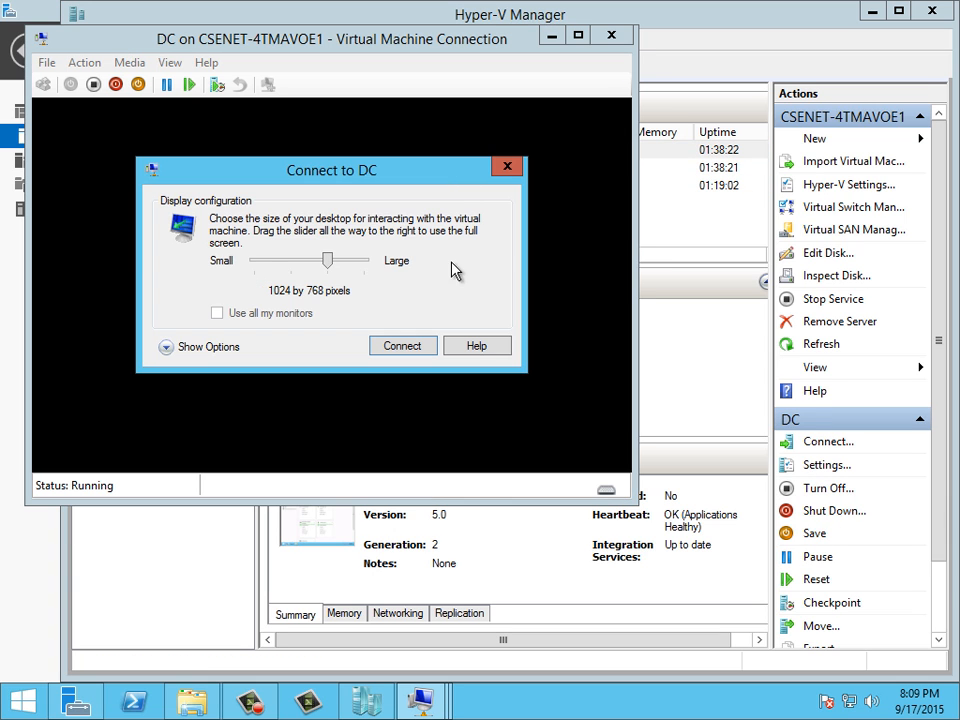
pyautogui.click(420, 346)
pyautogui.click(575, 22)
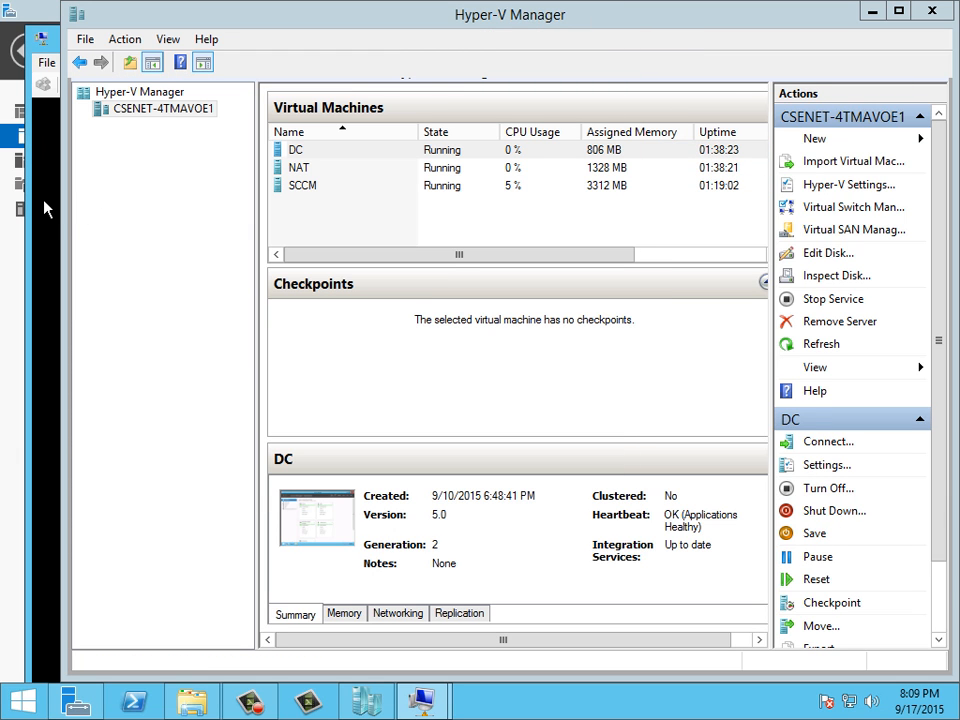
pyautogui.click(873, 12)
pyautogui.click(921, 34)
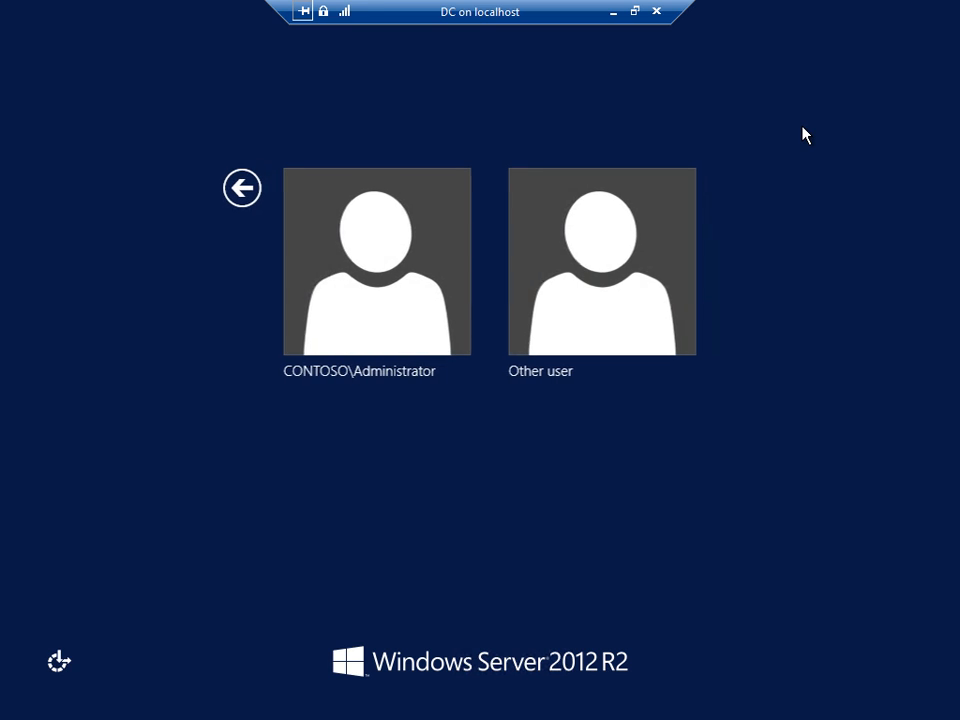
# - Sign in to the DC as Administrator with the account password
pyautogui.click(366, 261)
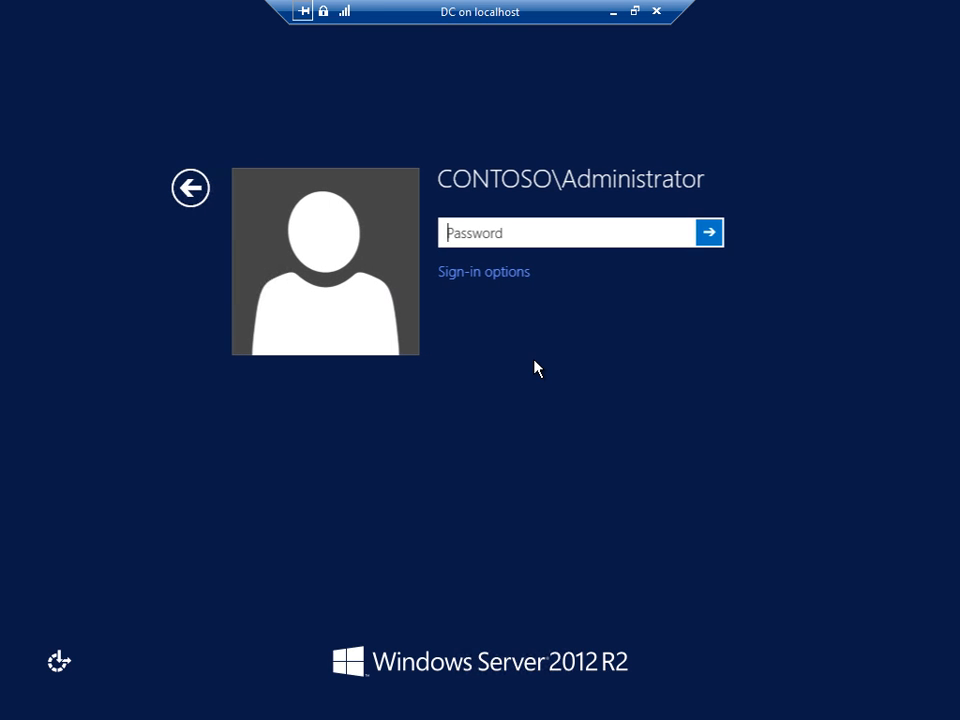
pyautogui.write('Pa$$w0rd')
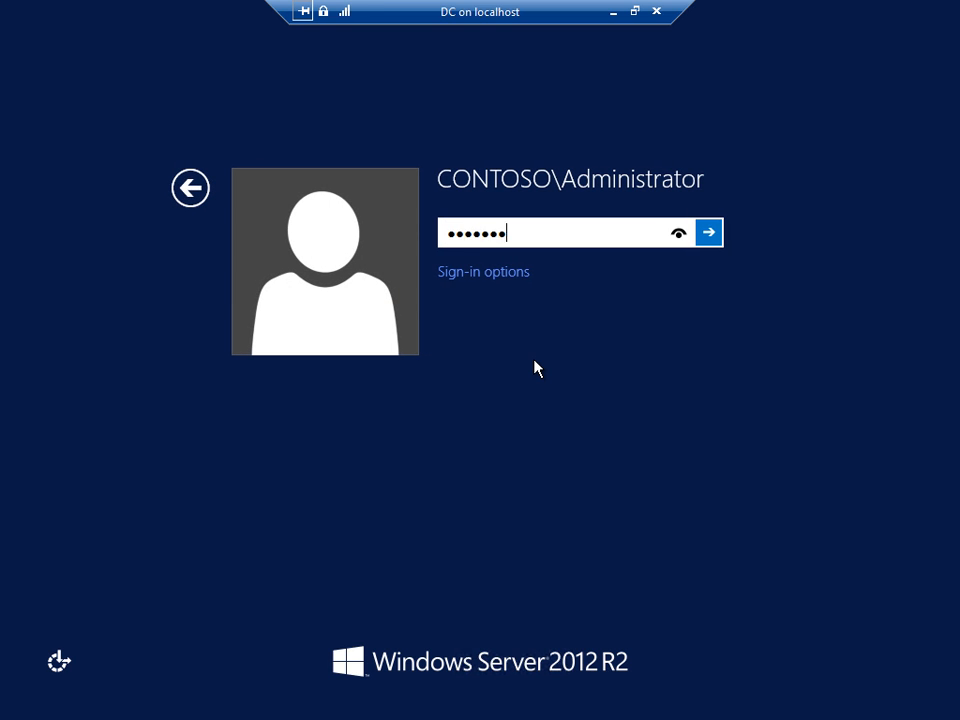
pyautogui.press('Return')
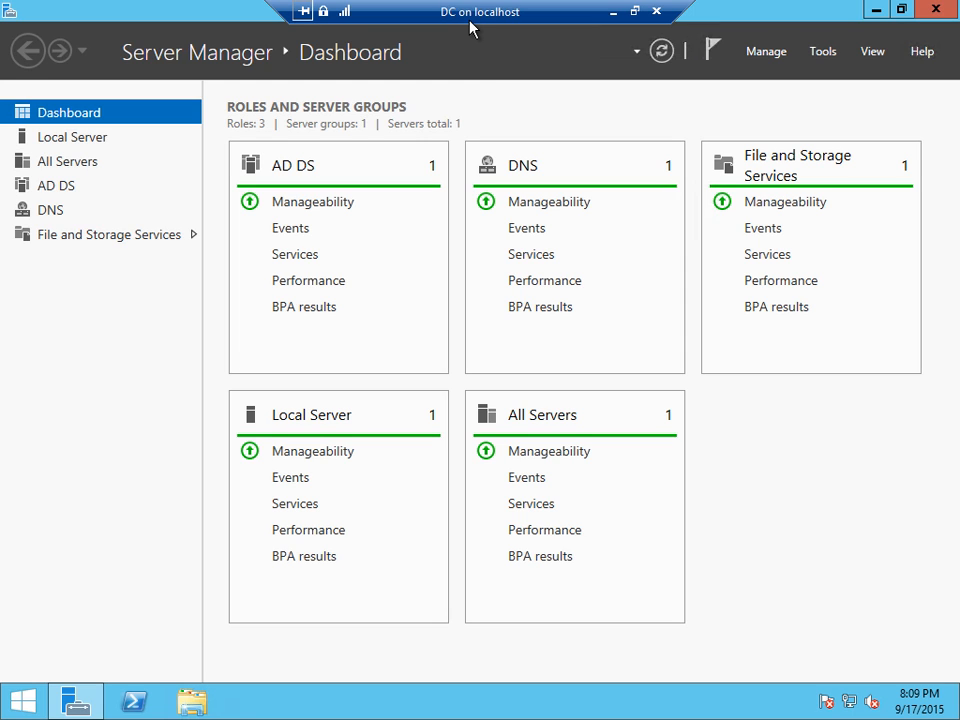
# - Open C:\Windows in File Explorer, then minimise the DC session
pyautogui.click(180, 700)
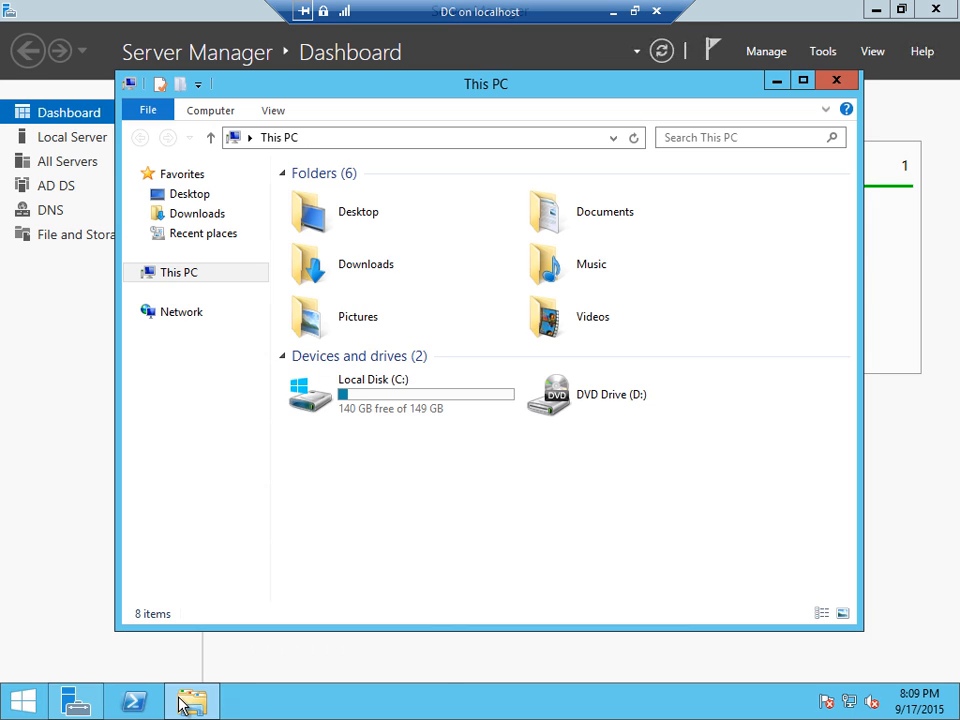
pyautogui.doubleClick(452, 400)
pyautogui.doubleClick(343, 274)
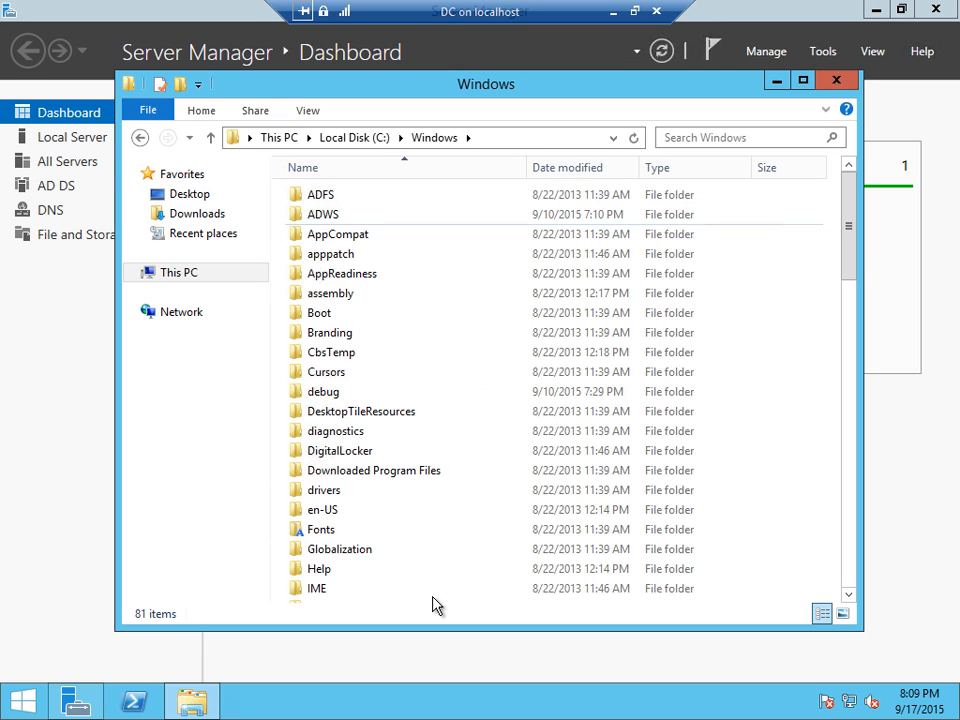
pyautogui.click(619, 12)
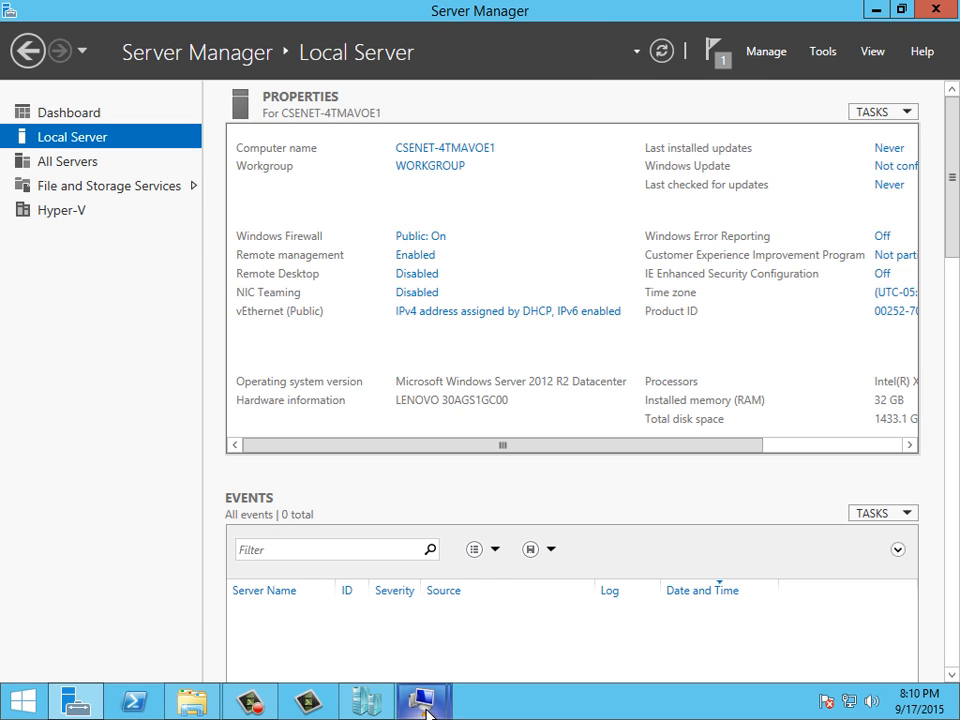
# - Return to the SCCM remote session and switch to the Software Library workspace
pyautogui.moveTo(412, 703)
pyautogui.click(395, 632)
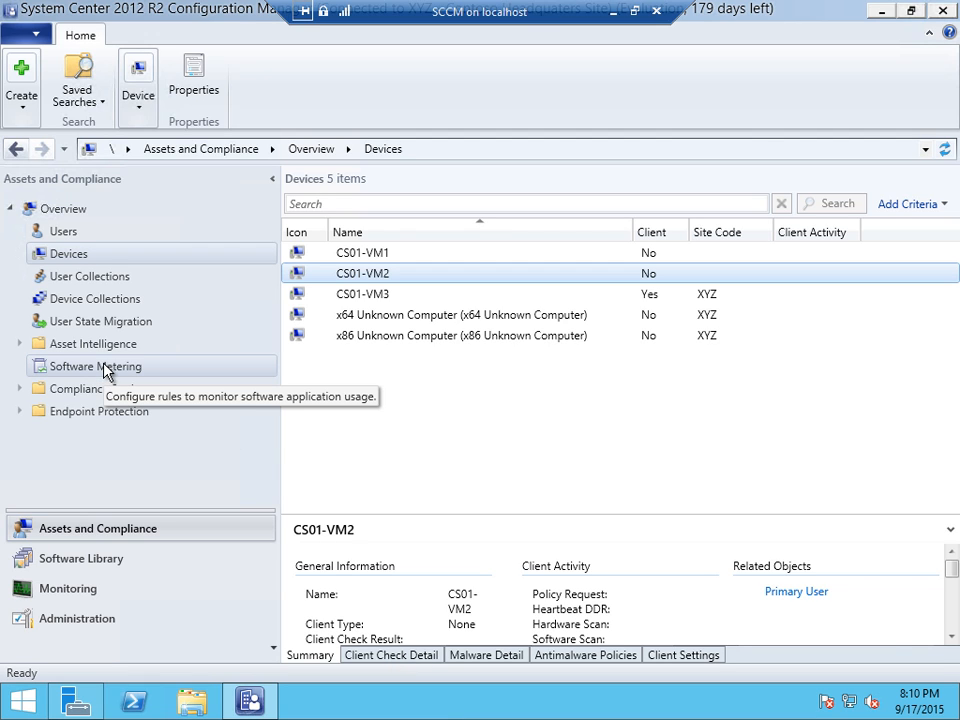
pyautogui.click(94, 563)
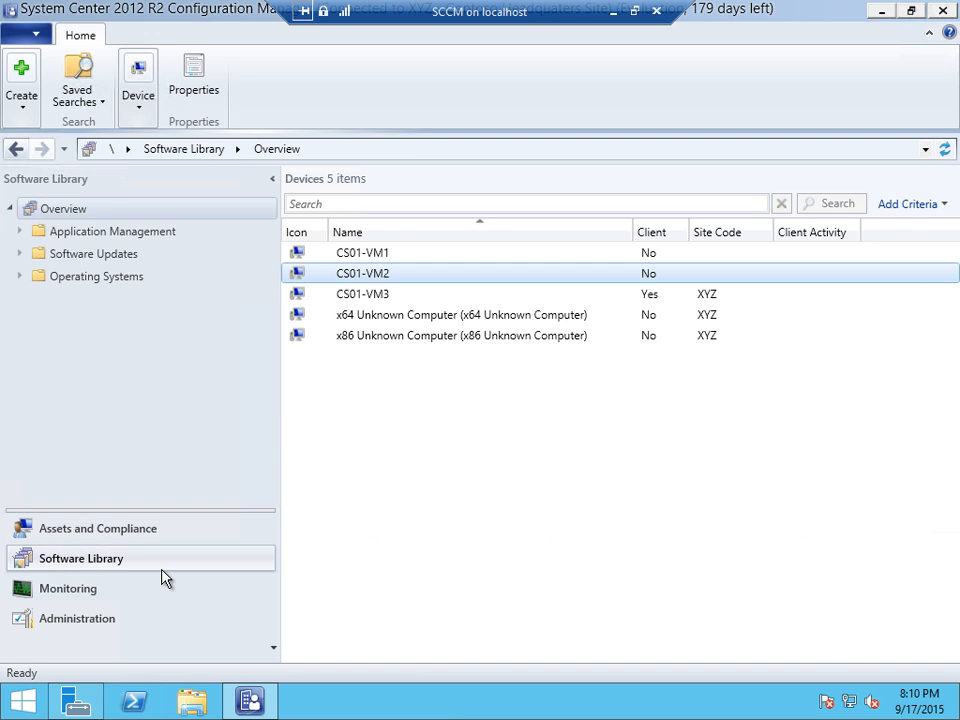
# - Browse Application Management to Packages and show the Configuration Manager Client Package details in an enlarged pane
pyautogui.click(32, 231)
pyautogui.click(21, 232)
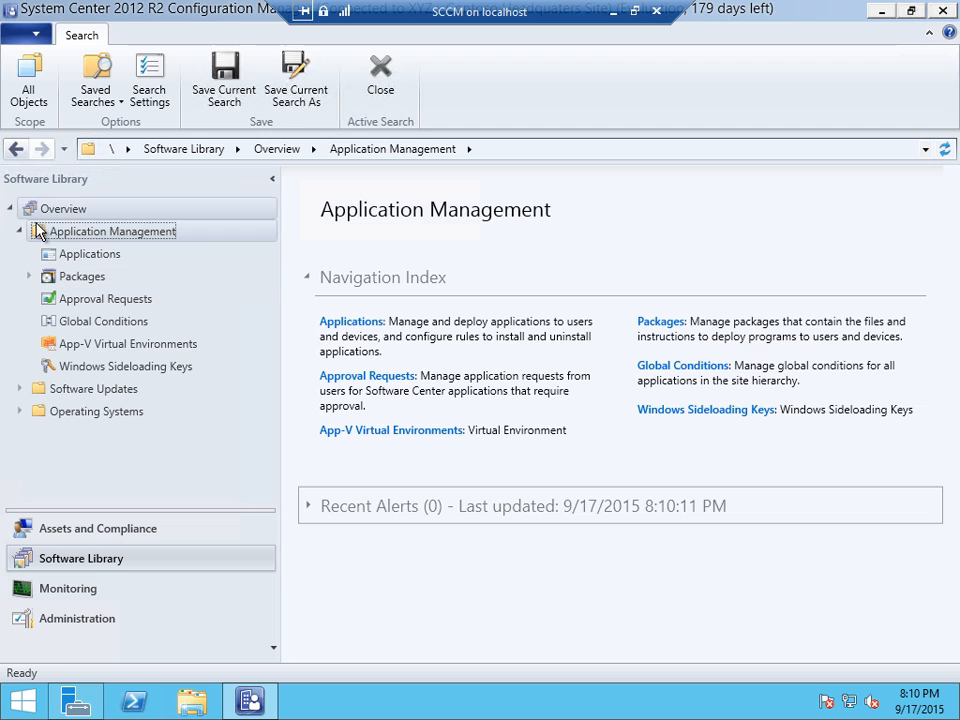
pyautogui.click(29, 276)
pyautogui.click(54, 300)
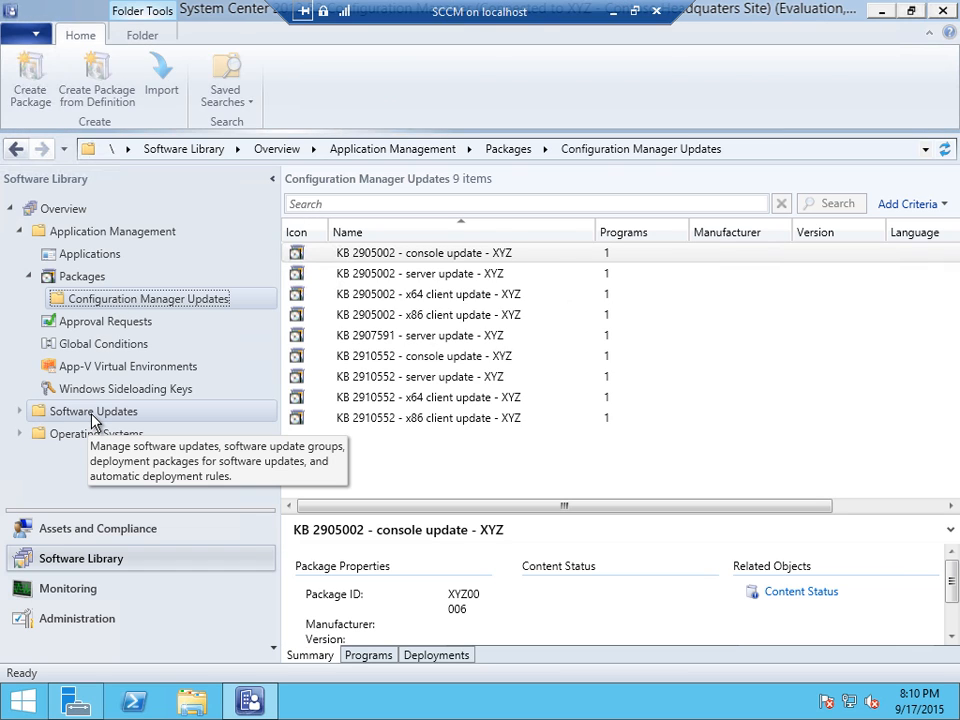
pyautogui.click(92, 256)
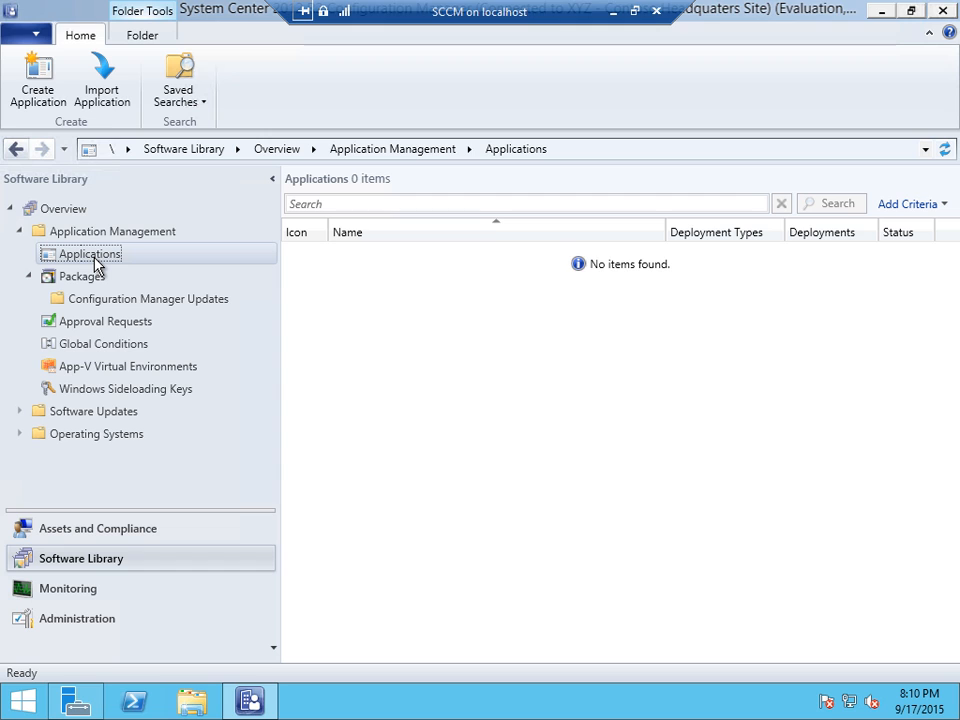
pyautogui.click(93, 276)
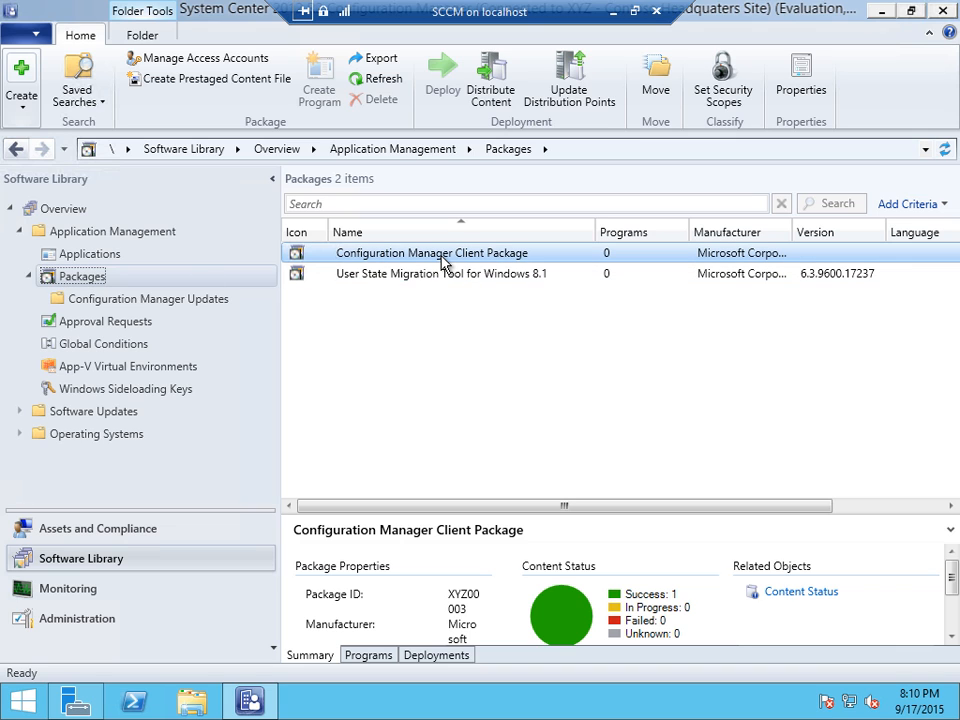
pyautogui.click(441, 258)
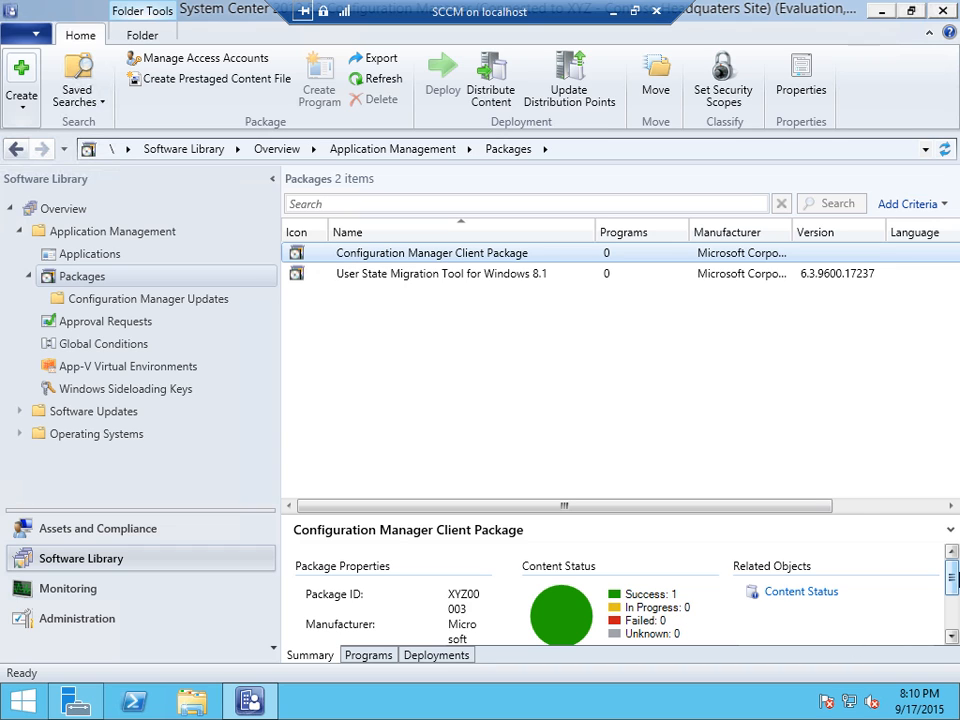
pyautogui.moveTo(859, 509); pyautogui.dragTo(868, 427)
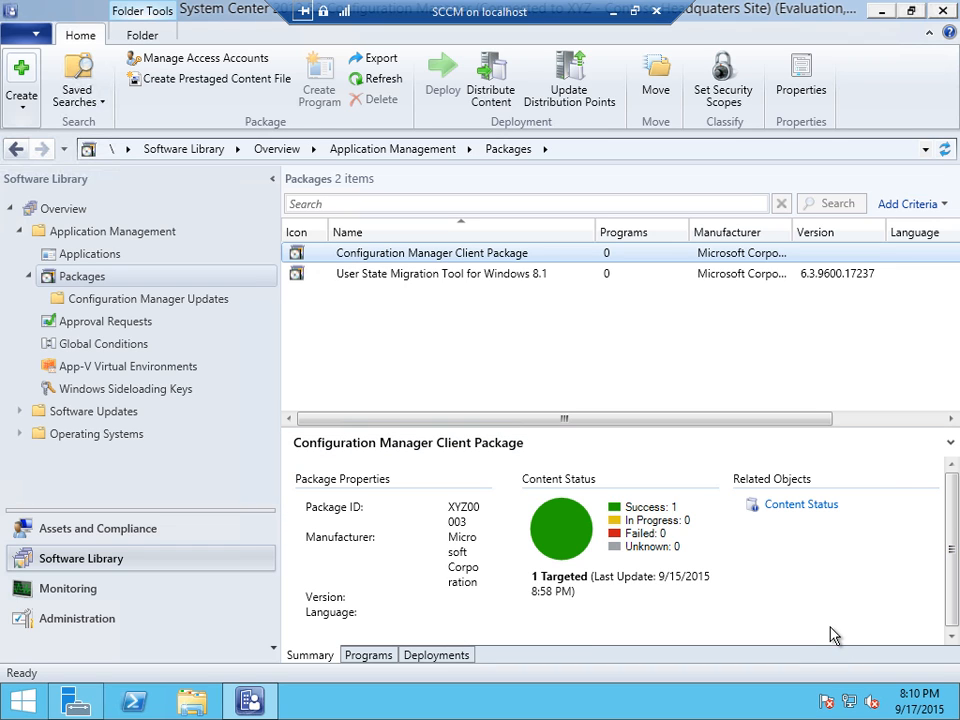
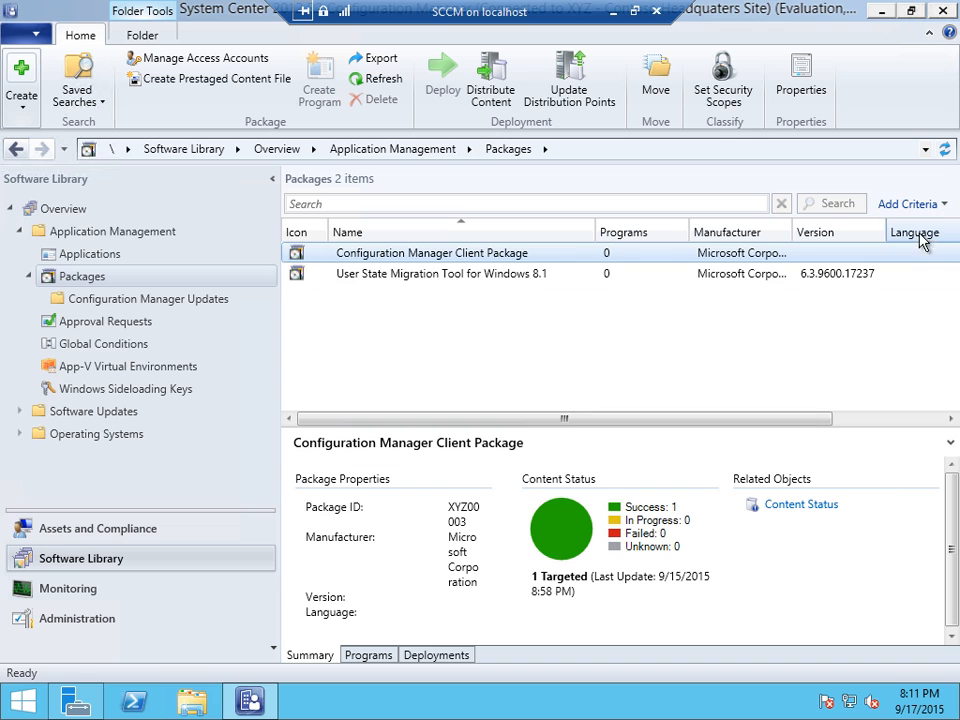
# - Refresh the Packages list, check the DC session, then return to the SCCM console
pyautogui.click(944, 148)
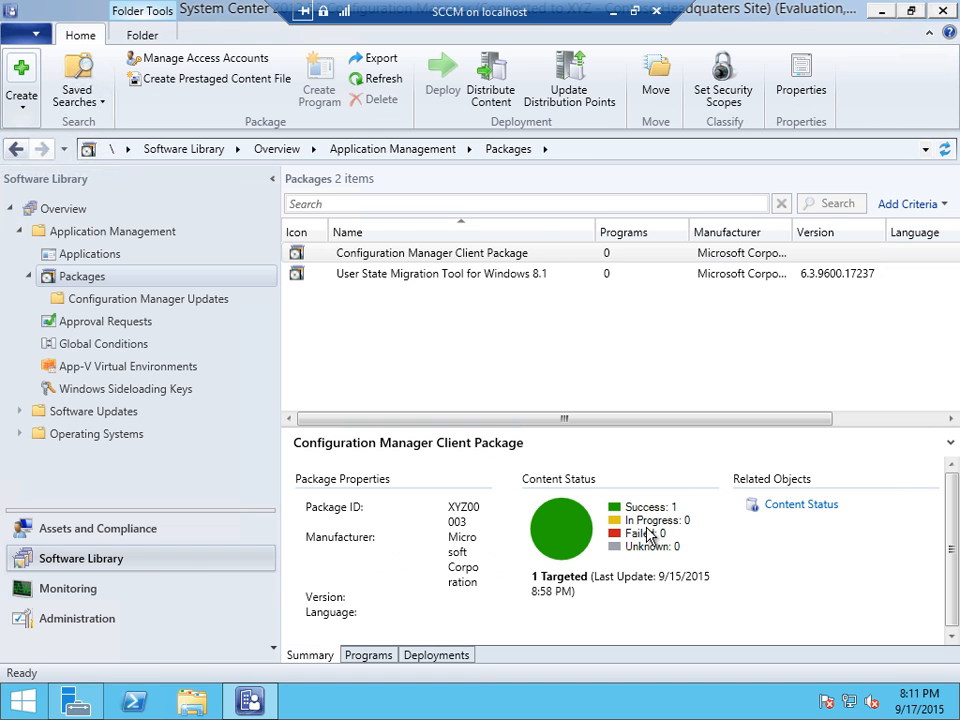
pyautogui.click(610, 11)
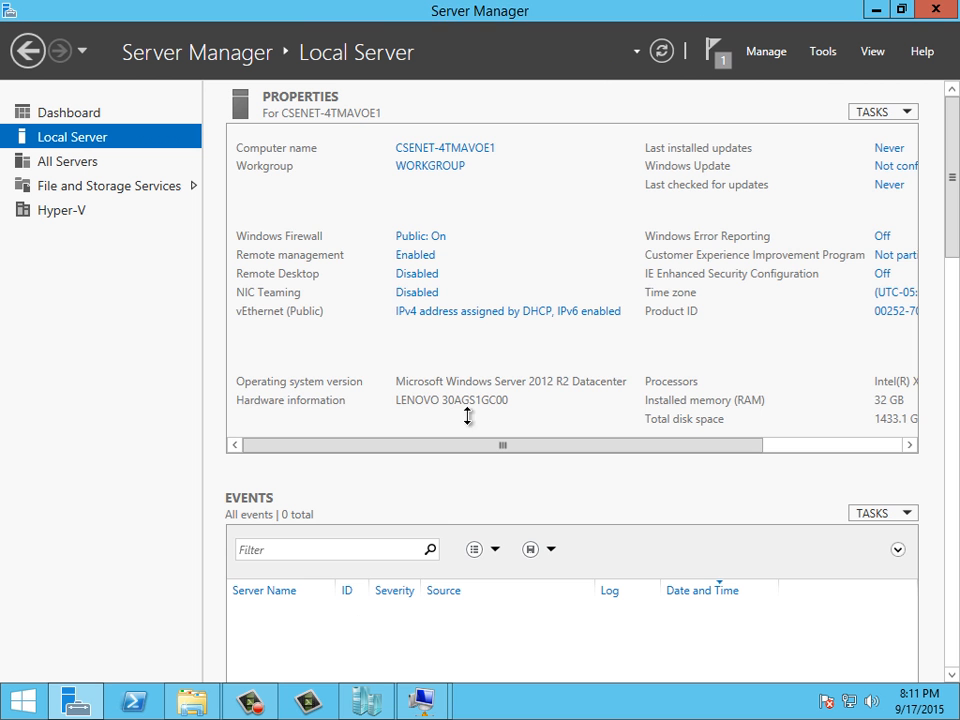
pyautogui.moveTo(441, 675)
pyautogui.click(482, 634)
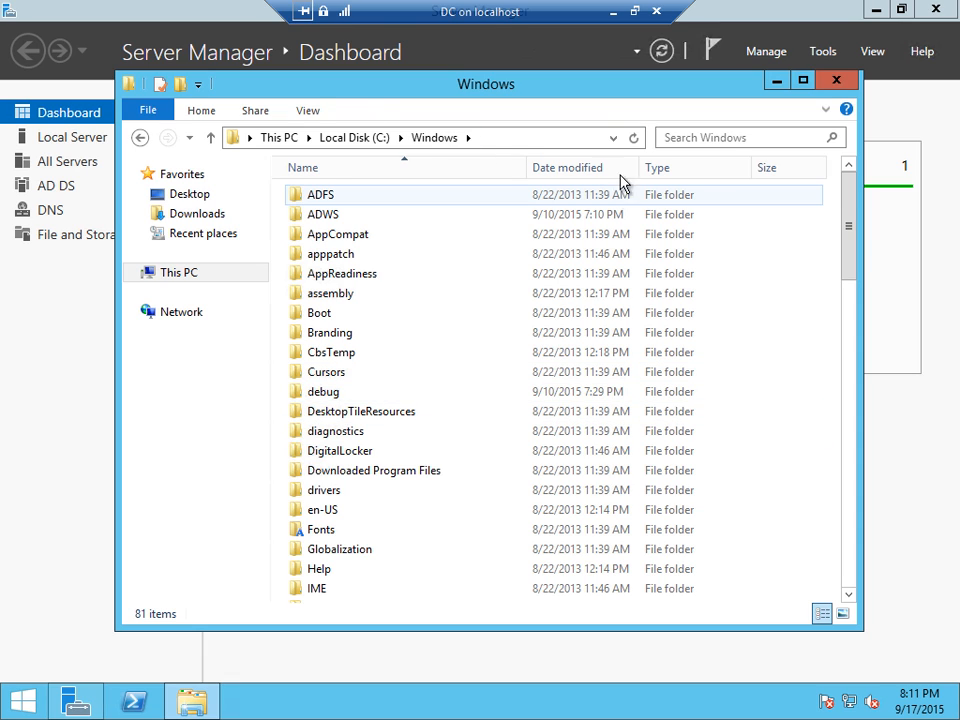
pyautogui.click(613, 11)
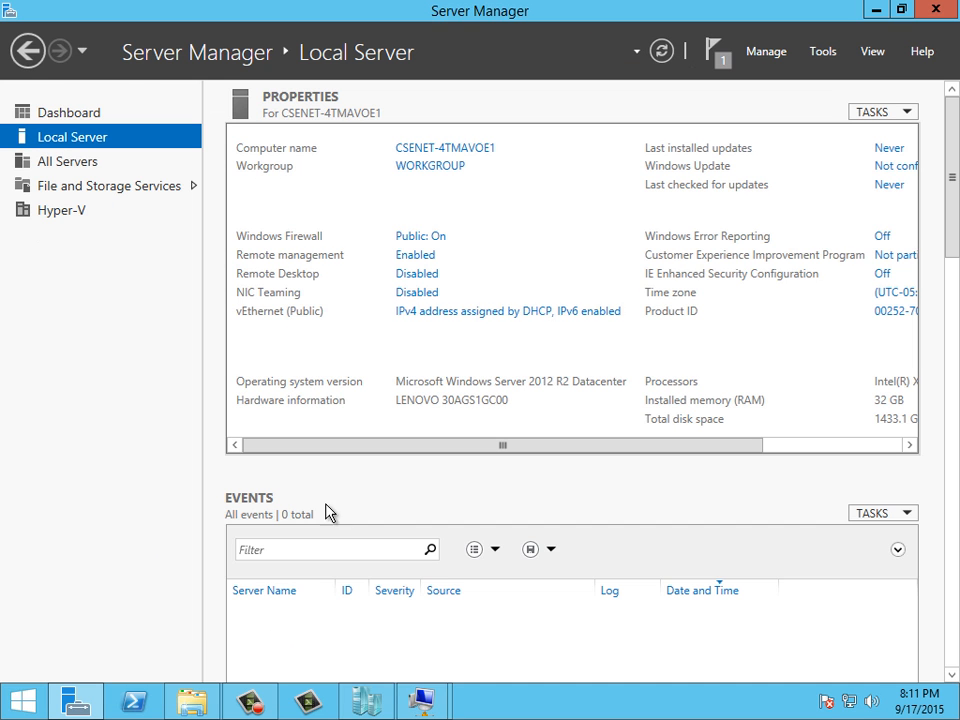
pyautogui.click(403, 703)
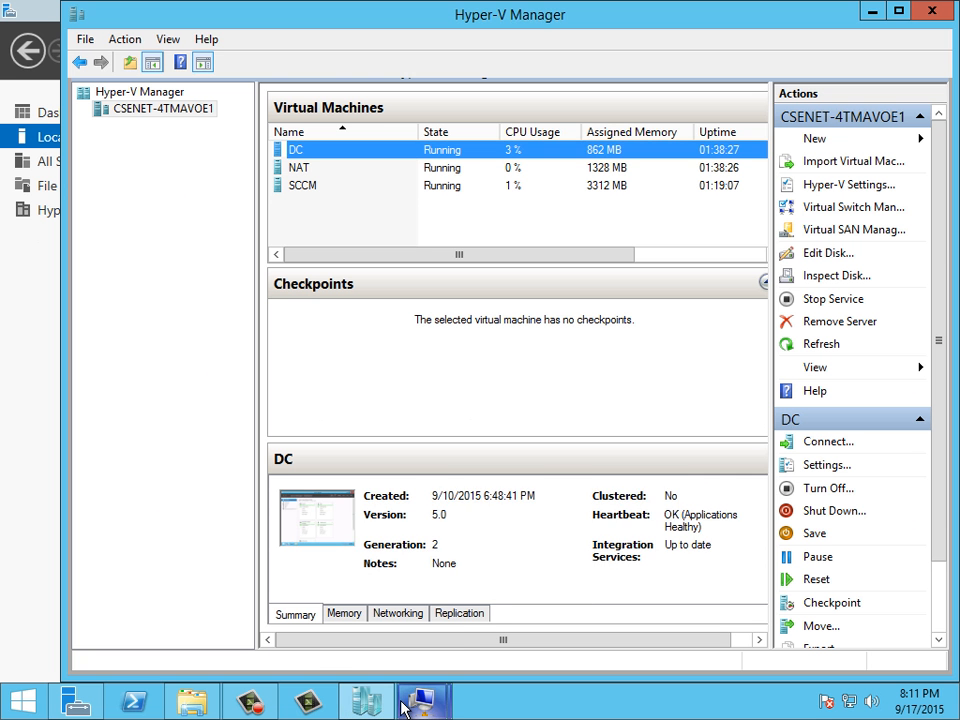
pyautogui.moveTo(399, 677)
pyautogui.click(377, 622)
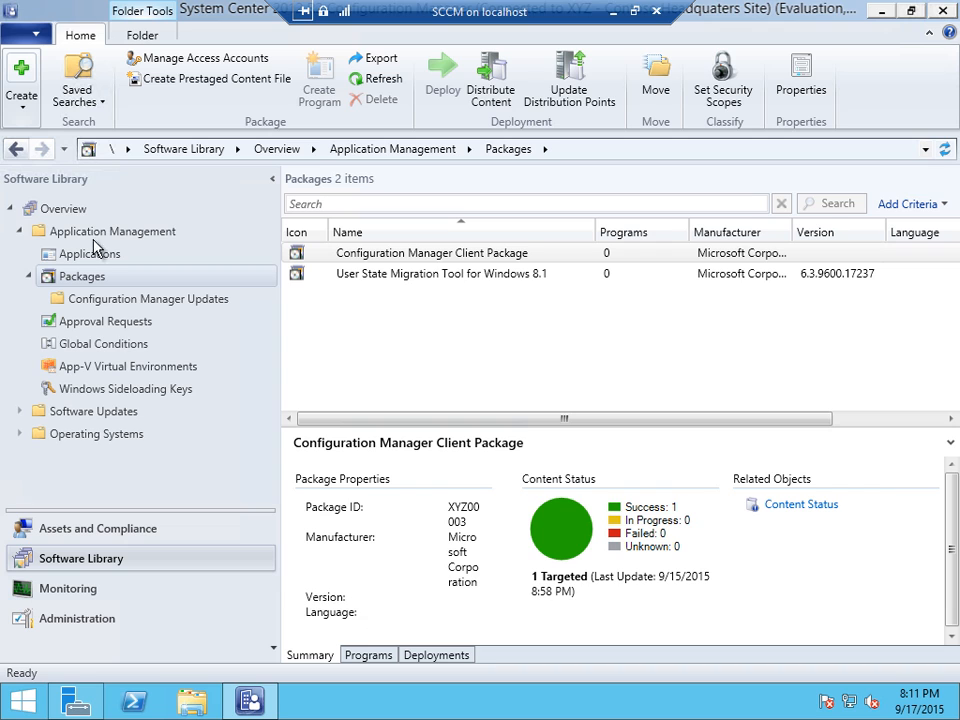
# - Start the Install Client wizard for CS01-VM2 from the Assets and Compliance Devices list
pyautogui.click(82, 528)
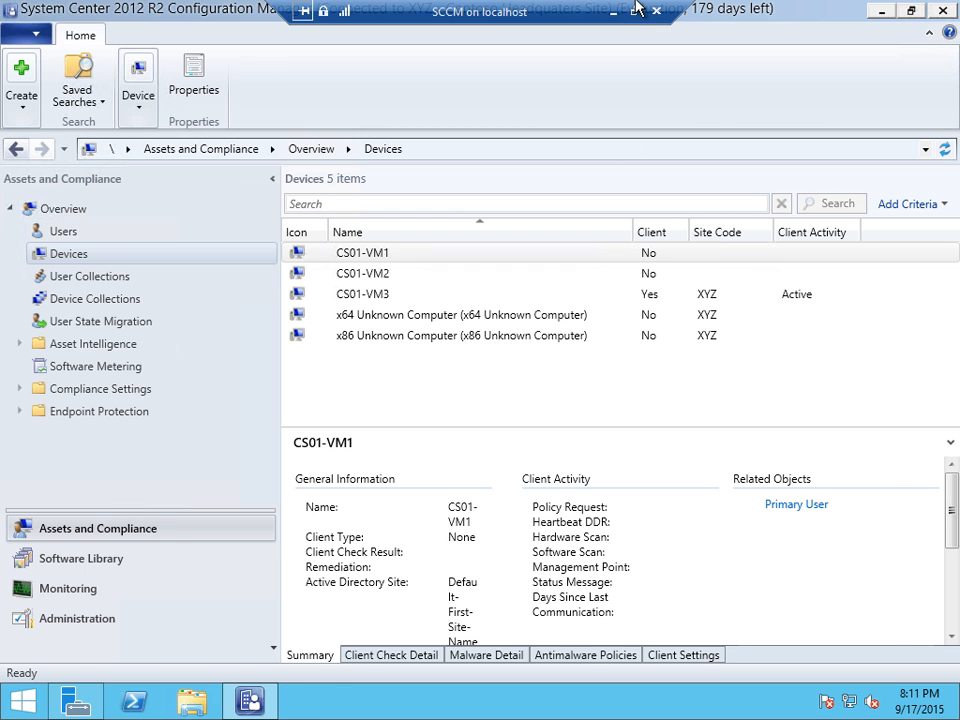
pyautogui.click(395, 273)
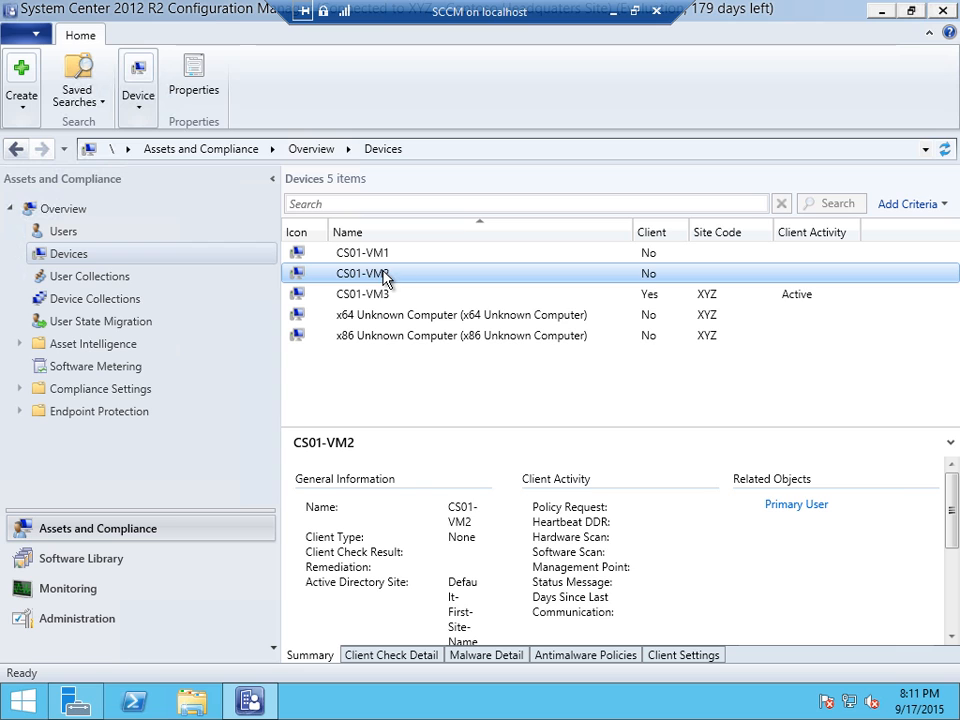
pyautogui.rightClick(386, 277)
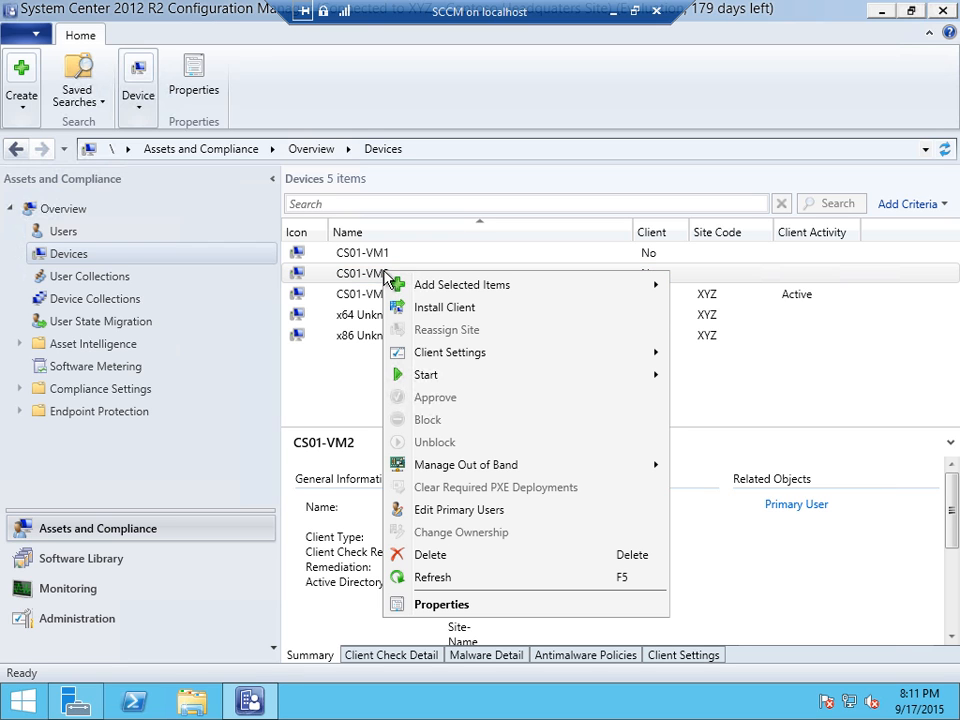
pyautogui.click(432, 309)
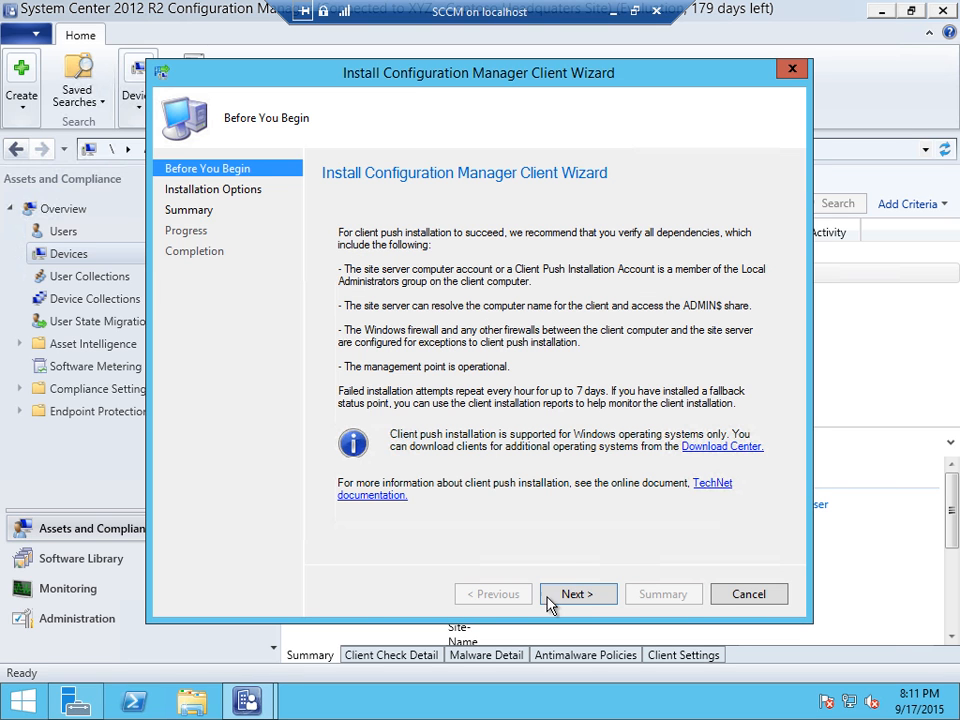
# - Allow domain controllers, always install, install from the specified site, and run the push to completion
pyautogui.click(566, 596)
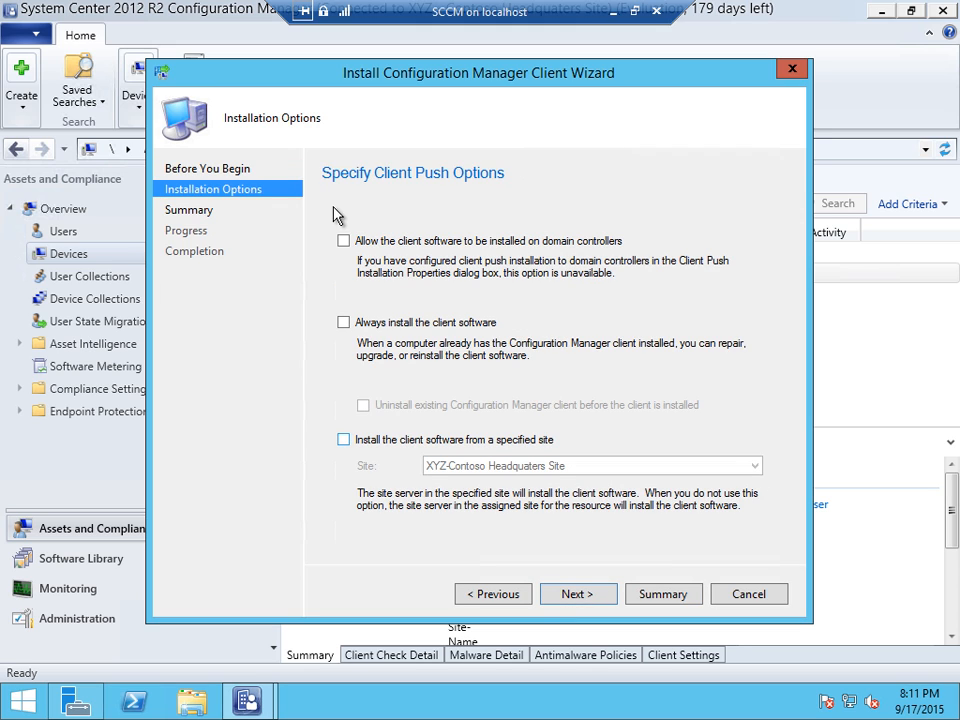
pyautogui.click(343, 241)
pyautogui.click(344, 323)
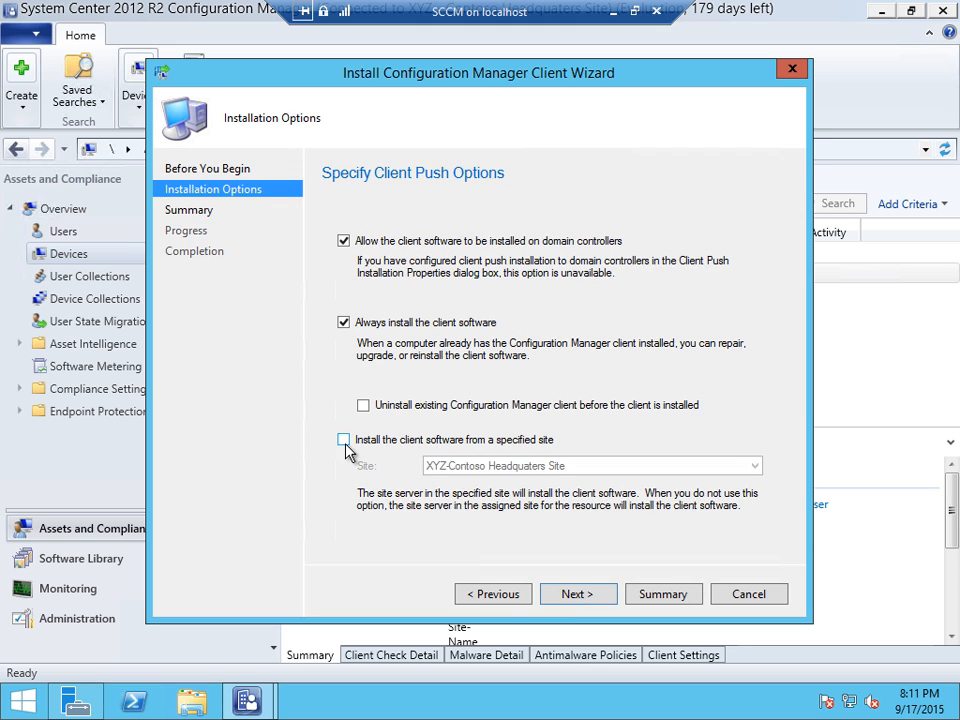
pyautogui.click(344, 440)
pyautogui.click(577, 597)
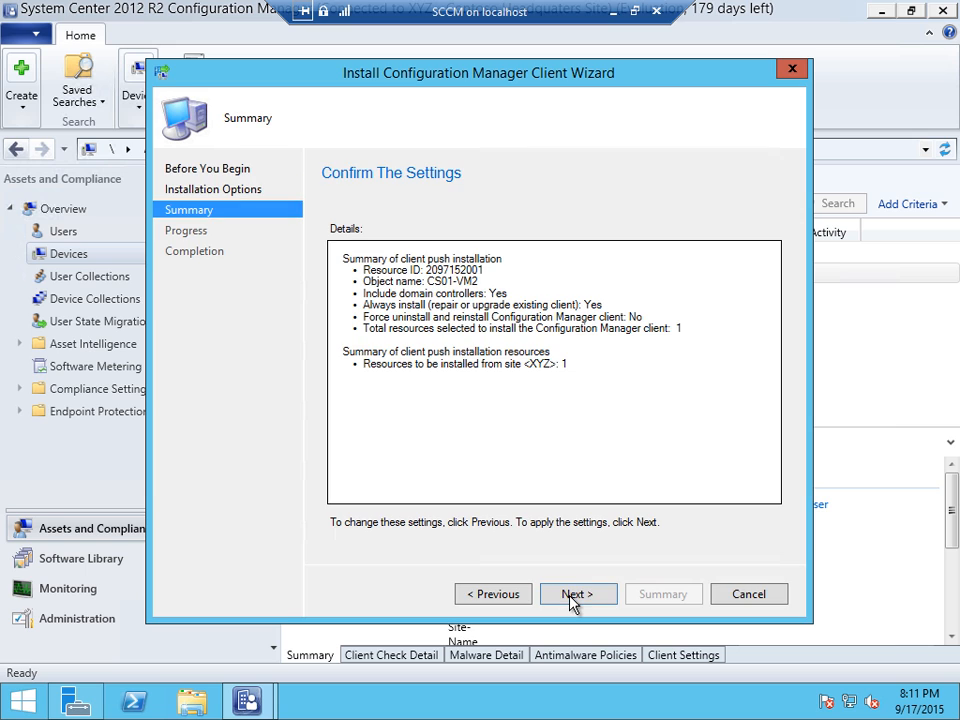
pyautogui.click(577, 595)
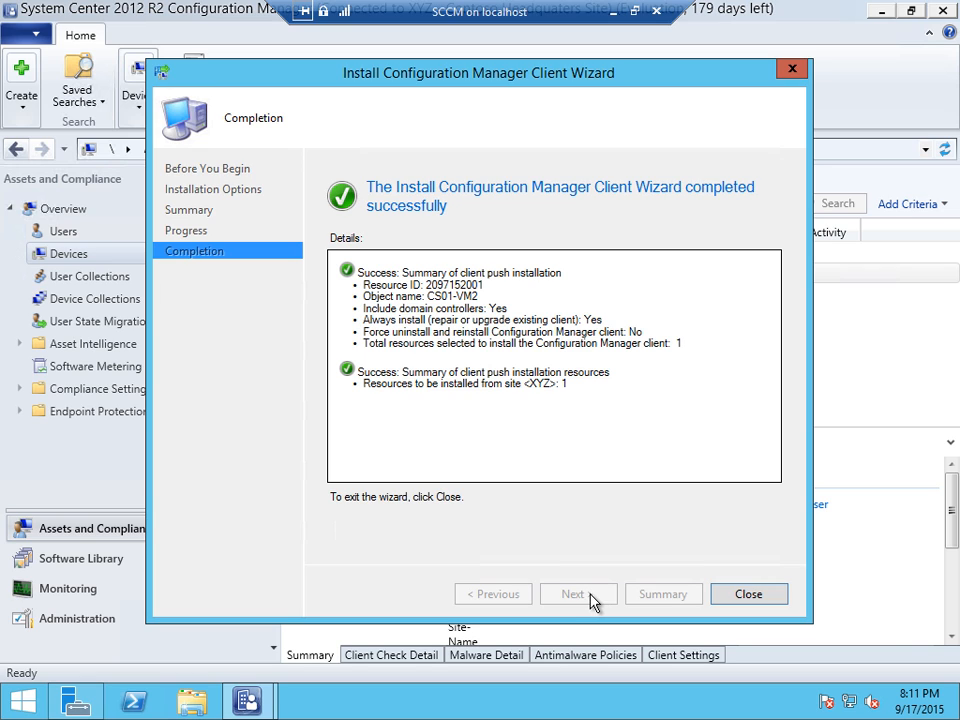
pyautogui.click(748, 595)
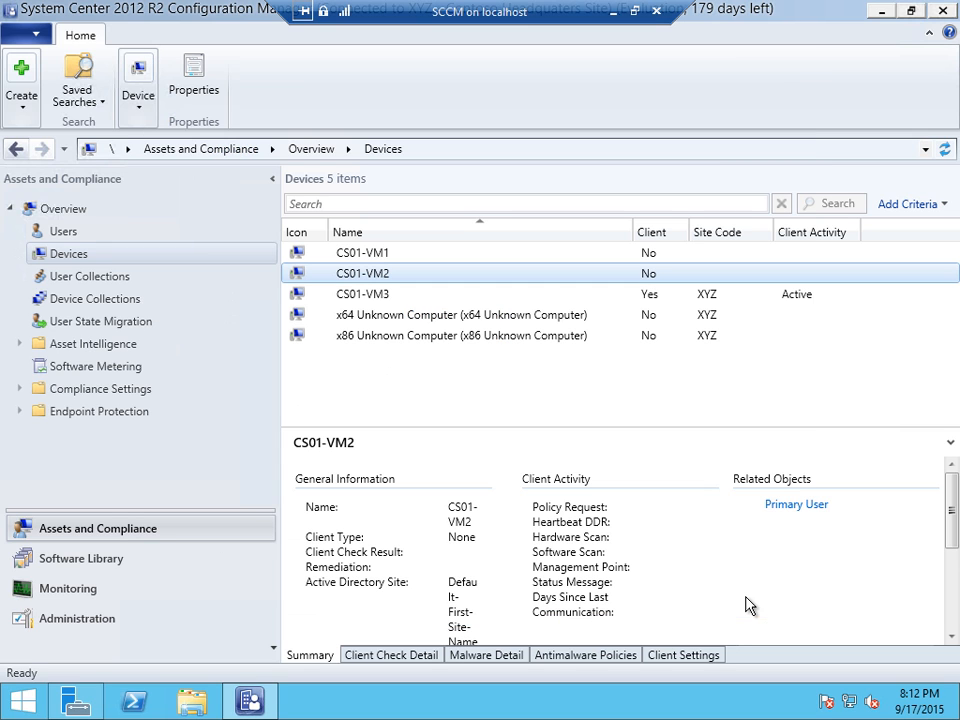
pyautogui.click(945, 150)
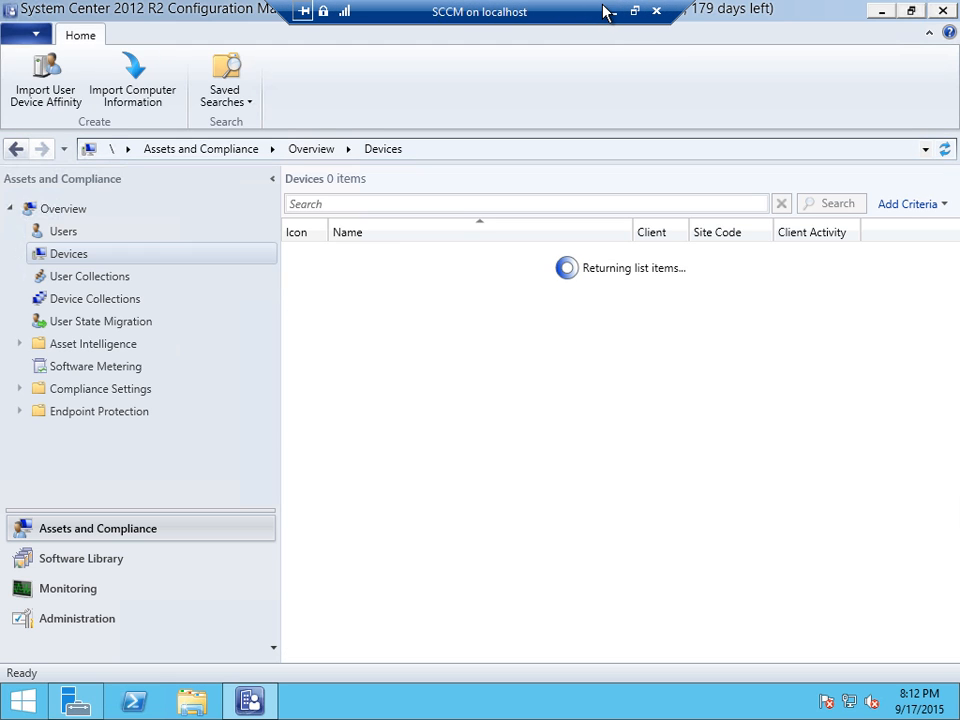
pyautogui.click(611, 11)
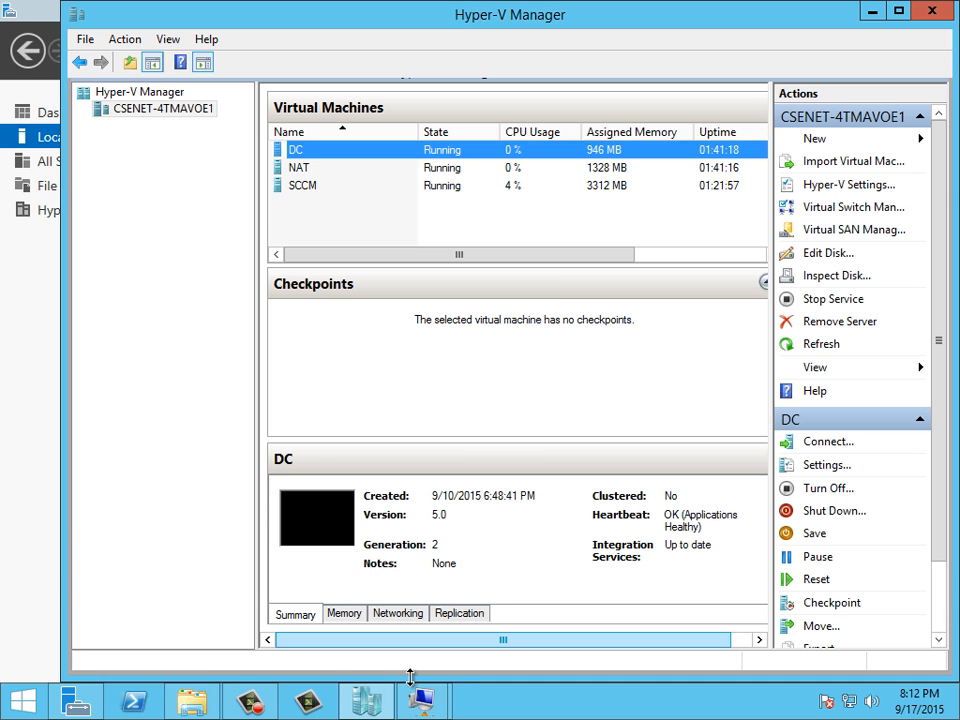
pyautogui.moveTo(422, 700)
pyautogui.click(512, 598)
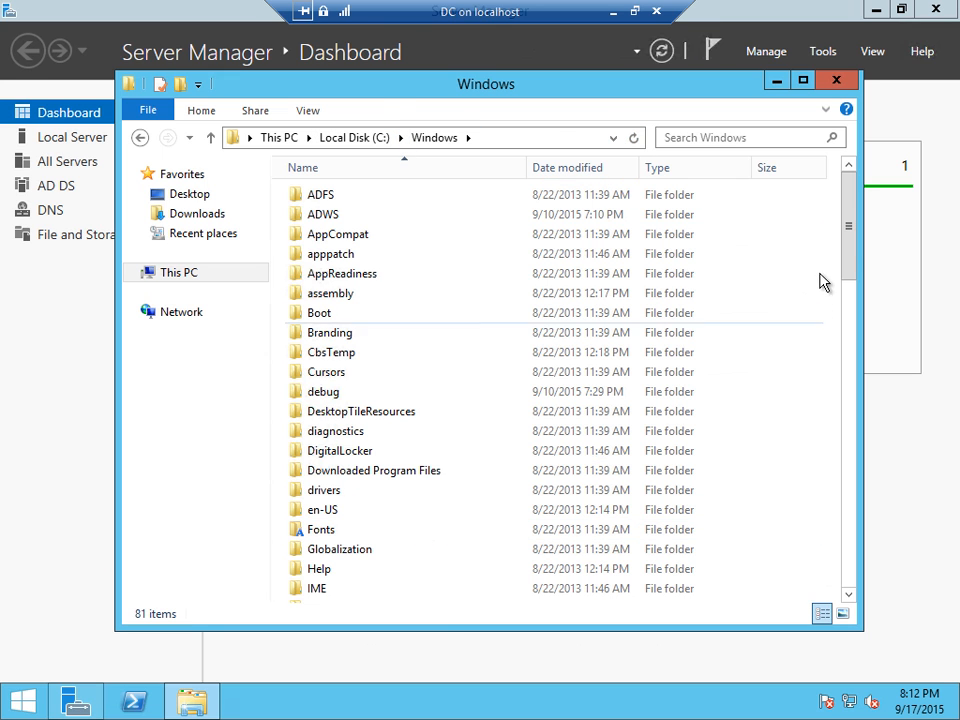
pyautogui.moveTo(845, 287)
pyautogui.mouseDown()
pyautogui.moveTo(782, 403)
pyautogui.moveTo(767, 626)
pyautogui.moveTo(767, 540)
pyautogui.moveTo(837, 451)
pyautogui.moveTo(835, 437)
pyautogui.mouseUp()
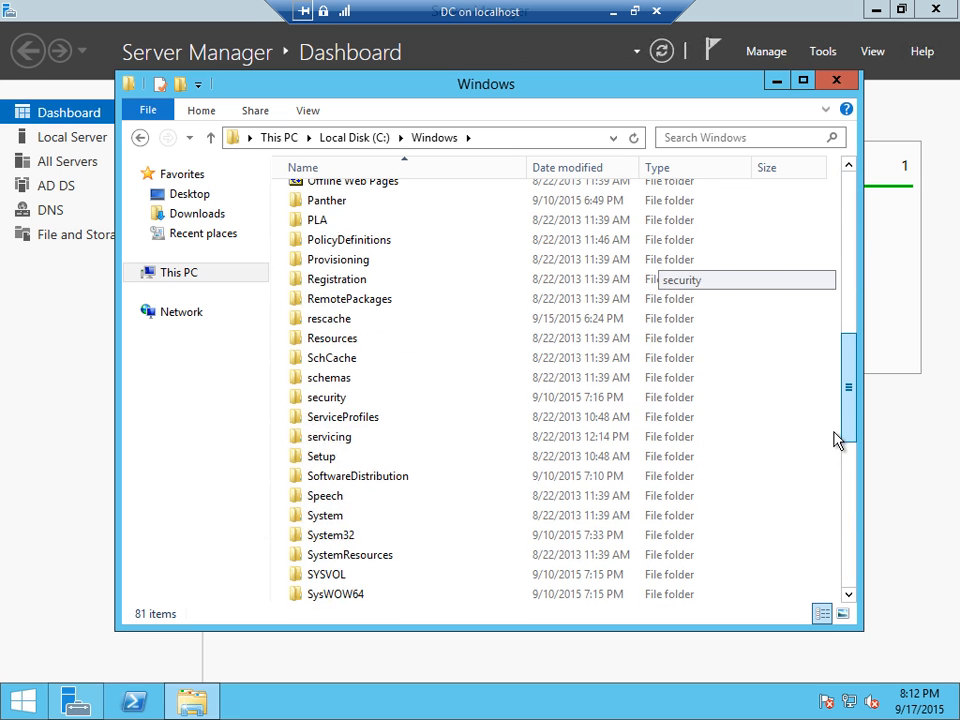
pyautogui.click(193, 704)
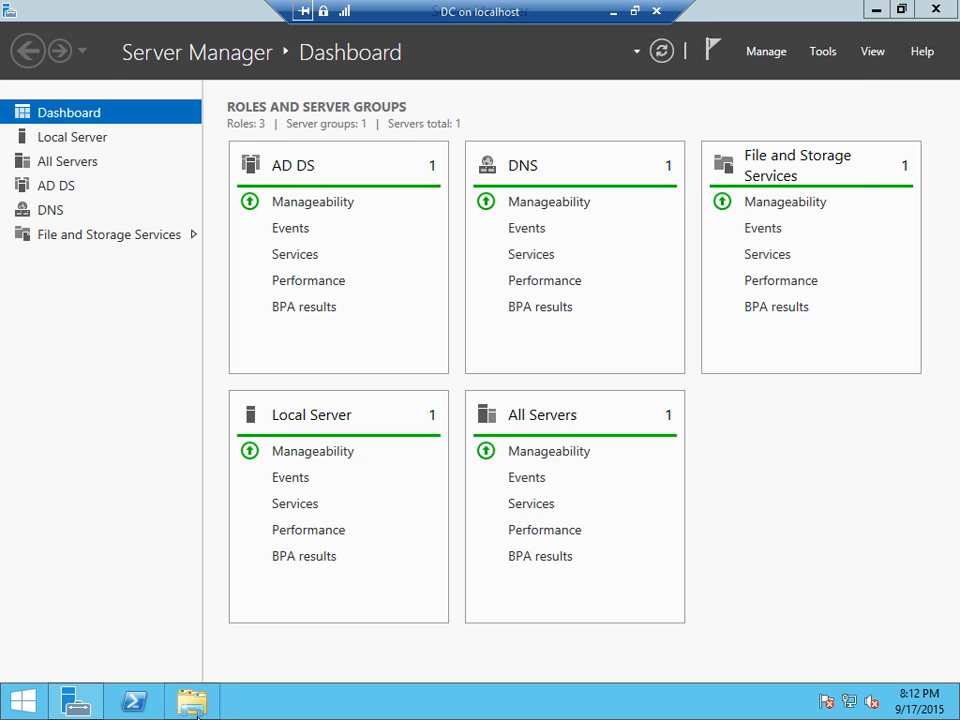
pyautogui.click(193, 703)
pyautogui.doubleClick(362, 424)
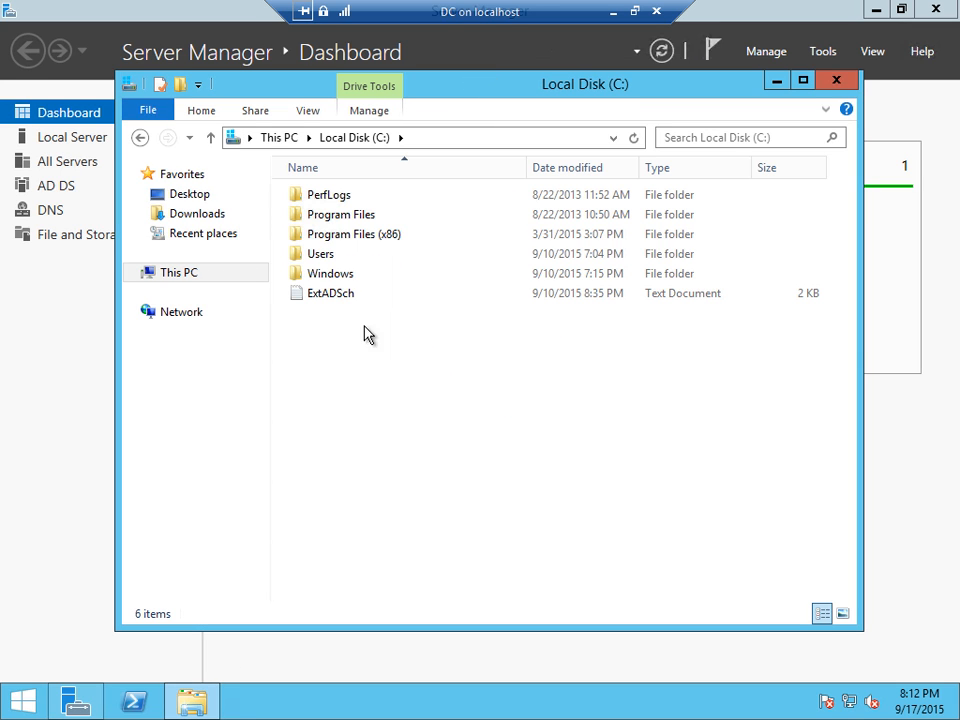
pyautogui.doubleClick(343, 273)
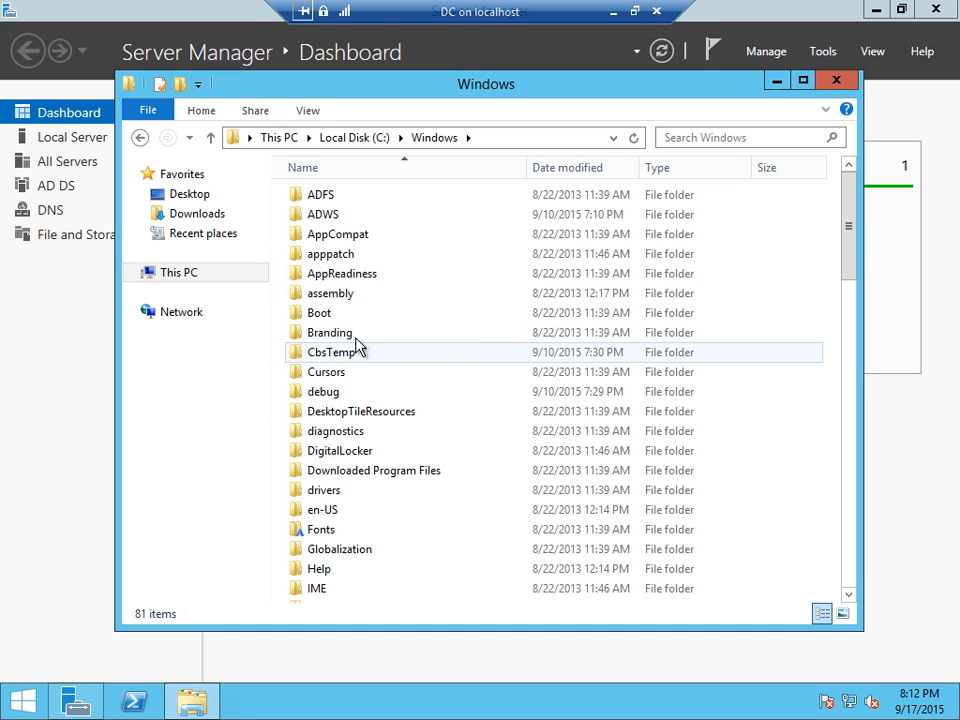
pyautogui.click(611, 14)
pyautogui.moveTo(424, 700)
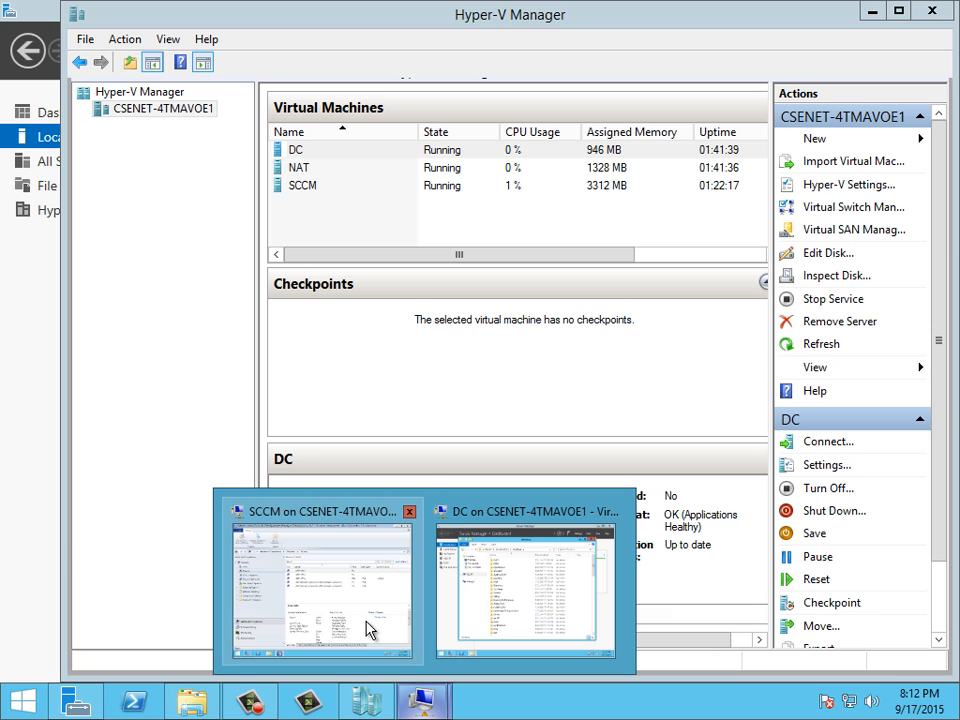
# - Back in the SCCM console, start the Install Client wizard for CS01-VM1
pyautogui.click(311, 596)
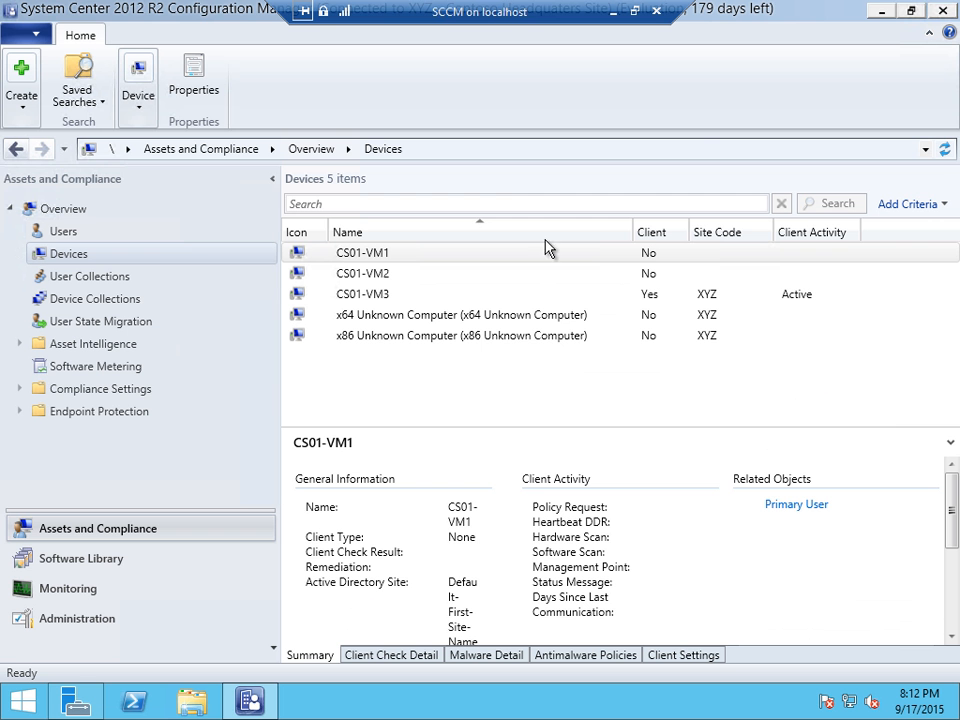
pyautogui.click(397, 256)
pyautogui.rightClick(397, 255)
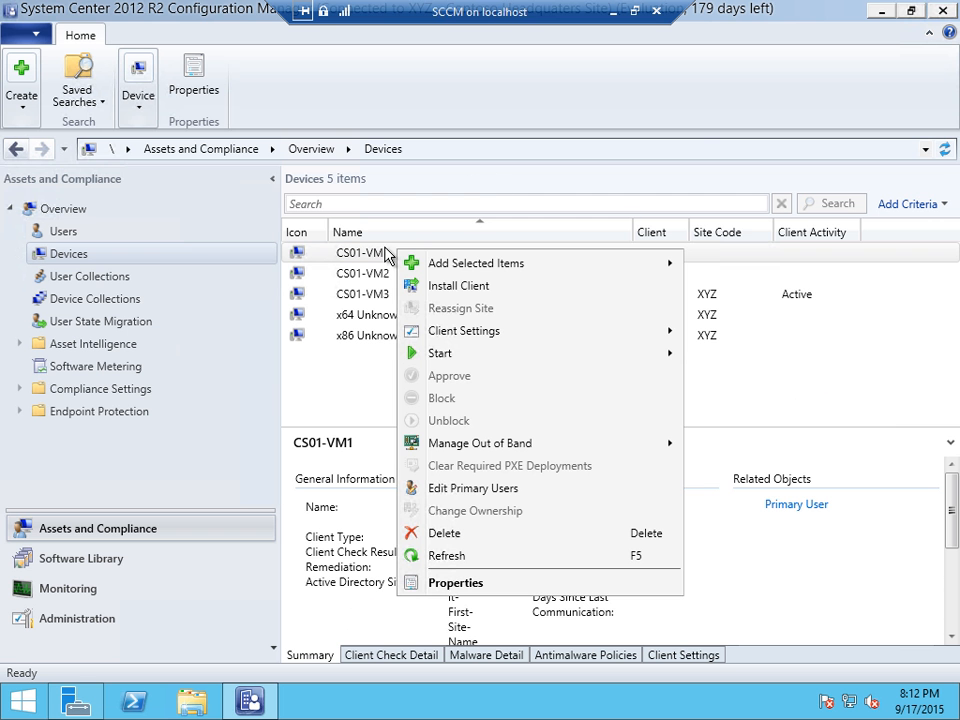
pyautogui.click(453, 288)
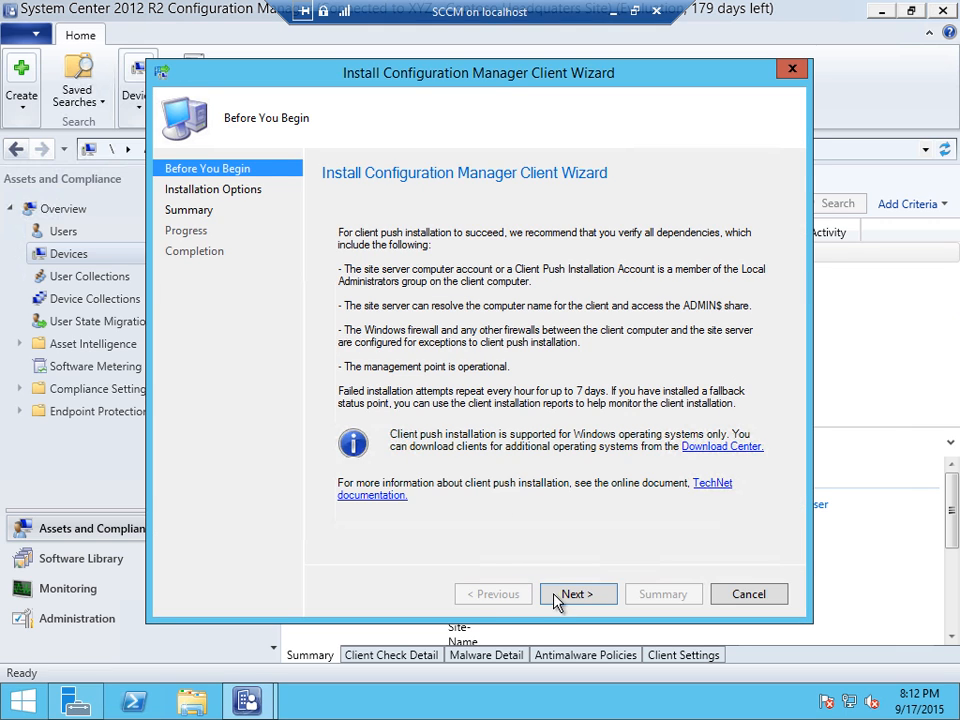
# - Enable domain controllers, Always install and specified-site options, then run the push and close the wizard
pyautogui.click(576, 594)
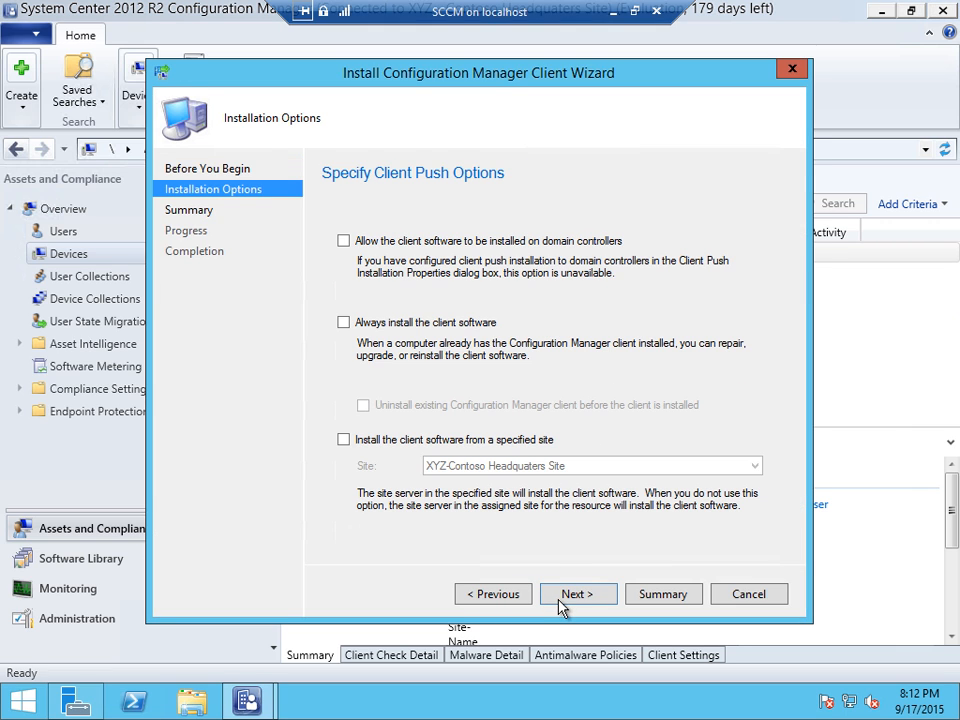
pyautogui.click(343, 241)
pyautogui.click(343, 322)
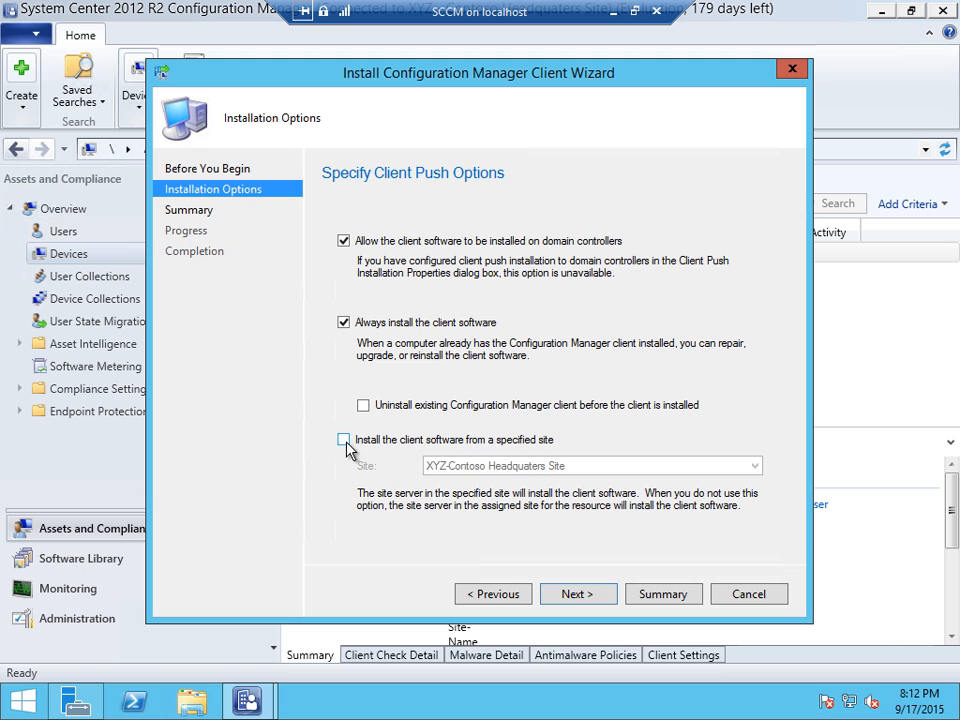
pyautogui.click(343, 439)
pyautogui.click(588, 596)
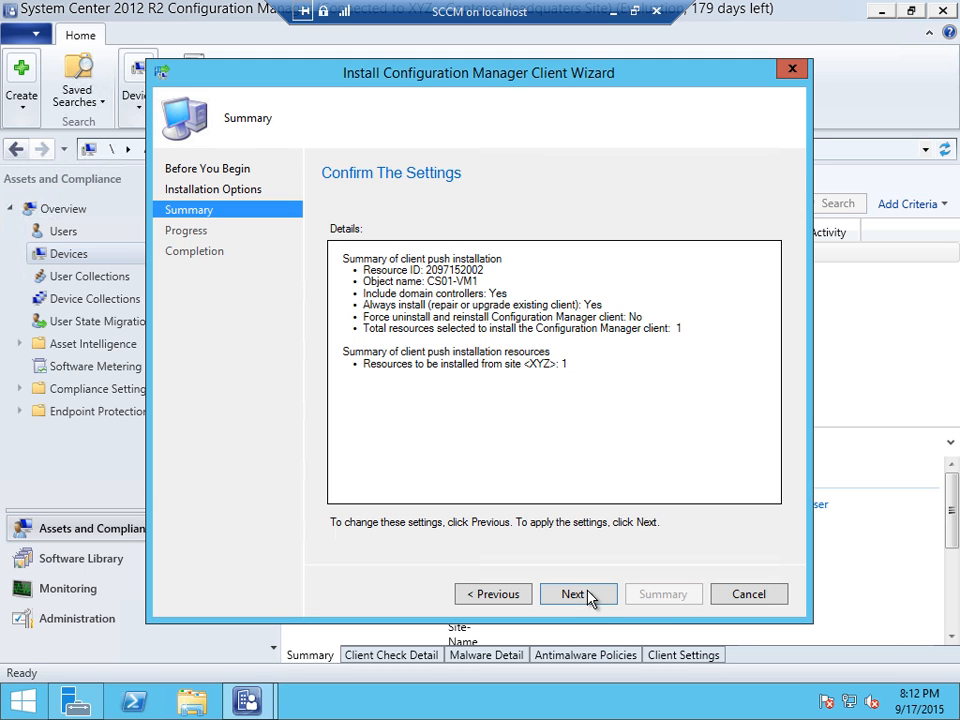
pyautogui.click(597, 598)
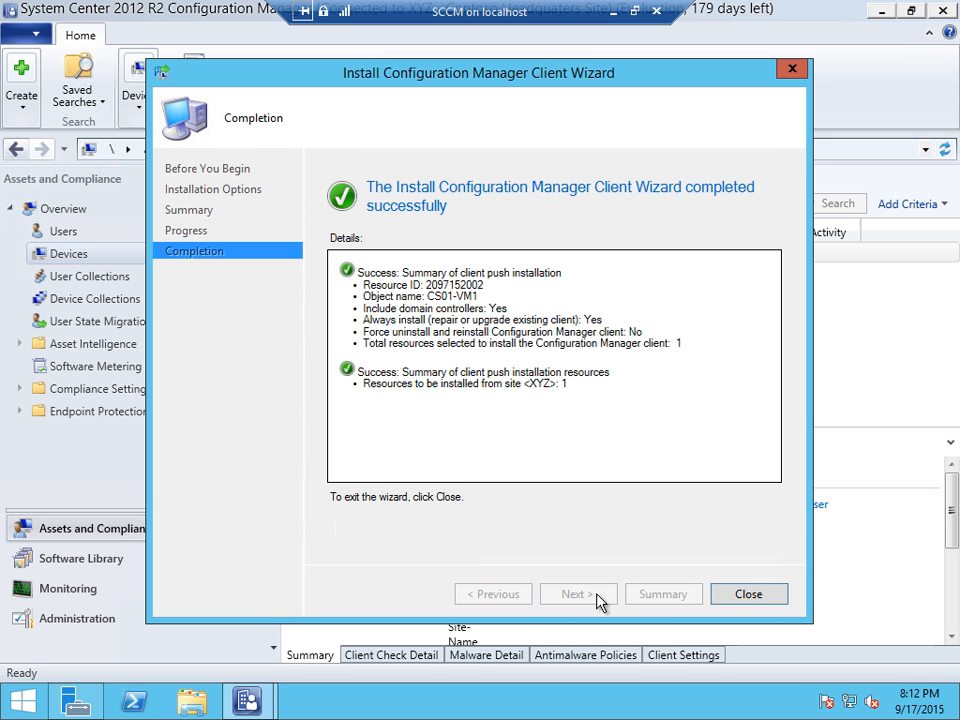
pyautogui.click(749, 595)
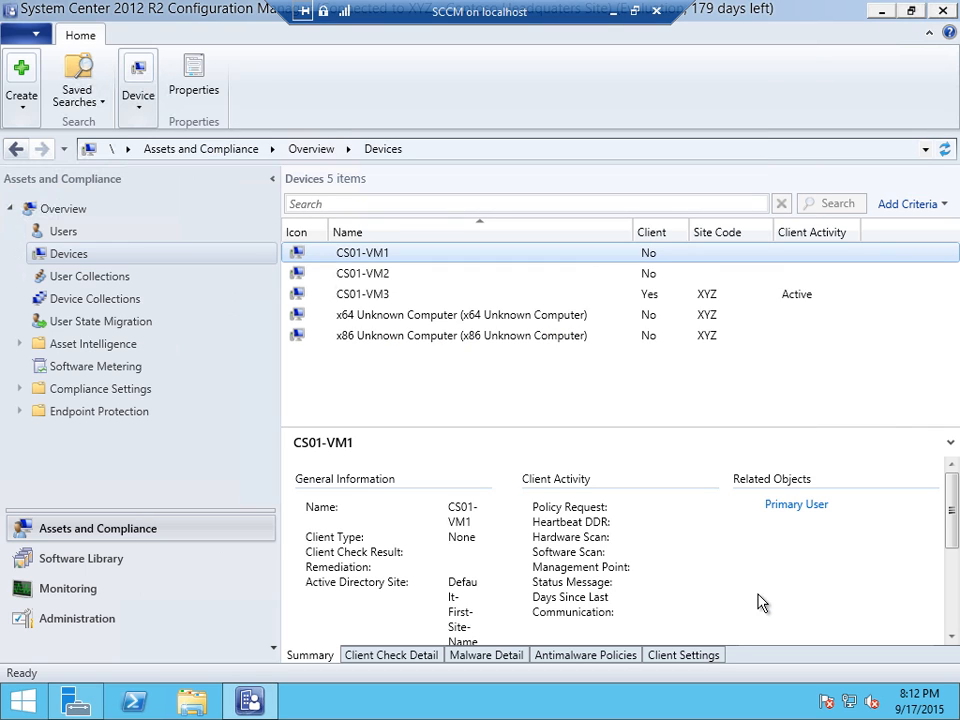
# - Check CS01-VM1's client results, then view CS01-VM3's Summary, Client Check and Malware details
pyautogui.click(392, 655)
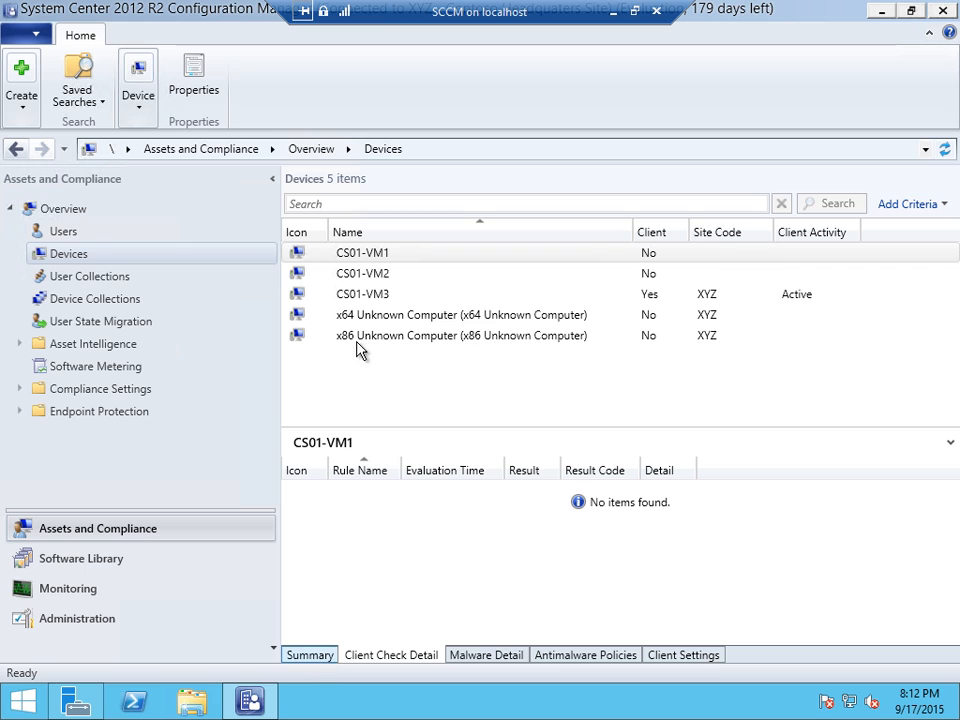
pyautogui.click(364, 294)
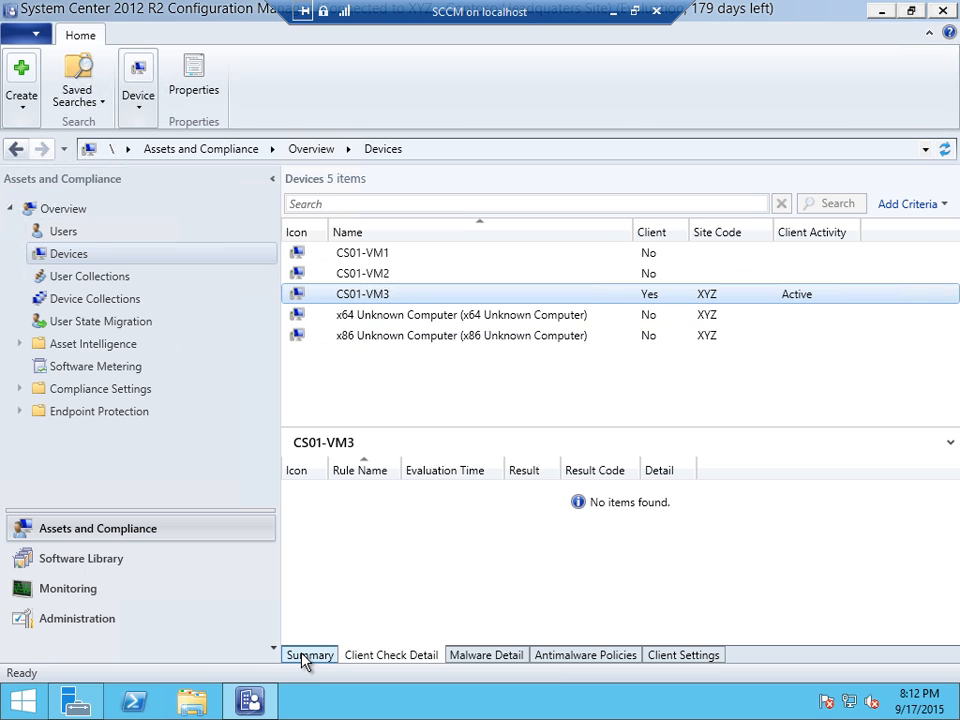
pyautogui.click(303, 656)
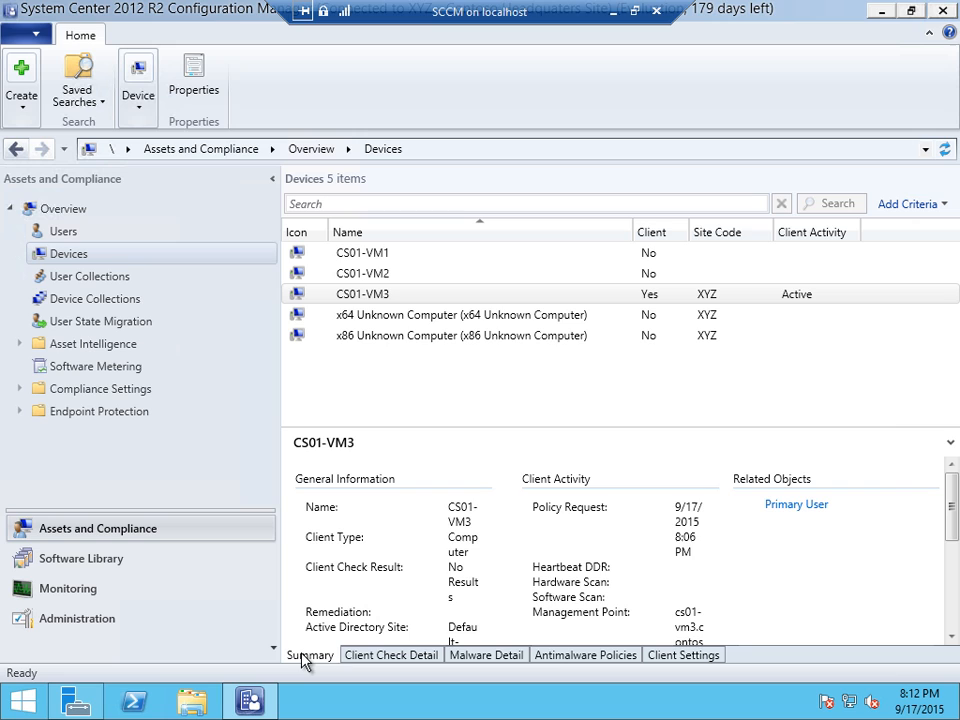
pyautogui.click(370, 658)
pyautogui.click(487, 662)
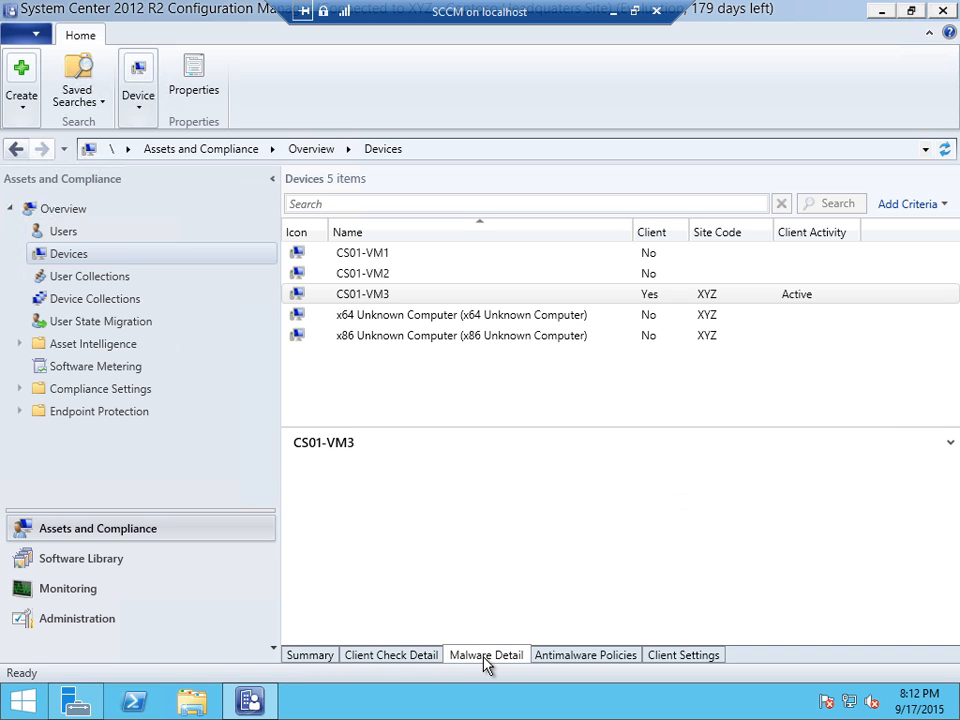
# - Review CS01-VM3's antimalware policies and client settings, glance at CS01-VM2, and minimise the SCCM session
pyautogui.click(575, 660)
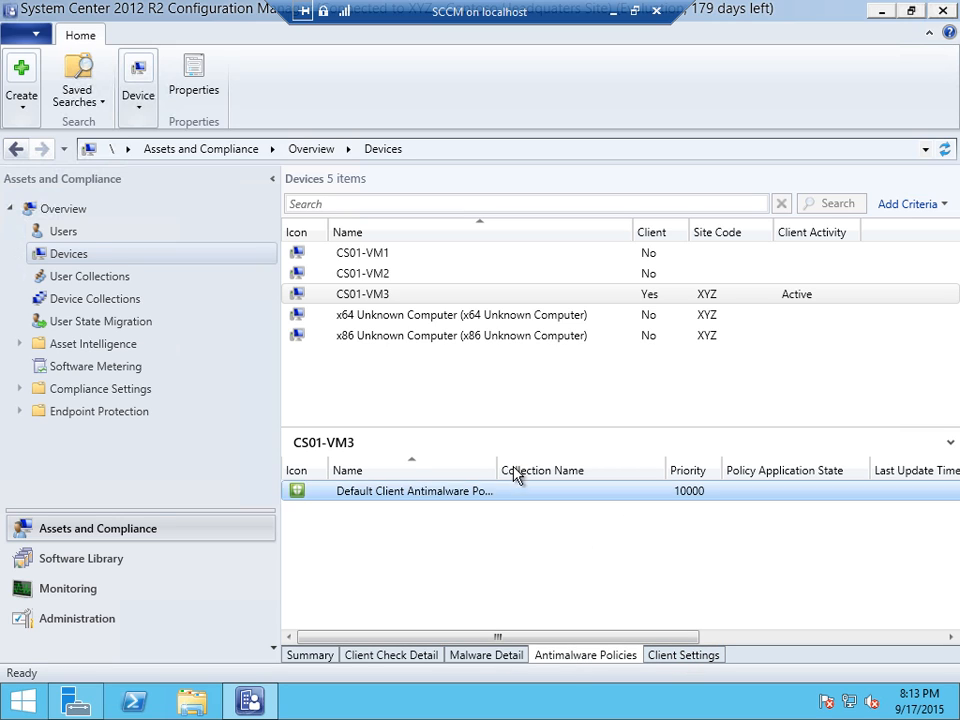
pyautogui.moveTo(497, 467); pyautogui.dragTo(603, 468)
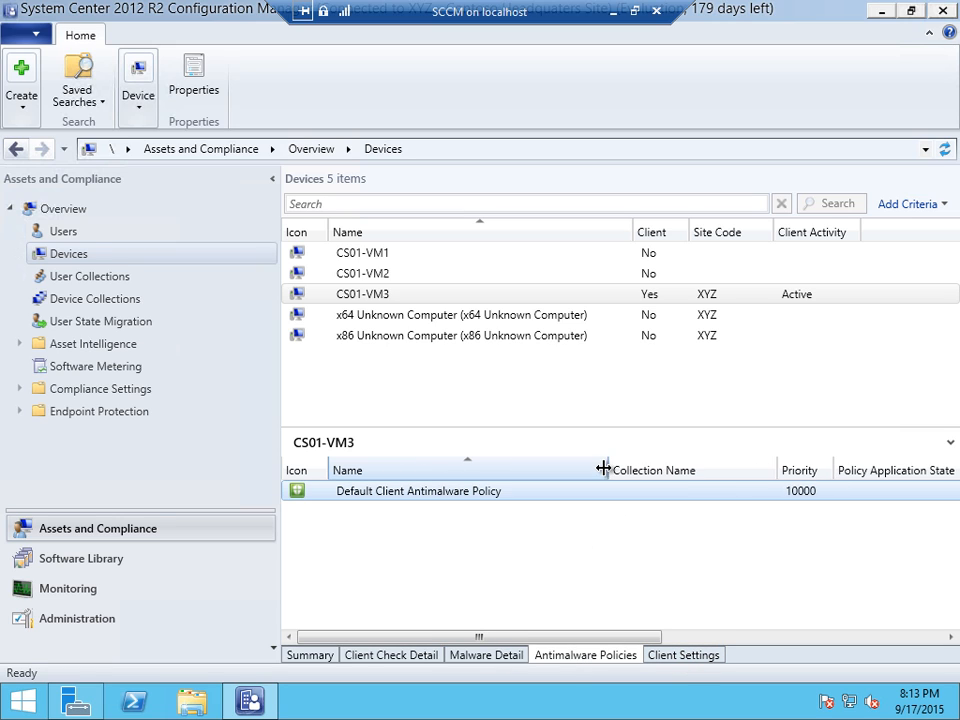
pyautogui.click(686, 663)
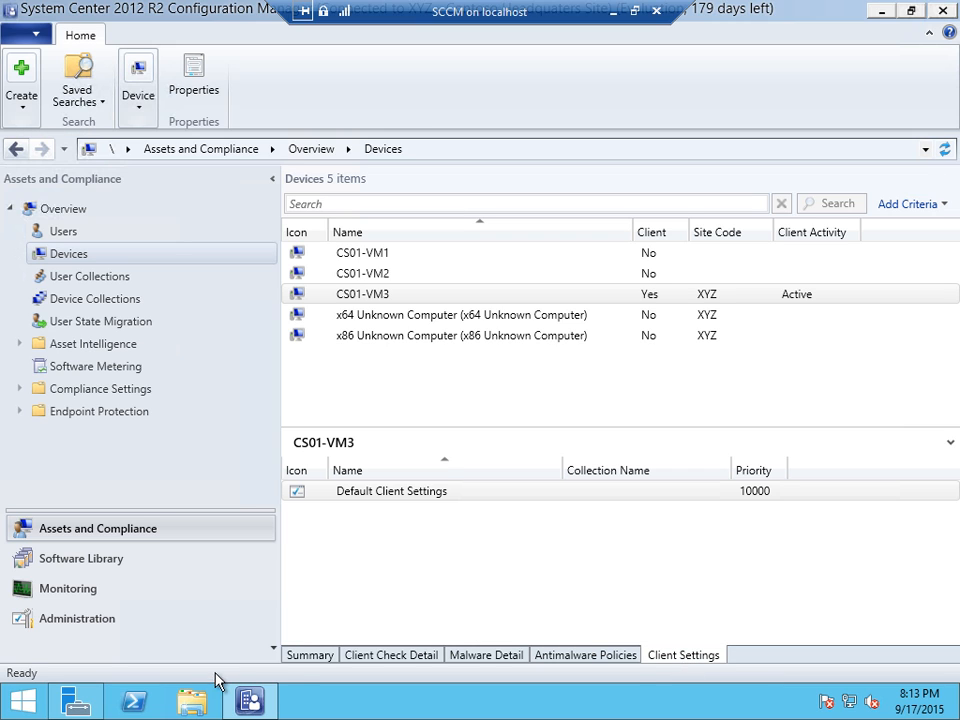
pyautogui.click(318, 657)
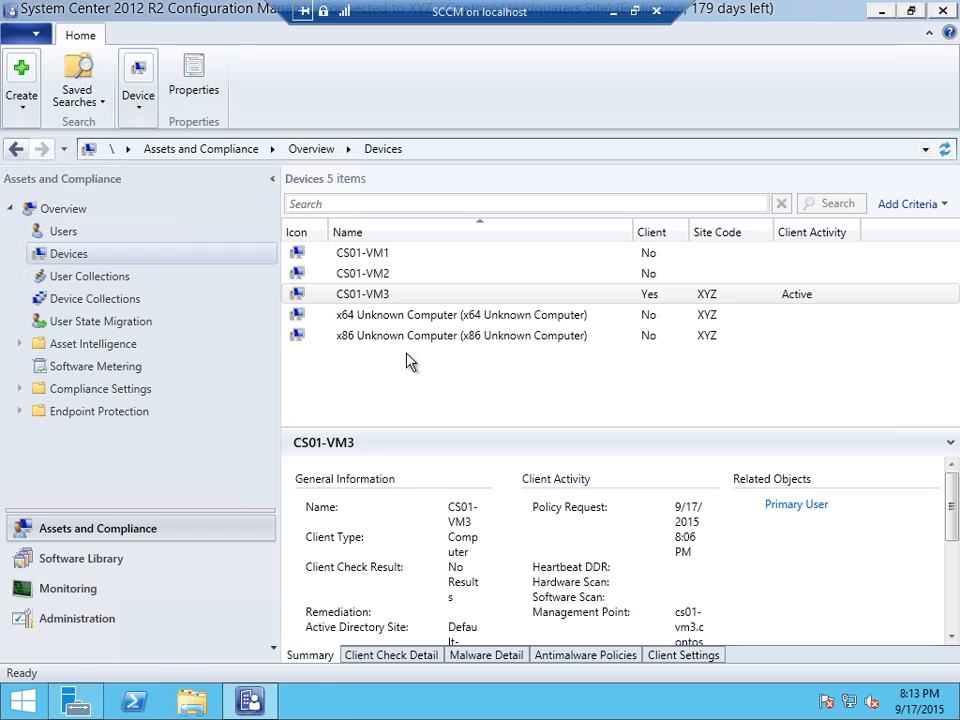
pyautogui.click(389, 280)
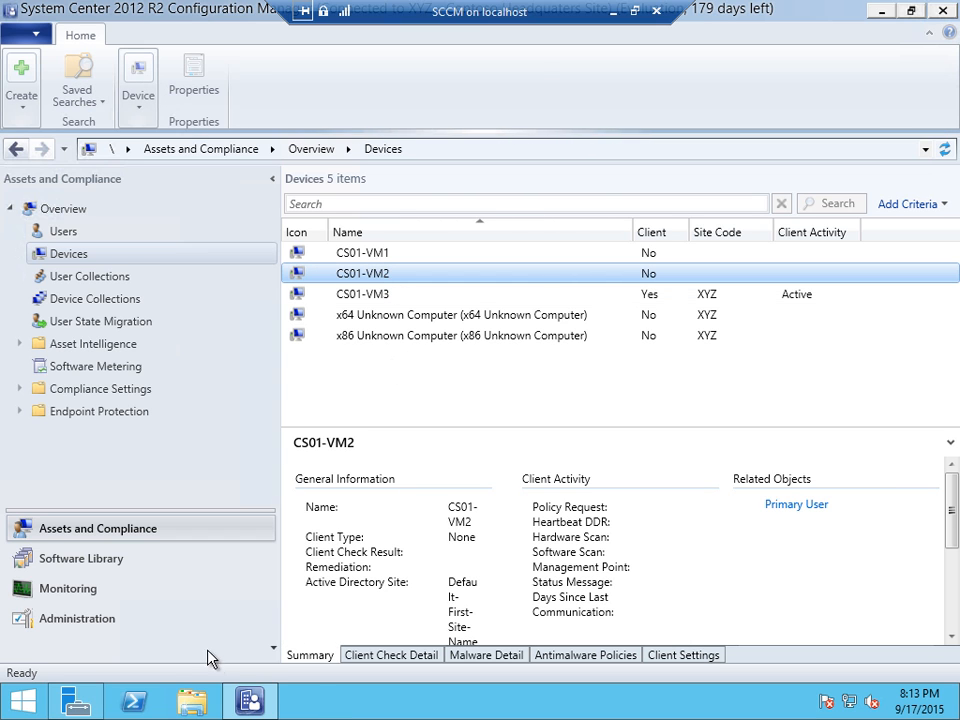
pyautogui.click(616, 11)
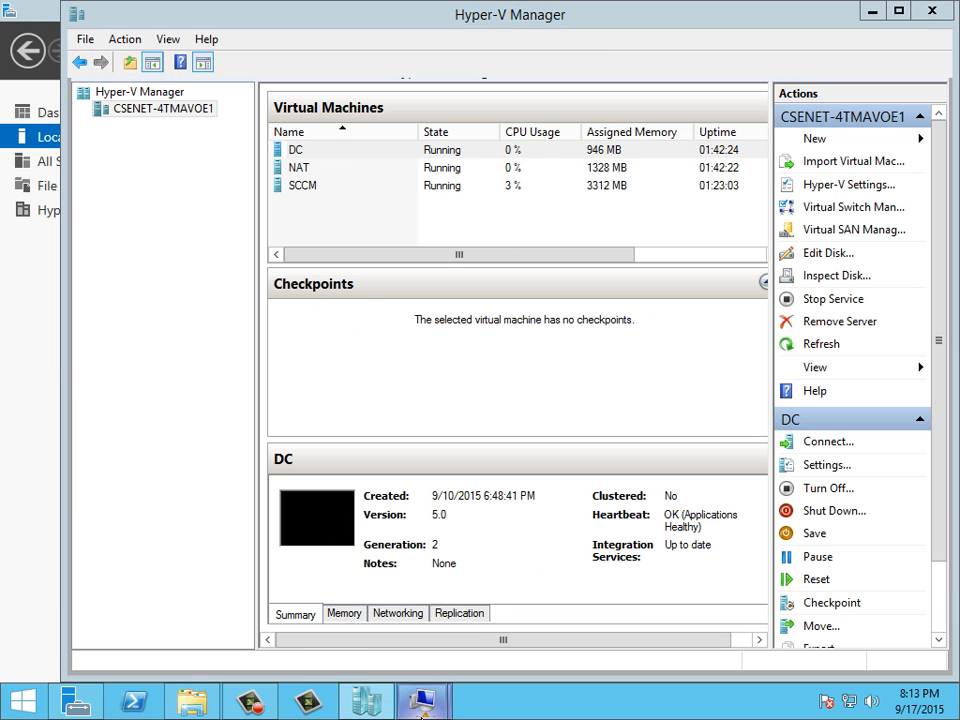
# - Briefly bring up the DC session, then return to Hyper-V Manager
pyautogui.moveTo(423, 700)
pyautogui.click(477, 620)
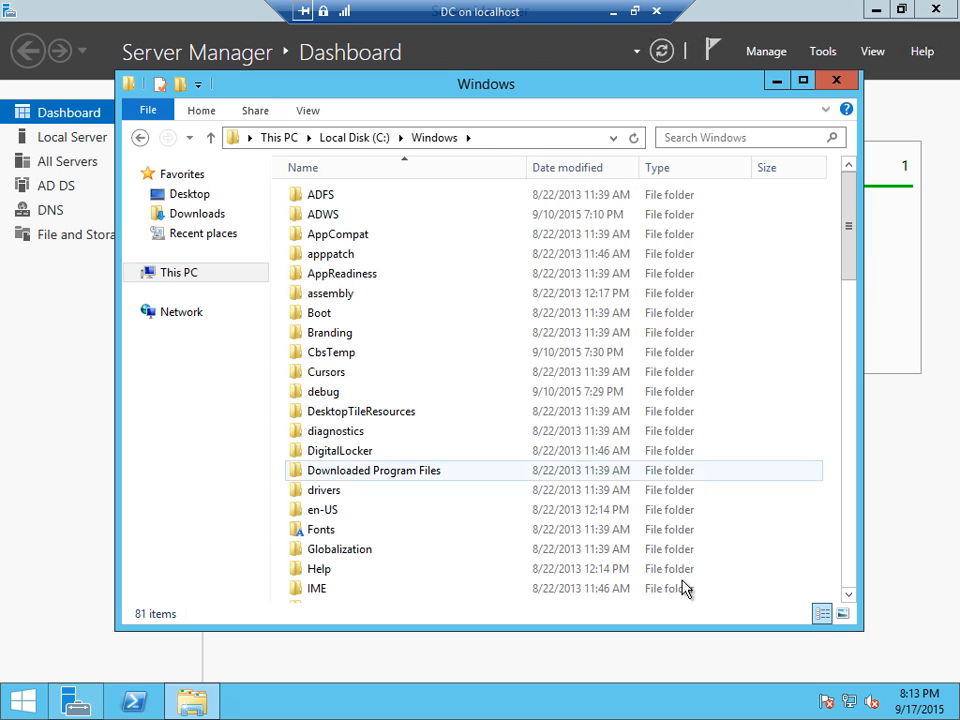
pyautogui.click(614, 11)
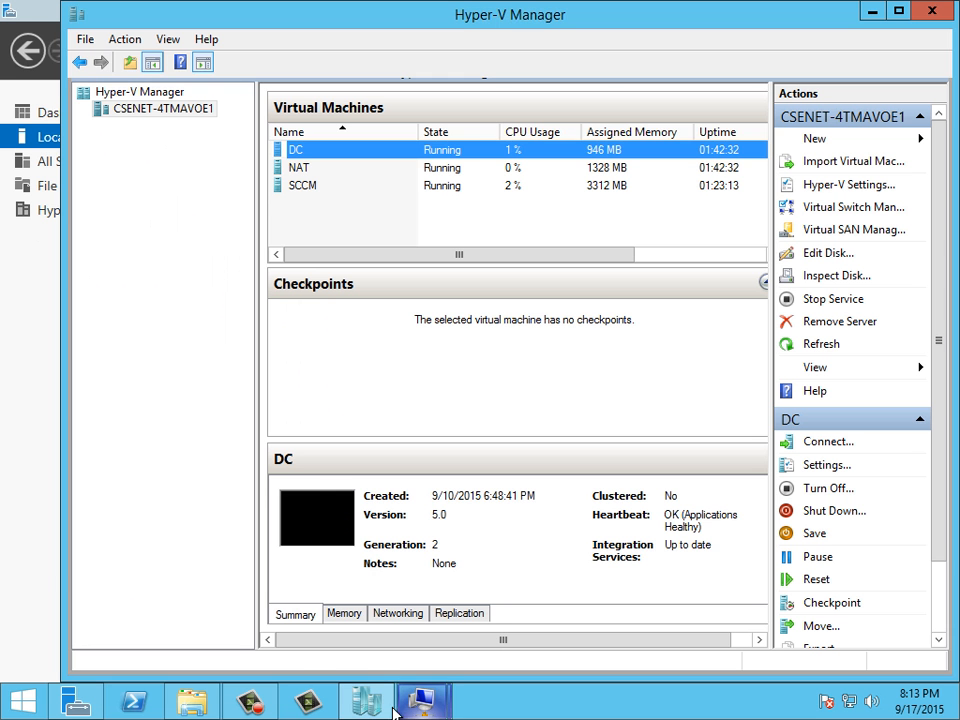
pyautogui.click(418, 704)
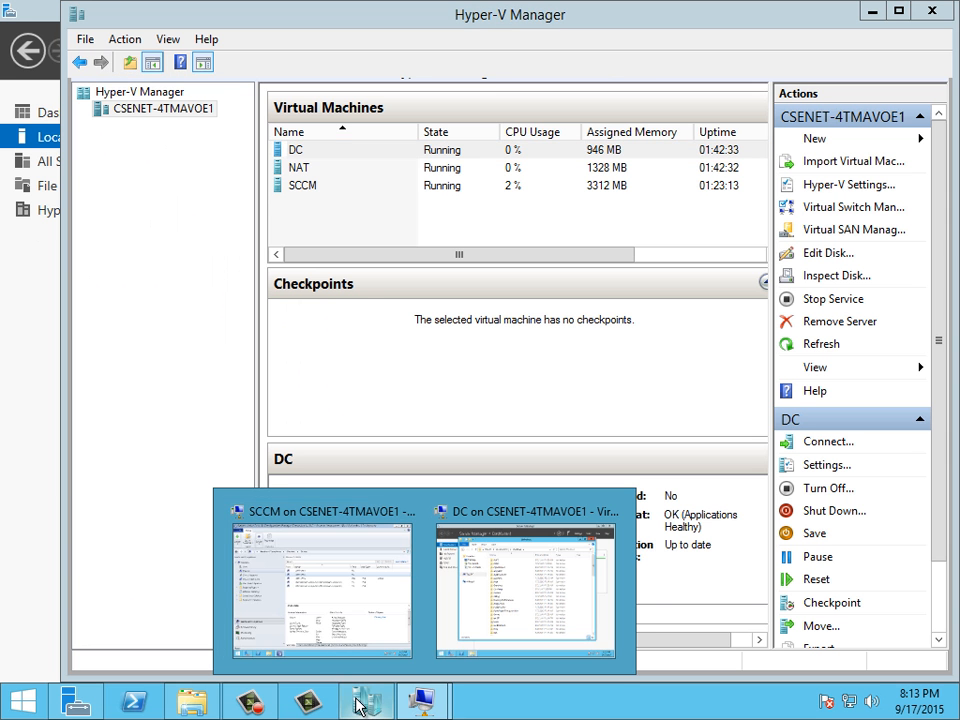
pyautogui.click(313, 500)
# - Connect to the NAT virtual machine from Hyper-V Manager
pyautogui.click(304, 168)
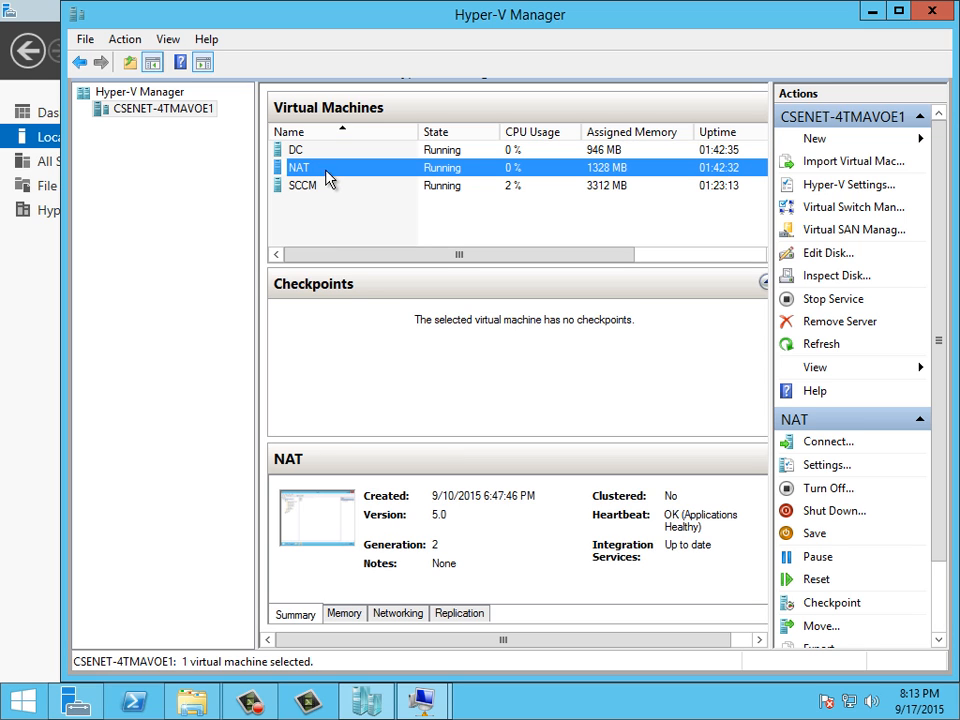
pyautogui.rightClick(335, 180)
pyautogui.click(328, 185)
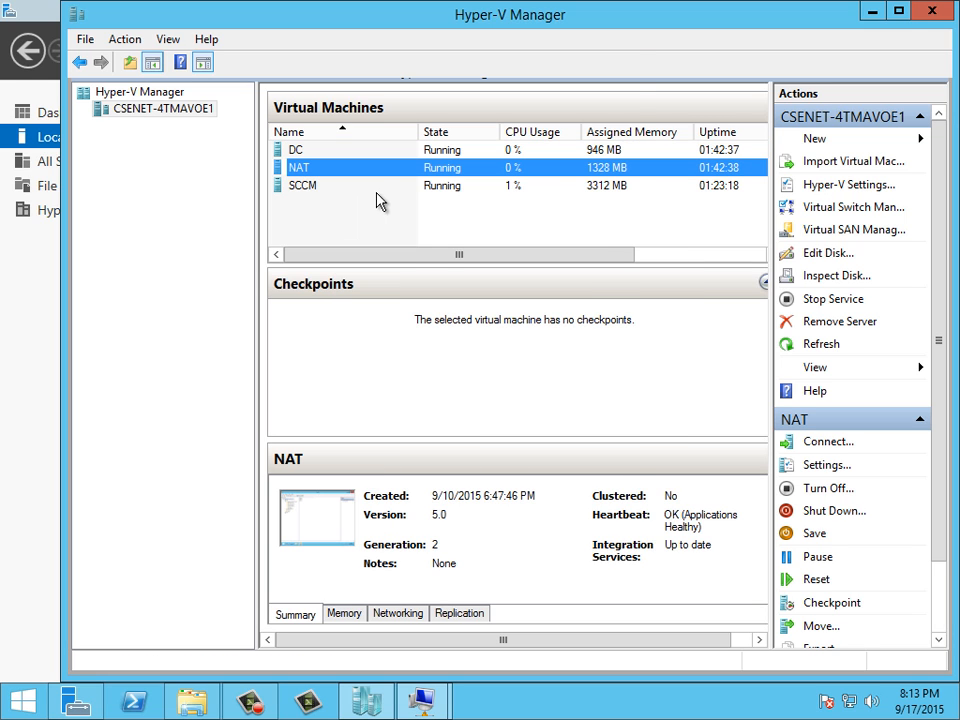
pyautogui.click(412, 359)
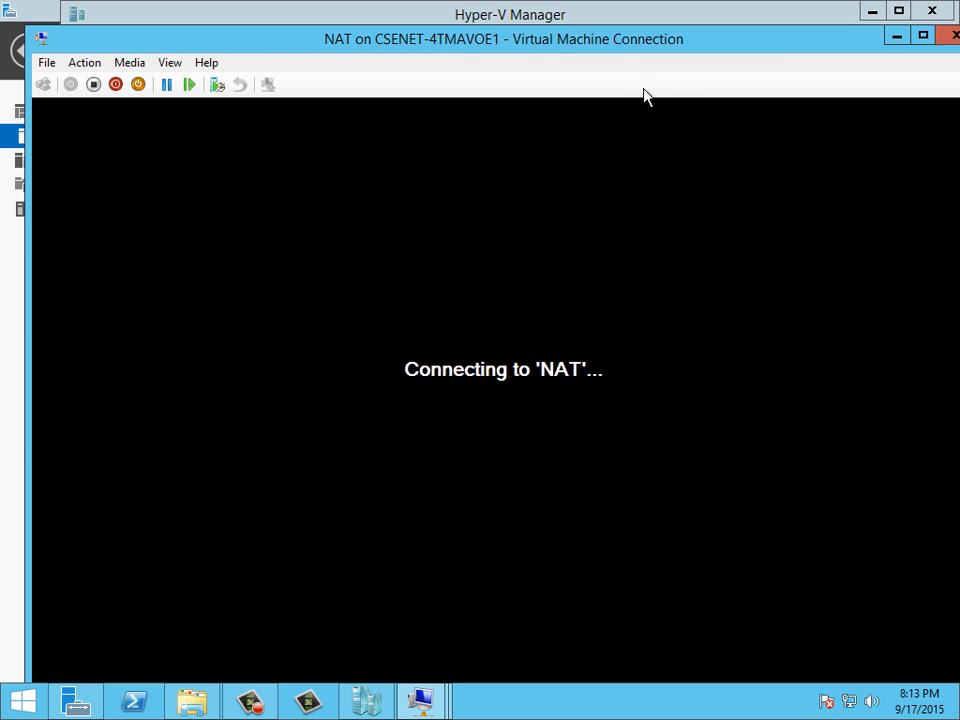
# - Sign in to the NAT machine as administrator with the password and show its session full-screen
pyautogui.click(923, 37)
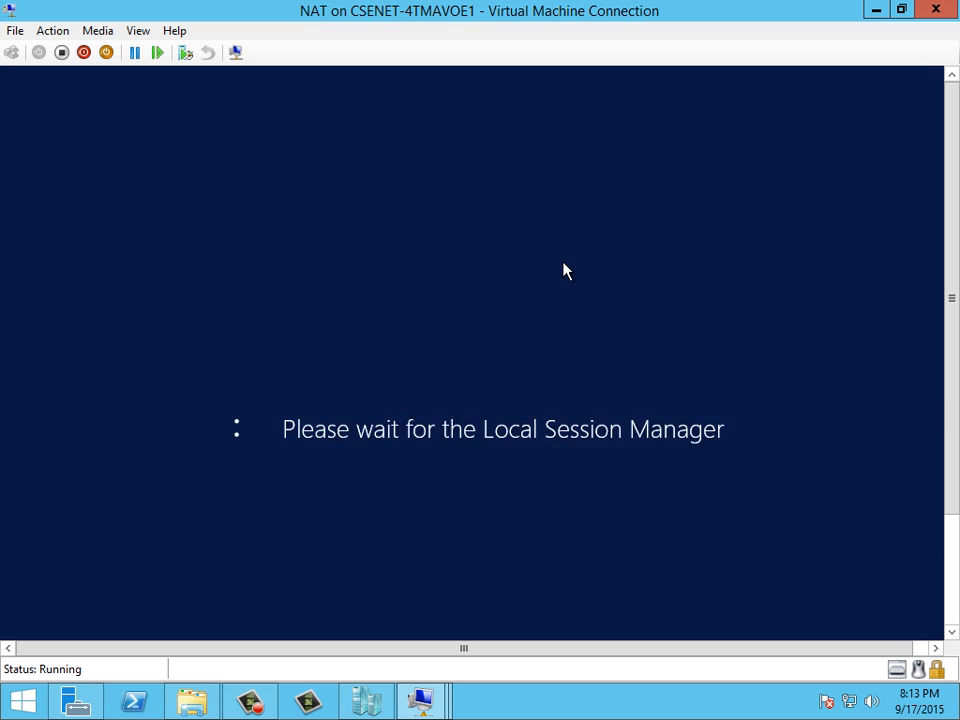
pyautogui.click(386, 342)
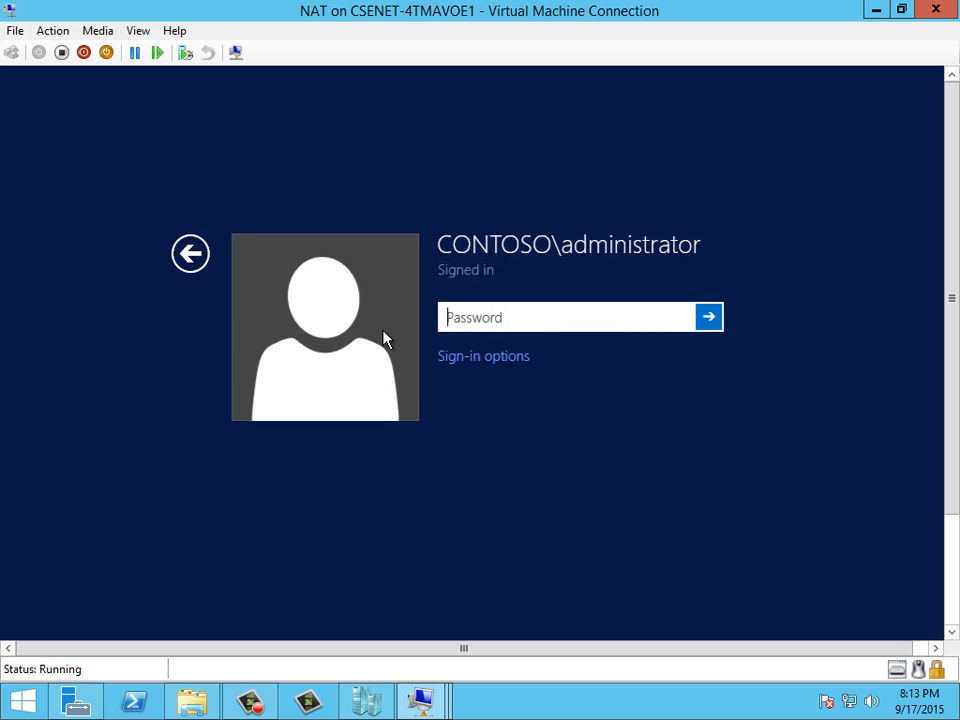
pyautogui.write('•••••••')
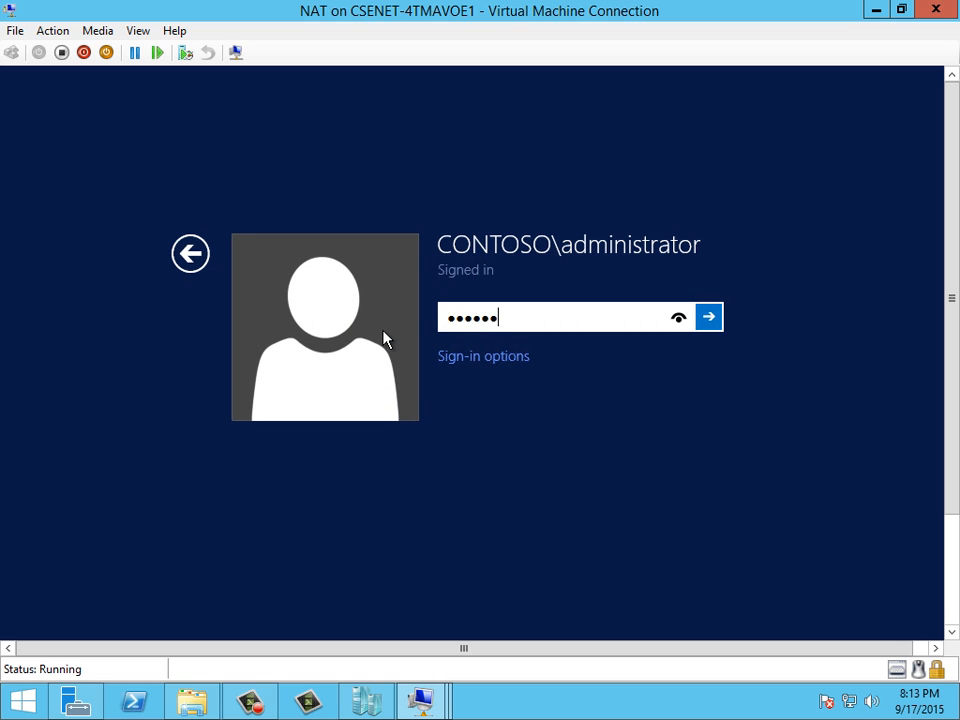
pyautogui.press('Return')
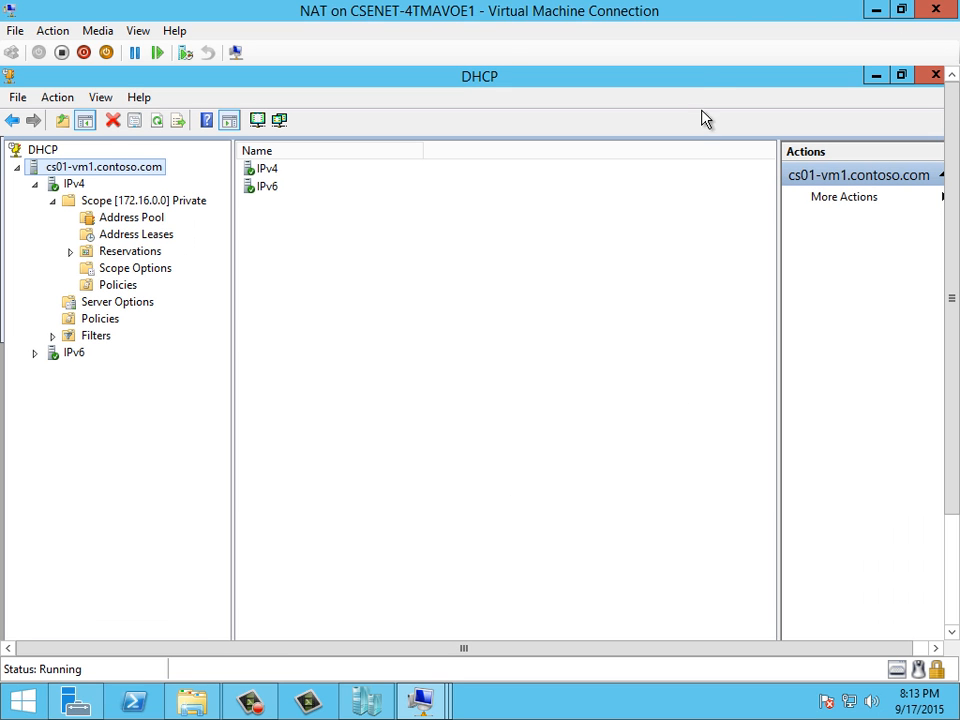
pyautogui.click(899, 9)
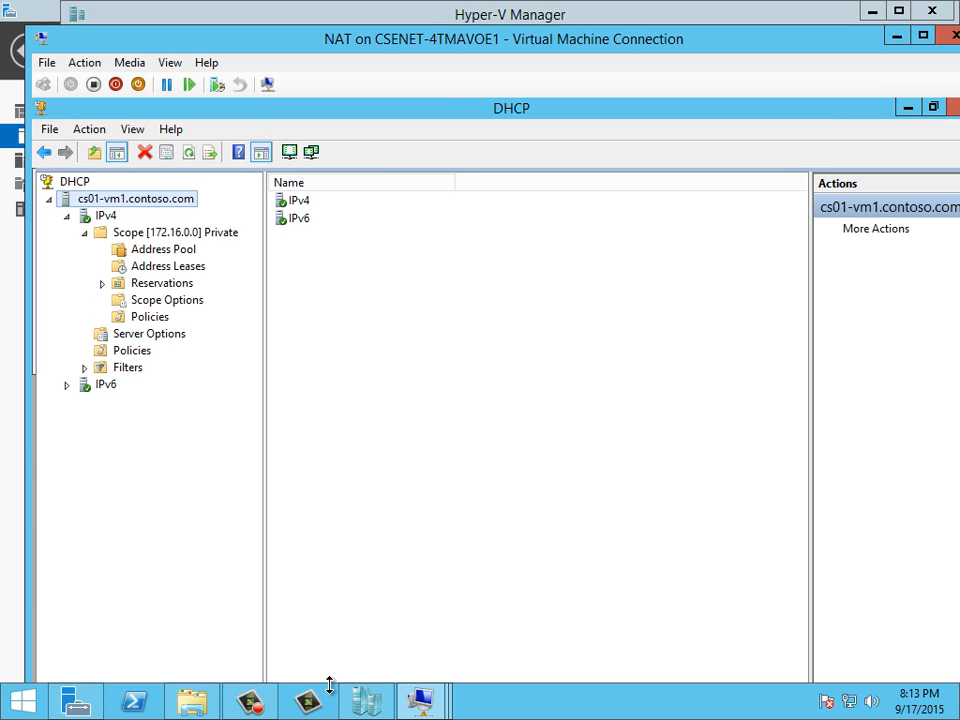
pyautogui.doubleClick(810, 52)
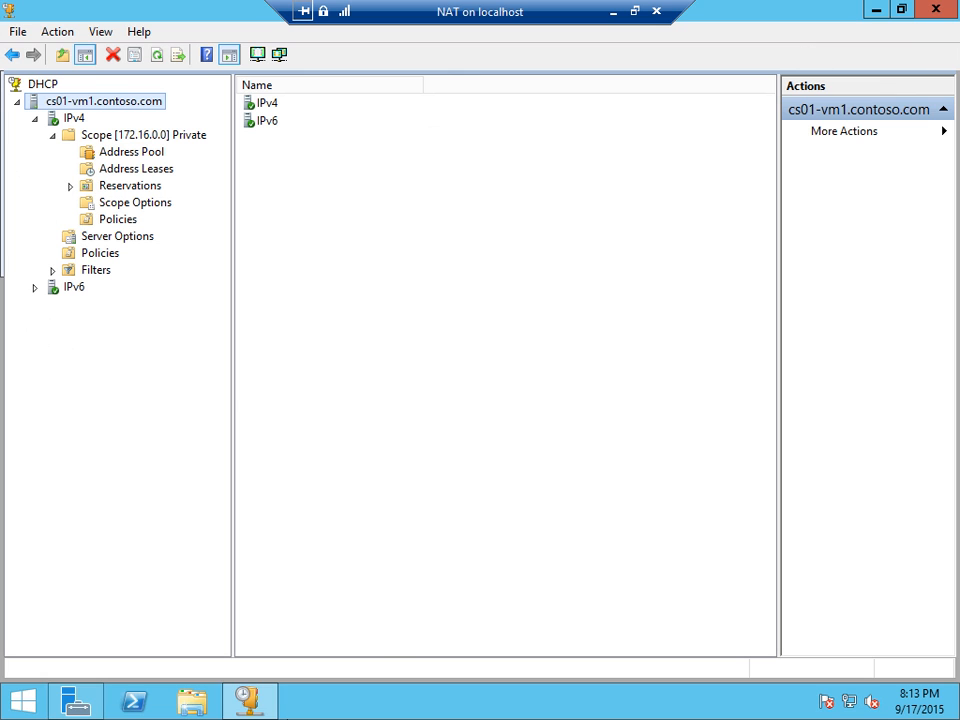
# - Browse to C:\Windows in File Explorer on the NAT machine
pyautogui.click(192, 702)
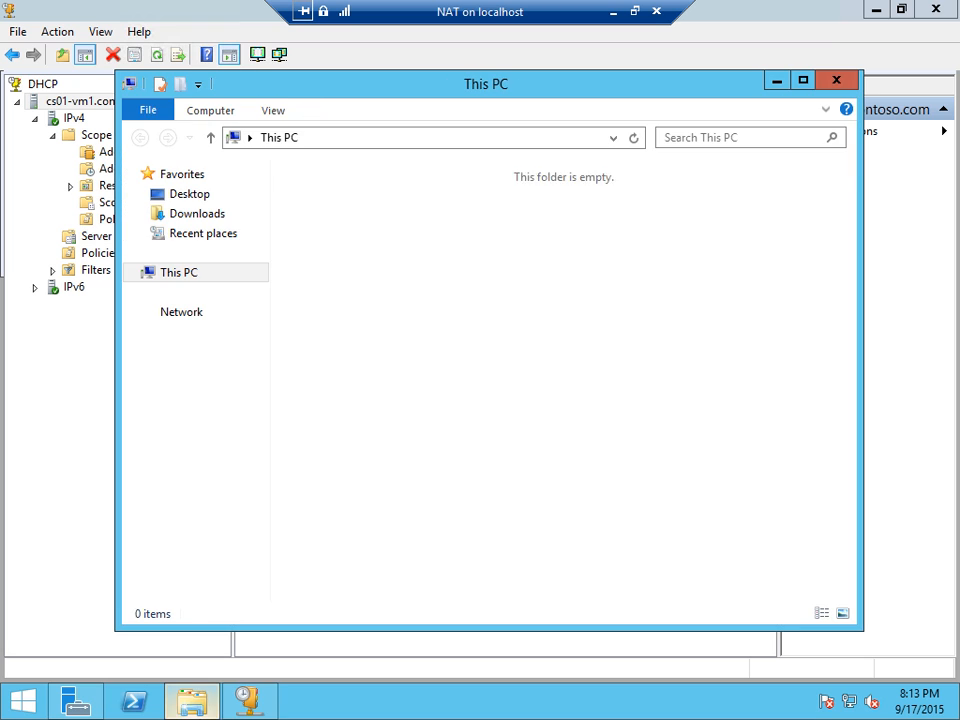
pyautogui.doubleClick(364, 394)
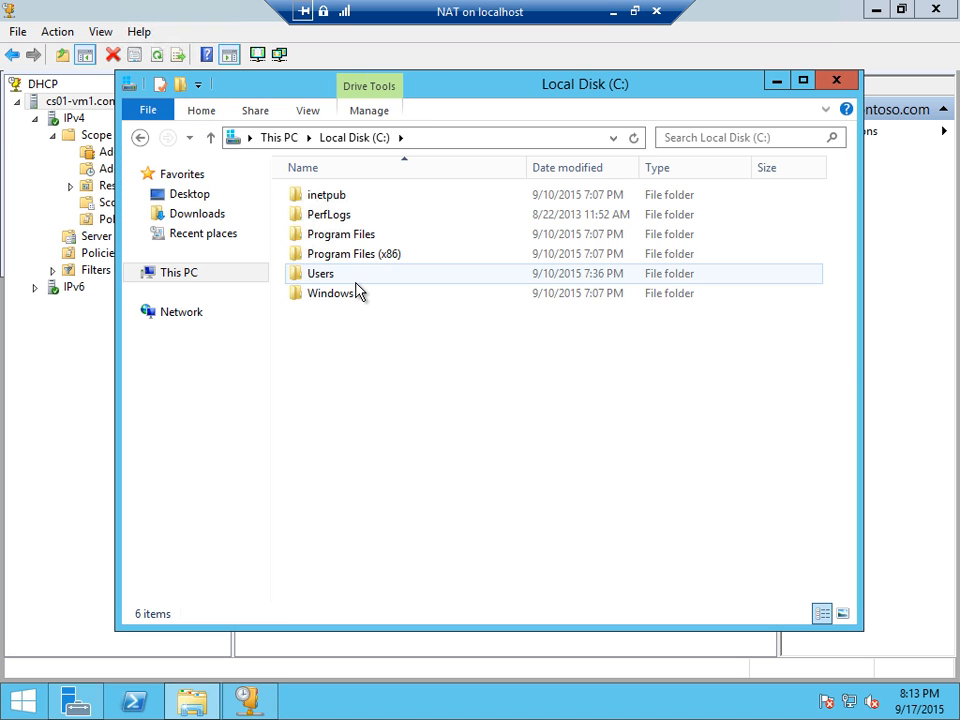
pyautogui.doubleClick(358, 296)
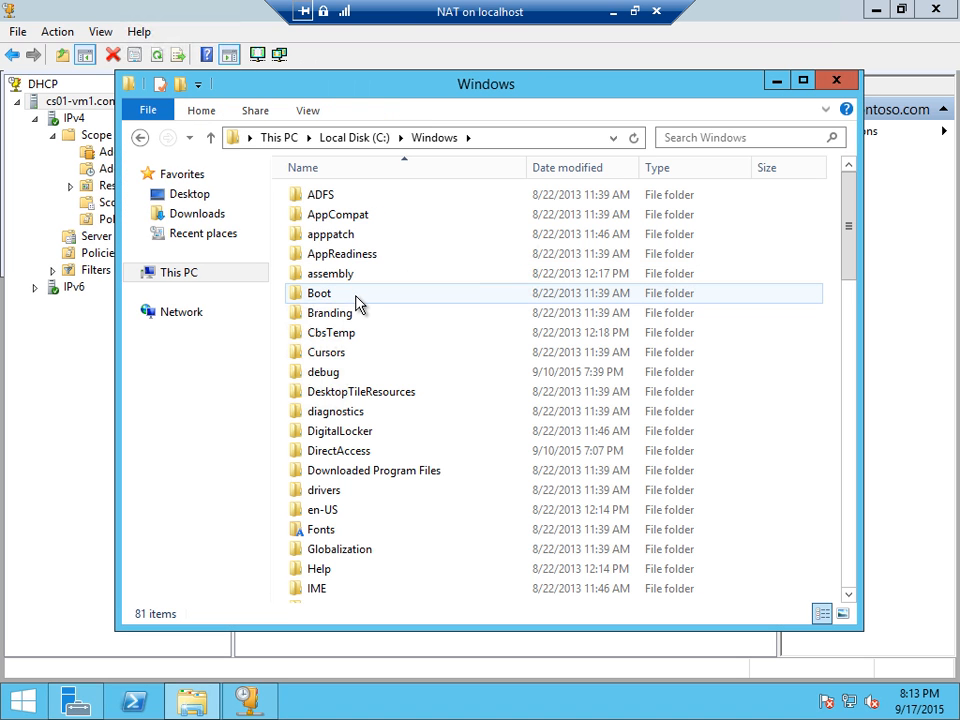
# - Restart the NAT machine from the Start button's context menu
pyautogui.rightClick(22, 702)
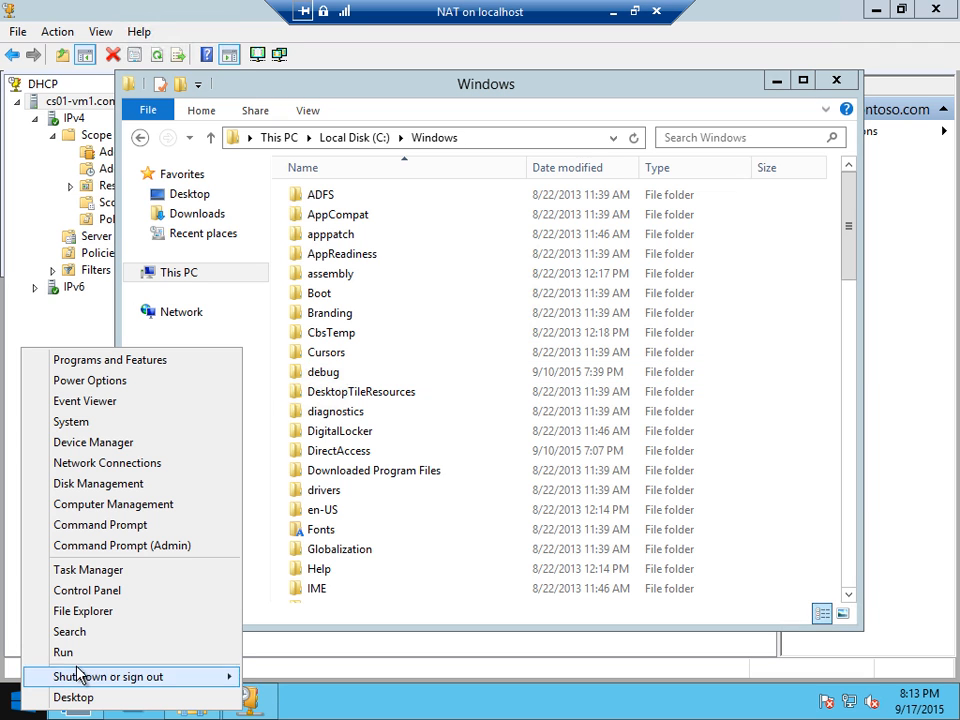
pyautogui.moveTo(90, 679)
pyautogui.click(316, 679)
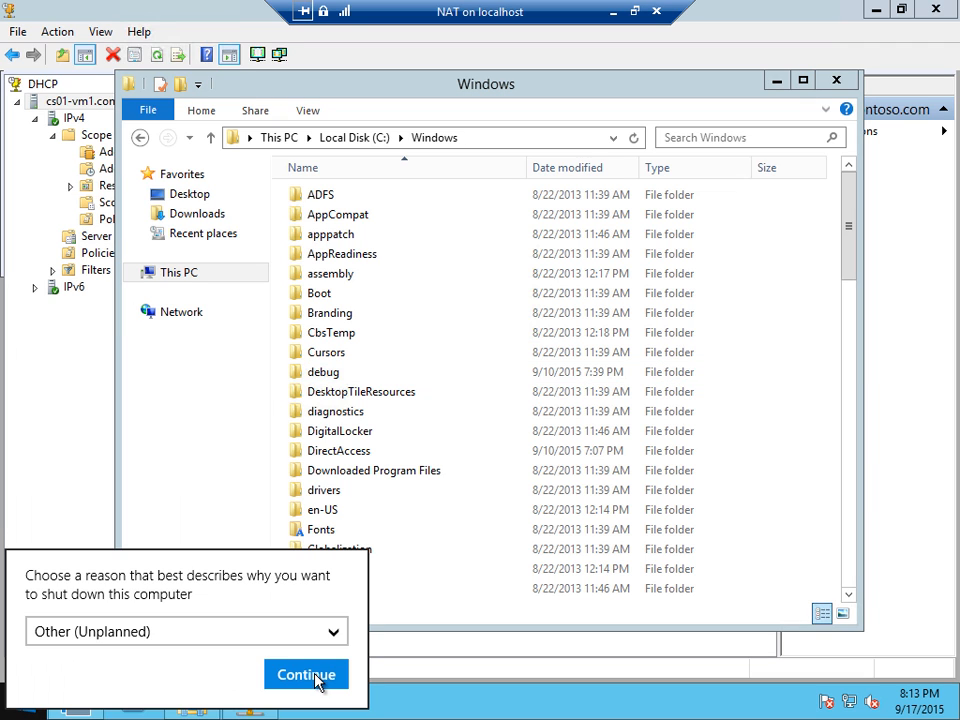
pyautogui.click(318, 676)
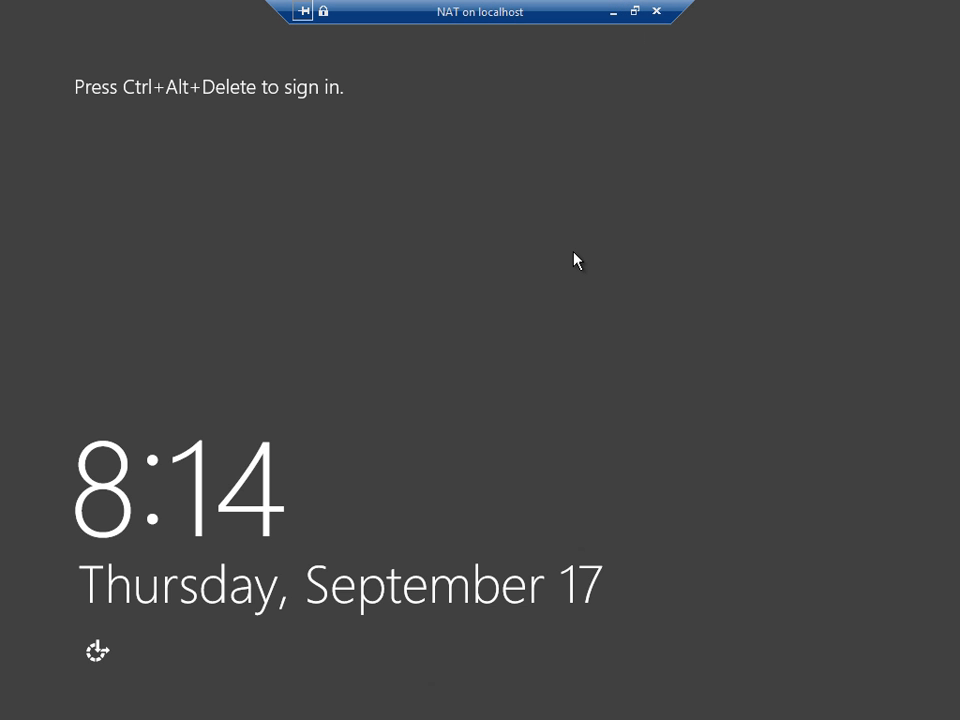
# - Send Ctrl+Alt+Del, return to full screen, and sign in as administrator with the account password
pyautogui.hotkey('ctrl', 'alt', 'End')
pyautogui.write('***')
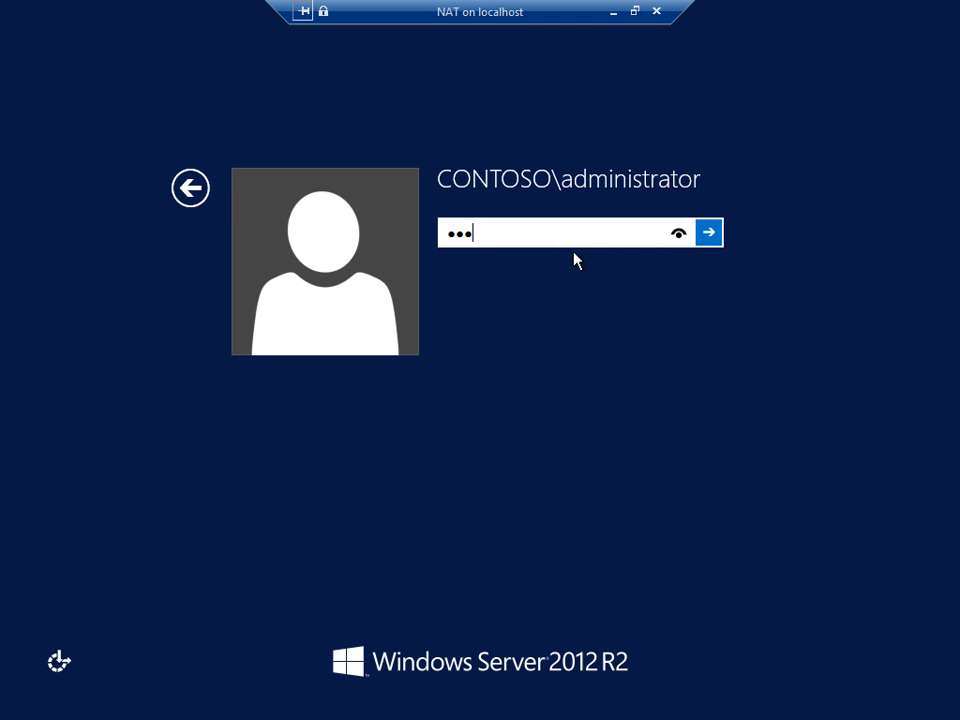
pyautogui.write('***')
pyautogui.press('Return')
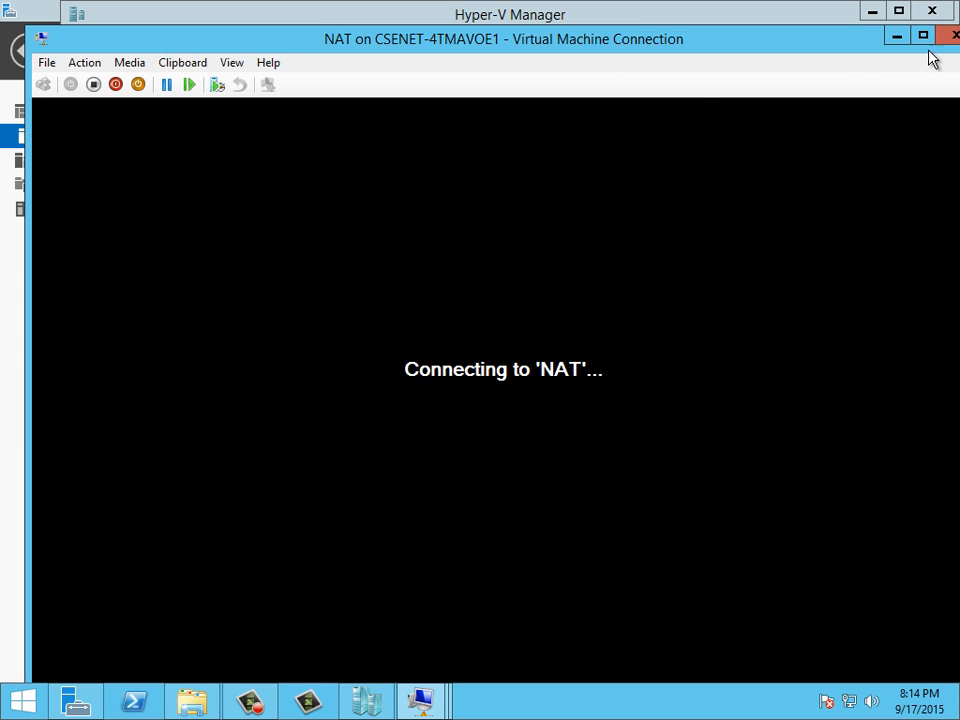
pyautogui.click(922, 35)
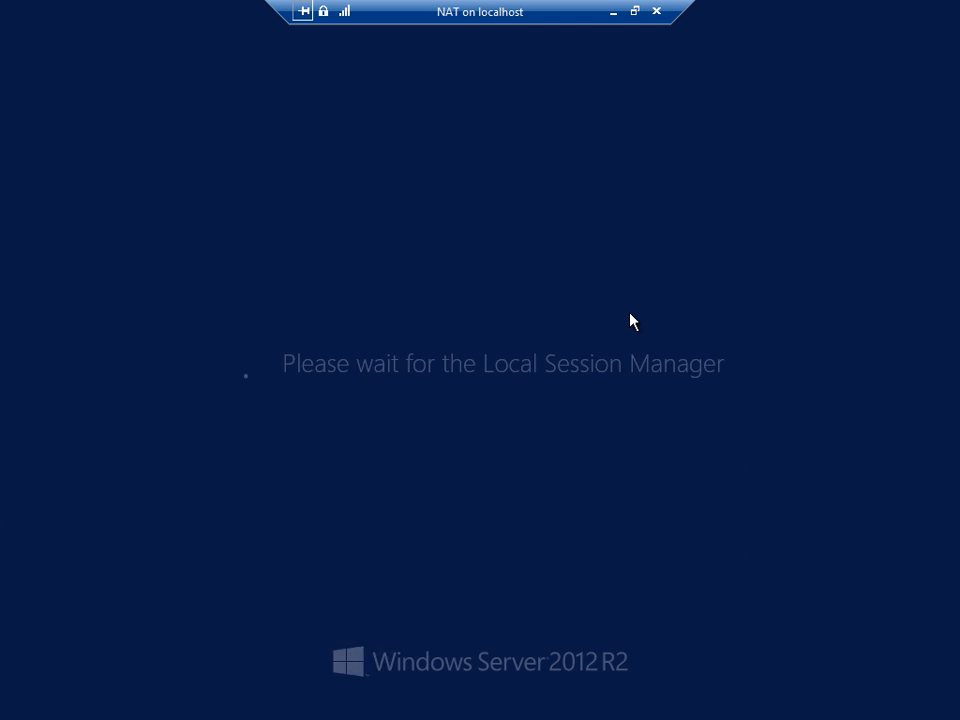
pyautogui.click(408, 325)
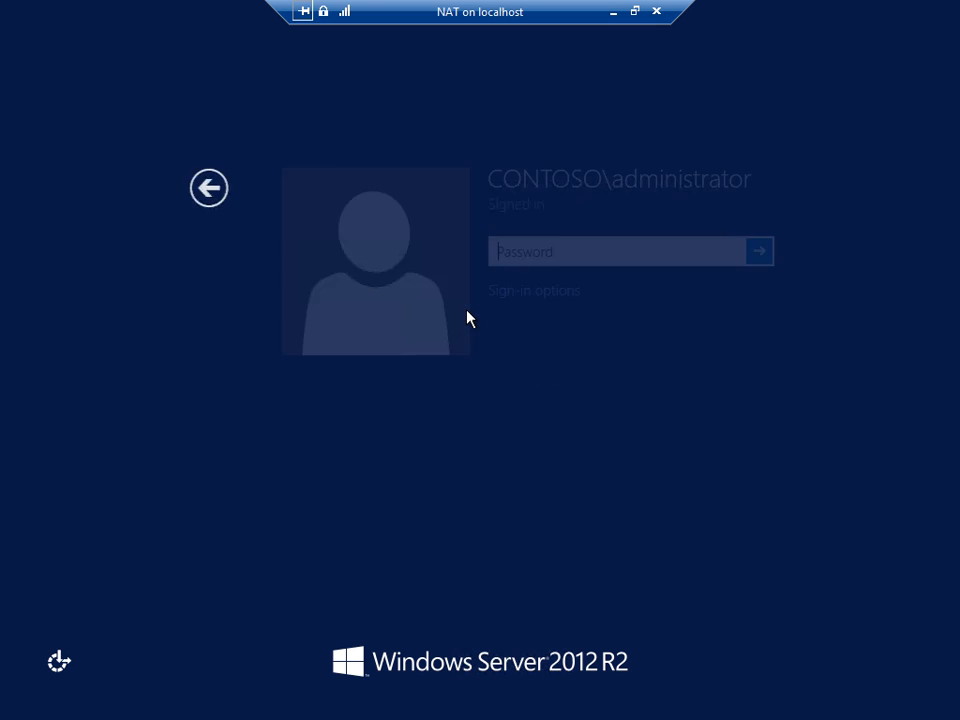
pyautogui.write('Pa$$w0rd')
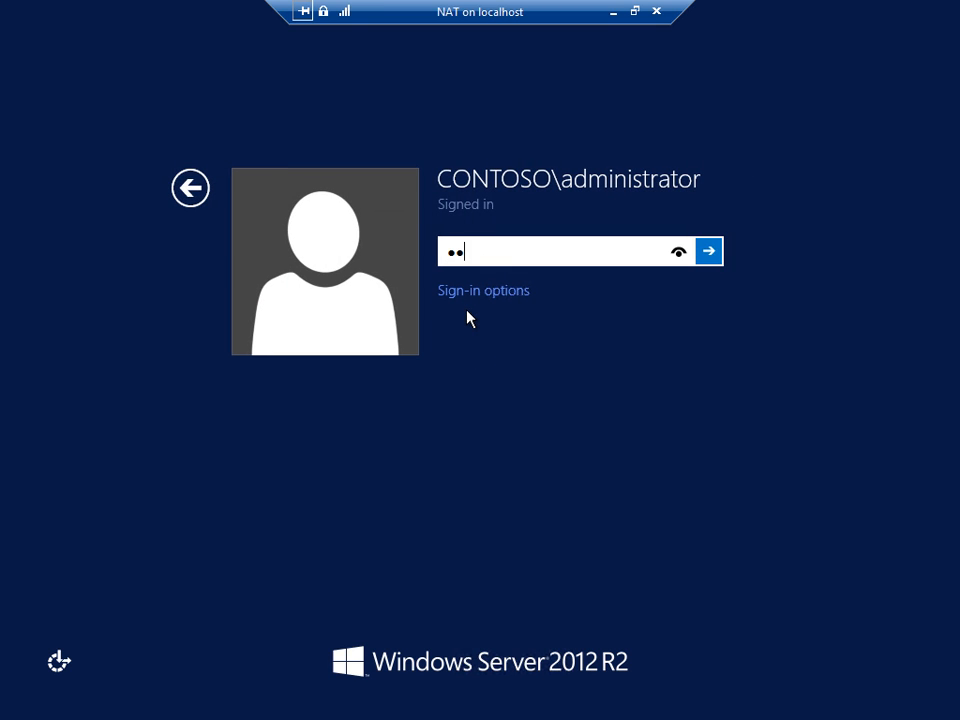
pyautogui.press('Return')
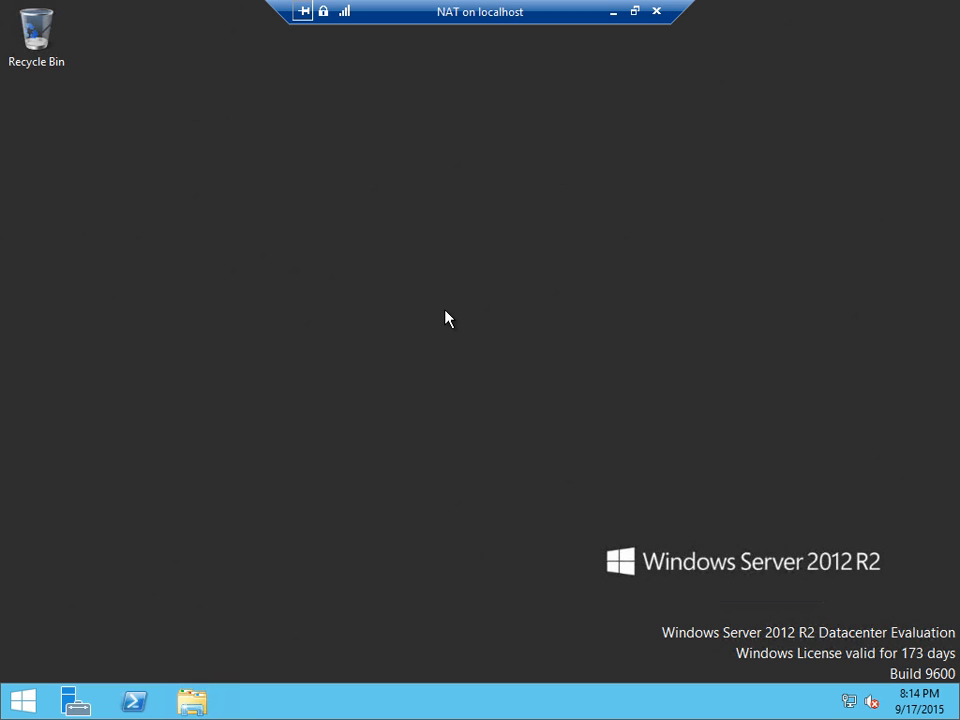
# - Open an administrator Command Prompt on NAT and ping 8.8.8.8 successfully
pyautogui.click(191, 703)
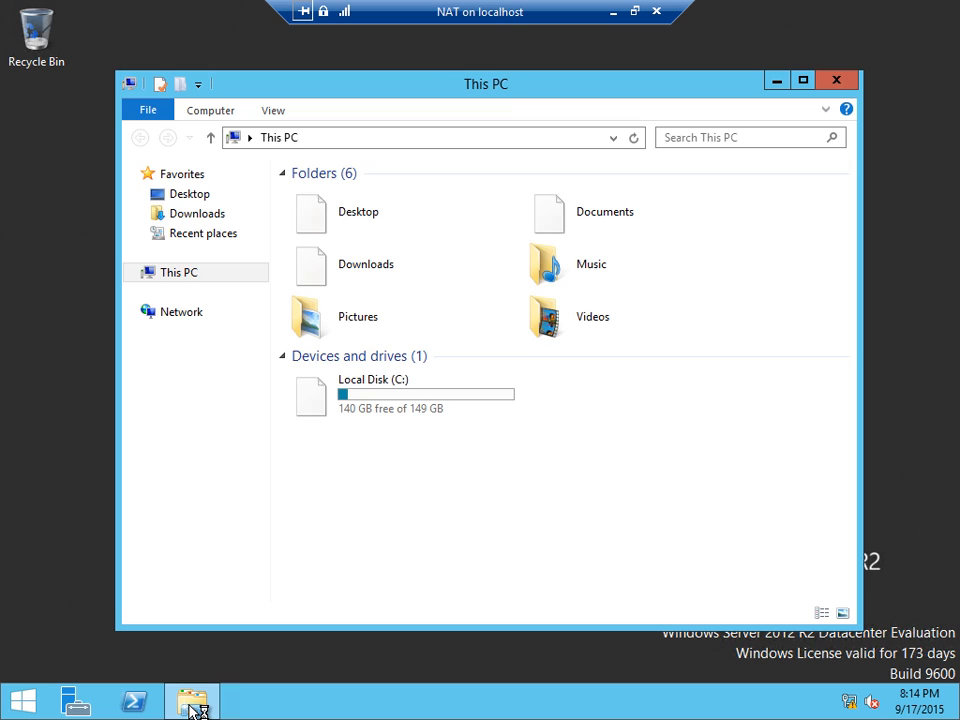
pyautogui.moveTo(853, 706)
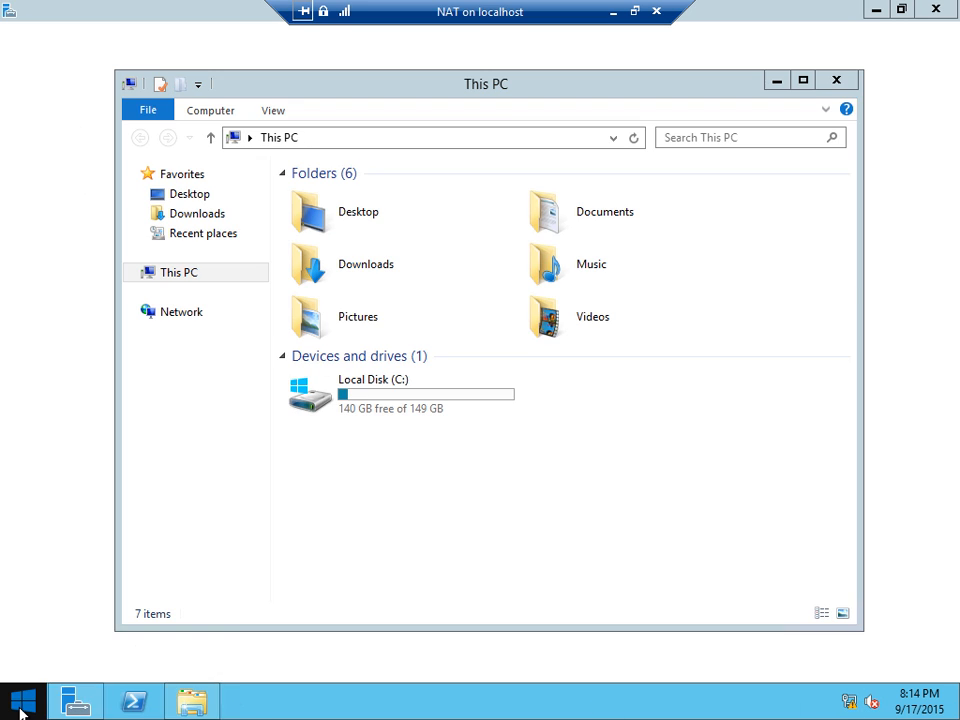
pyautogui.rightClick(15, 705)
pyautogui.click(150, 524)
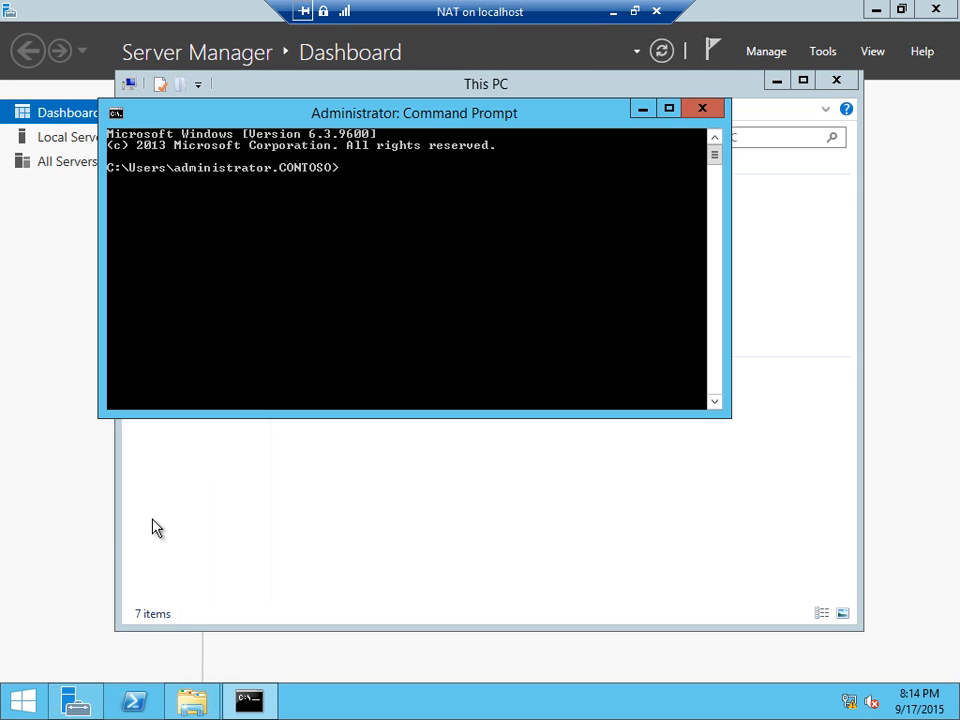
pyautogui.write('ping ')
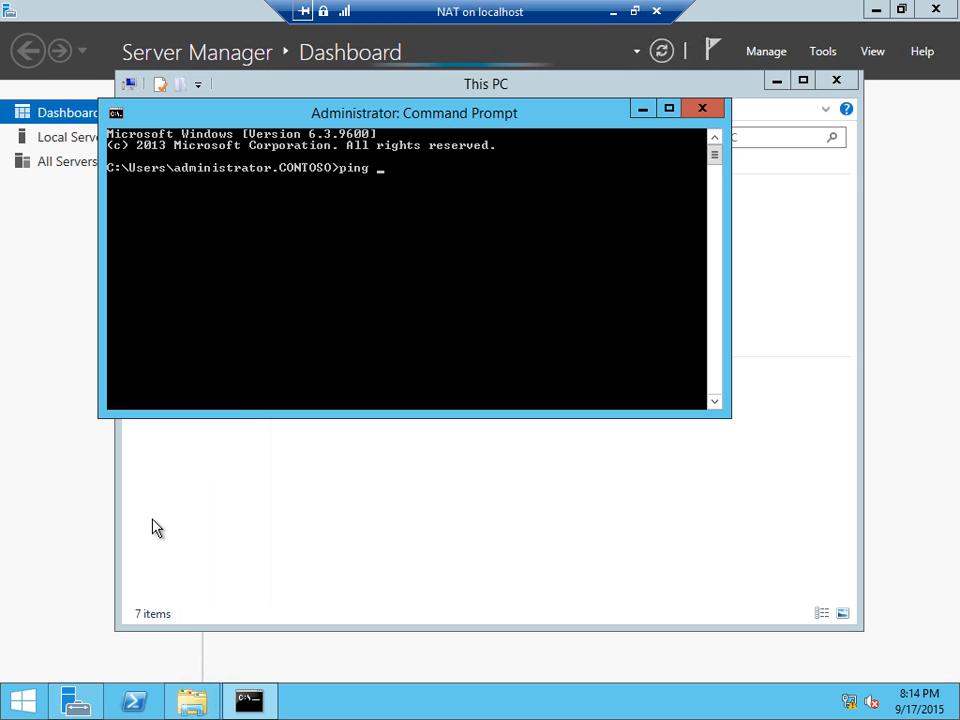
pyautogui.write('8.8.8.8.')
pyautogui.press('Return')
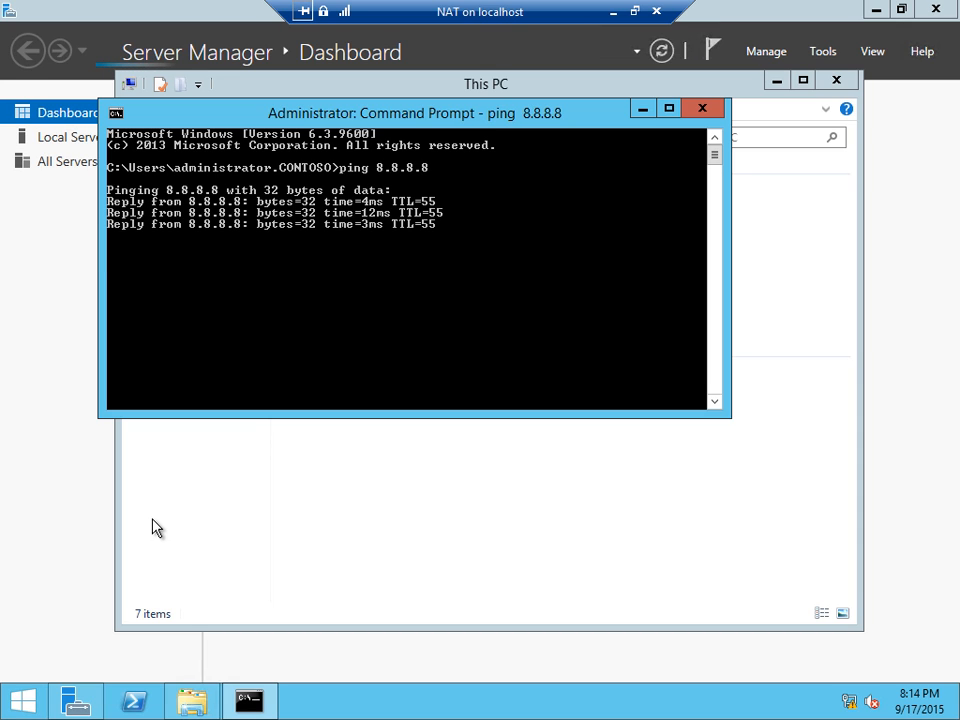
pyautogui.write('nslooku')
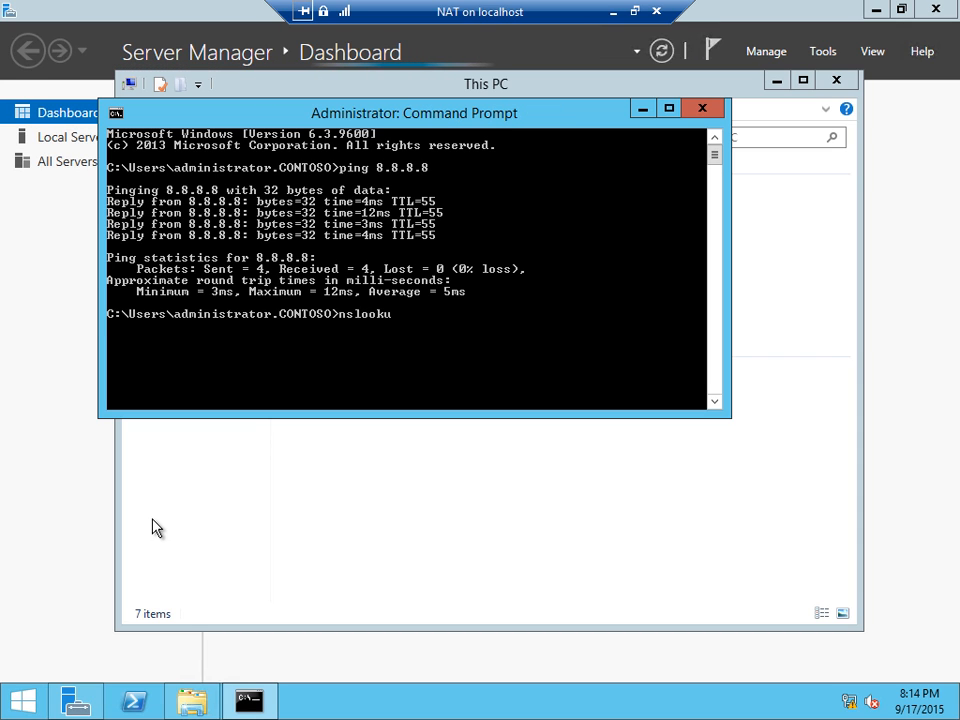
pyautogui.write('p www.')
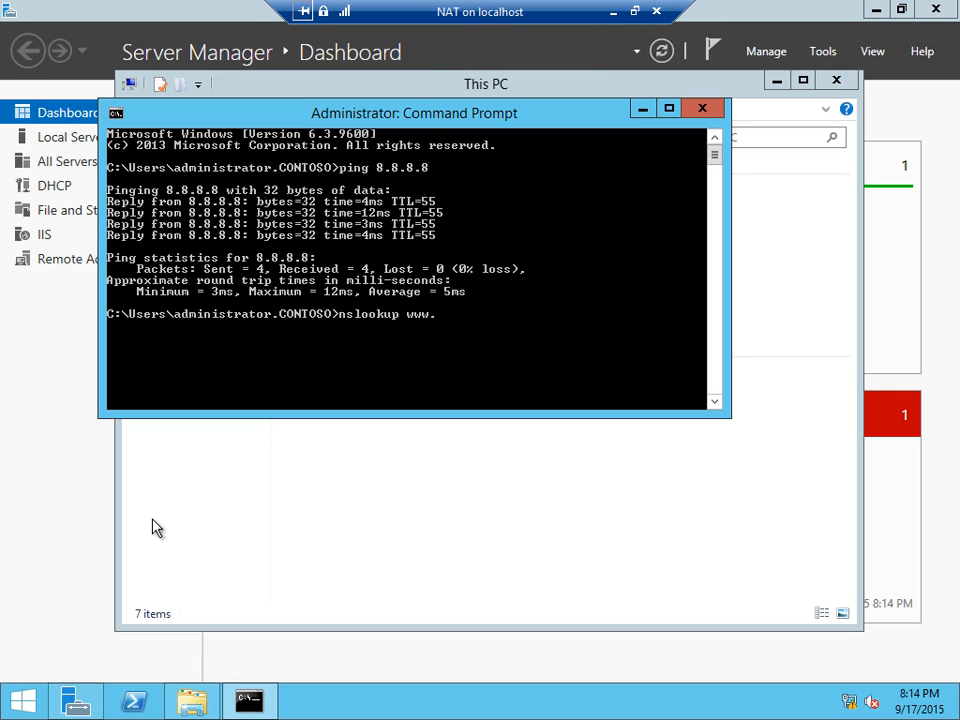
pyautogui.write('google.com')
pyautogui.press('Return')
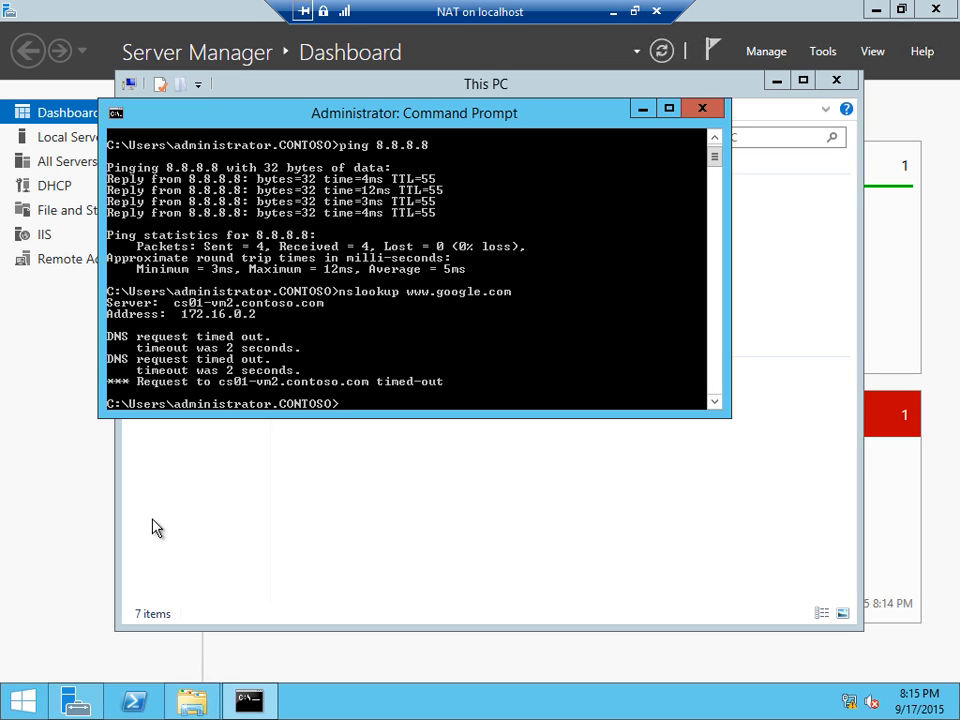
pyautogui.click(612, 11)
# - In the DC session, open an administrator Command Prompt and ping 8.8.8.8
pyautogui.moveTo(422, 700)
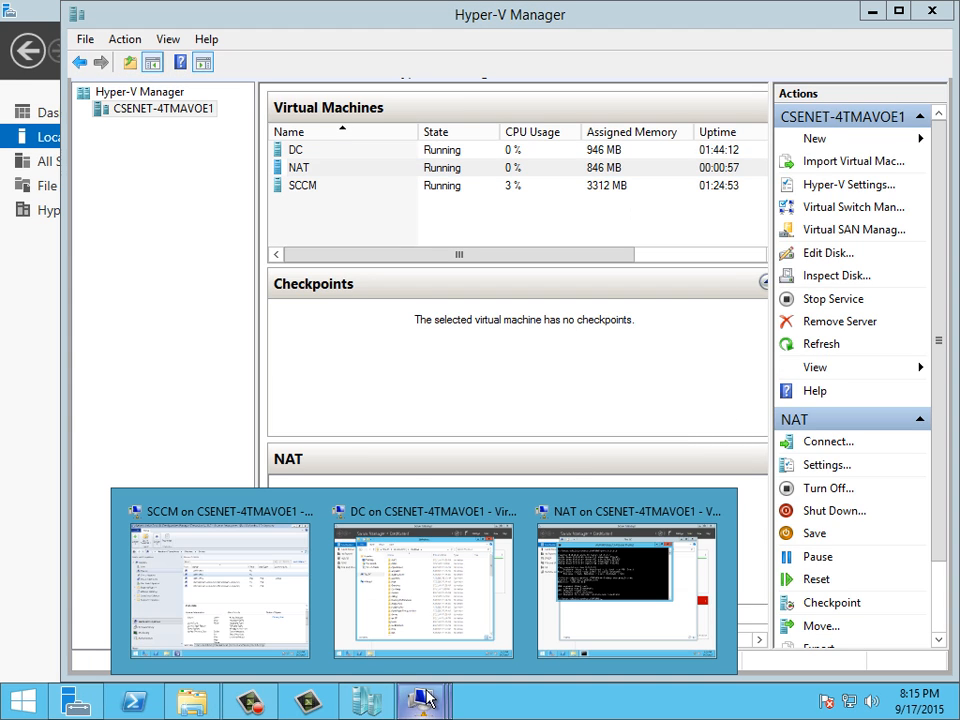
pyautogui.click(440, 614)
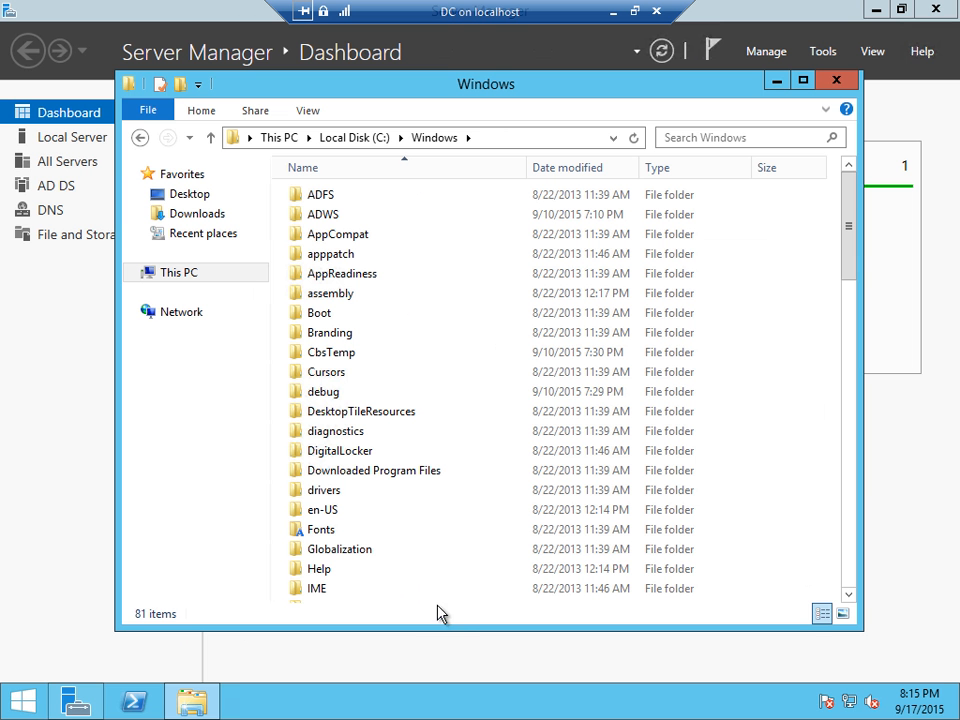
pyautogui.rightClick(20, 700)
pyautogui.click(136, 502)
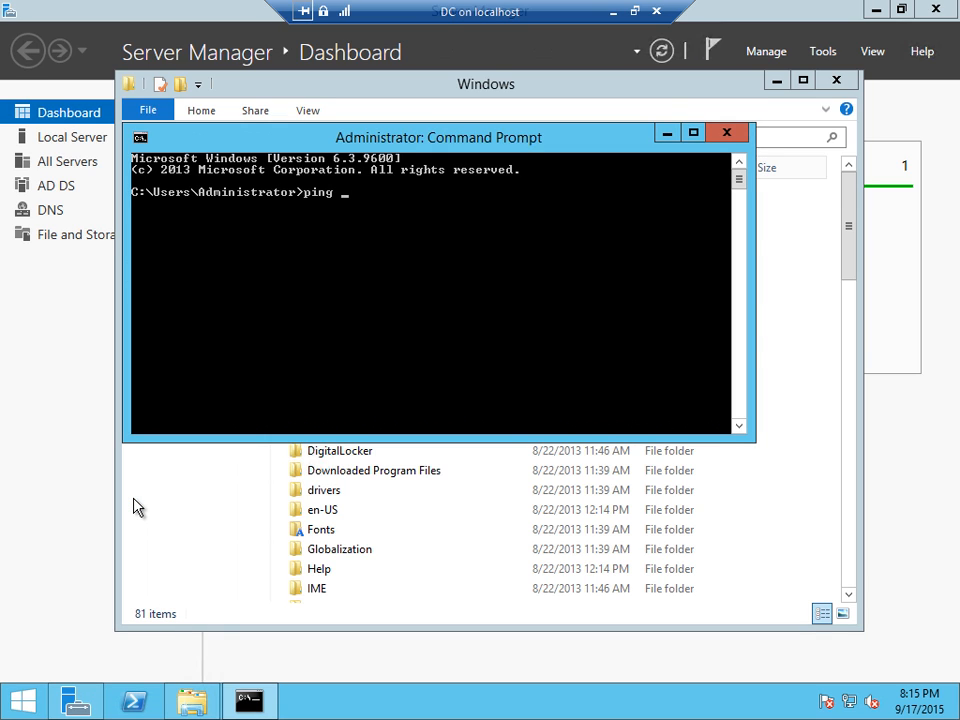
pyautogui.write('ping 8.8.8.8')
pyautogui.press('Return')
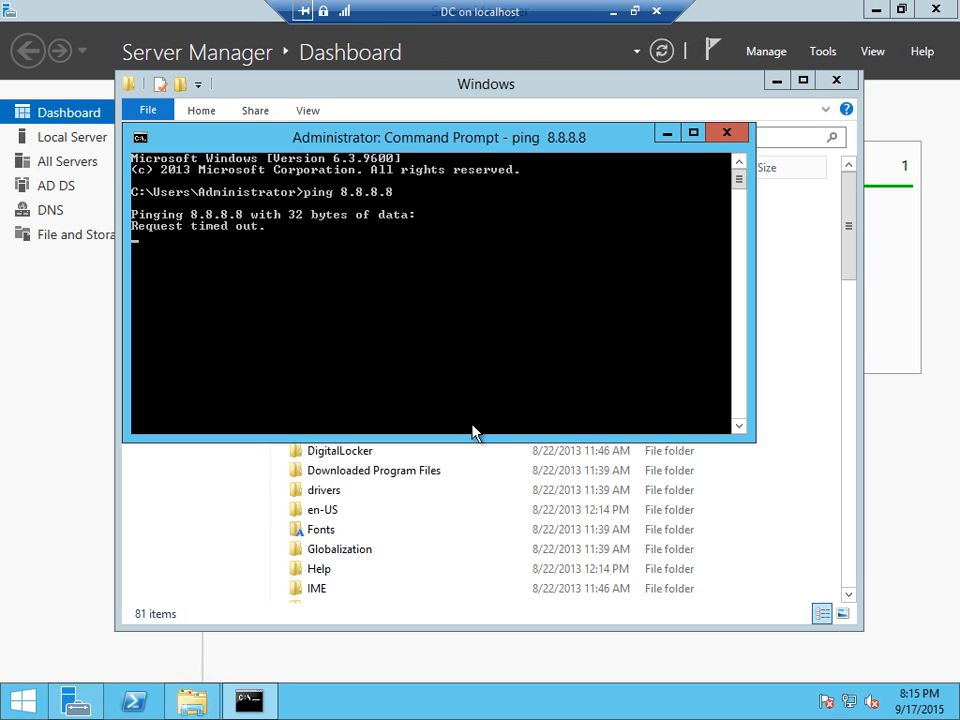
# - Stop the timed-out ping and run ipconfig /all, showing 172.16.0.2, gateway 172.16.0.1, DNS 127.0.0.1
pyautogui.hotkey('ctrl', 'c')
pyautogui.write('ipc')
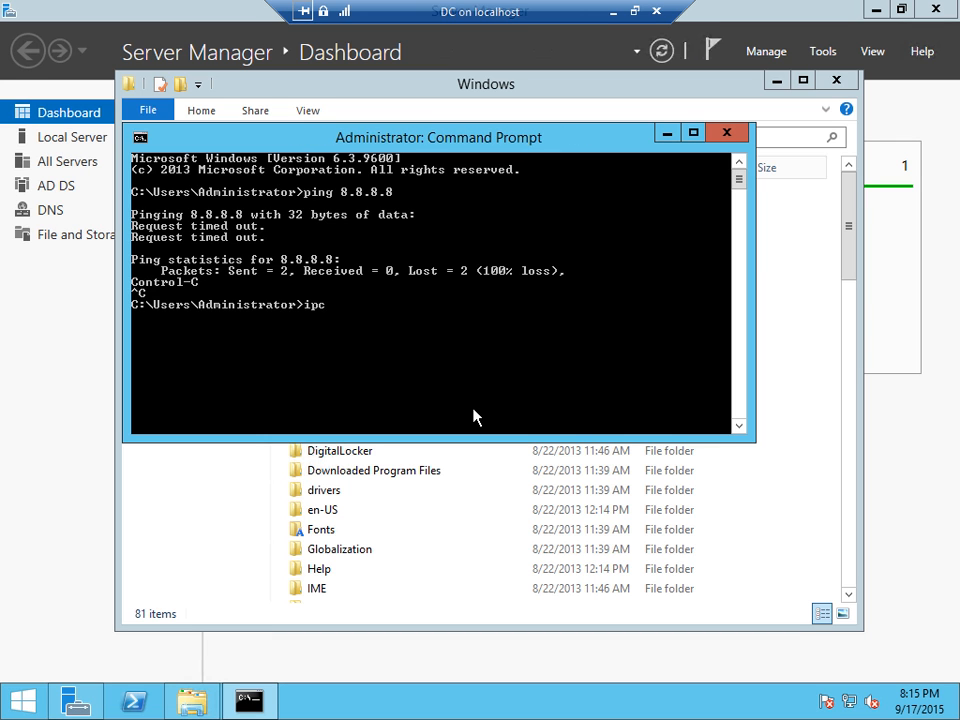
pyautogui.write('onfig /all')
pyautogui.press('Return')
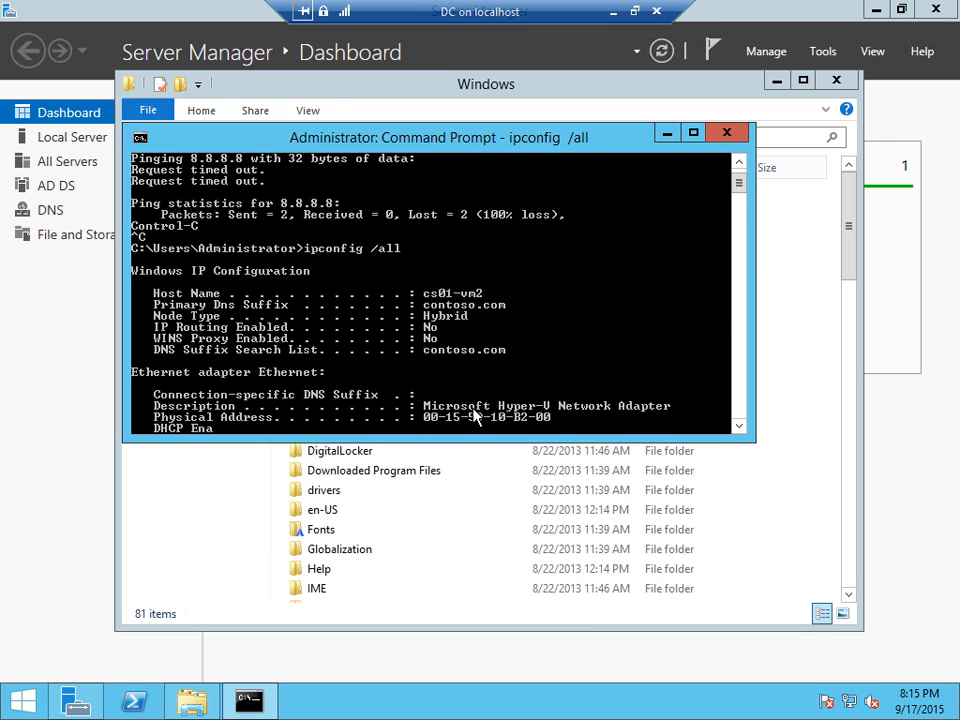
pyautogui.scroll(4, 414, 360)
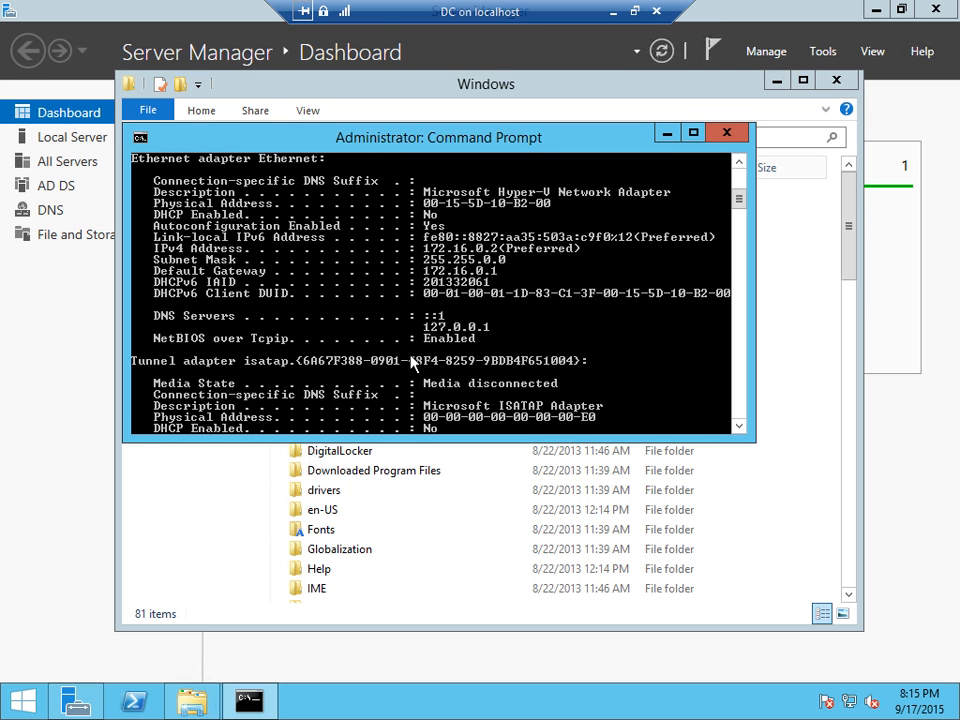
# - Switch to the NAT session and close the leftover Command Prompt and This PC windows
pyautogui.click(612, 12)
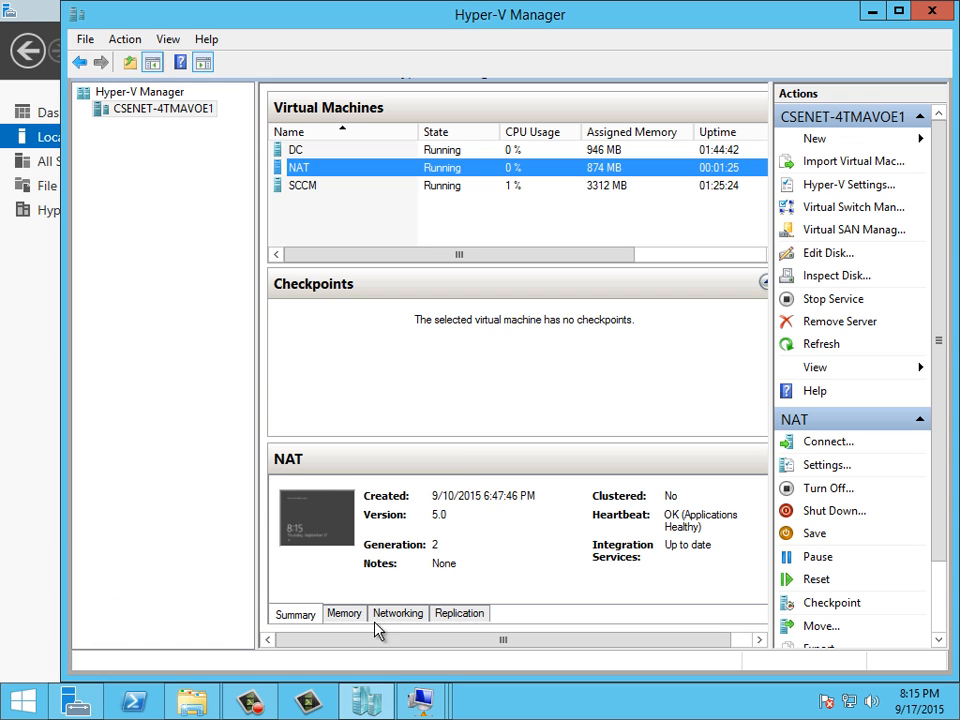
pyautogui.click(421, 706)
pyautogui.click(578, 615)
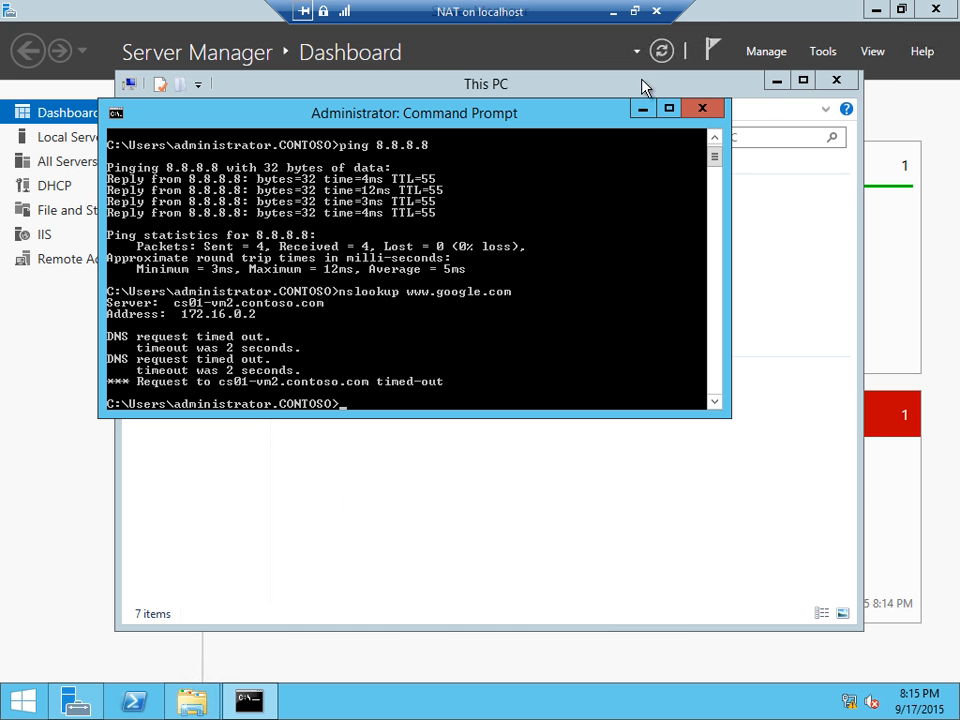
pyautogui.click(713, 108)
pyautogui.click(838, 82)
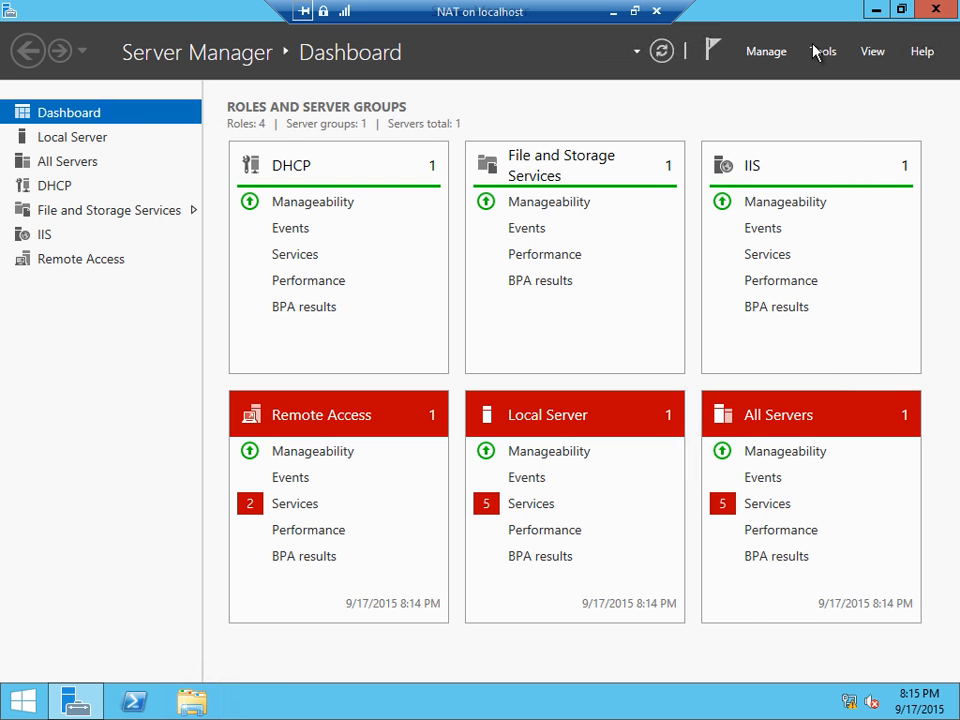
# - Start the Routing and Remote Access service on CS01-VM1 via Server Manager's Tools menu, then minimise
pyautogui.click(818, 52)
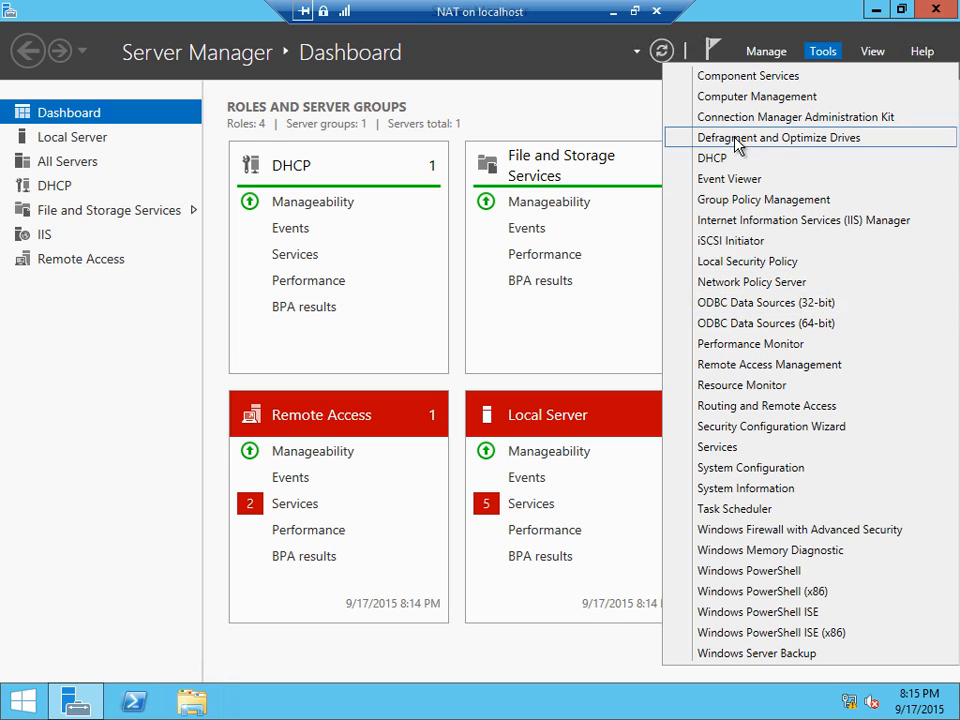
pyautogui.click(767, 406)
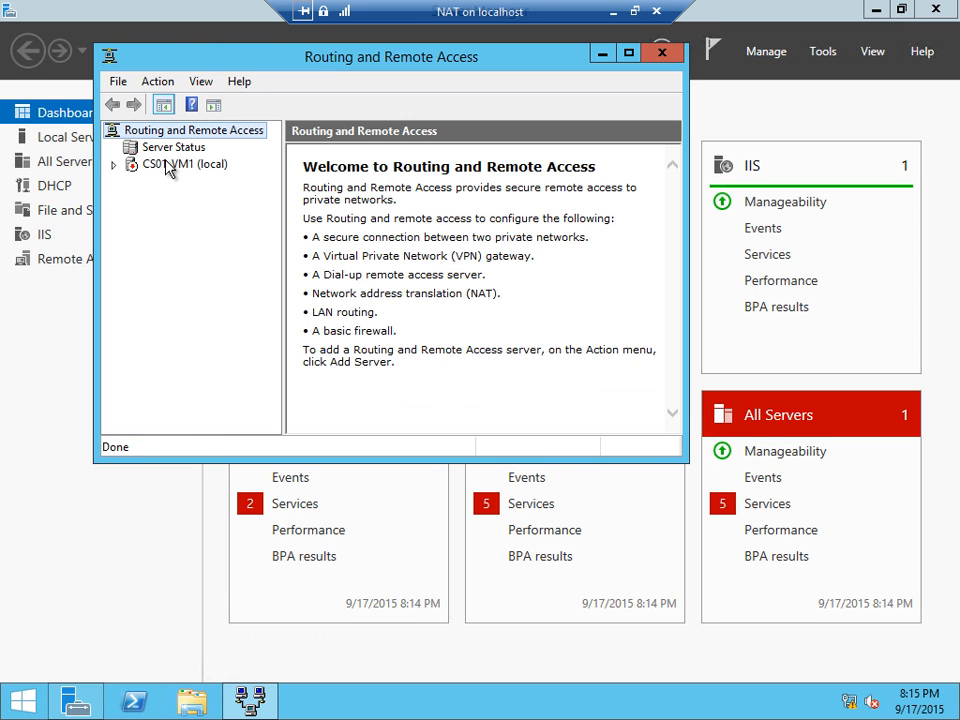
pyautogui.rightClick(166, 165)
pyautogui.moveTo(262, 245)
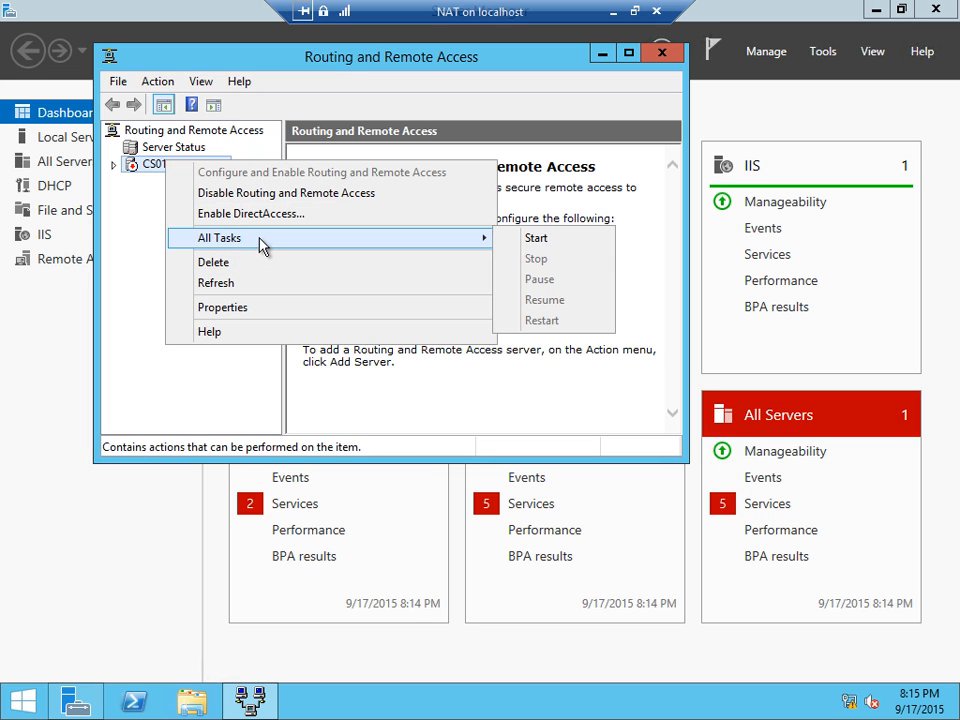
pyautogui.click(533, 241)
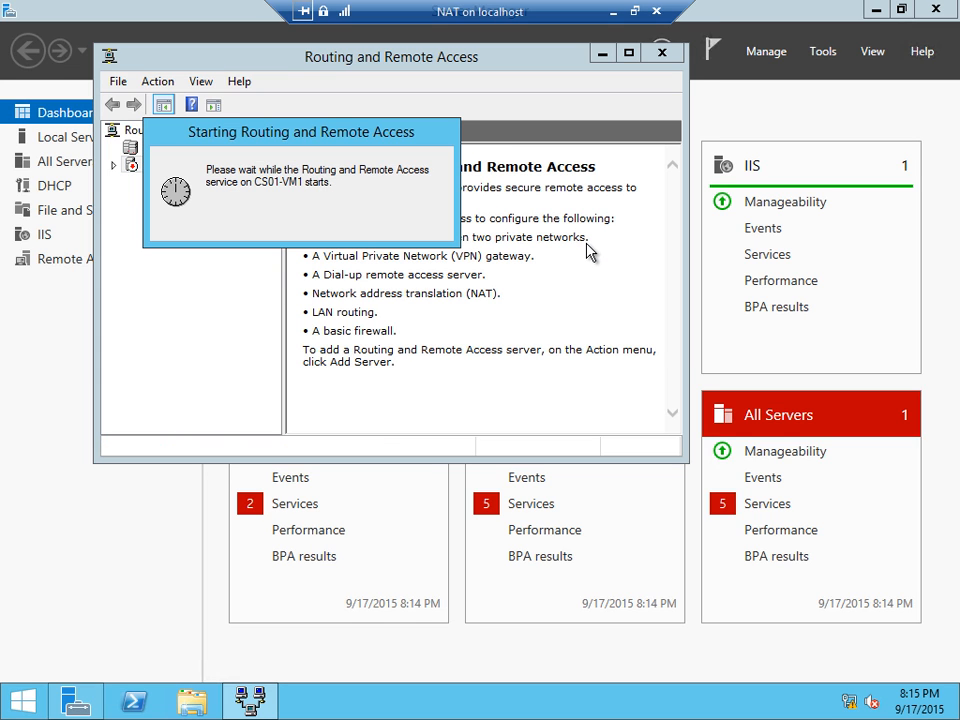
pyautogui.click(615, 12)
# - Switch to the SCCM VM and select the XYZ Contoso Headquaters site under Administration > Sites
pyautogui.click(420, 699)
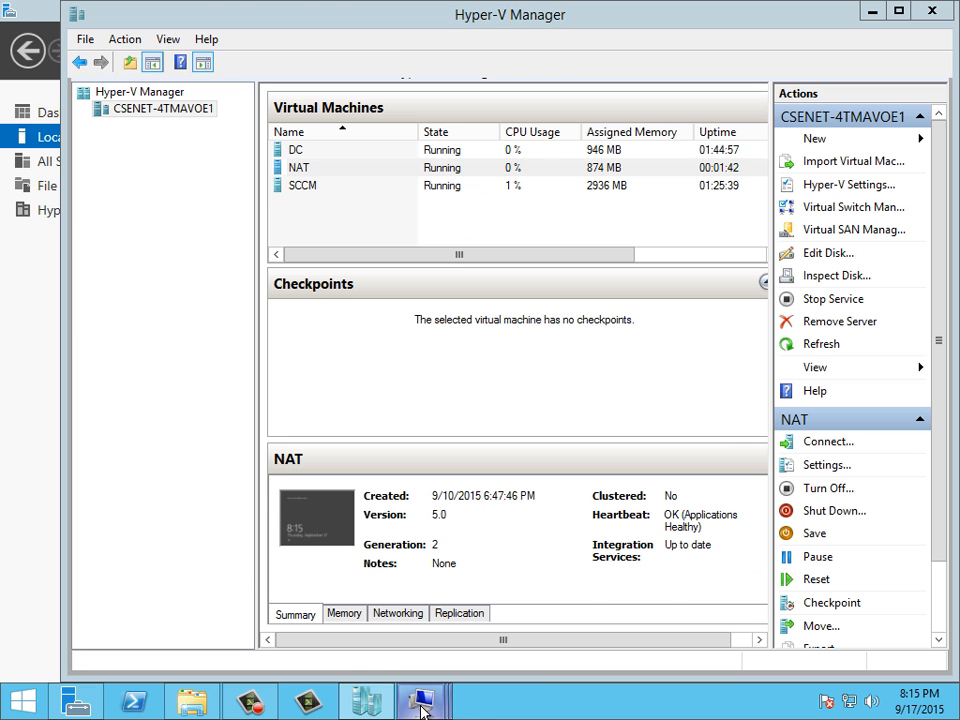
pyautogui.click(235, 622)
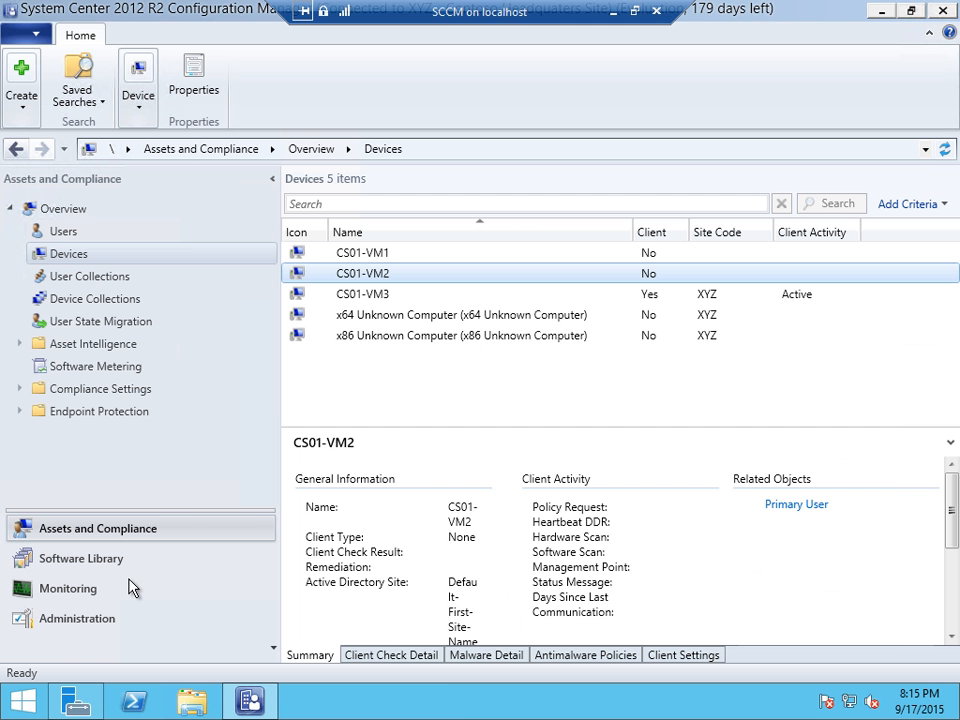
pyautogui.click(97, 614)
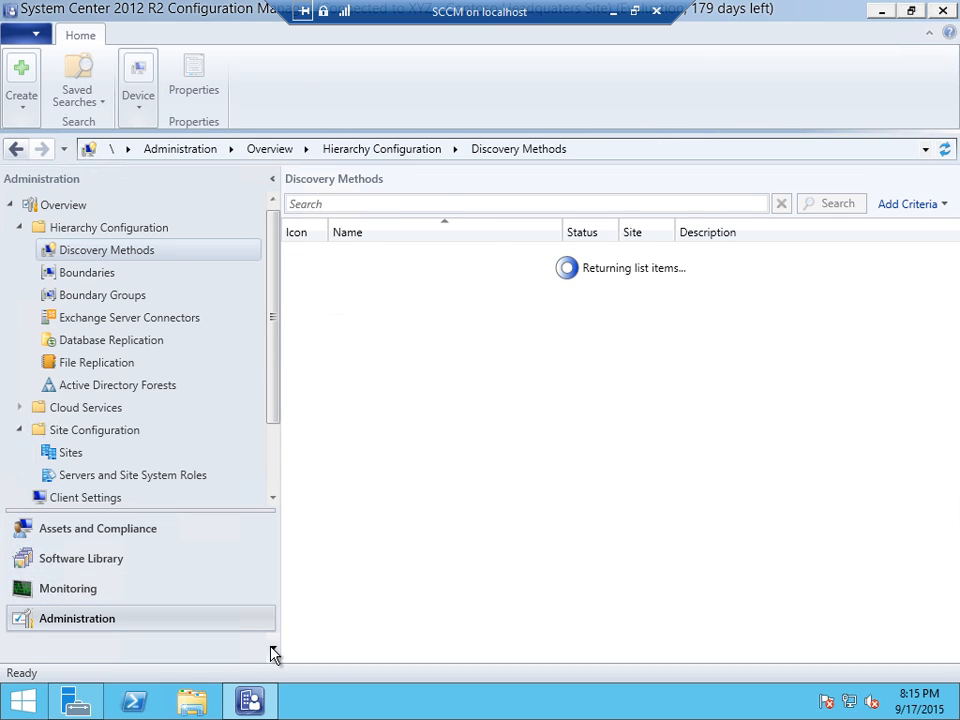
pyautogui.click(126, 452)
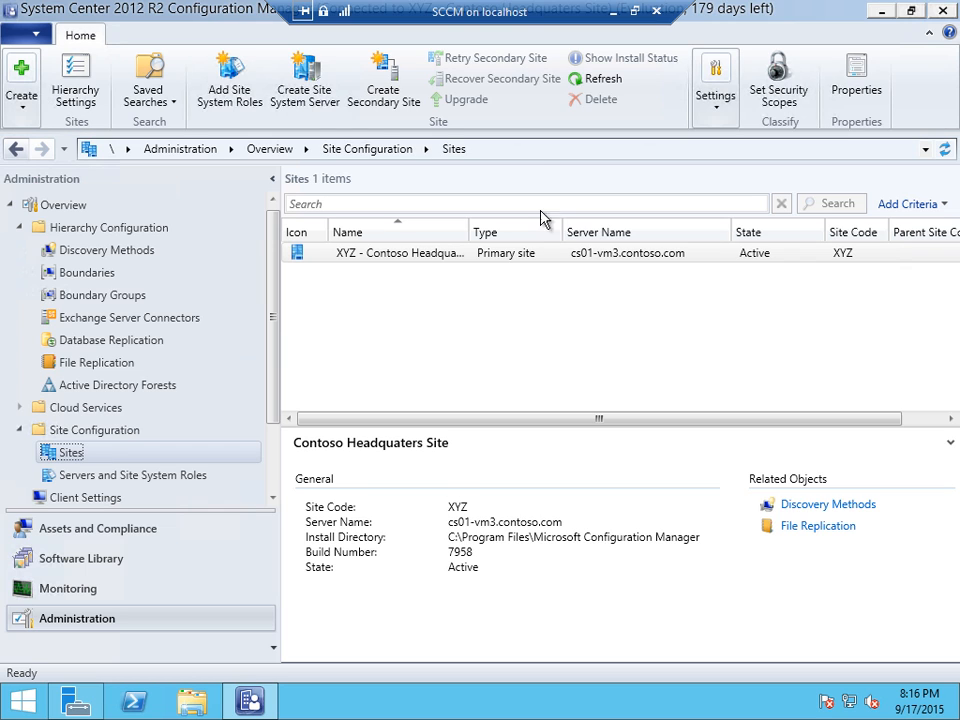
pyautogui.click(537, 261)
# - Check the site's Servers and Site System Roles, then return to the Sites list
pyautogui.rightClick(537, 261)
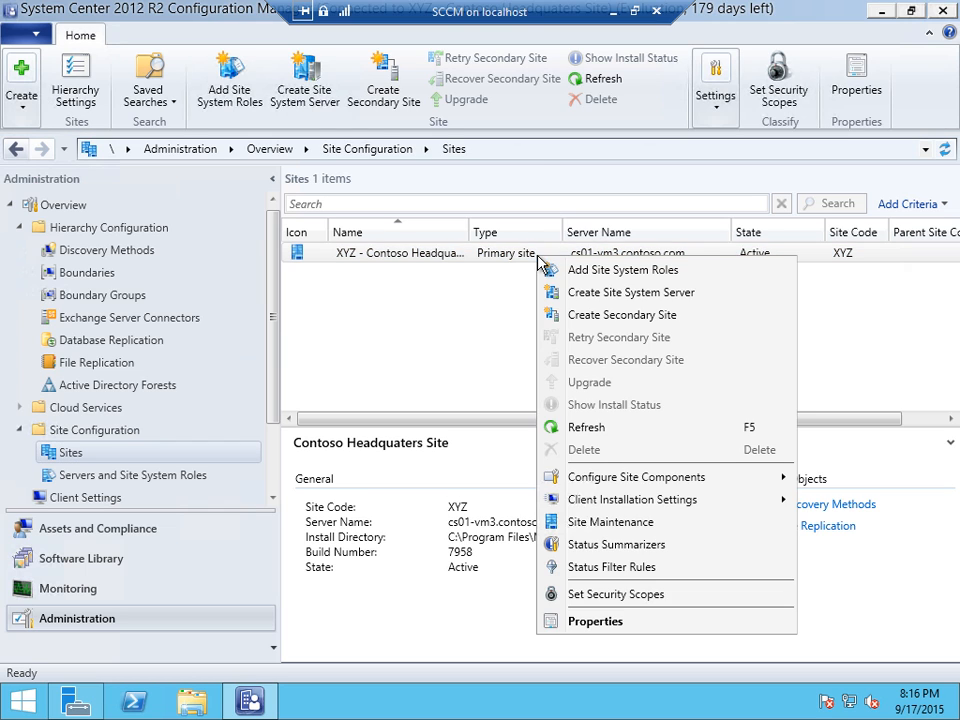
pyautogui.click(482, 330)
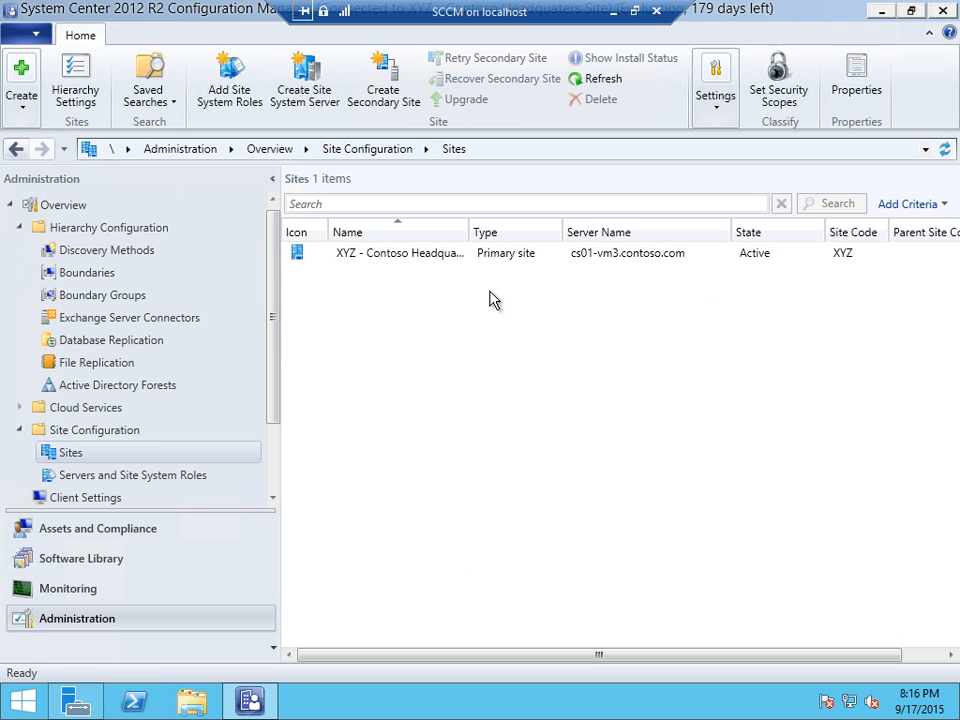
pyautogui.click(499, 262)
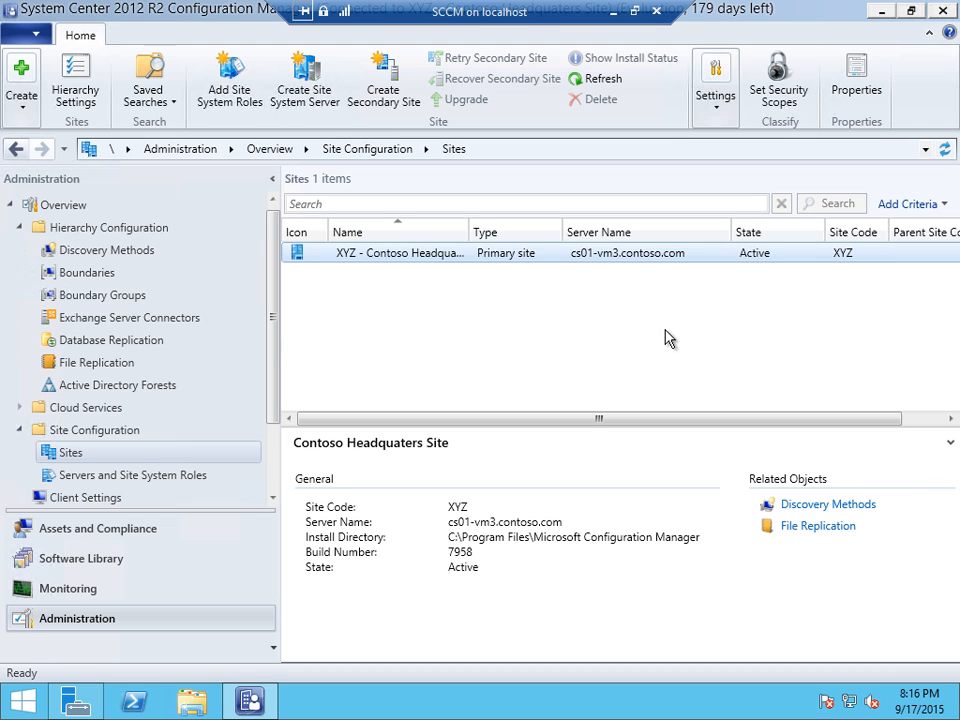
pyautogui.click(121, 460)
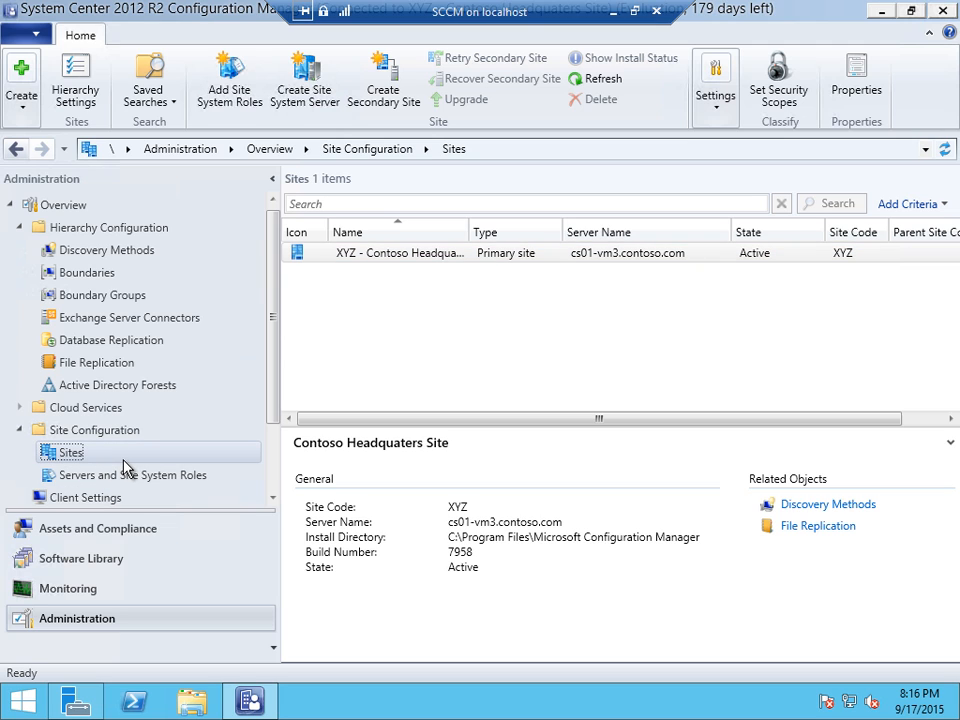
pyautogui.click(182, 479)
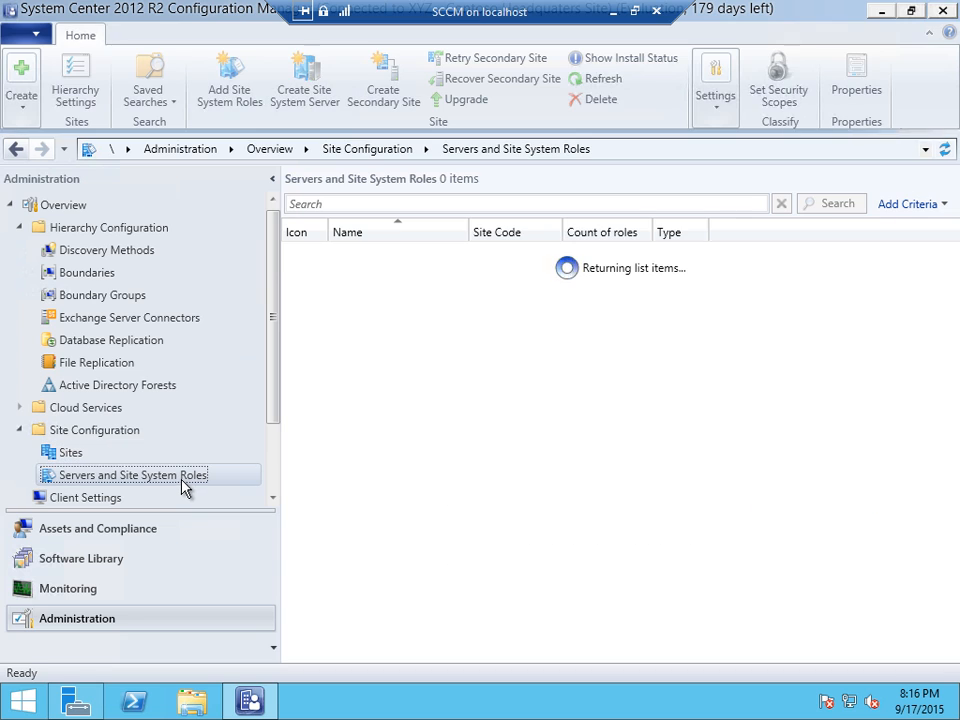
pyautogui.click(72, 458)
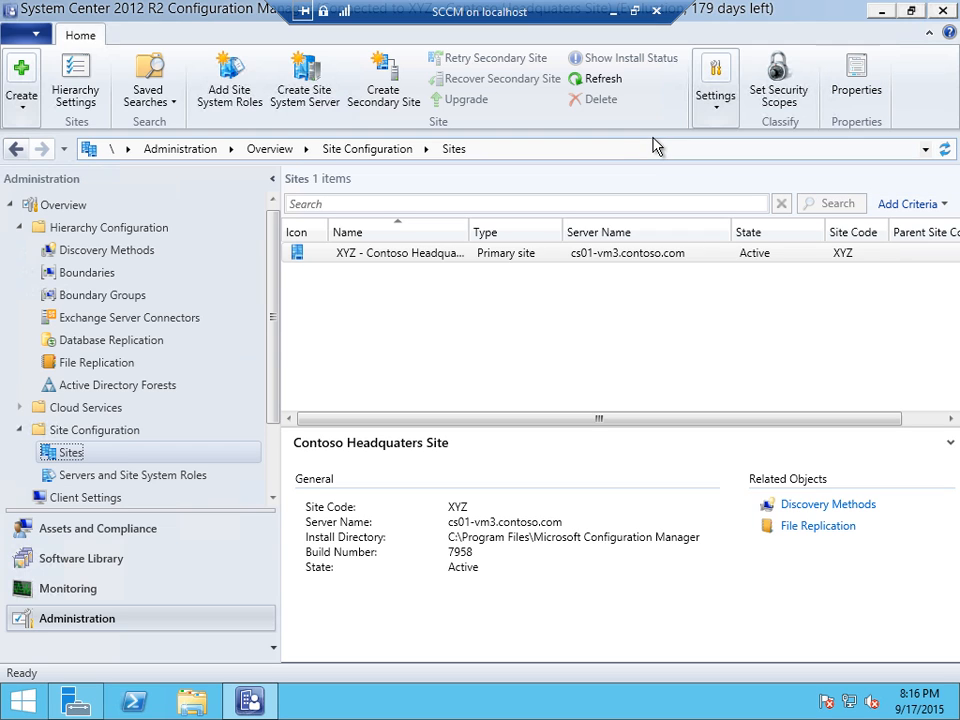
pyautogui.click(714, 110)
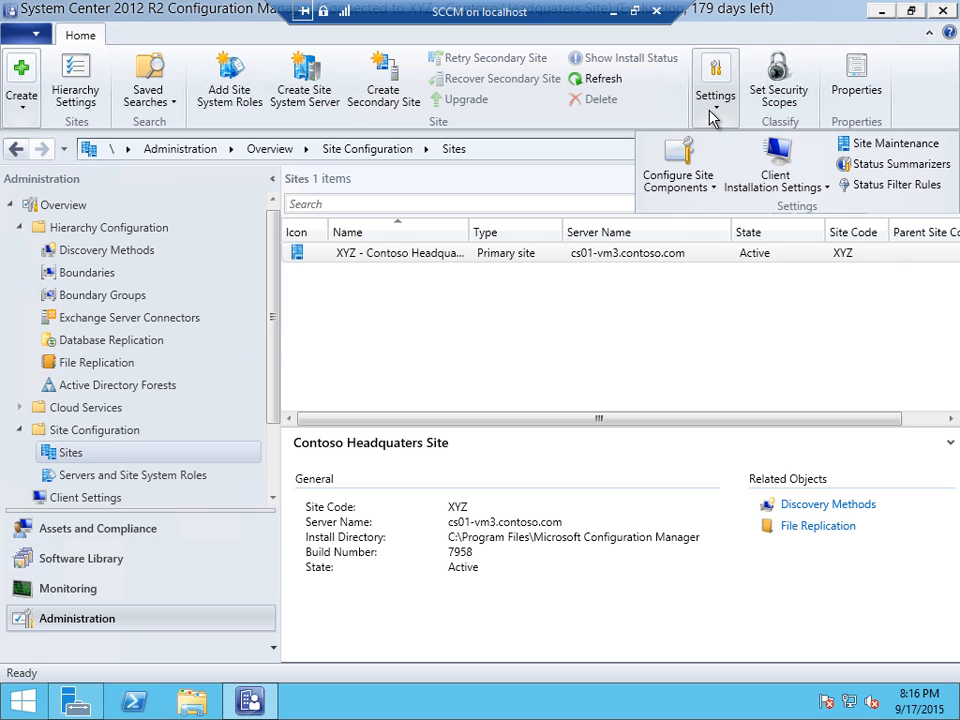
pyautogui.click(803, 188)
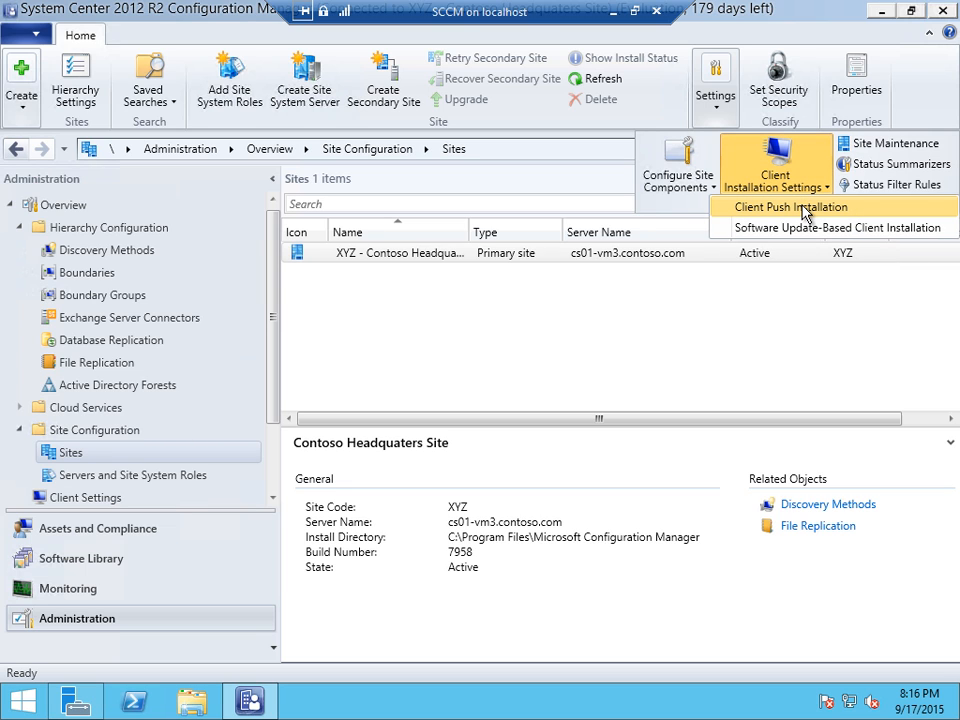
pyautogui.click(803, 208)
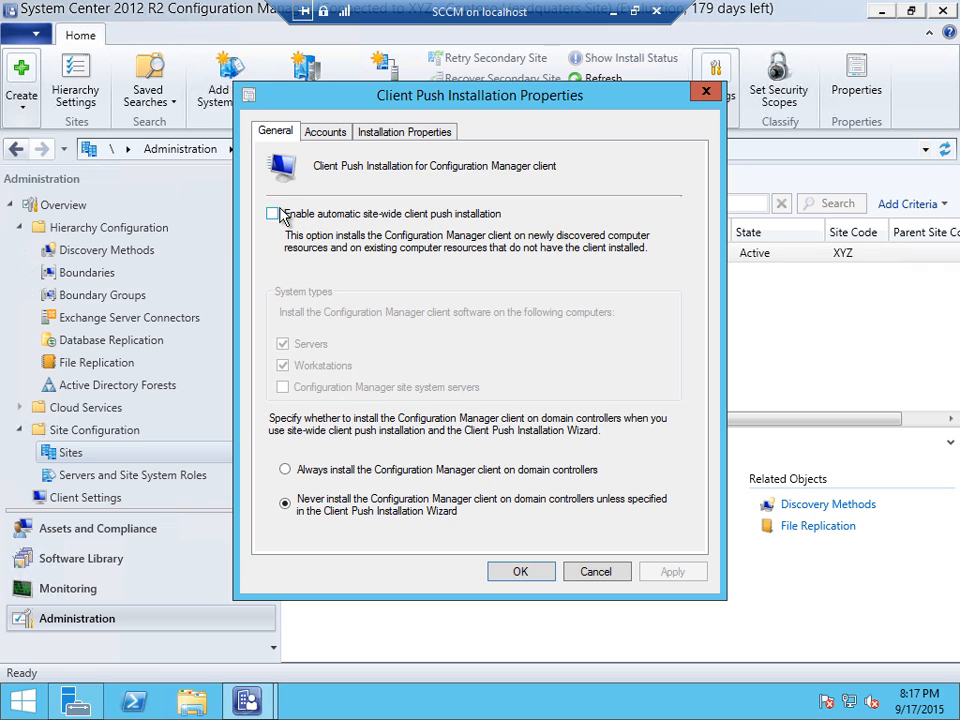
pyautogui.click(596, 572)
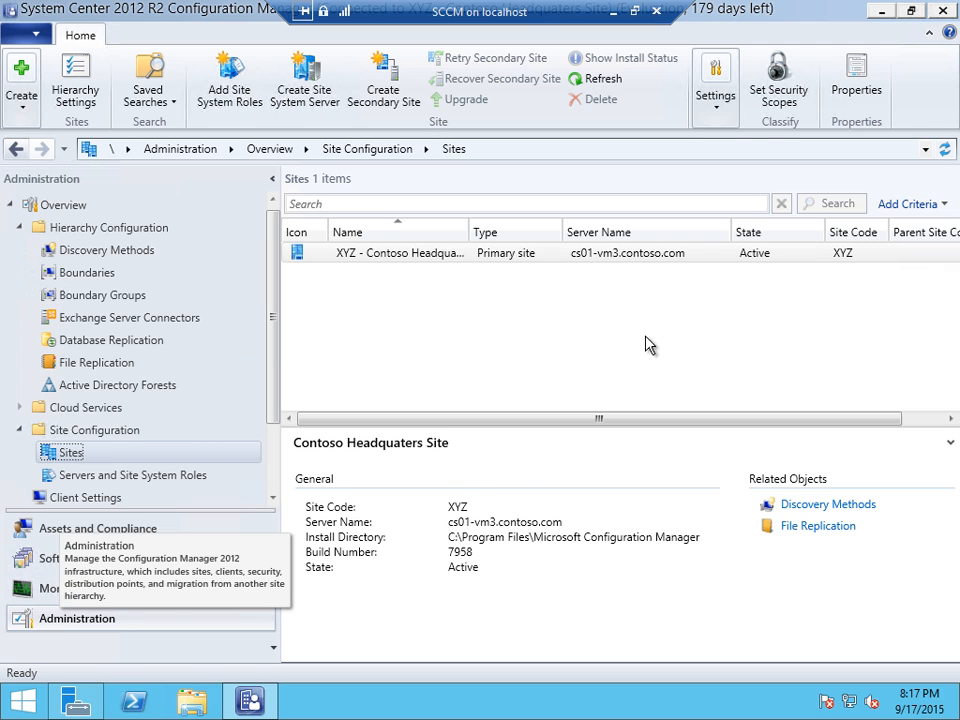
pyautogui.click(716, 88)
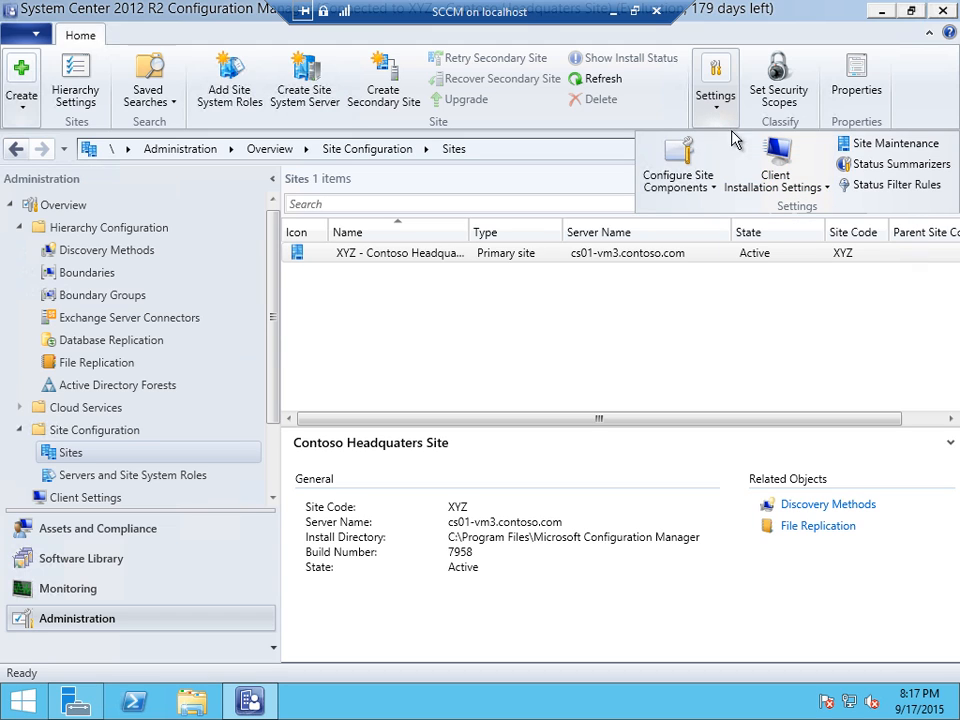
# - Enable automatic site-wide client push, always installing on domain controllers
pyautogui.click(776, 191)
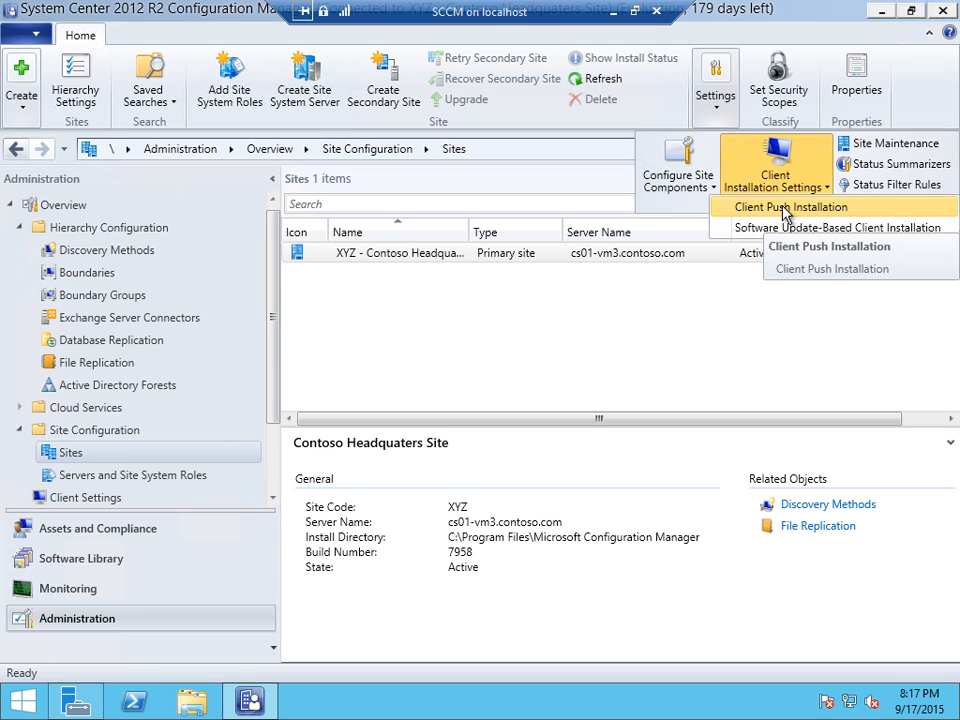
pyautogui.click(784, 208)
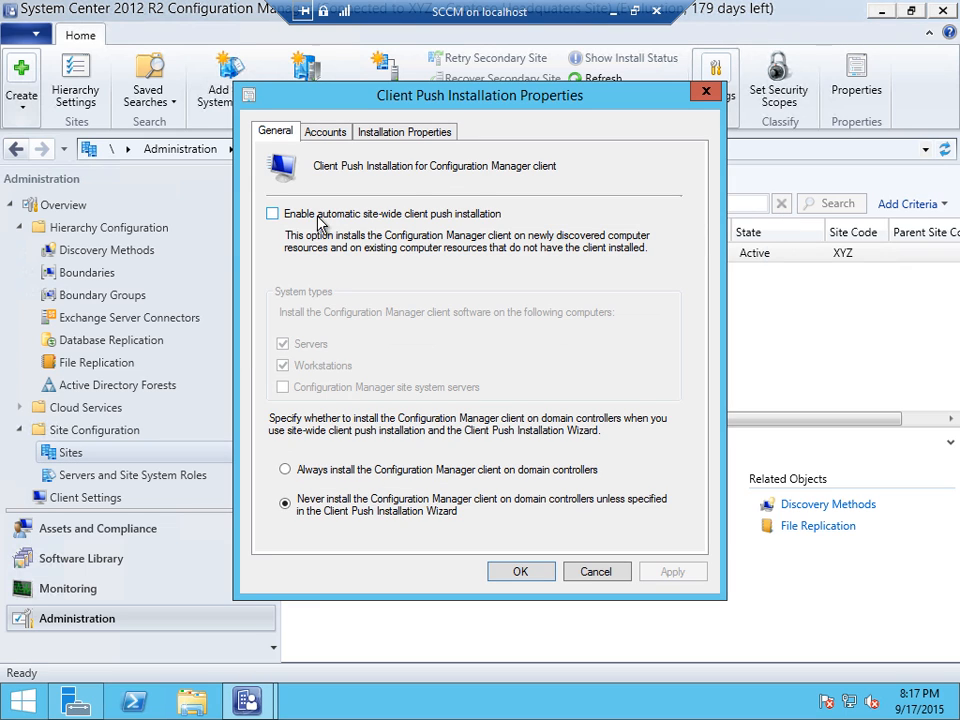
pyautogui.click(322, 214)
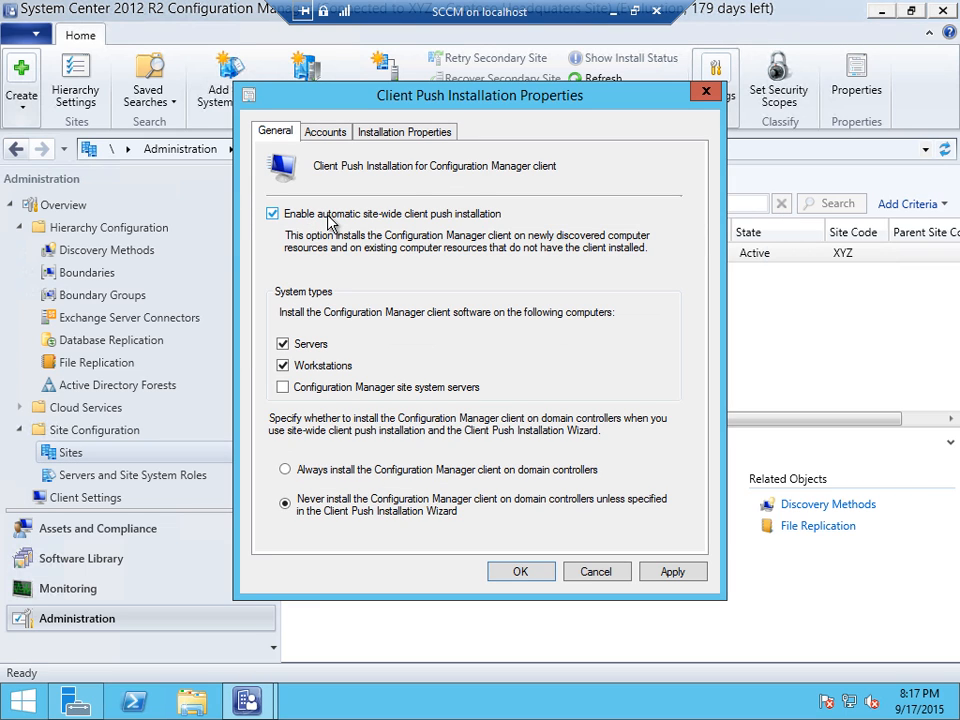
pyautogui.click(284, 474)
# - Add the existing domain administrator account as the client push installation account
pyautogui.click(337, 135)
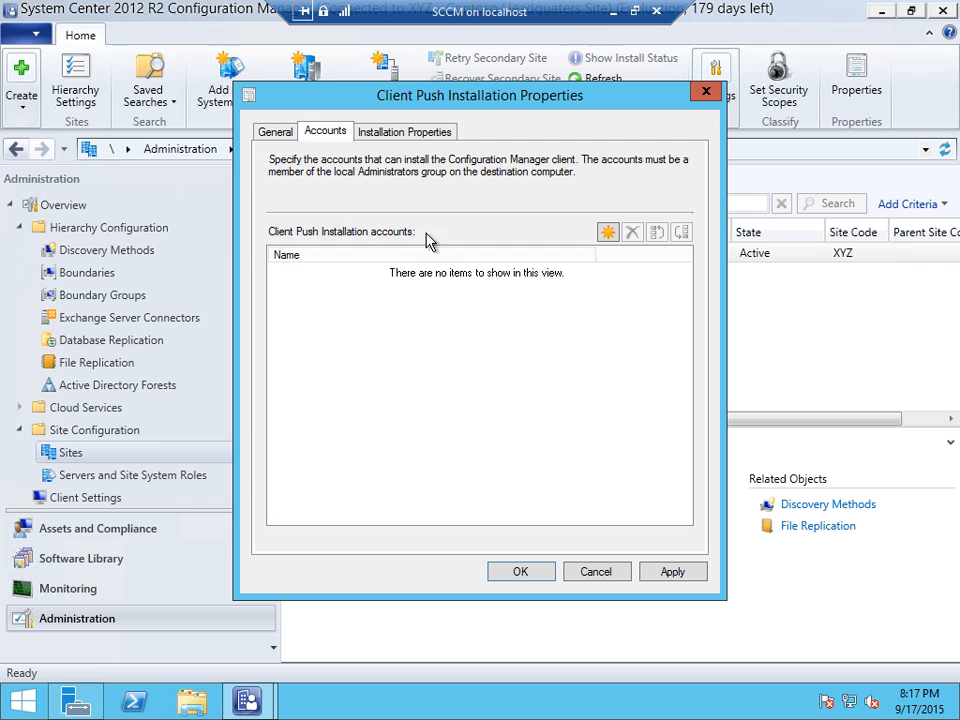
pyautogui.click(609, 233)
pyautogui.click(665, 256)
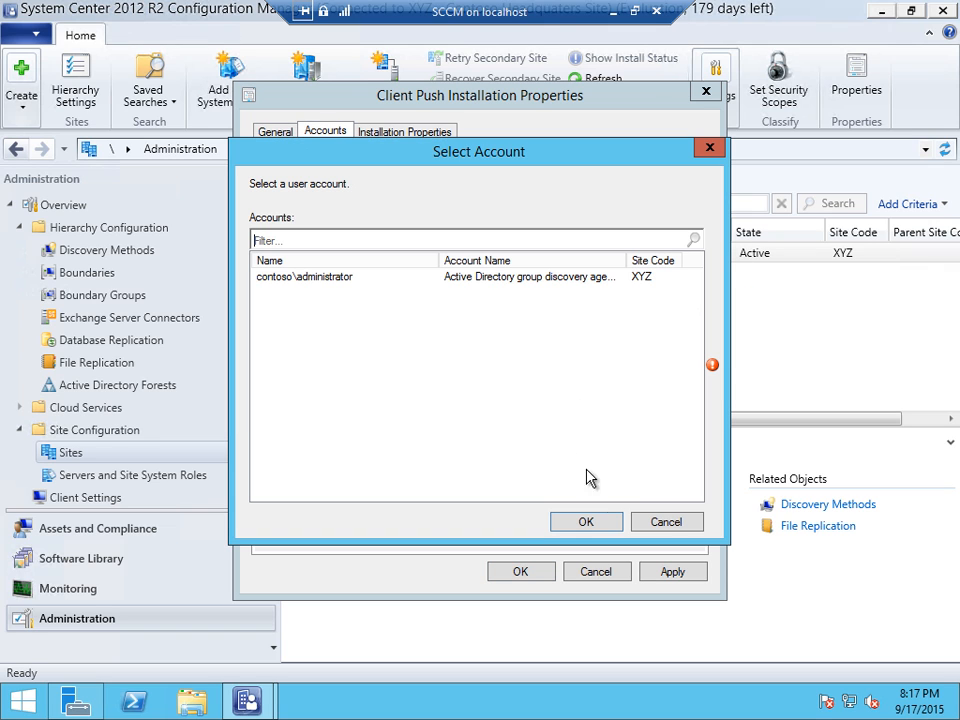
pyautogui.click(552, 277)
pyautogui.click(602, 524)
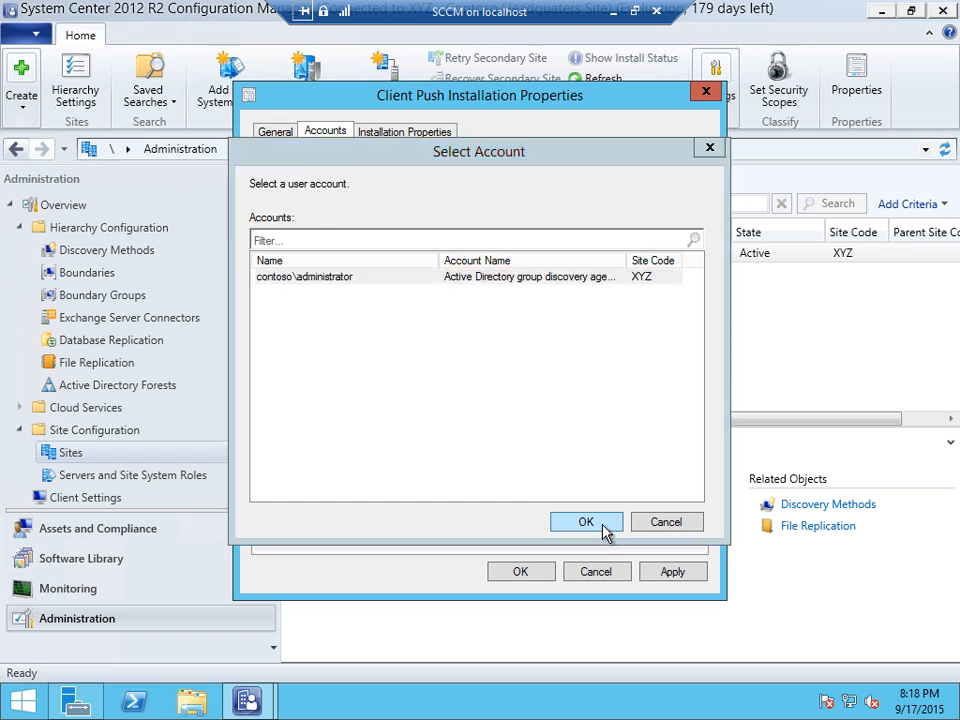
# - Review the push account and the SMSSITECODE=XYZ installation property, then save the client push settings
pyautogui.click(426, 133)
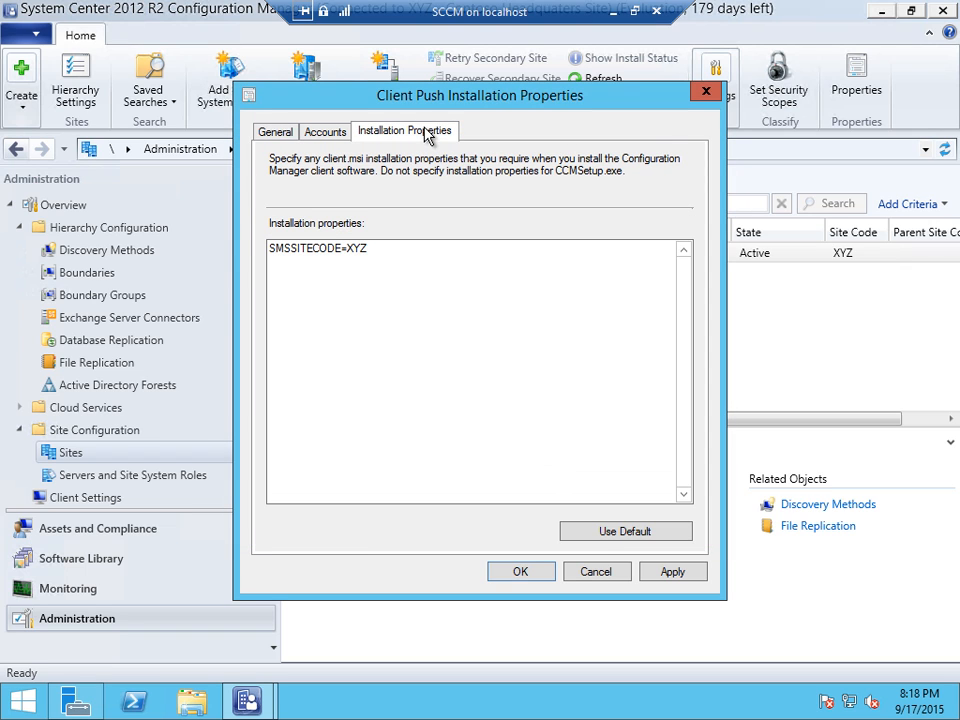
pyautogui.click(324, 134)
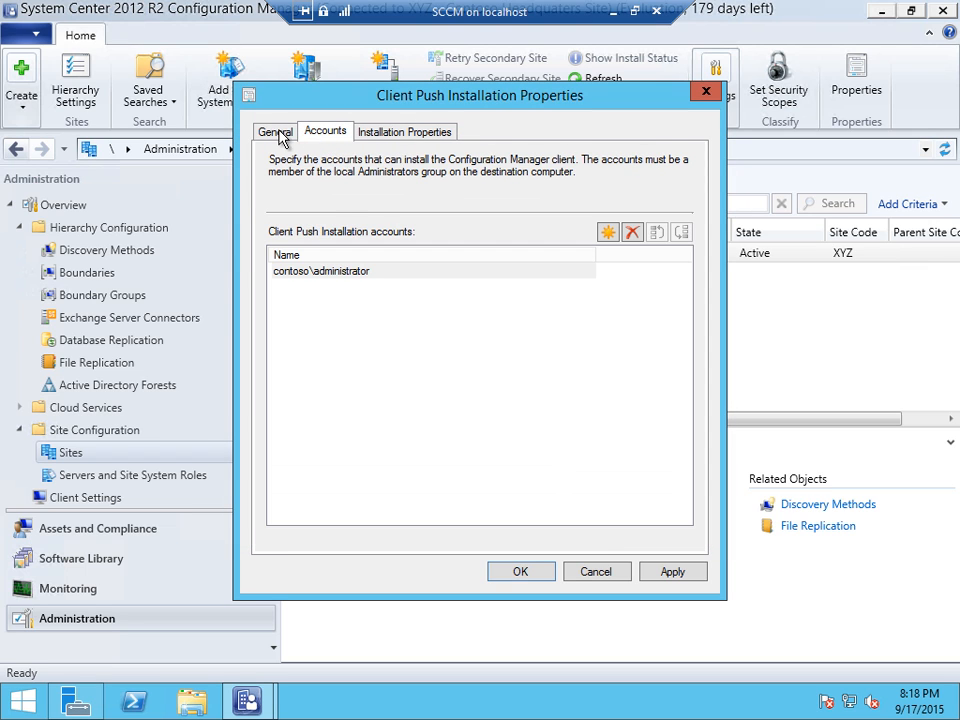
pyautogui.click(277, 136)
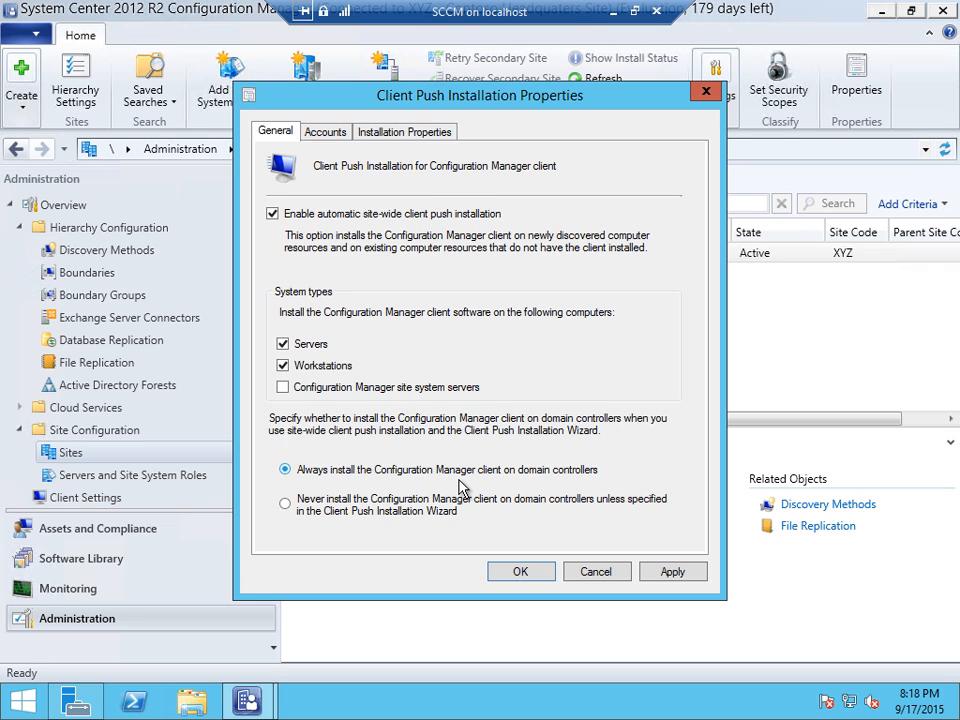
pyautogui.click(334, 133)
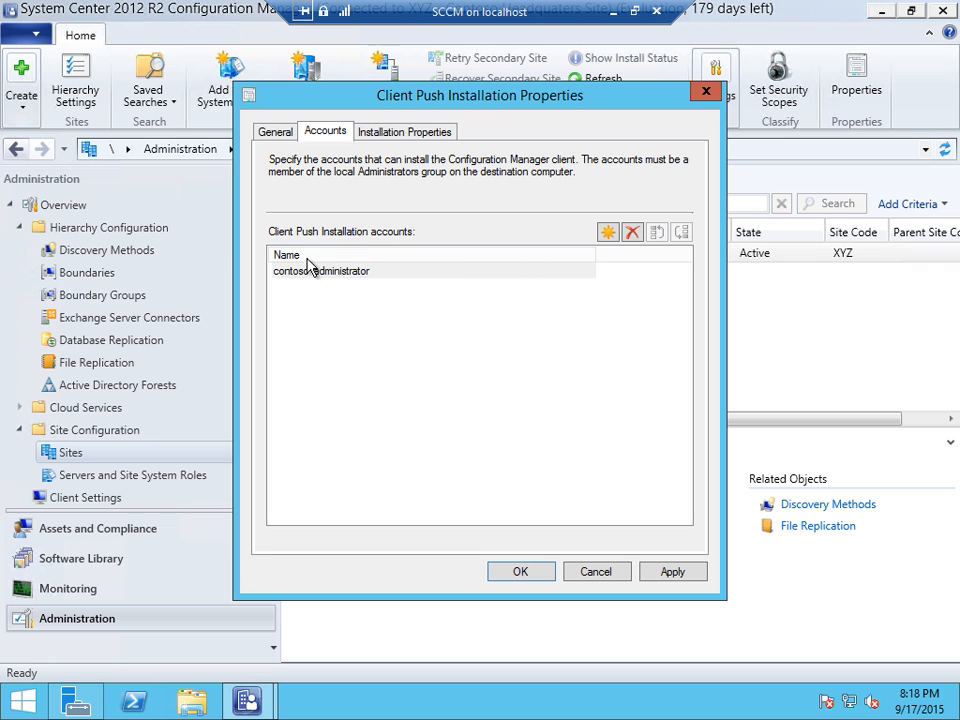
pyautogui.click(428, 136)
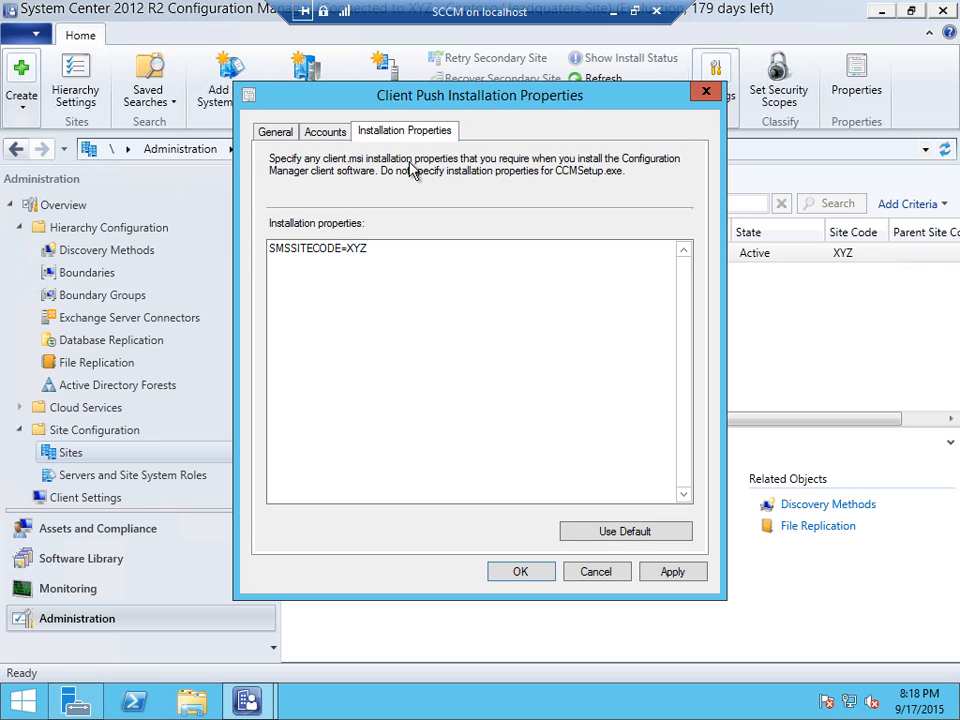
pyautogui.moveTo(375, 251); pyautogui.dragTo(201, 249)
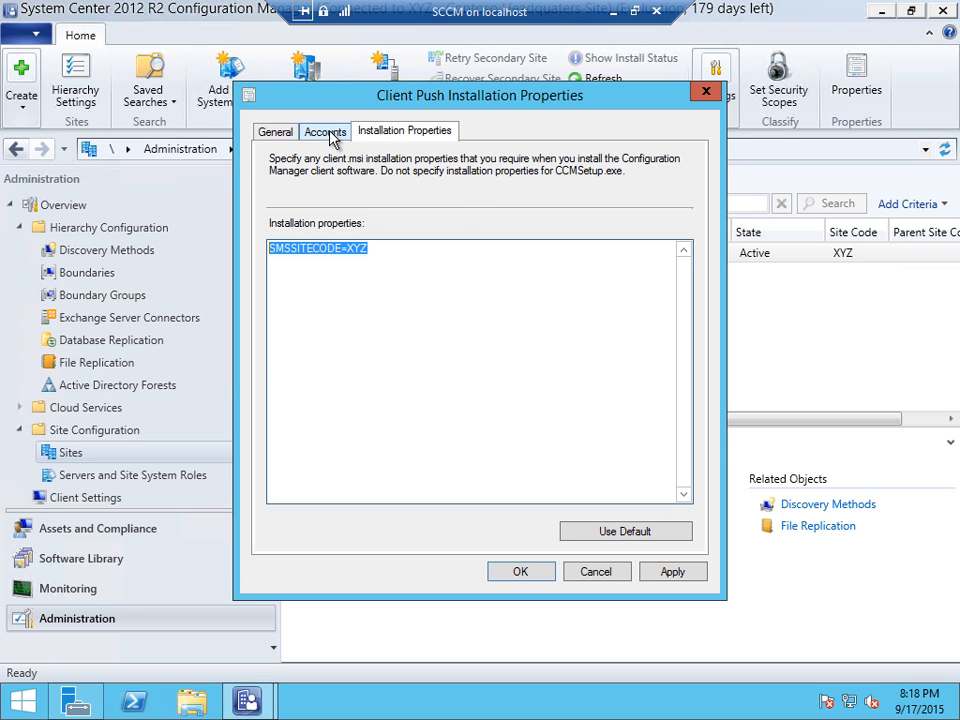
pyautogui.click(275, 132)
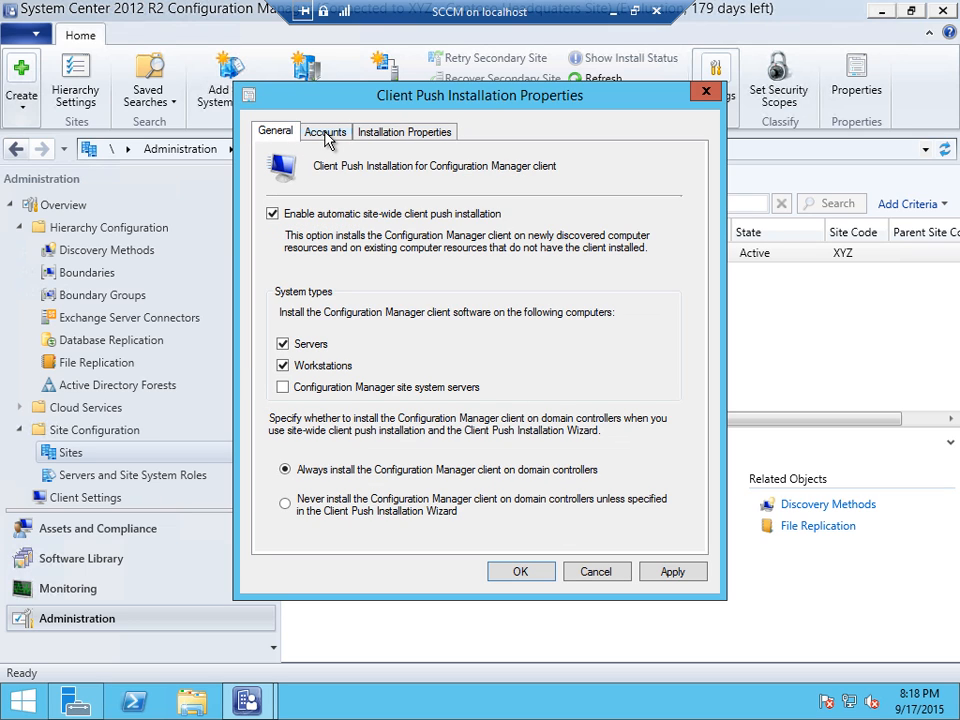
pyautogui.click(513, 574)
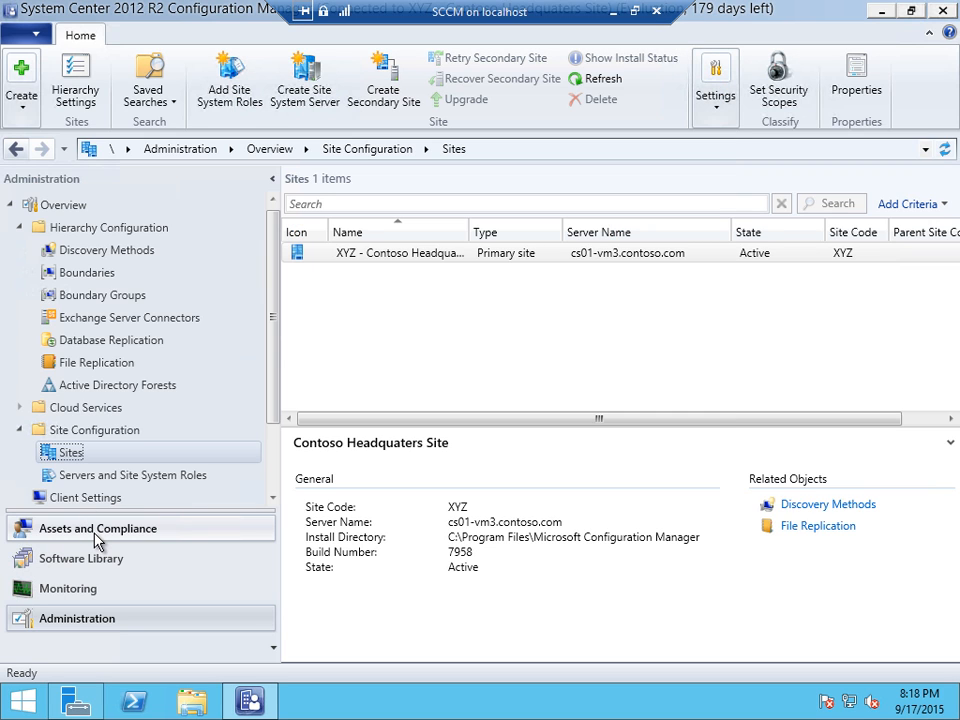
# - Push the client to CS01-VM2 with Always install from the XYZ site, then return to Administration
pyautogui.click(97, 540)
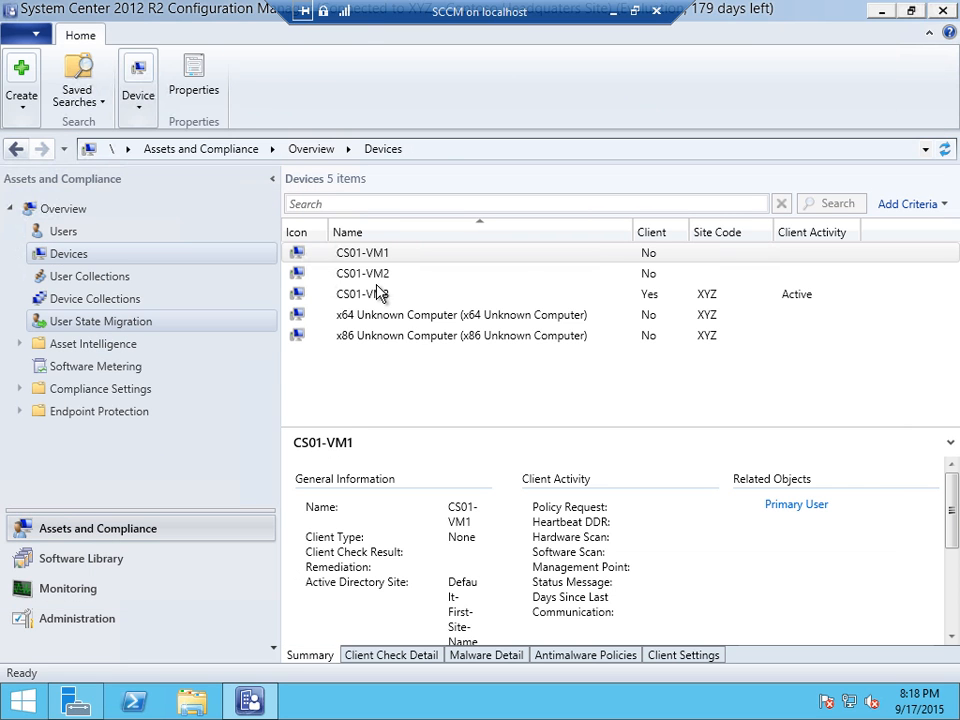
pyautogui.click(381, 280)
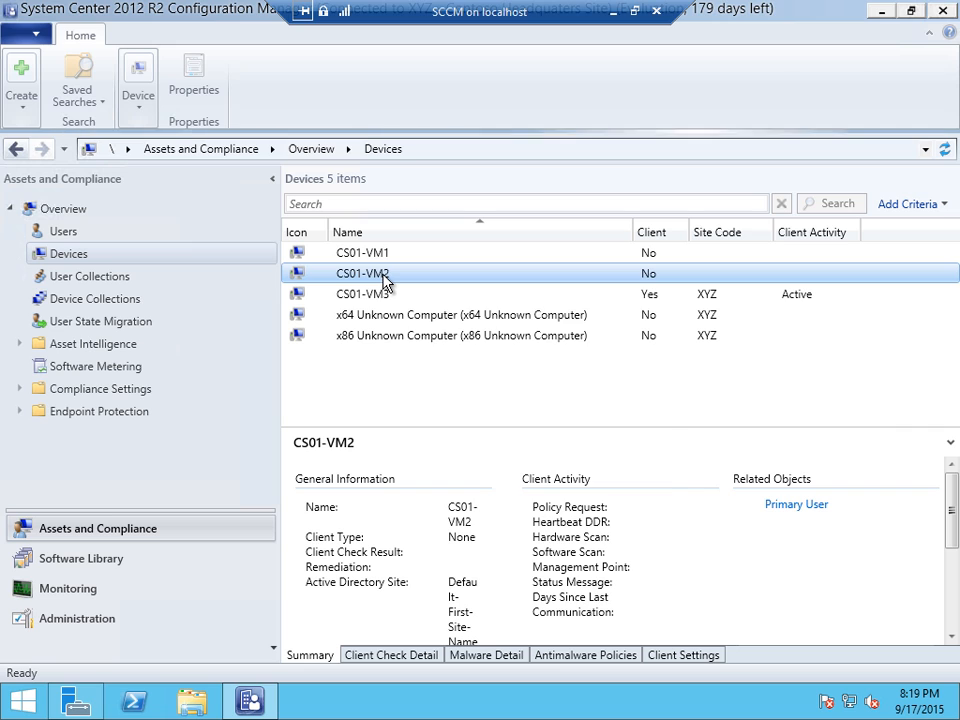
pyautogui.rightClick(383, 278)
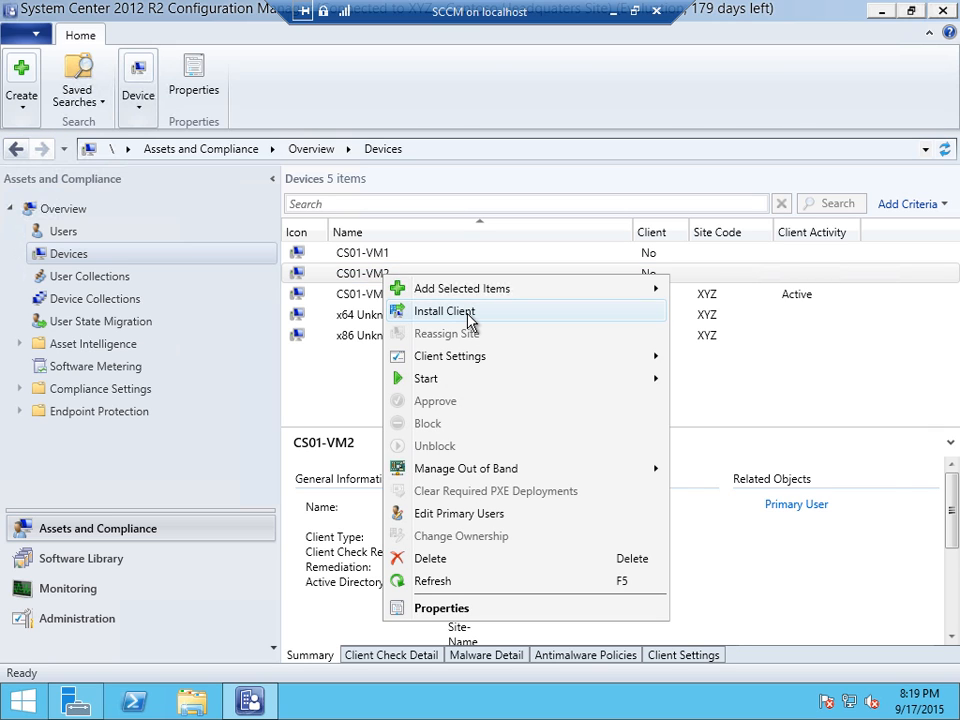
pyautogui.click(469, 312)
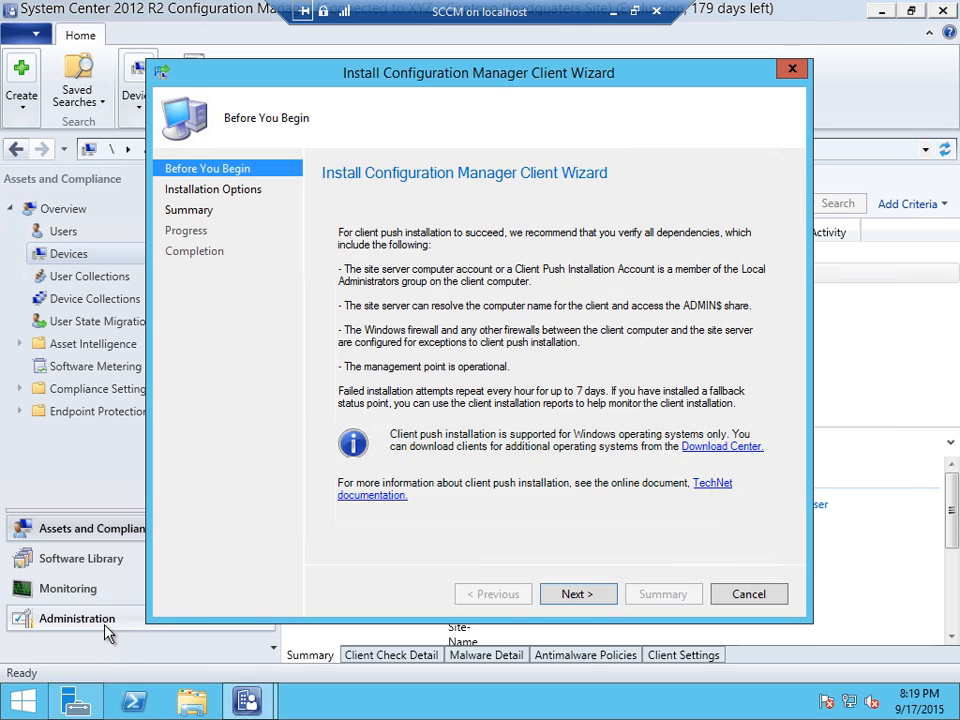
pyautogui.click(600, 598)
pyautogui.click(344, 323)
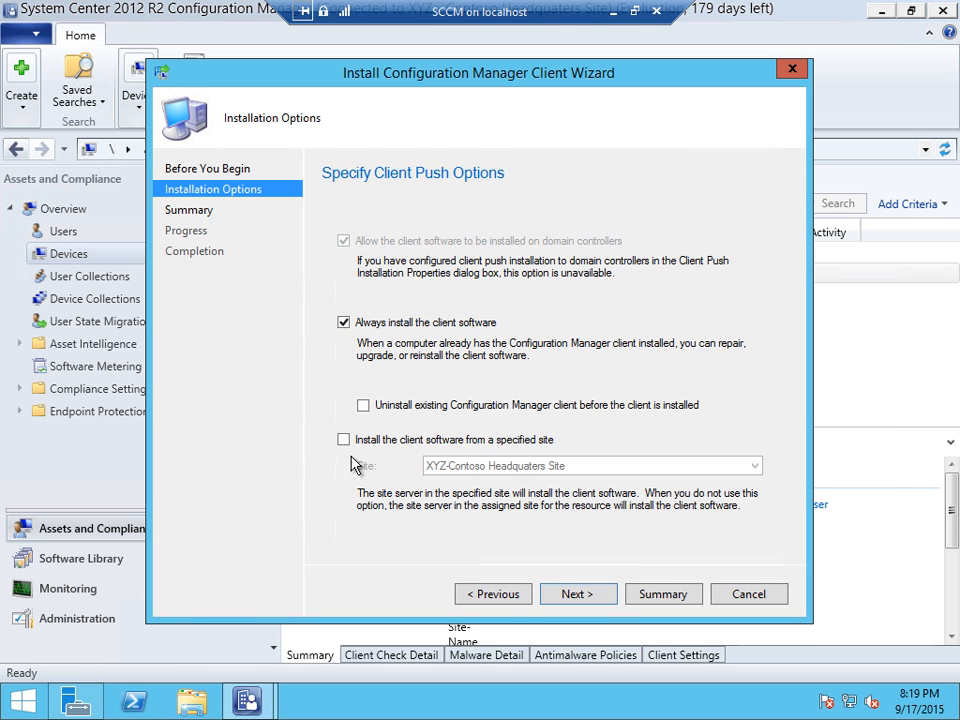
pyautogui.click(344, 440)
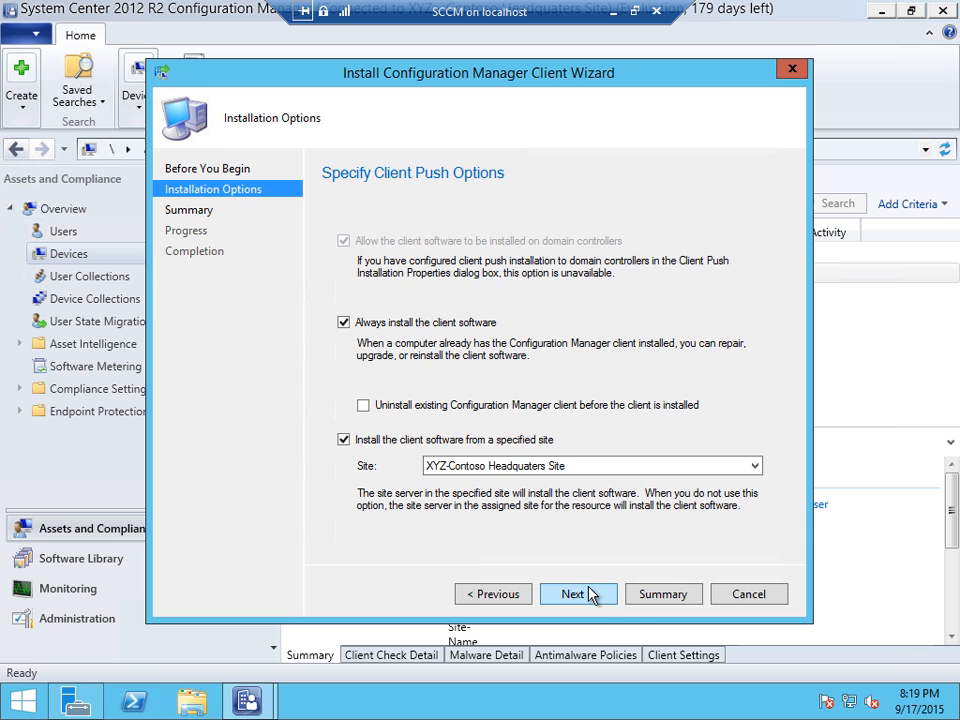
pyautogui.click(588, 594)
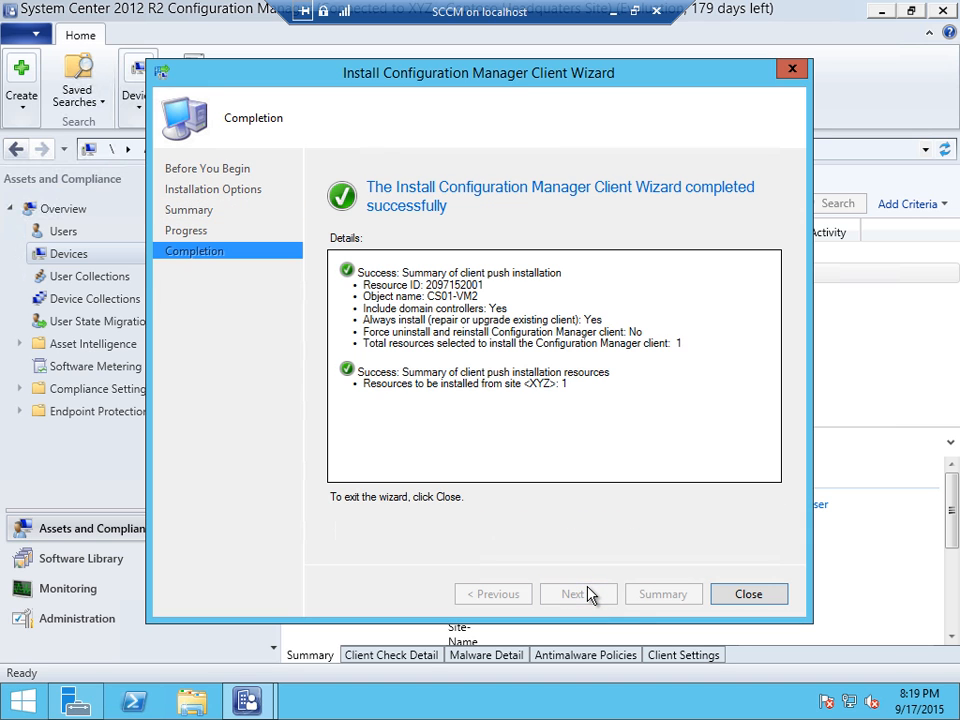
pyautogui.click(786, 598)
pyautogui.click(123, 621)
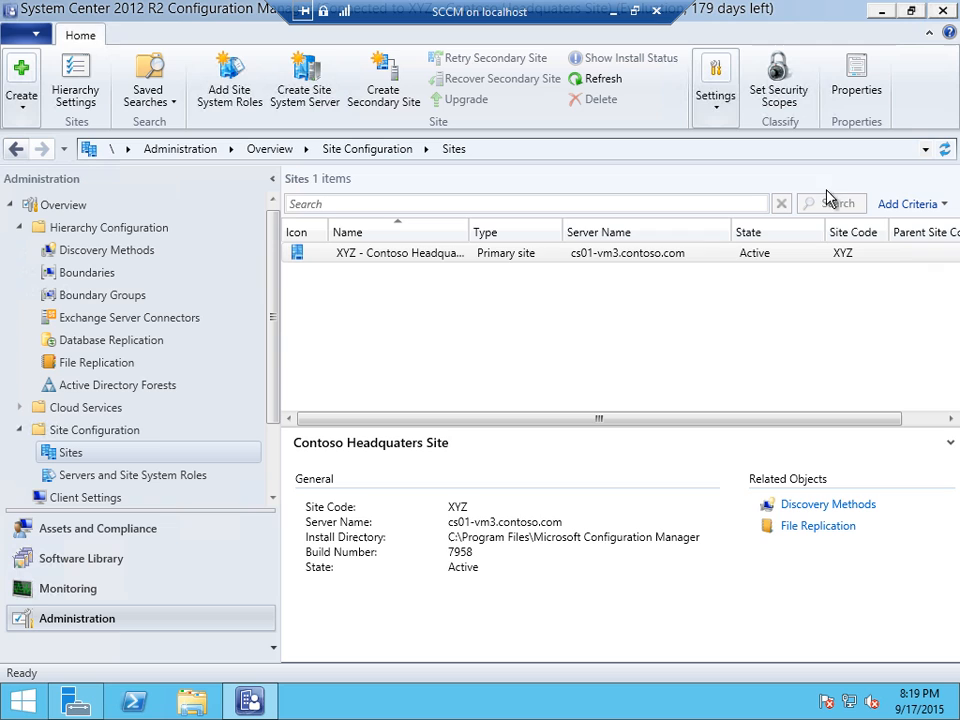
# - Review the Client Push Installation Properties tabs (SMSSITECODE=XYZ) and cancel without changes
pyautogui.click(717, 104)
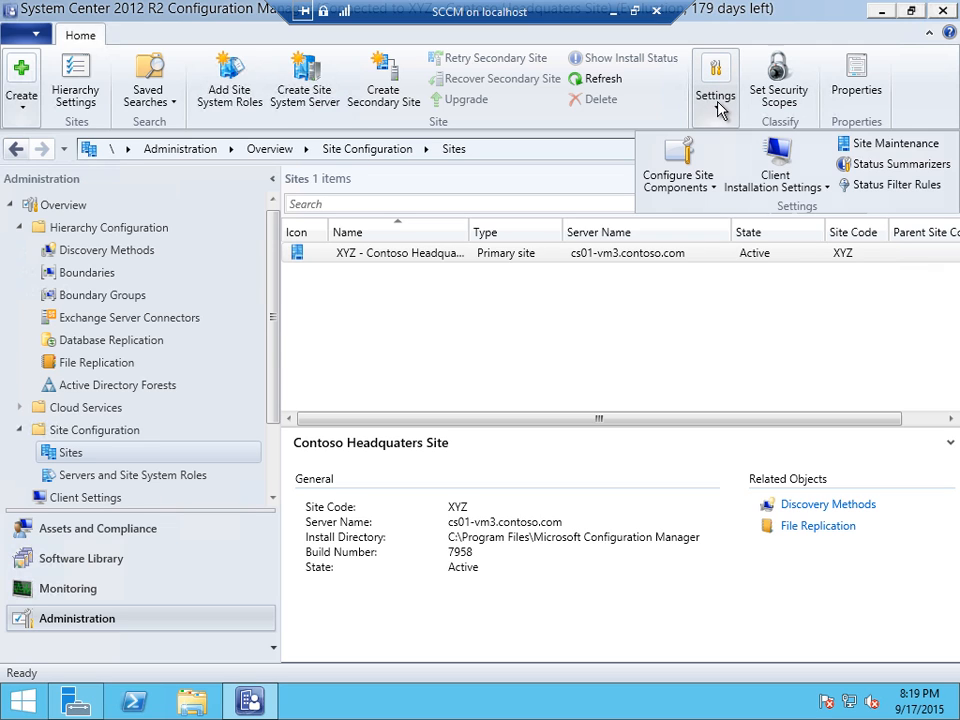
pyautogui.click(785, 190)
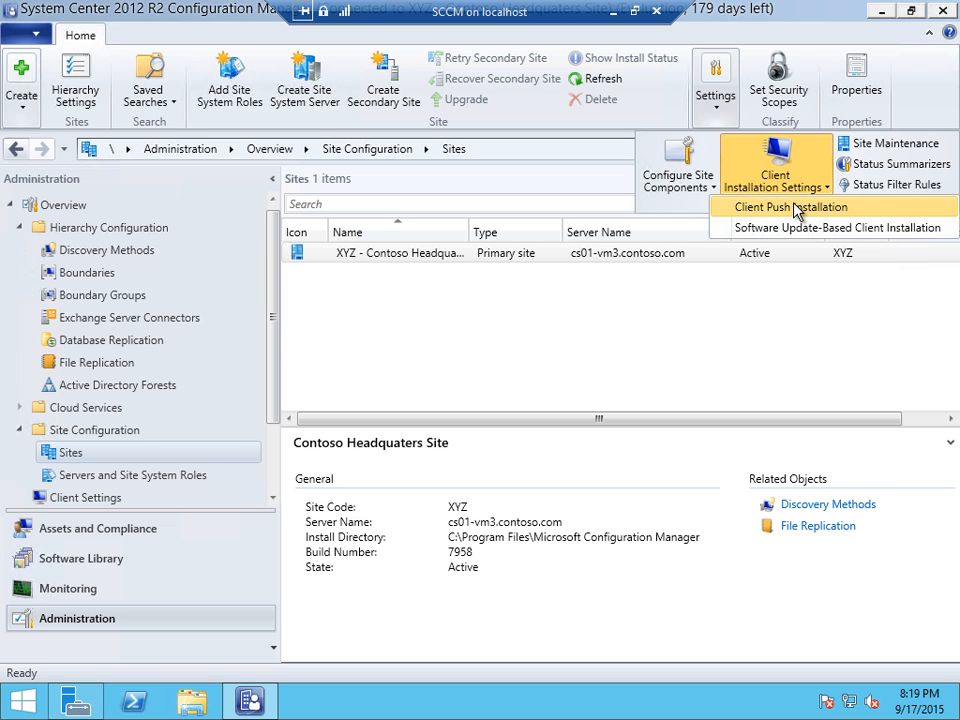
pyautogui.click(799, 208)
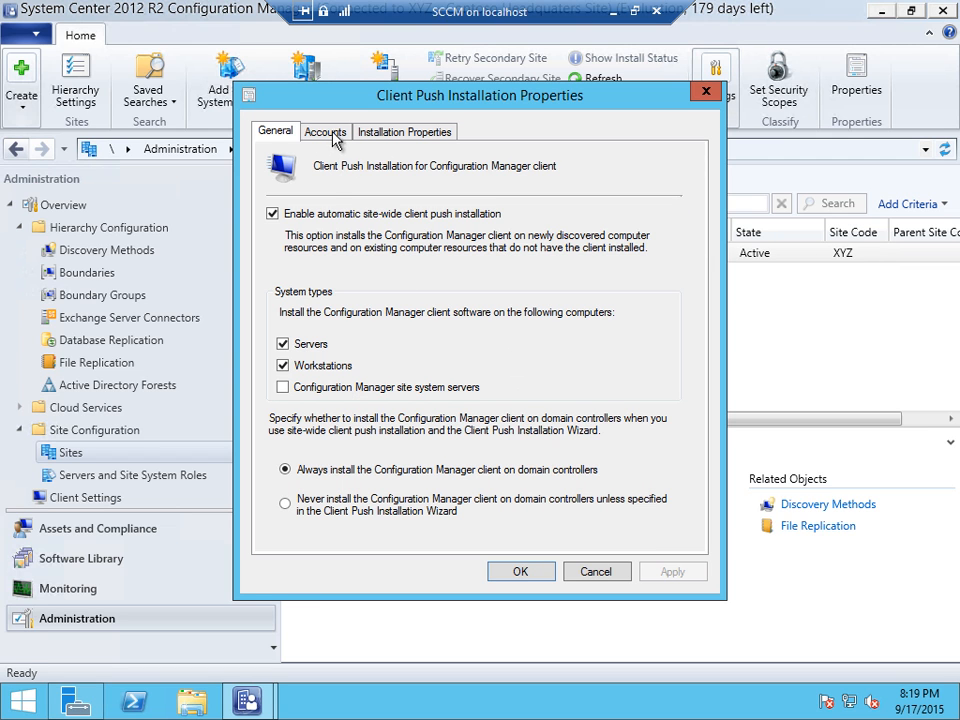
pyautogui.click(322, 137)
pyautogui.click(272, 134)
pyautogui.click(420, 132)
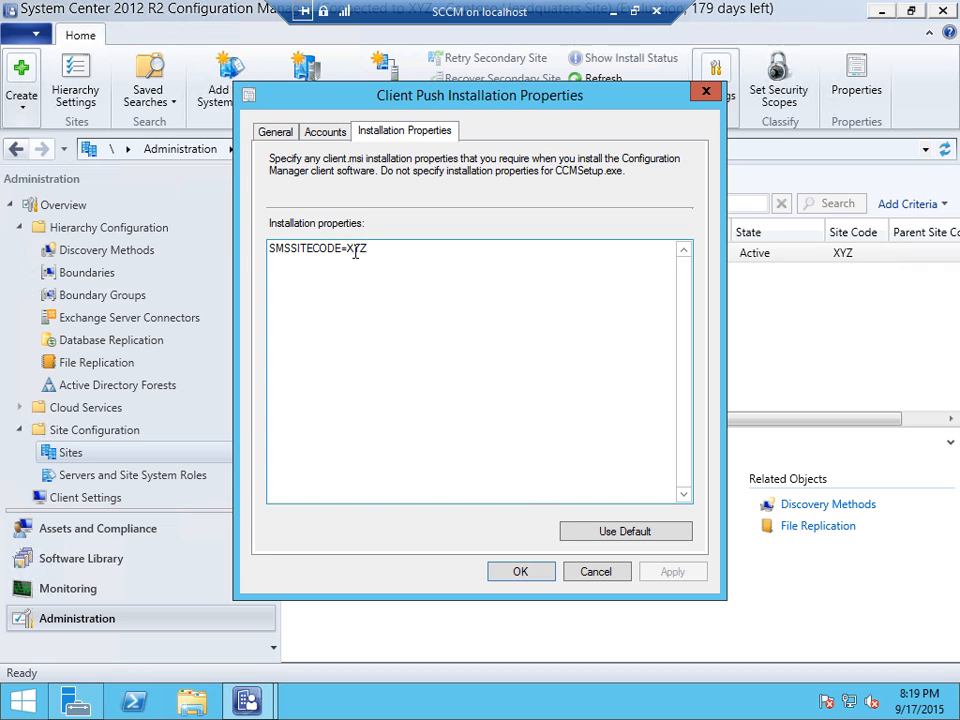
pyautogui.hotkey('ctrl', 'a')
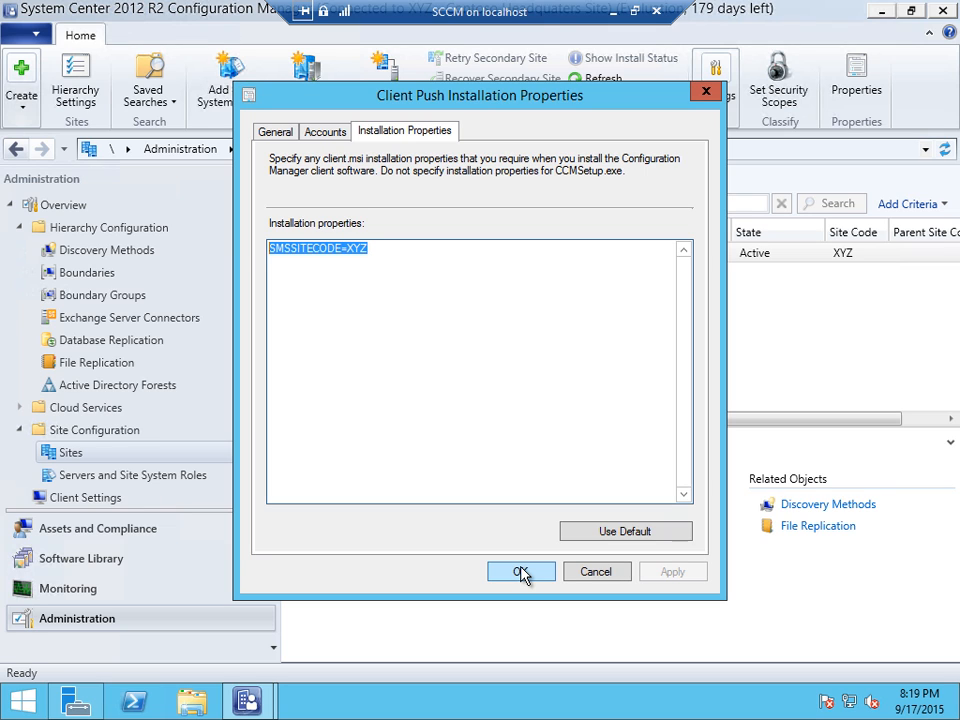
pyautogui.click(598, 580)
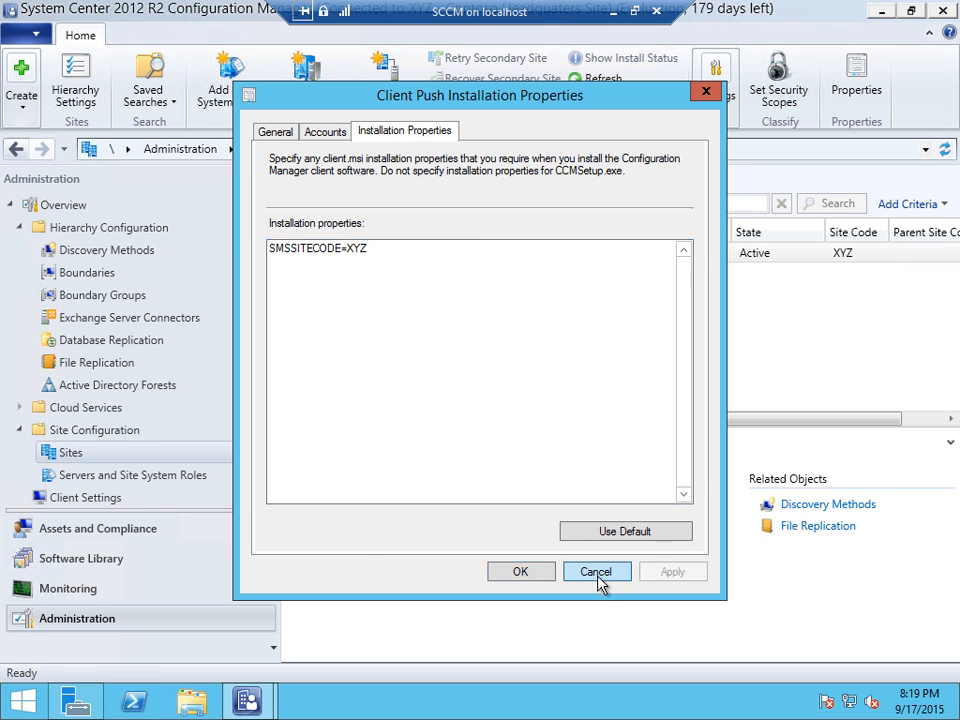
# - Close the Settings dropdown, reselect the Sites node, and minimize the SCCM session
pyautogui.click(716, 110)
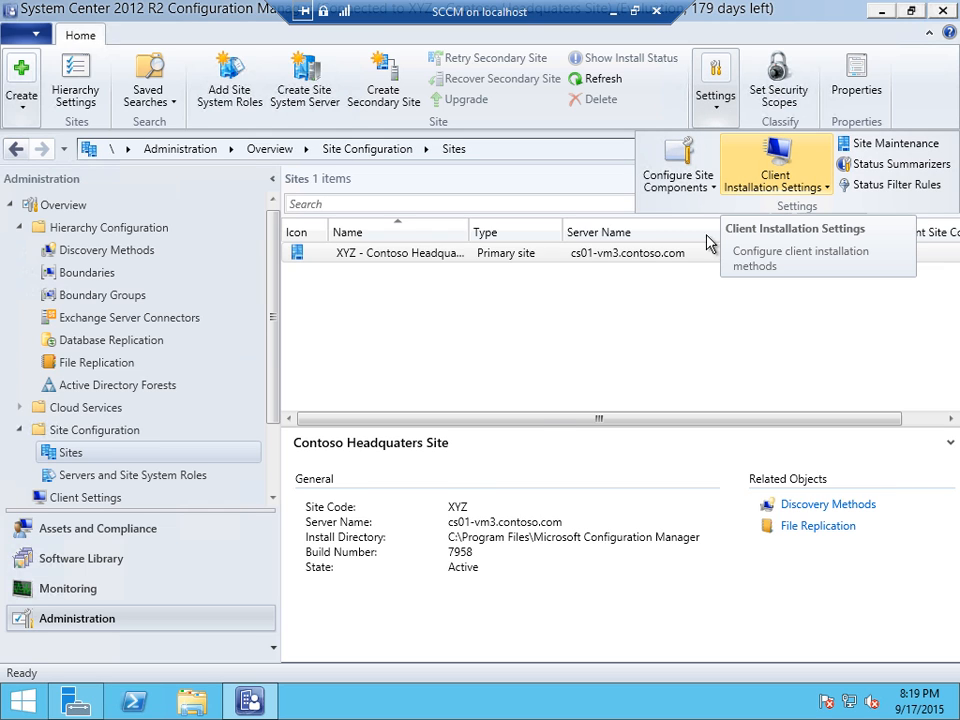
pyautogui.click(130, 619)
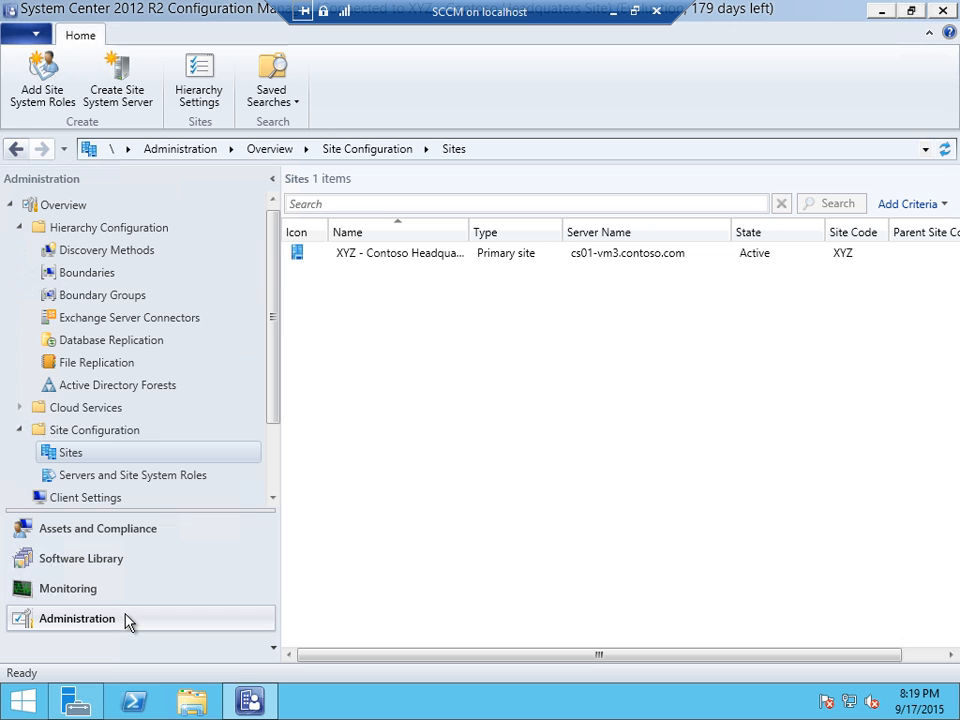
pyautogui.click(121, 452)
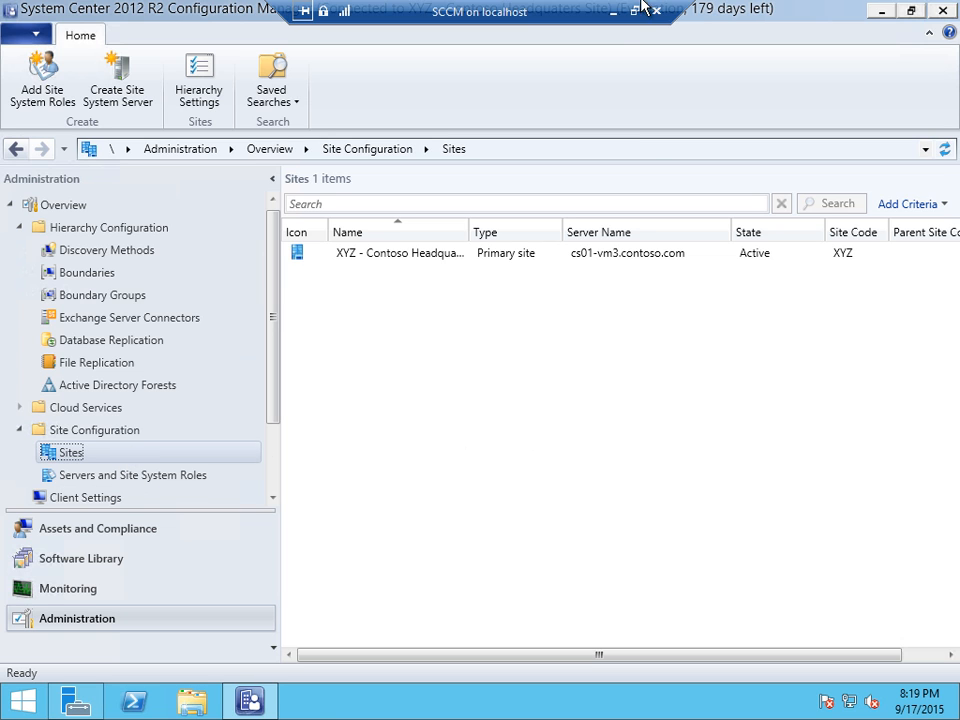
pyautogui.click(614, 11)
# - On the DC machine, open C:\Windows\ccmsetup in File Explorer to show its 15 setup files
pyautogui.moveTo(420, 708)
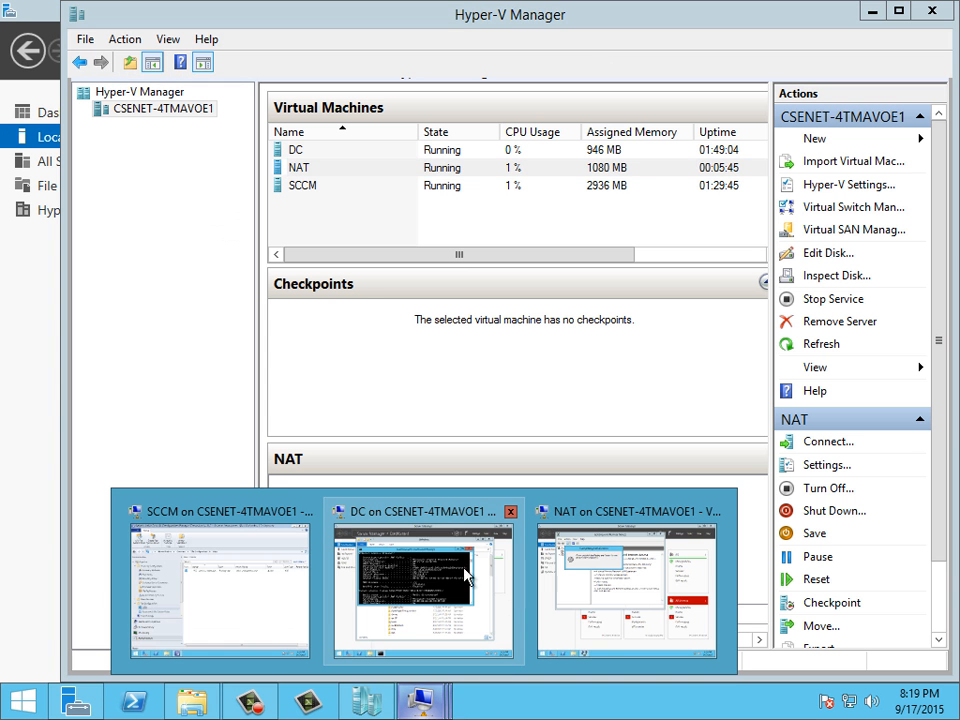
pyautogui.click(375, 574)
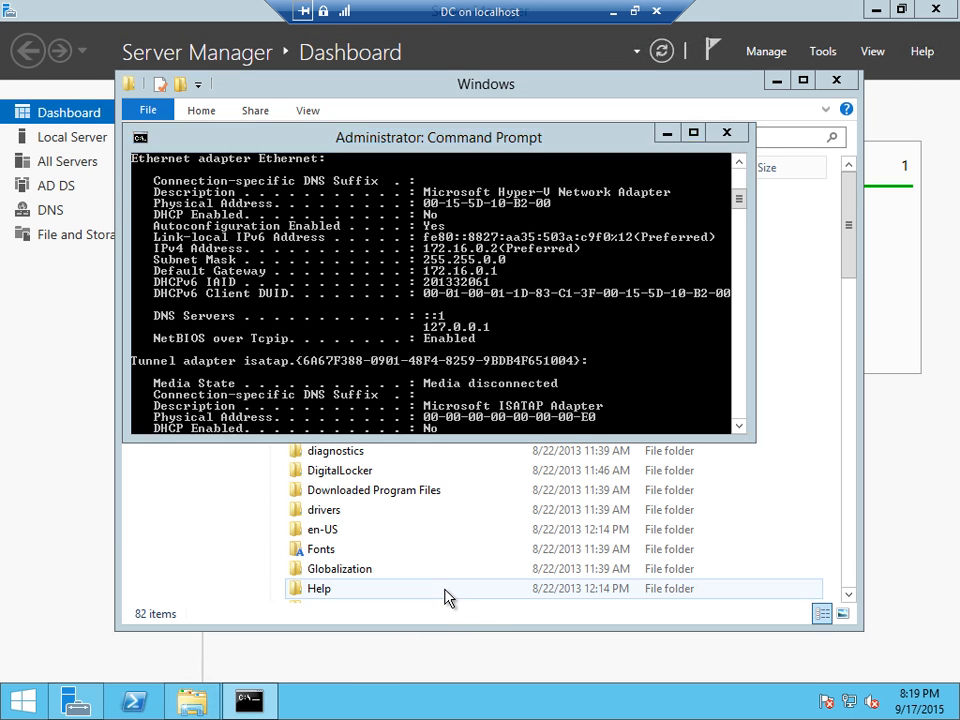
pyautogui.click(446, 590)
pyautogui.doubleClick(393, 372)
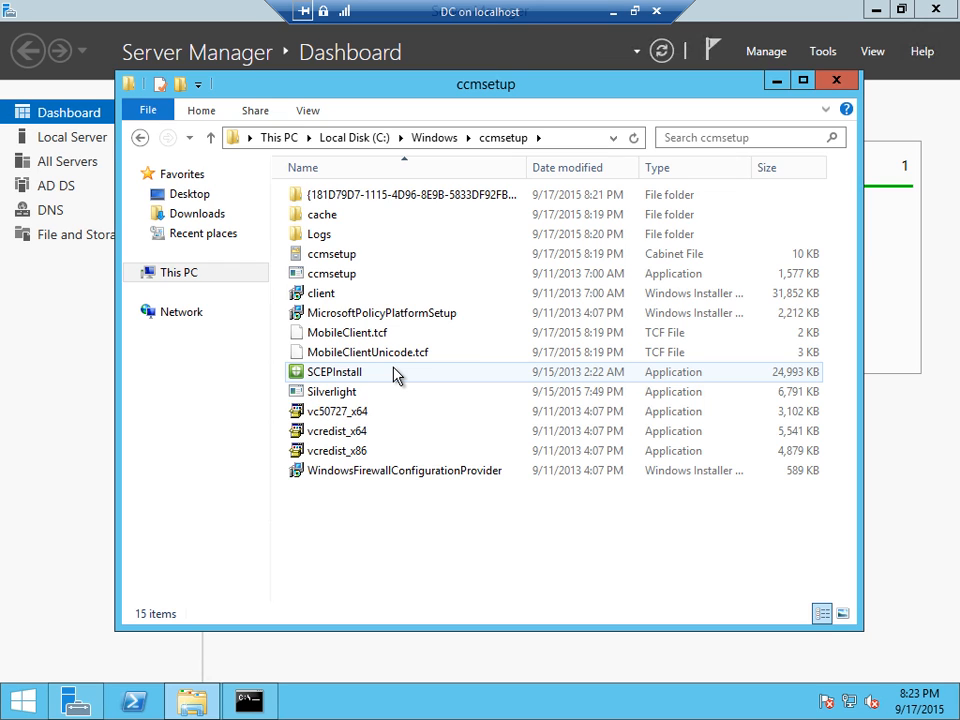
# - Run SCEPInstall from the ccmsetup folder, then minimize the DC session
pyautogui.doubleClick(395, 373)
pyautogui.click(613, 11)
# - Return to the SCCM session and show the Devices list in Assets and Compliance
pyautogui.moveTo(420, 703)
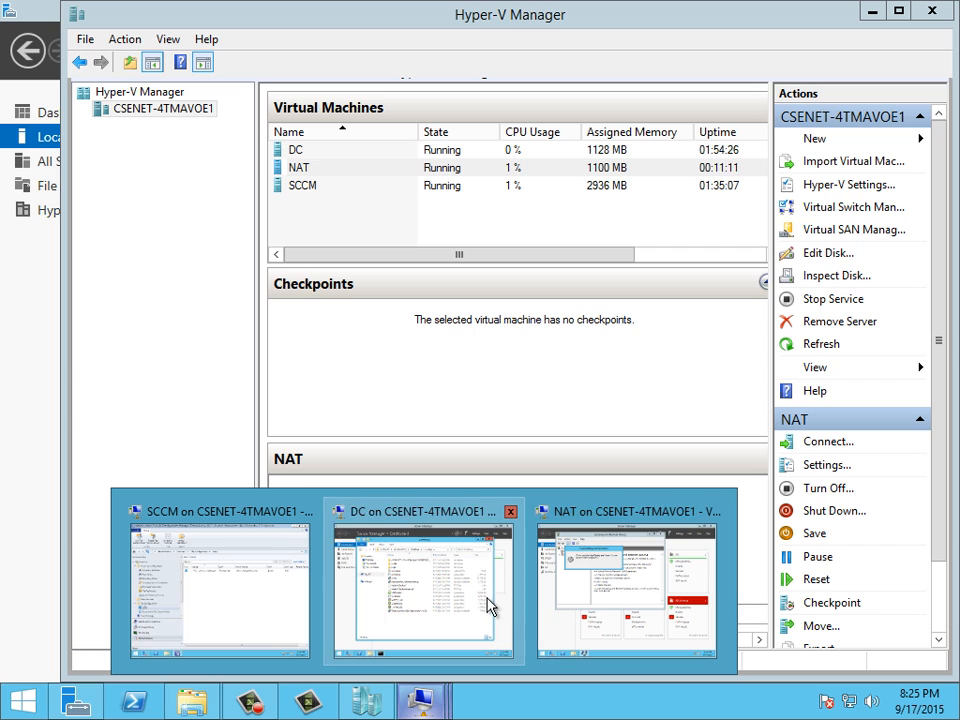
pyautogui.click(232, 598)
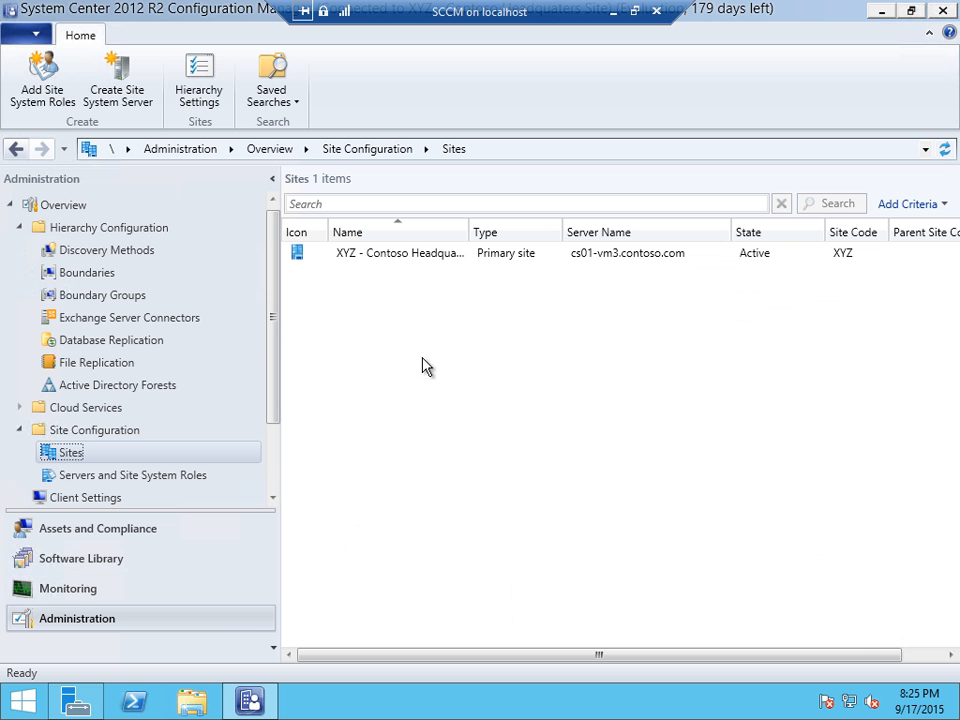
pyautogui.click(120, 530)
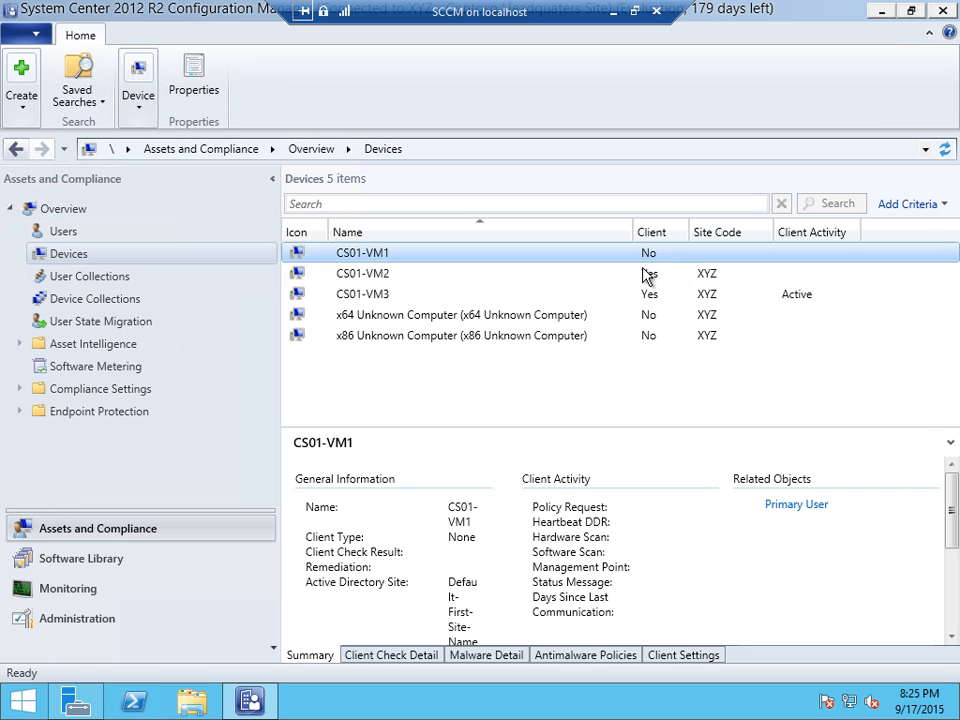
pyautogui.rightClick(583, 253)
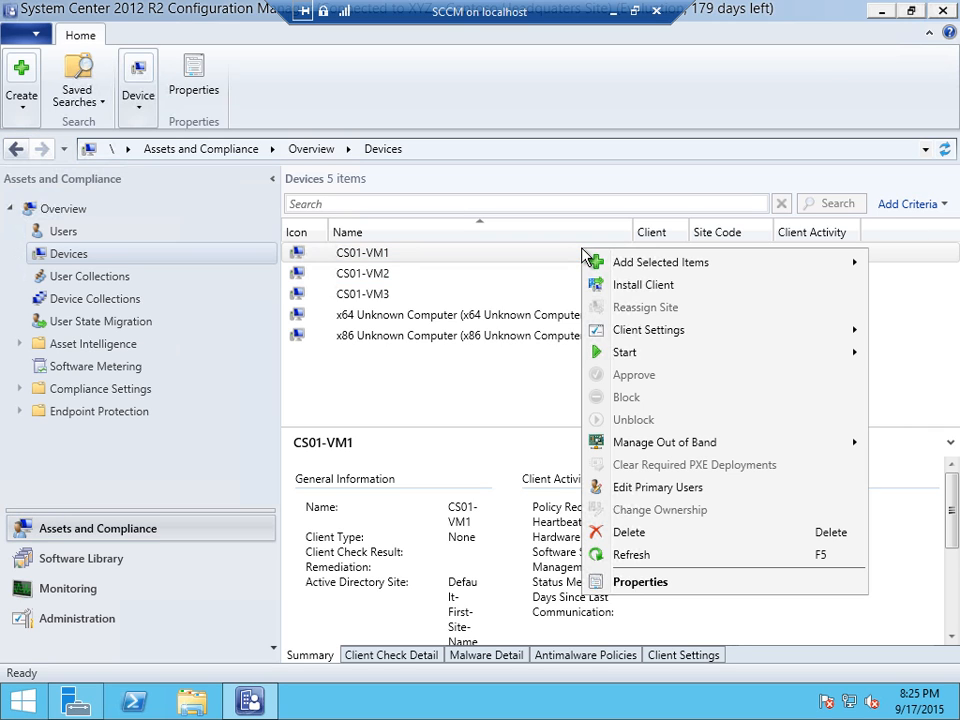
pyautogui.click(677, 287)
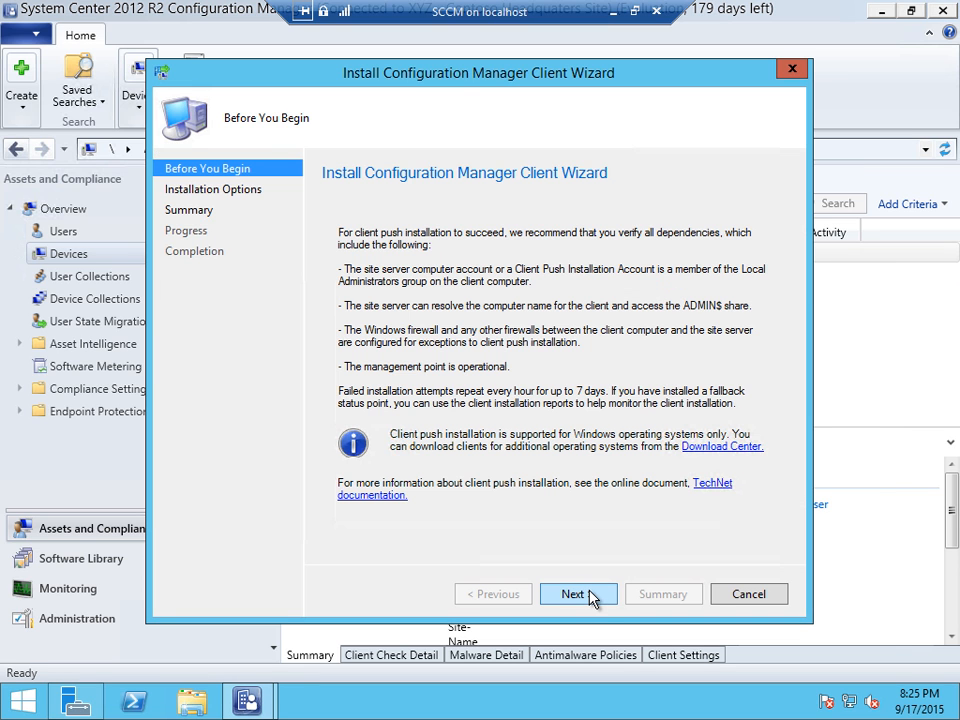
pyautogui.click(591, 595)
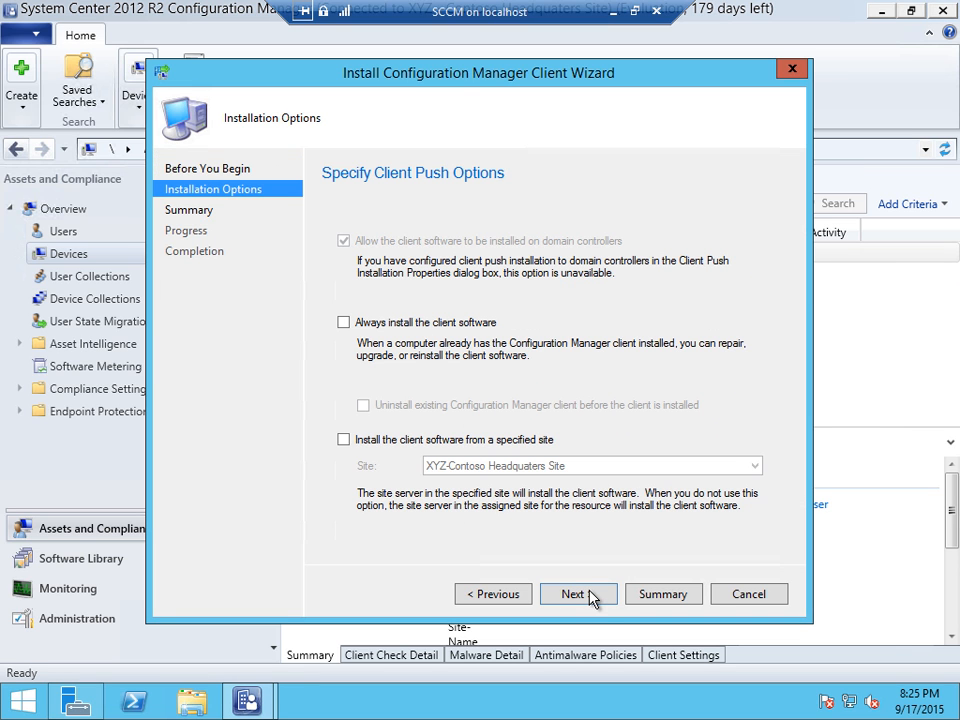
pyautogui.click(343, 323)
pyautogui.click(344, 440)
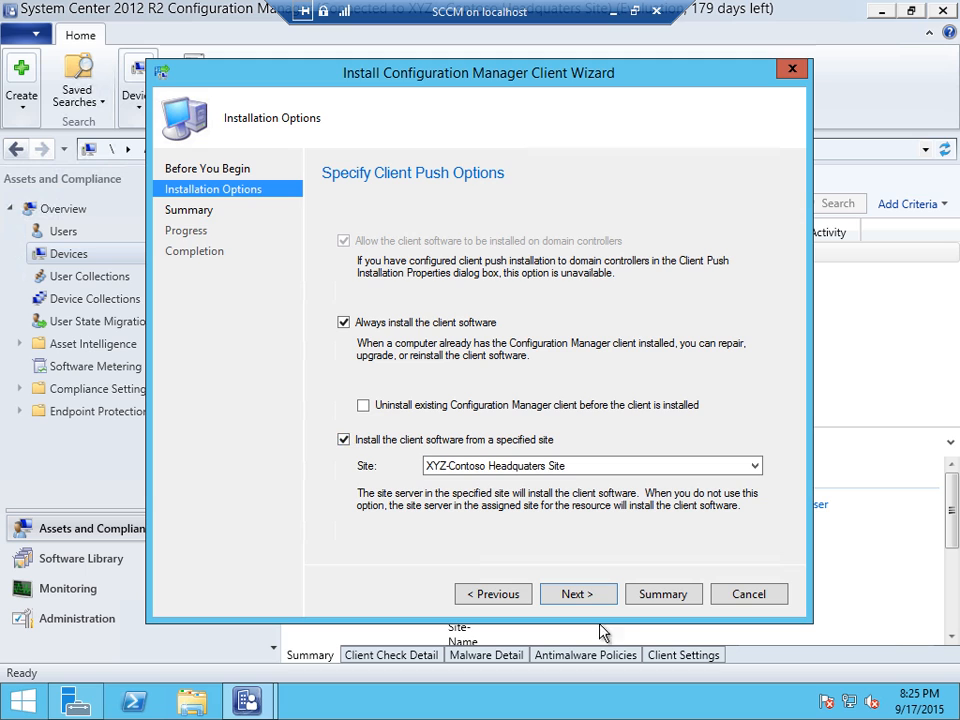
pyautogui.click(587, 594)
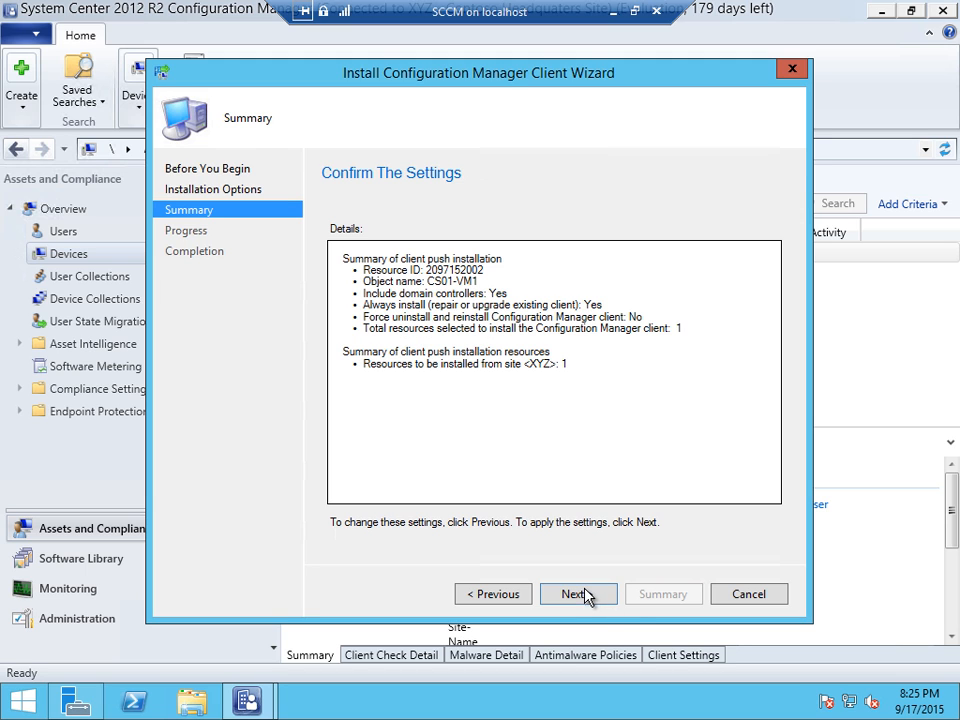
pyautogui.click(580, 594)
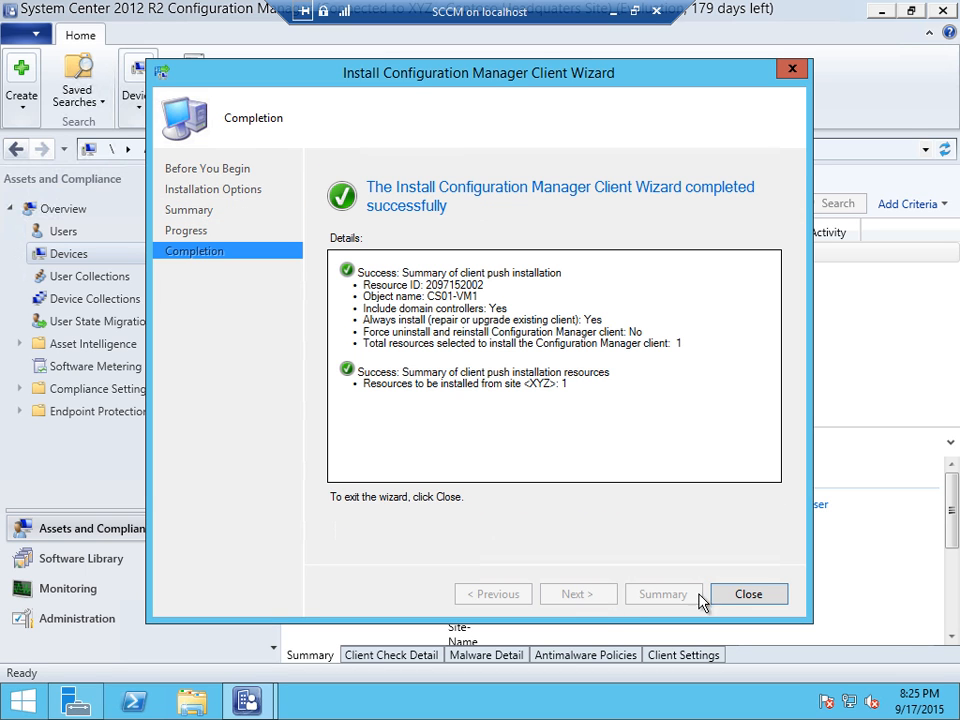
pyautogui.click(745, 594)
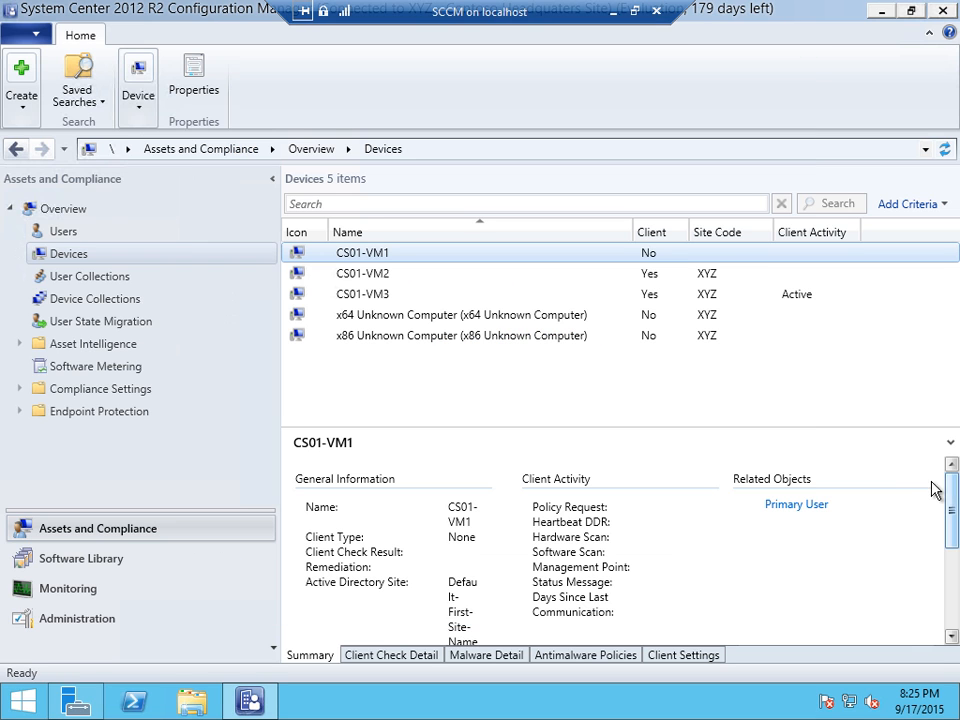
pyautogui.moveTo(949, 510); pyautogui.dragTo(940, 572)
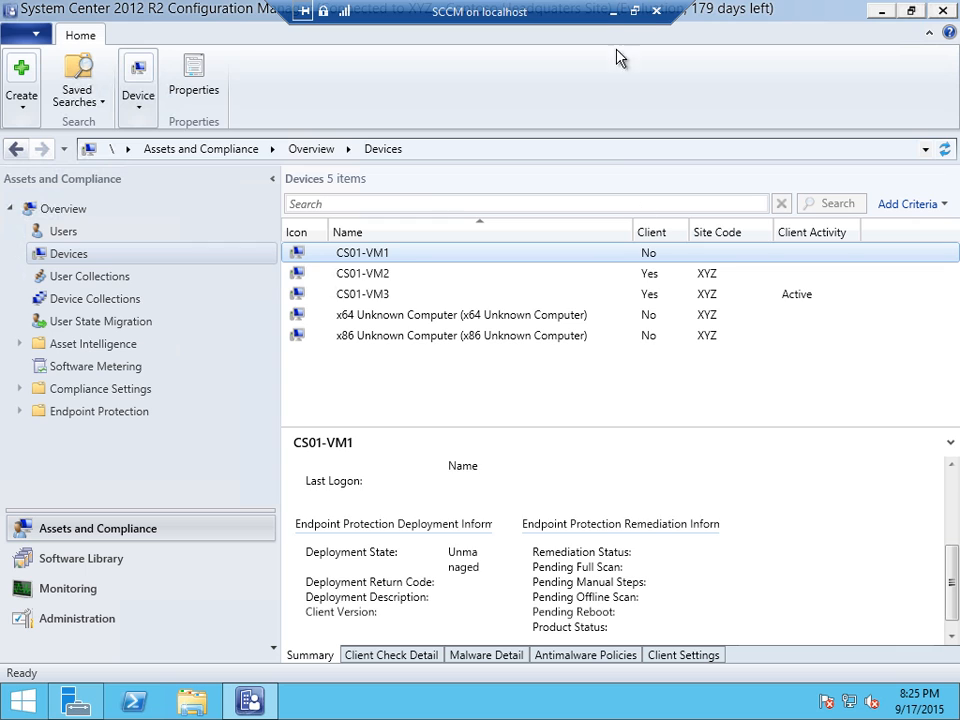
# - On the NAT VM, browse to C:\Windows\ccmsetup in File Explorer, then minimize the session
pyautogui.click(614, 12)
pyautogui.click(421, 702)
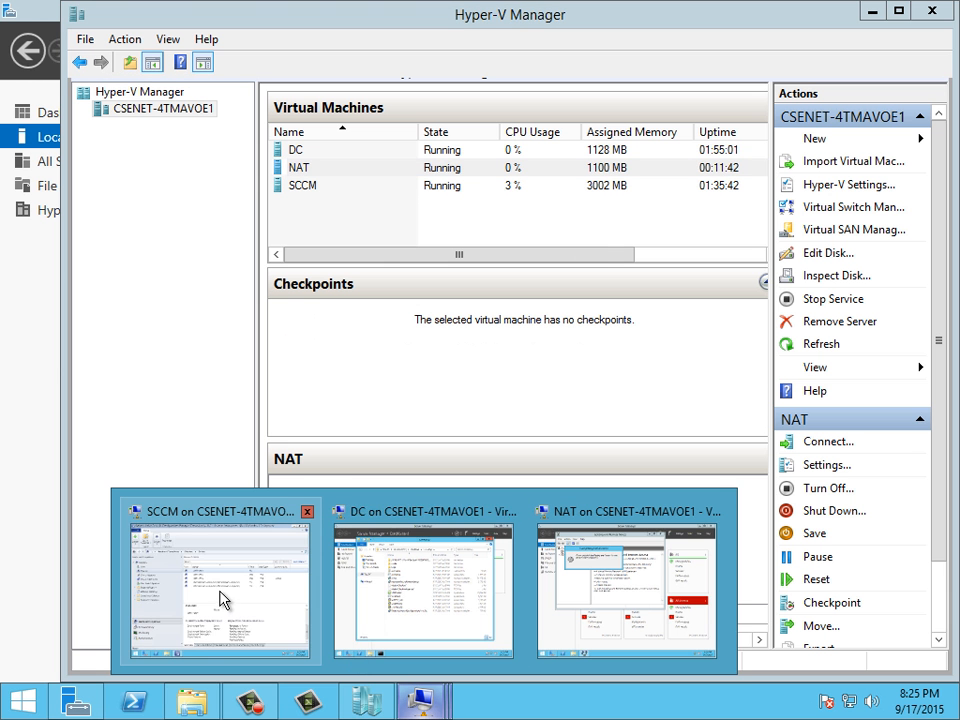
pyautogui.click(607, 619)
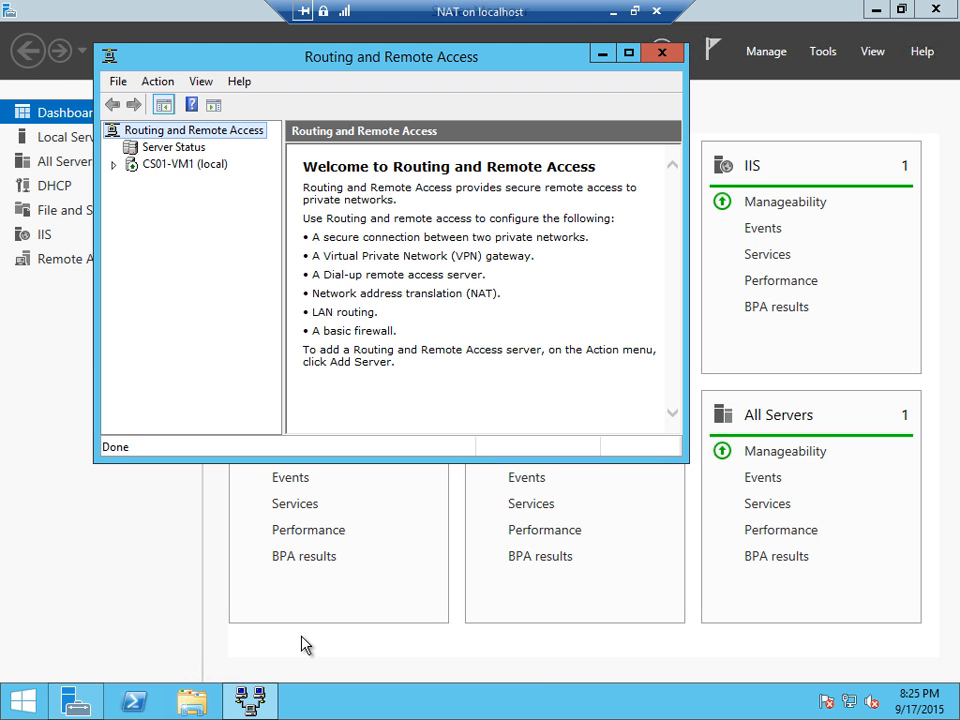
pyautogui.click(191, 702)
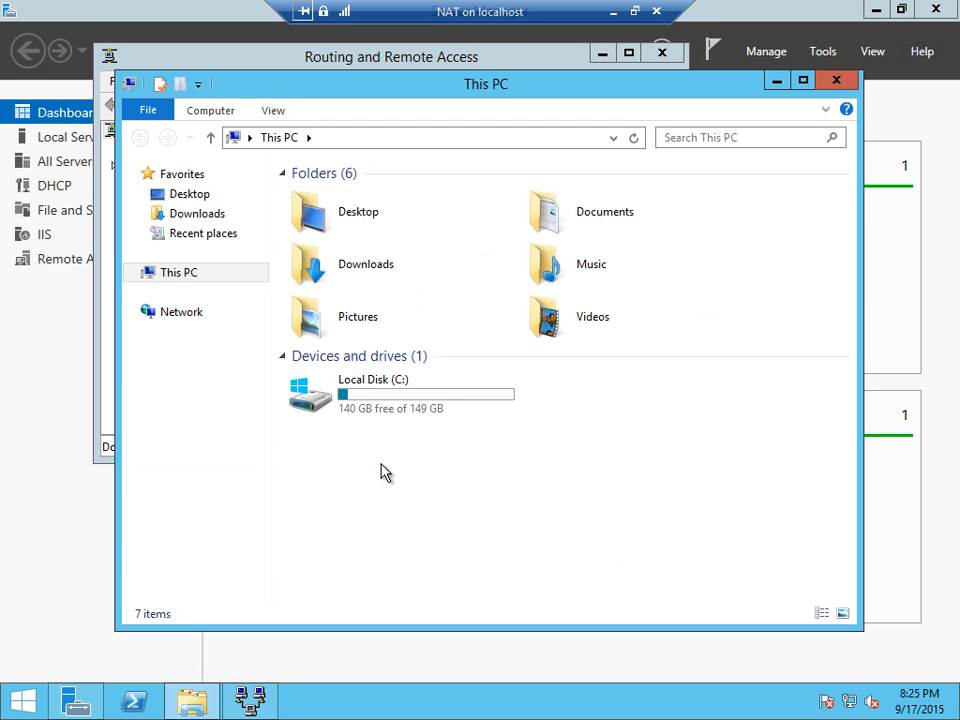
pyautogui.doubleClick(423, 394)
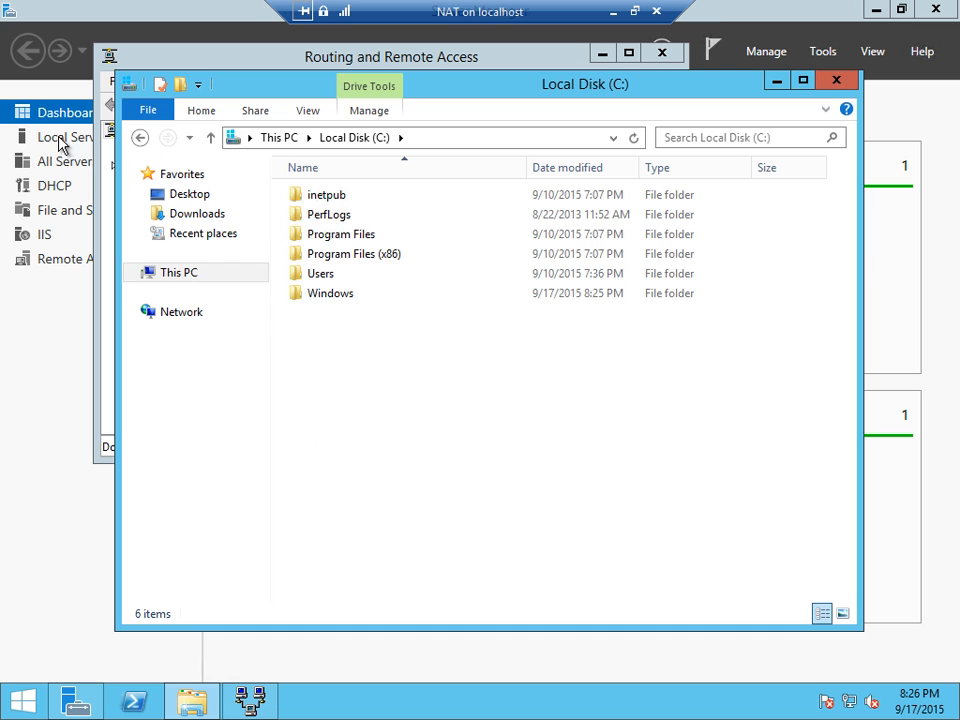
pyautogui.doubleClick(332, 296)
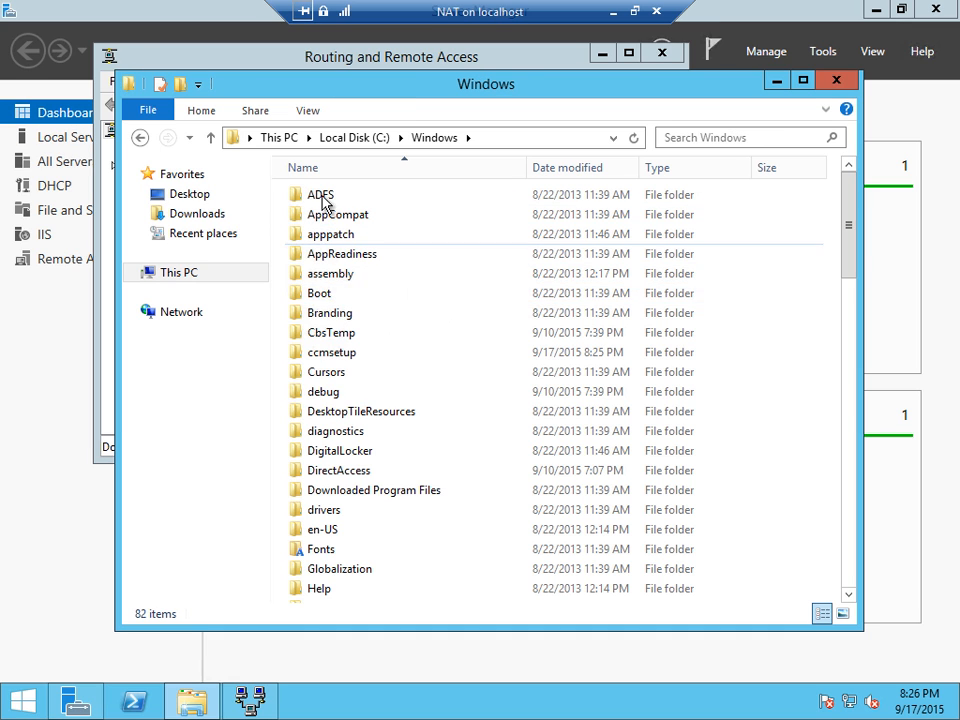
pyautogui.doubleClick(340, 354)
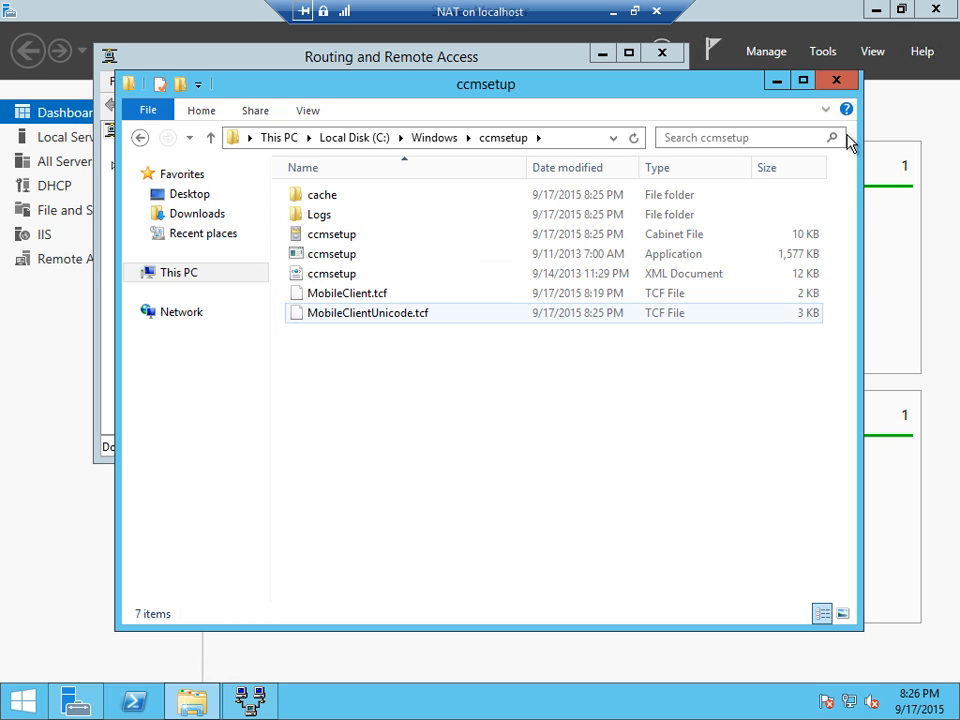
pyautogui.click(613, 15)
# - Back in SCCM, refresh the Devices list and open CS01-VM1's context menu
pyautogui.moveTo(433, 695)
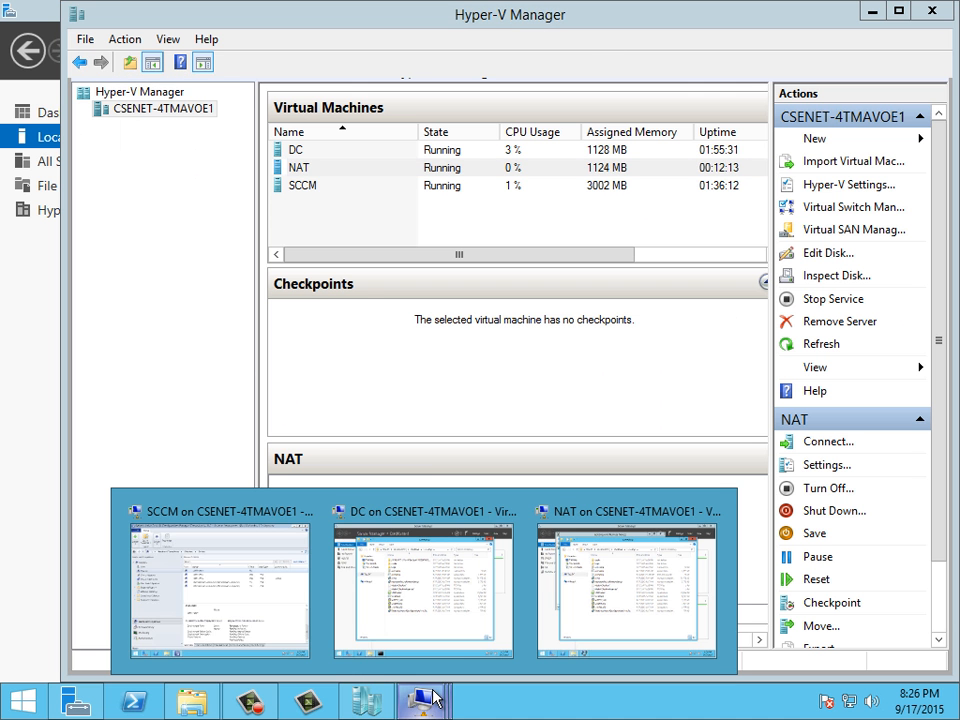
pyautogui.click(197, 574)
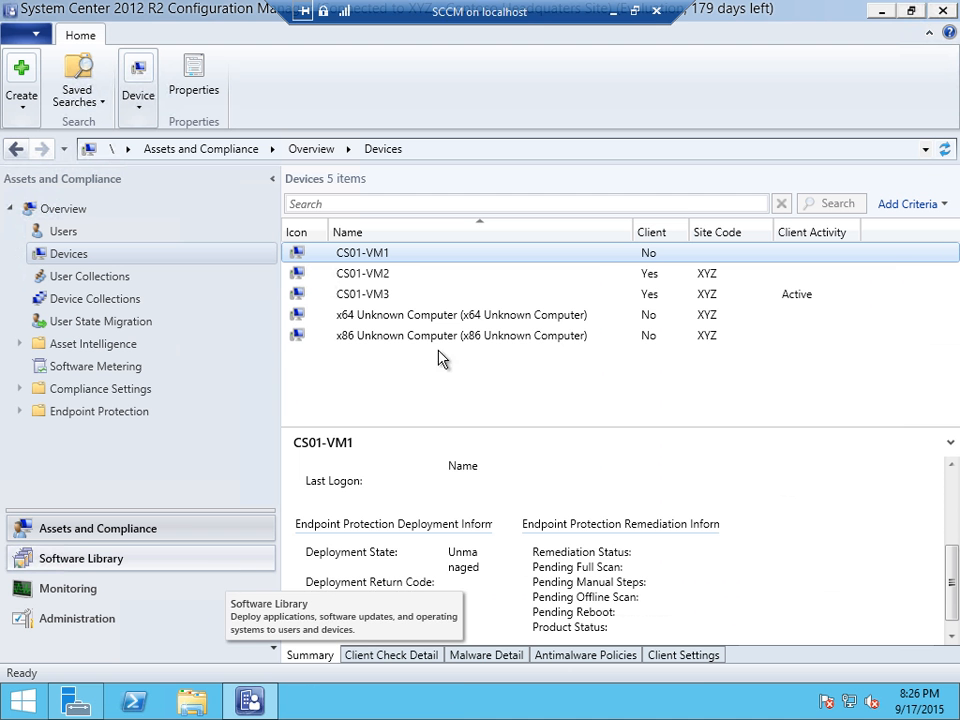
pyautogui.click(945, 151)
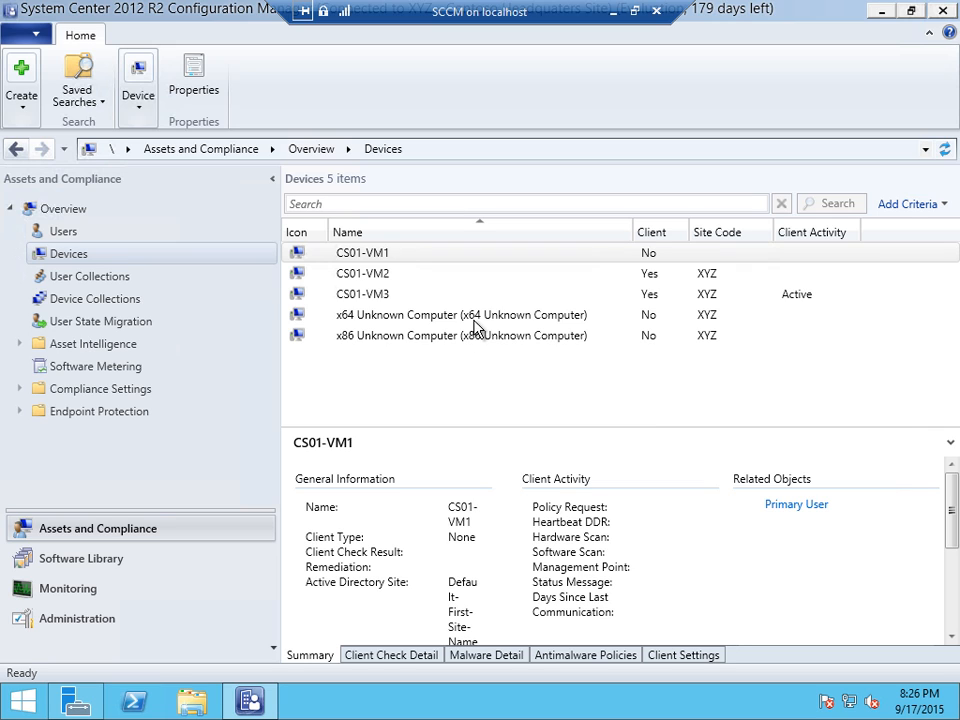
pyautogui.click(685, 262)
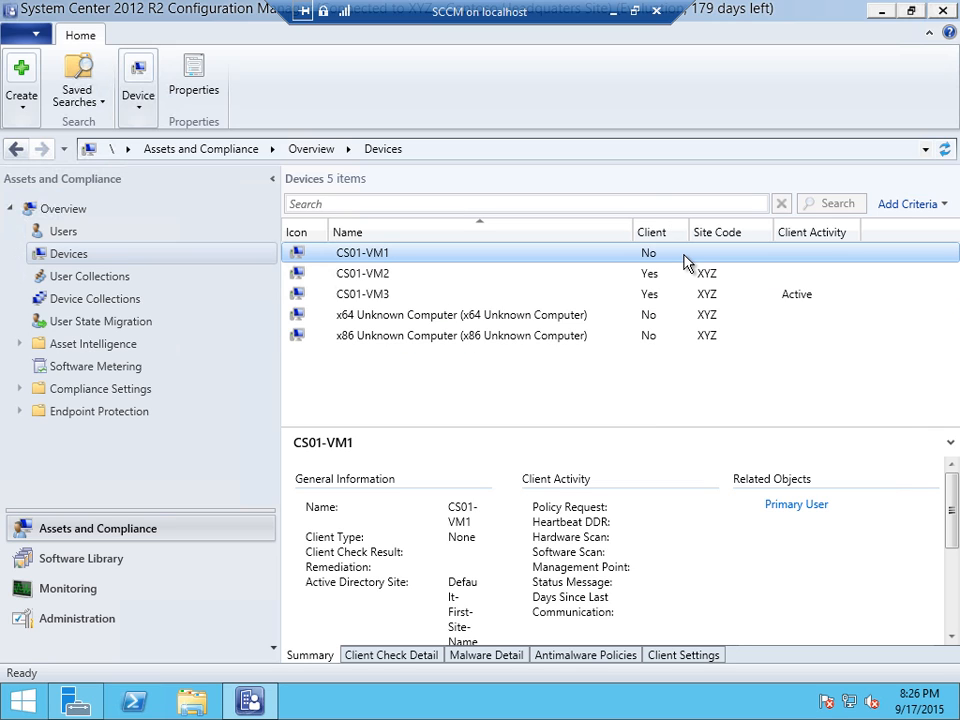
pyautogui.rightClick(685, 262)
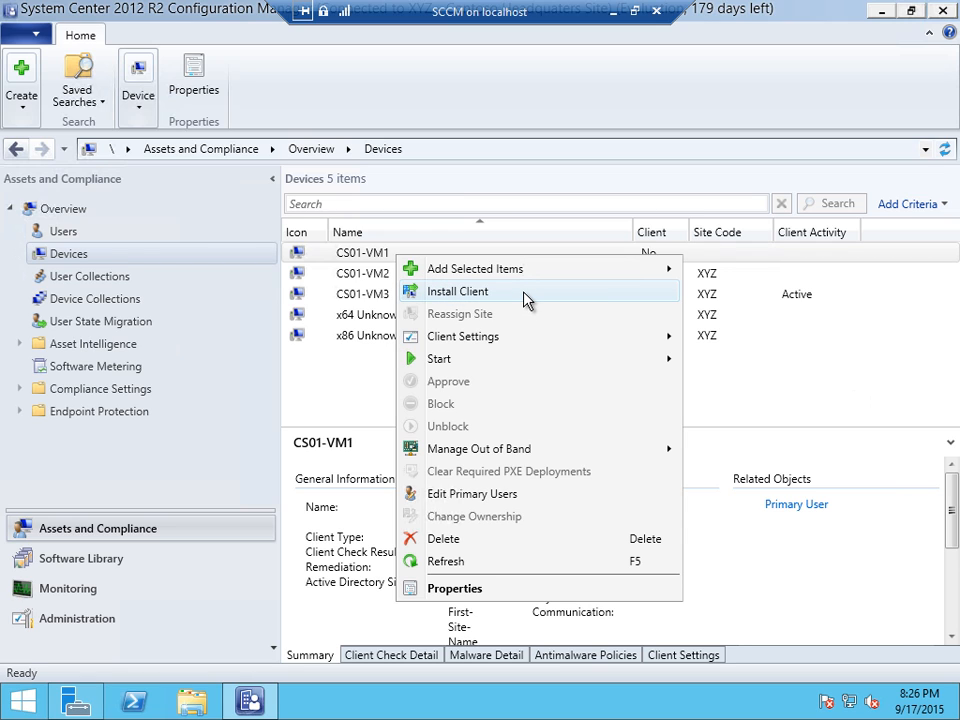
# - Install the client on CS01-VM1 and refresh Devices to confirm Client Yes, site XYZ
pyautogui.click(876, 405)
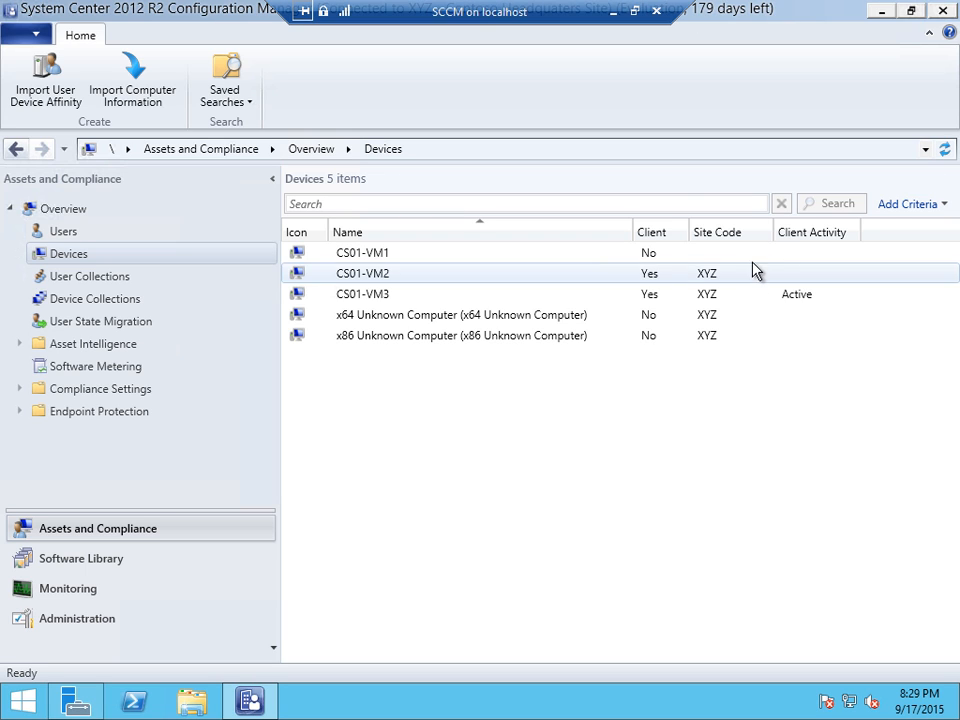
pyautogui.click(943, 150)
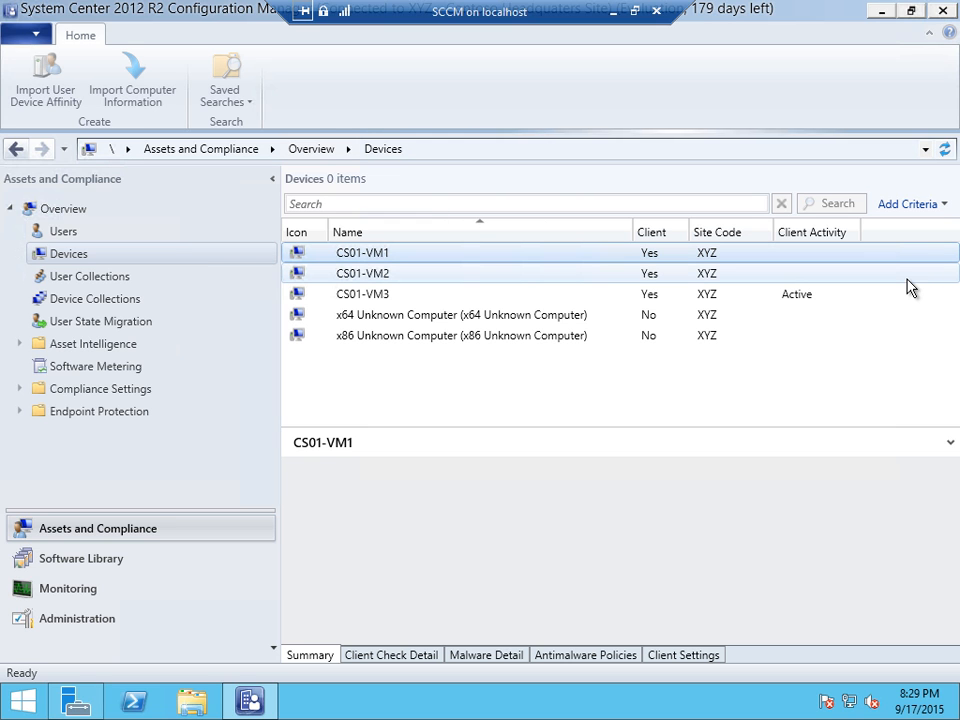
# - Switch to the NAT VM and browse File Explorer to \\172.16.0.3
pyautogui.click(616, 11)
pyautogui.click(421, 701)
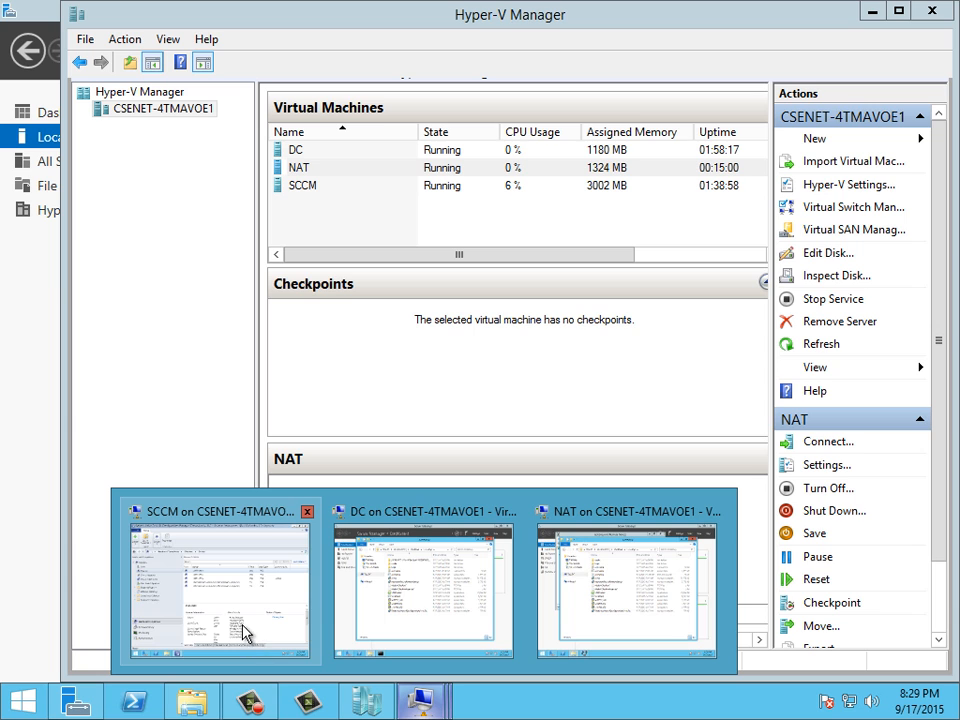
pyautogui.click(587, 628)
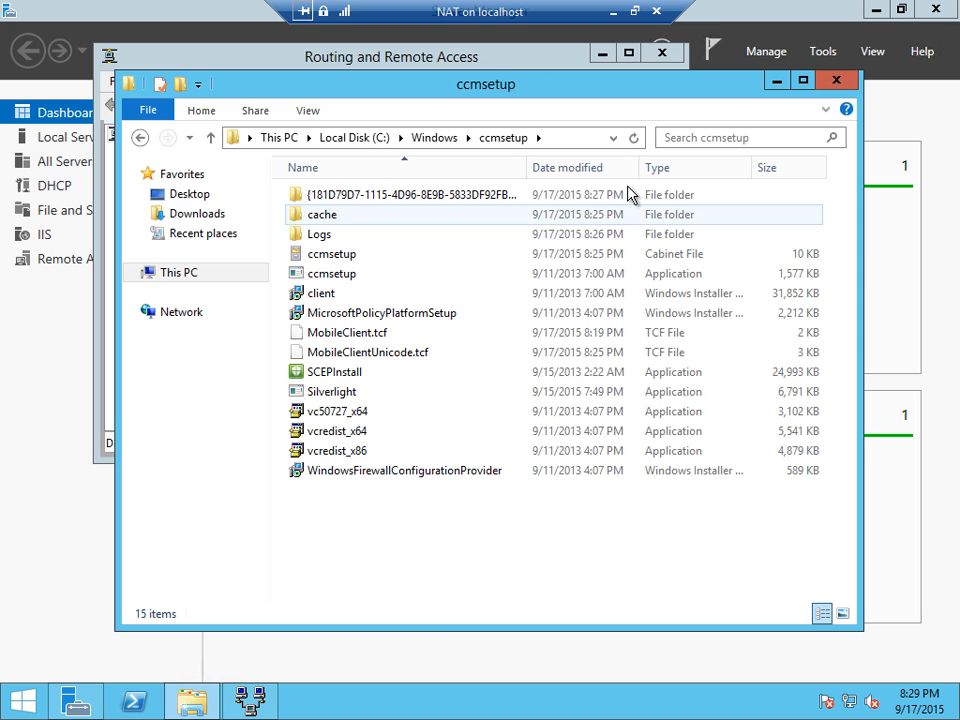
pyautogui.click(568, 141)
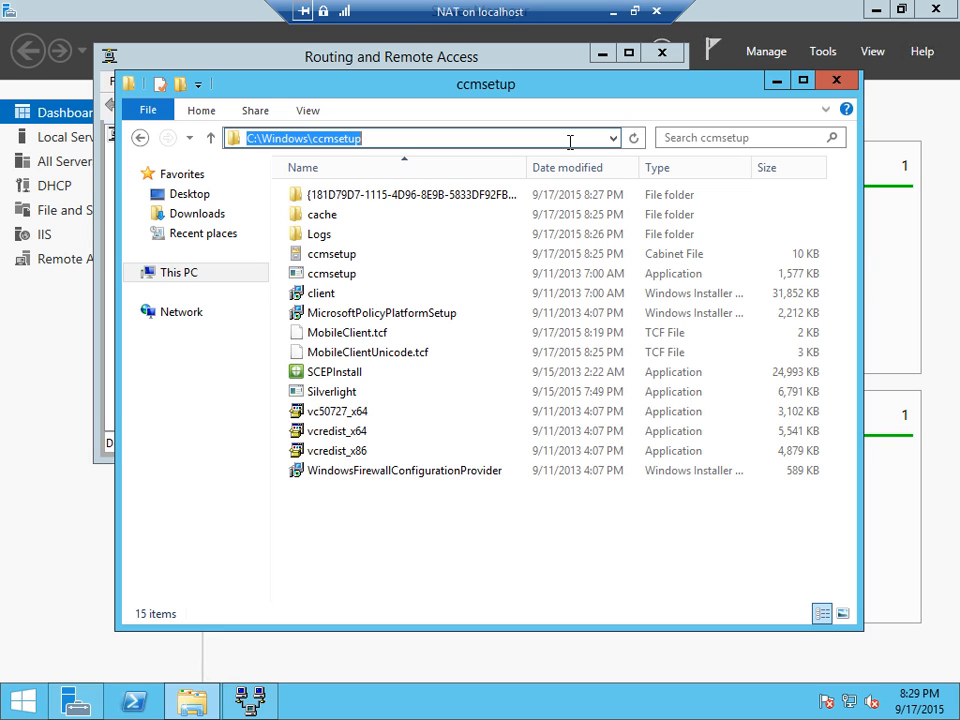
pyautogui.write('\\\\')
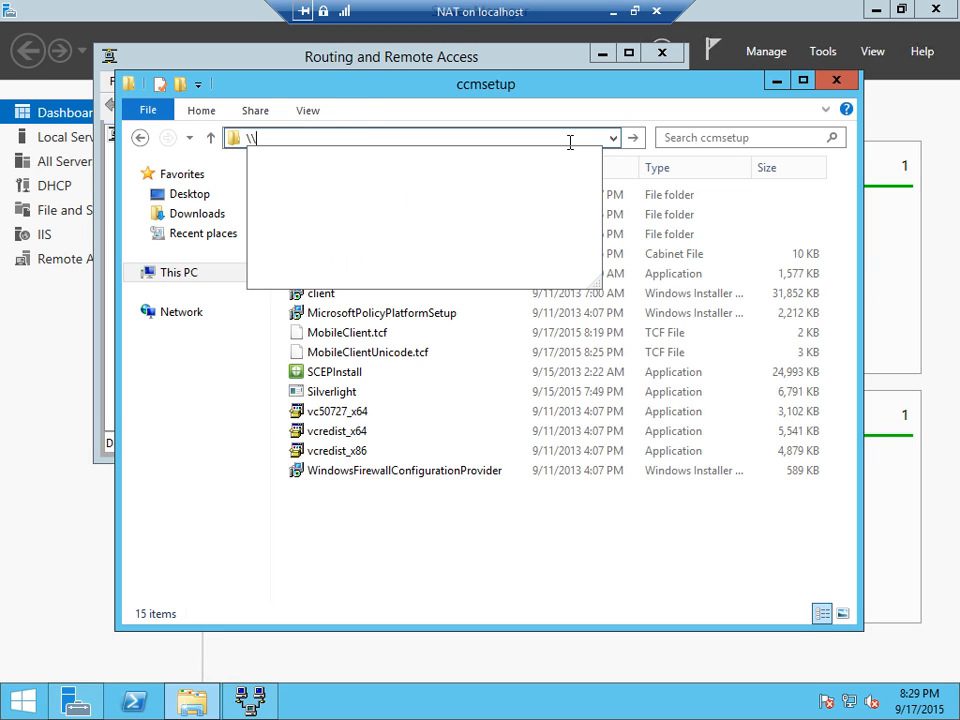
pyautogui.write('172.1')
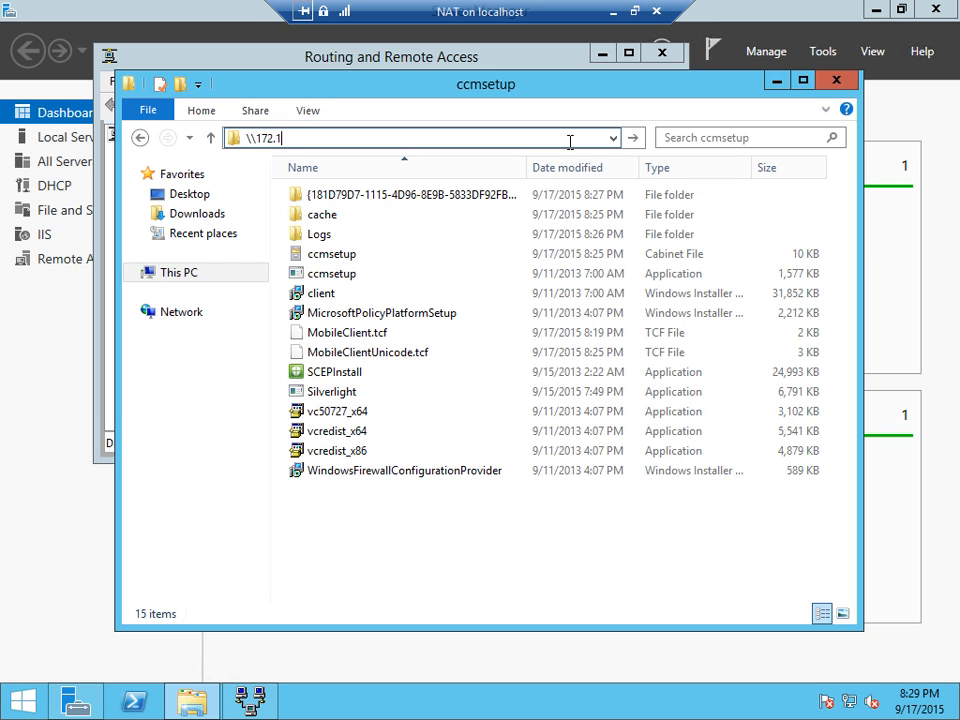
pyautogui.write('6.0.2')
pyautogui.press('BackSpace')
pyautogui.write('3\\sms_')
pyautogui.press('BackSpace')
pyautogui.press('BackSpace')
pyautogui.press('BackSpace')
pyautogui.press('BackSpace')
pyautogui.press('Return')
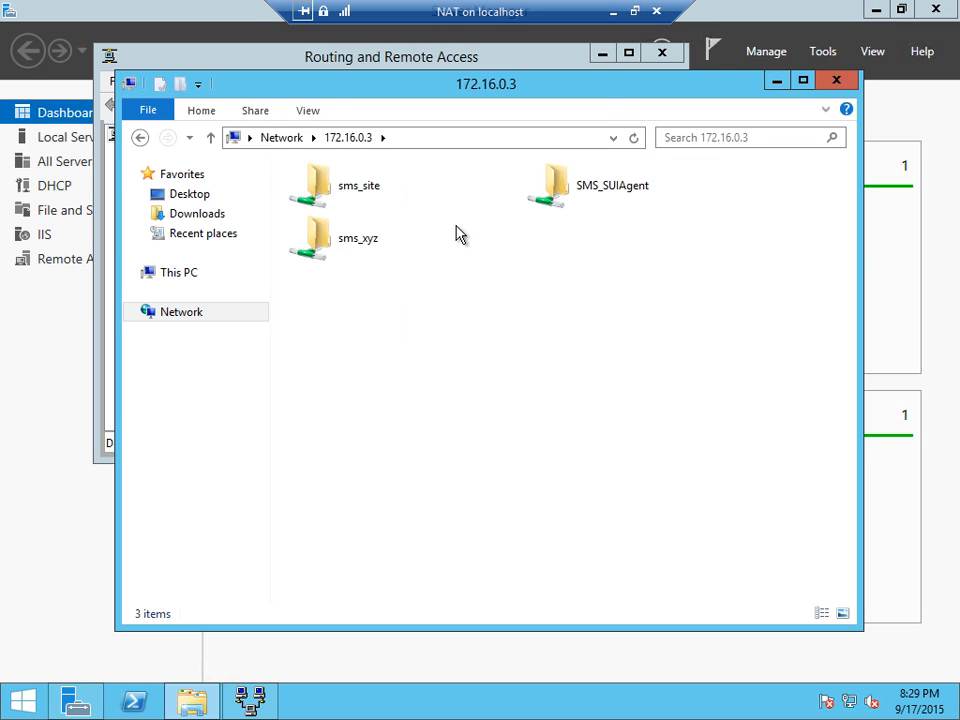
# - Open the sms_xyz share and then its Client folder
pyautogui.doubleClick(357, 242)
pyautogui.click(467, 137)
pyautogui.click(468, 137)
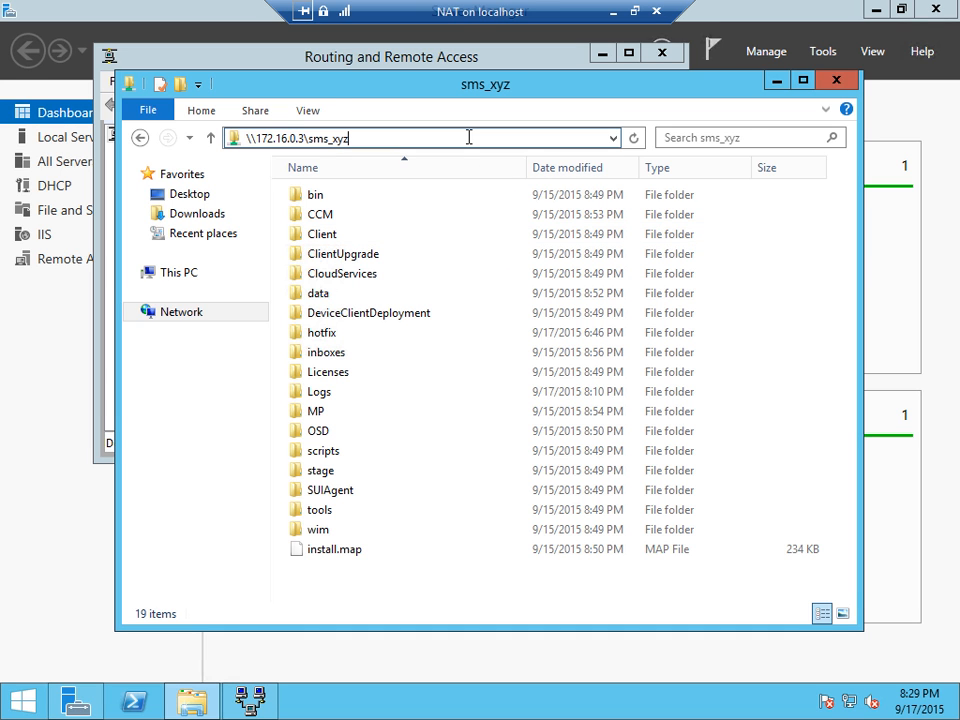
pyautogui.doubleClick(320, 243)
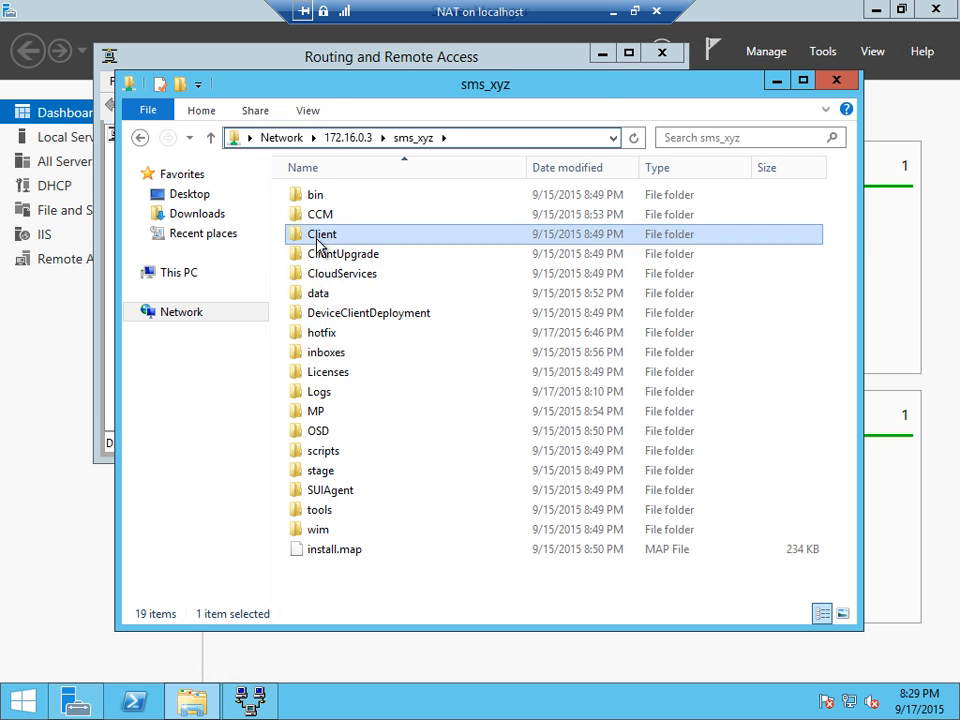
pyautogui.click(540, 137)
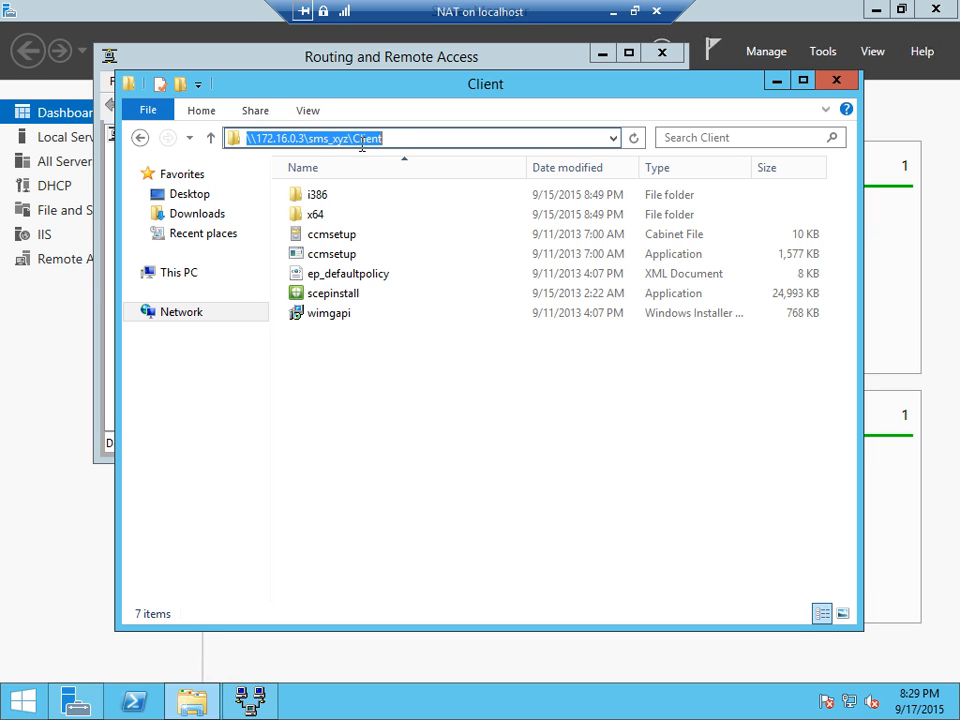
pyautogui.rightClick(18, 700)
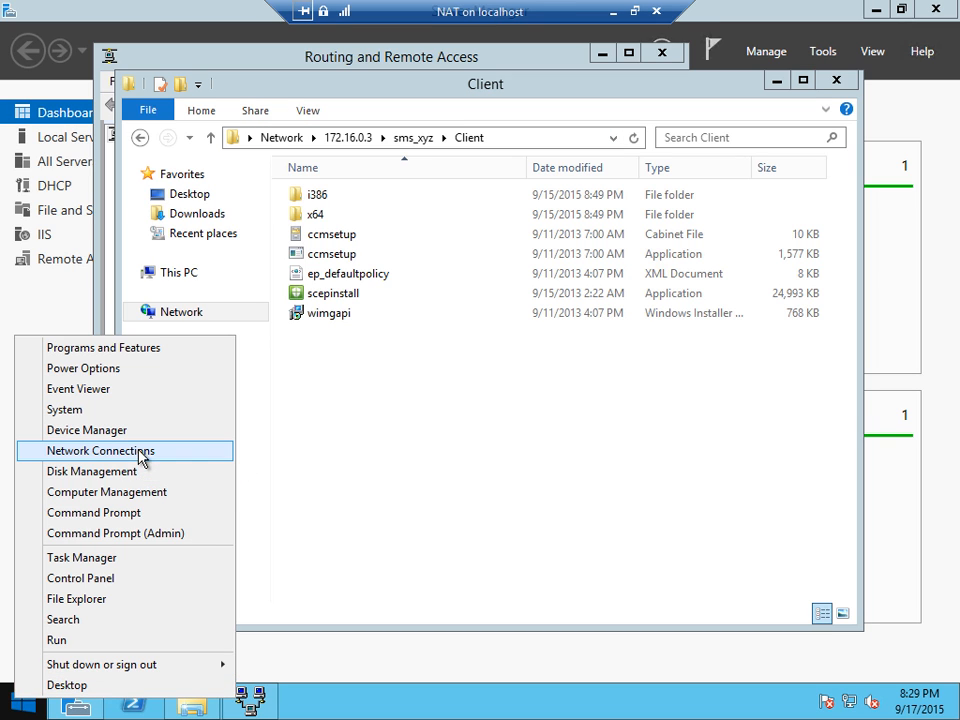
# - In an admin Command Prompt, map \\172.16.0.3\sms_xyz\client with 'net use *' and switch to Z:
pyautogui.click(141, 535)
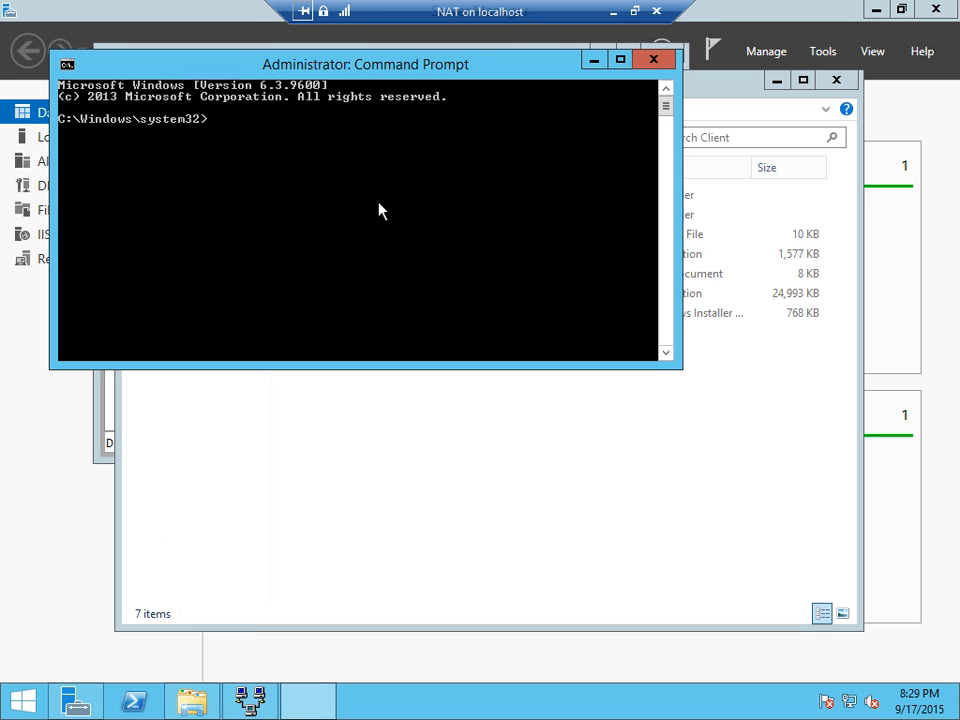
pyautogui.moveTo(409, 54); pyautogui.dragTo(527, 378)
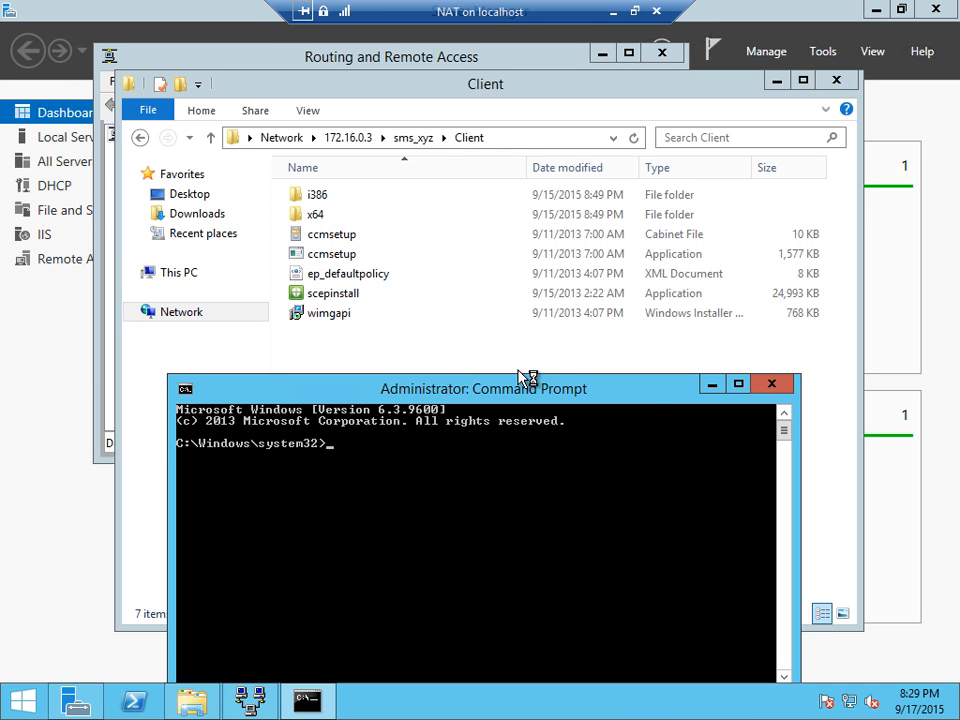
pyautogui.write('net use \\')
pyautogui.write('1752')
pyautogui.press('BackSpace')
pyautogui.press('BackSpace')
pyautogui.write('2.16.0.3\\')
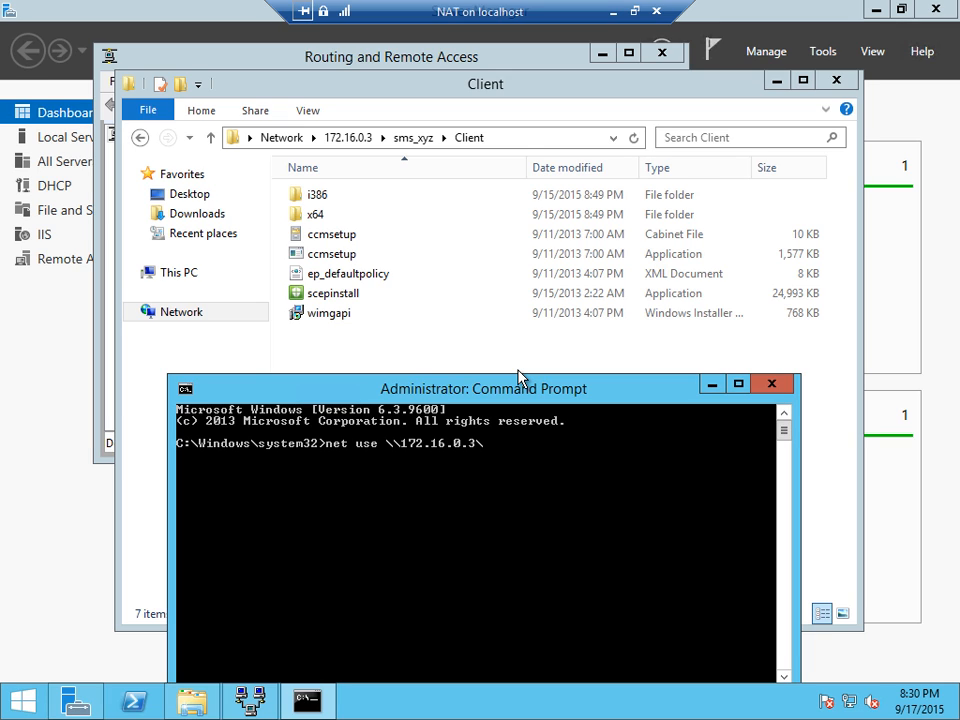
pyautogui.write('sms_xyz\\client')
pyautogui.press('Left')
pyautogui.press('Left')
pyautogui.press('Left')
pyautogui.press('Left')
pyautogui.press('Left')
pyautogui.press('Left')
pyautogui.press('Left')
pyautogui.press('Left')
pyautogui.press('Left')
pyautogui.press('Left')
pyautogui.press('Left')
pyautogui.press('Left')
pyautogui.press('Left')
pyautogui.press('Left')
pyautogui.press('Left')
pyautogui.press('Left')
pyautogui.press('Left')
pyautogui.press('Left')
pyautogui.press('Left')
pyautogui.press('Left')
pyautogui.write('*')
pyautogui.press('Return')
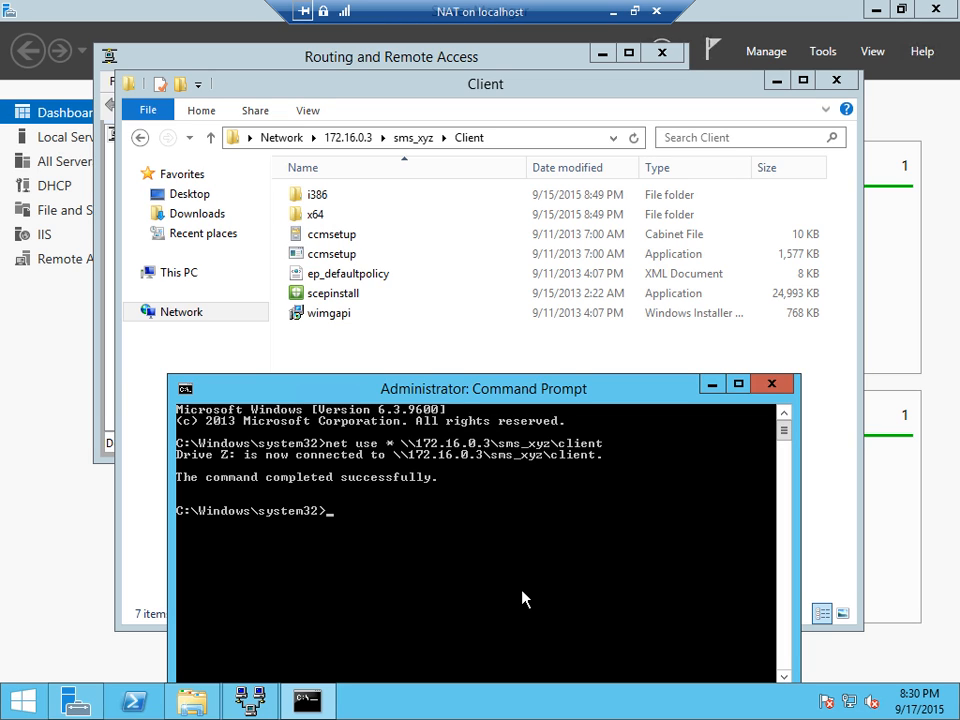
pyautogui.write('z')
pyautogui.write(':')
pyautogui.press('Return')
# - Enter 'ccmsetup /mp:cs01-vm3 /logon /smssitecode=XYZ fsp=cs01-vm3' at Z:\ without running it
pyautogui.write('ccmsetup')
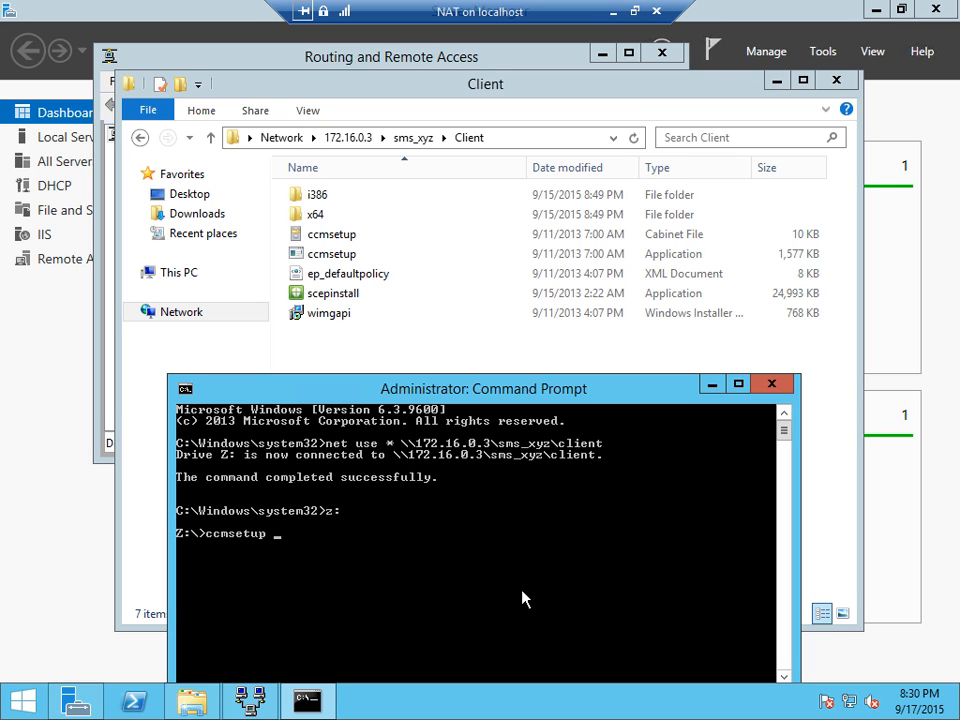
pyautogui.write(' /mp:cs01-vm3 /lo')
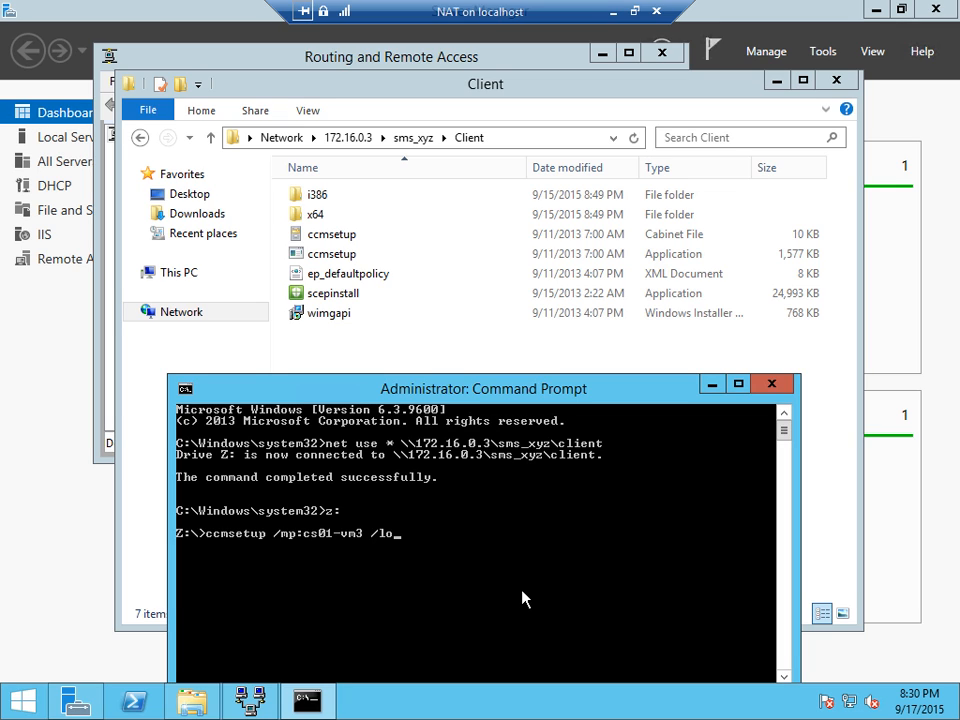
pyautogui.write('gon /SMSSITEC')
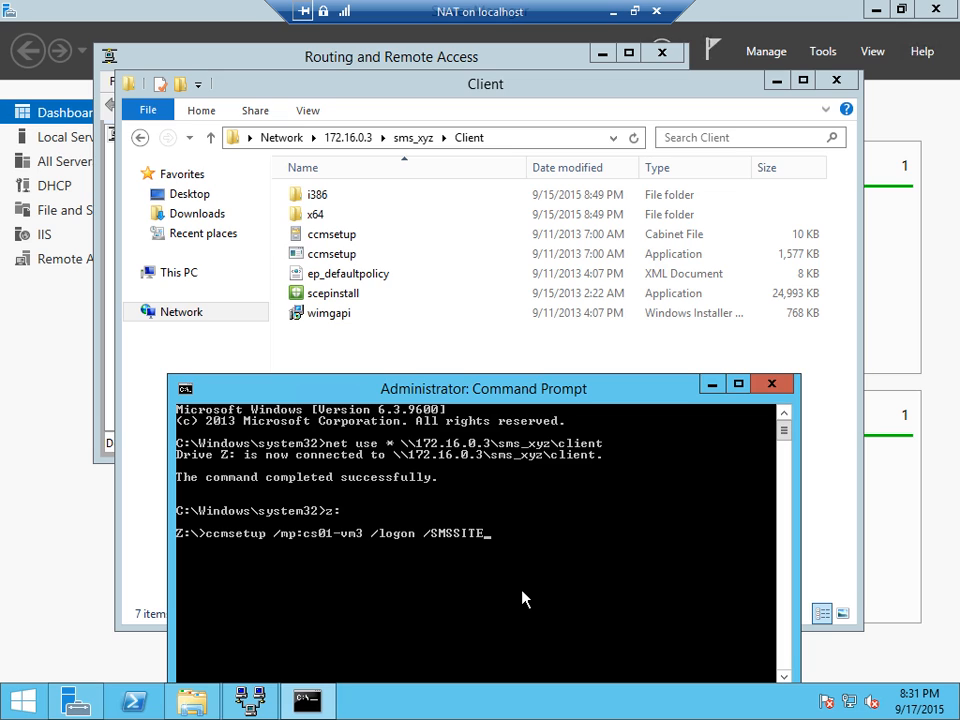
pyautogui.press('BackSpace')
pyautogui.press('BackSpace')
pyautogui.press('BackSpace')
pyautogui.press('BackSpace')
pyautogui.press('BackSpace')
pyautogui.press('BackSpace')
pyautogui.press('BackSpace')
pyautogui.press('BackSpace')
pyautogui.write('smssitecode')
pyautogui.write('=xy')
pyautogui.press('BackSpace')
pyautogui.press('BackSpace')
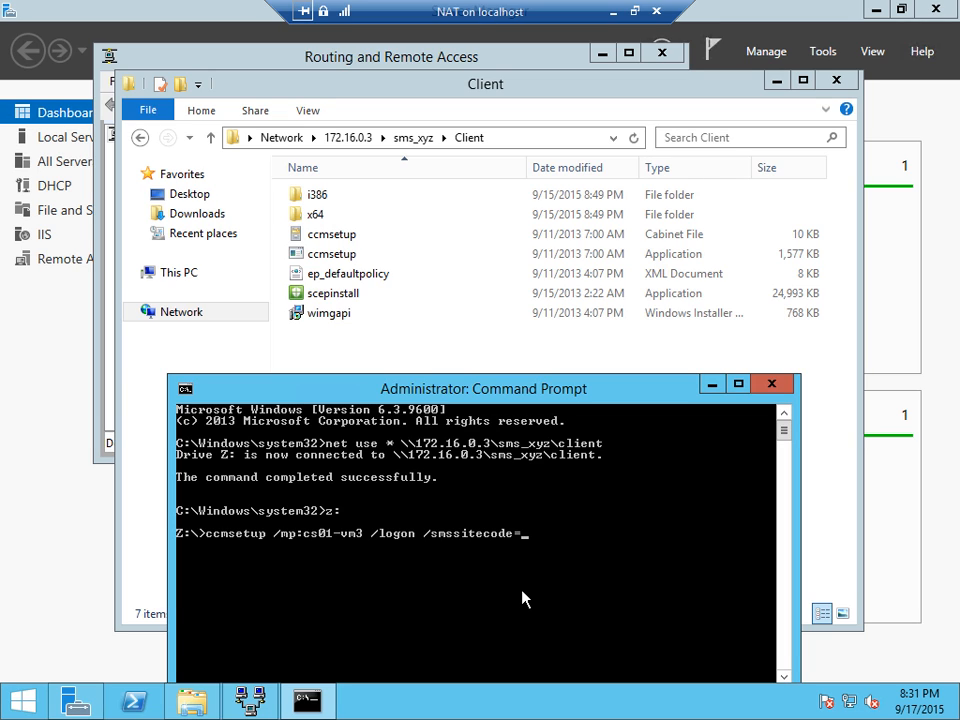
pyautogui.write('XYZ fsp=cs01-vm3')
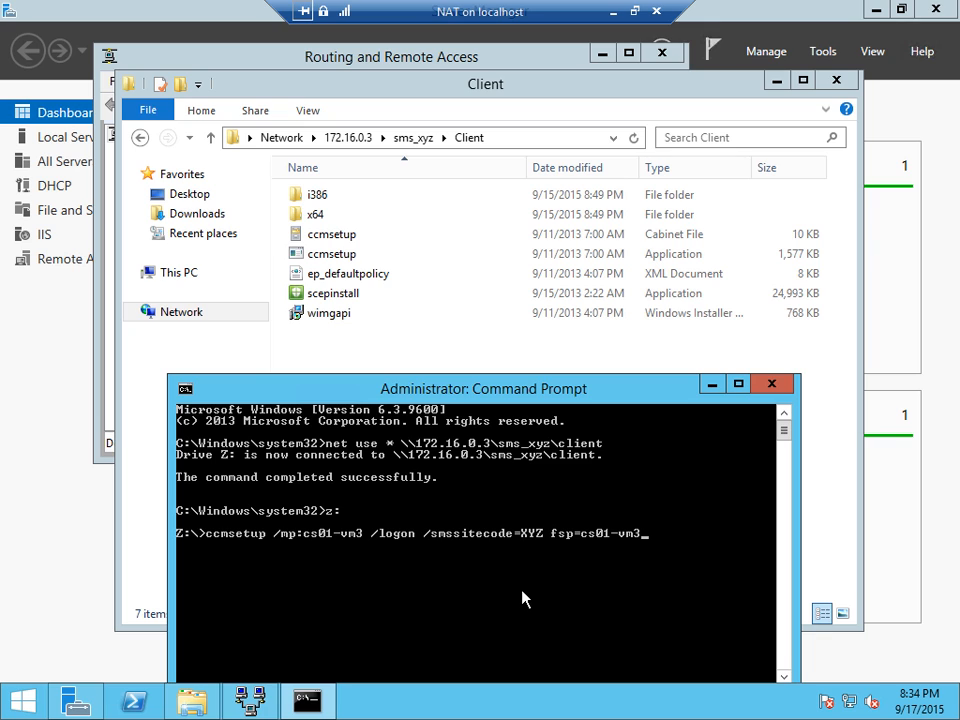
# - Minimize the NAT VM connection, leaving its ccmsetup command typed, to reveal Hyper-V Manager
pyautogui.moveTo(243, 710)
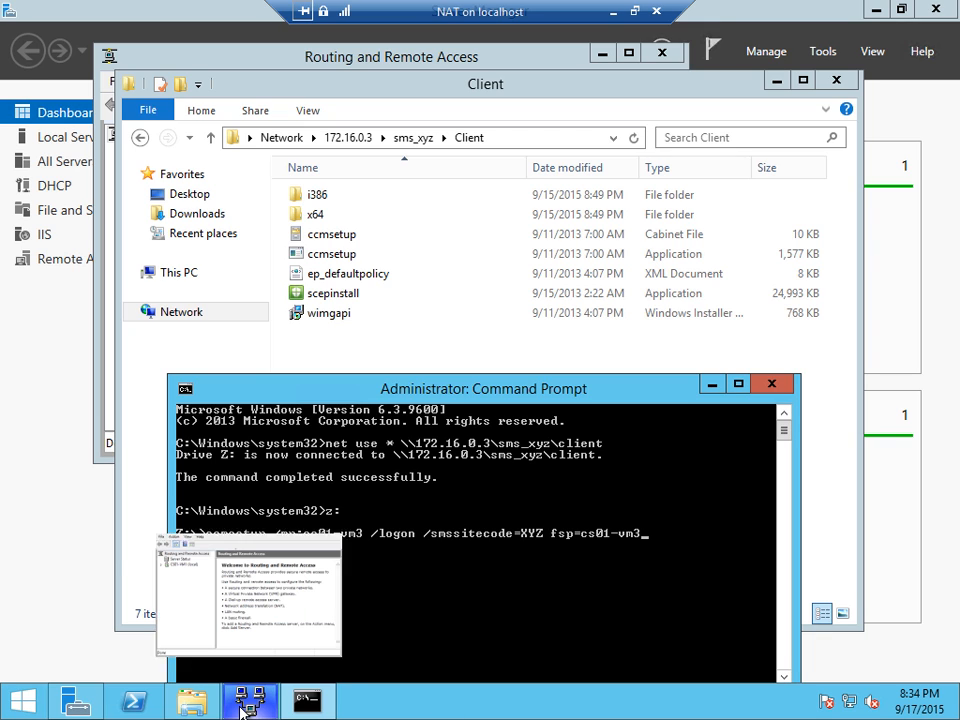
pyautogui.click(608, 14)
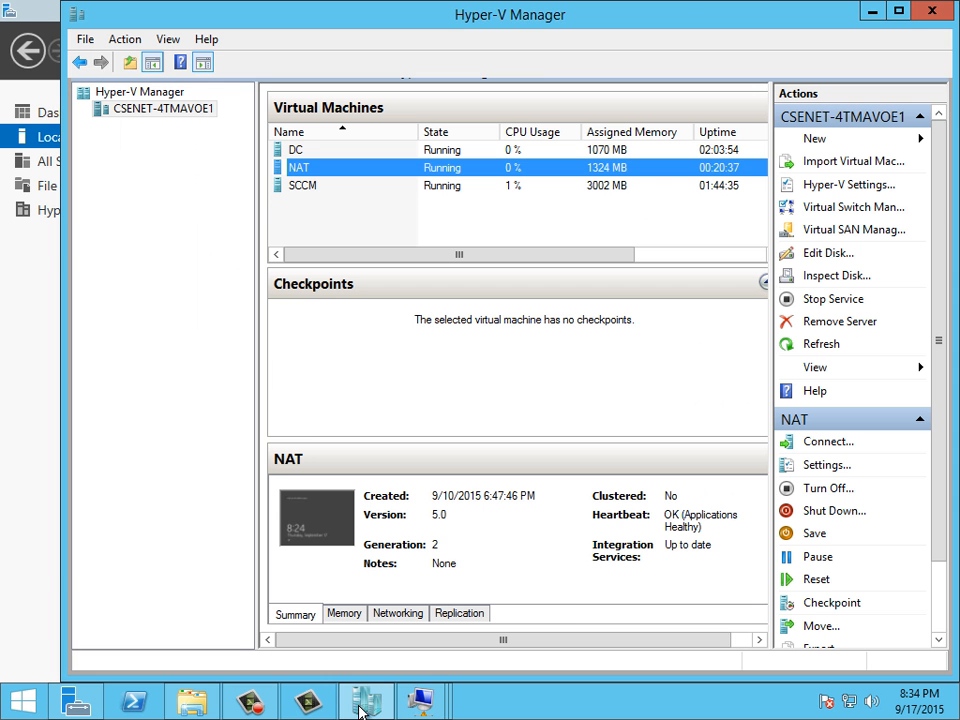
# - Bring up the SCCM VM's Configuration Manager console in the Administration workspace
pyautogui.moveTo(420, 700)
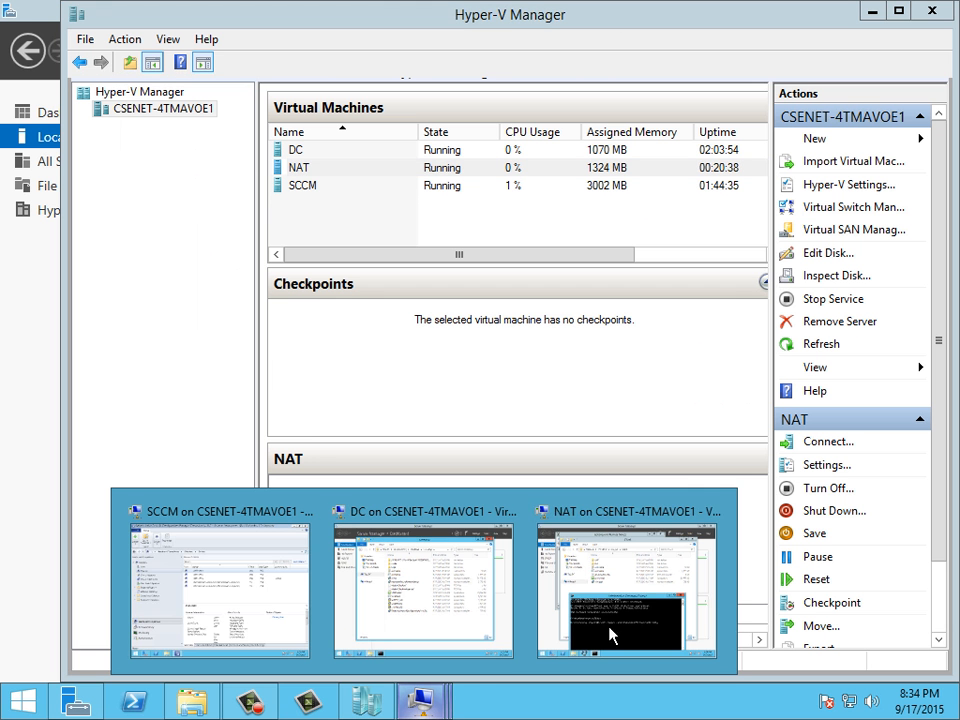
pyautogui.click(206, 579)
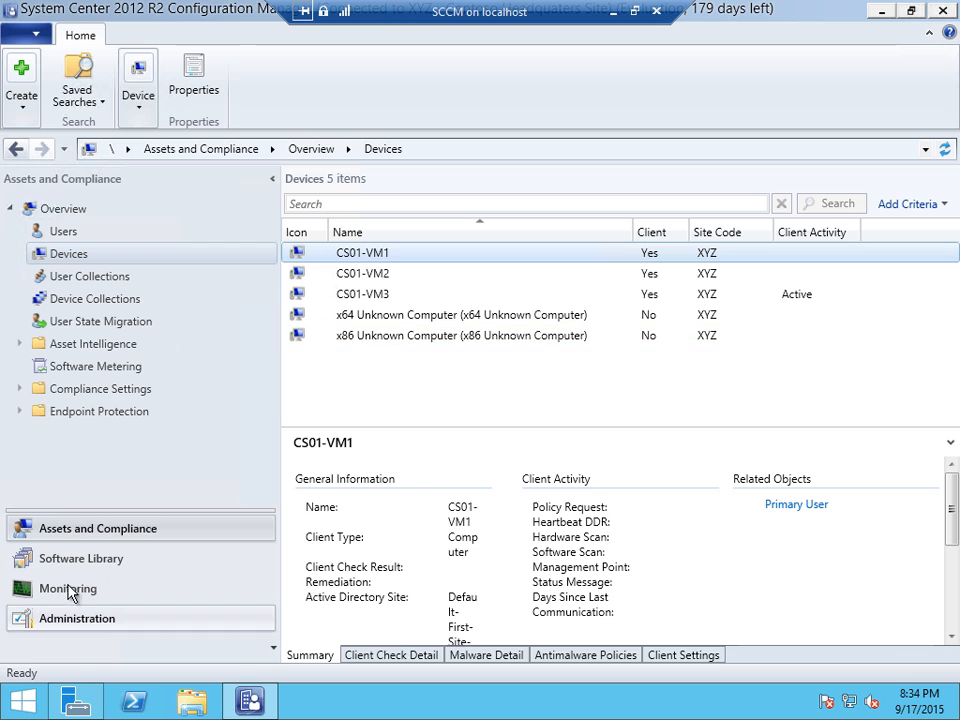
pyautogui.click(72, 620)
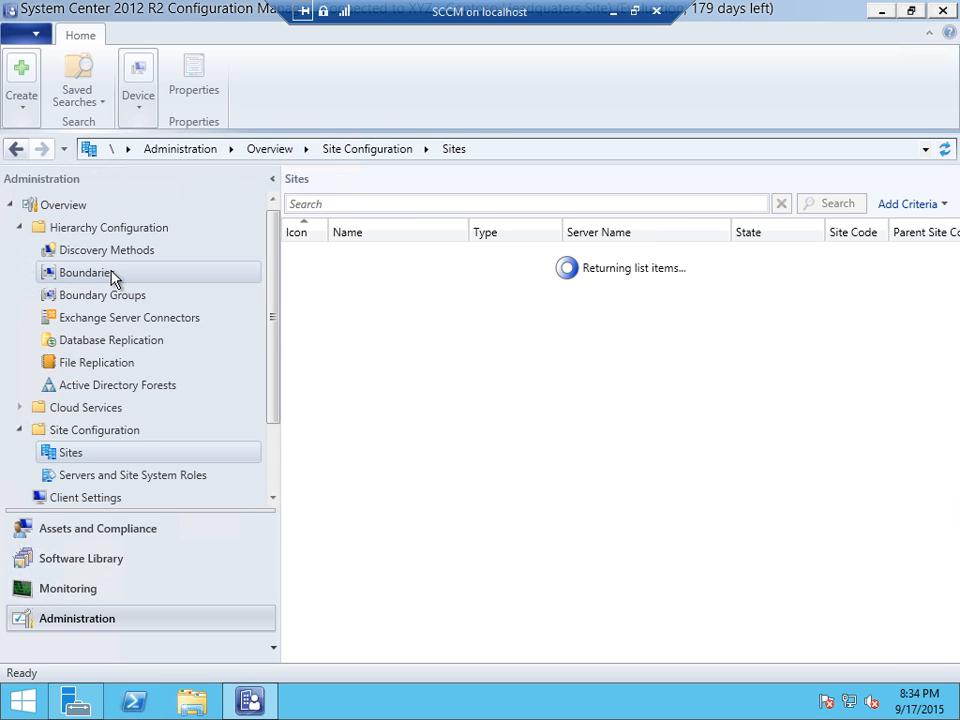
# - Review the Default-First-Site-Name boundary and the boundary groups, ending on Discovery Methods
pyautogui.click(183, 276)
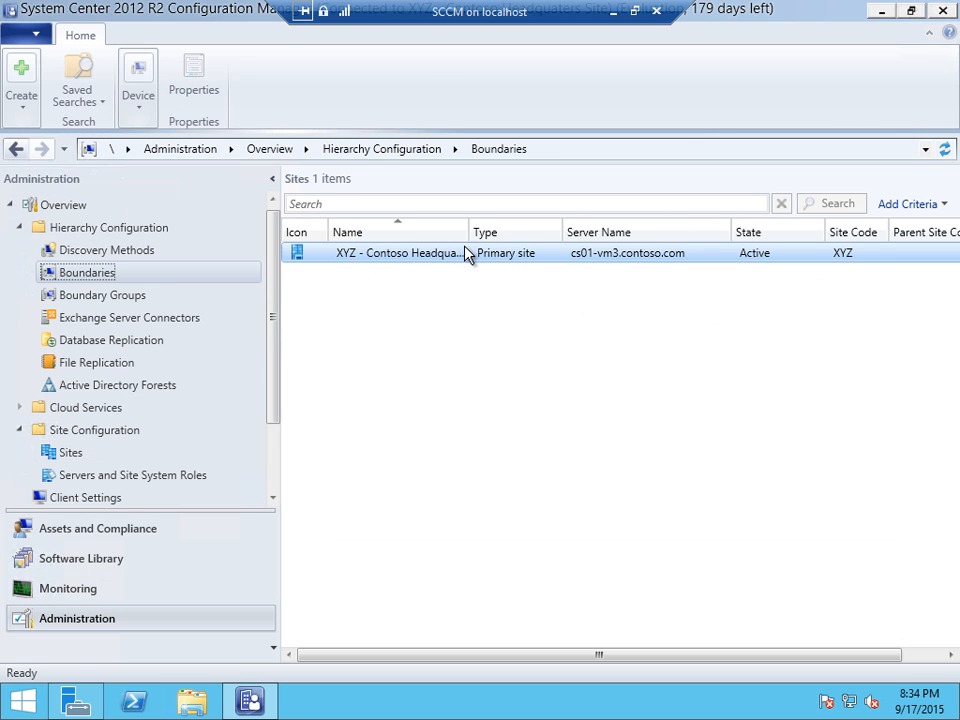
pyautogui.moveTo(514, 233); pyautogui.dragTo(514, 232)
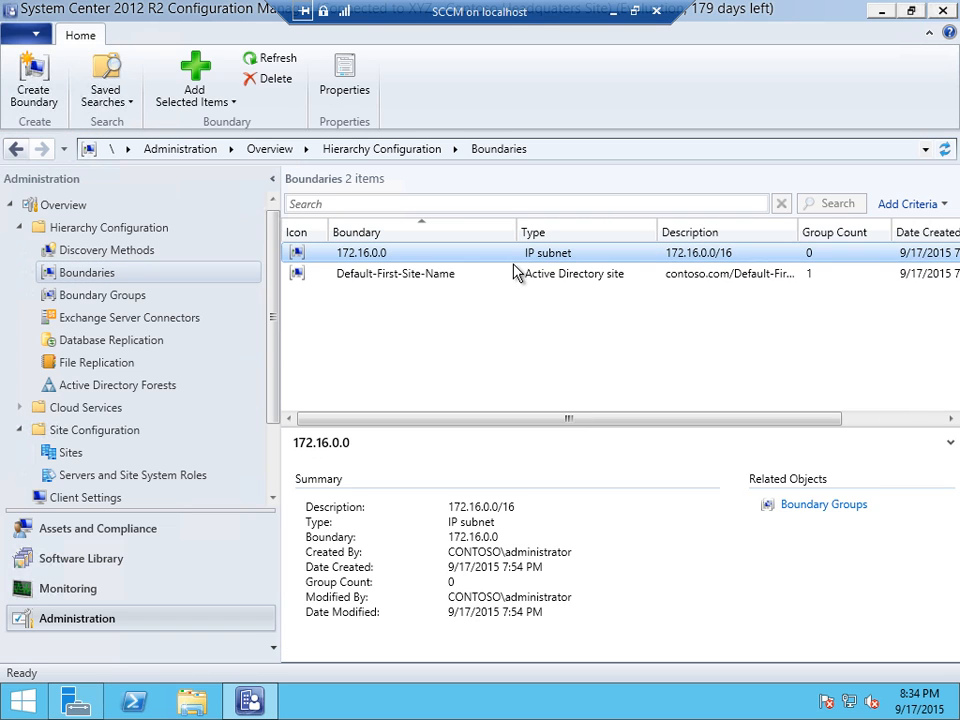
pyautogui.rightClick(512, 274)
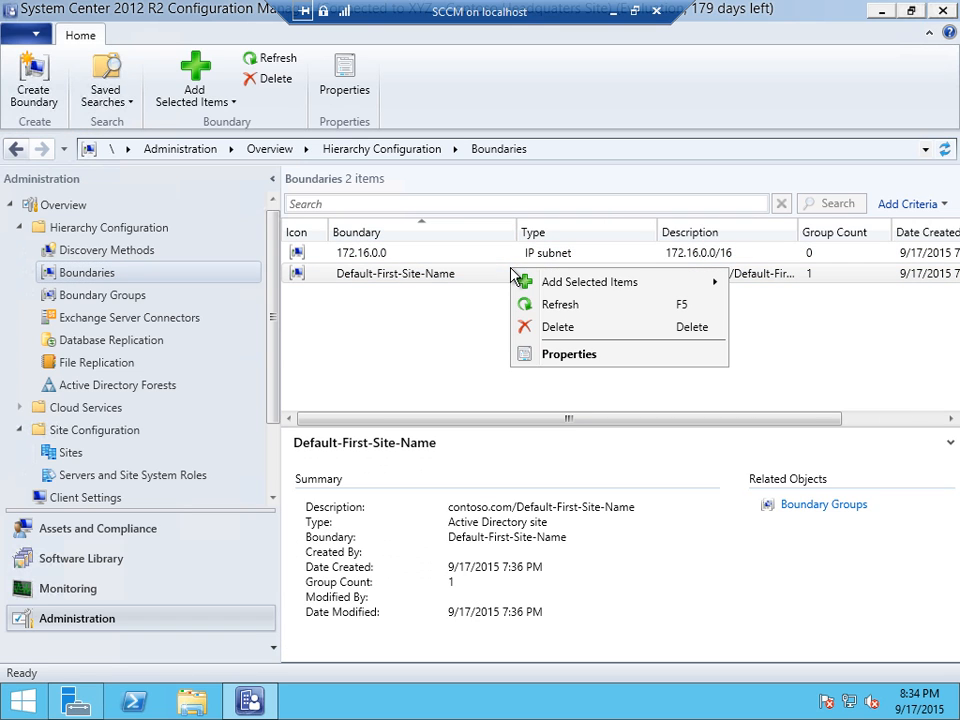
pyautogui.click(340, 328)
pyautogui.click(73, 298)
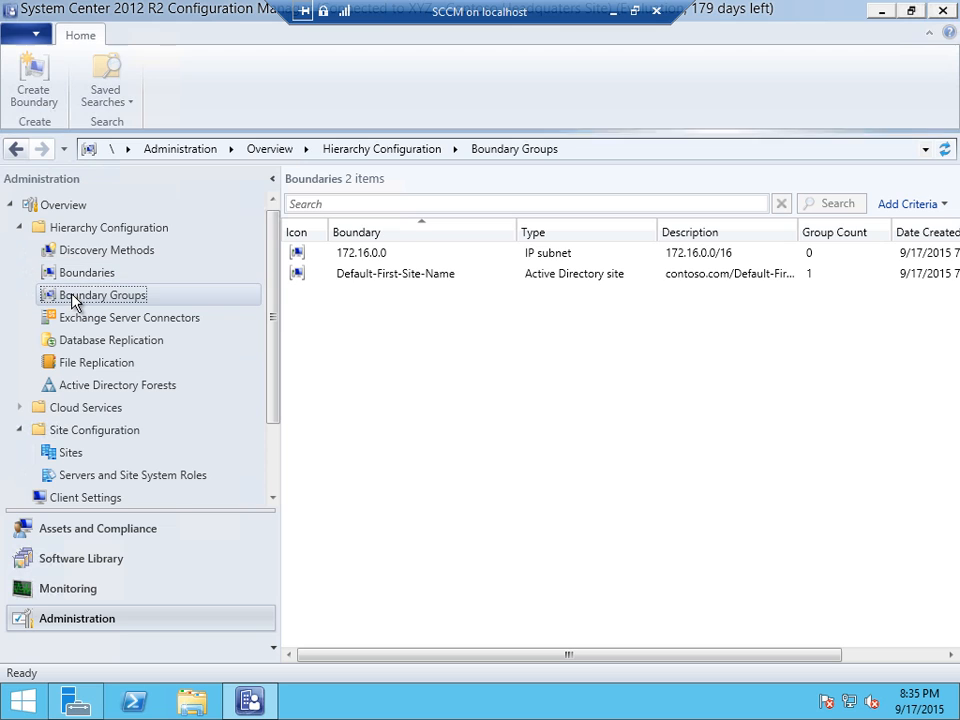
pyautogui.click(116, 253)
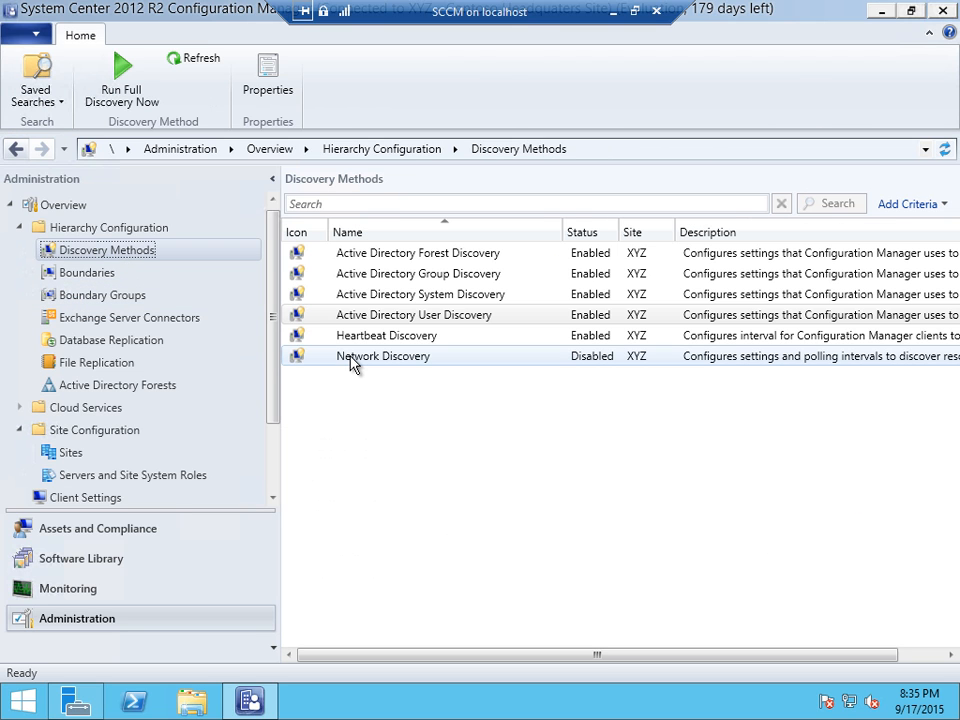
# - Review Network Discovery's properties, cancel without changes, and minimize the SCCM session
pyautogui.rightClick(352, 358)
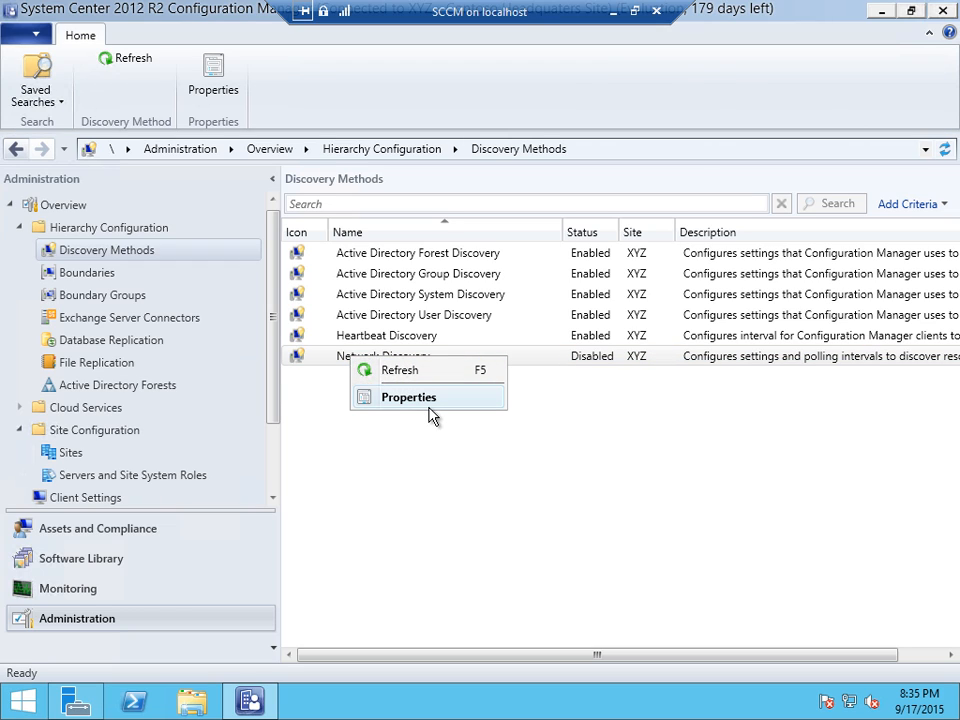
pyautogui.click(432, 397)
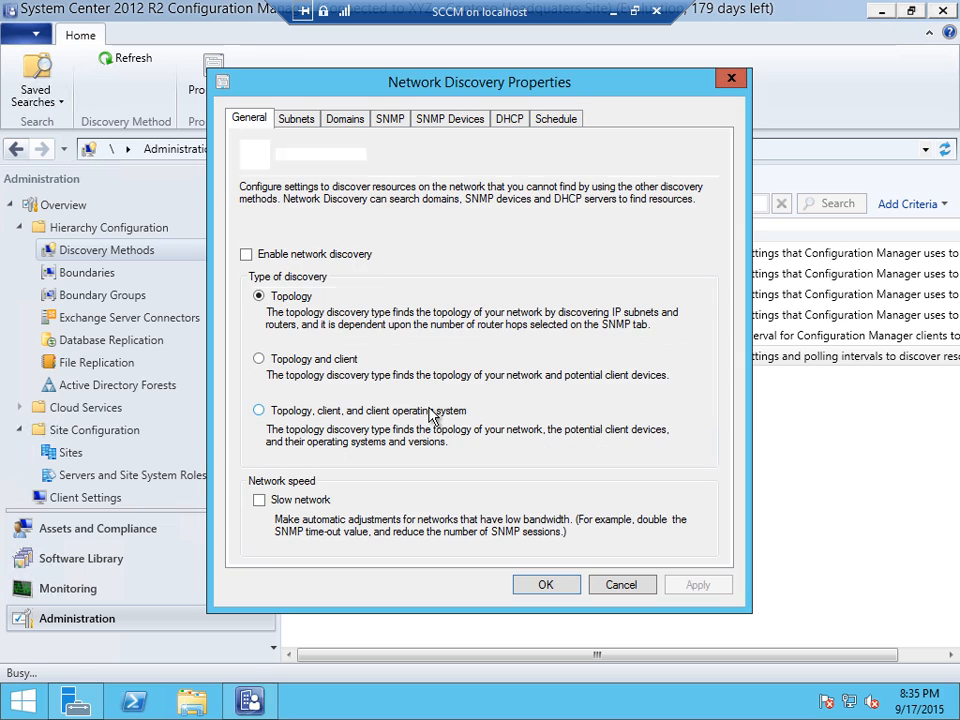
pyautogui.click(622, 586)
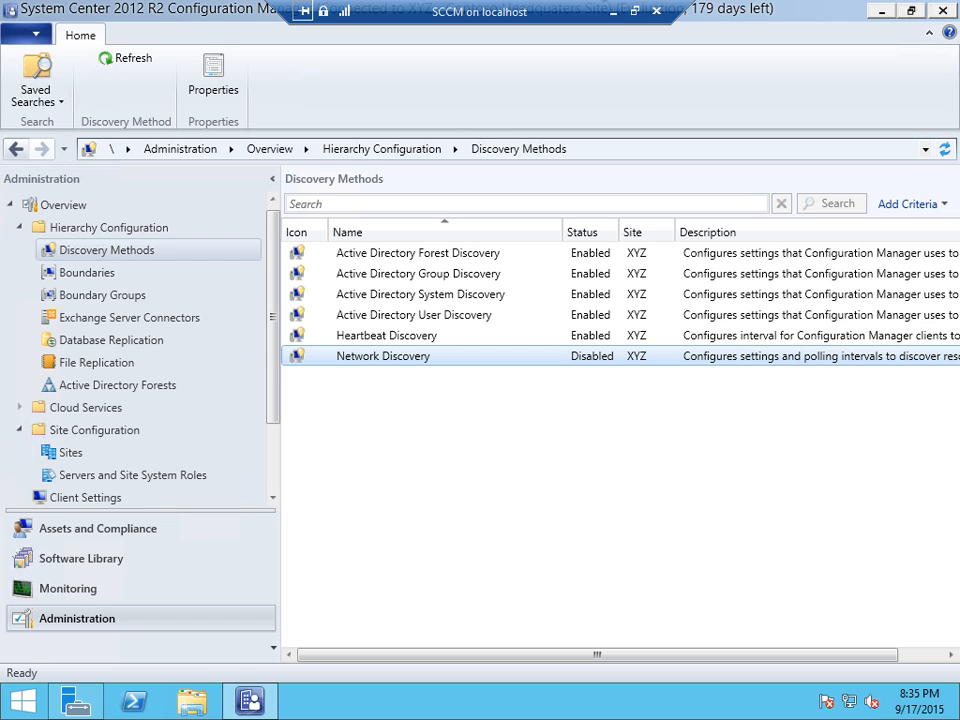
pyautogui.click(614, 11)
# - Switch to the NAT VM and view its Local Server properties in Server Manager
pyautogui.click(420, 702)
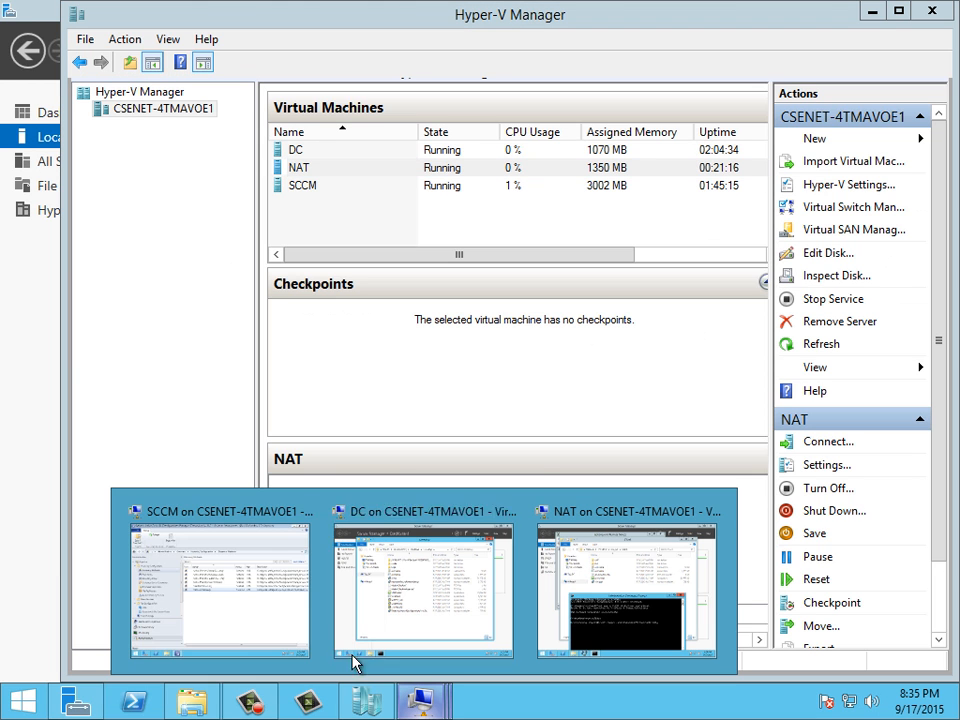
pyautogui.click(649, 572)
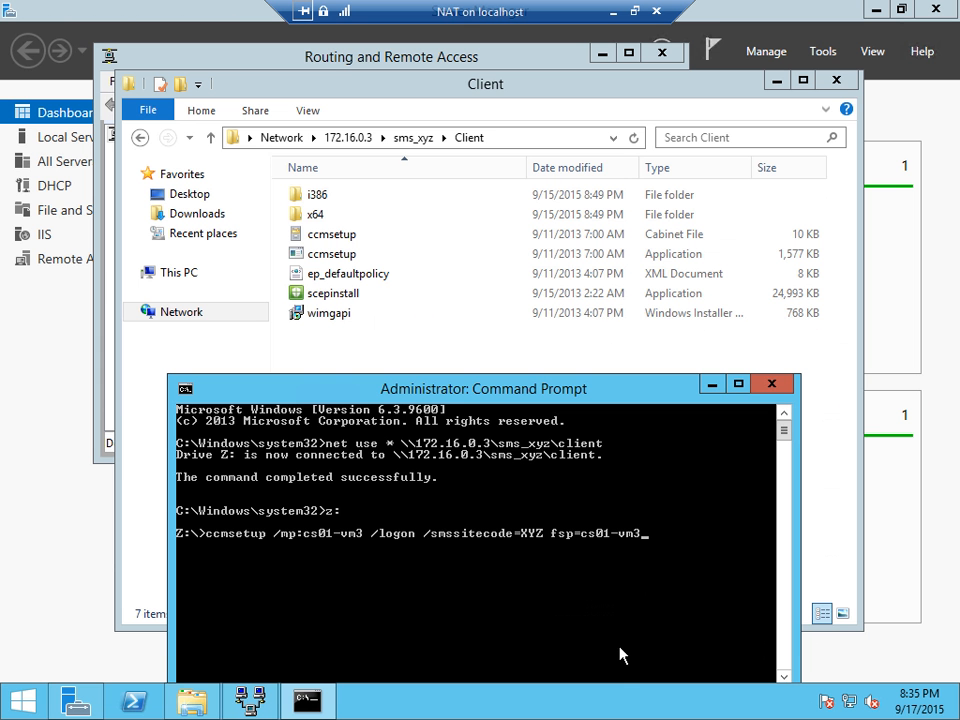
pyautogui.click(45, 545)
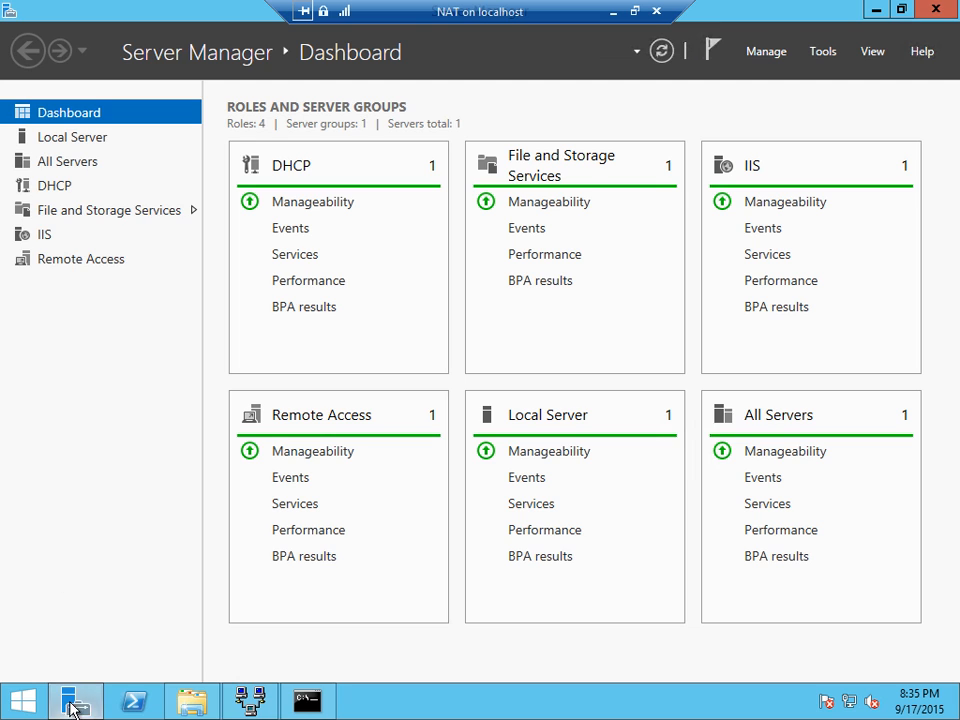
pyautogui.click(99, 145)
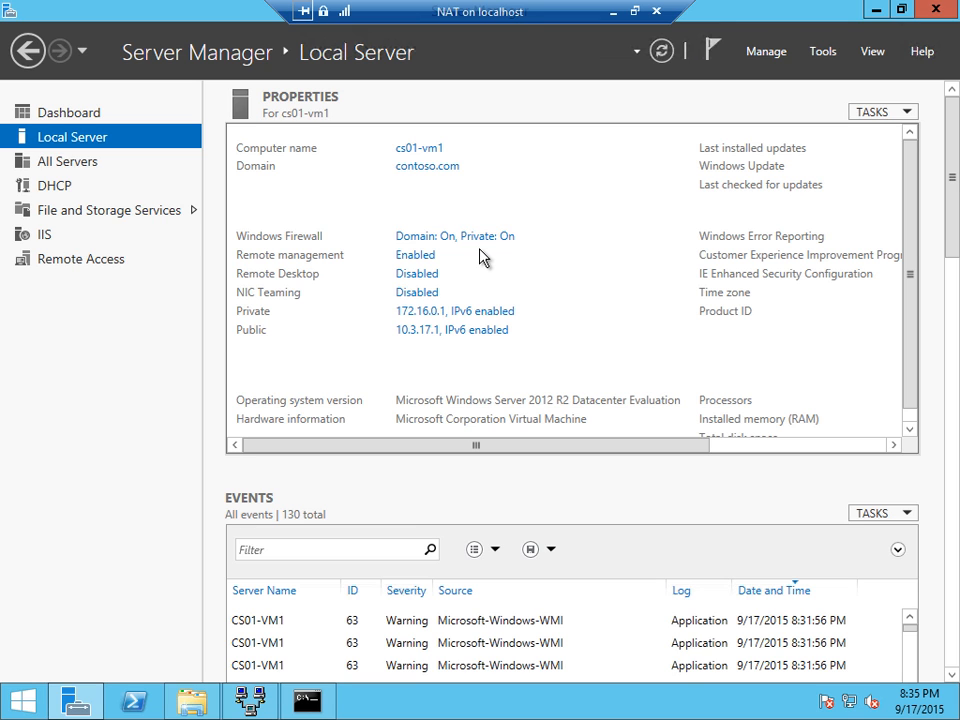
# - Minimize the NAT VM and return to the SCCM virtual machine session
pyautogui.click(613, 11)
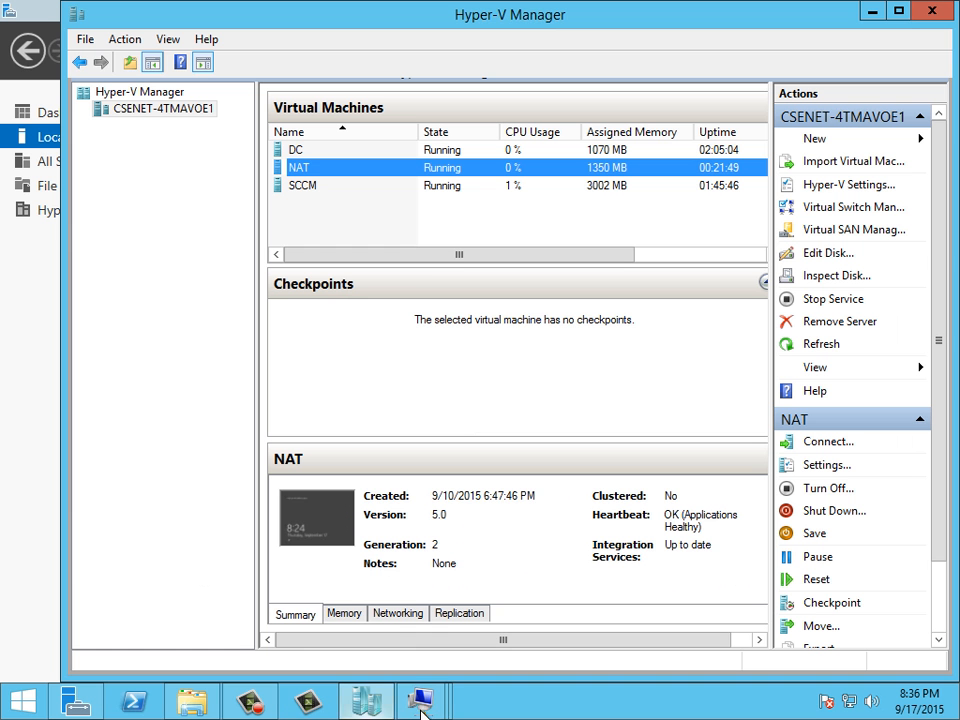
pyautogui.moveTo(421, 706)
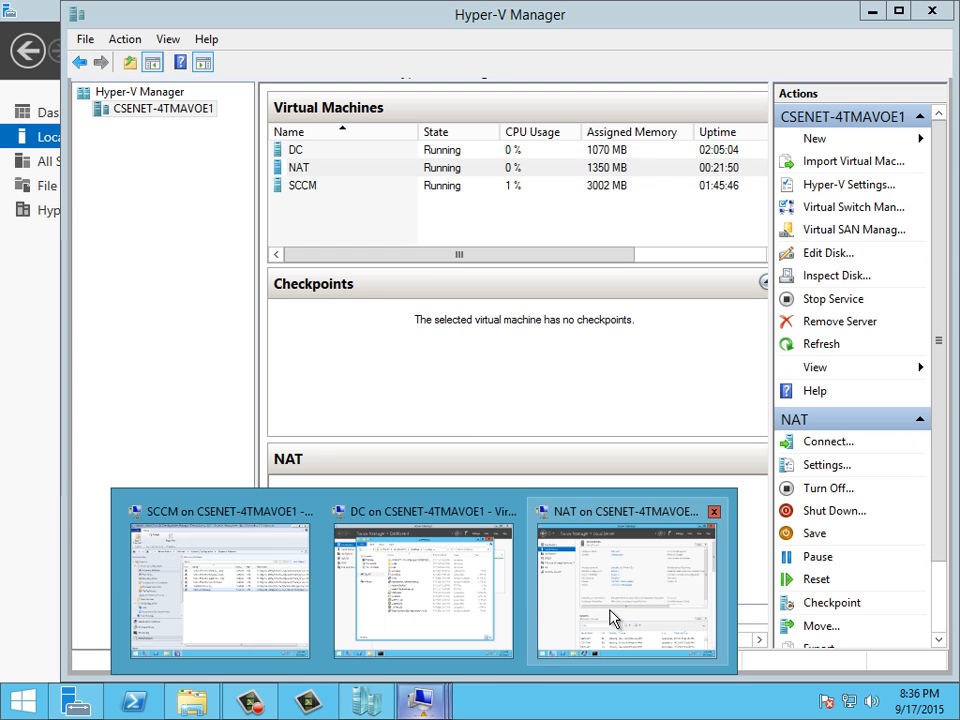
pyautogui.click(244, 576)
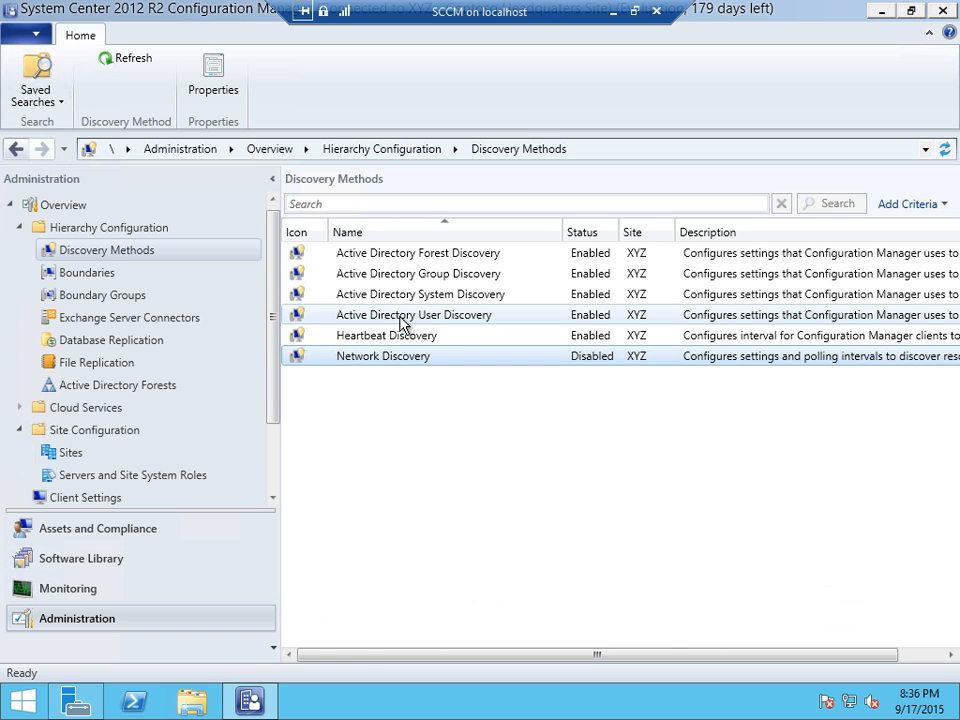
pyautogui.rightClick(403, 354)
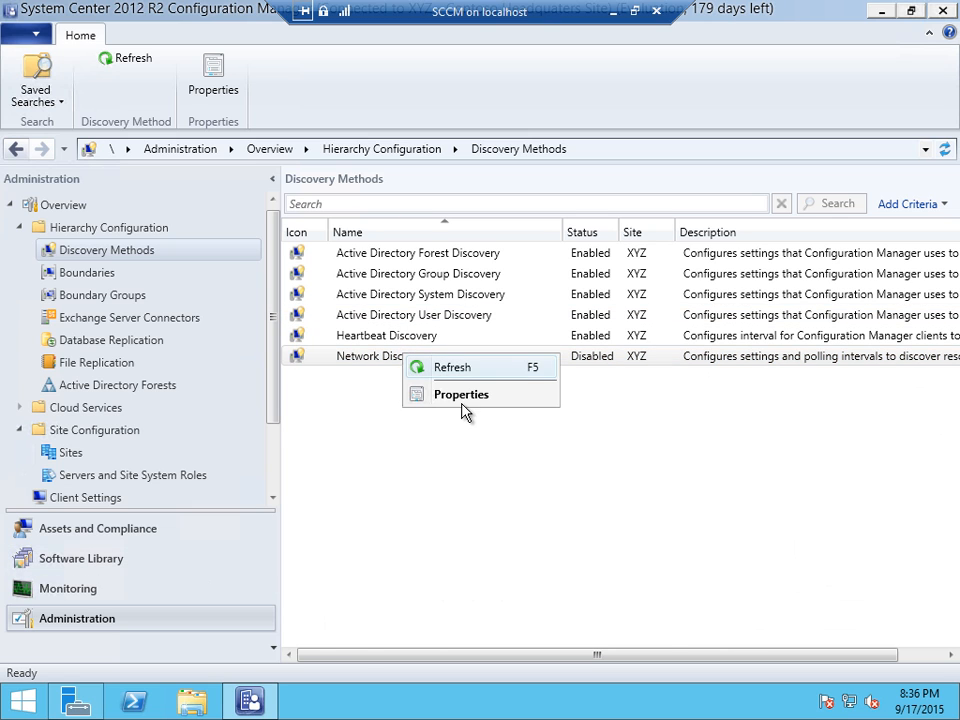
pyautogui.click(463, 400)
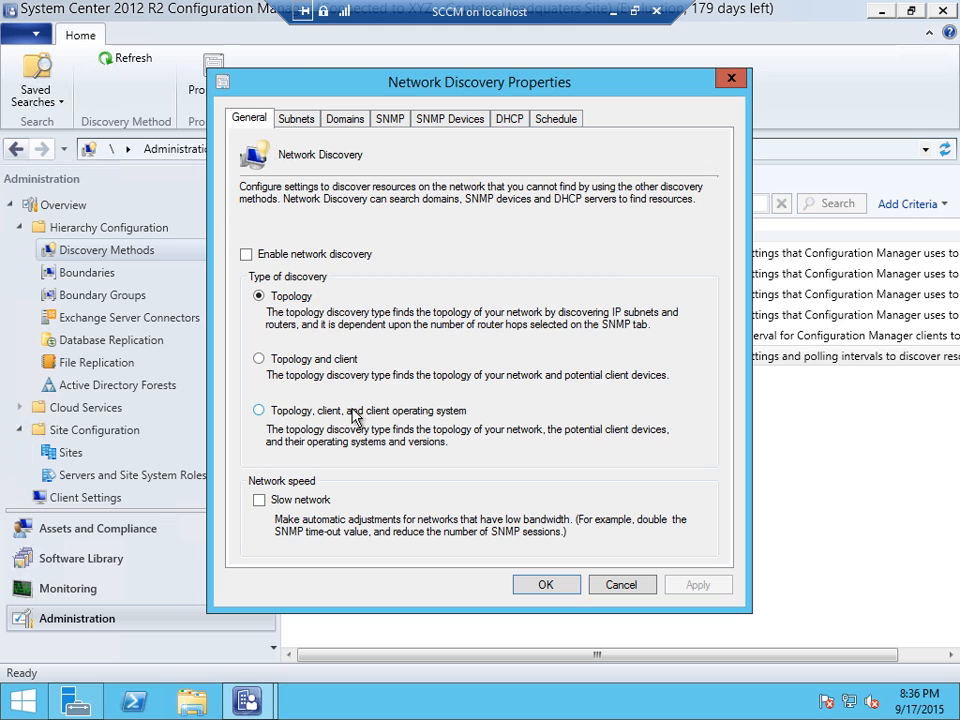
pyautogui.click(296, 120)
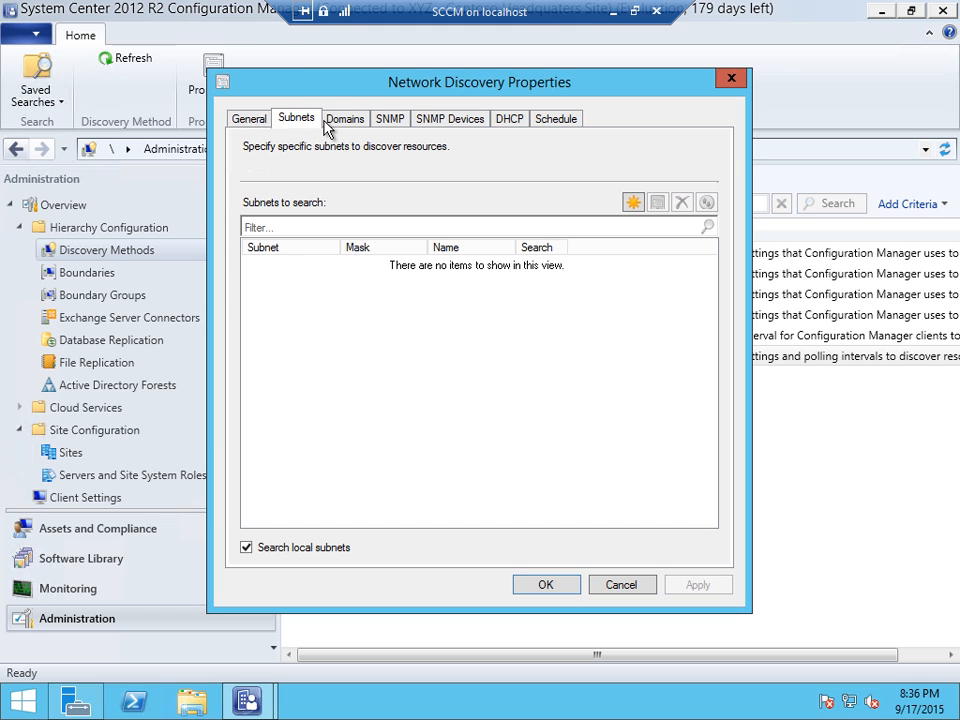
pyautogui.click(333, 122)
pyautogui.click(290, 121)
pyautogui.click(345, 119)
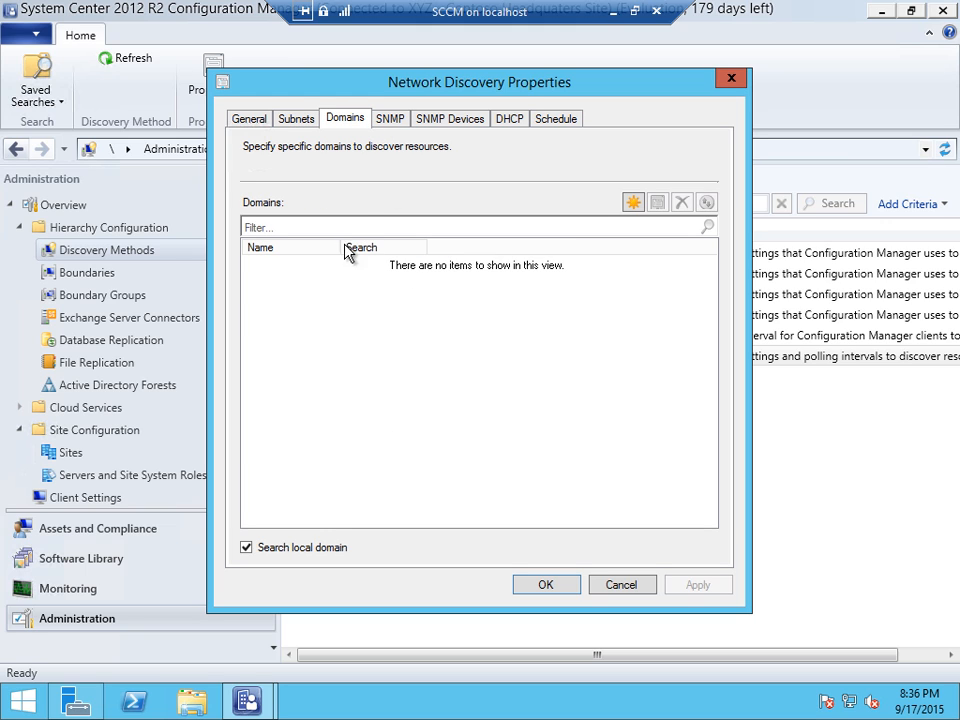
pyautogui.click(510, 120)
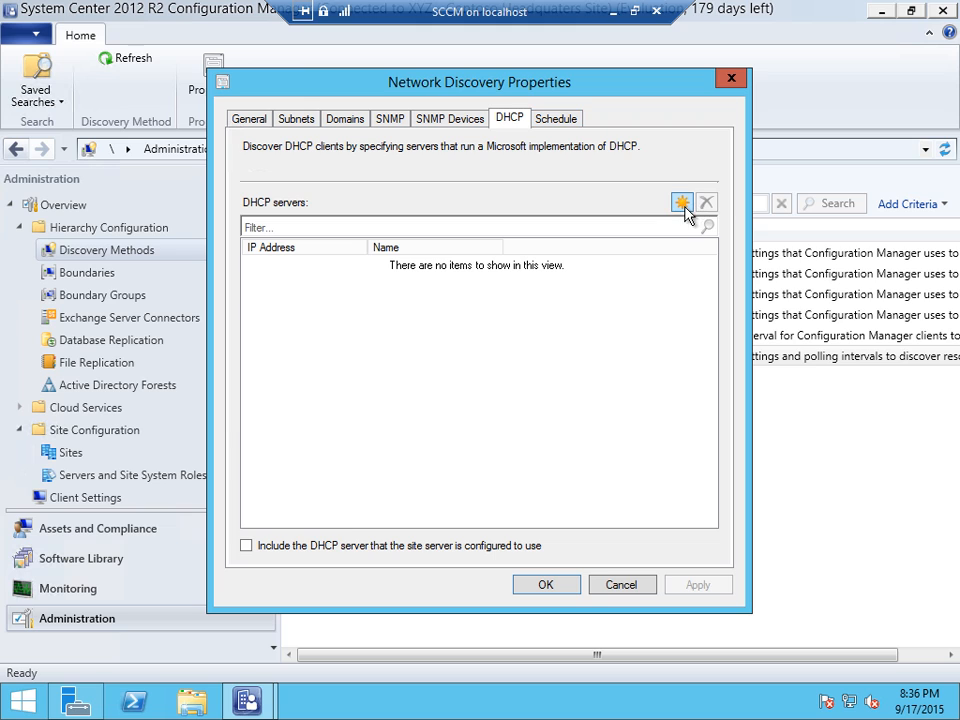
pyautogui.click(554, 120)
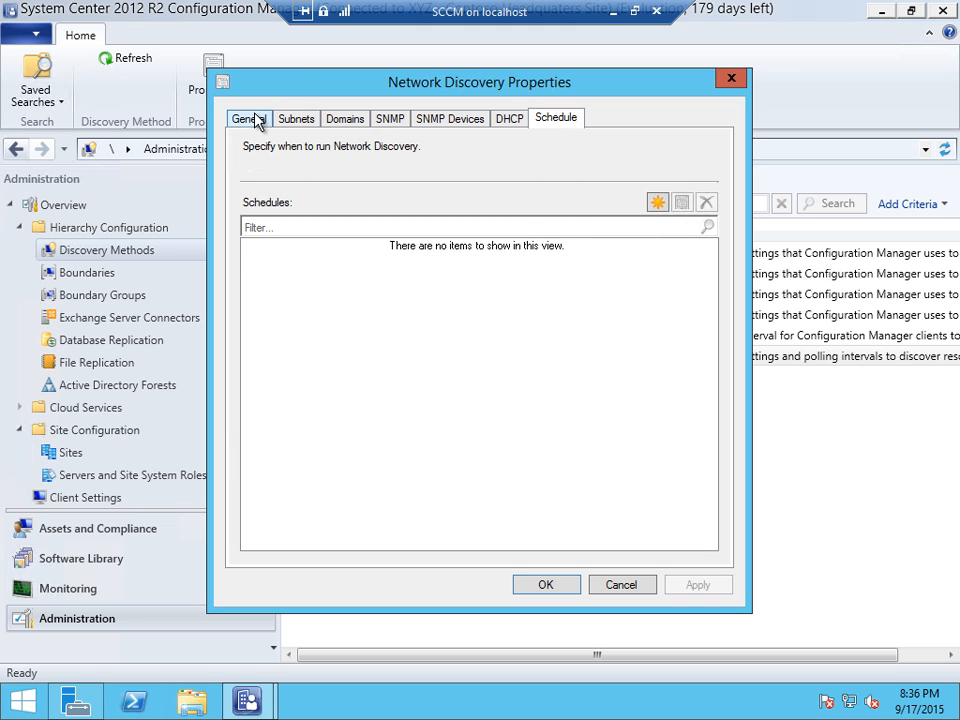
pyautogui.click(547, 585)
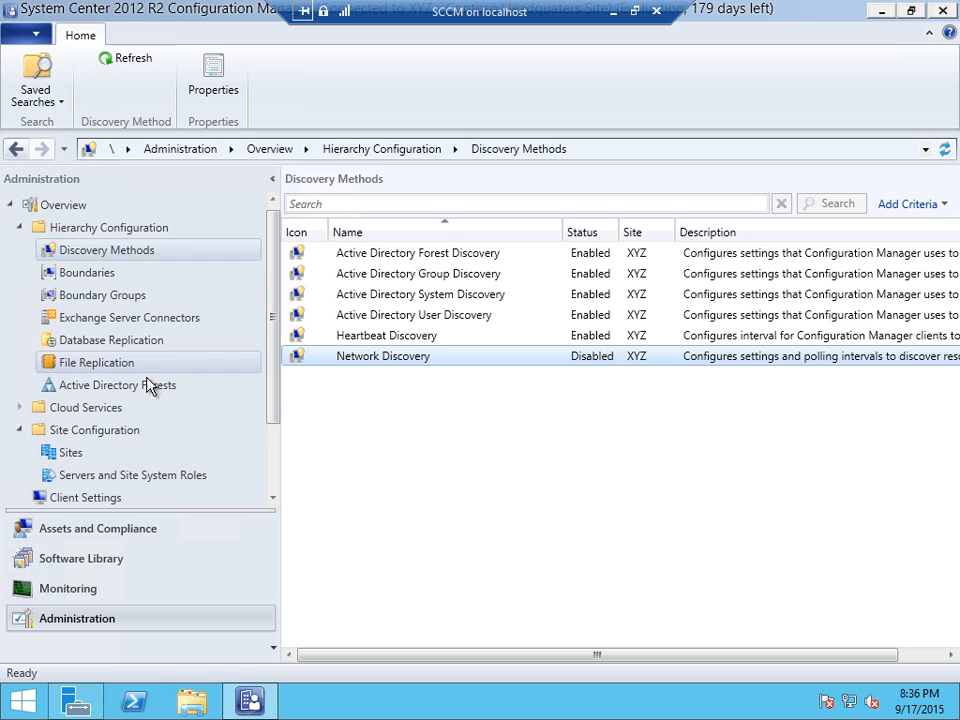
# - Confirm CS01-VM1, CS01-VM2 and CS01-VM3 are active clients under Devices, then minimize SCCM
pyautogui.click(122, 538)
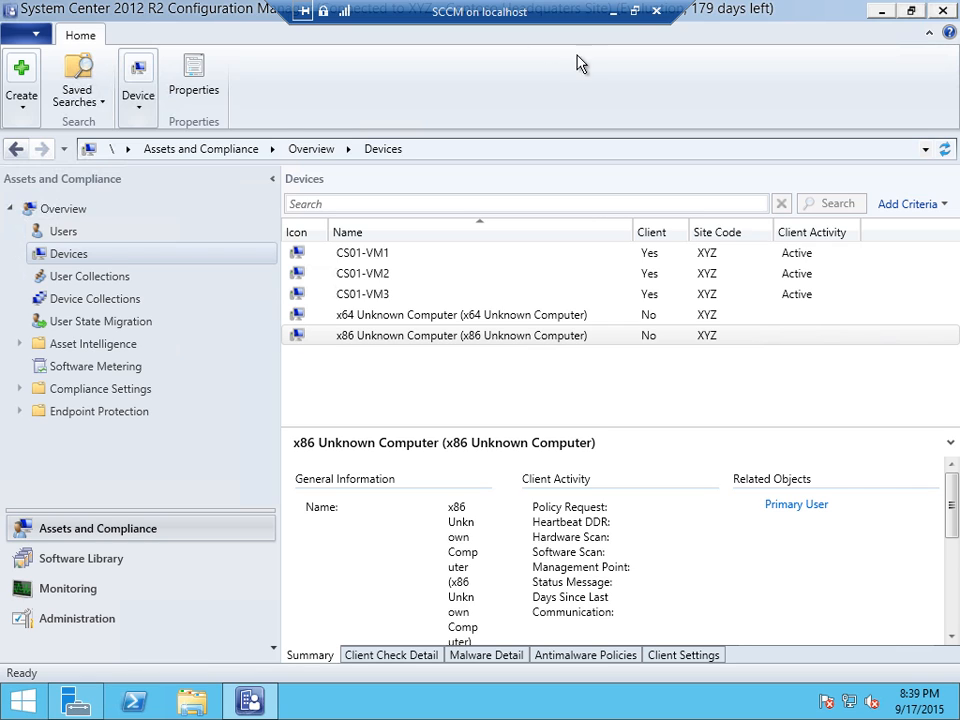
pyautogui.click(618, 14)
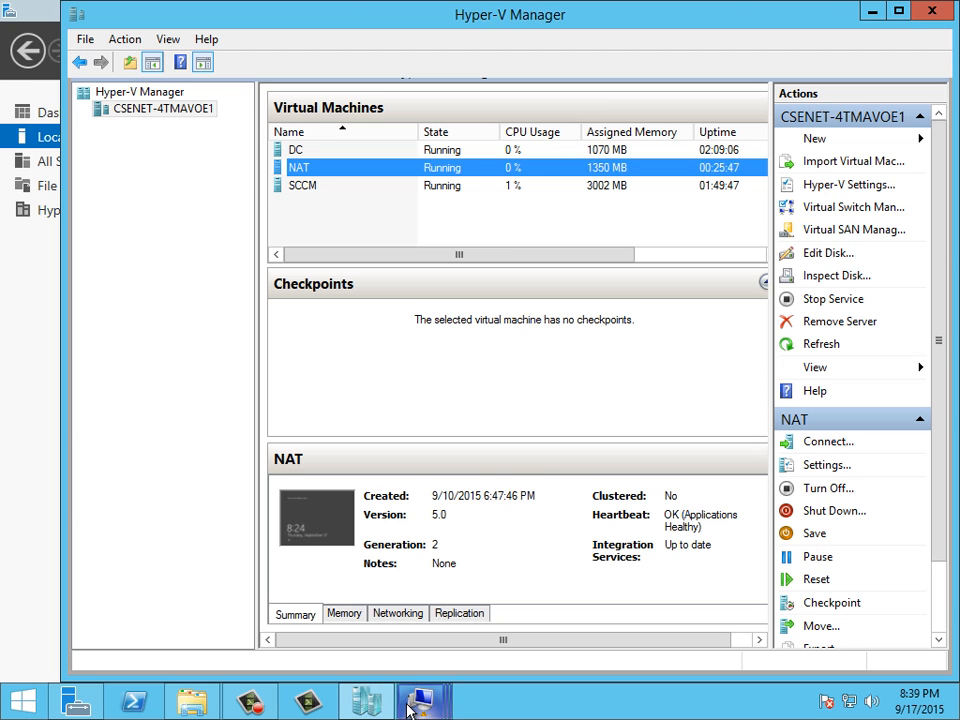
# - Return to the NAT VM's Command Prompt holding the ccmsetup command for site XYZ
pyautogui.moveTo(418, 698)
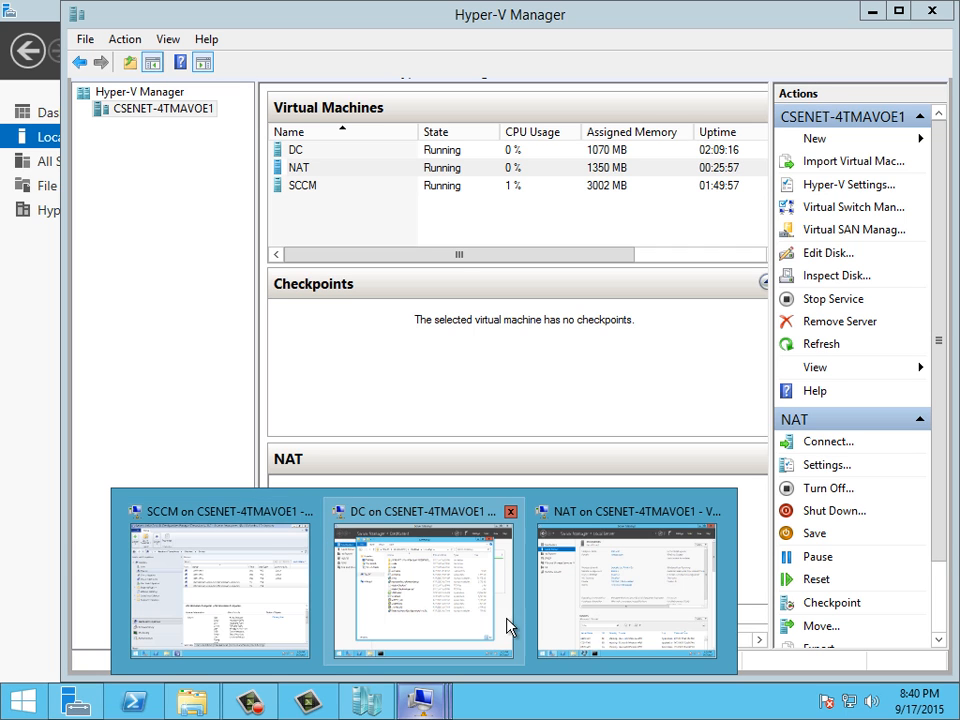
pyautogui.click(576, 591)
pyautogui.click(328, 697)
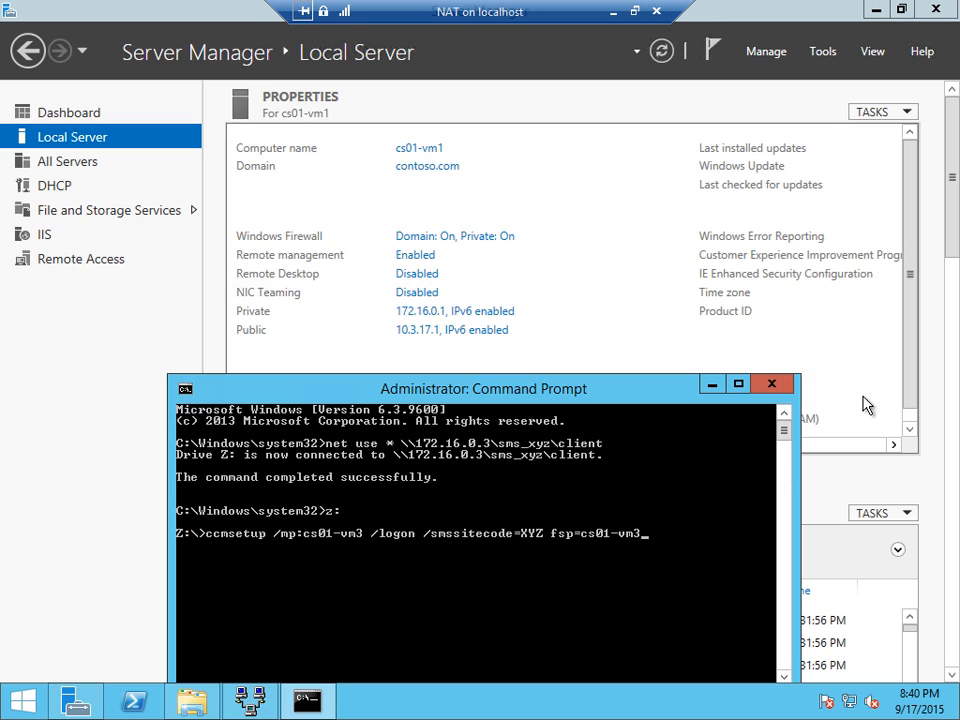
# - Change the command to 'ccmsetup /?' and run it to show the usage help
pyautogui.press('BackSpace')
pyautogui.press('BackSpace')
pyautogui.press('BackSpace')
pyautogui.press('BackSpace')
pyautogui.press('BackSpace')
pyautogui.press('BackSpace')
pyautogui.press('BackSpace')
pyautogui.press('BackSpace')
pyautogui.press('BackSpace')
pyautogui.press('BackSpace')
pyautogui.press('BackSpace')
pyautogui.press('BackSpace')
pyautogui.press('BackSpace')
pyautogui.press('BackSpace')
pyautogui.press('BackSpace')
pyautogui.press('BackSpace')
pyautogui.press('BackSpace')
pyautogui.press('BackSpace')
pyautogui.press('BackSpace')
pyautogui.press('BackSpace')
pyautogui.press('BackSpace')
pyautogui.press('BackSpace')
pyautogui.press('BackSpace')
pyautogui.press('BackSpace')
pyautogui.press('BackSpace')
pyautogui.press('BackSpace')
pyautogui.press('BackSpace')
pyautogui.press('BackSpace')
pyautogui.press('BackSpace')
pyautogui.press('BackSpace')
pyautogui.press('BackSpace')
pyautogui.press('BackSpace')
pyautogui.press('BackSpace')
pyautogui.press('BackSpace')
pyautogui.press('BackSpace')
pyautogui.press('BackSpace')
pyautogui.press('BackSpace')
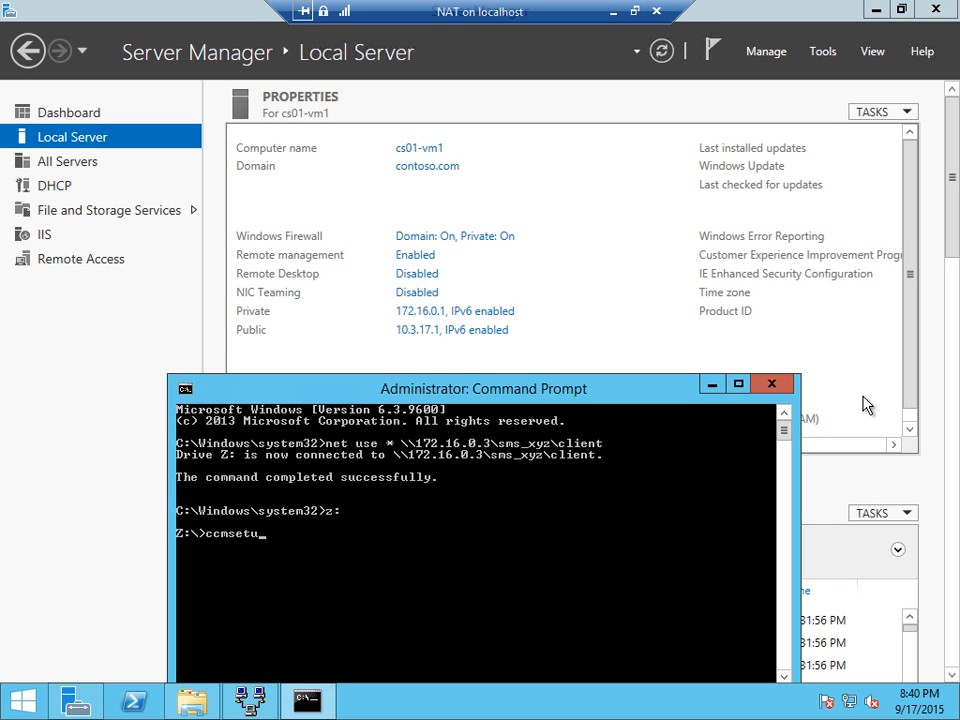
pyautogui.write('p /?')
pyautogui.press('Return')
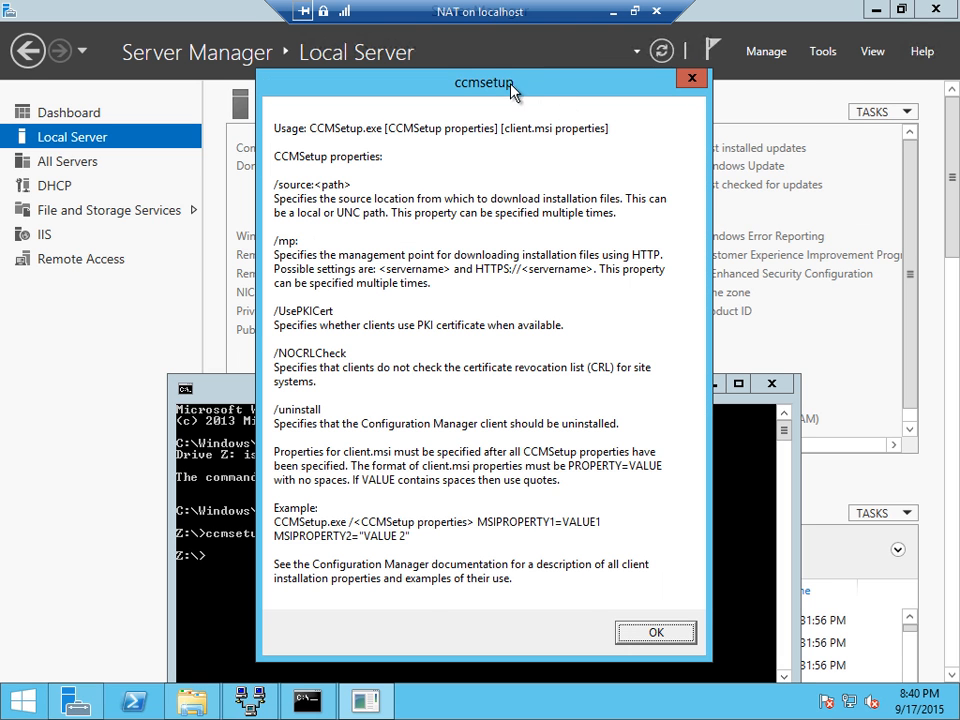
# - Review the ccmsetup usage window, close it, and minimize the NAT VM connection
pyautogui.moveTo(469, 81); pyautogui.dragTo(814, 76)
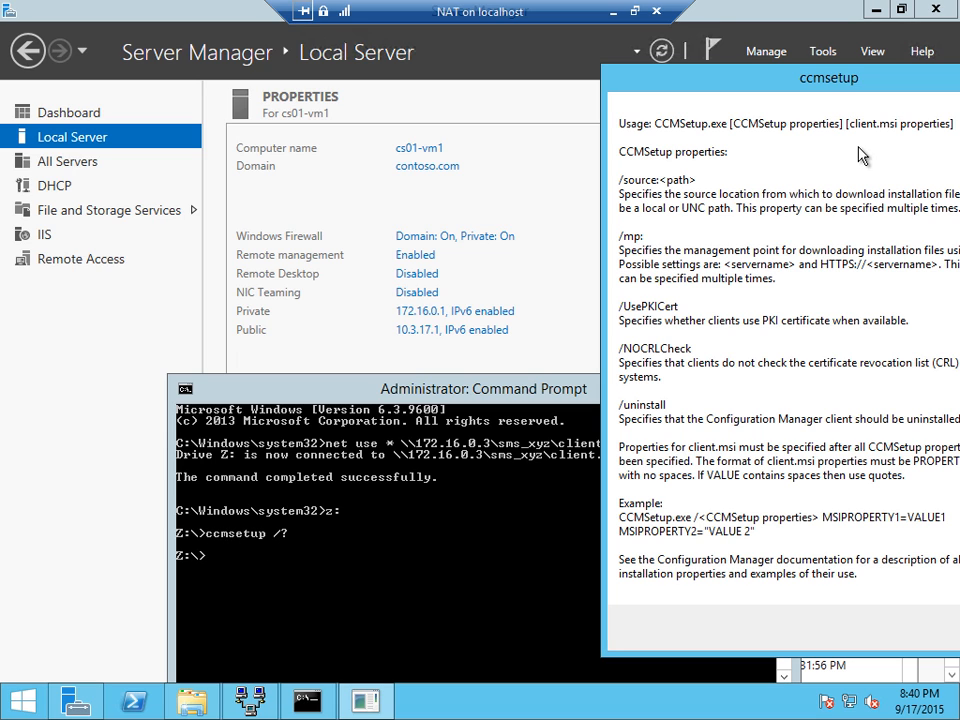
pyautogui.moveTo(689, 67); pyautogui.dragTo(296, 42)
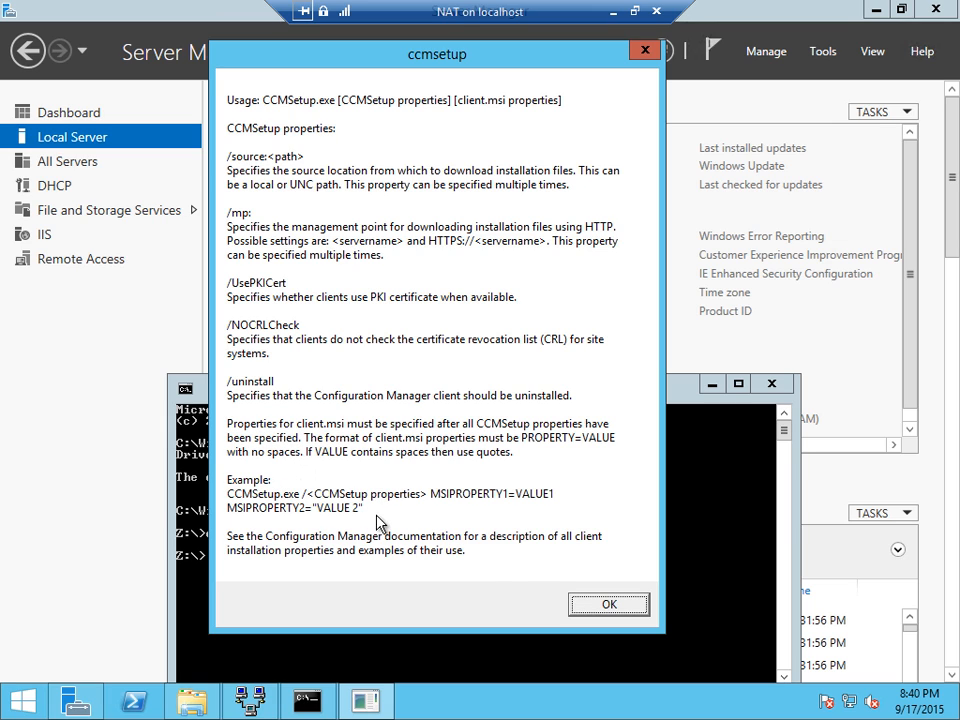
pyautogui.click(617, 606)
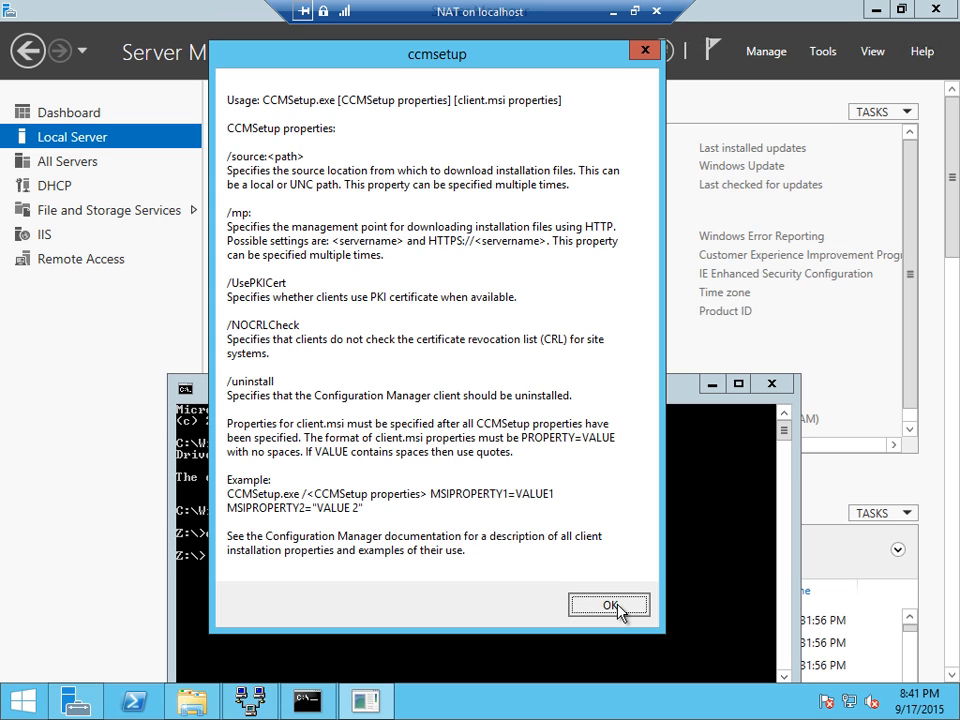
pyautogui.click(612, 605)
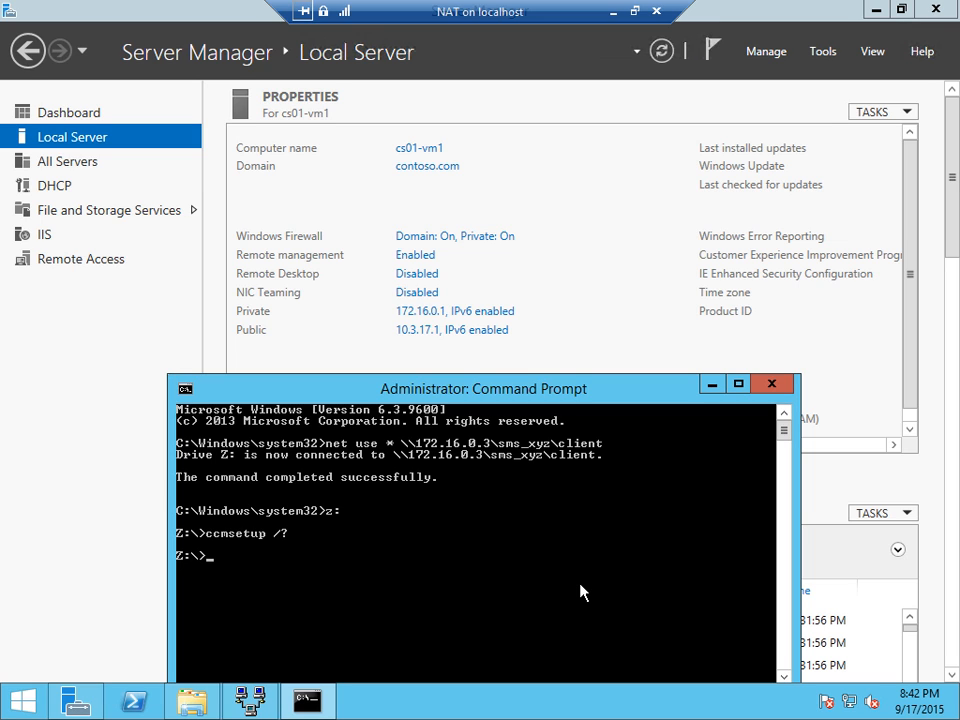
pyautogui.click(614, 12)
pyautogui.click(250, 702)
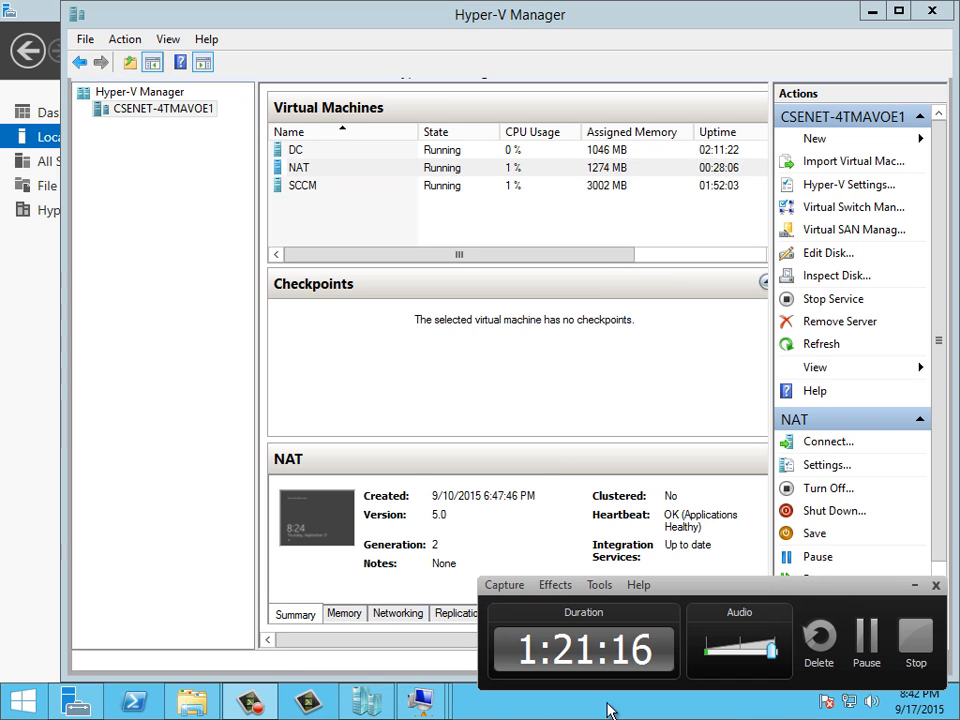